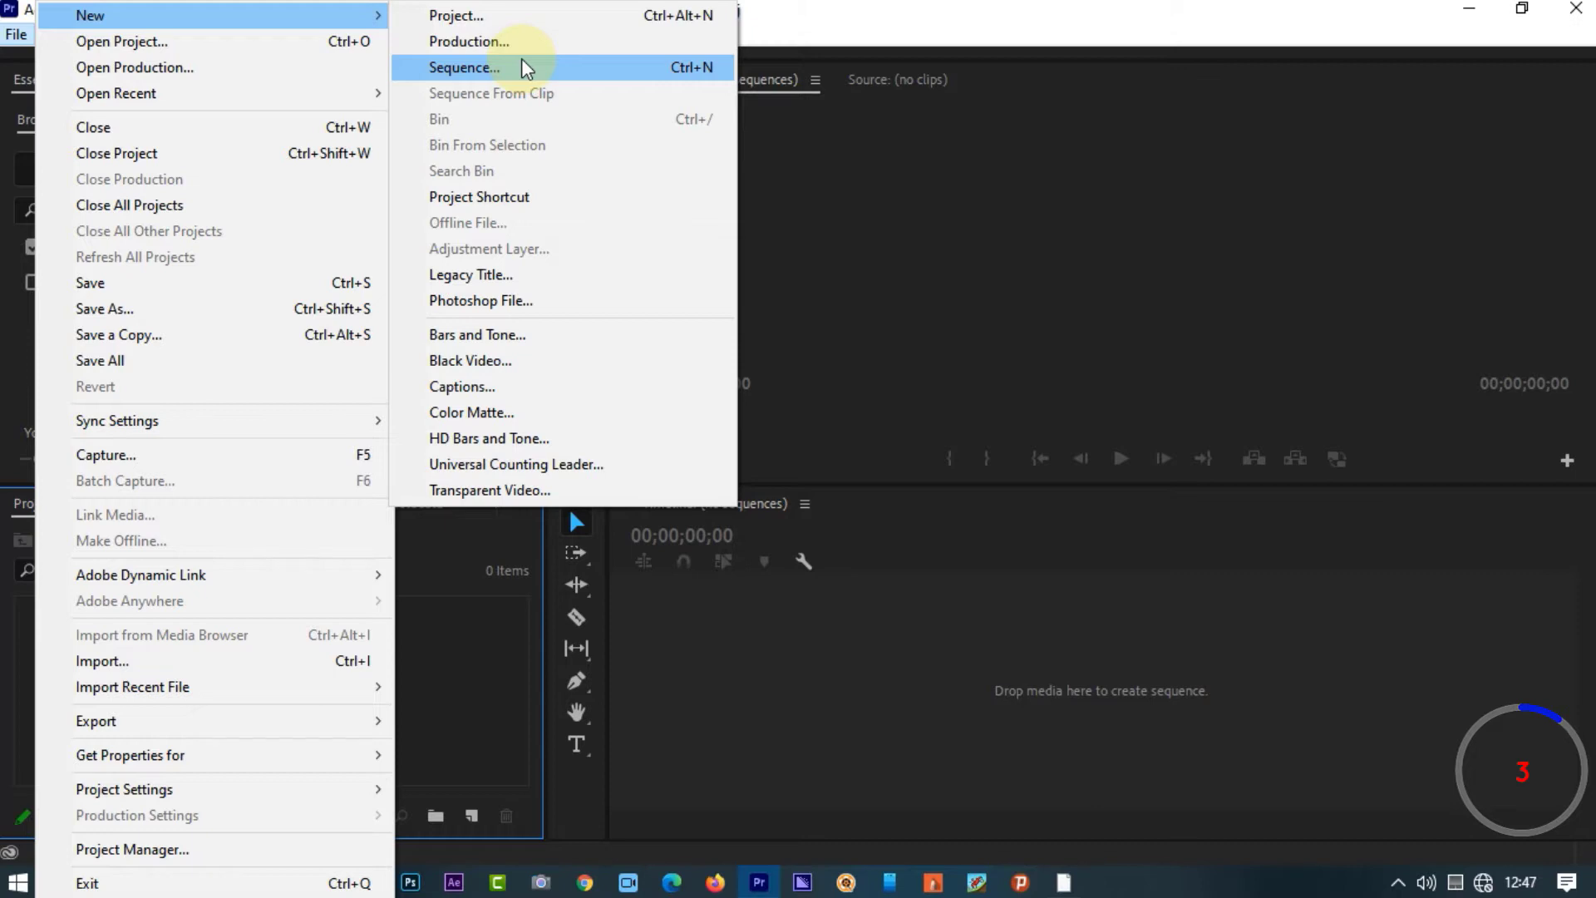
Start a new sequence and set its editing mode to Custom
{"action": "left_click", "coordinate": [527, 68]}
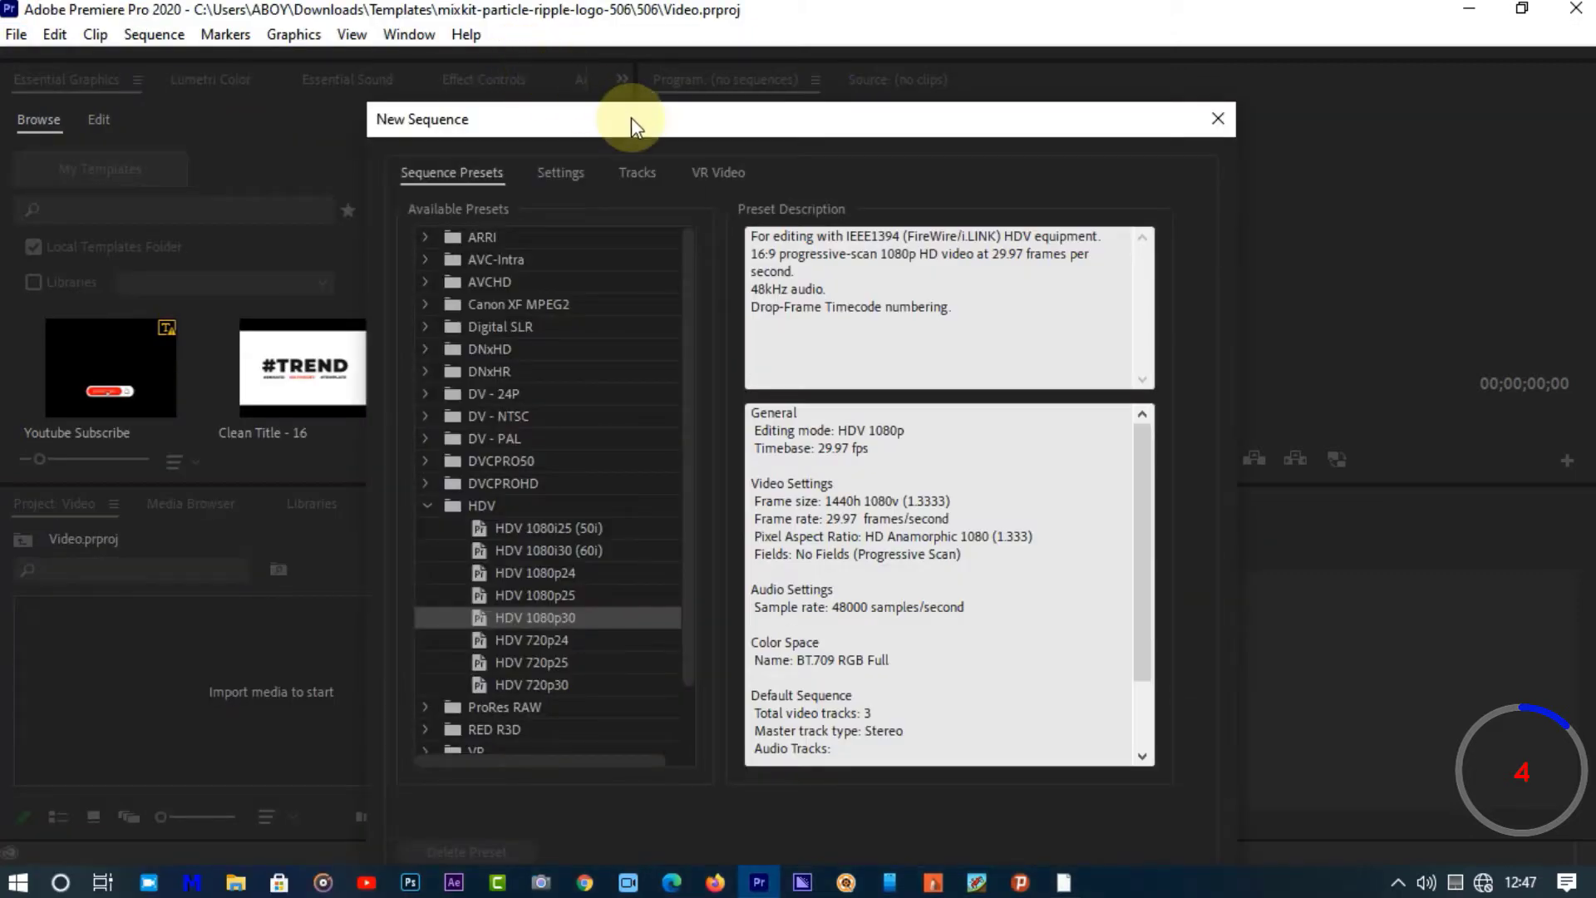
{"action": "left_click", "coordinate": [569, 173]}
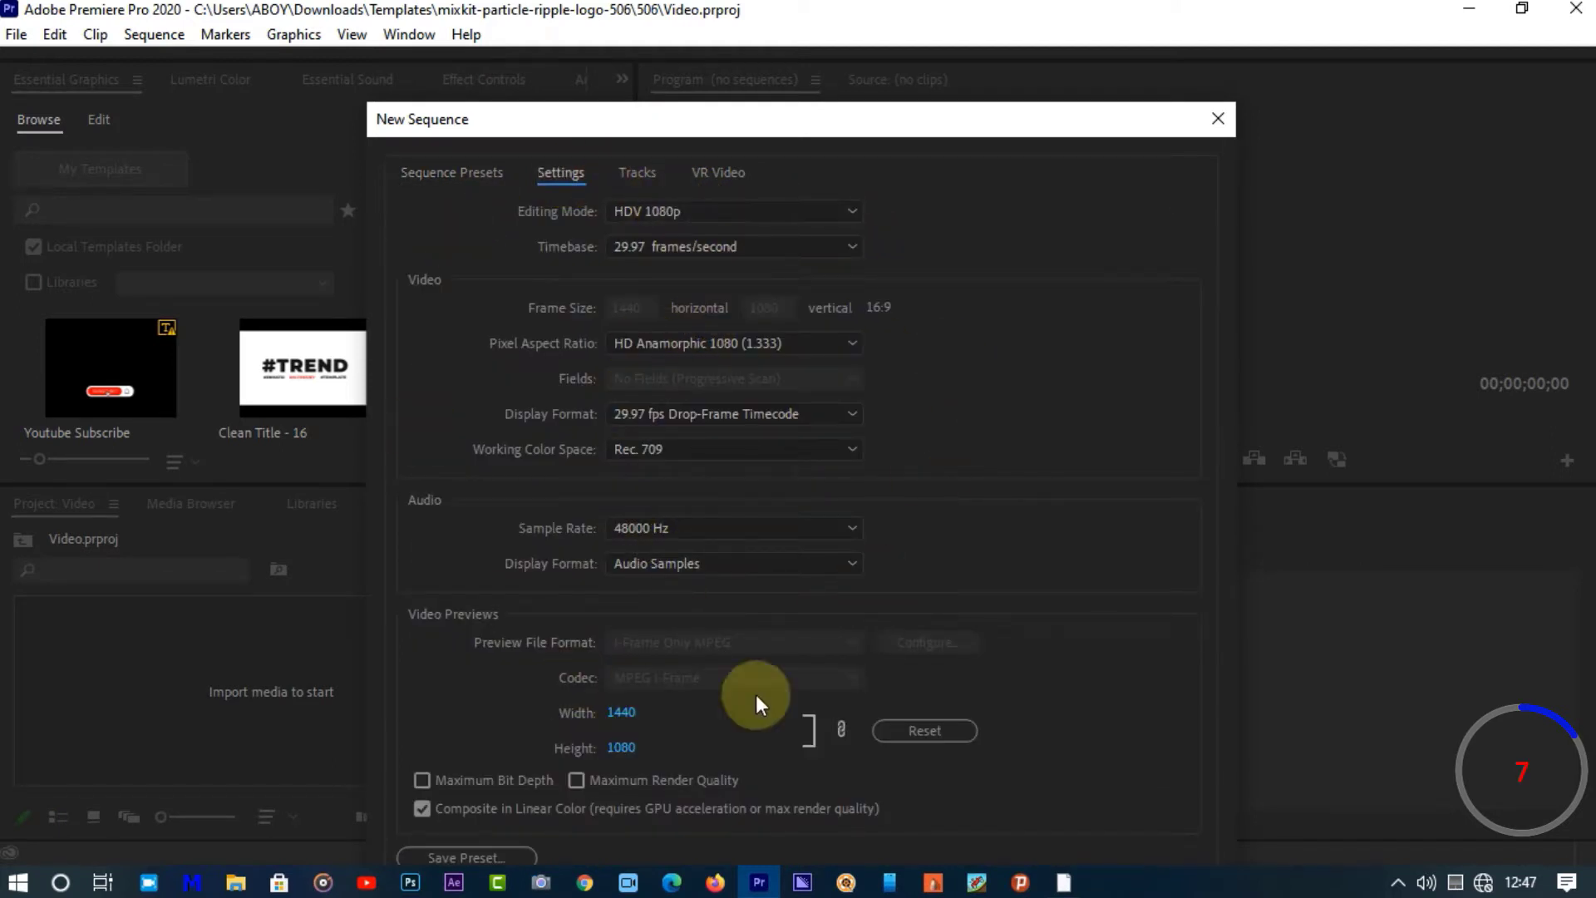
{"action": "left_click", "coordinate": [723, 218]}
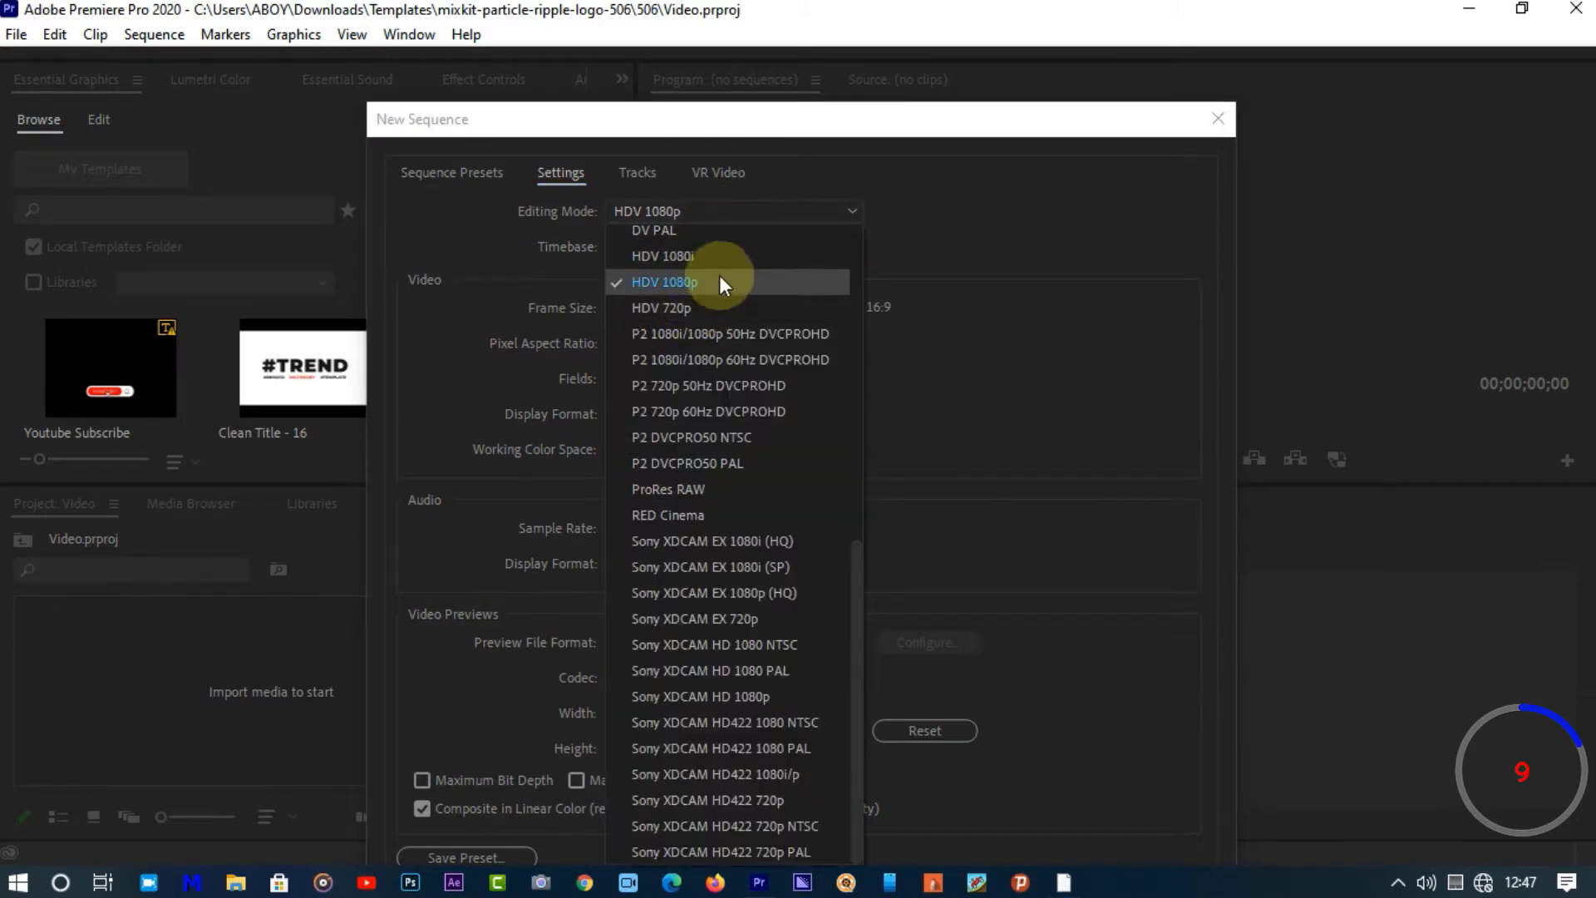
{"action": "scroll", "coordinate": [715, 415], "scroll_direction": "up", "scroll_amount": 8}
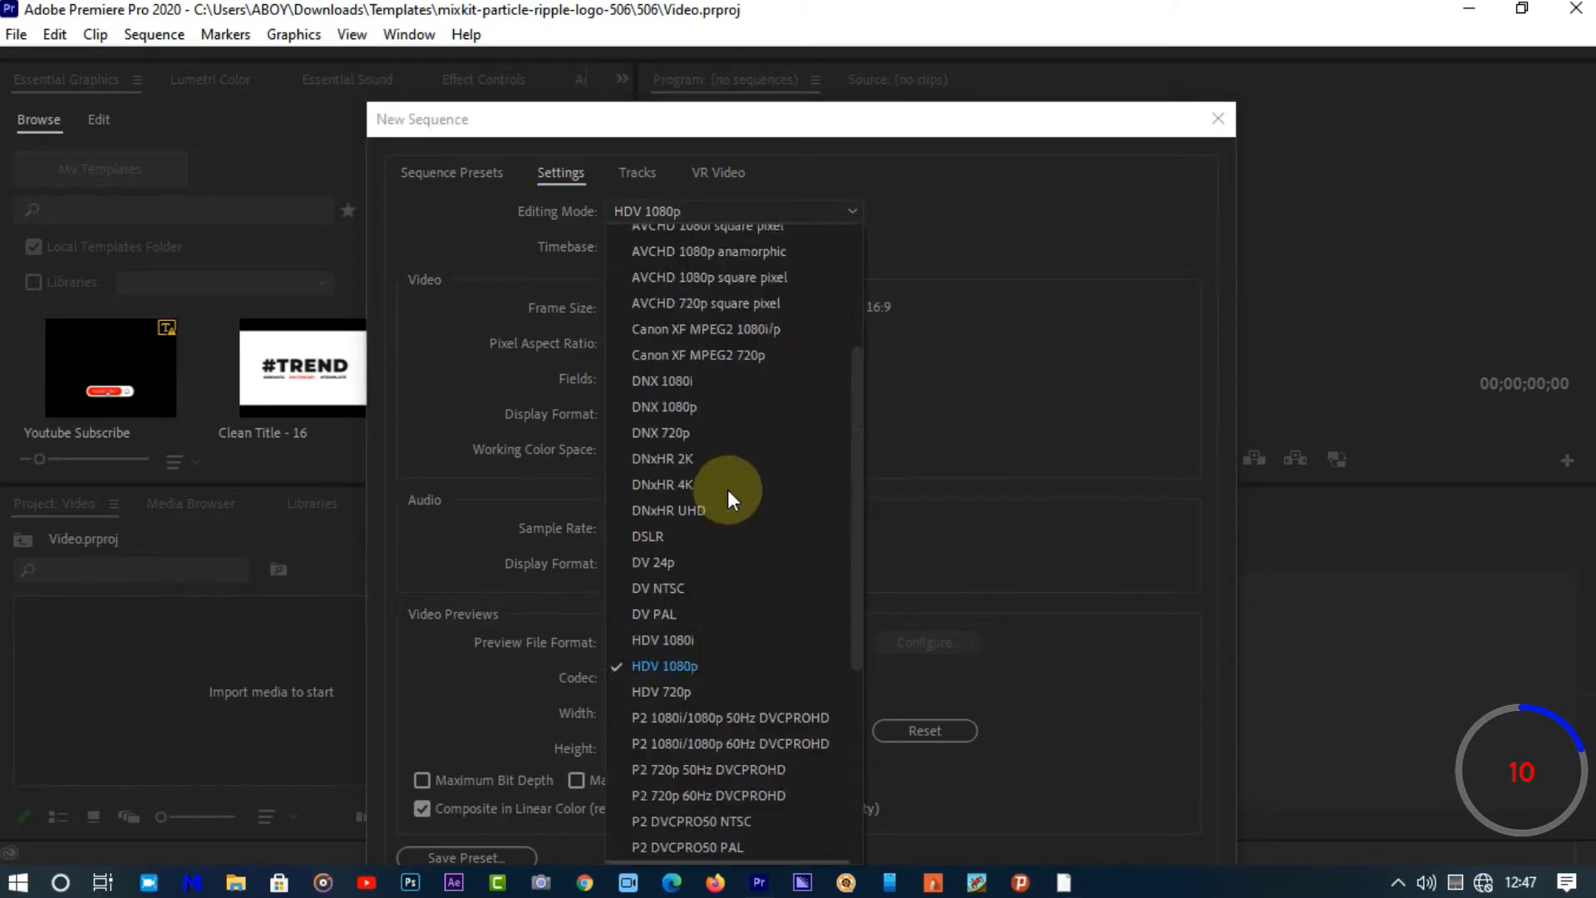
{"action": "left_click", "coordinate": [685, 229]}
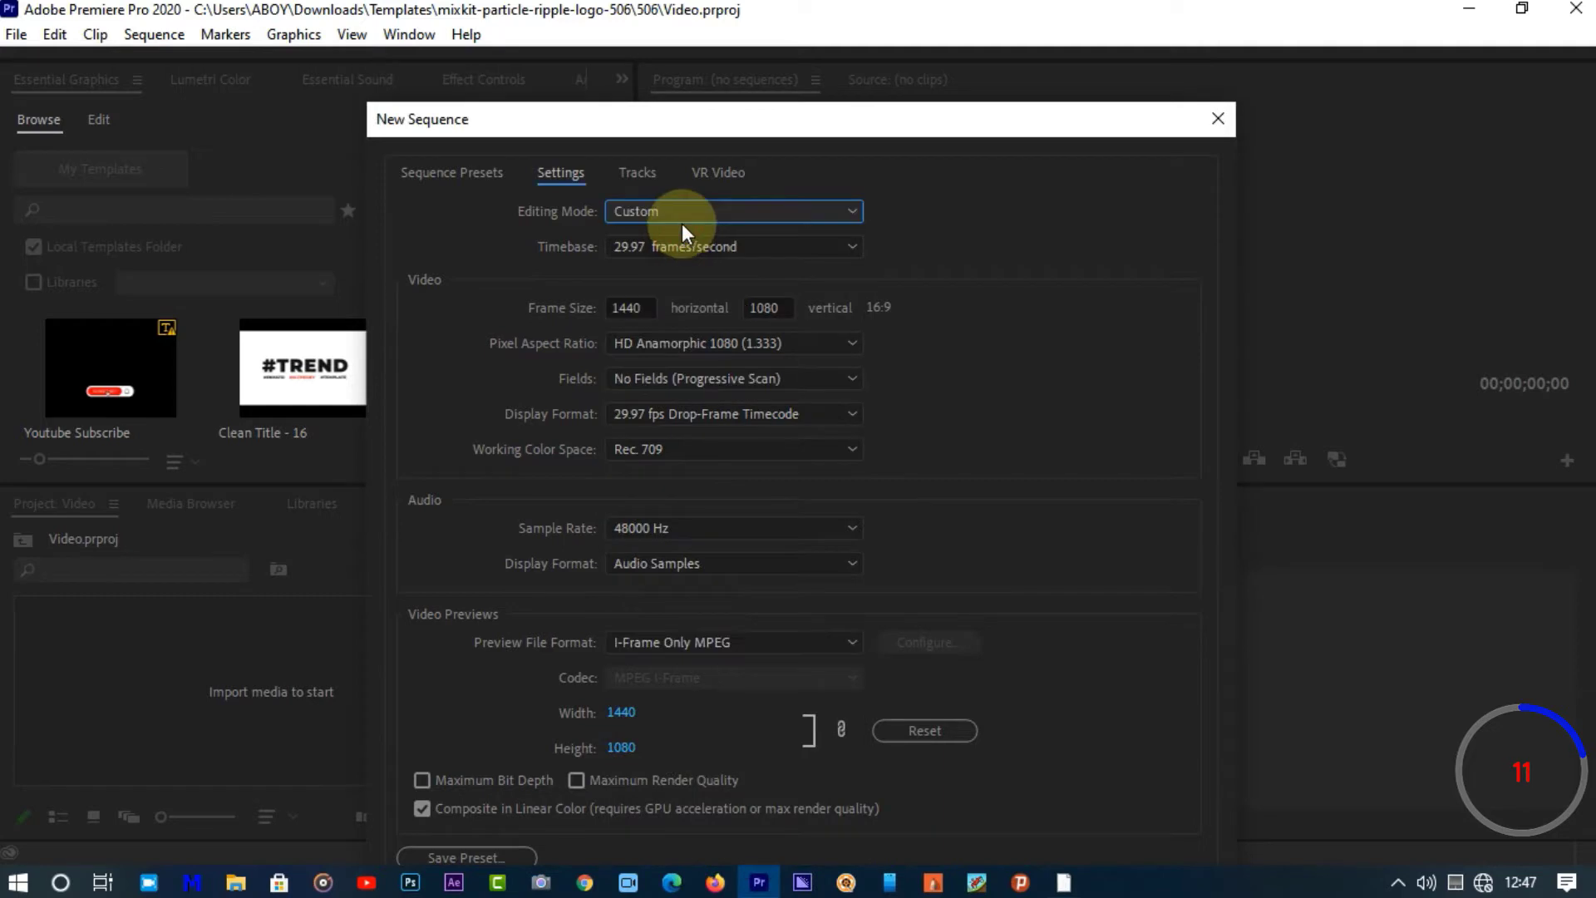
Set the new sequence's timebase to 30.00 frames/second
{"action": "left_click", "coordinate": [669, 250]}
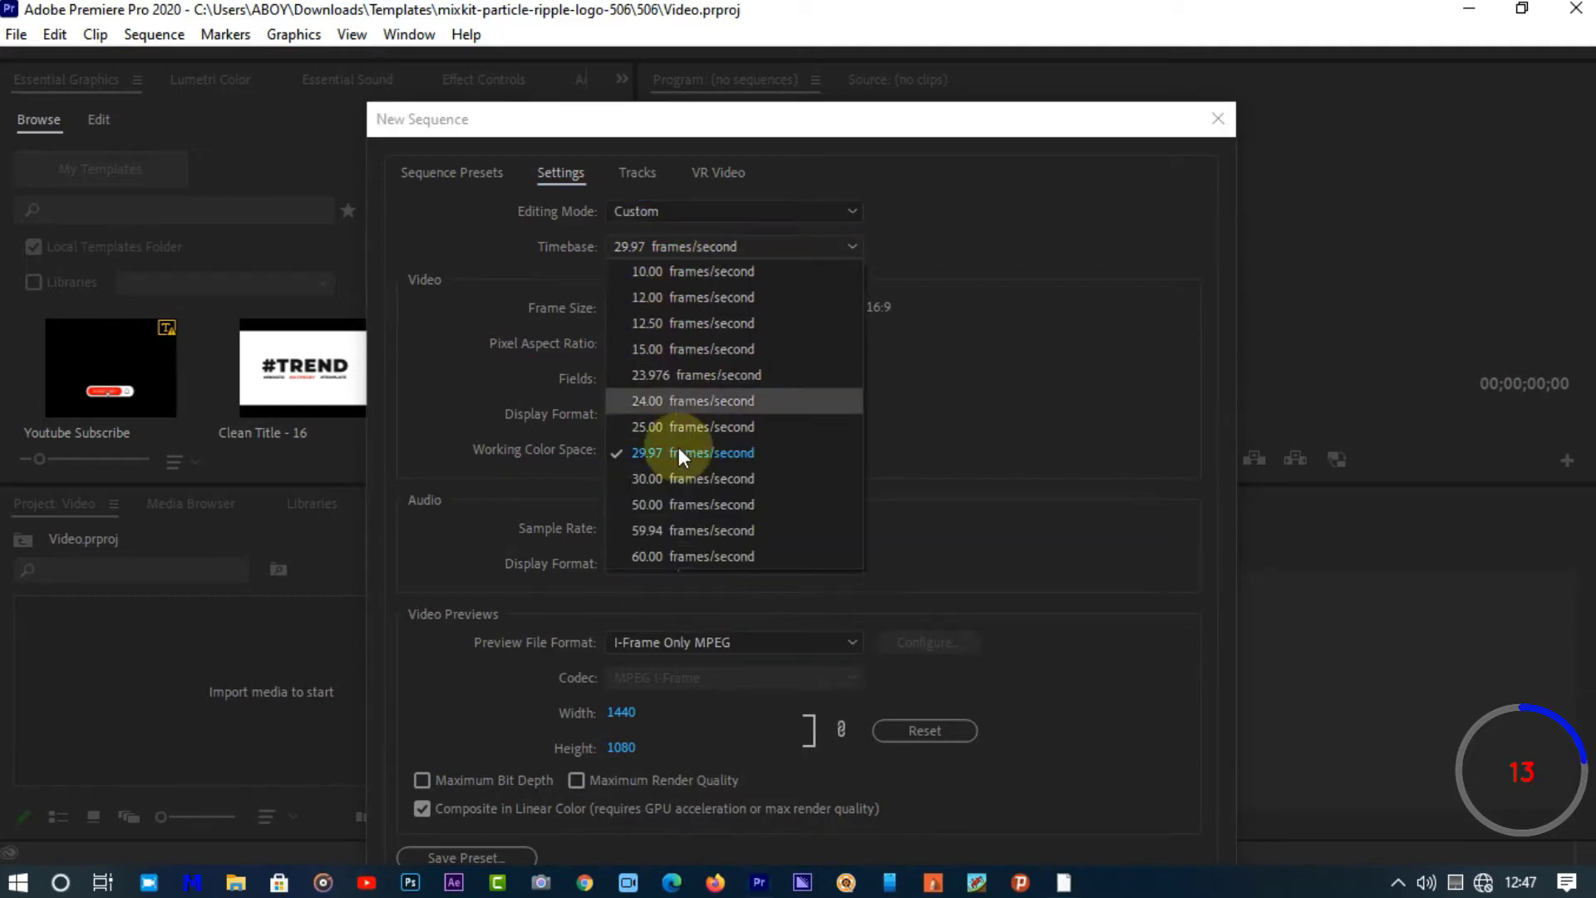
{"action": "left_click", "coordinate": [687, 479]}
{"action": "left_click", "coordinate": [698, 247]}
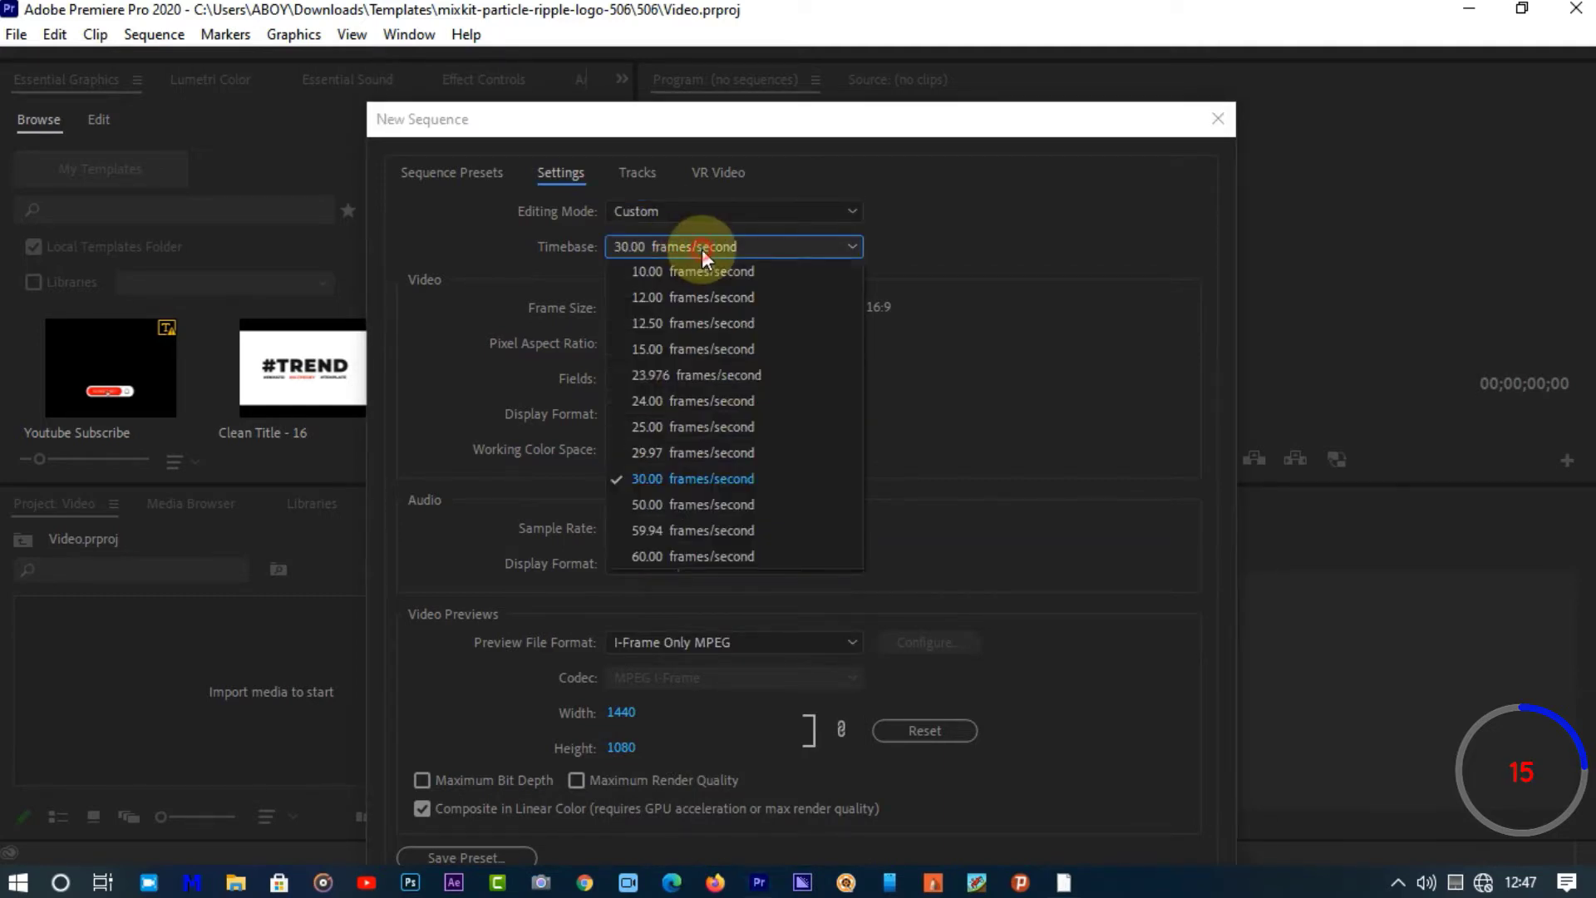
{"action": "left_click", "coordinate": [686, 426]}
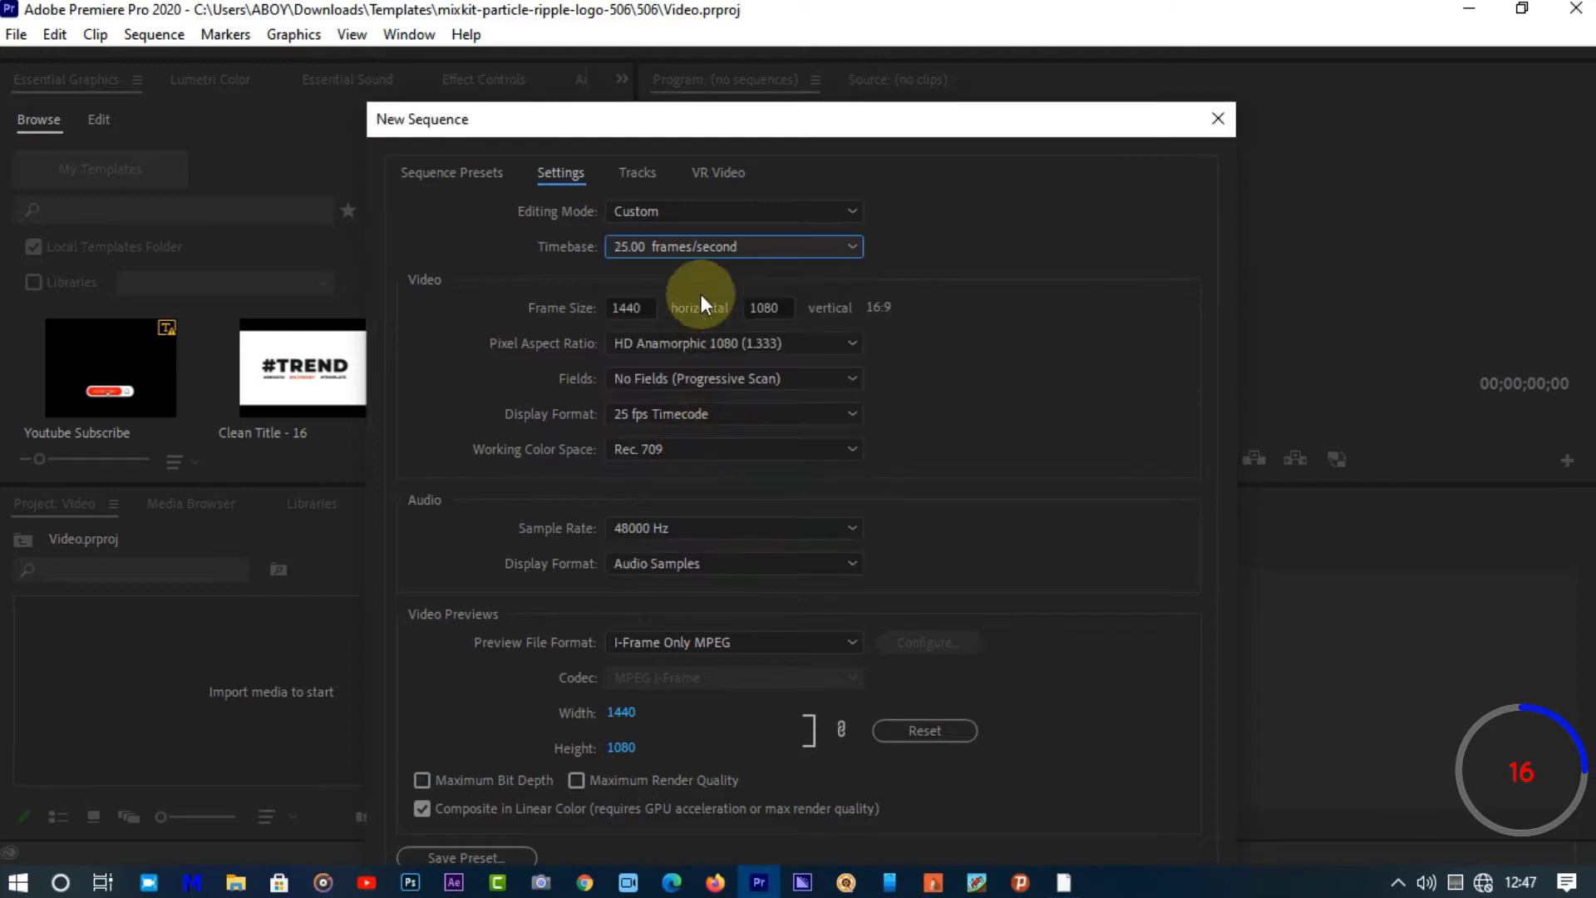
{"action": "left_click", "coordinate": [725, 252]}
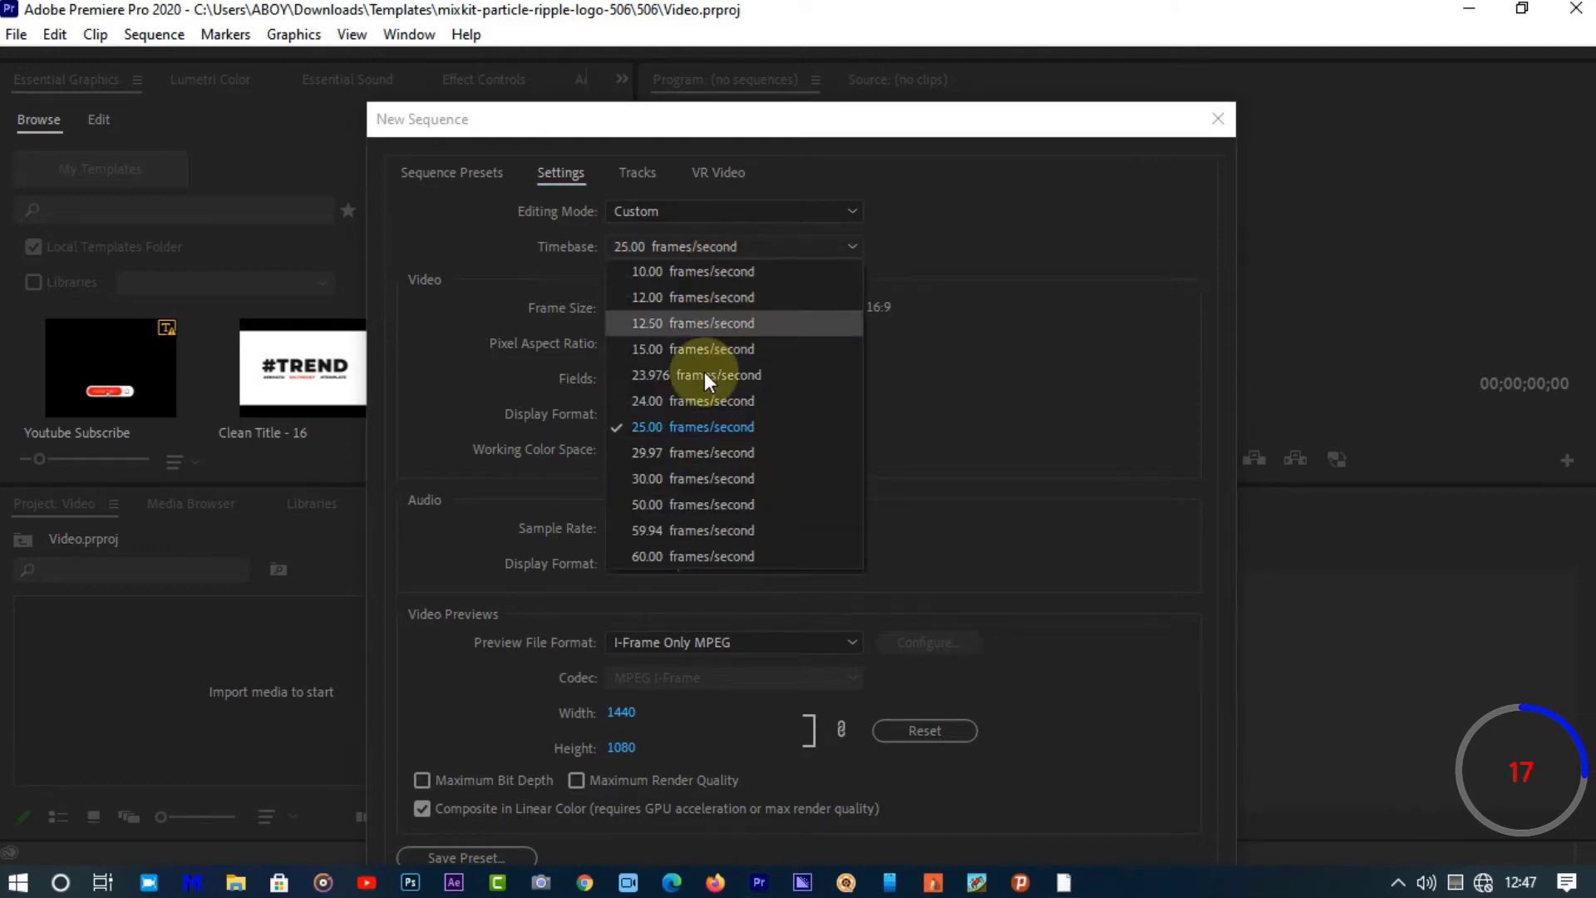
{"action": "left_click", "coordinate": [705, 476]}
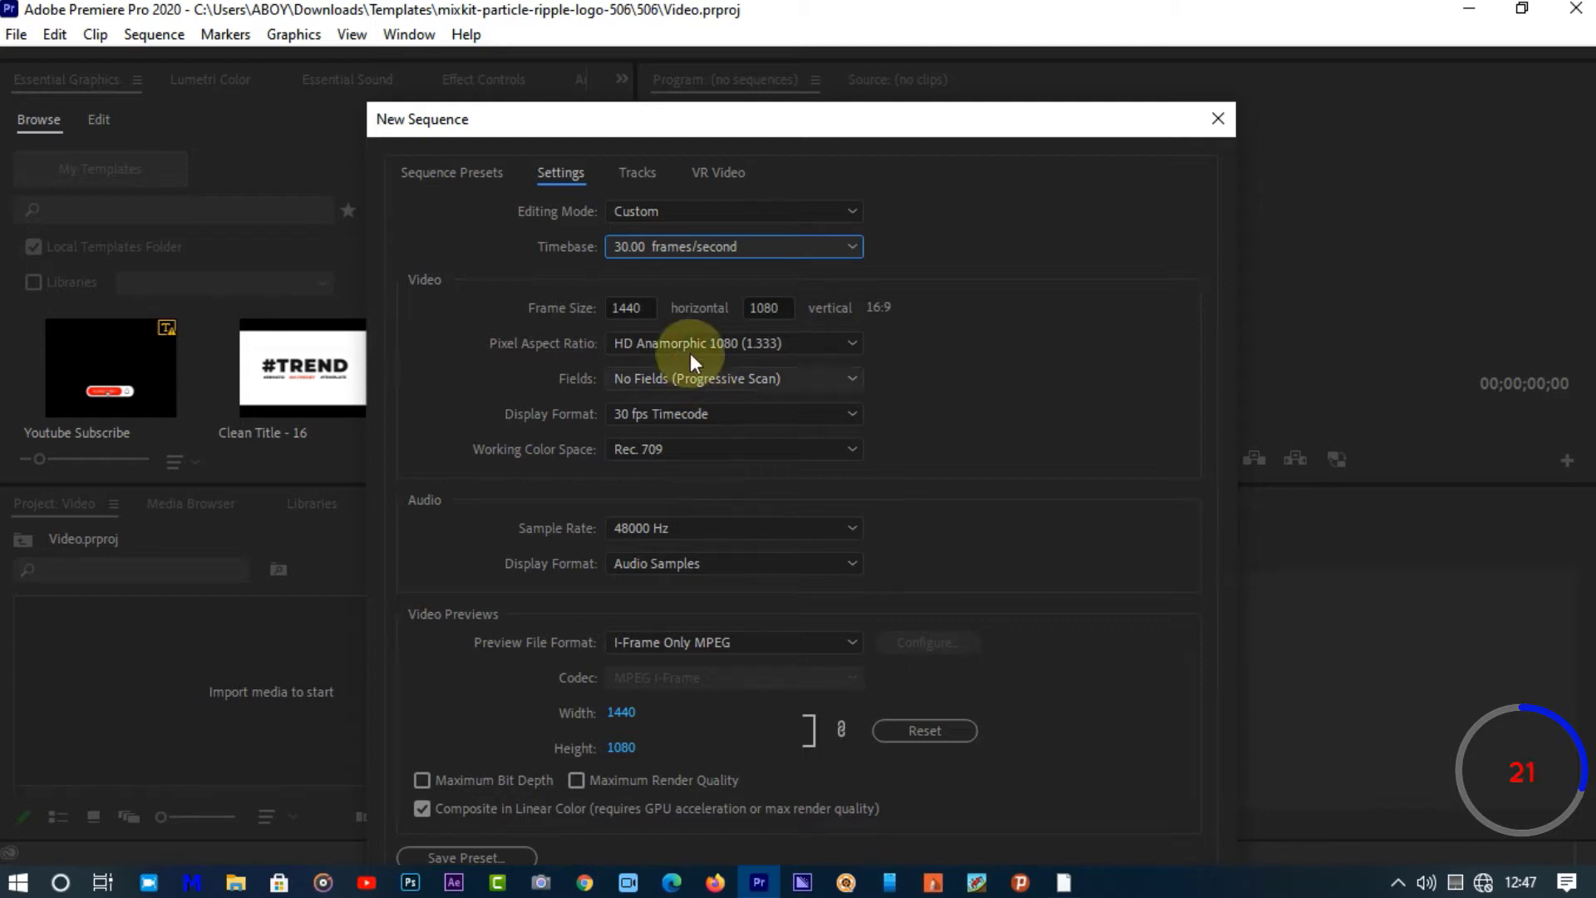
Set the sequence's horizontal frame size to 1920
{"action": "left_click", "coordinate": [638, 301]}
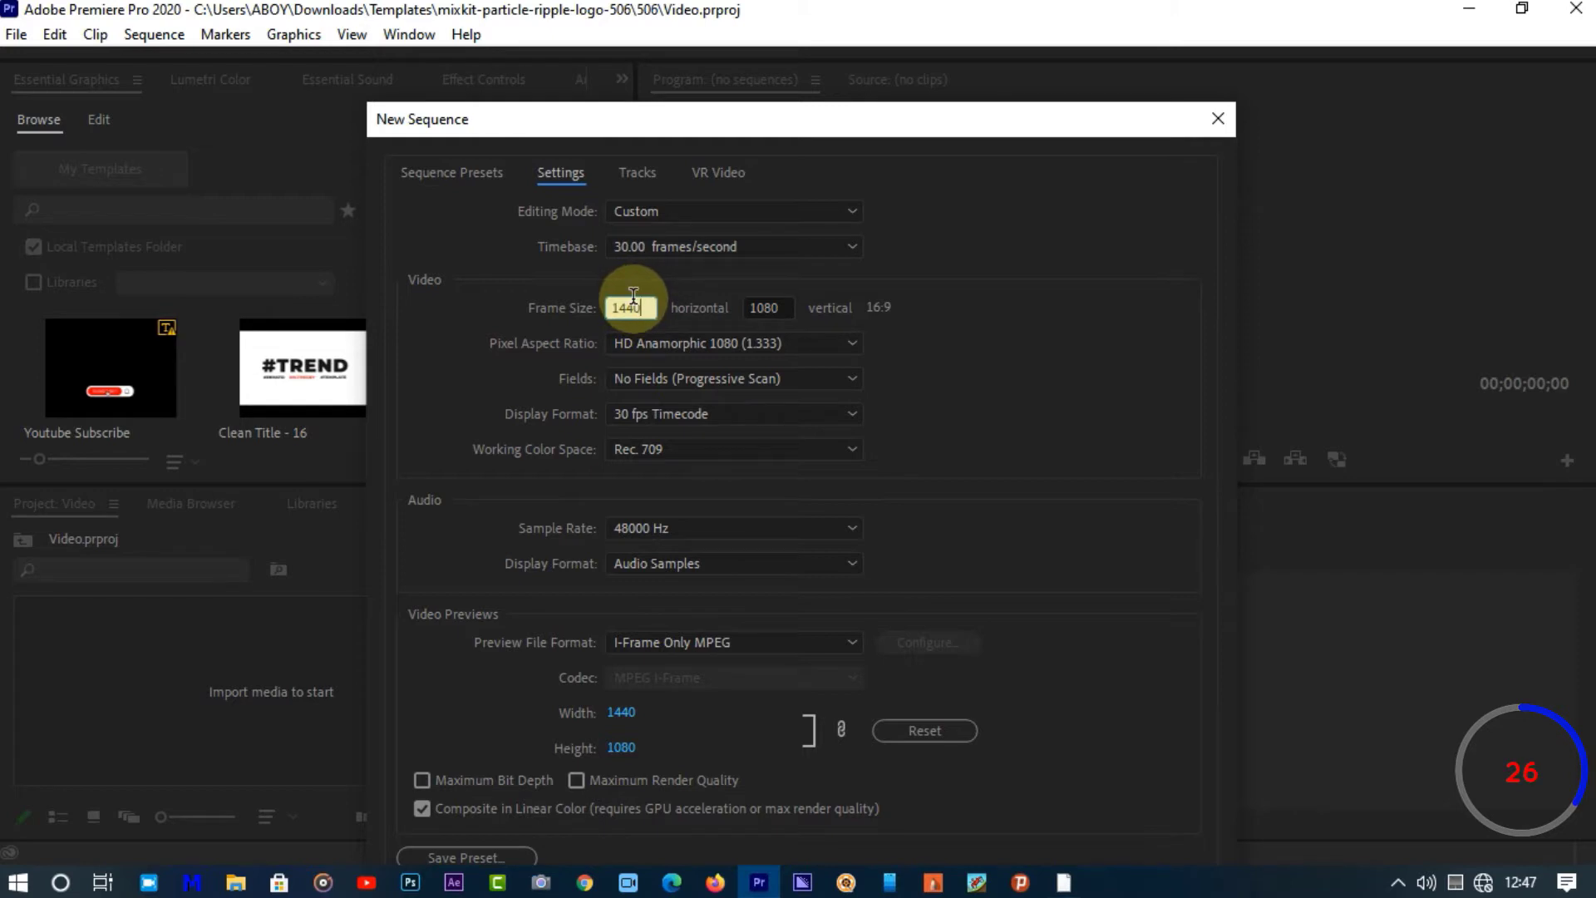
{"action": "key", "text": "BackSpace"}
{"action": "key", "text": "BackSpace"}
{"action": "key", "text": "BackSpace"}
{"action": "key", "text": "BackSpace"}
{"action": "type", "text": "1920"}
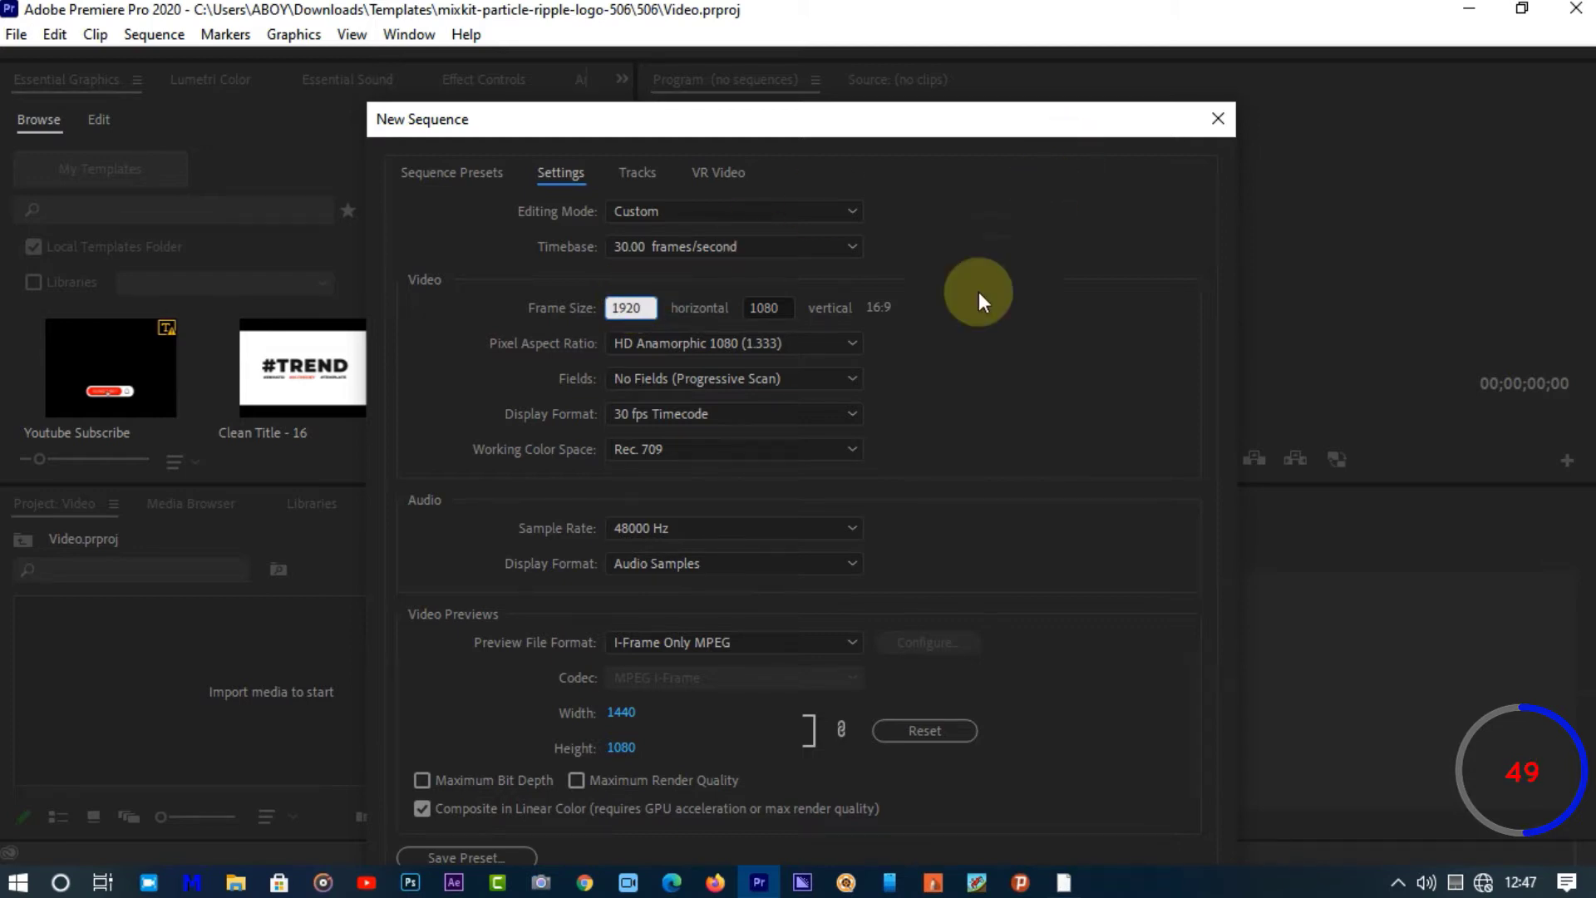
{"action": "left_click", "coordinate": [967, 334]}
Set the pixel aspect ratio to Square Pixels (1.0) and the fields to No Fields (Progressive Scan)
{"action": "left_click", "coordinate": [617, 343]}
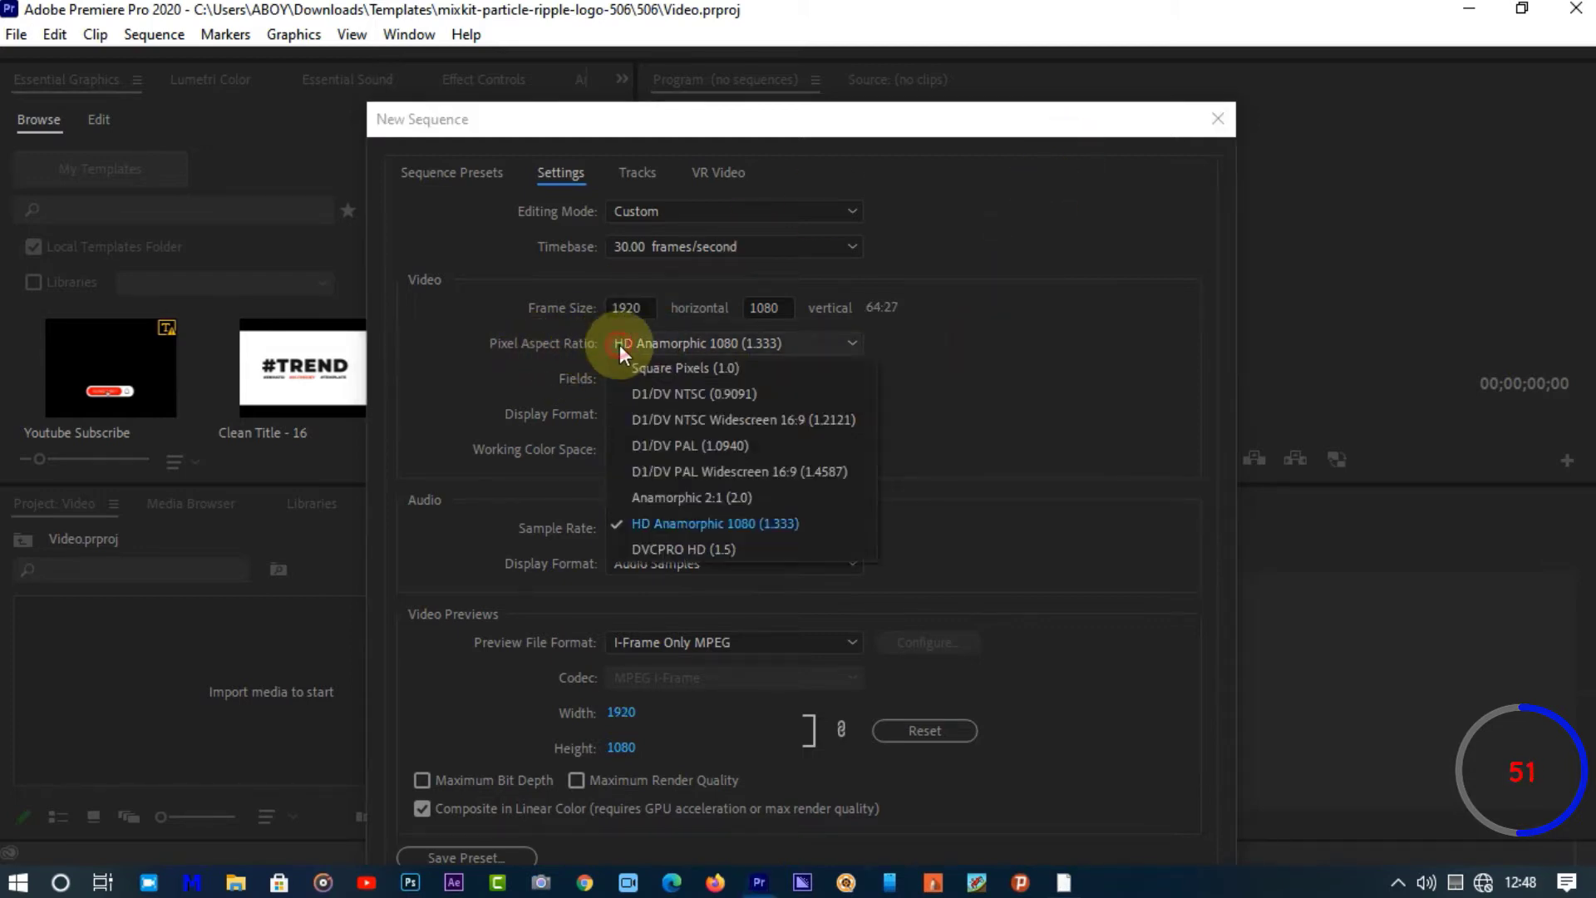
{"action": "left_click", "coordinate": [631, 366]}
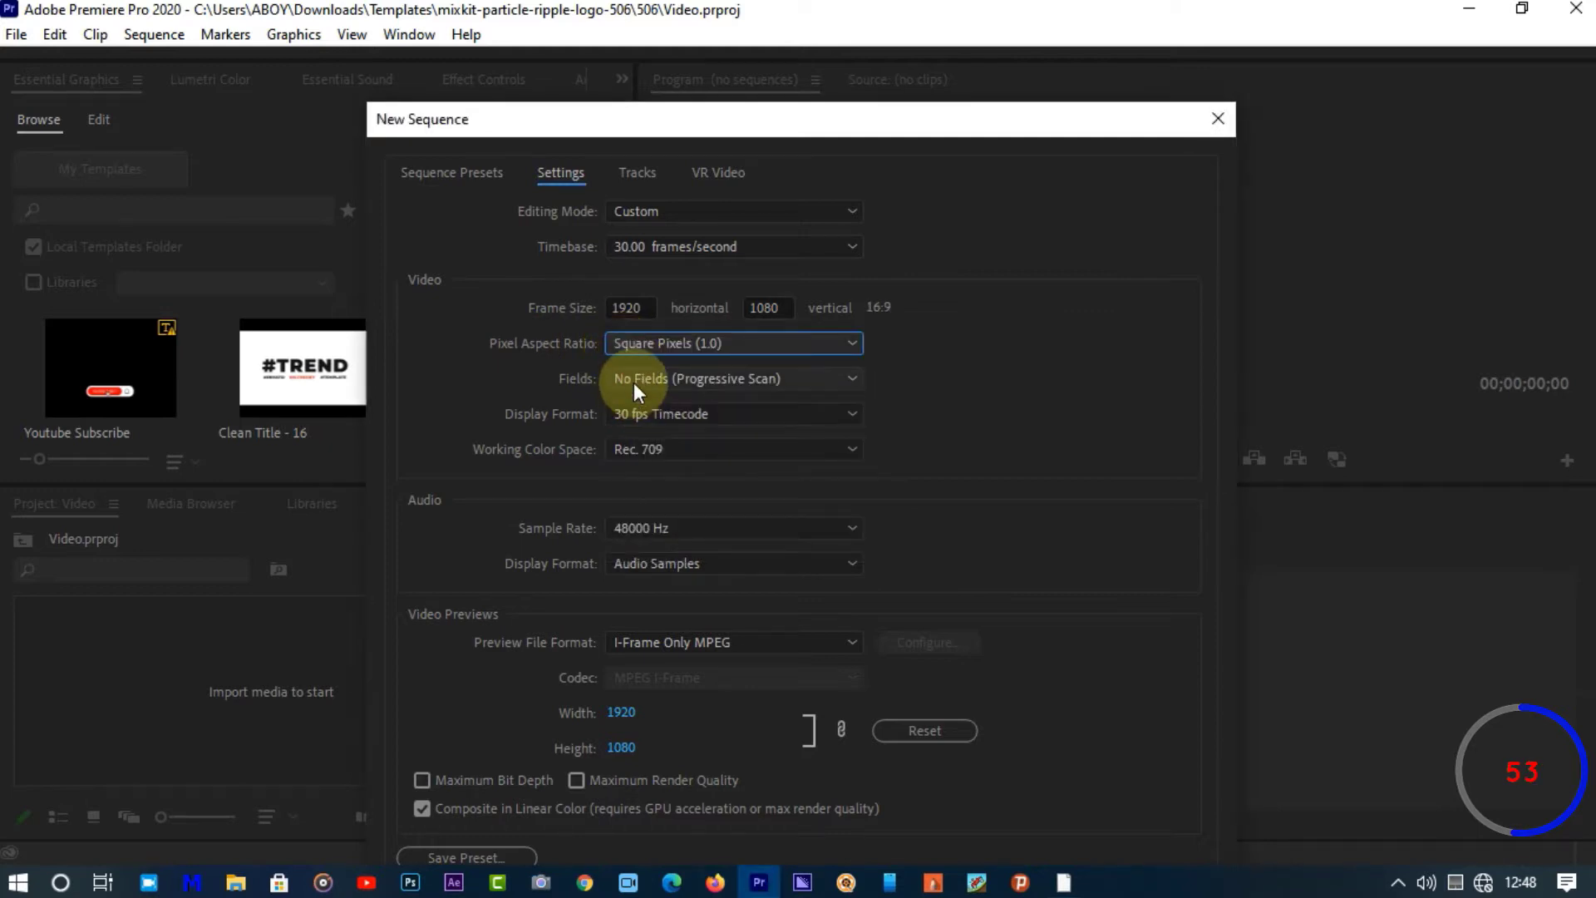
{"action": "left_click", "coordinate": [633, 381]}
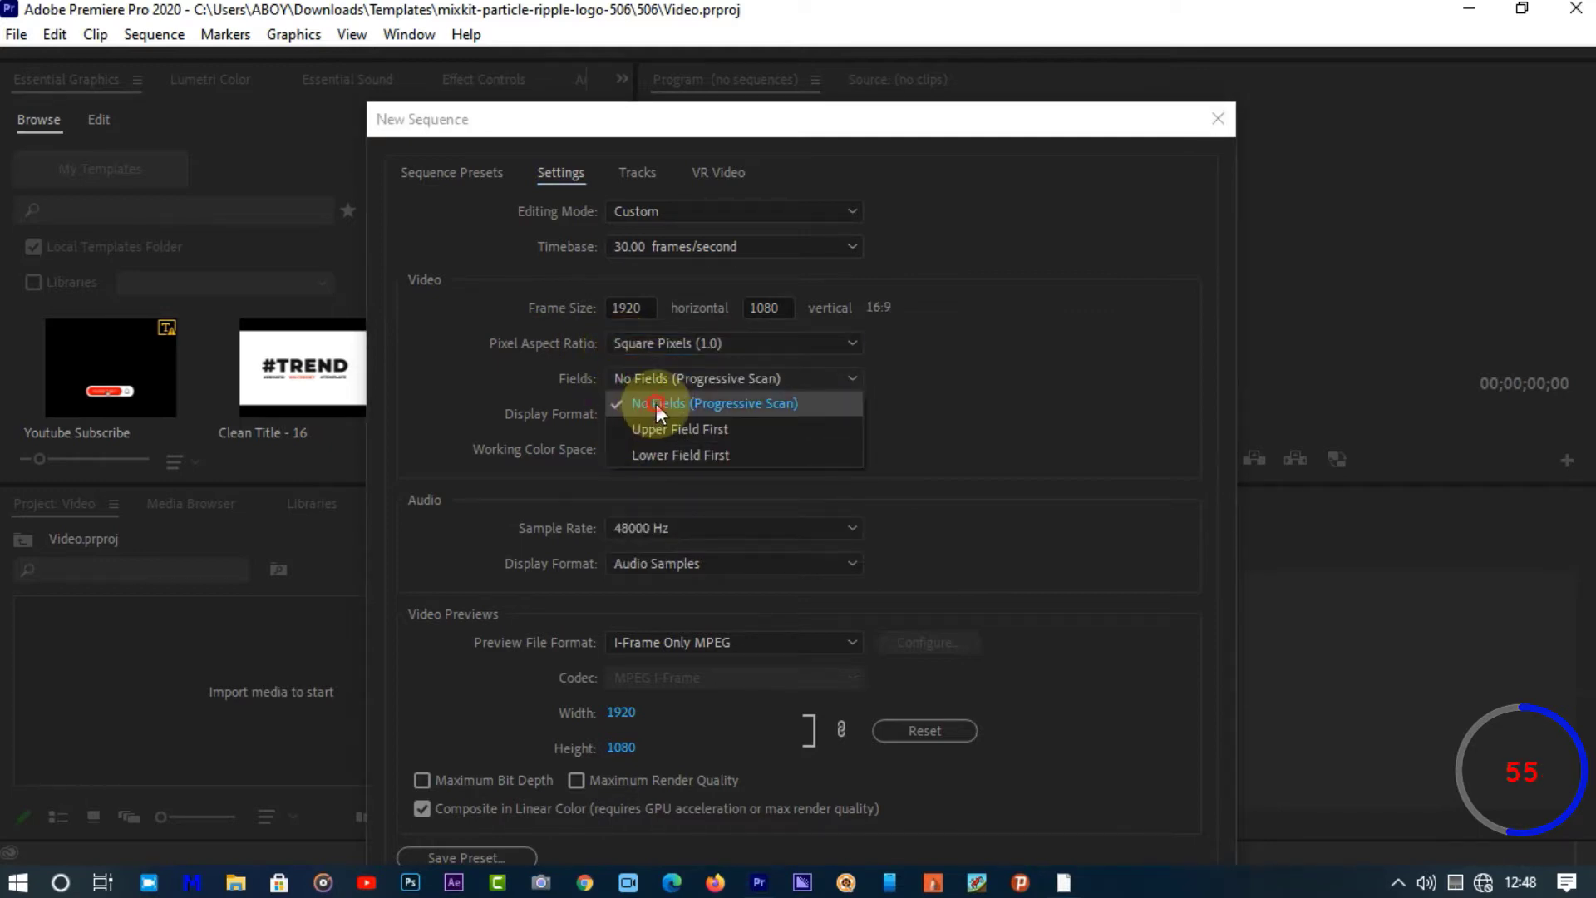
{"action": "left_click", "coordinate": [656, 402]}
Choose 30 fps Timecode as the video display format and Rec. 709 as the working color space
{"action": "left_click", "coordinate": [653, 416]}
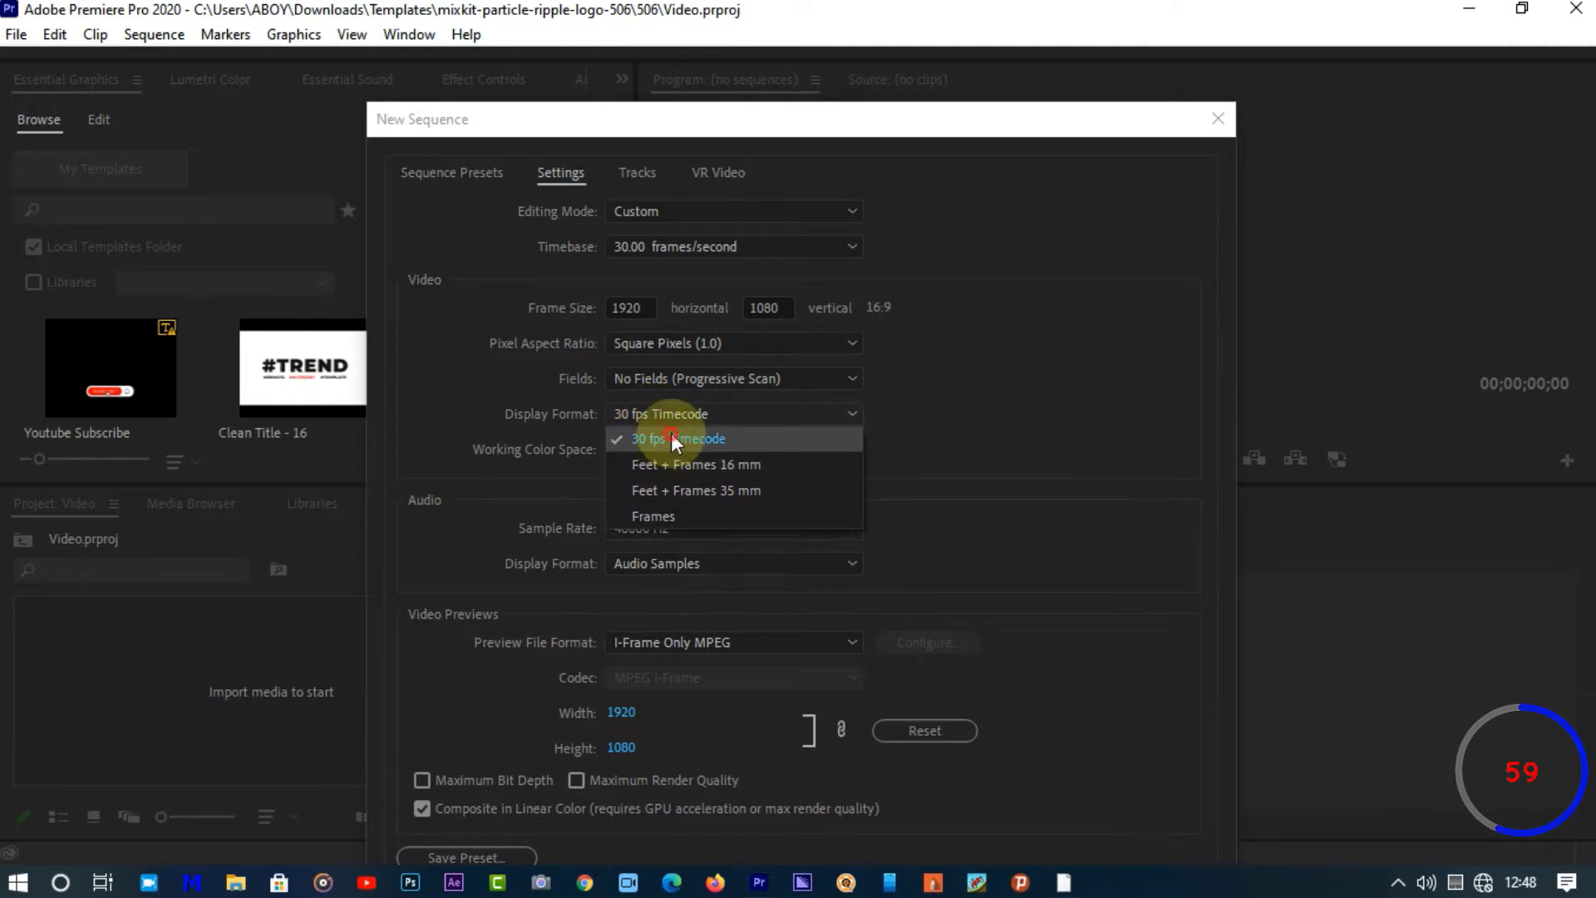
{"action": "left_click", "coordinate": [672, 437]}
{"action": "left_click", "coordinate": [627, 453]}
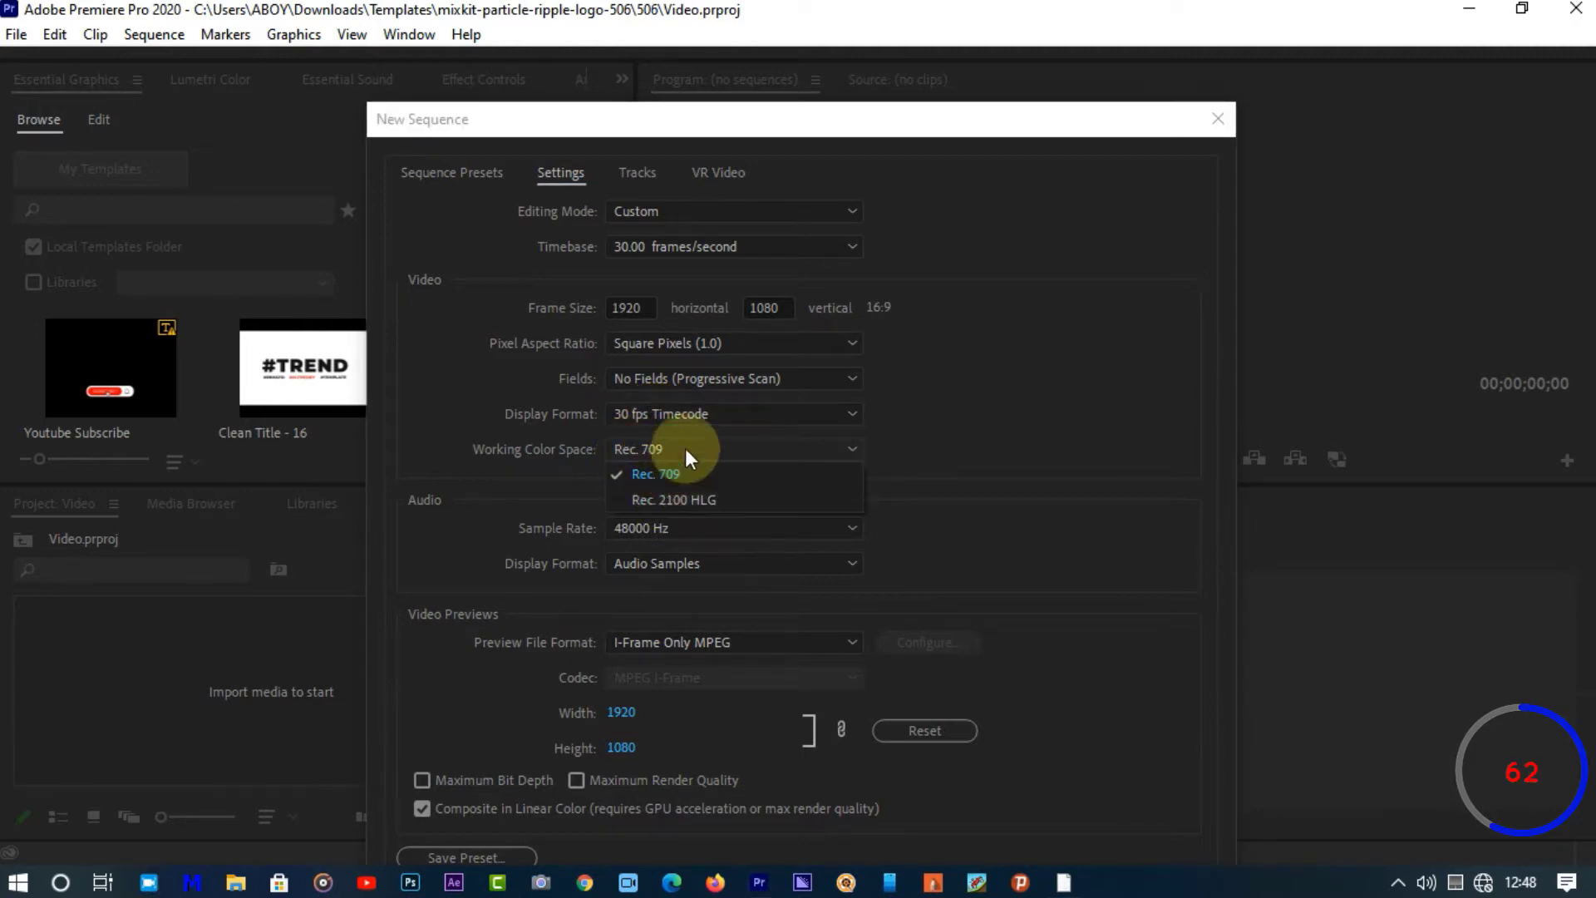
{"action": "left_click", "coordinate": [681, 475]}
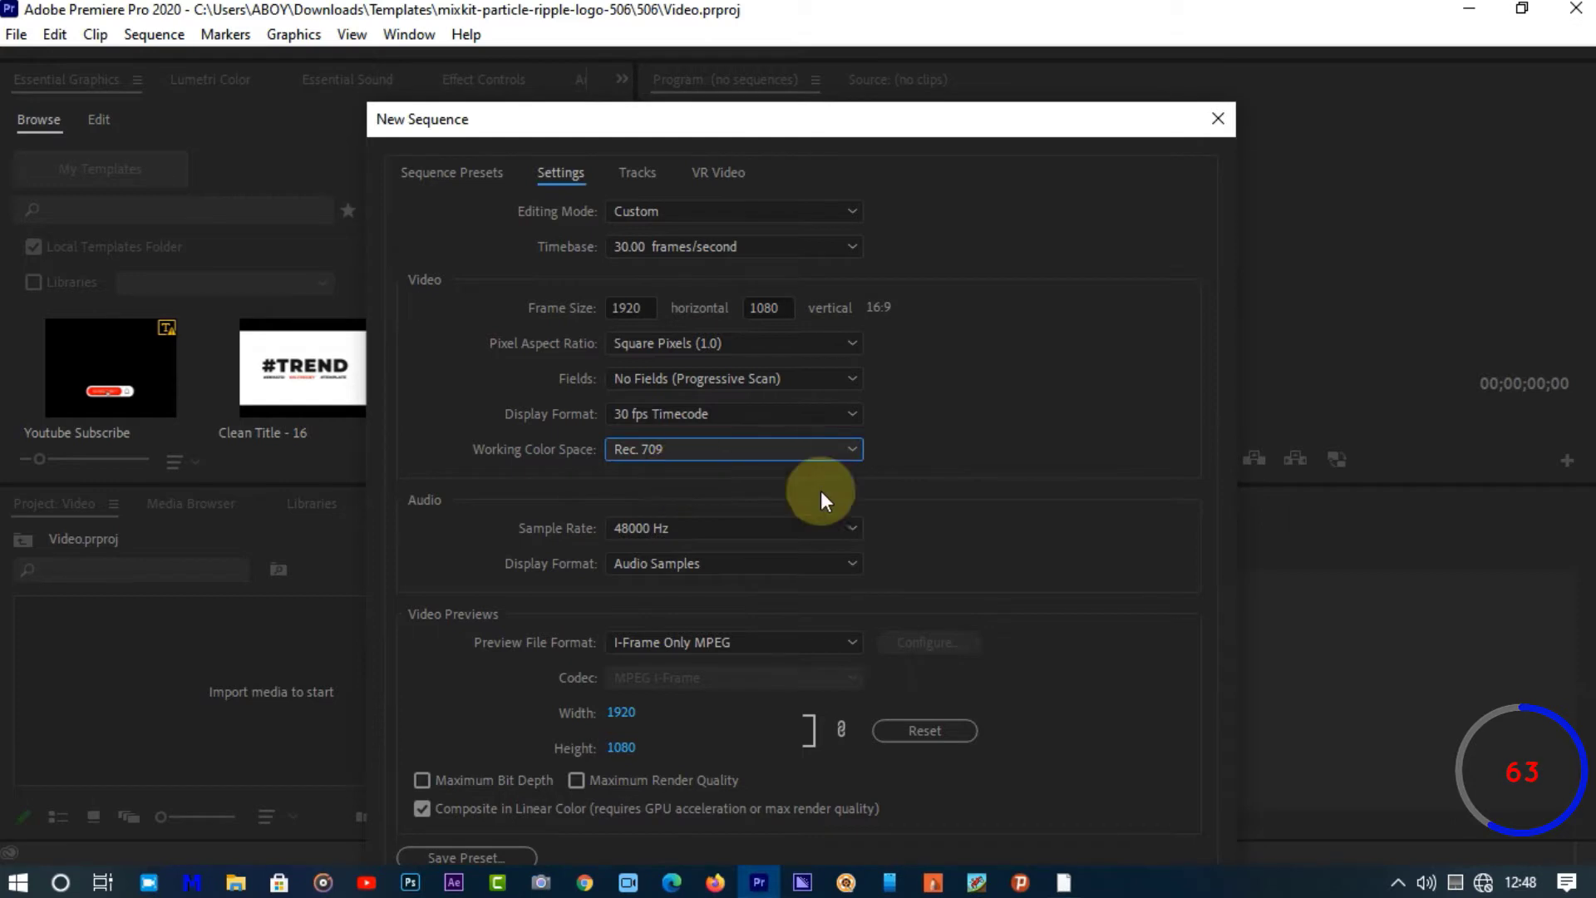
{"action": "left_click", "coordinate": [801, 532]}
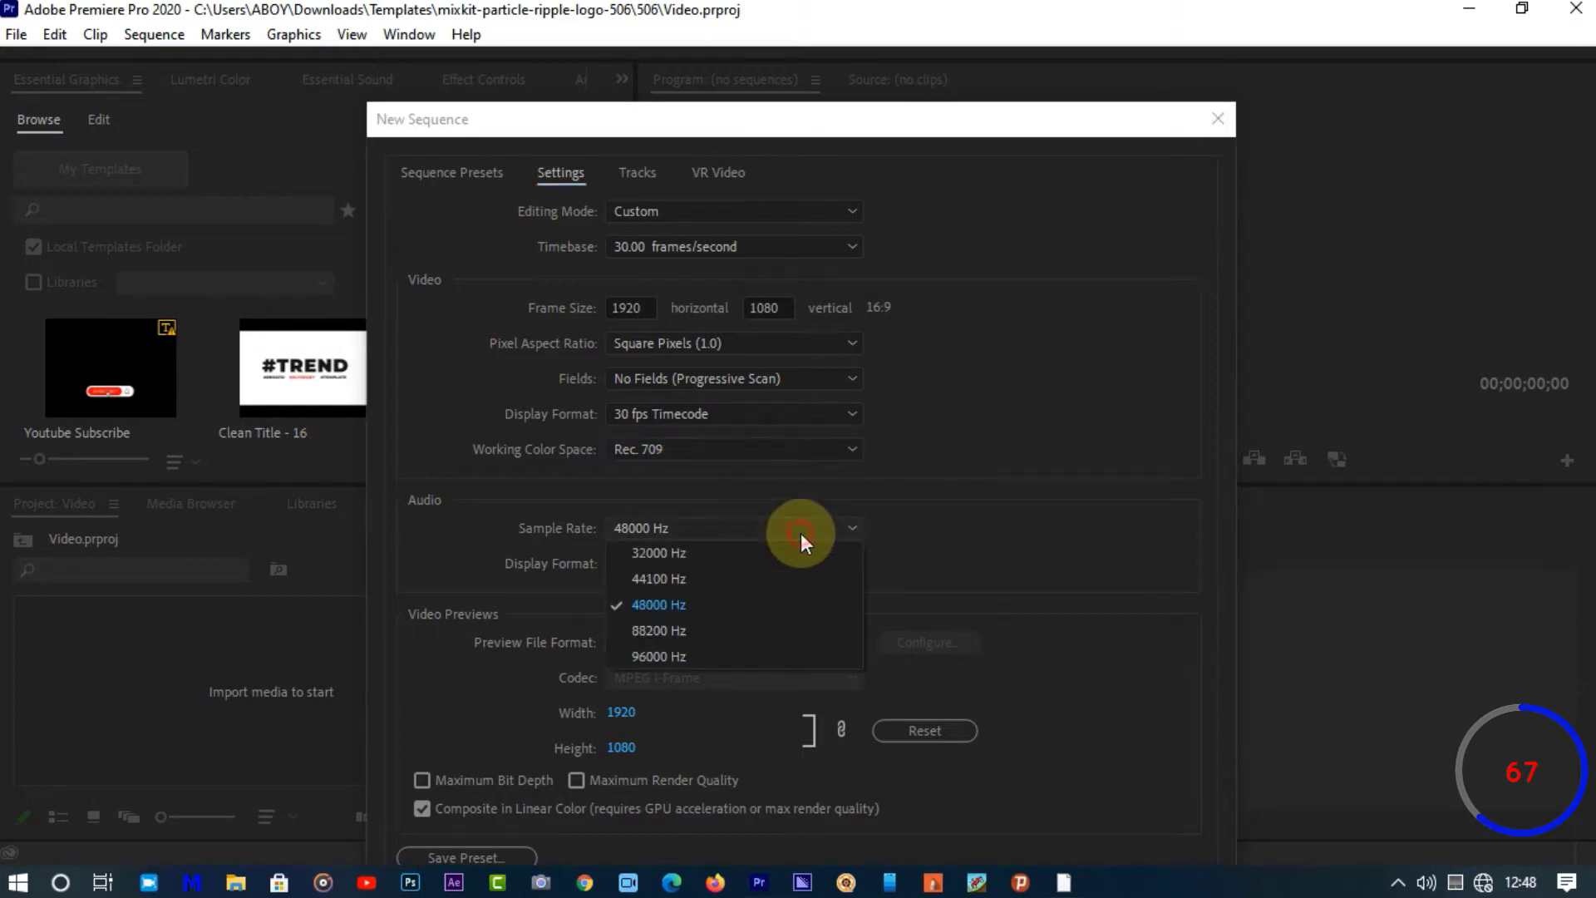
{"action": "left_click", "coordinate": [801, 532]}
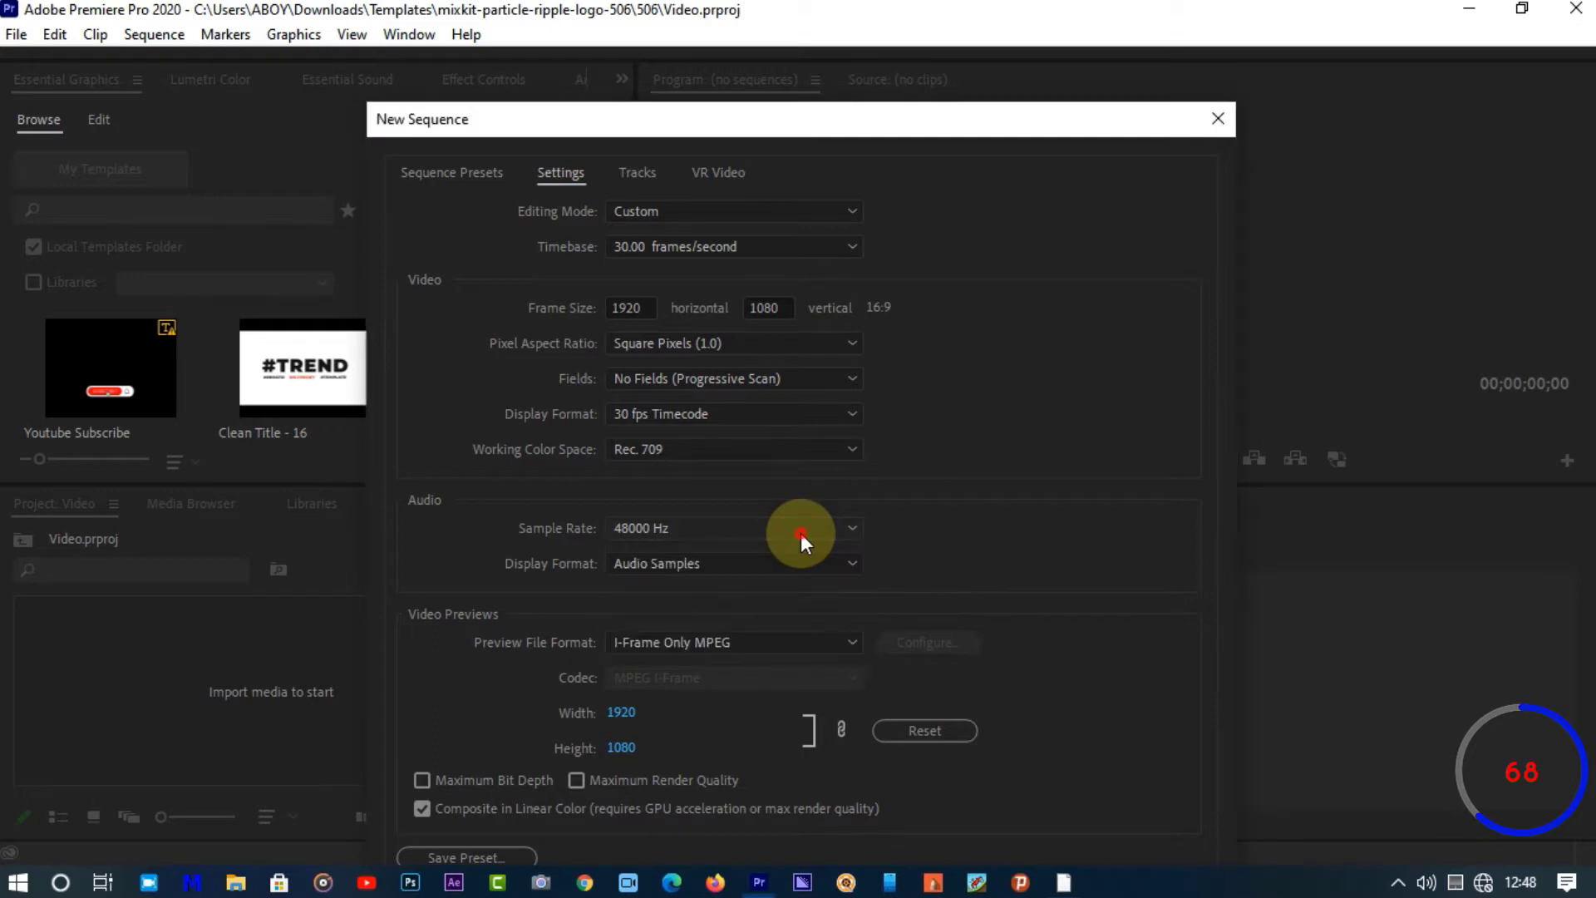
Set the preview file format to QuickTime with the Animation codec
{"action": "left_click", "coordinate": [765, 642]}
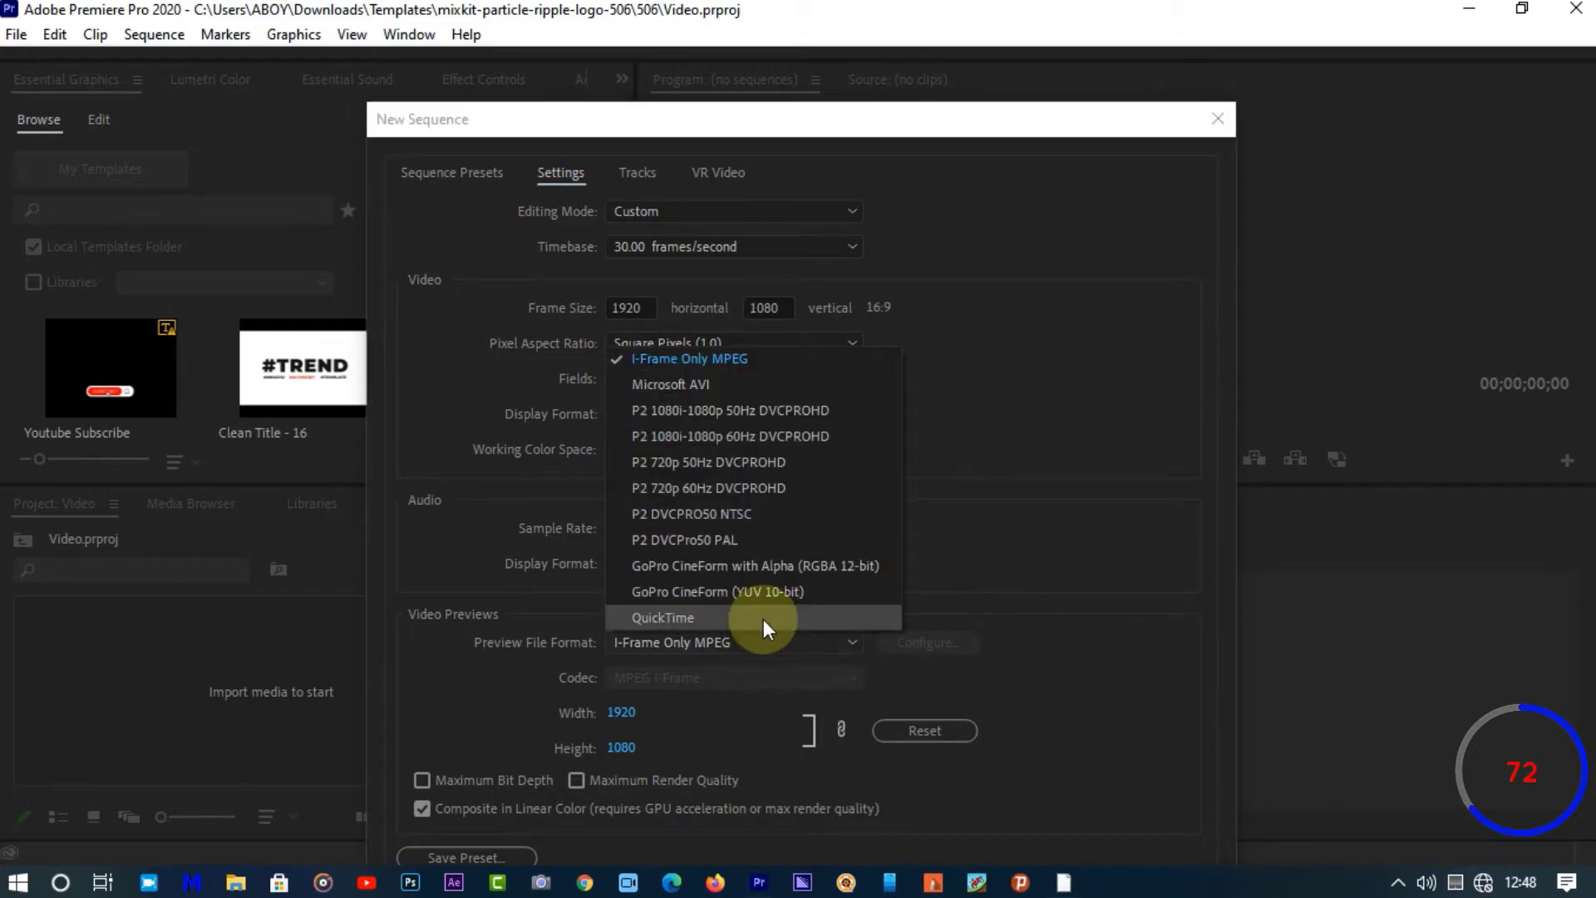
{"action": "left_click", "coordinate": [763, 620]}
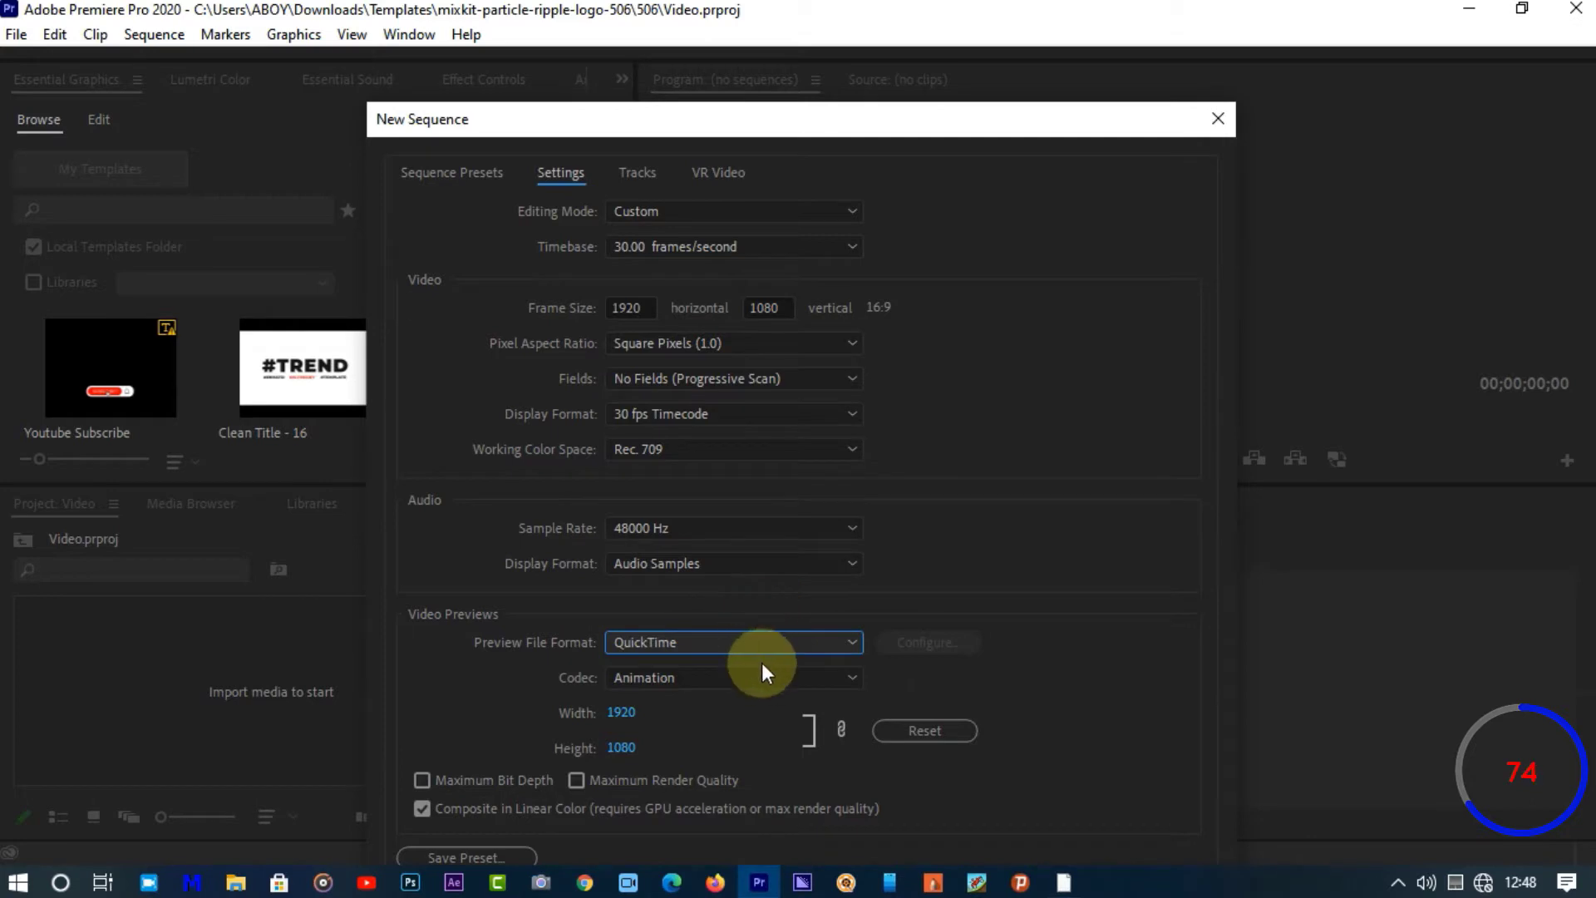
{"action": "left_click", "coordinate": [755, 684]}
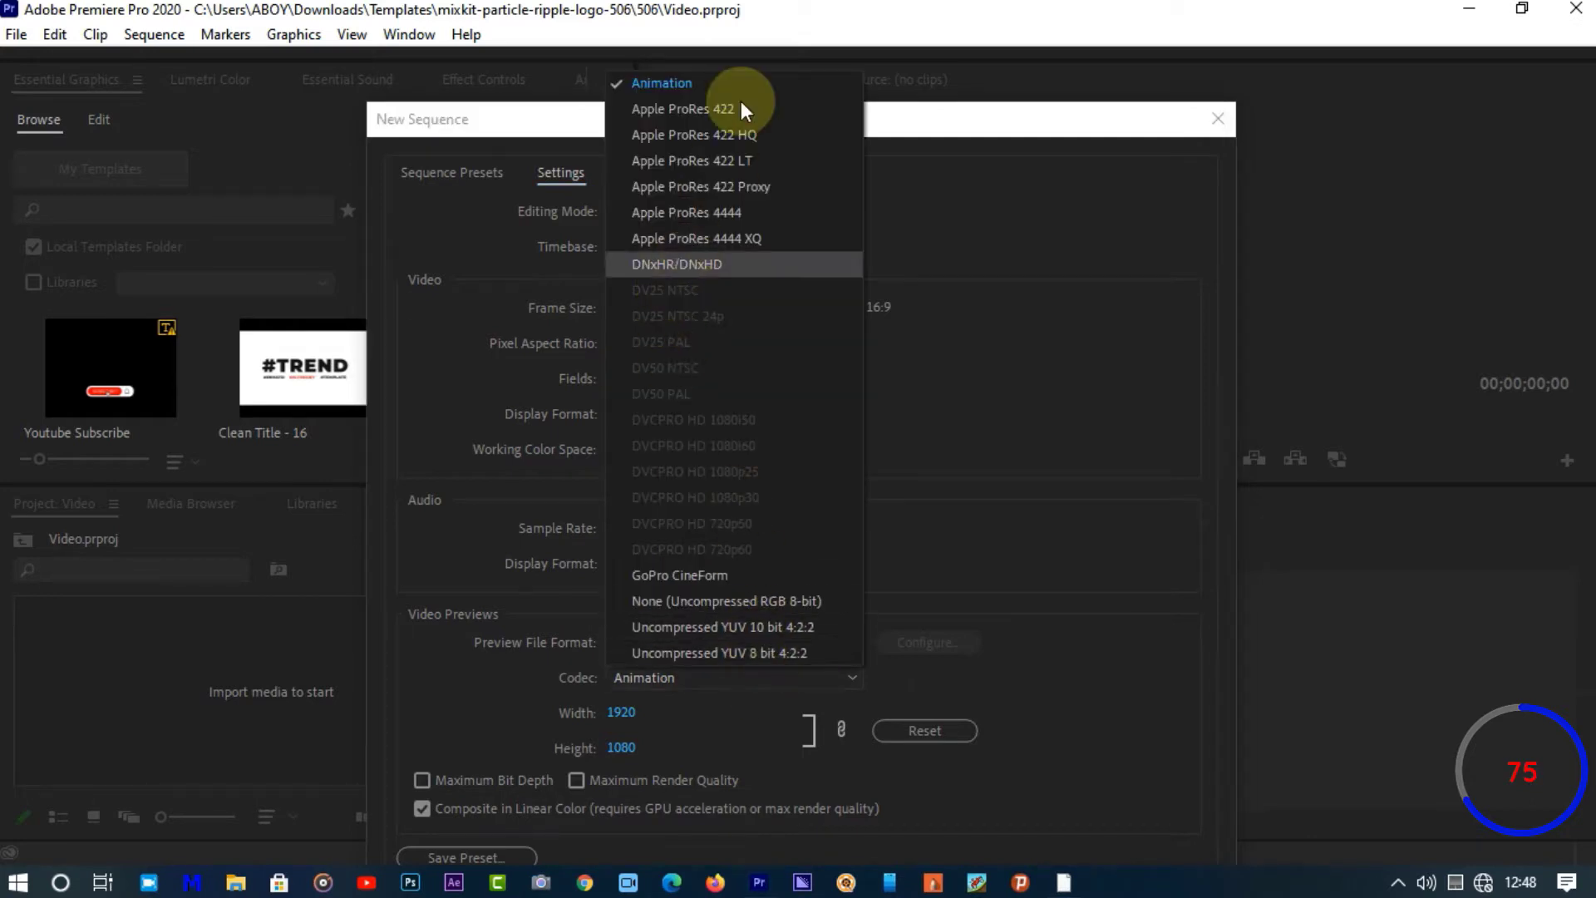
{"action": "left_click", "coordinate": [721, 611]}
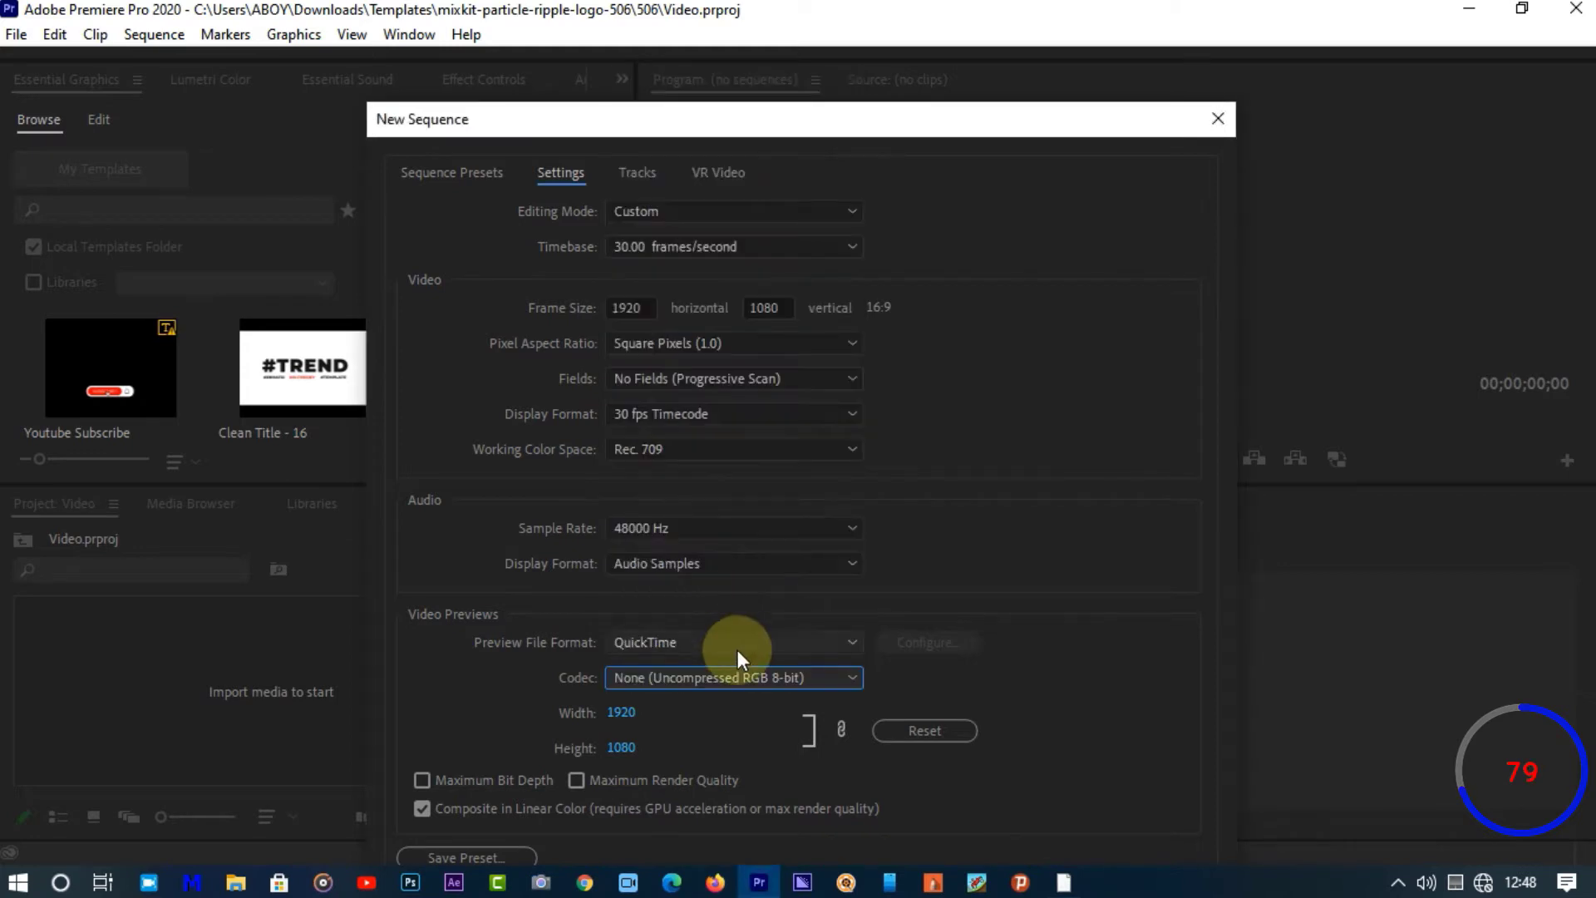
{"action": "left_click", "coordinate": [780, 685]}
{"action": "left_click", "coordinate": [687, 88]}
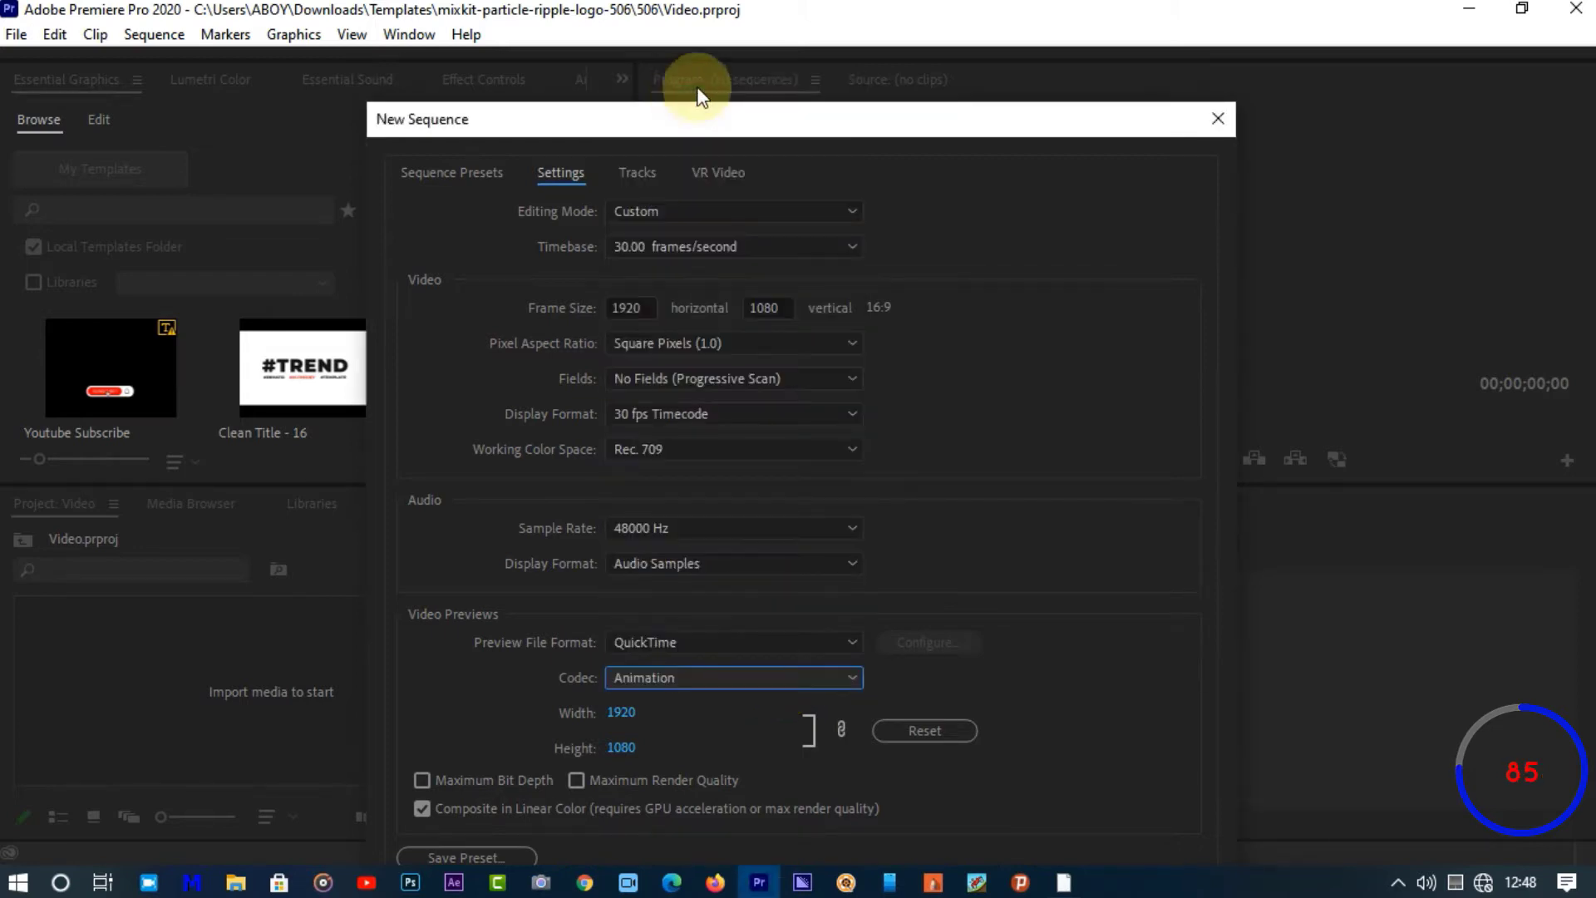
Create the sequence with these settings and open it from the project's items
{"action": "left_click_drag", "start_coordinate": [798, 127], "coordinate": [799, 22]}
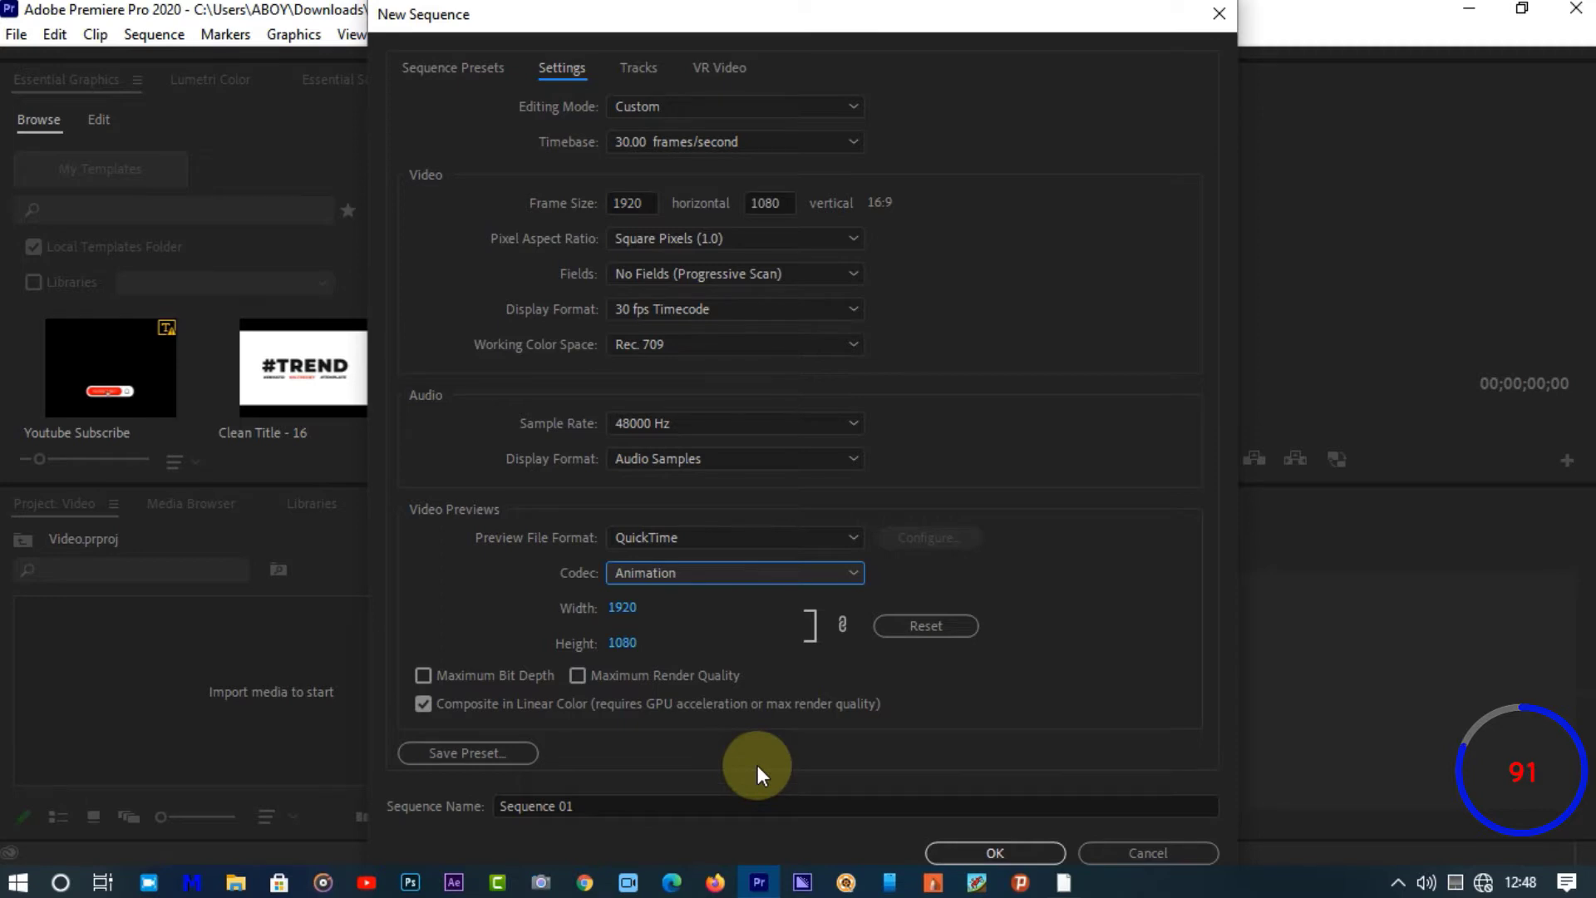
{"action": "left_click", "coordinate": [951, 845]}
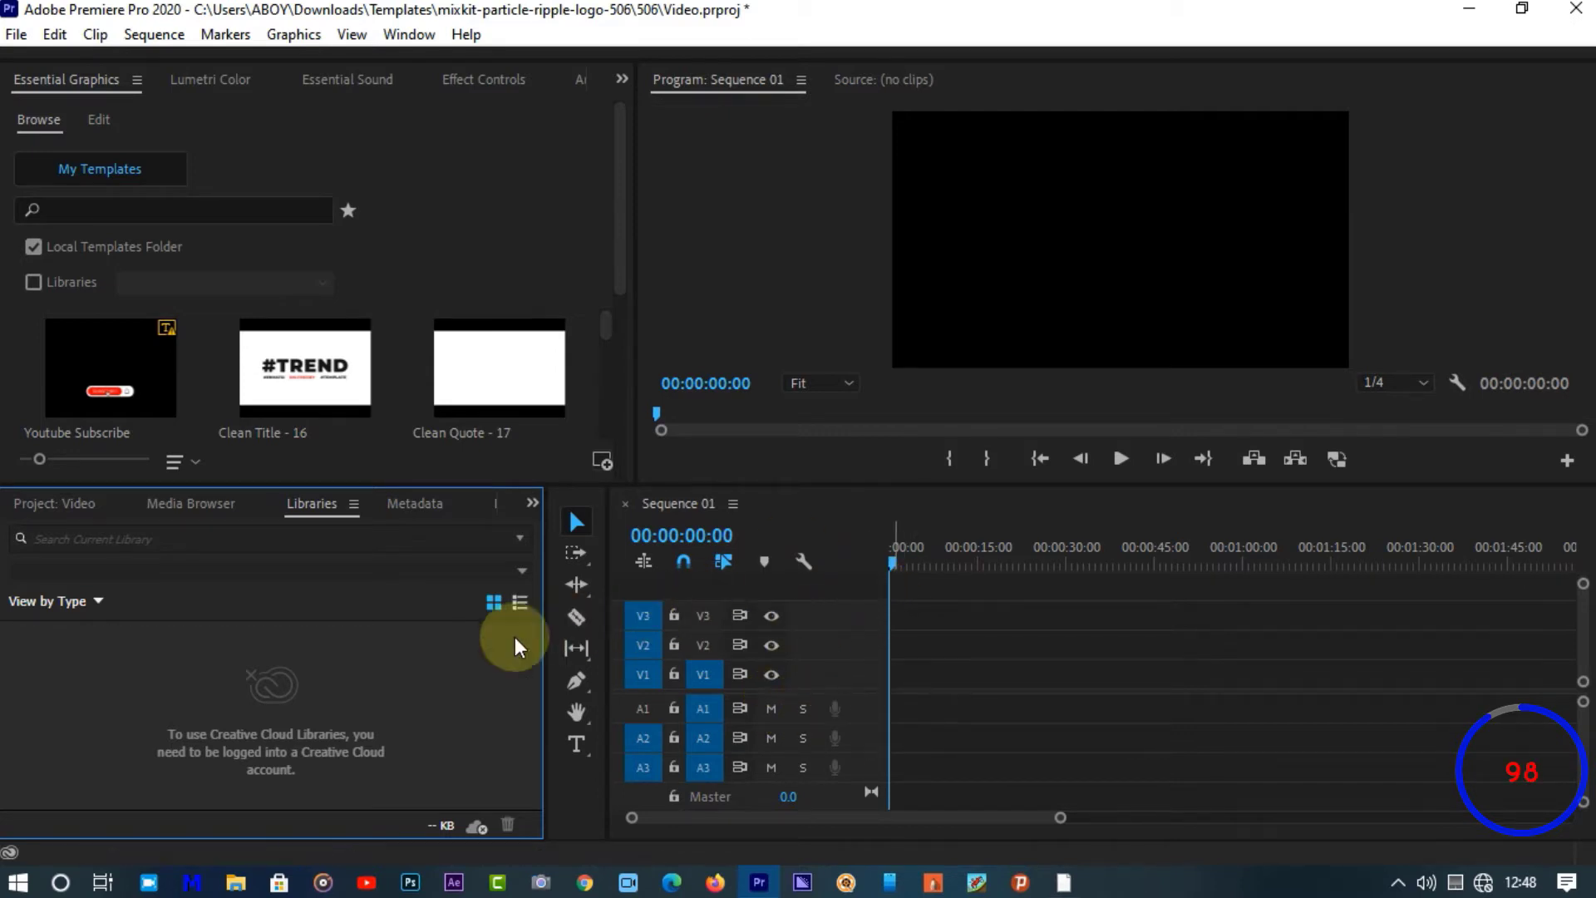
{"action": "left_click", "coordinate": [72, 503]}
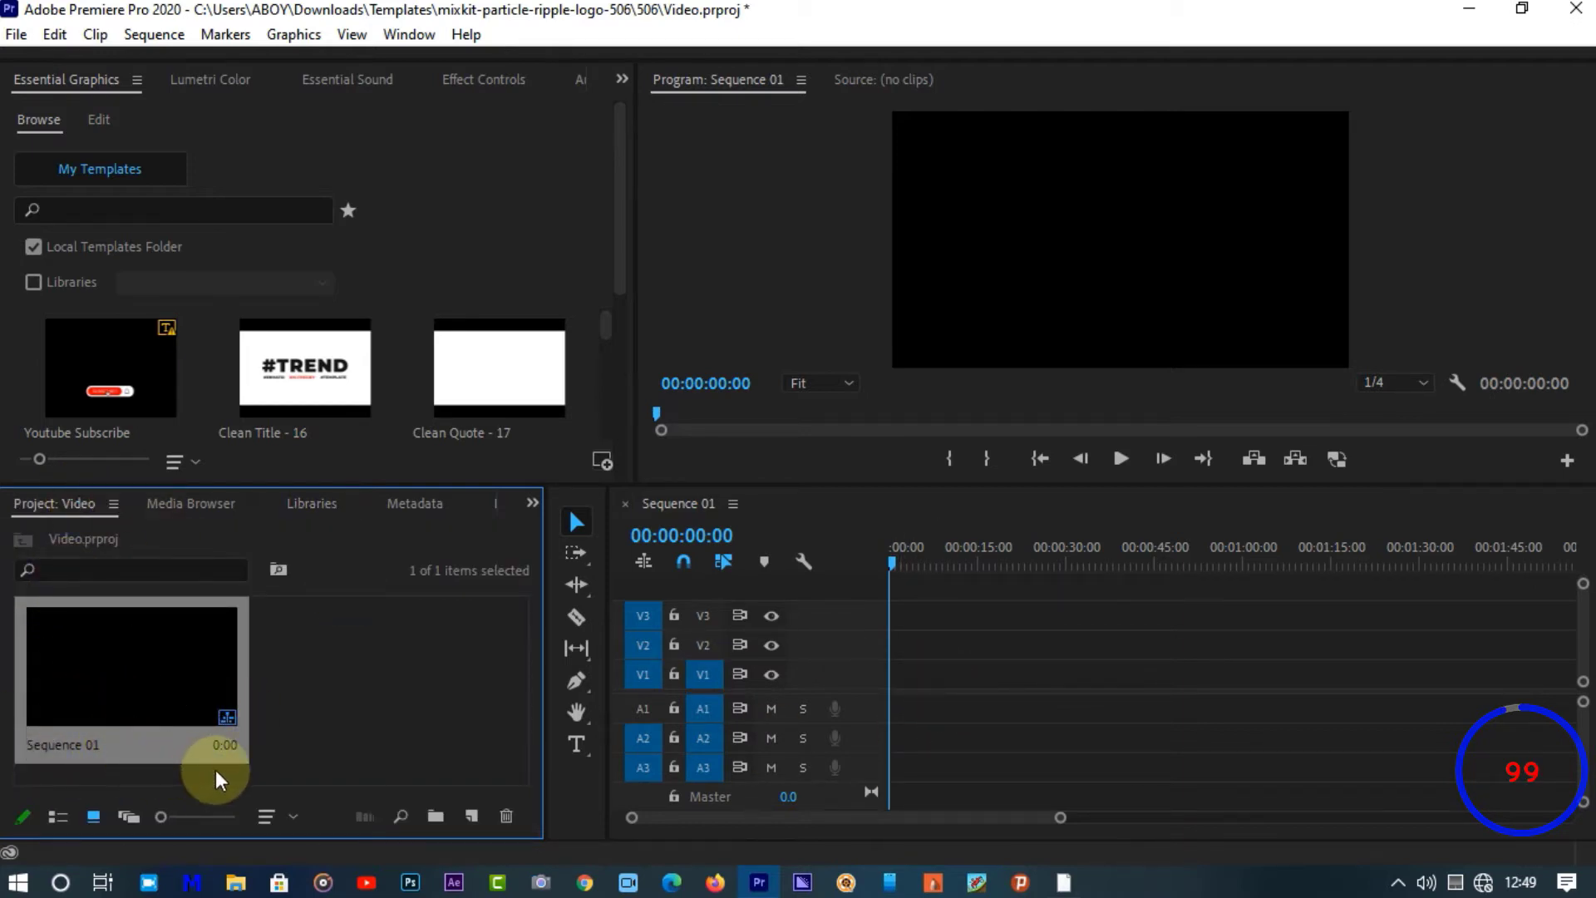
{"action": "double_click", "coordinate": [201, 705]}
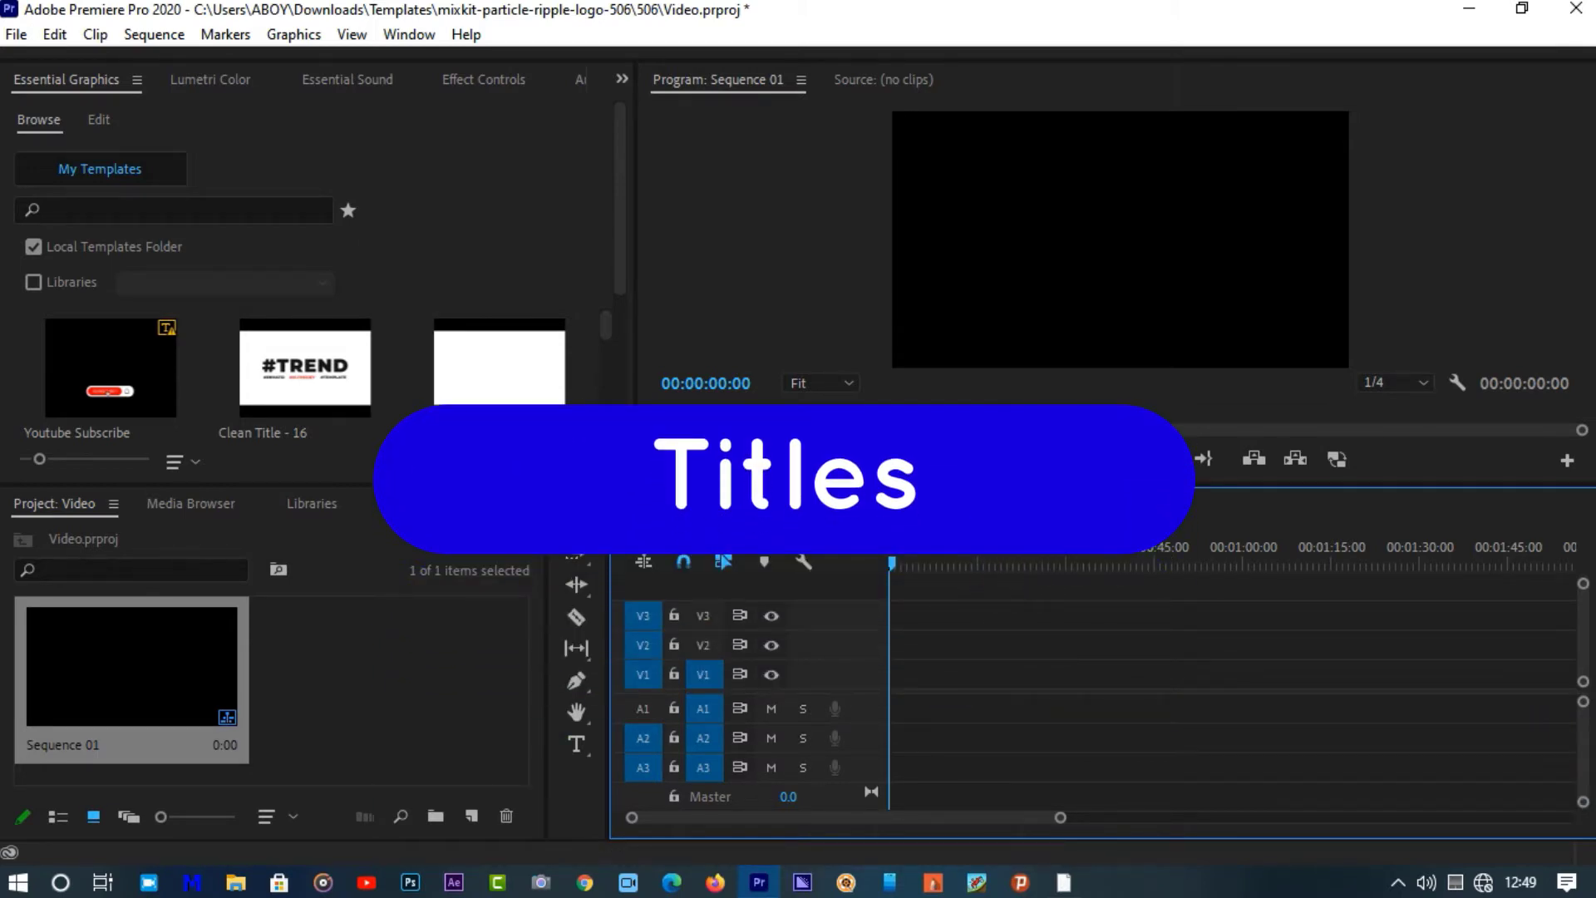
Look through the local graphics templates, from the basic titles and scene backgrounds to the news and wedding titles
{"action": "left_click_drag", "start_coordinate": [914, 487], "coordinate": [915, 508]}
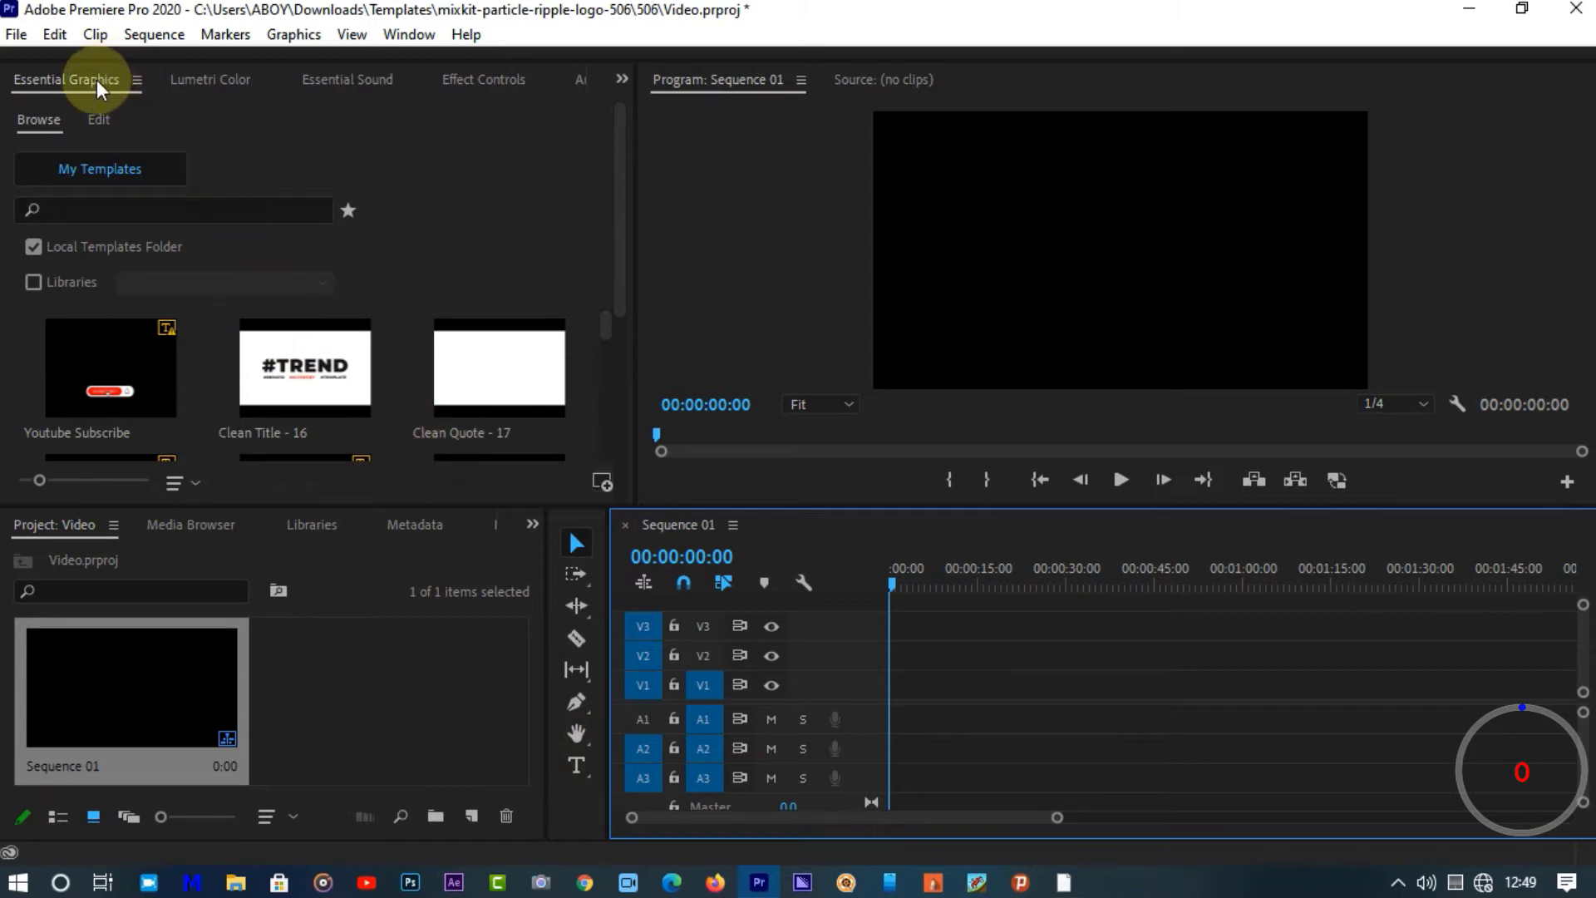
{"action": "scroll", "coordinate": [313, 362], "scroll_direction": "down", "scroll_amount": 5}
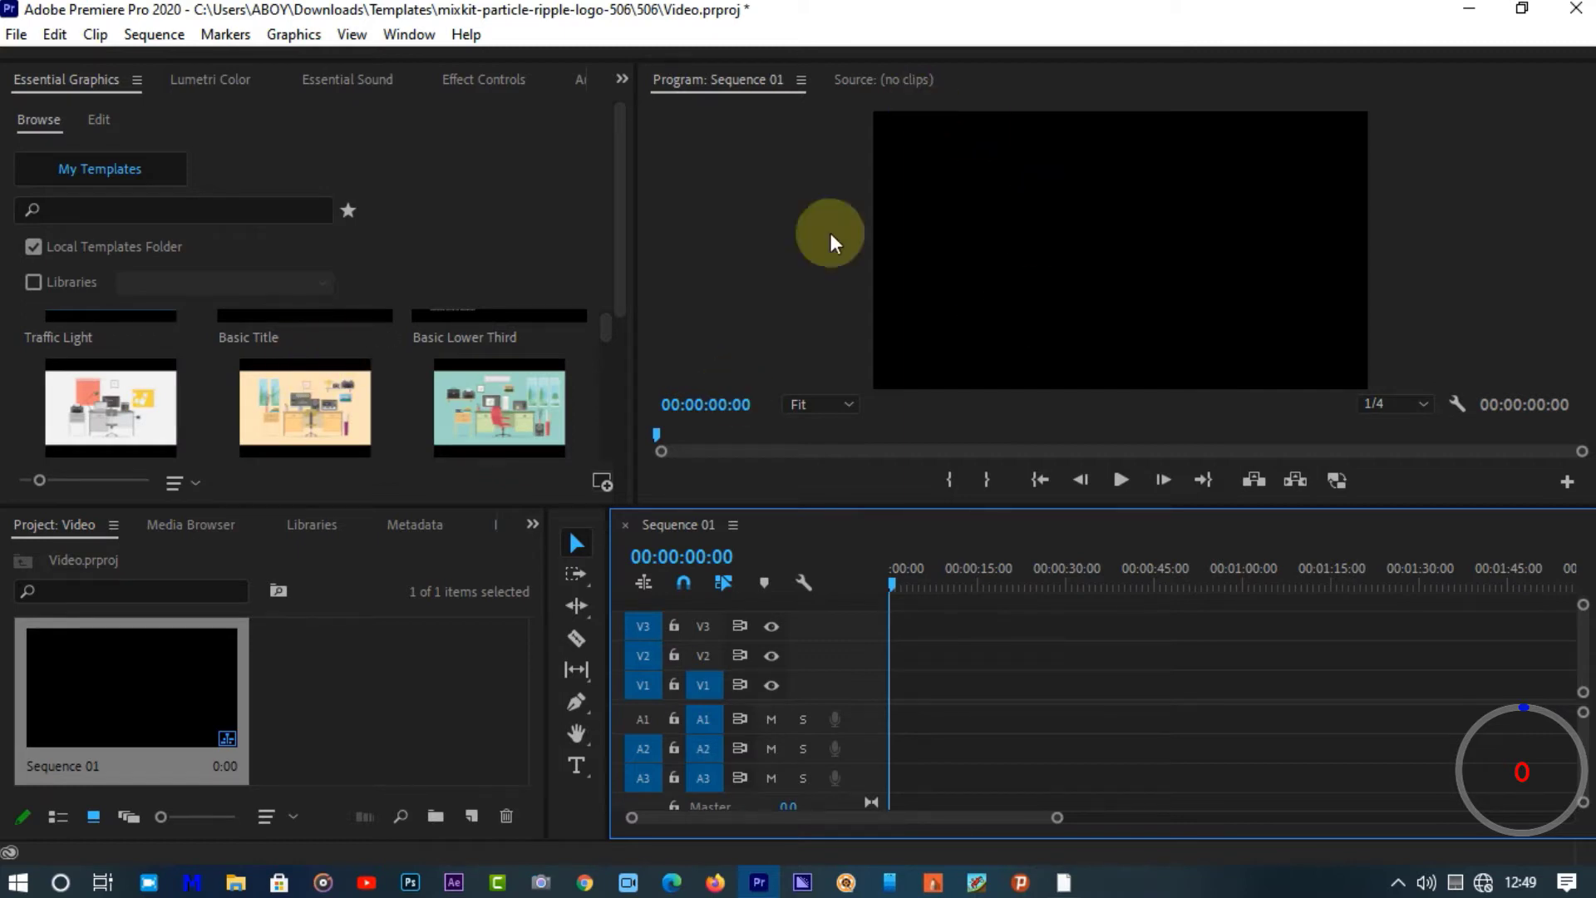
{"action": "scroll", "coordinate": [582, 359], "scroll_direction": "down", "scroll_amount": 5}
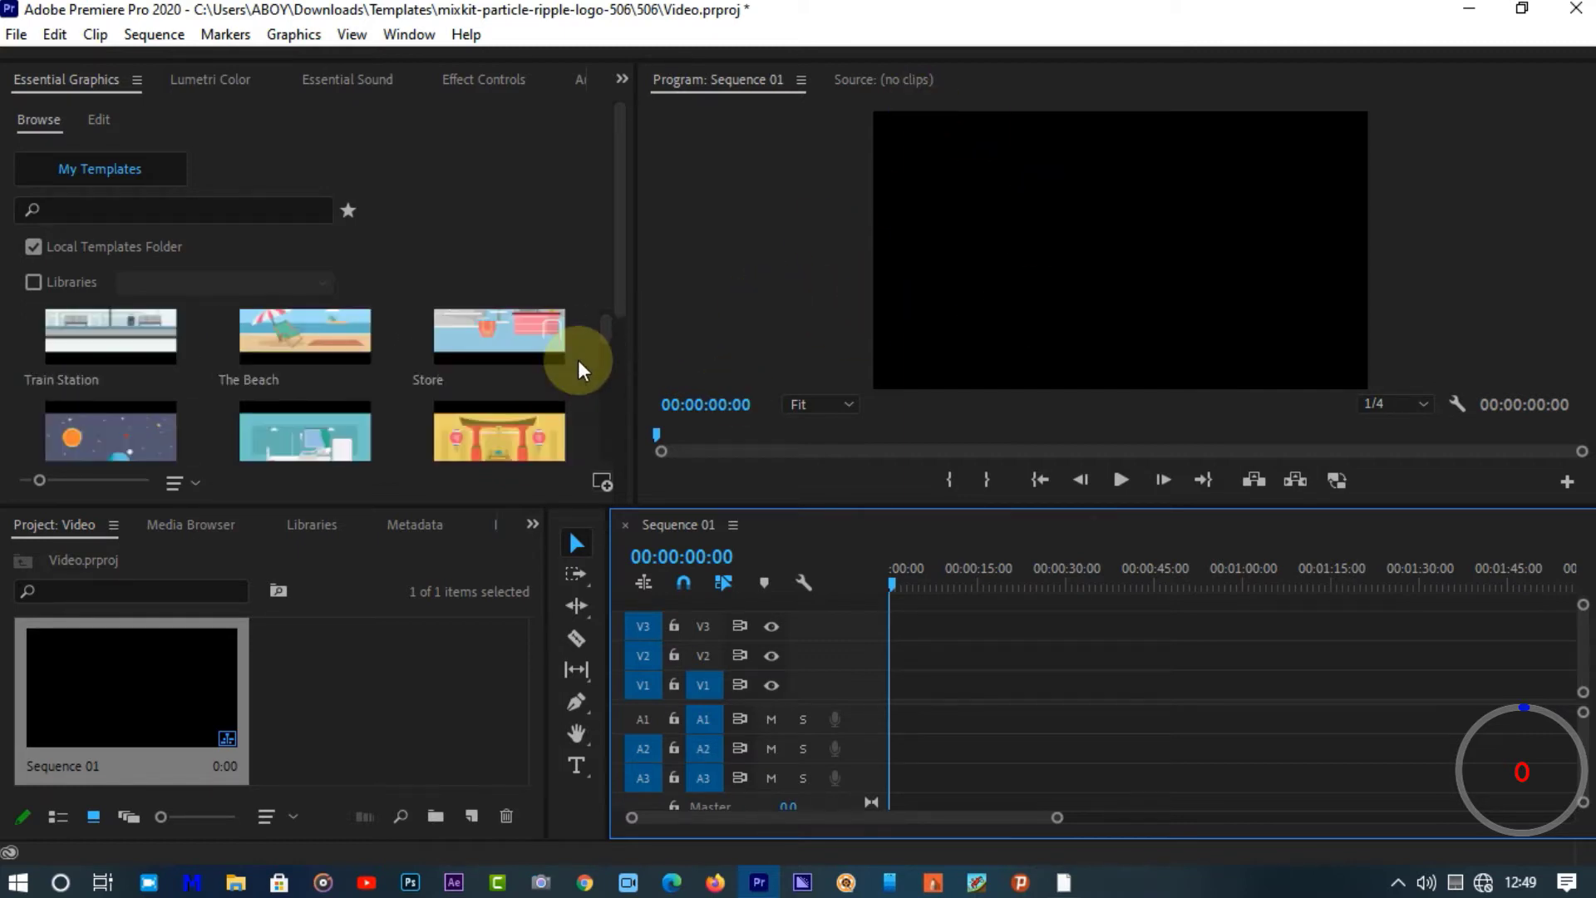
{"action": "scroll", "coordinate": [577, 361], "scroll_direction": "down", "scroll_amount": 6}
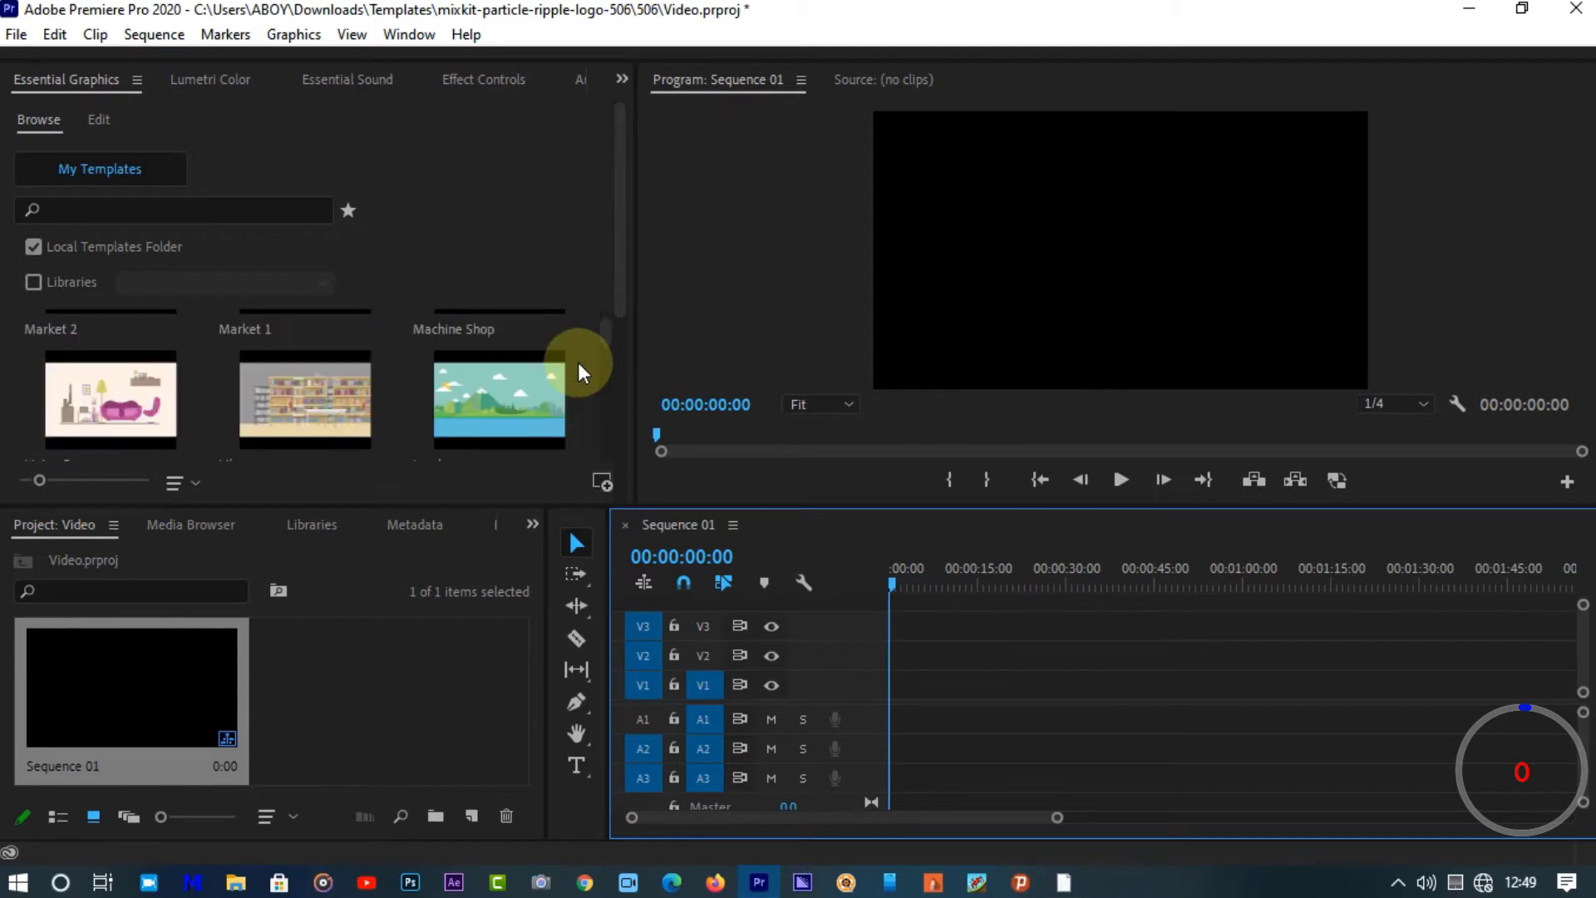
{"action": "scroll", "coordinate": [576, 363], "scroll_direction": "down", "scroll_amount": 4}
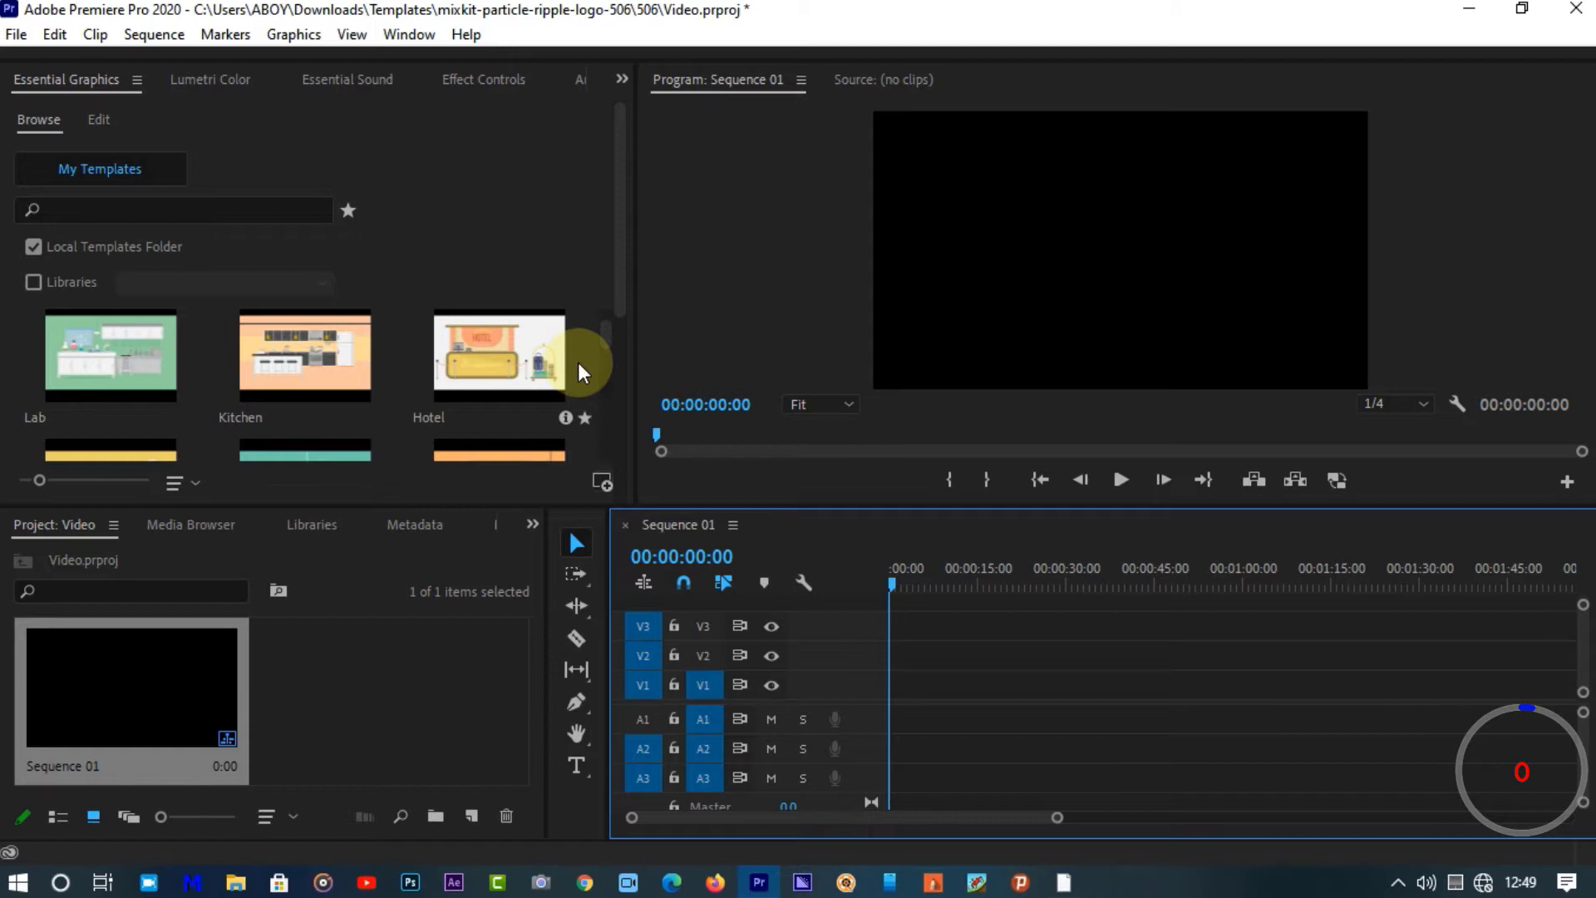
{"action": "scroll", "coordinate": [577, 362], "scroll_direction": "down", "scroll_amount": 15}
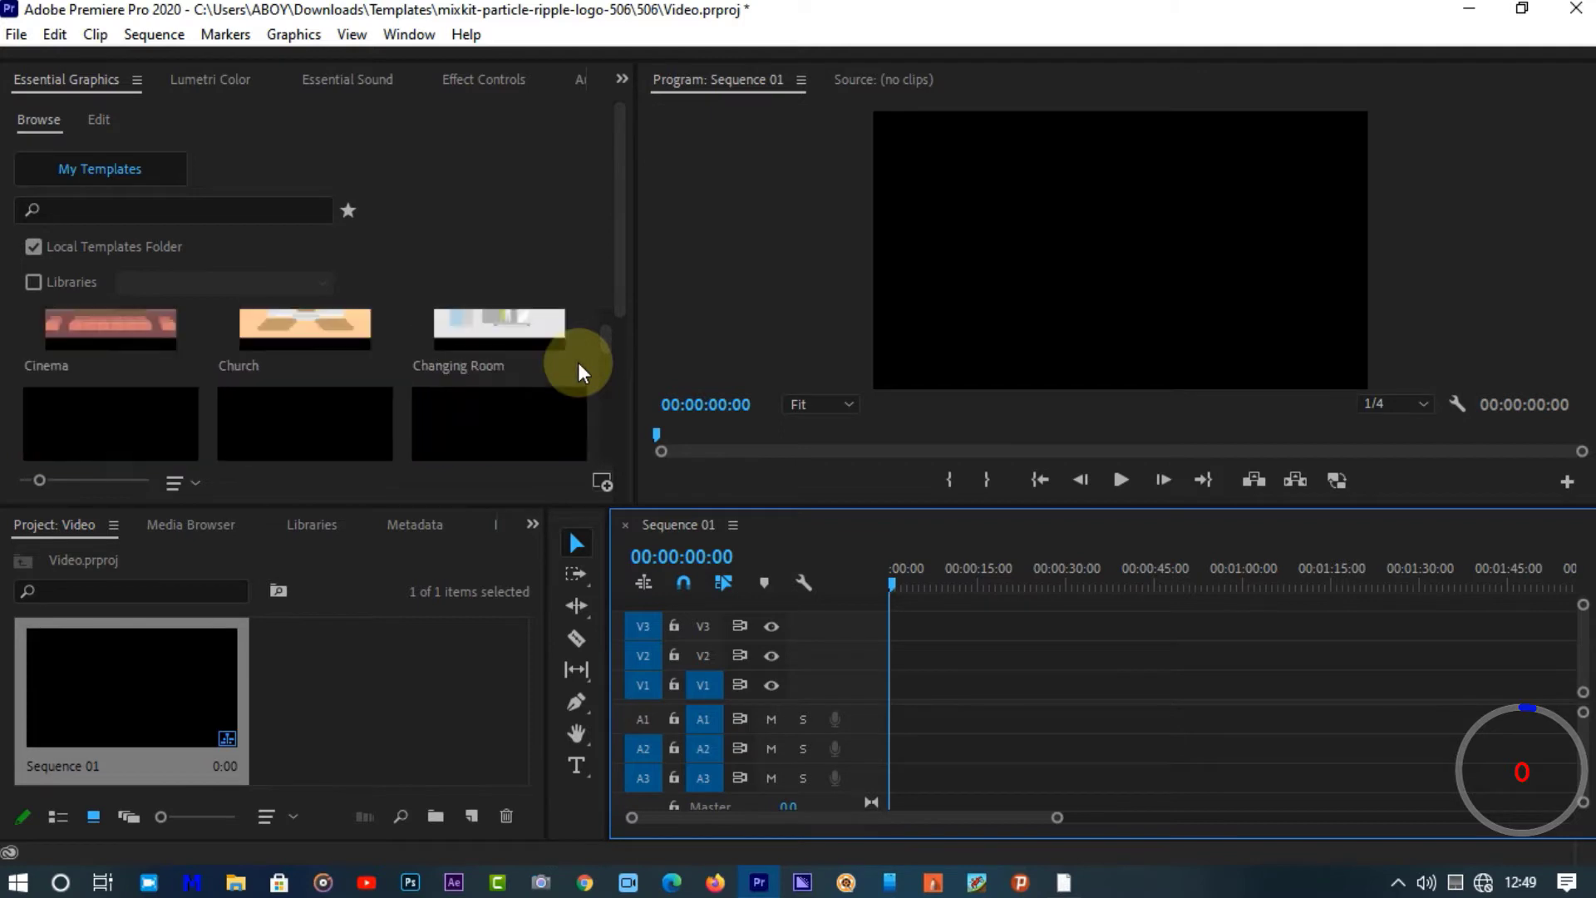
{"action": "scroll", "coordinate": [577, 363], "scroll_direction": "down", "scroll_amount": 15}
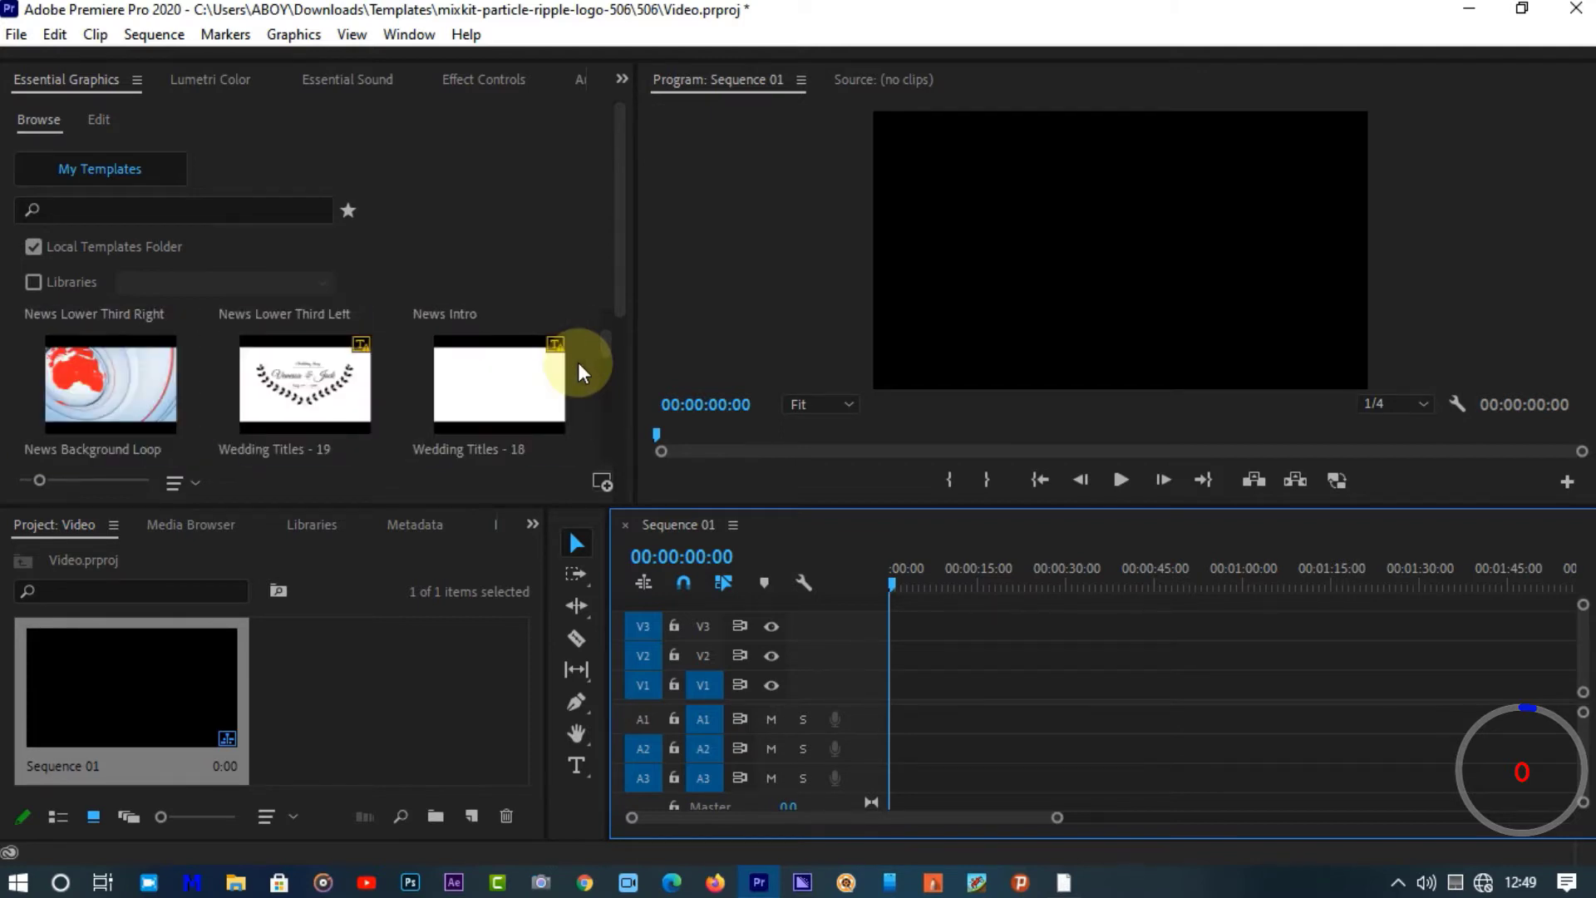
{"action": "scroll", "coordinate": [577, 363], "scroll_direction": "down", "scroll_amount": 5}
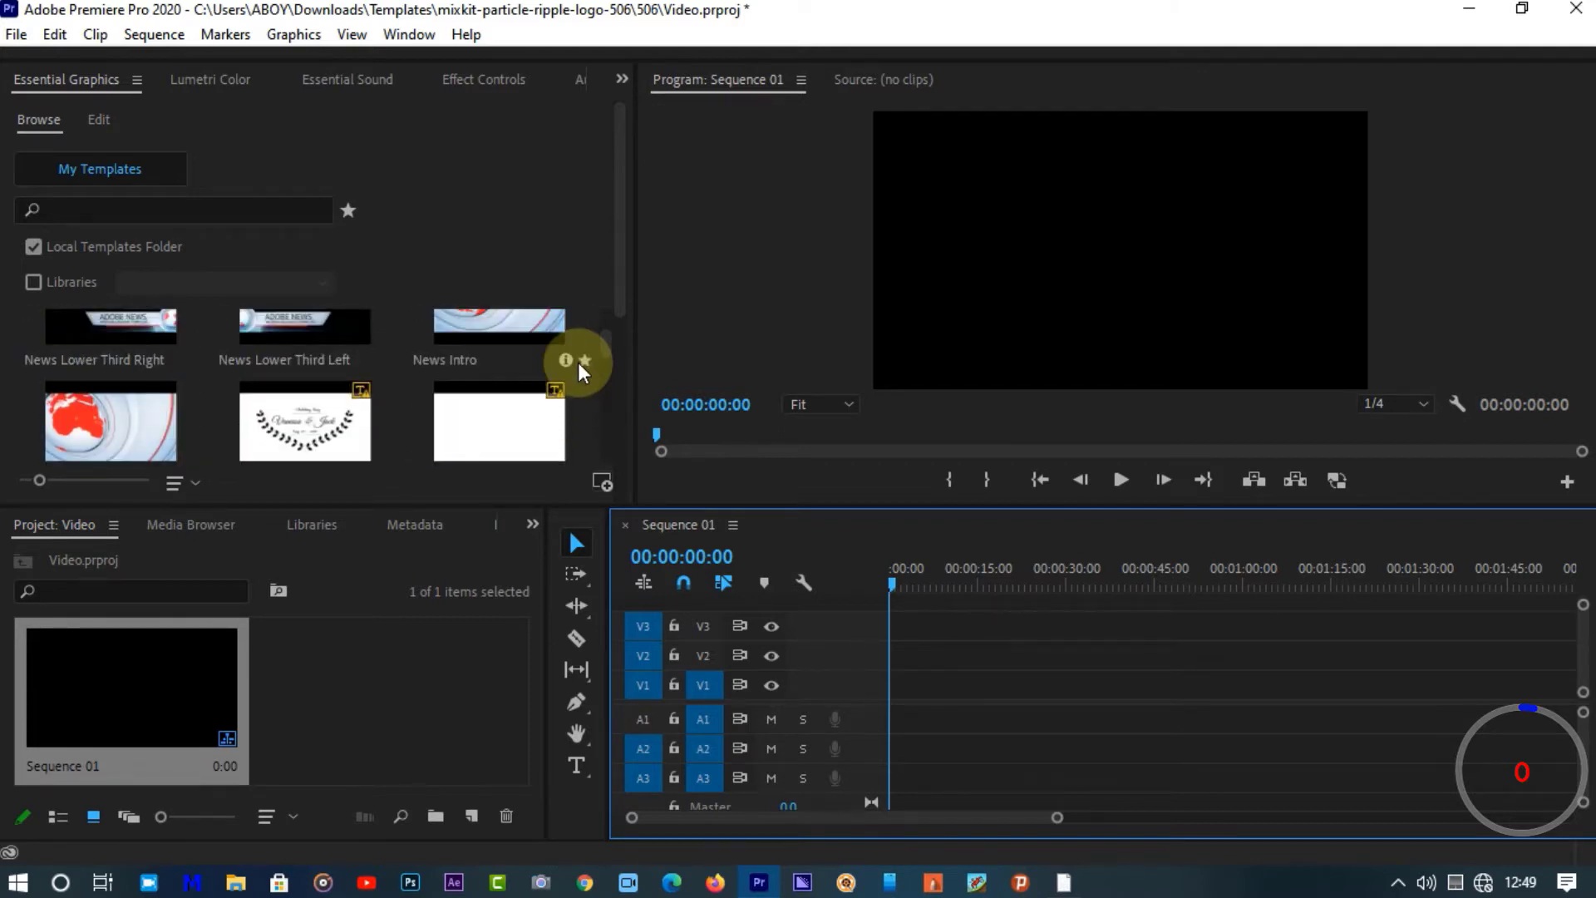
{"action": "mouse_move", "coordinate": [577, 363]}
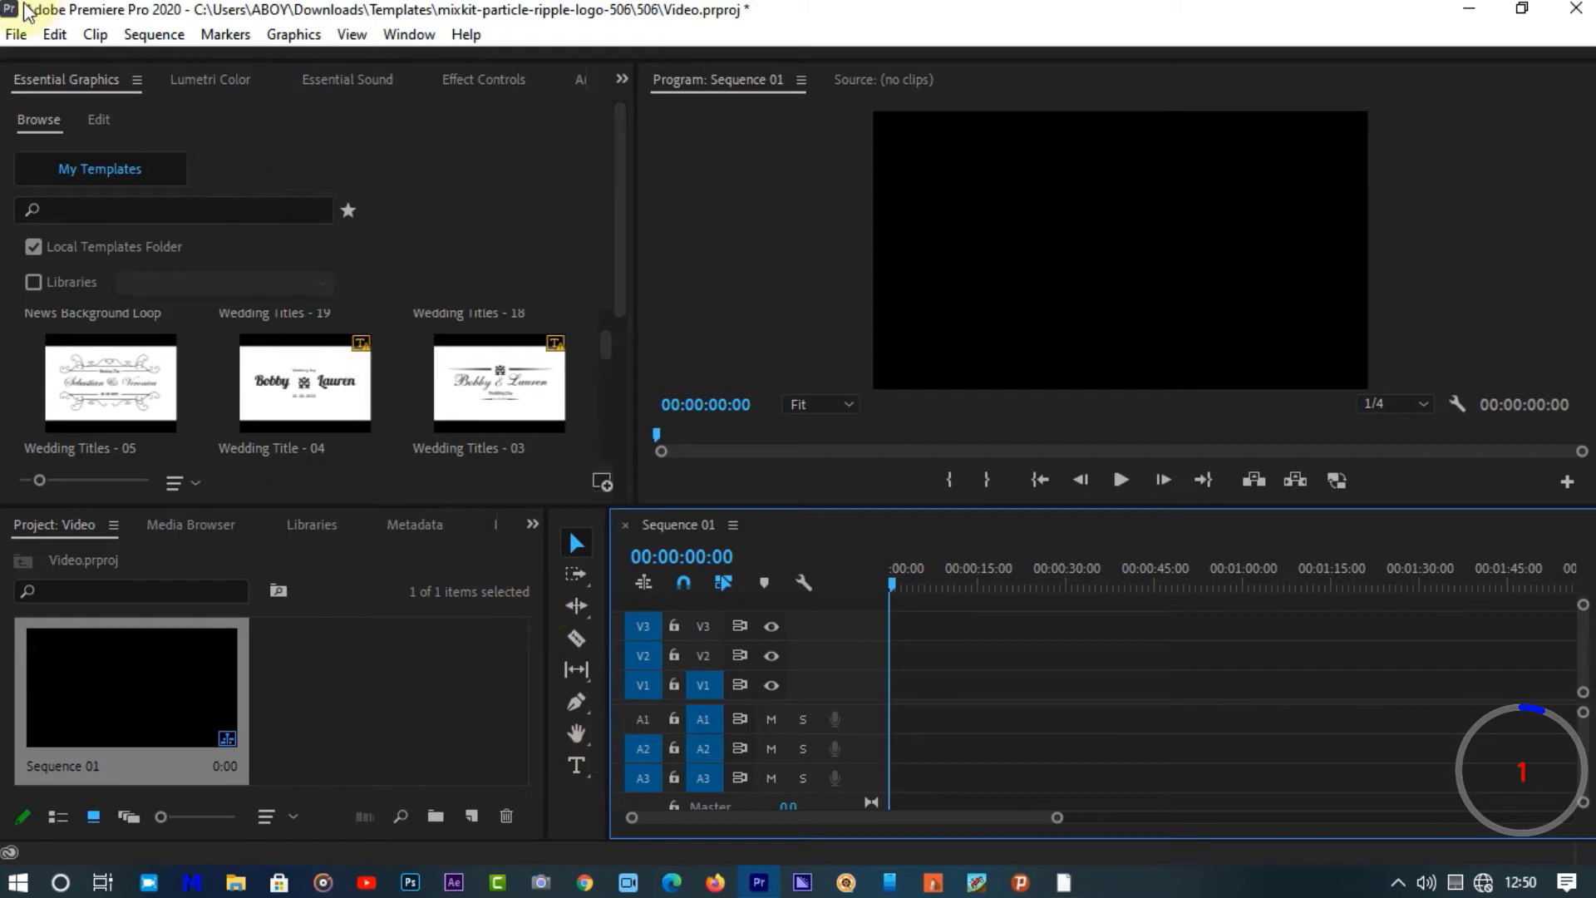
Create a legacy title named Title 01 at 1920 x 1080, 30.00 fps, with Square Pixels (1.0)
{"action": "left_click", "coordinate": [19, 33]}
{"action": "mouse_move", "coordinate": [125, 15]}
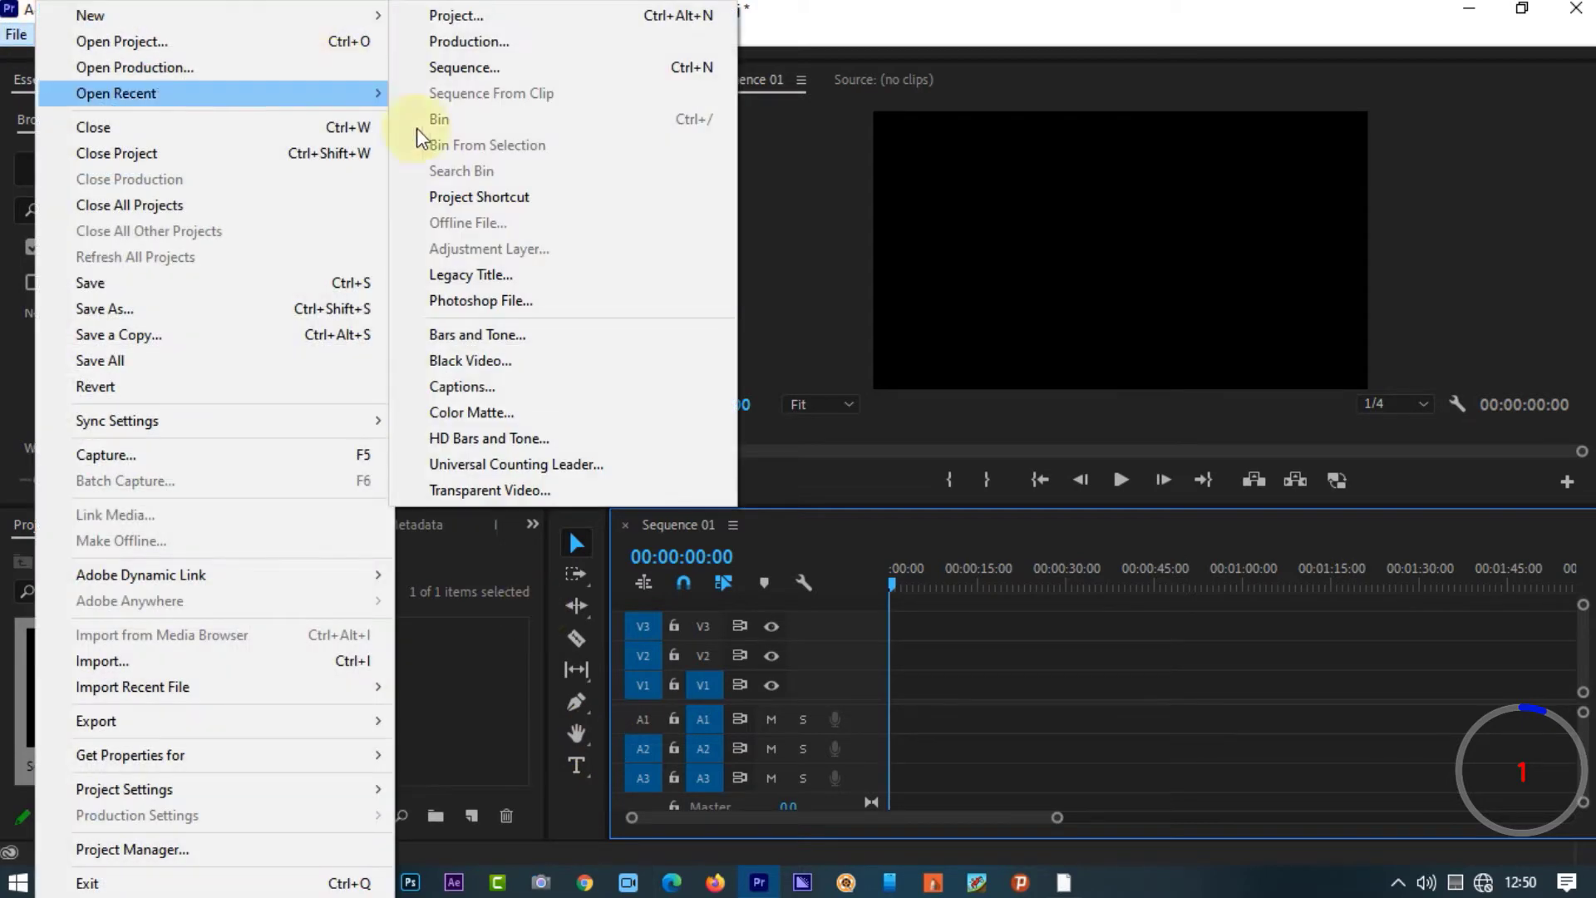
{"action": "left_click", "coordinate": [497, 276]}
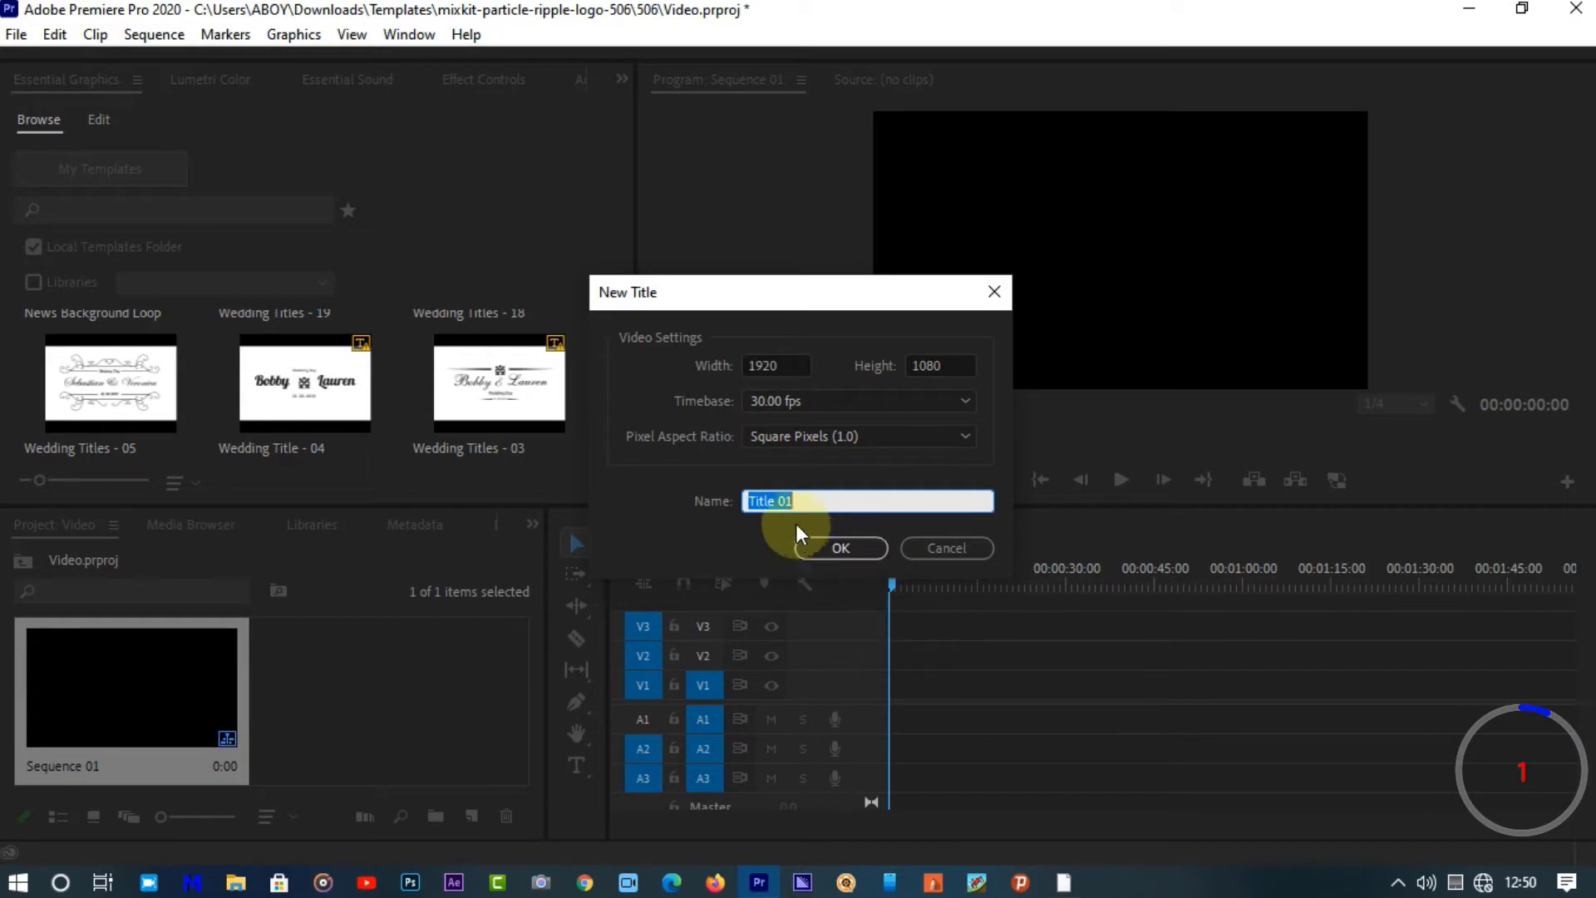
{"action": "left_click", "coordinate": [820, 551]}
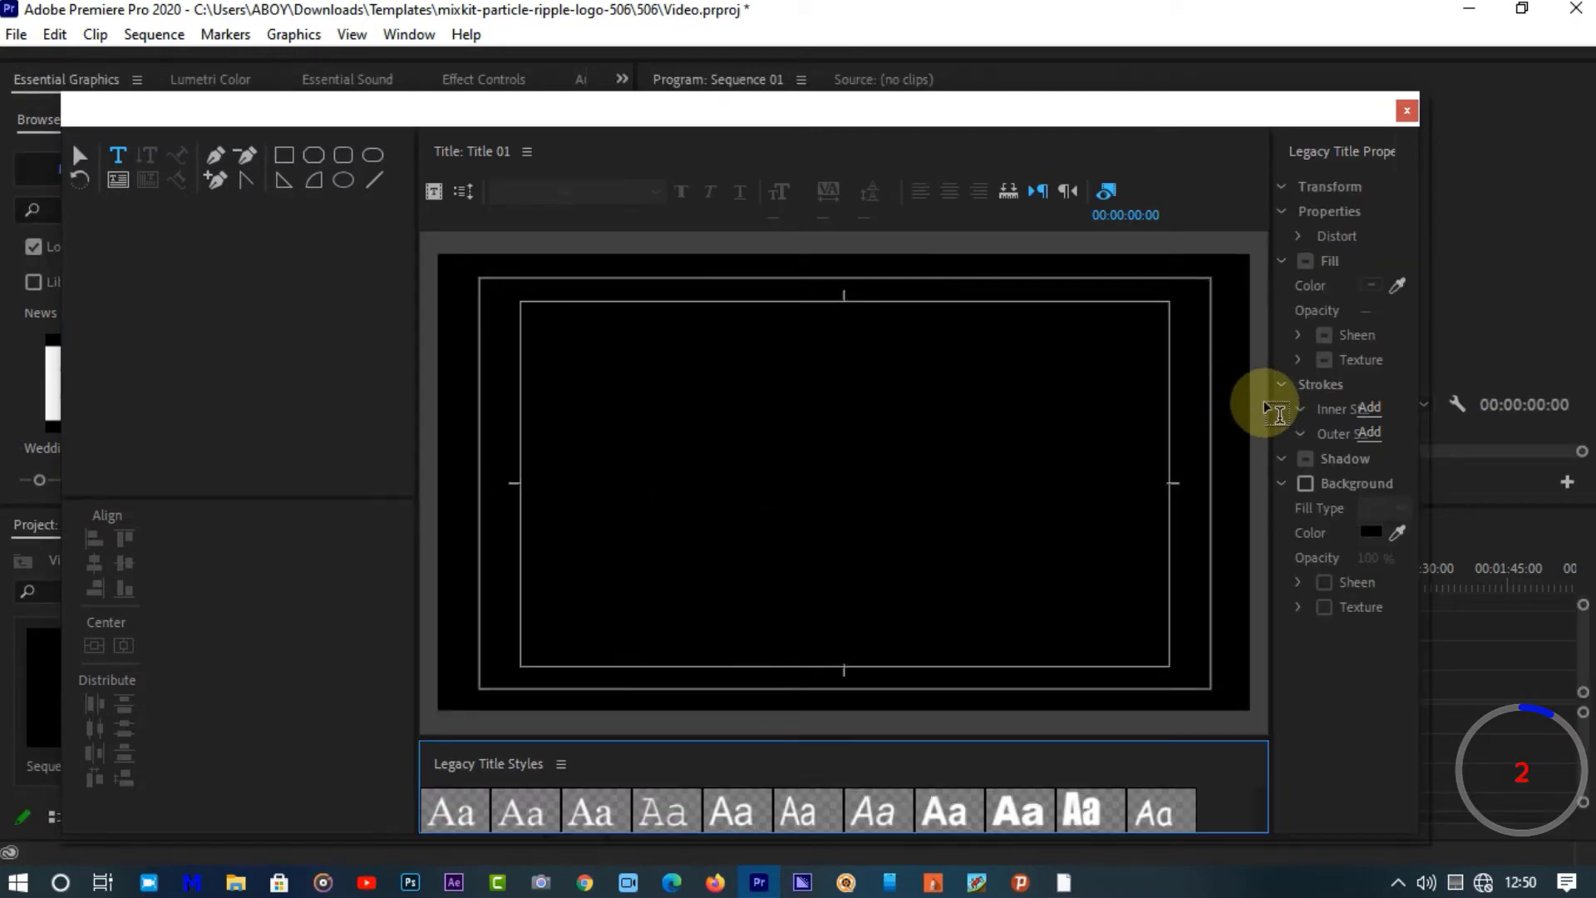
Widen the title editor window and enlarge its Legacy Title Properties area so the property values have room
{"action": "left_click", "coordinate": [1423, 403]}
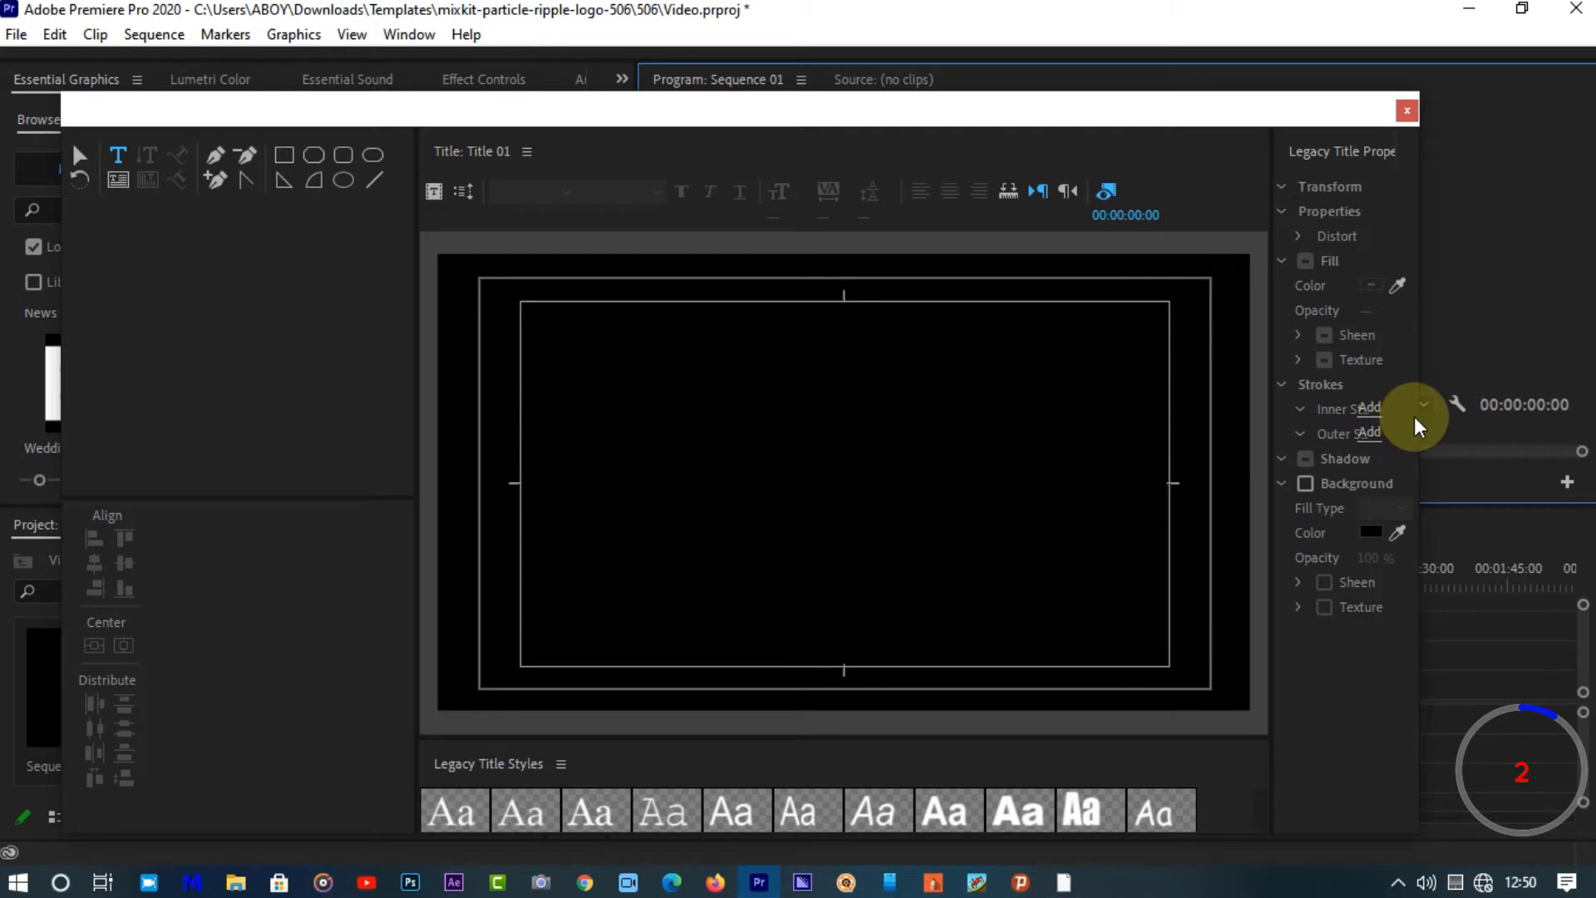
{"action": "left_click", "coordinate": [1416, 422]}
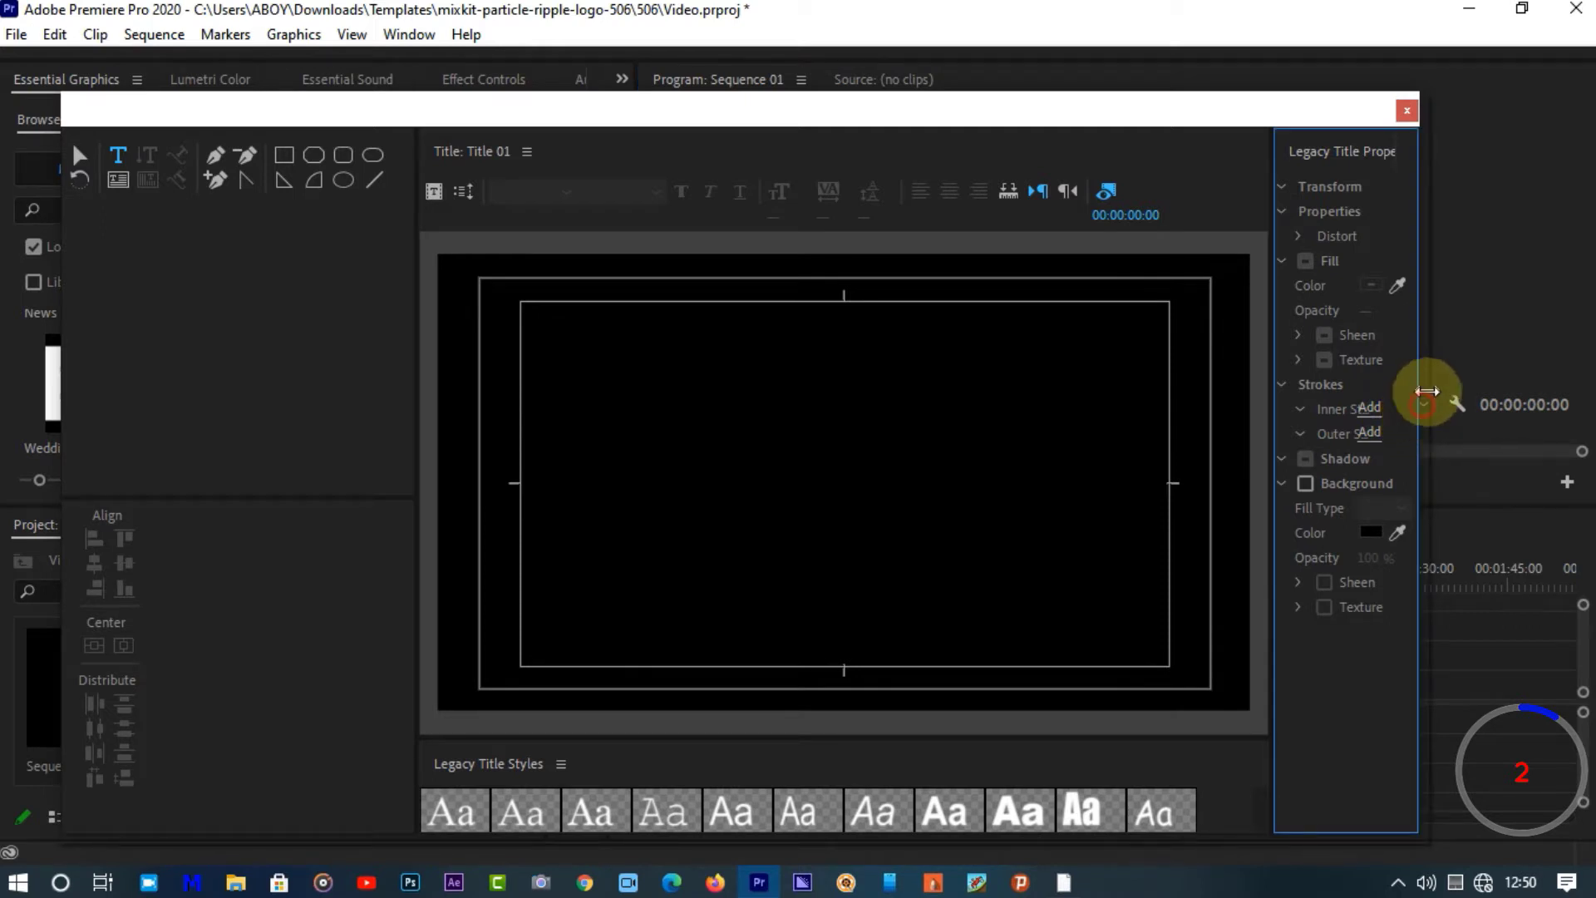
{"action": "left_click_drag", "start_coordinate": [1422, 404], "coordinate": [1511, 404]}
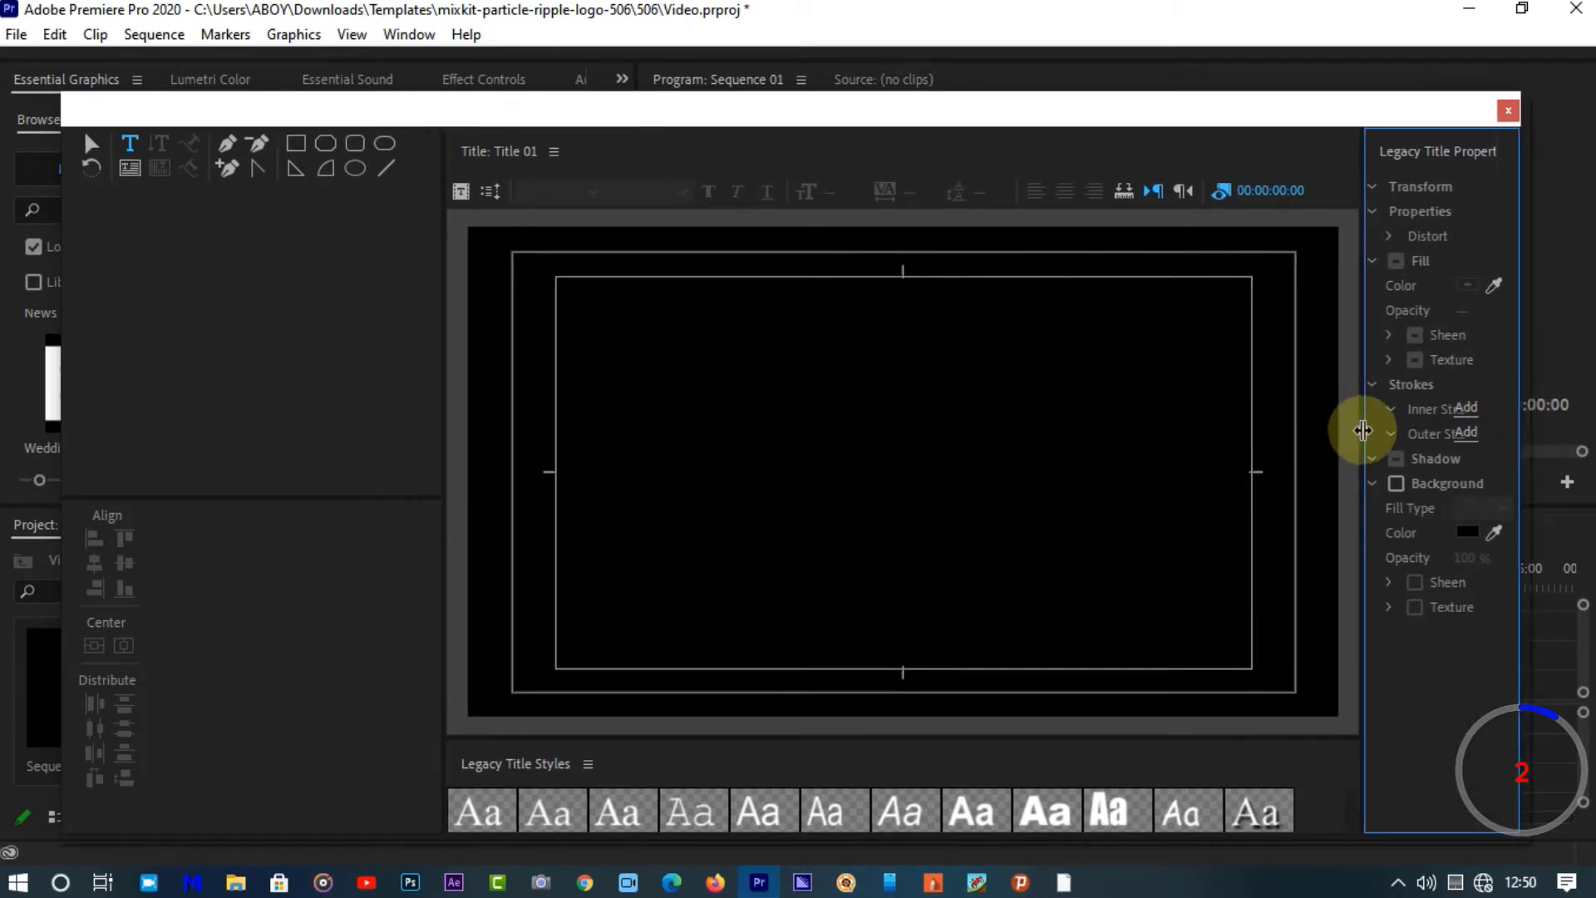
{"action": "left_click_drag", "start_coordinate": [1363, 430], "coordinate": [1176, 466]}
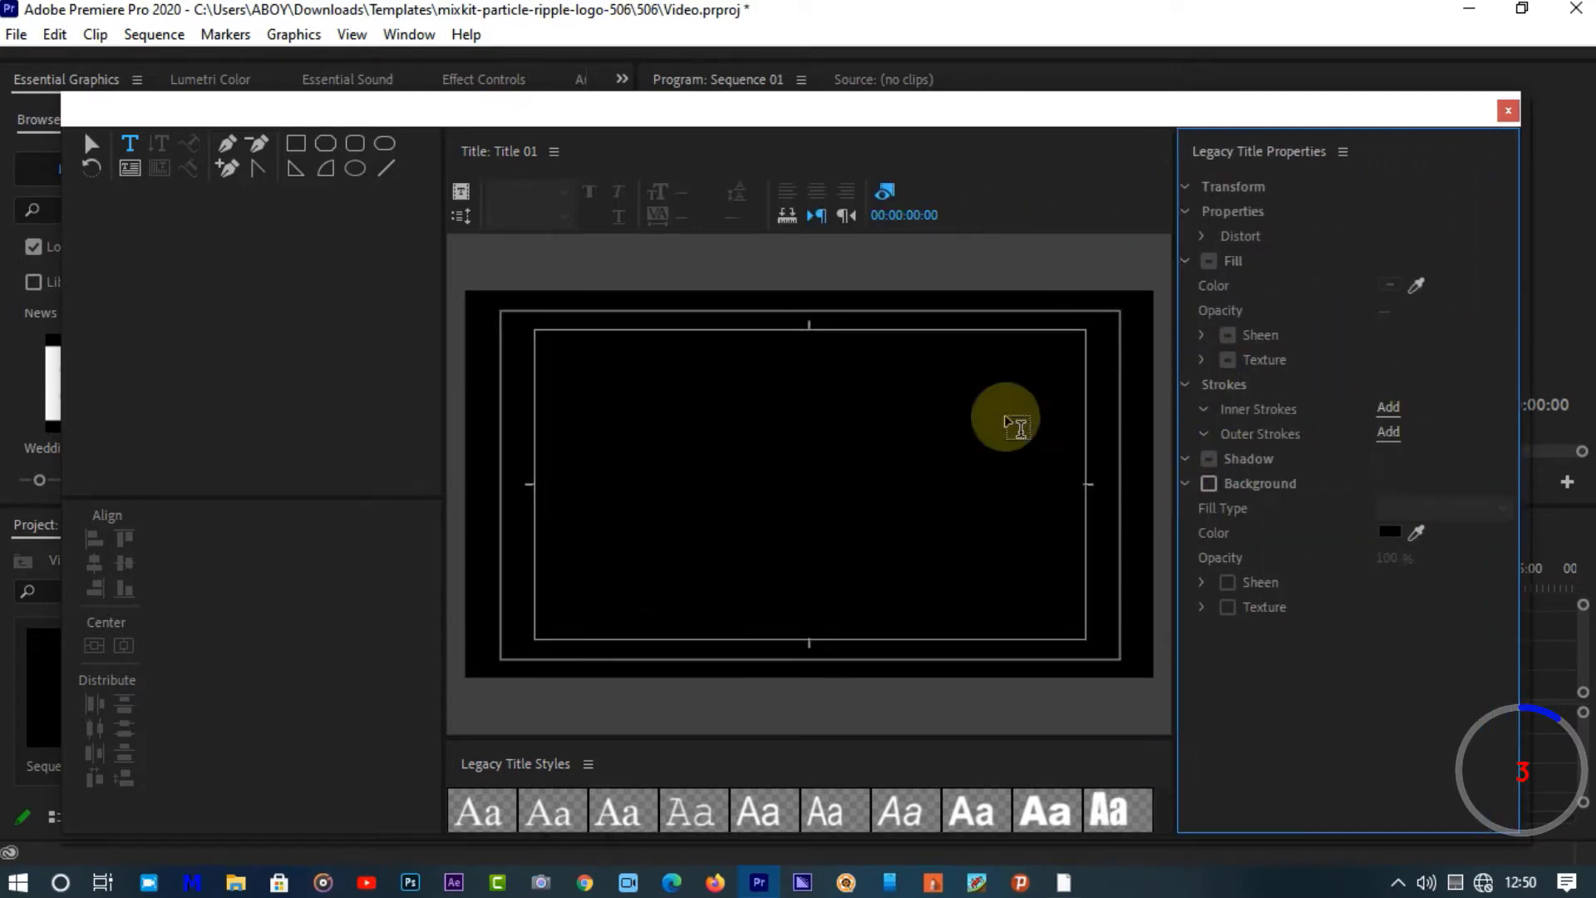
Add the text "TITLE" near the middle of the title frame with the Type Tool
{"action": "left_click", "coordinate": [129, 143]}
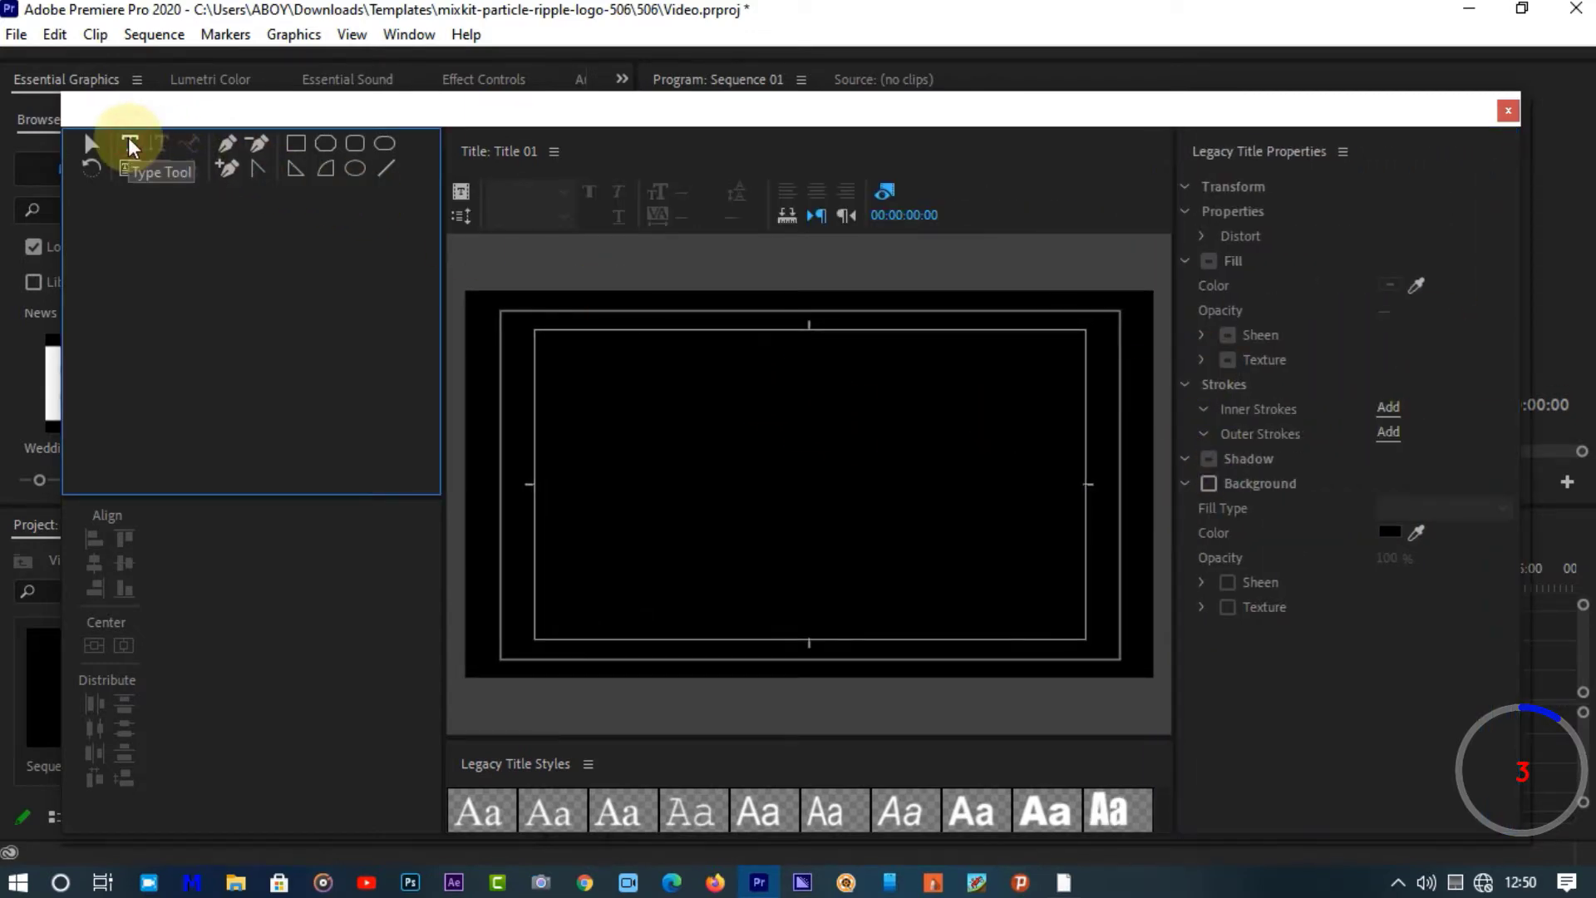
{"action": "left_click", "coordinate": [789, 463]}
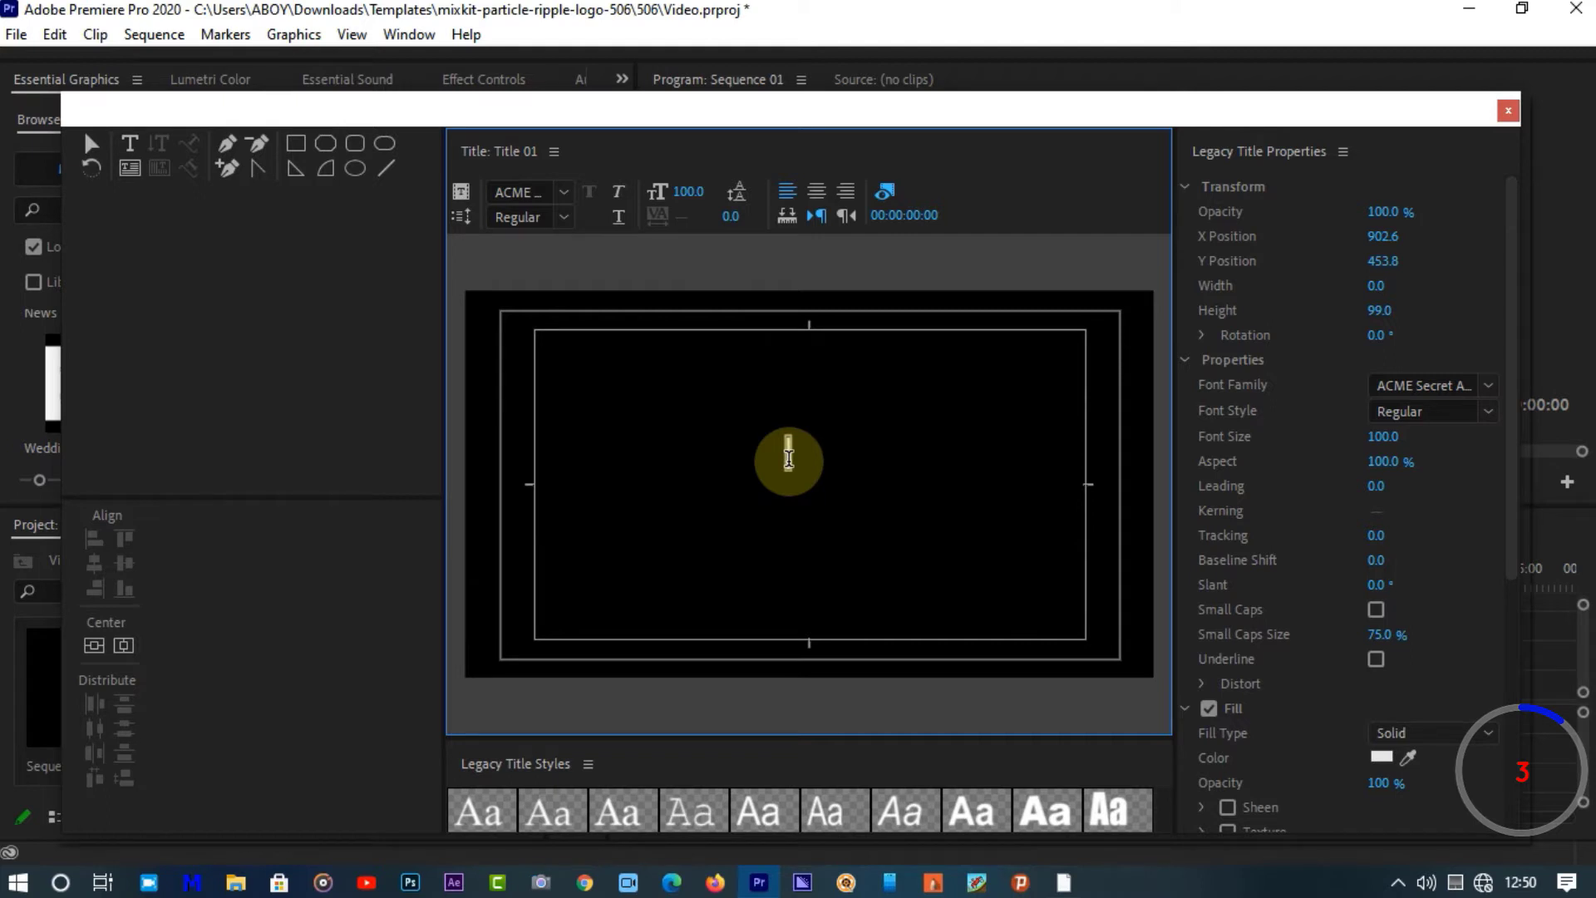
{"action": "type", "text": "TITLE"}
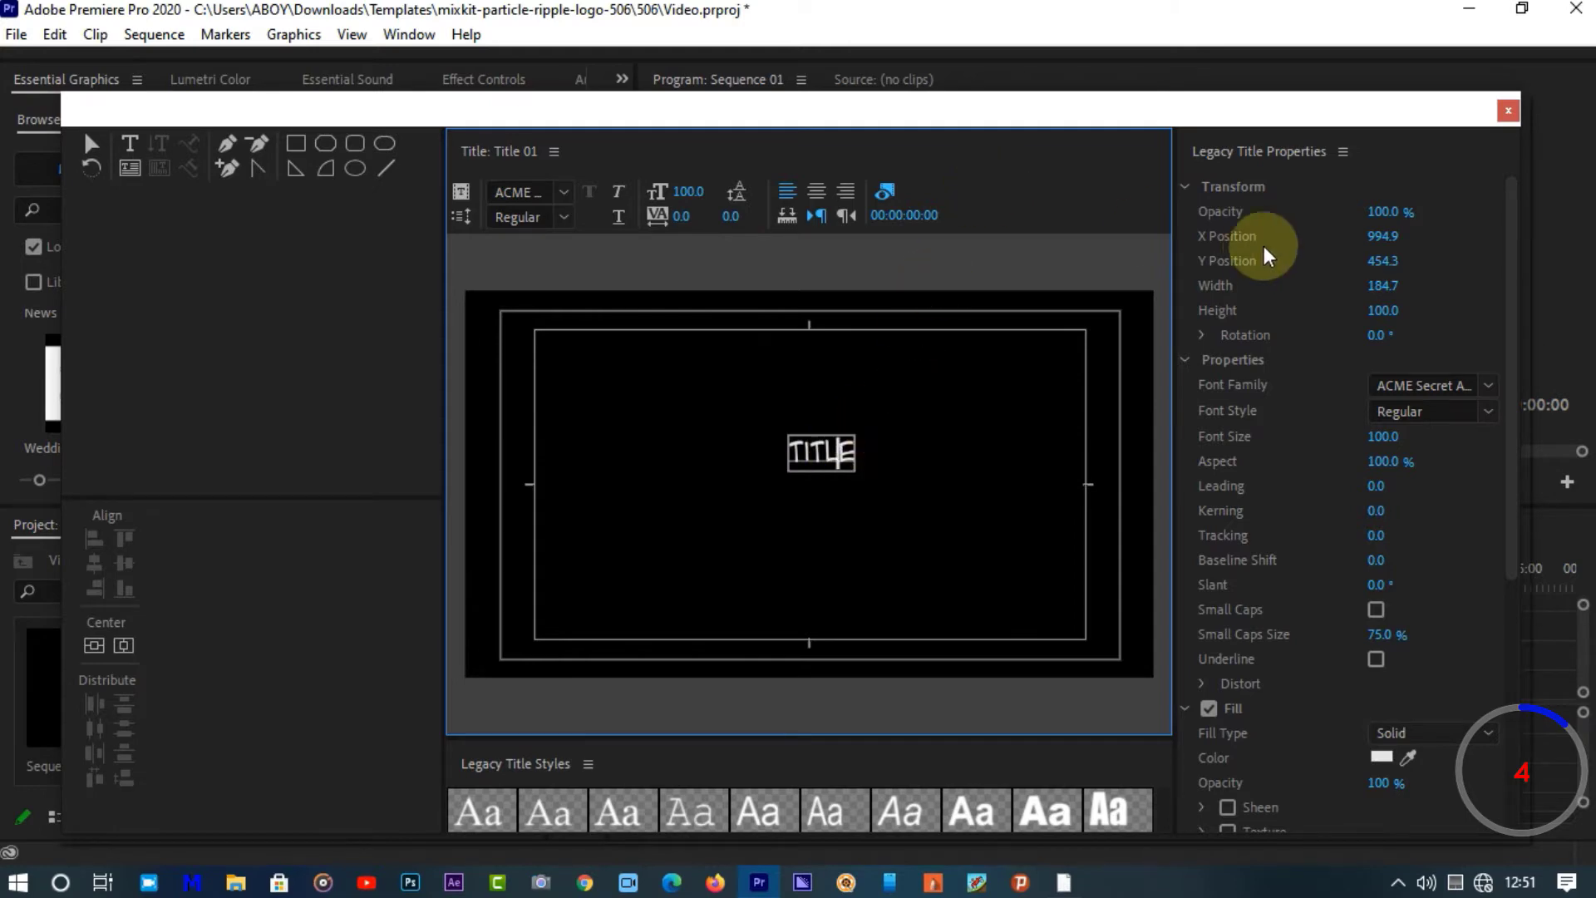
Move the text slightly left and down, and reduce its width to 164.4 and height to 98.0
{"action": "left_click", "coordinate": [91, 144]}
{"action": "left_click_drag", "start_coordinate": [833, 449], "coordinate": [823, 472]}
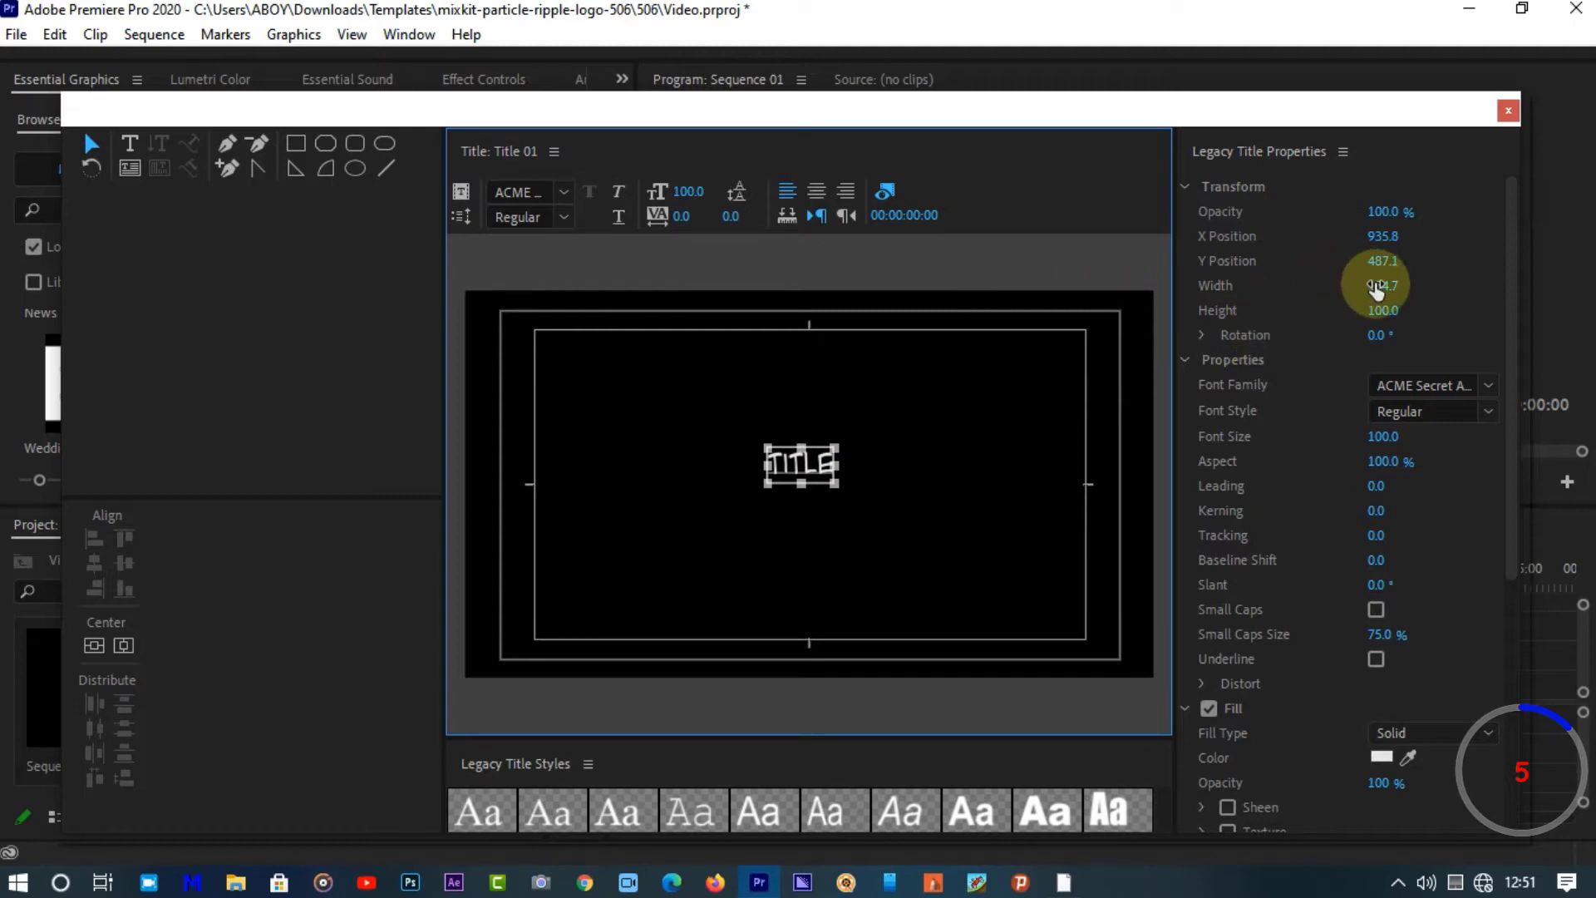
{"action": "mouse_move", "coordinate": [1376, 288]}
{"action": "left_mouse_down"}
{"action": "mouse_move", "coordinate": [1434, 288]}
{"action": "mouse_move", "coordinate": [1397, 285]}
{"action": "mouse_move", "coordinate": [1420, 310]}
{"action": "mouse_move", "coordinate": [1381, 310]}
{"action": "left_mouse_up"}
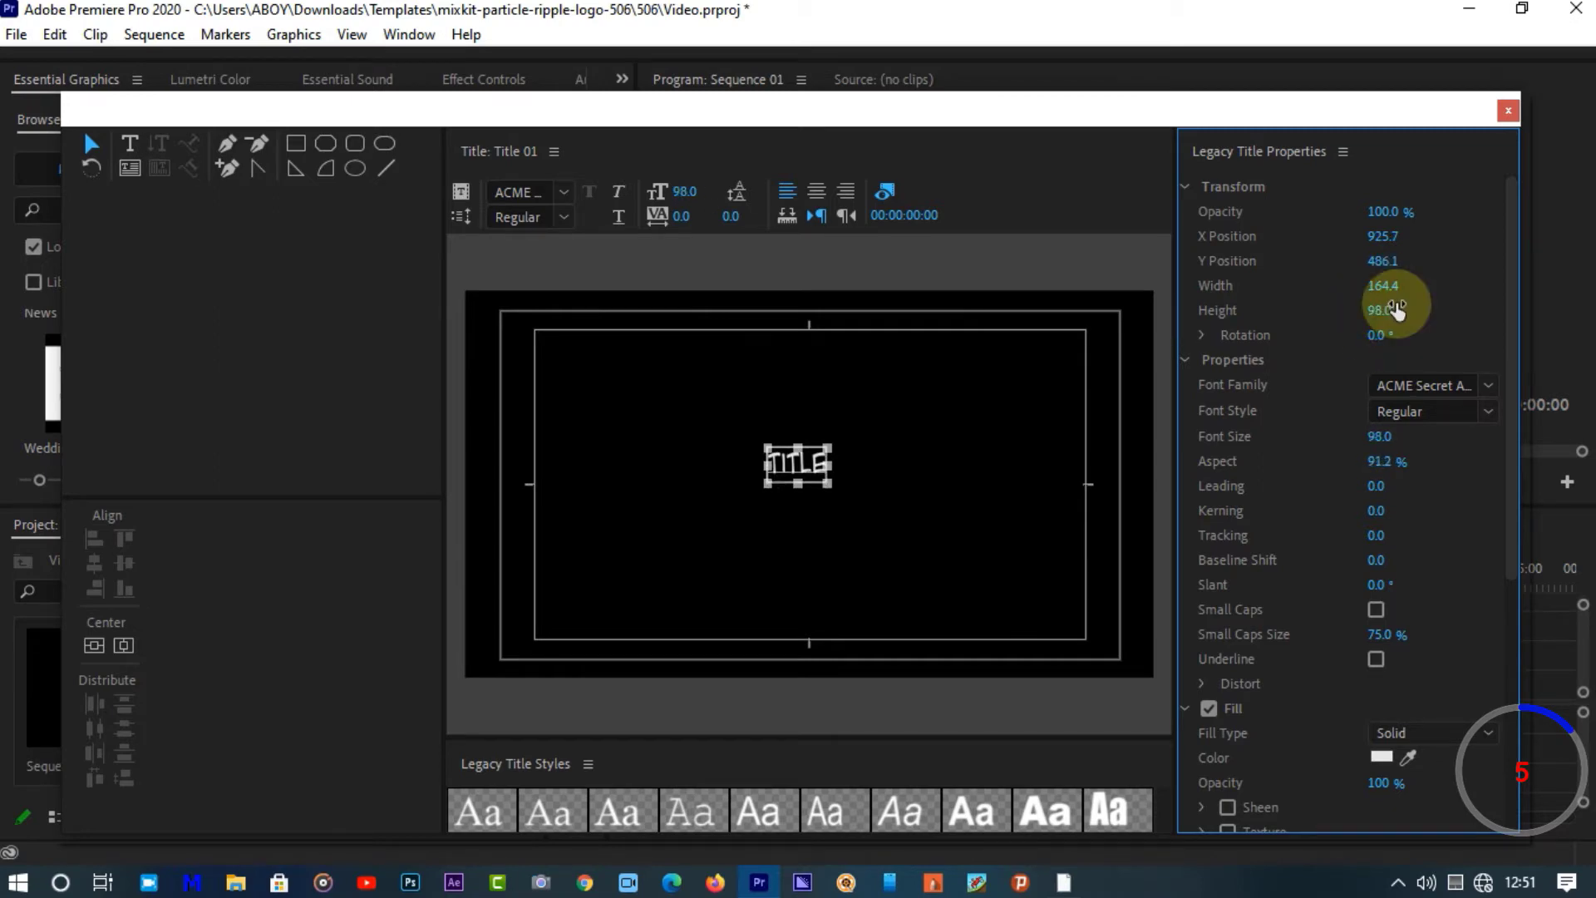
Change the title text's font family to Hey Comic
{"action": "left_click", "coordinate": [1483, 385]}
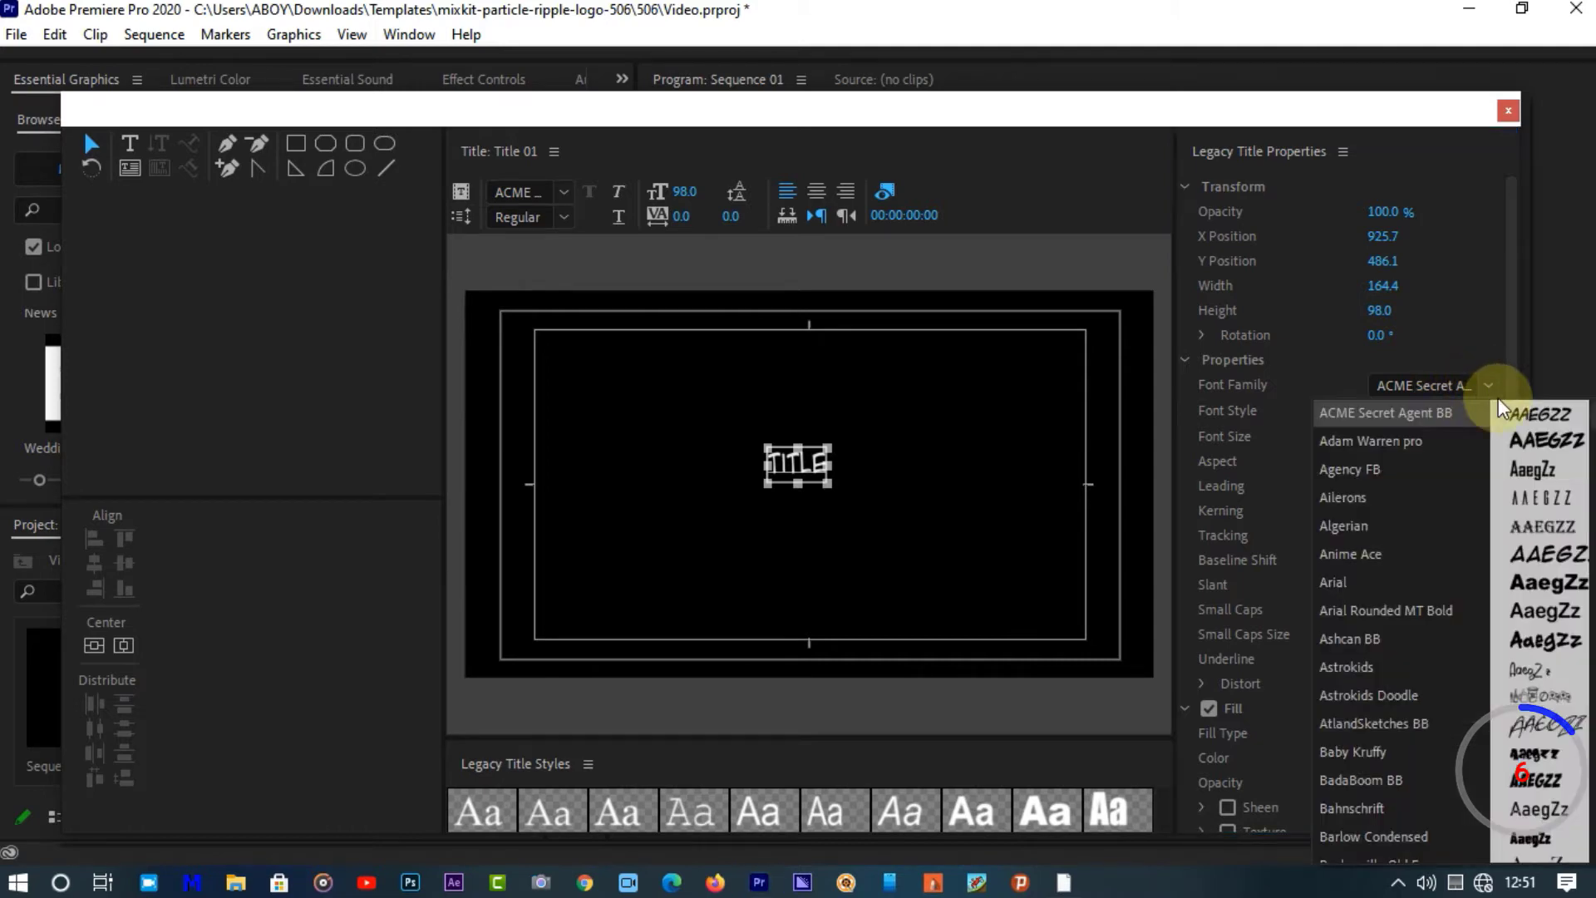
{"action": "scroll", "coordinate": [1414, 657], "scroll_direction": "down", "scroll_amount": 4}
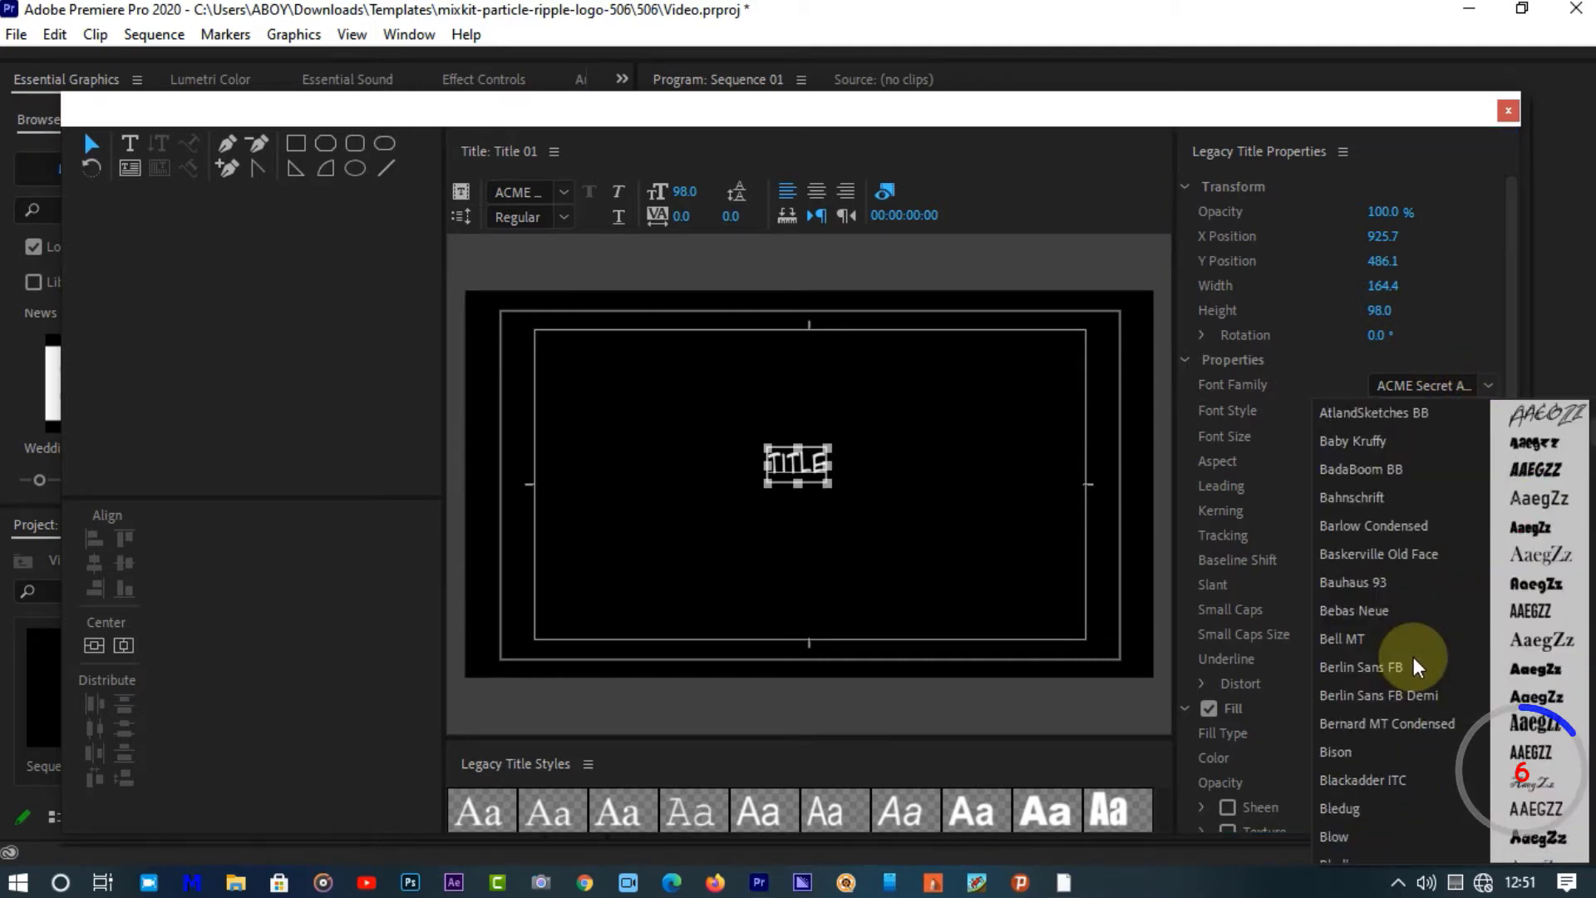
{"action": "scroll", "coordinate": [1566, 473], "scroll_direction": "down", "scroll_amount": 5}
{"action": "scroll", "coordinate": [1521, 773], "scroll_direction": "down", "scroll_amount": 8}
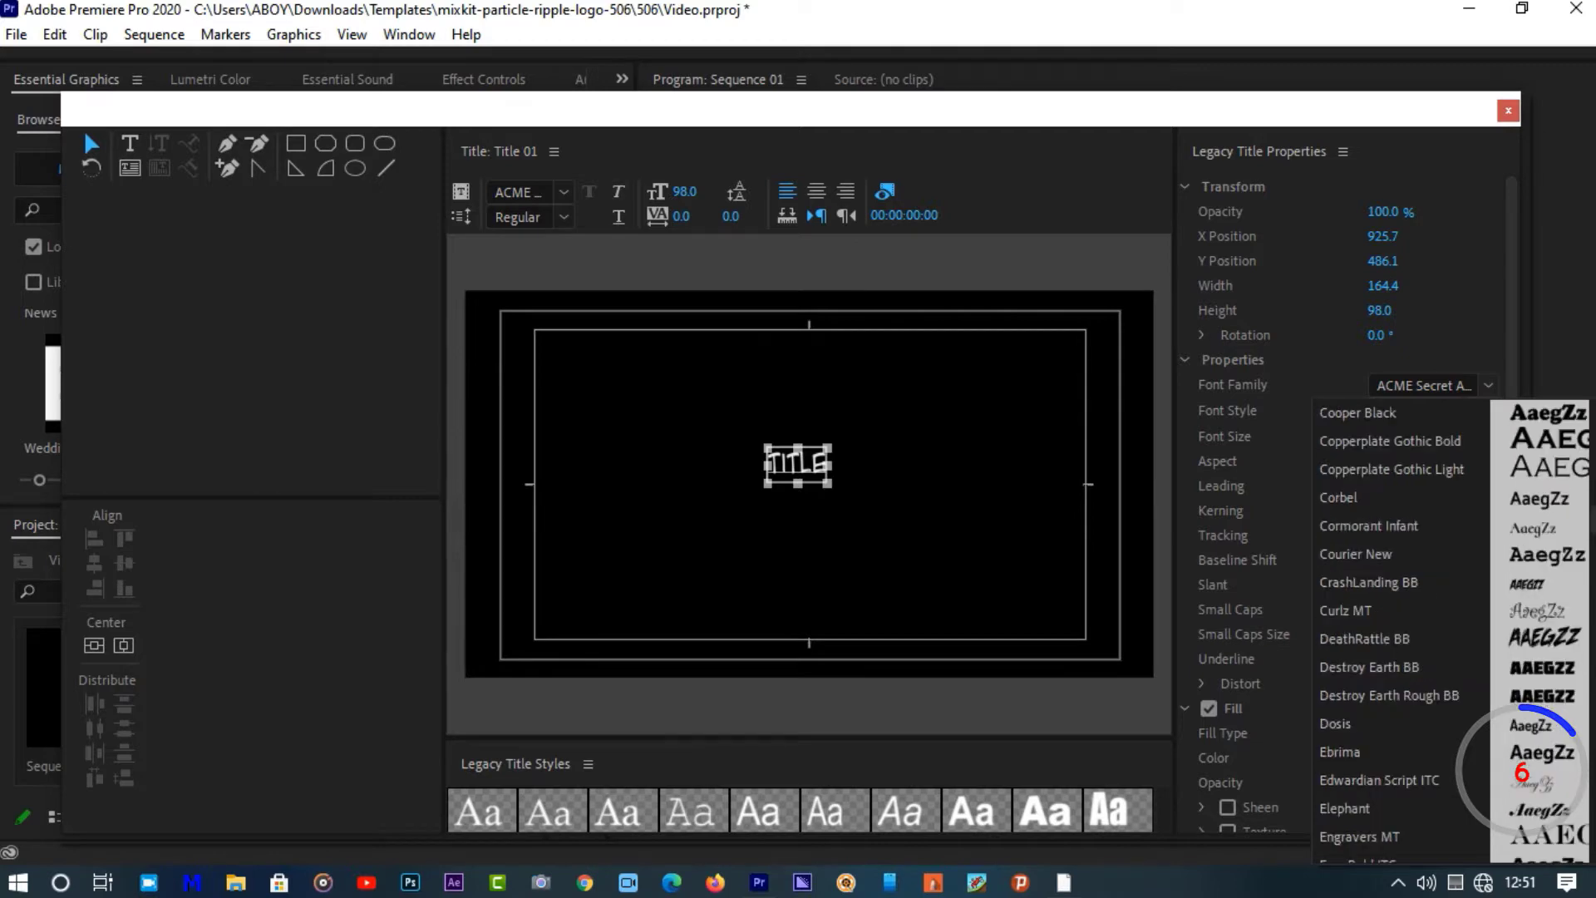
{"action": "scroll", "coordinate": [1592, 540], "scroll_direction": "down", "scroll_amount": 5}
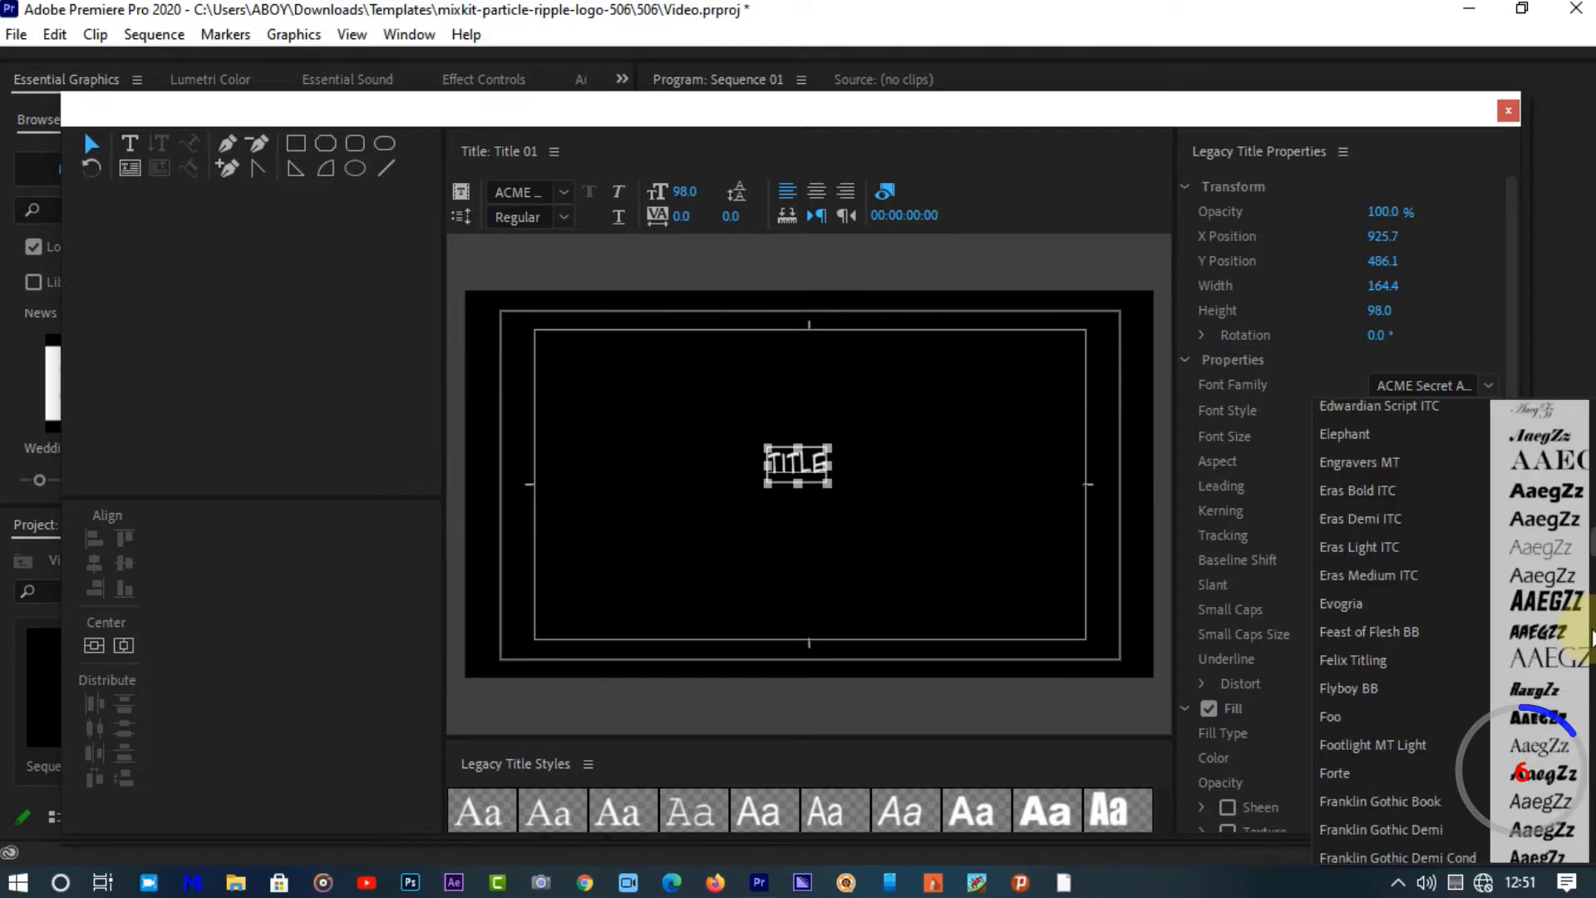
{"action": "scroll", "coordinate": [1591, 640], "scroll_direction": "down", "scroll_amount": 18}
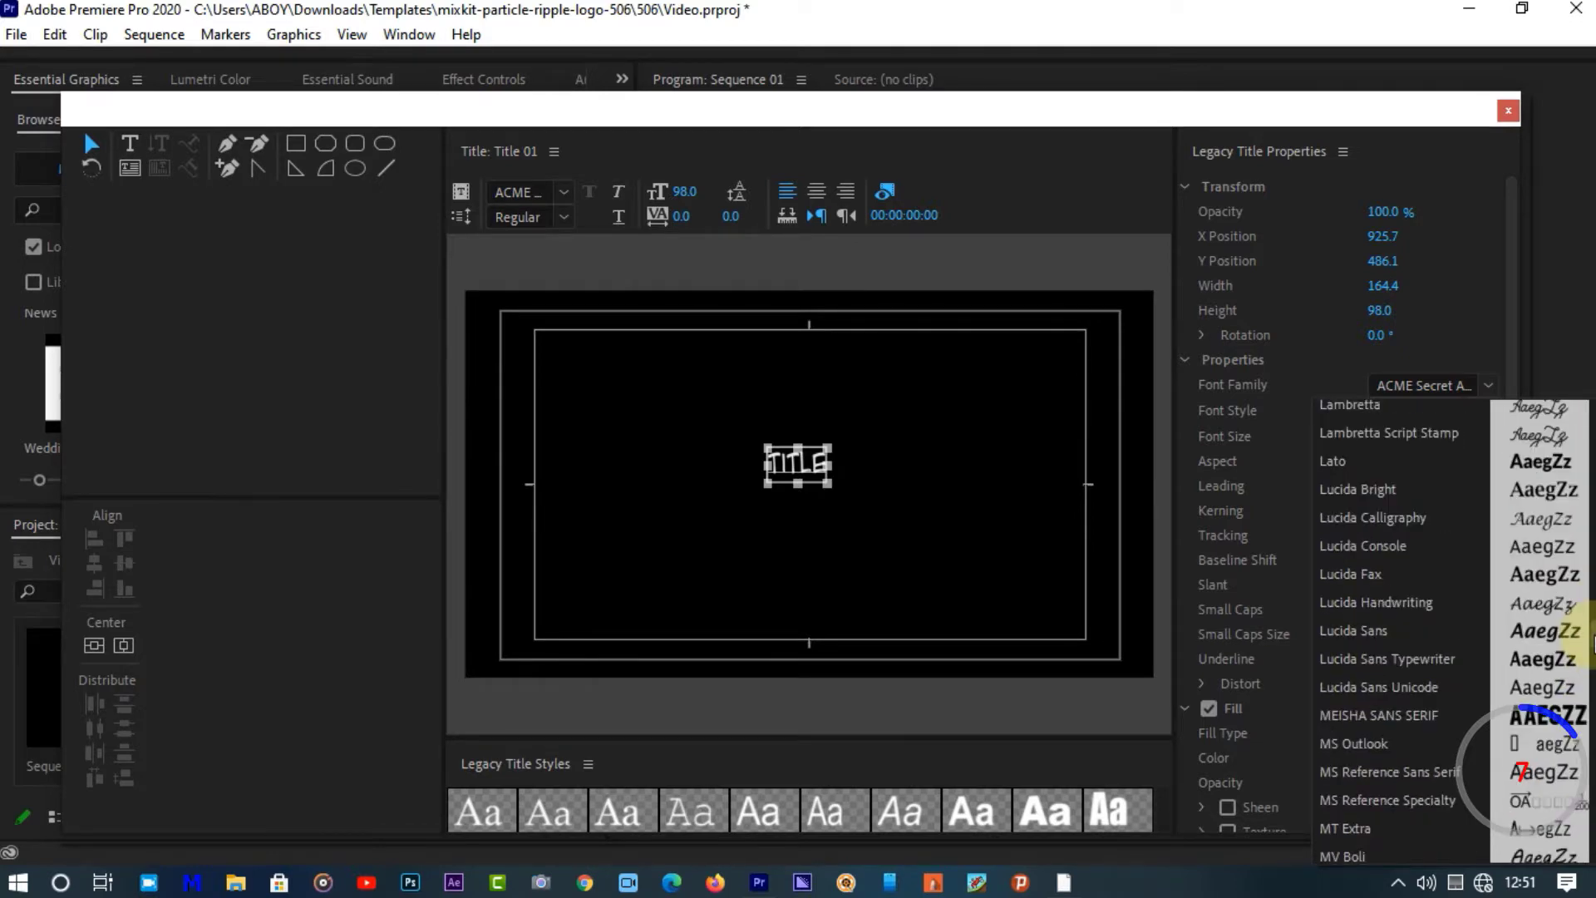
{"action": "scroll", "coordinate": [1593, 640], "scroll_direction": "down", "scroll_amount": 3}
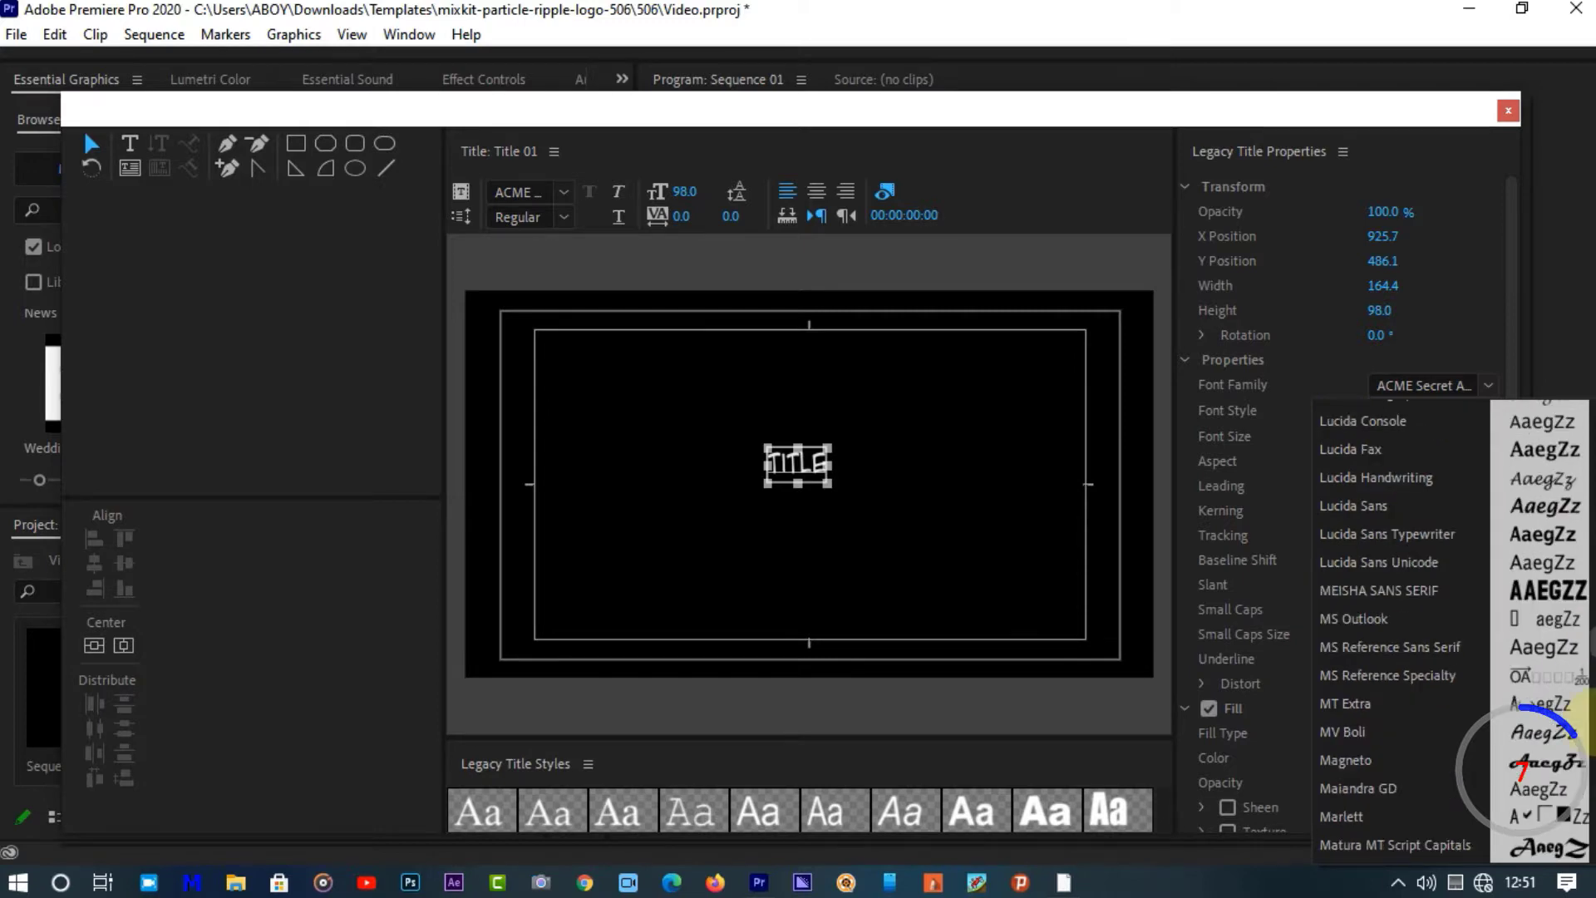
{"action": "scroll", "coordinate": [1591, 715], "scroll_direction": "down", "scroll_amount": 7}
{"action": "scroll", "coordinate": [1591, 715], "scroll_direction": "down", "scroll_amount": 7}
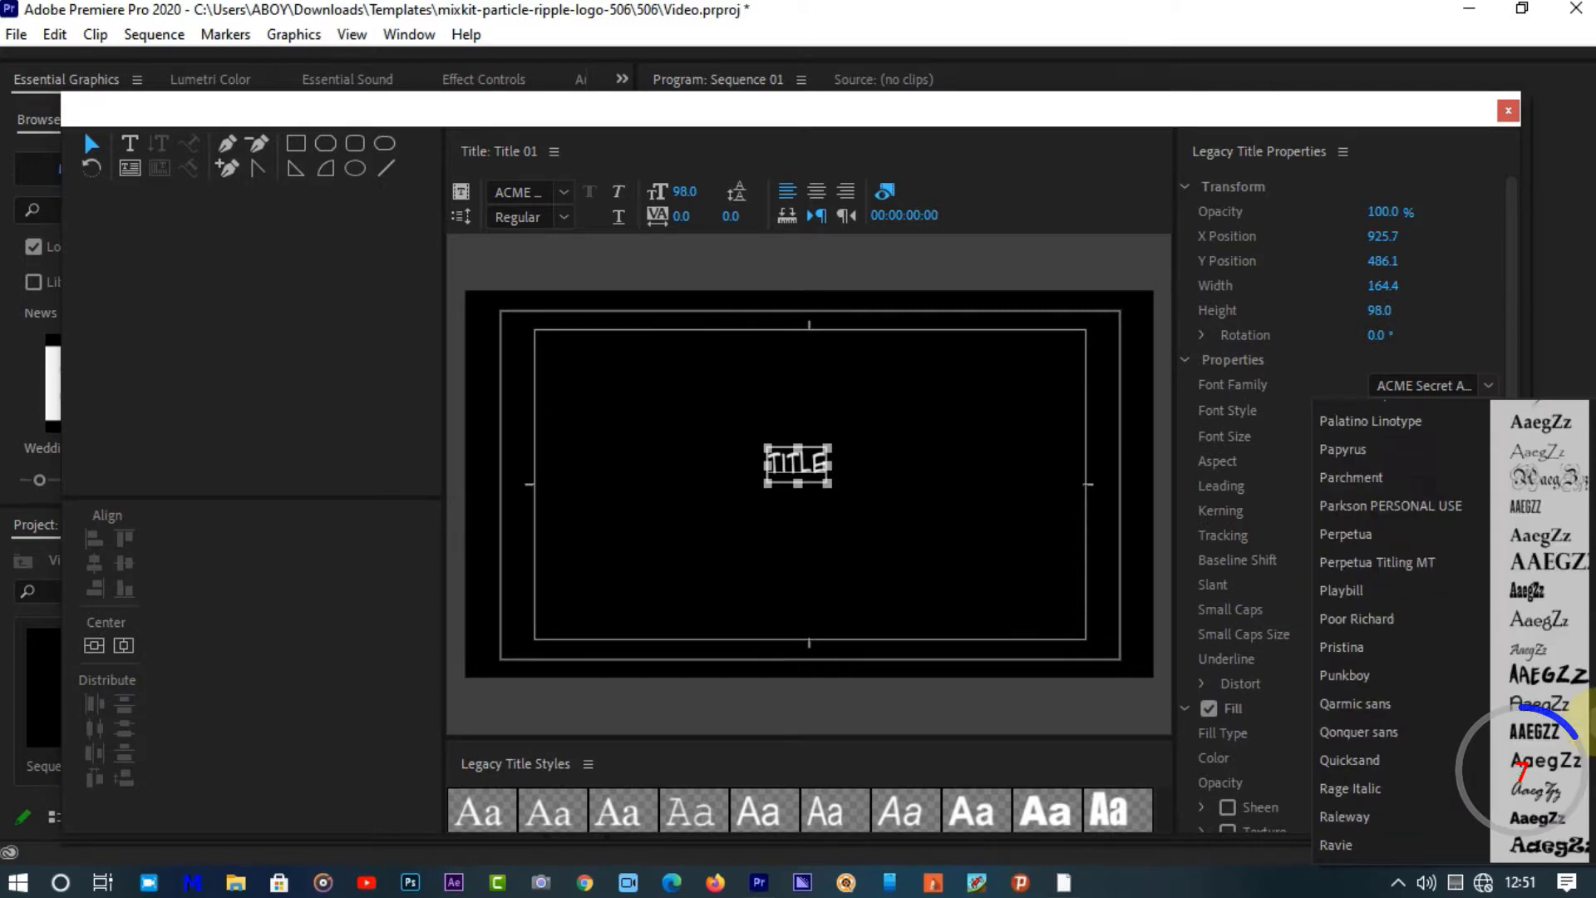
{"action": "scroll", "coordinate": [1590, 619], "scroll_direction": "up", "scroll_amount": 20}
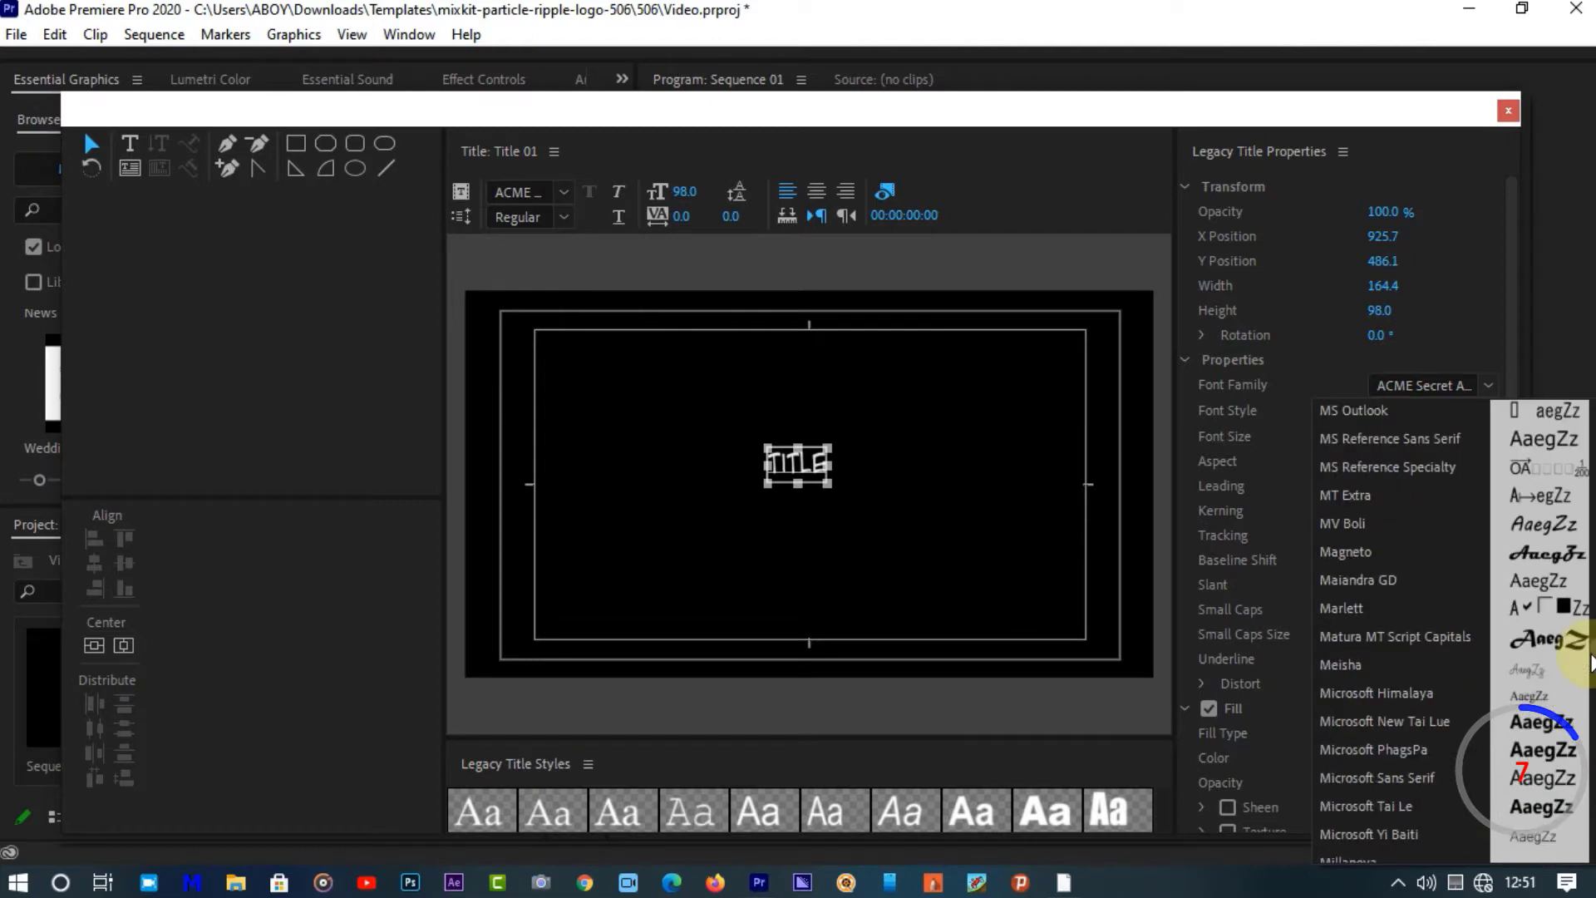
{"action": "scroll", "coordinate": [1589, 619], "scroll_direction": "up", "scroll_amount": 2}
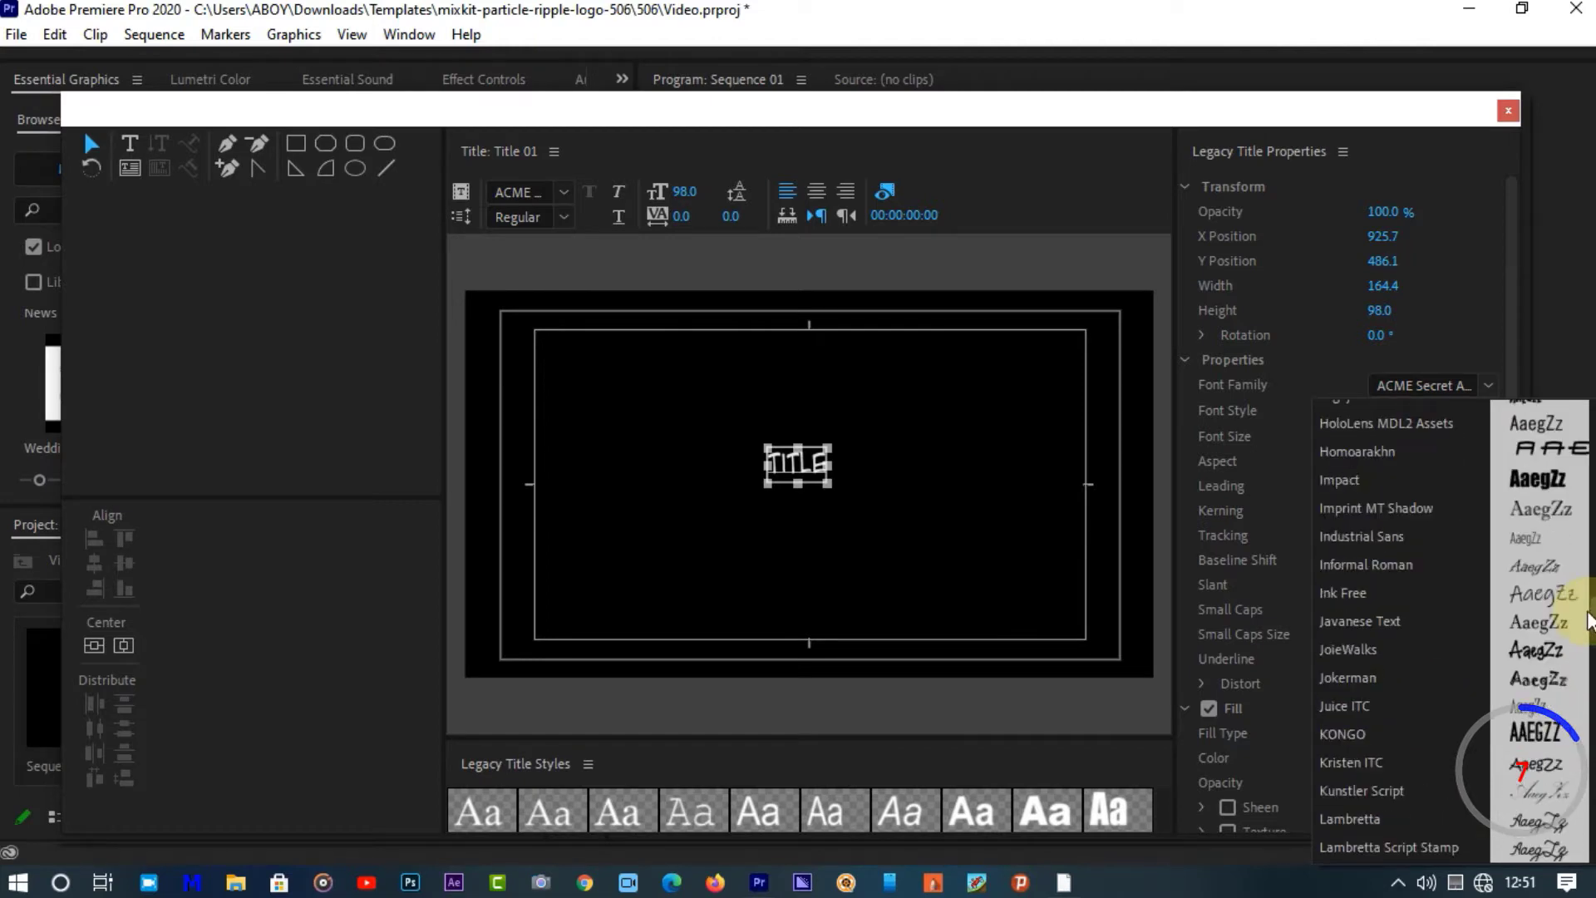
{"action": "scroll", "coordinate": [1590, 613], "scroll_direction": "up", "scroll_amount": 2}
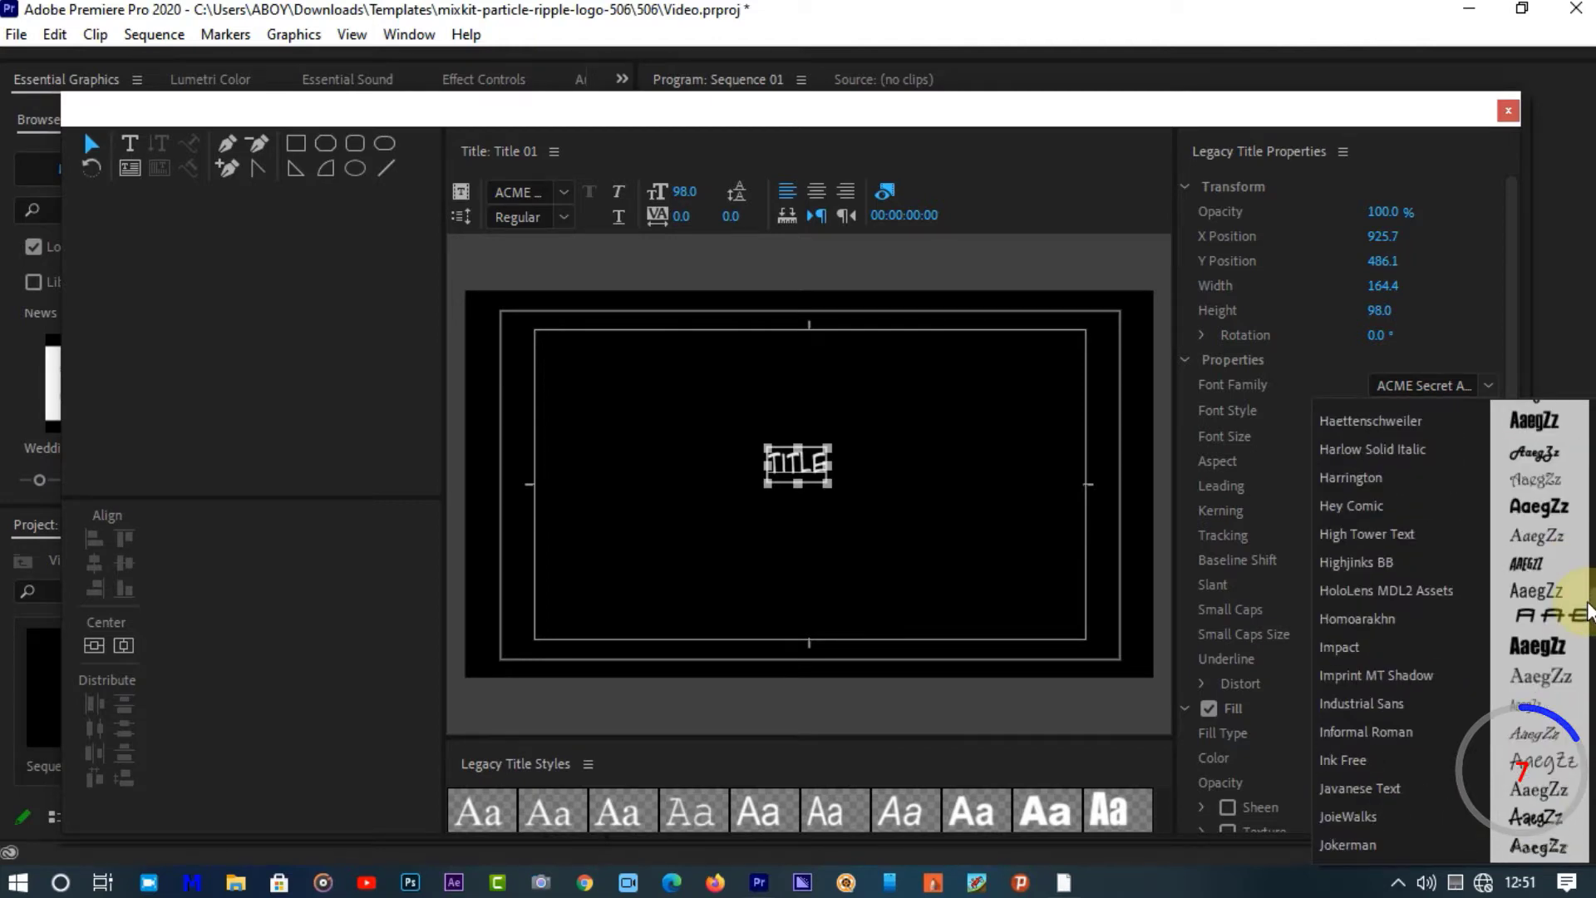
{"action": "left_click", "coordinate": [1415, 497]}
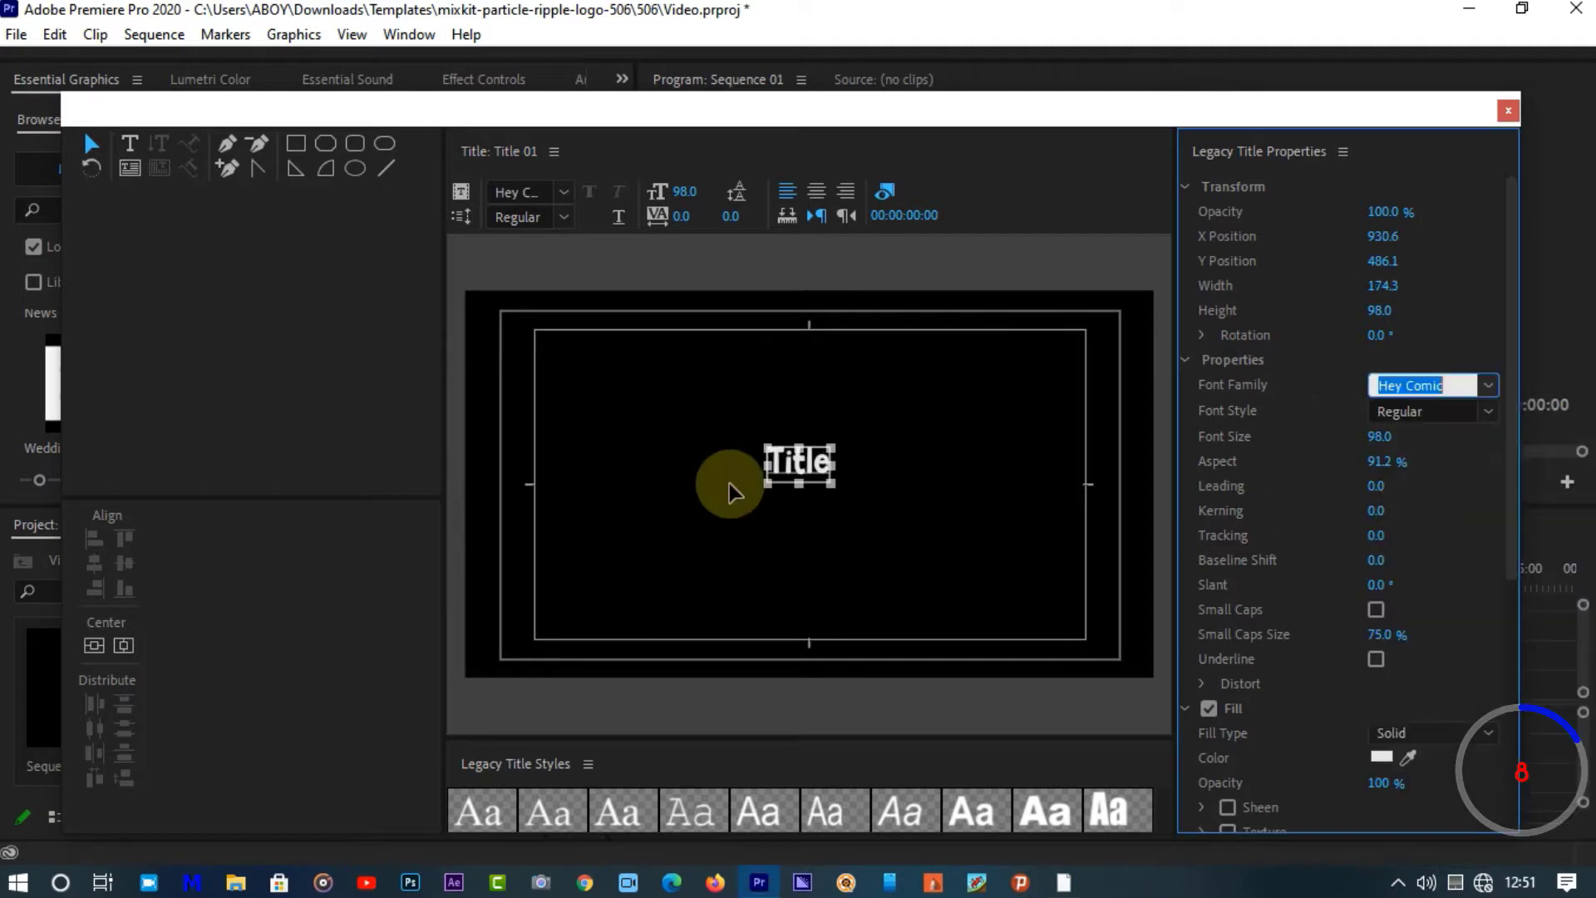
Enlarge the title text to about 454 x 210 and move it close to the centre of the frame
{"action": "left_click_drag", "start_coordinate": [760, 481], "coordinate": [667, 523]}
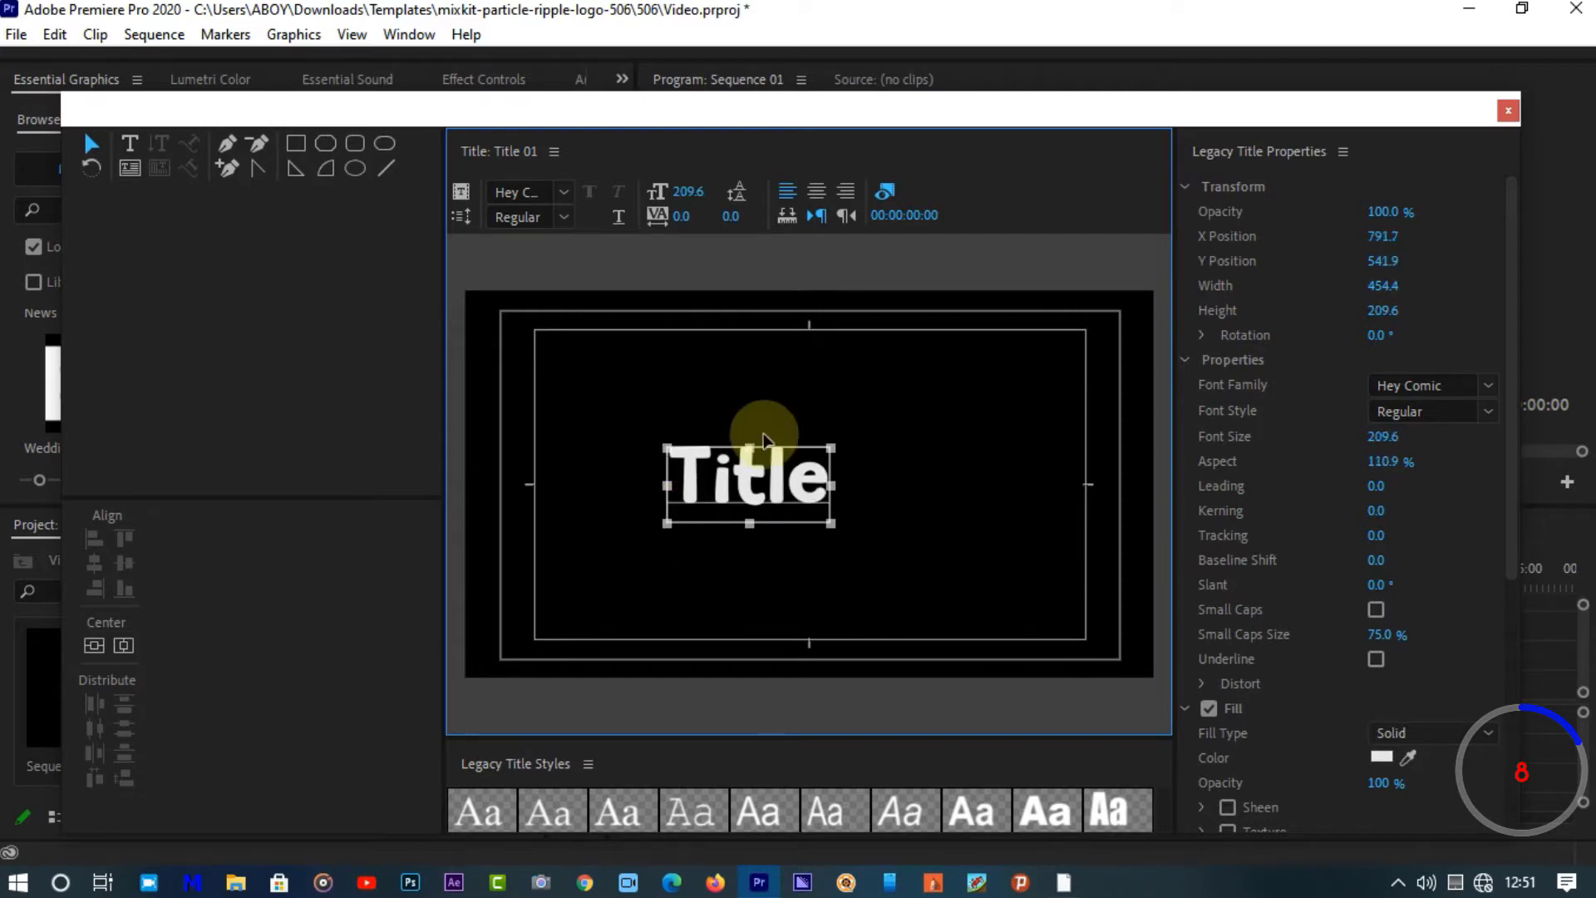
{"action": "left_click_drag", "start_coordinate": [761, 486], "coordinate": [812, 486]}
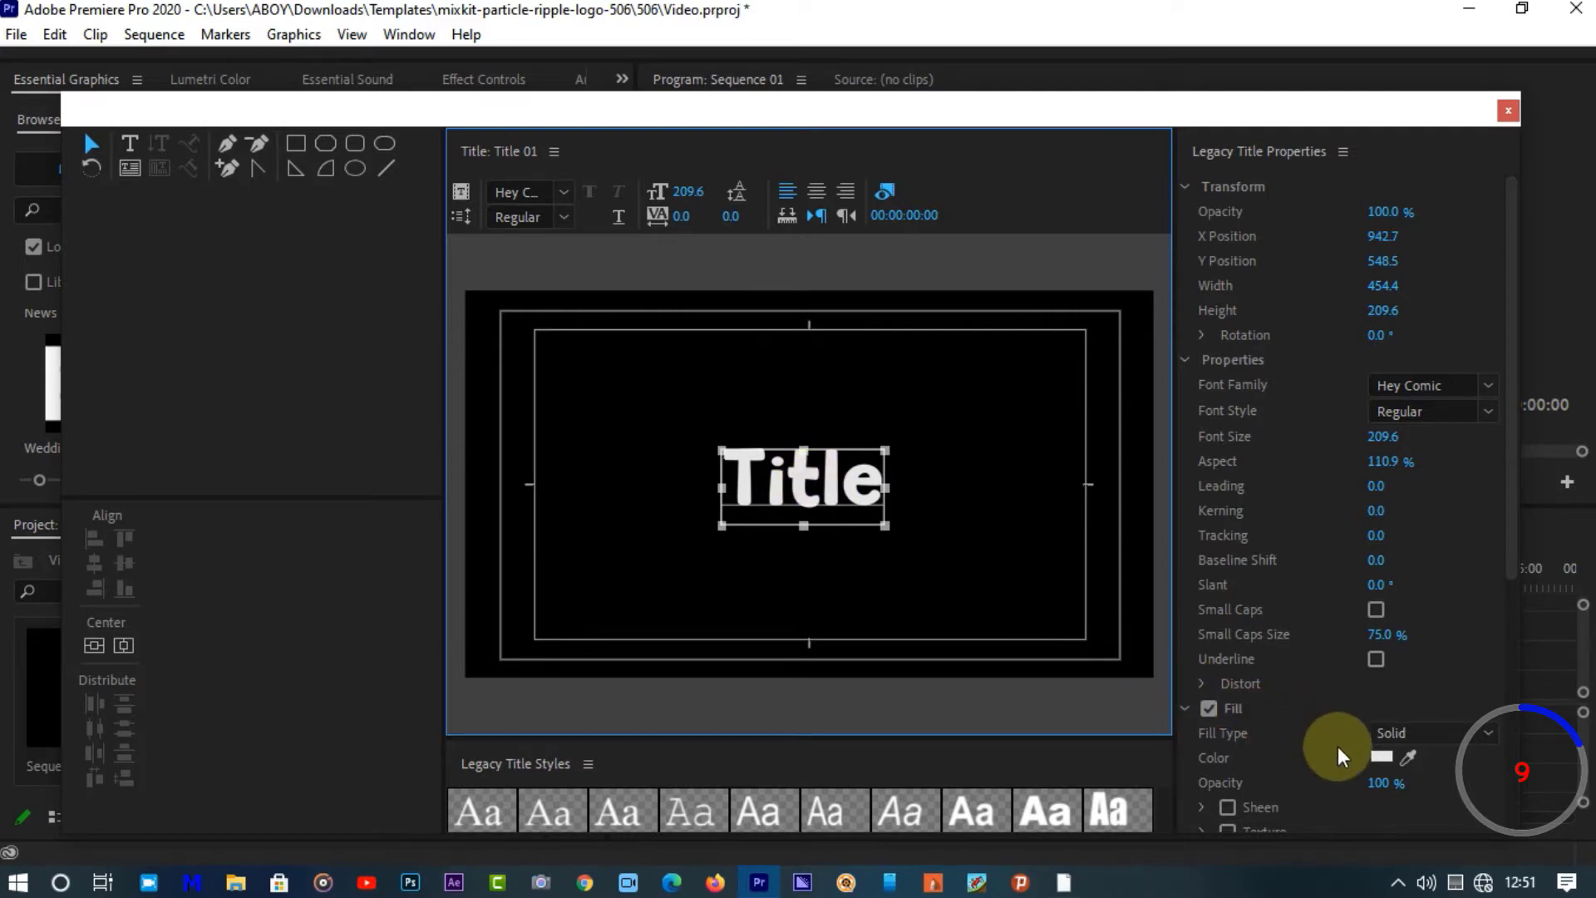
Set the title text's fill color to black (000000)
{"action": "left_click", "coordinate": [1381, 758]}
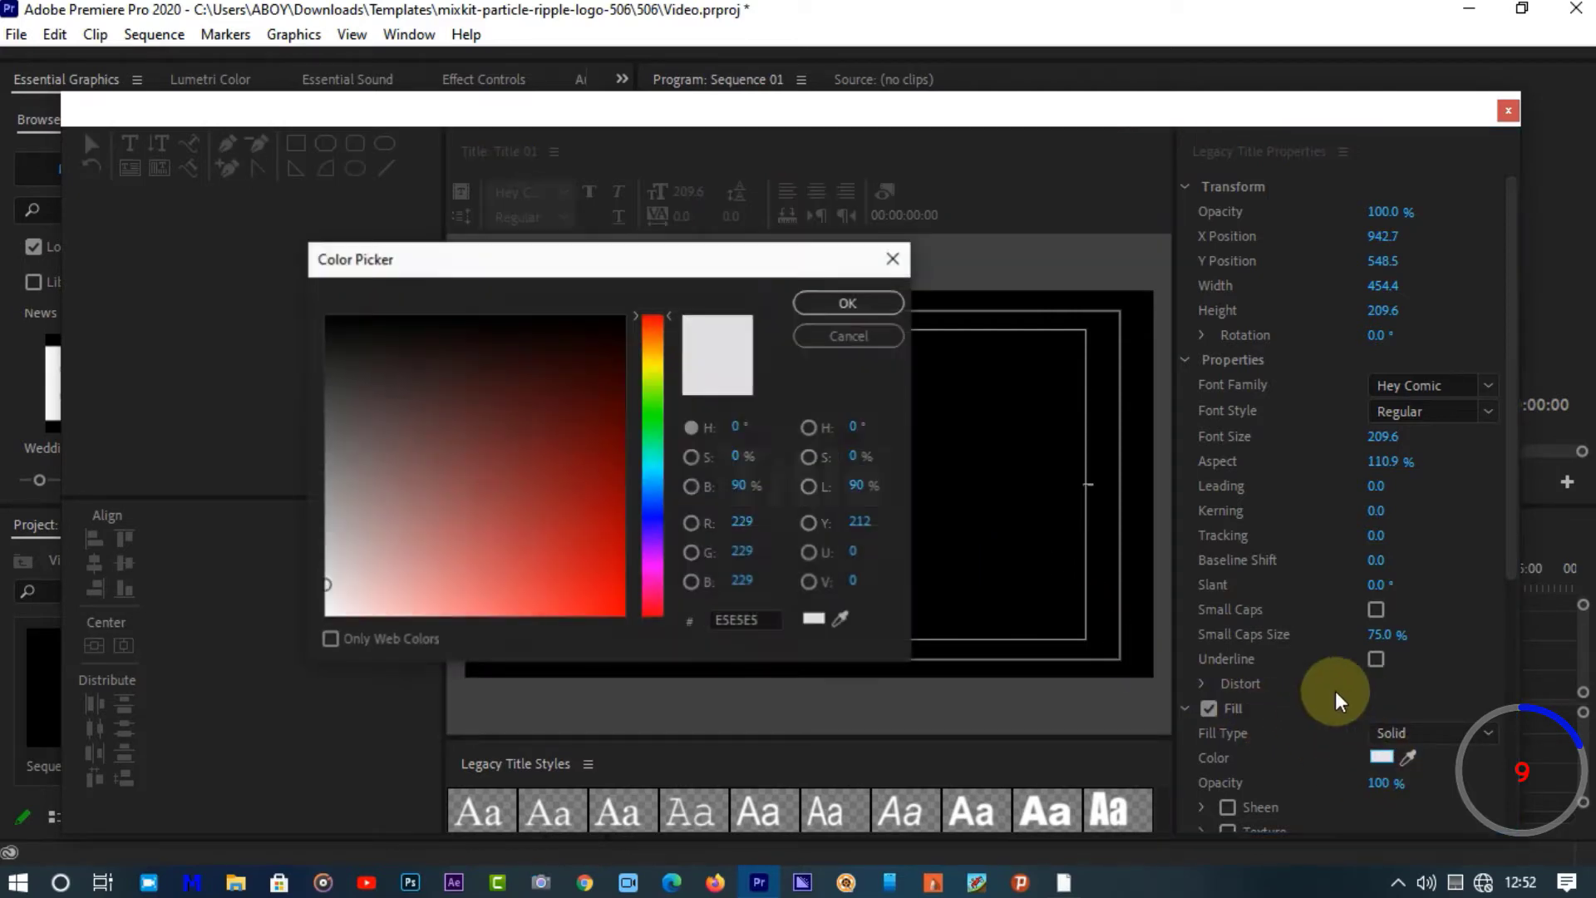
{"action": "mouse_move", "coordinate": [530, 461]}
{"action": "left_mouse_down"}
{"action": "mouse_move", "coordinate": [624, 573]}
{"action": "mouse_move", "coordinate": [299, 313]}
{"action": "mouse_move", "coordinate": [314, 285]}
{"action": "left_mouse_up"}
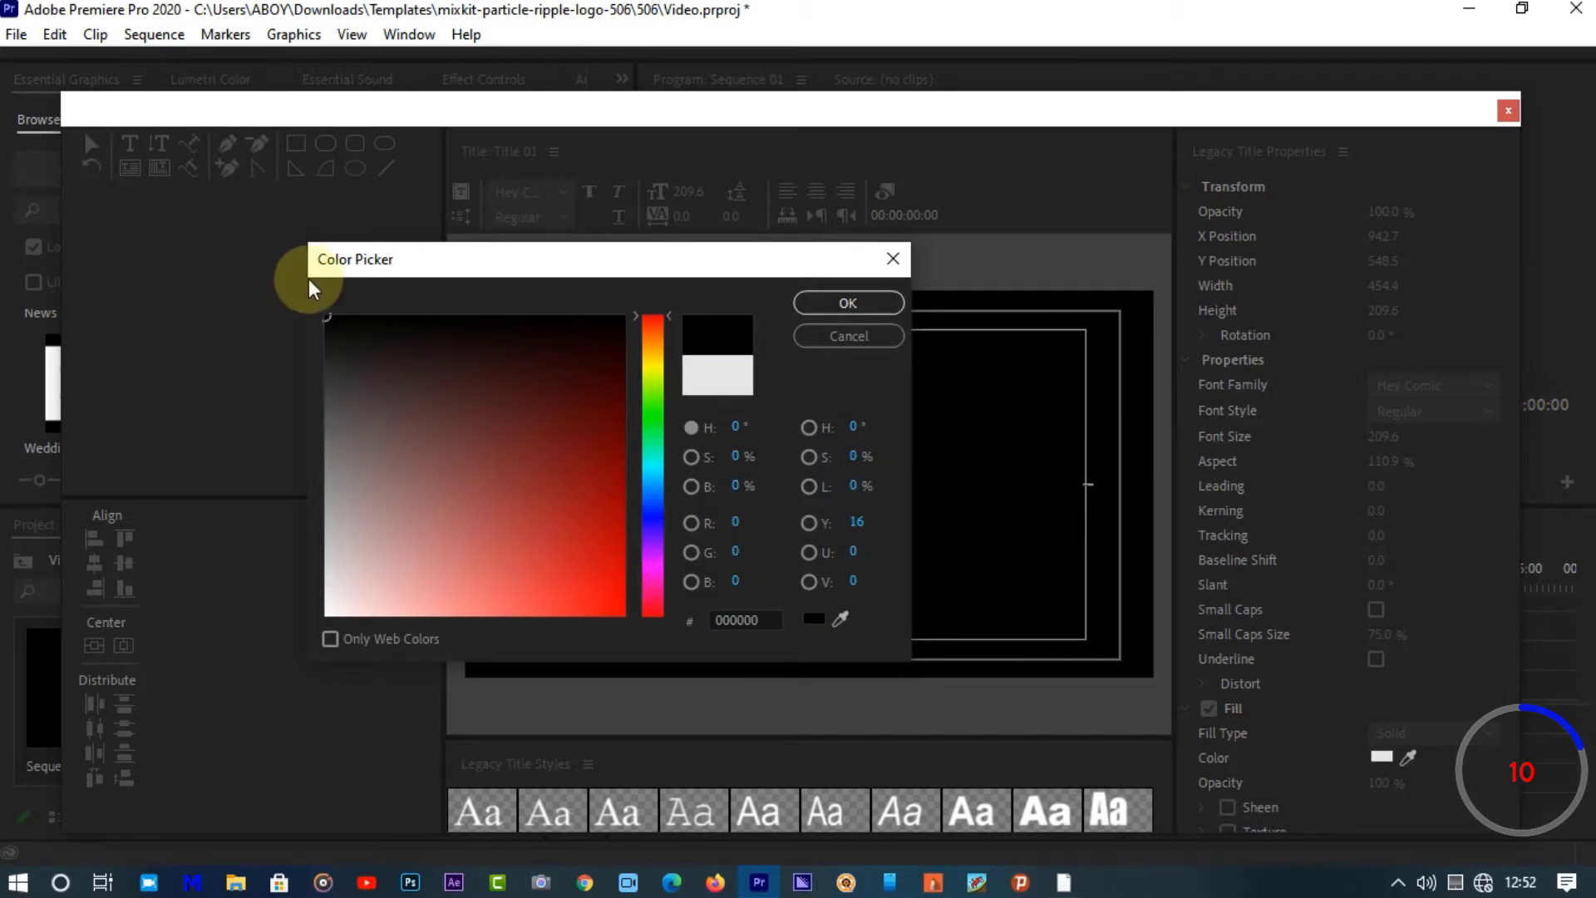
{"action": "left_click", "coordinate": [828, 299]}
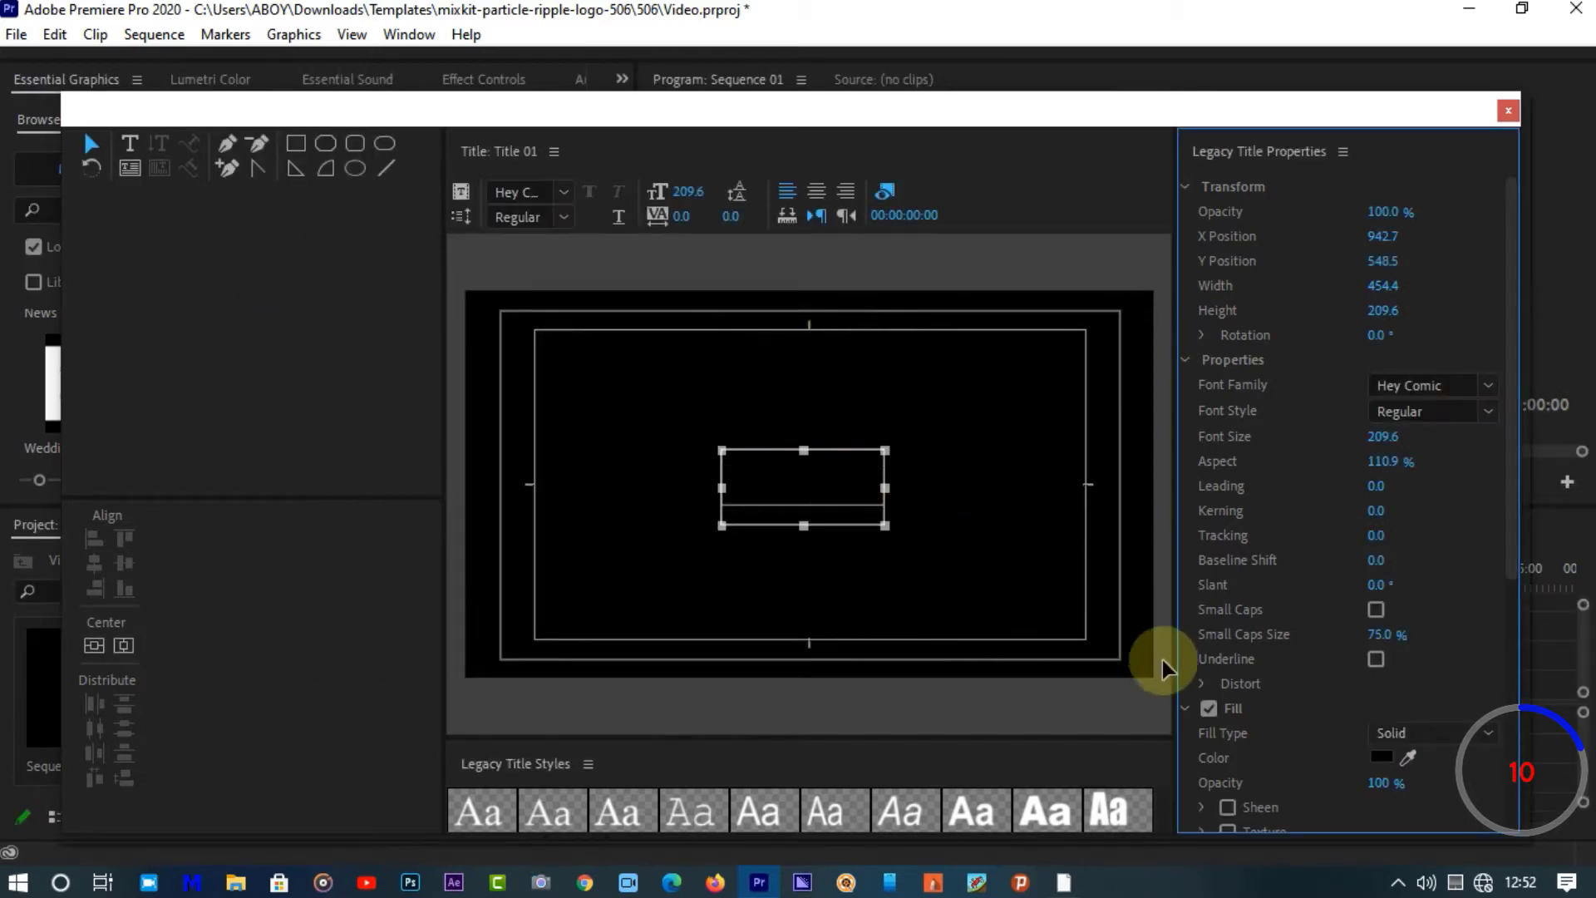
Set the title text's fill color to bright red
{"action": "left_click", "coordinate": [1381, 756]}
{"action": "left_click_drag", "start_coordinate": [616, 595], "coordinate": [628, 611]}
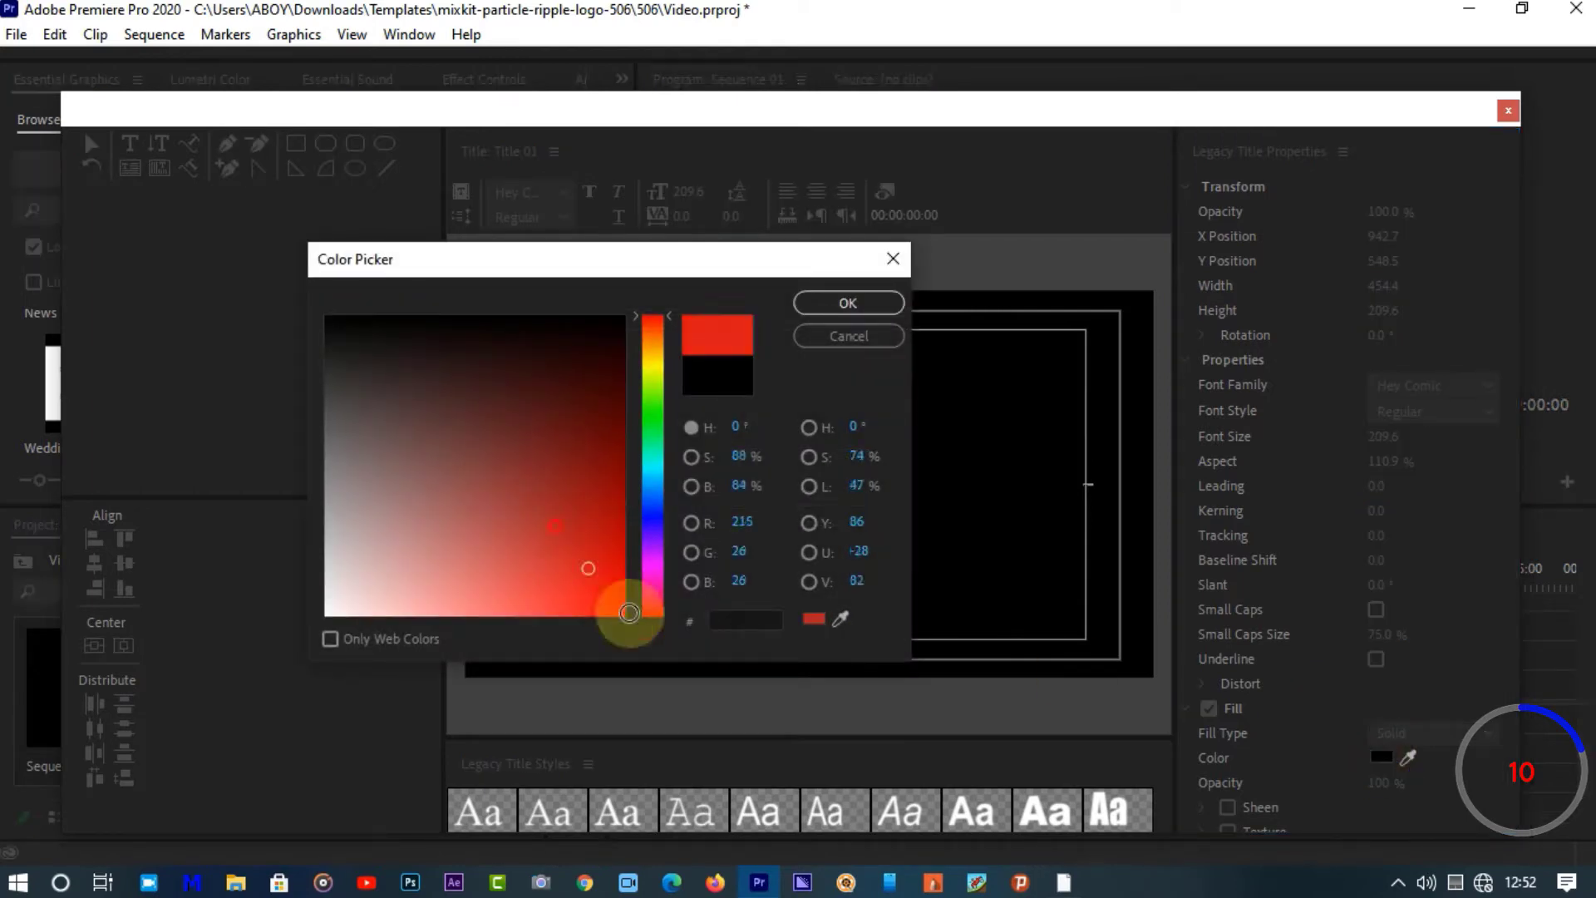
{"action": "left_click", "coordinate": [826, 306]}
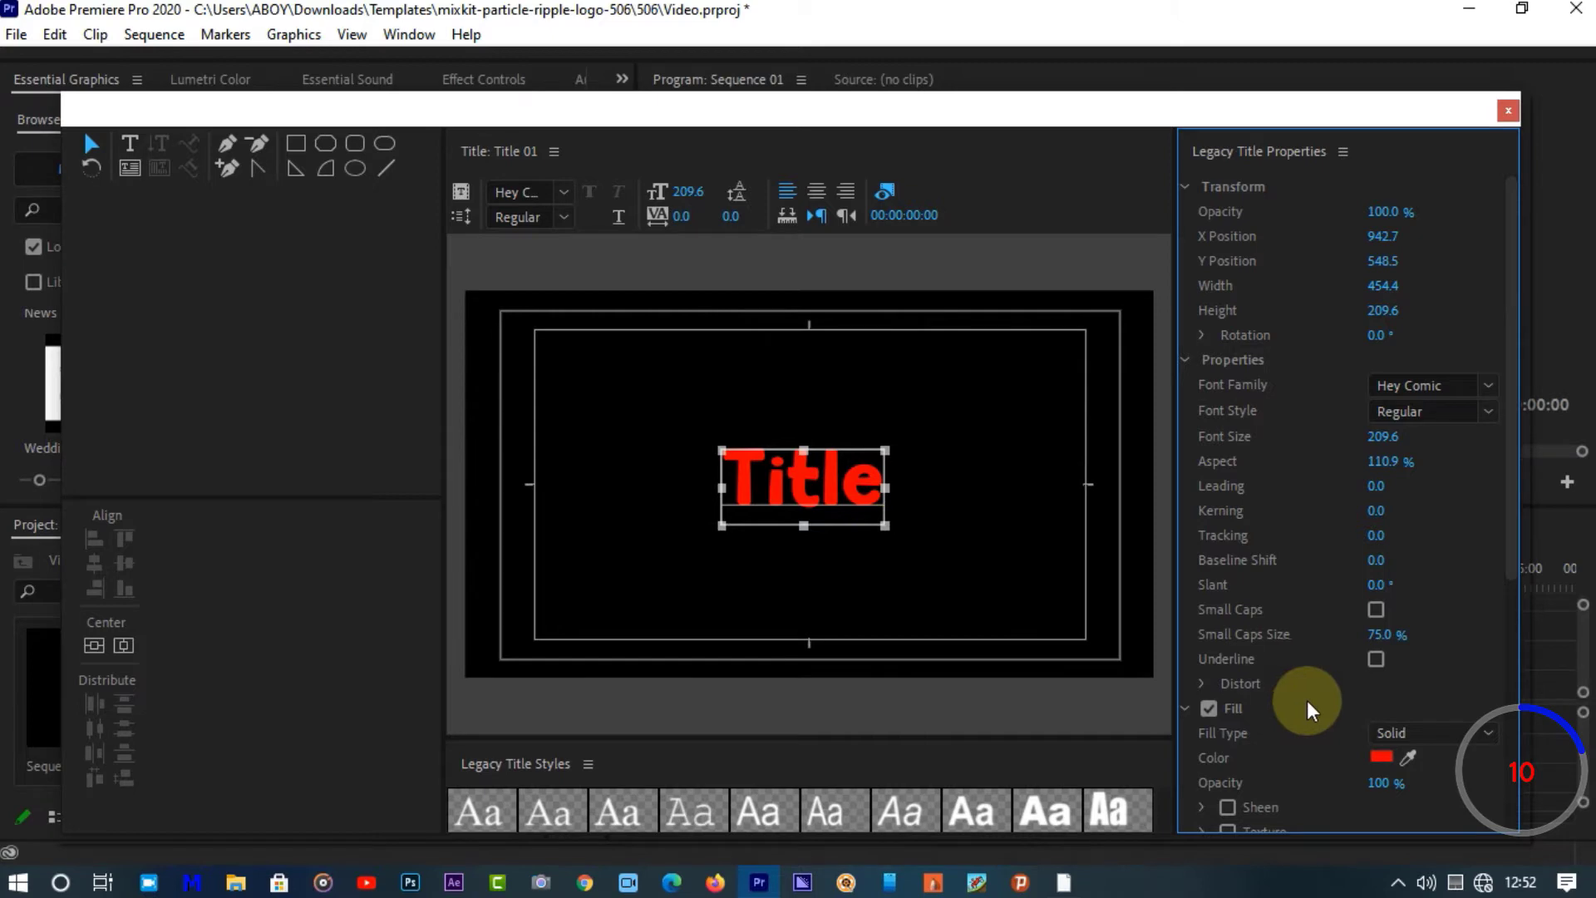
Add an outer stroke to the title text and set its color to white (FFFFFF)
{"action": "scroll", "coordinate": [1307, 700], "scroll_direction": "down", "scroll_amount": 3}
{"action": "scroll", "coordinate": [1313, 690], "scroll_direction": "down", "scroll_amount": 1}
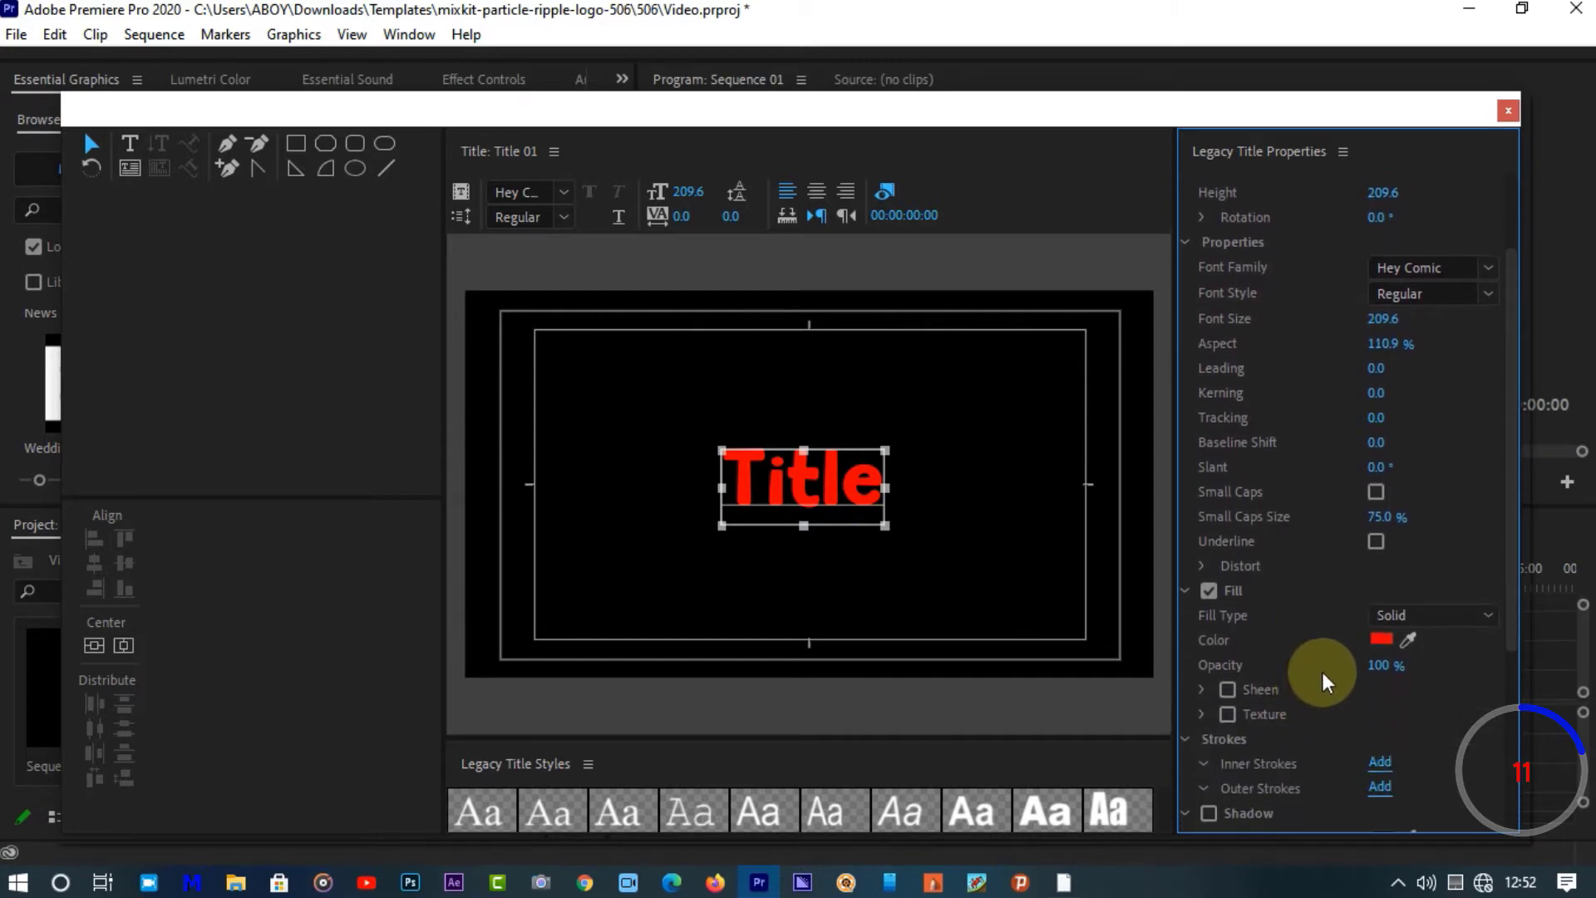
{"action": "scroll", "coordinate": [1300, 617], "scroll_direction": "down", "scroll_amount": 4}
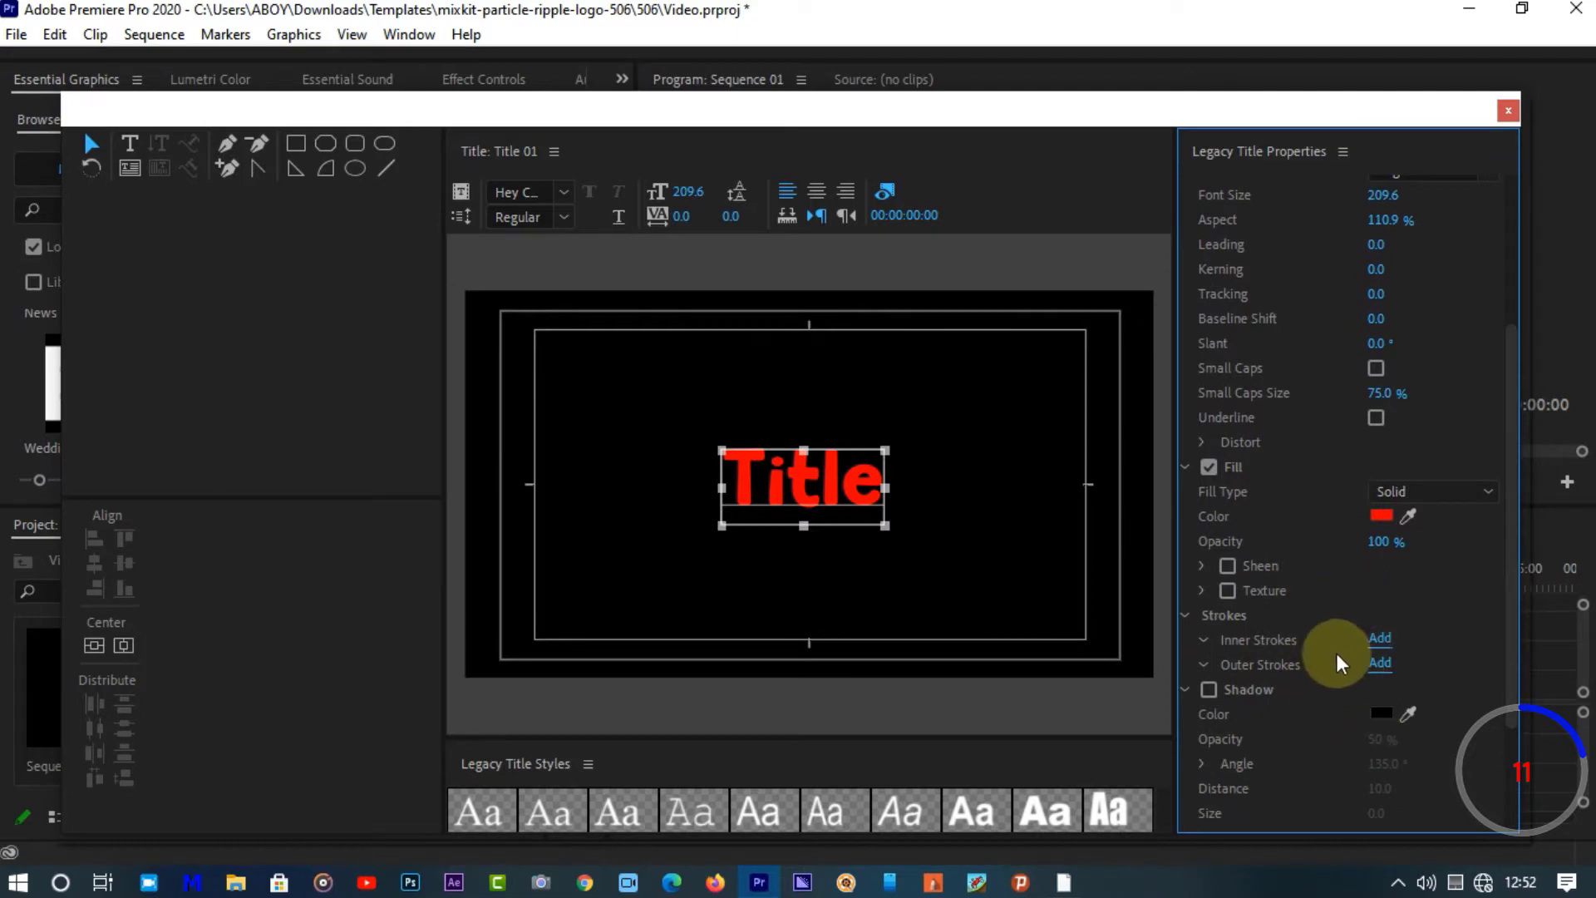
{"action": "scroll", "coordinate": [1336, 654], "scroll_direction": "down", "scroll_amount": 2}
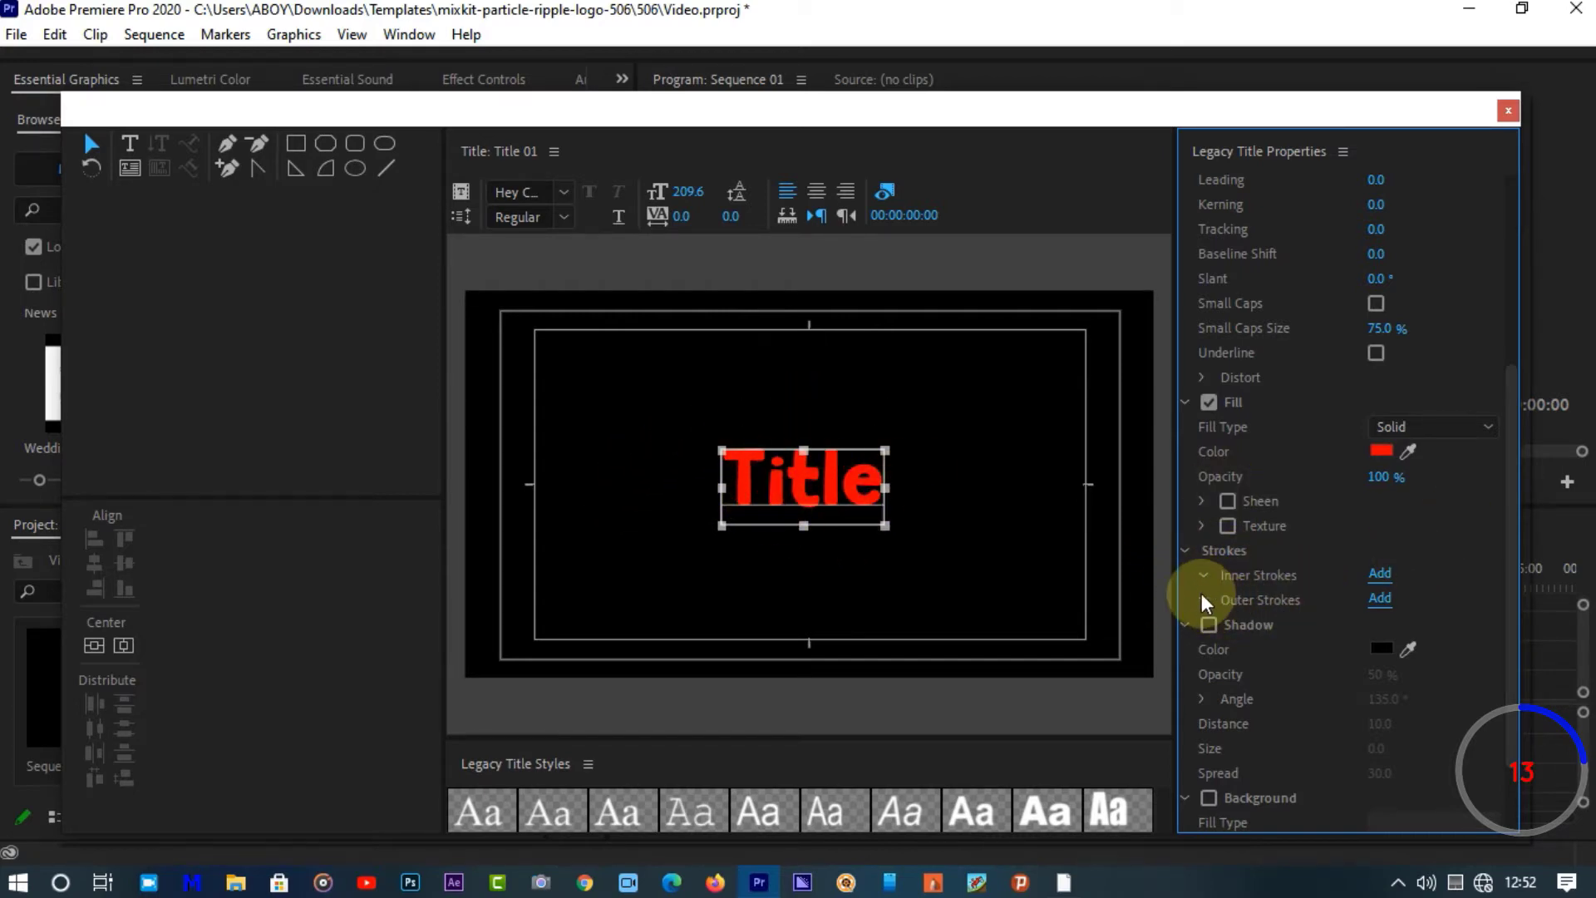
{"action": "left_click", "coordinate": [1380, 599]}
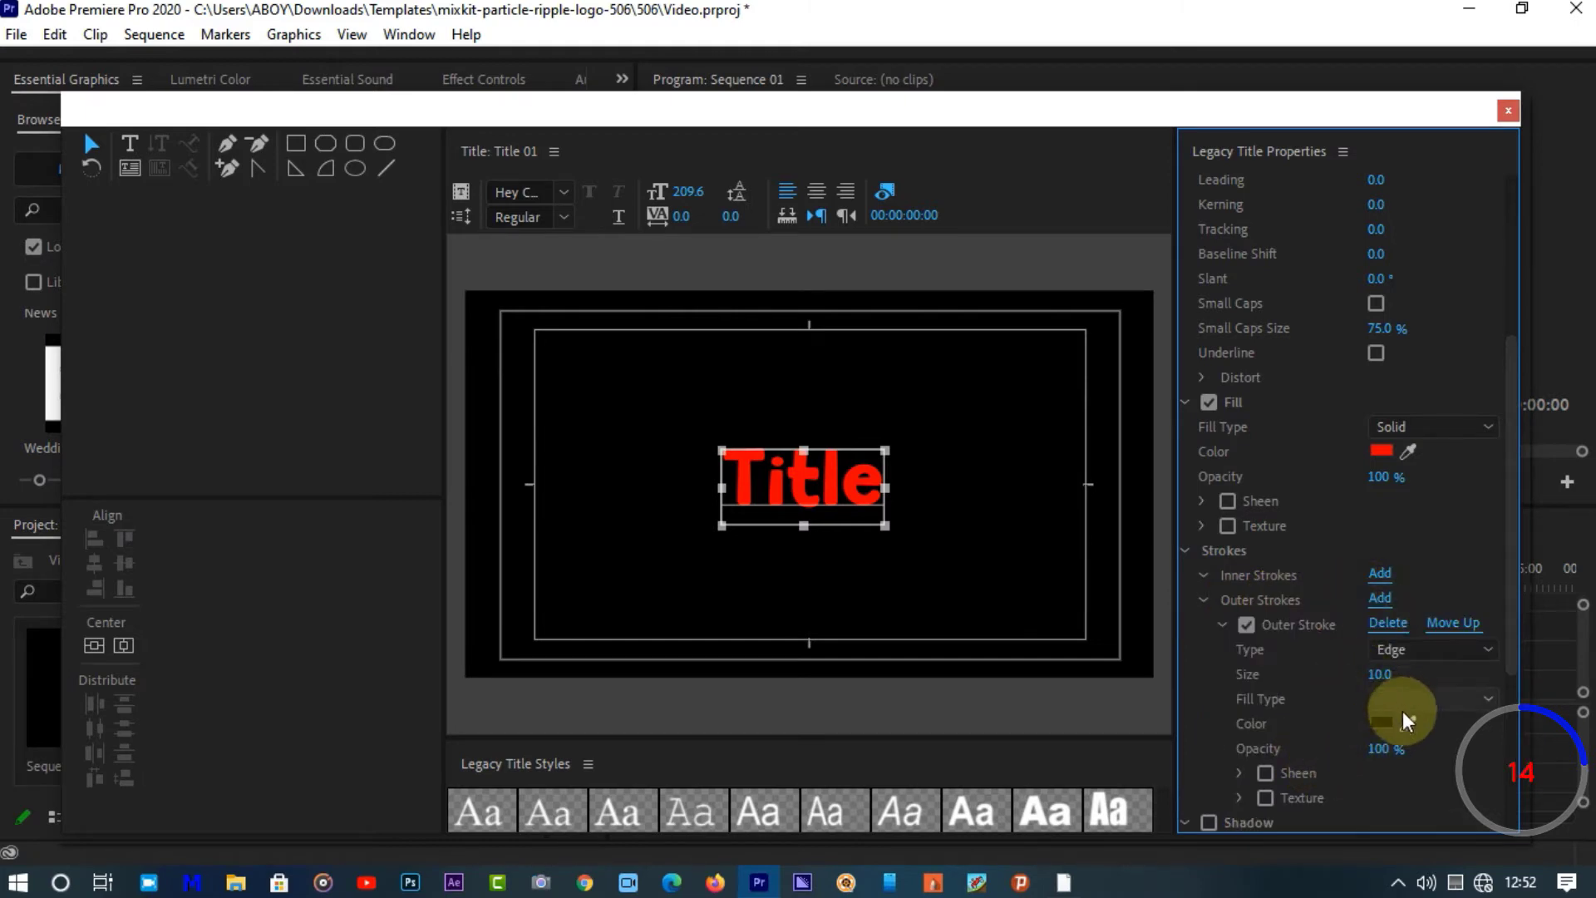
{"action": "left_click", "coordinate": [1380, 722]}
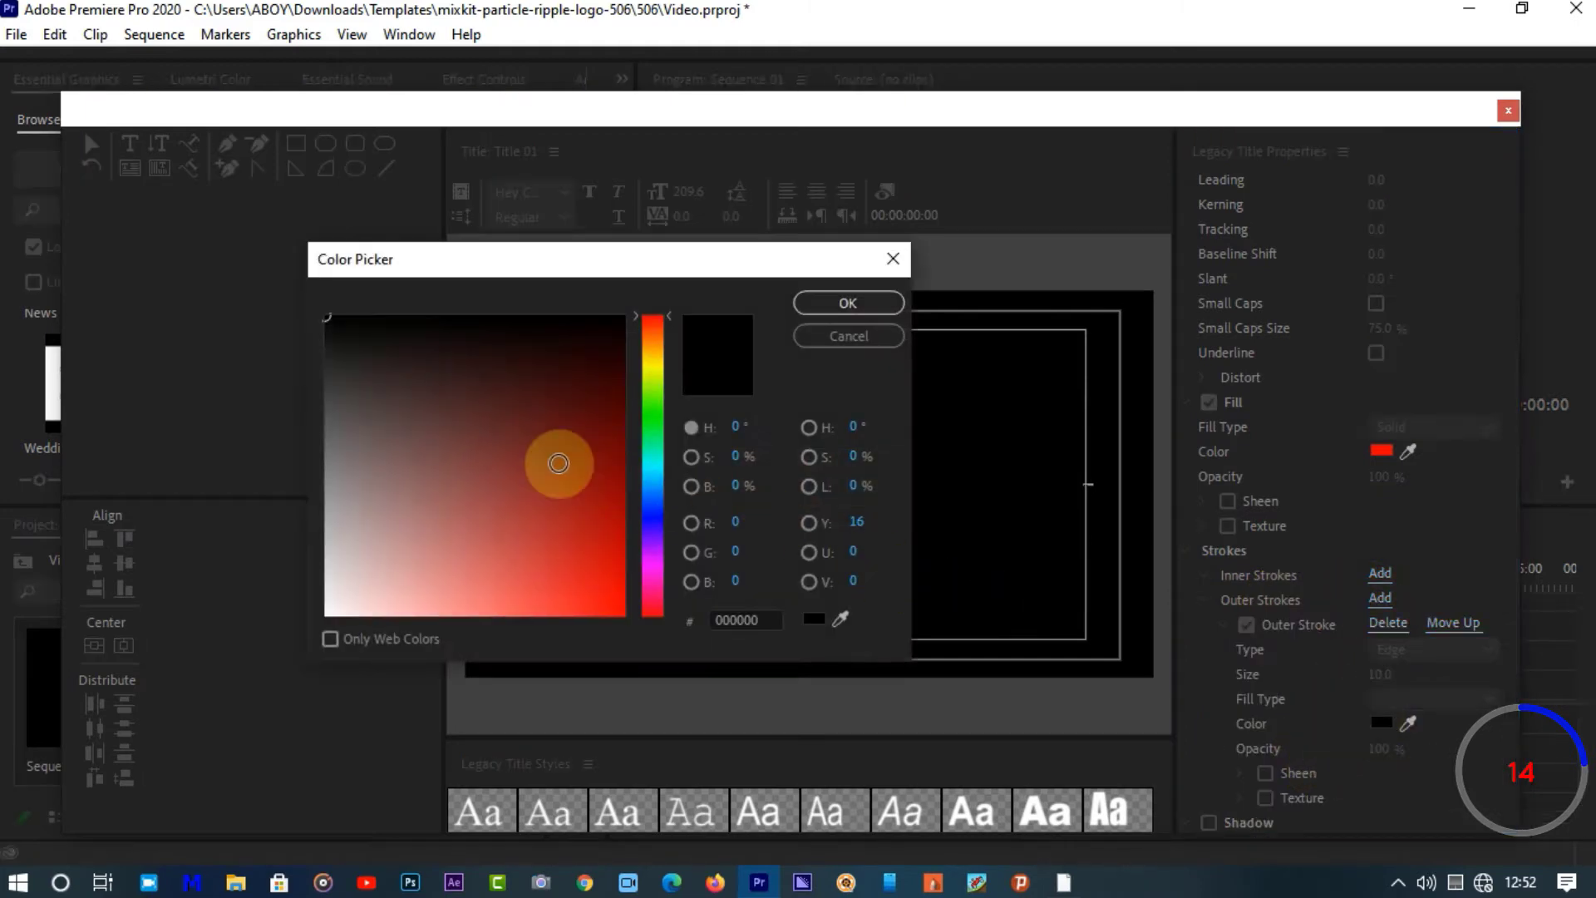
{"action": "left_click_drag", "start_coordinate": [552, 456], "coordinate": [222, 622]}
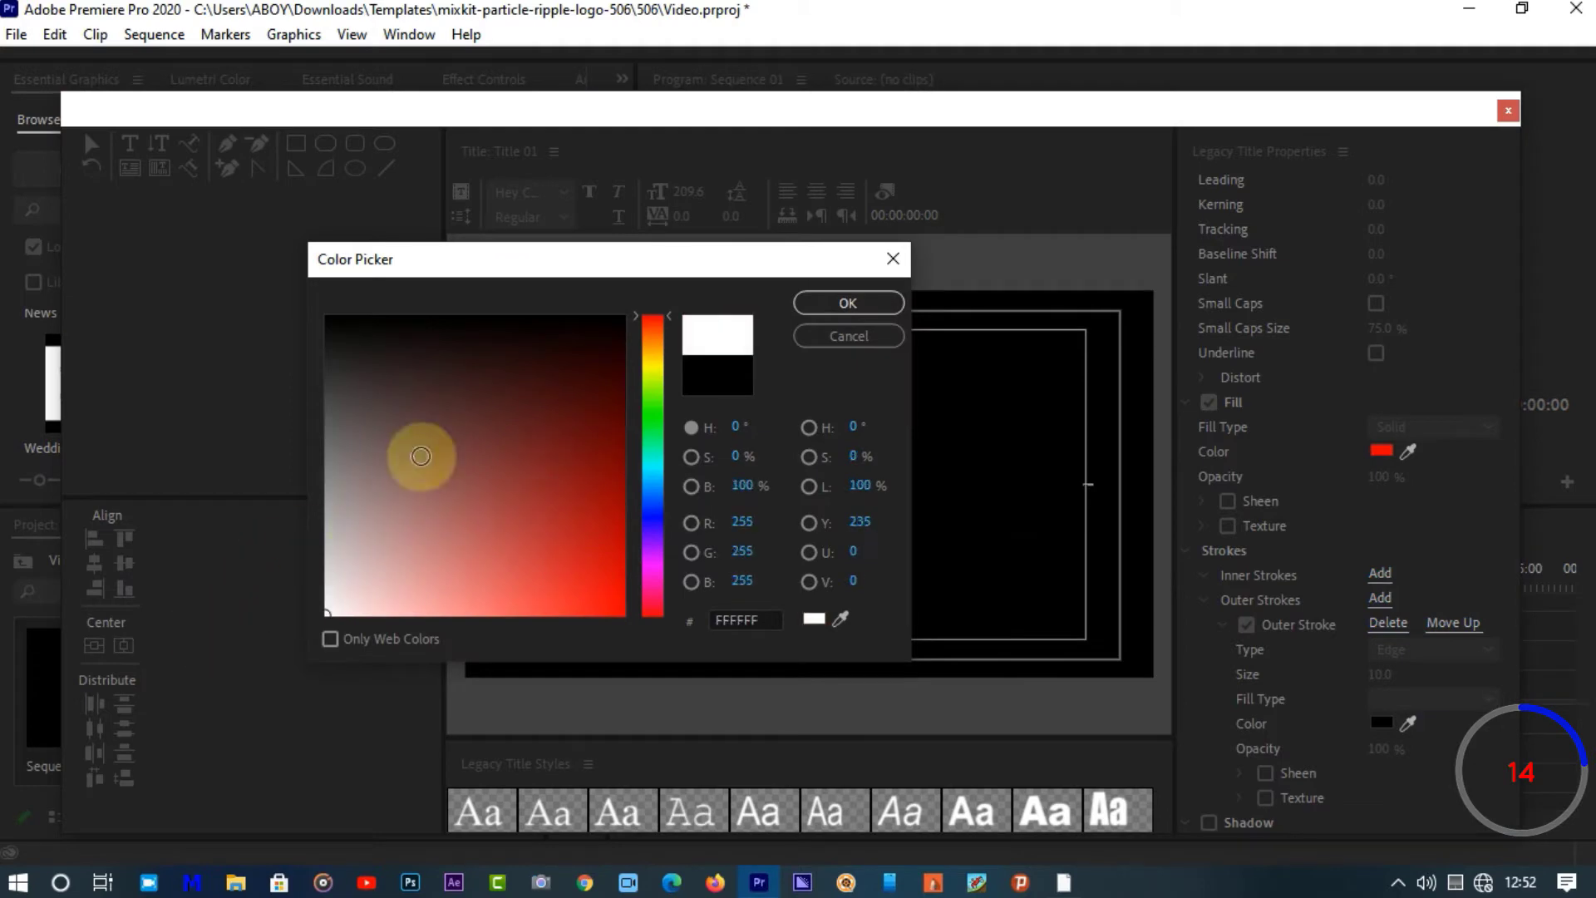
{"action": "left_click", "coordinate": [865, 305]}
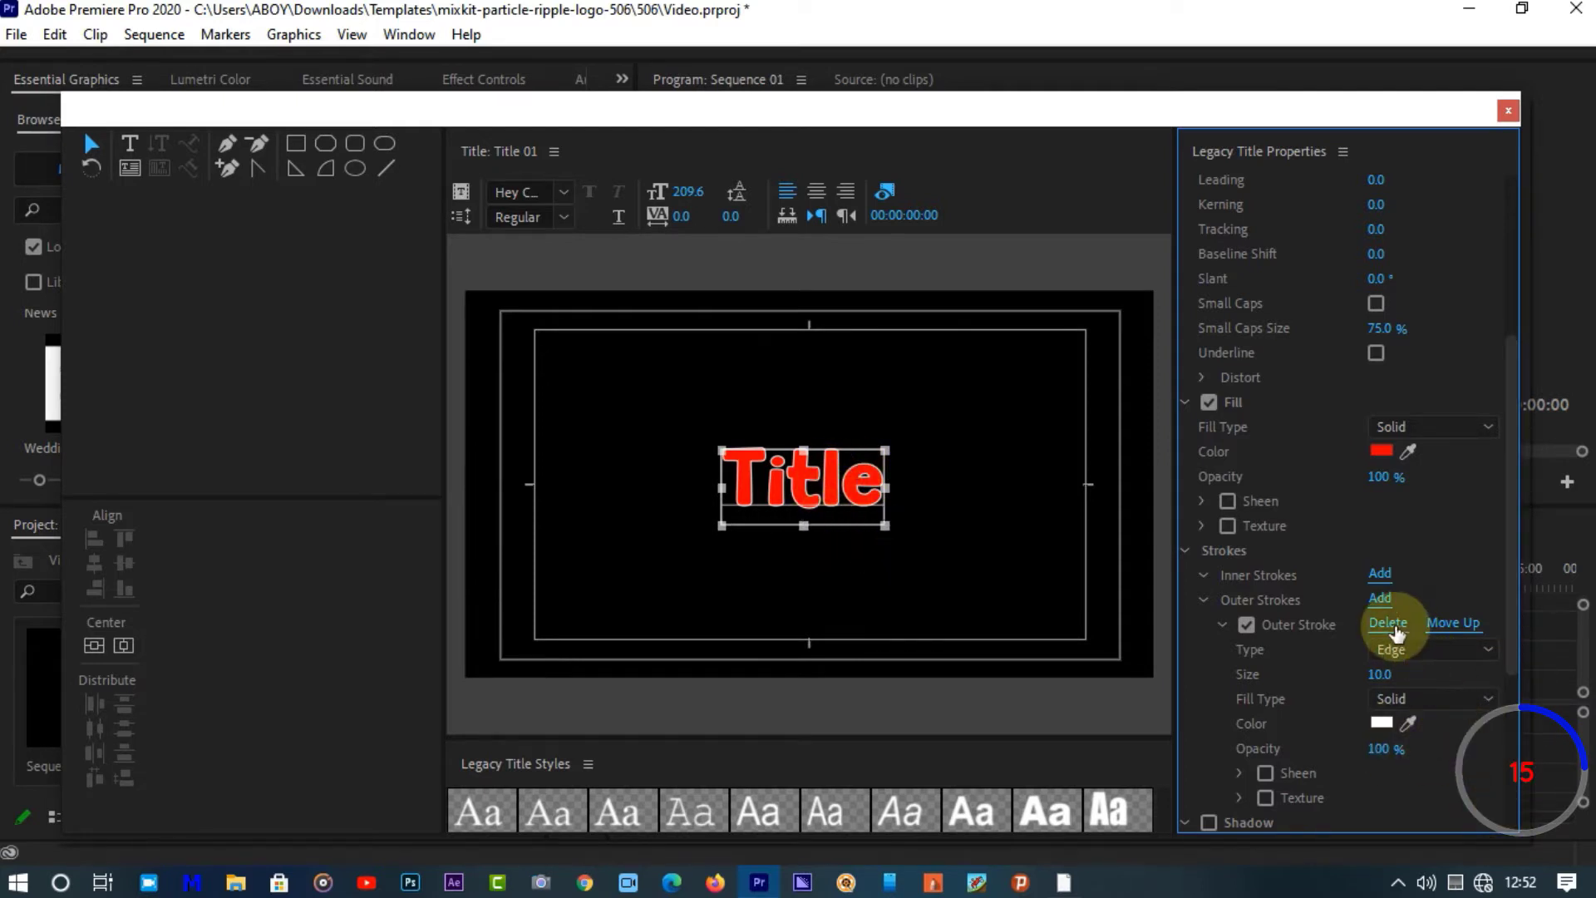
Change the outer stroke's fill type to 4 Color Gradient and make the gradient's upper-left color stop blue
{"action": "left_click", "coordinate": [1402, 700]}
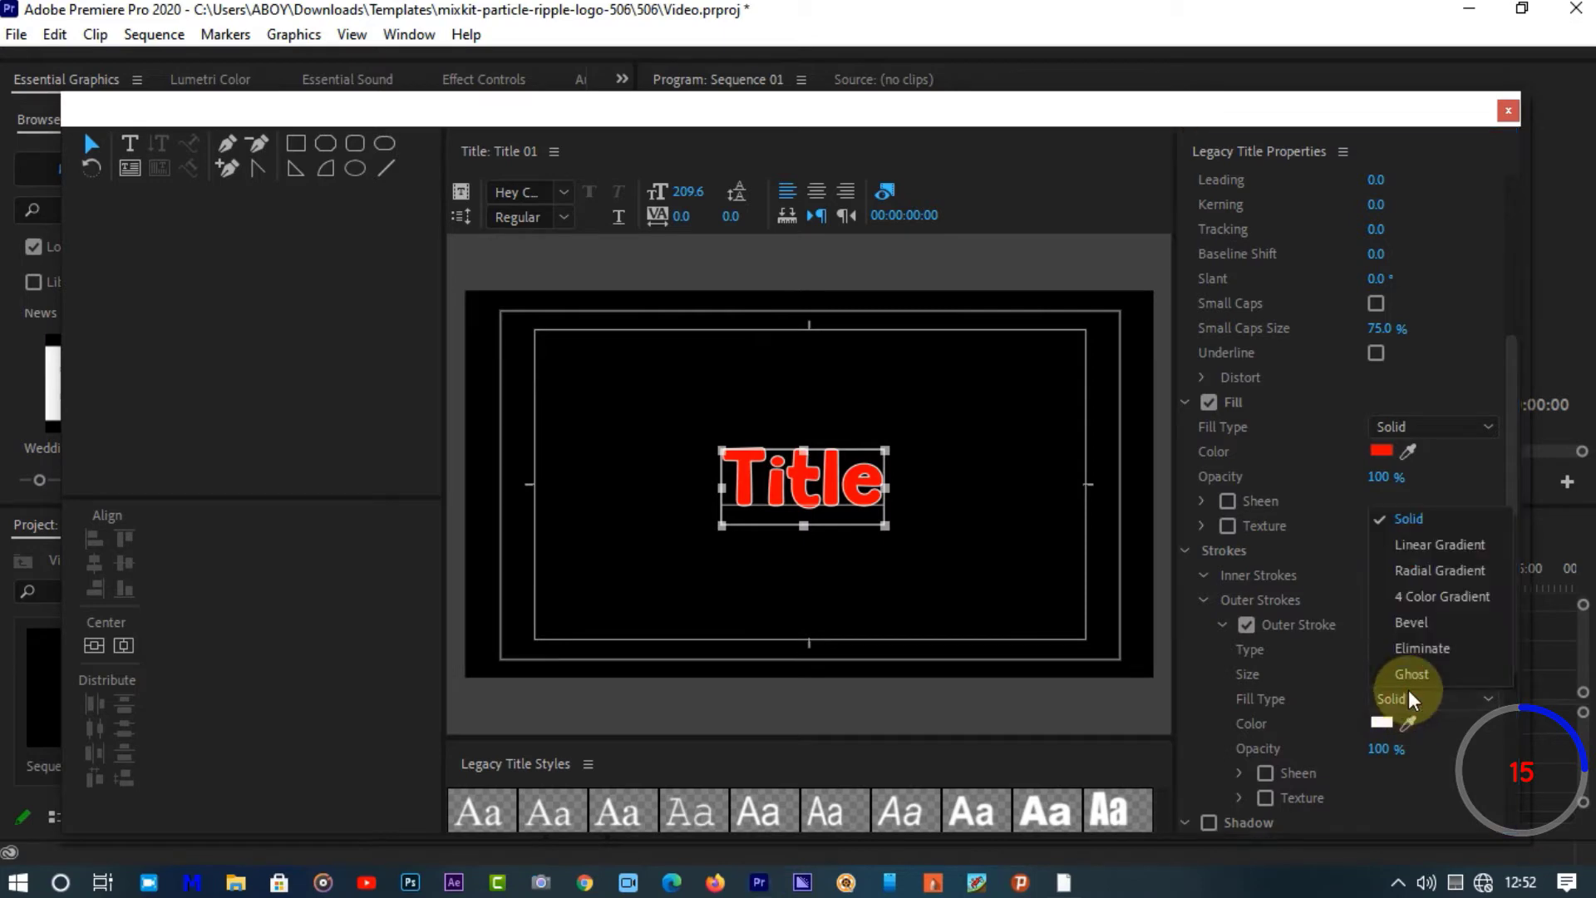
{"action": "left_click", "coordinate": [1434, 605]}
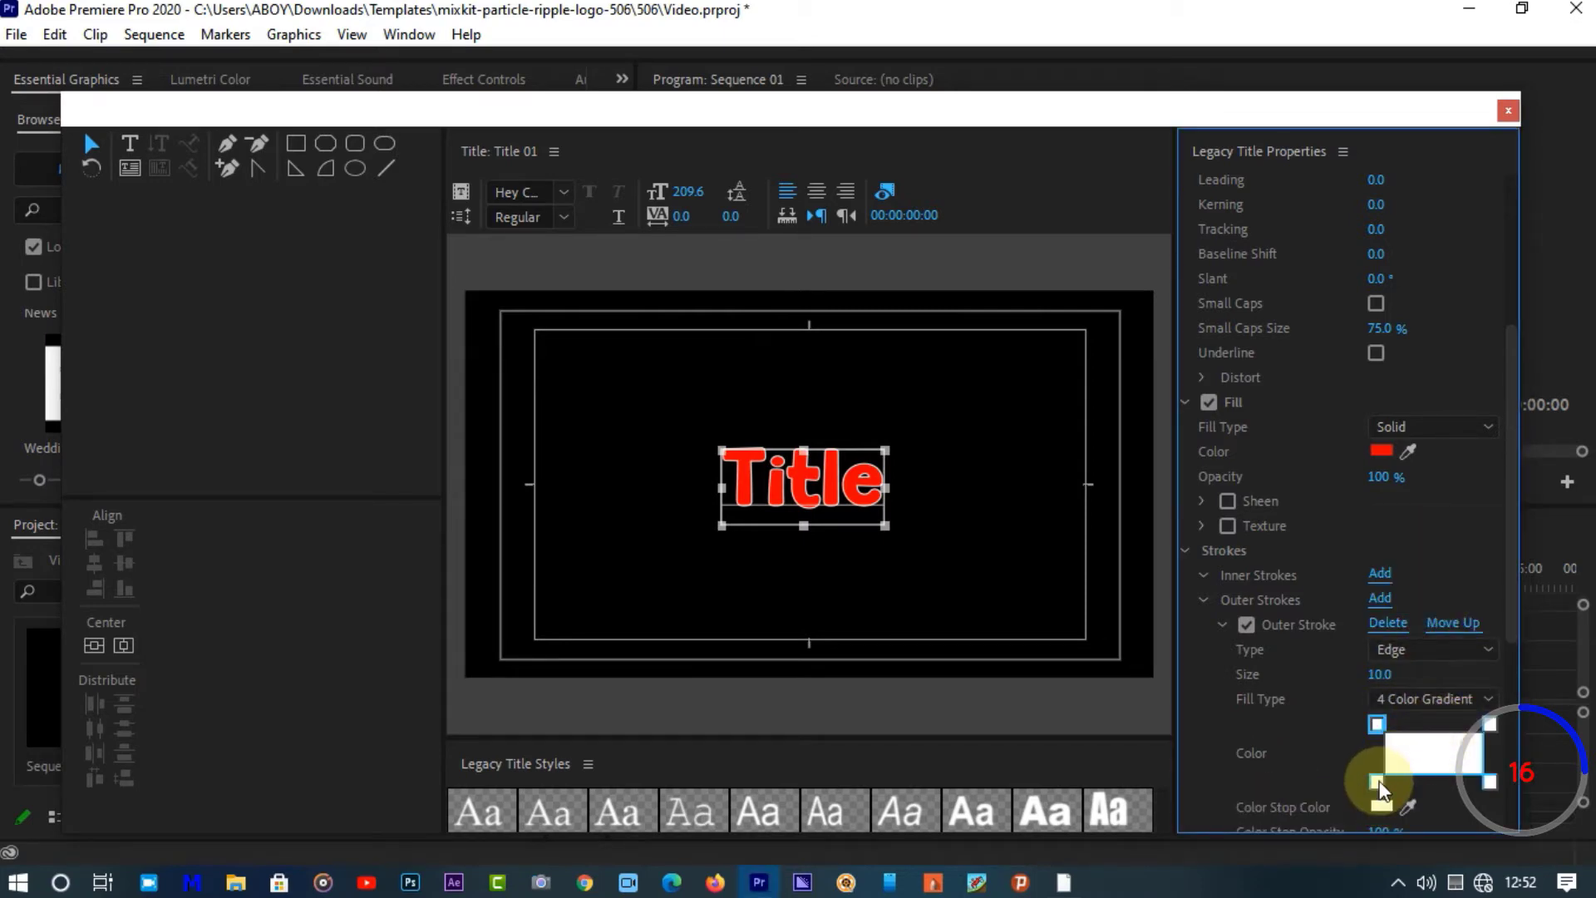
{"action": "left_click", "coordinate": [1382, 806]}
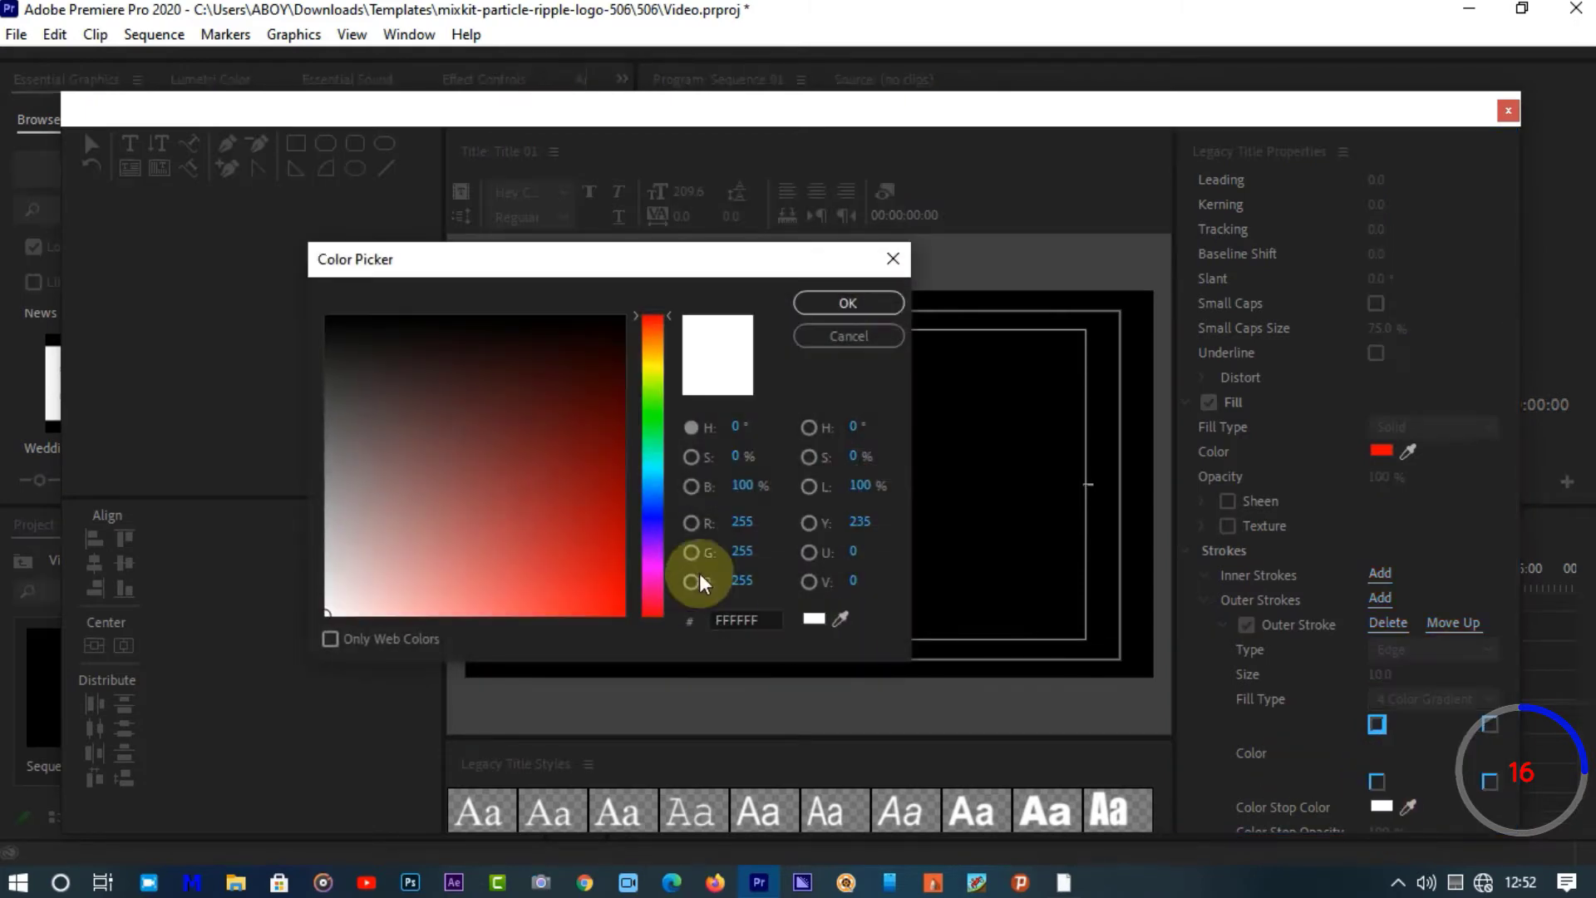
{"action": "left_click", "coordinate": [652, 519]}
{"action": "left_click_drag", "start_coordinate": [622, 531], "coordinate": [667, 649]}
{"action": "left_click", "coordinate": [849, 302]}
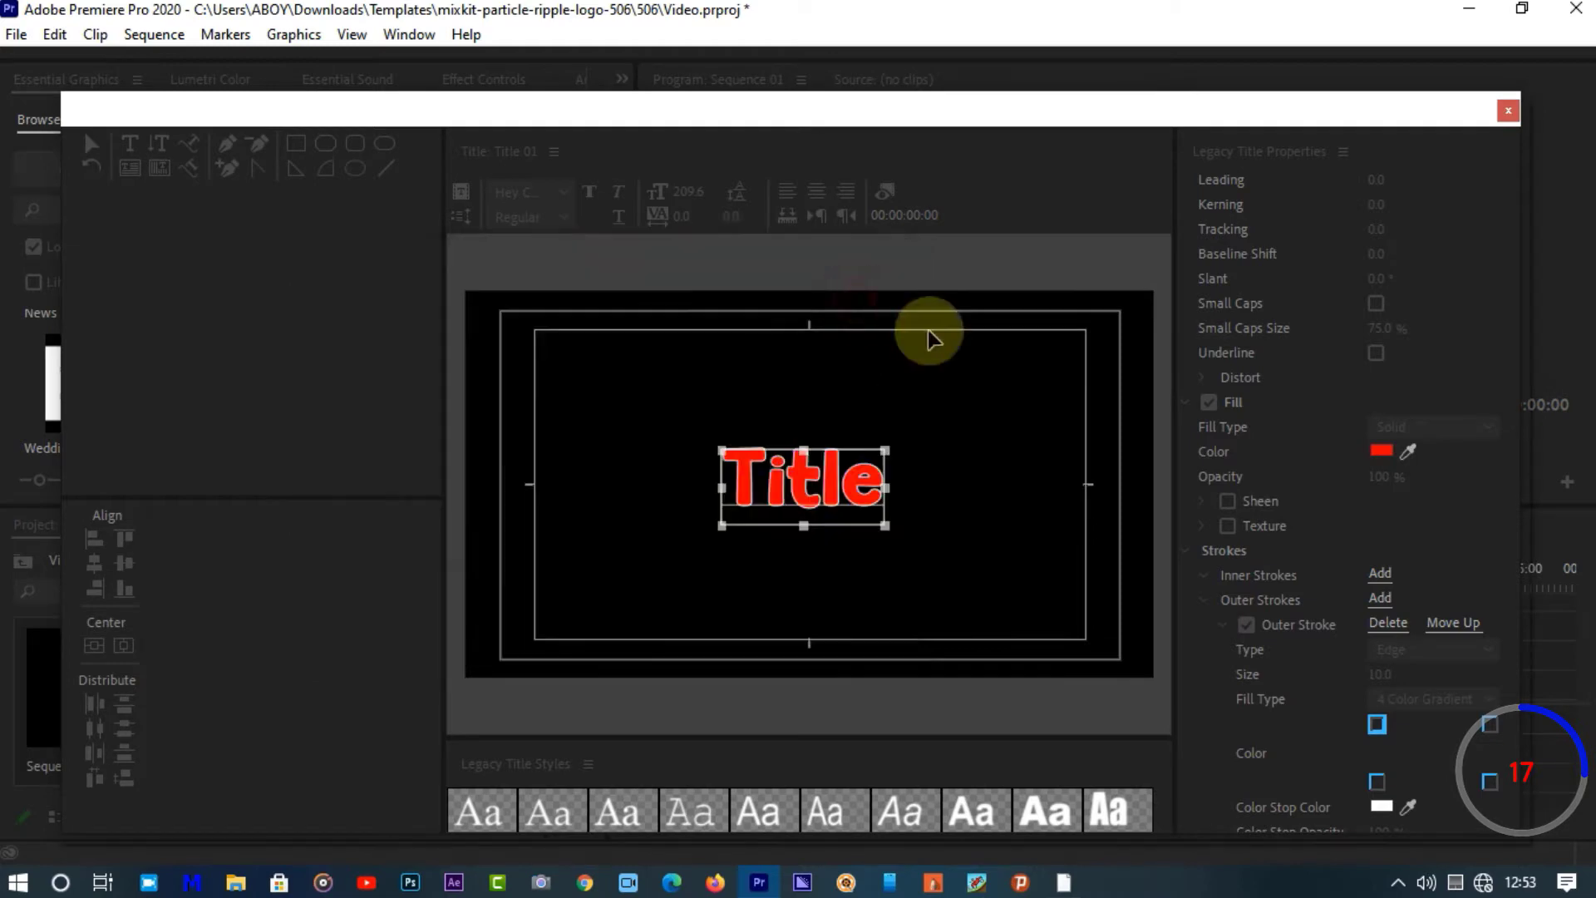
Set the upper-right color stop of the outer stroke's gradient to red (FF0000)
{"action": "left_click", "coordinate": [1489, 725]}
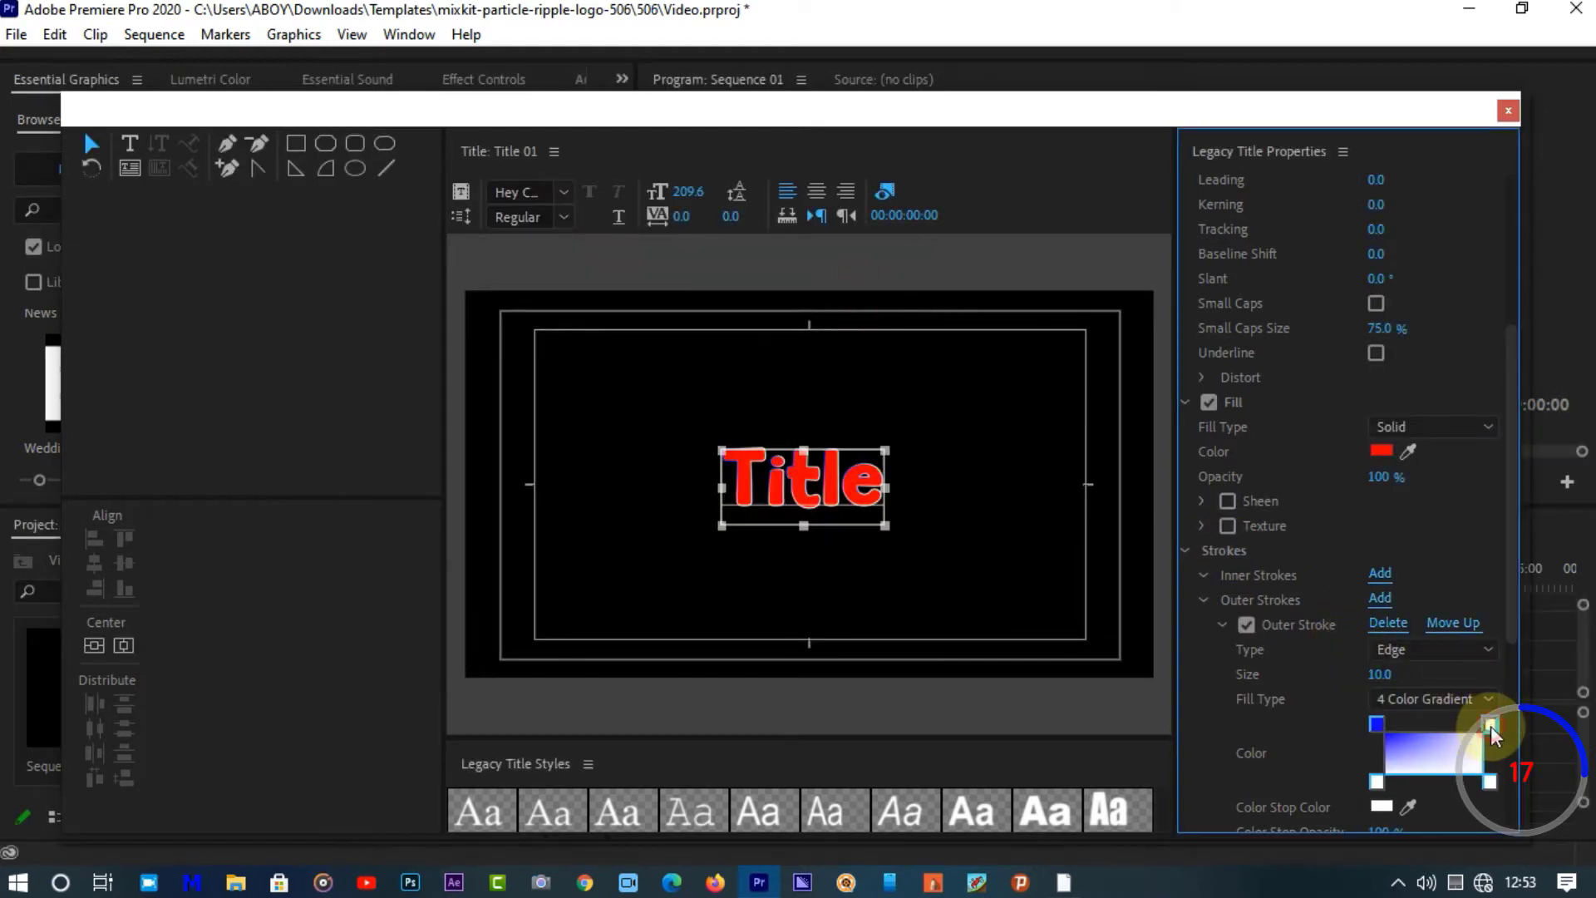
{"action": "left_click", "coordinate": [1380, 806]}
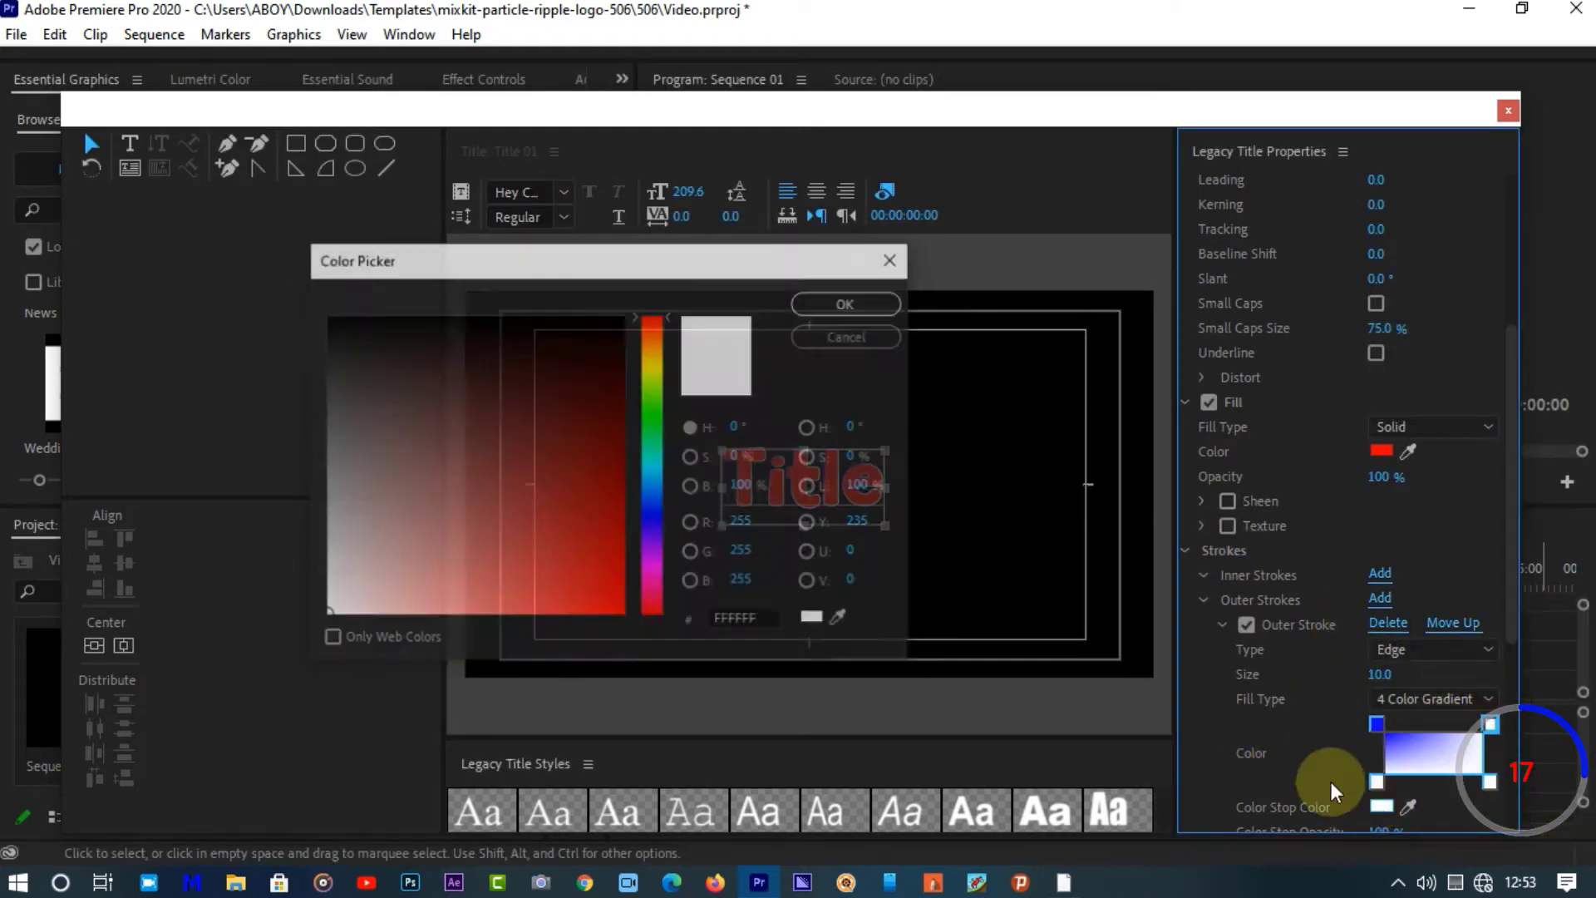
{"action": "left_click_drag", "start_coordinate": [563, 527], "coordinate": [652, 644]}
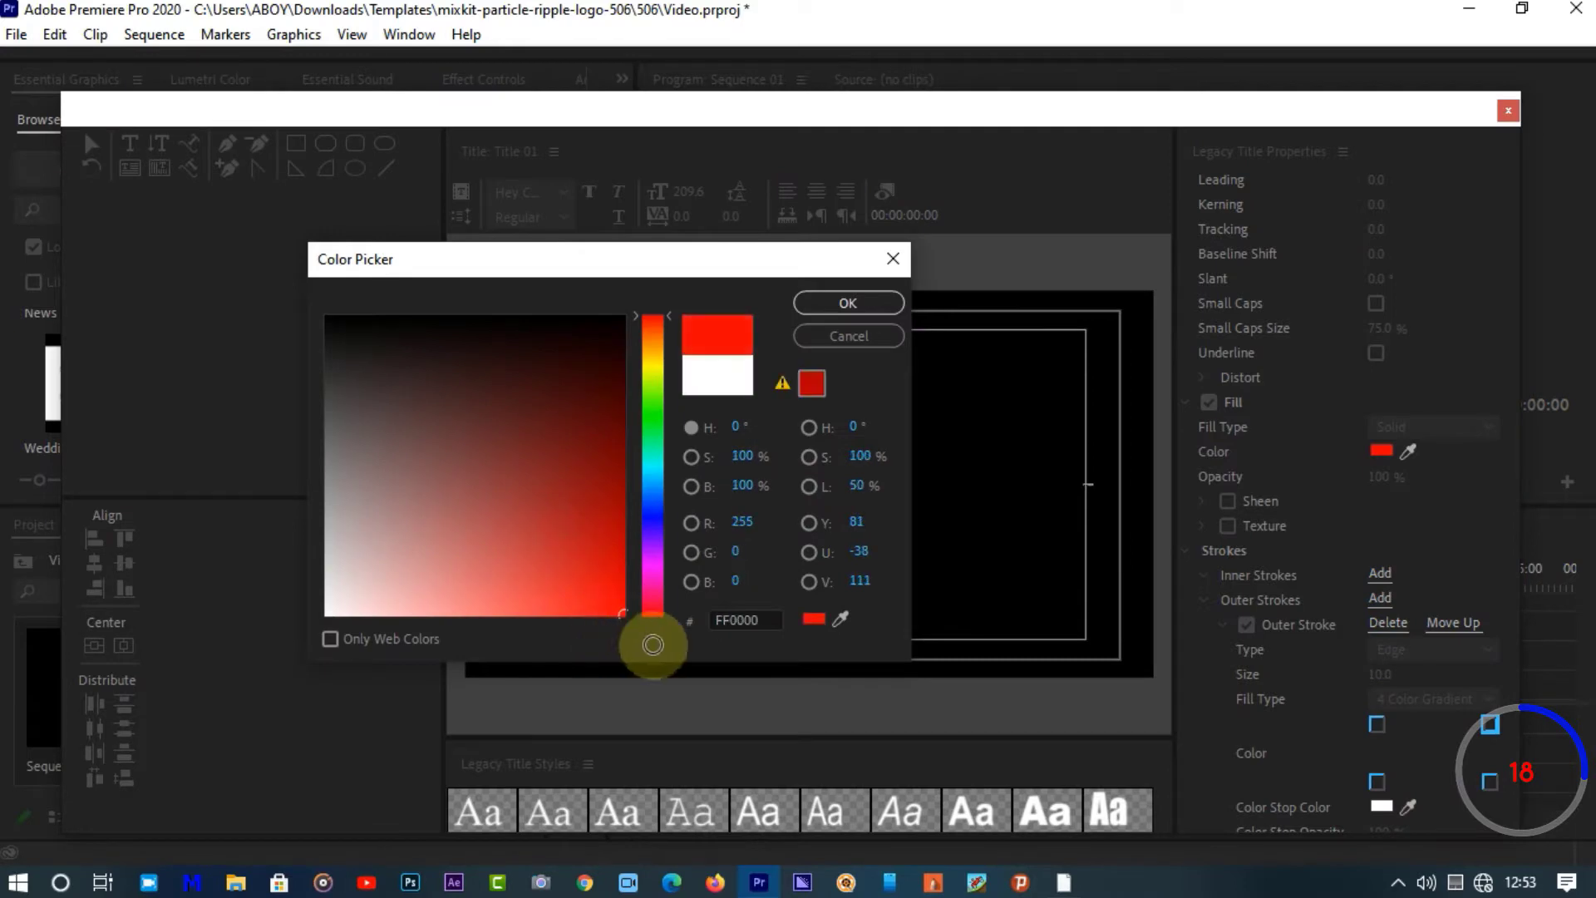
{"action": "left_click", "coordinate": [848, 303]}
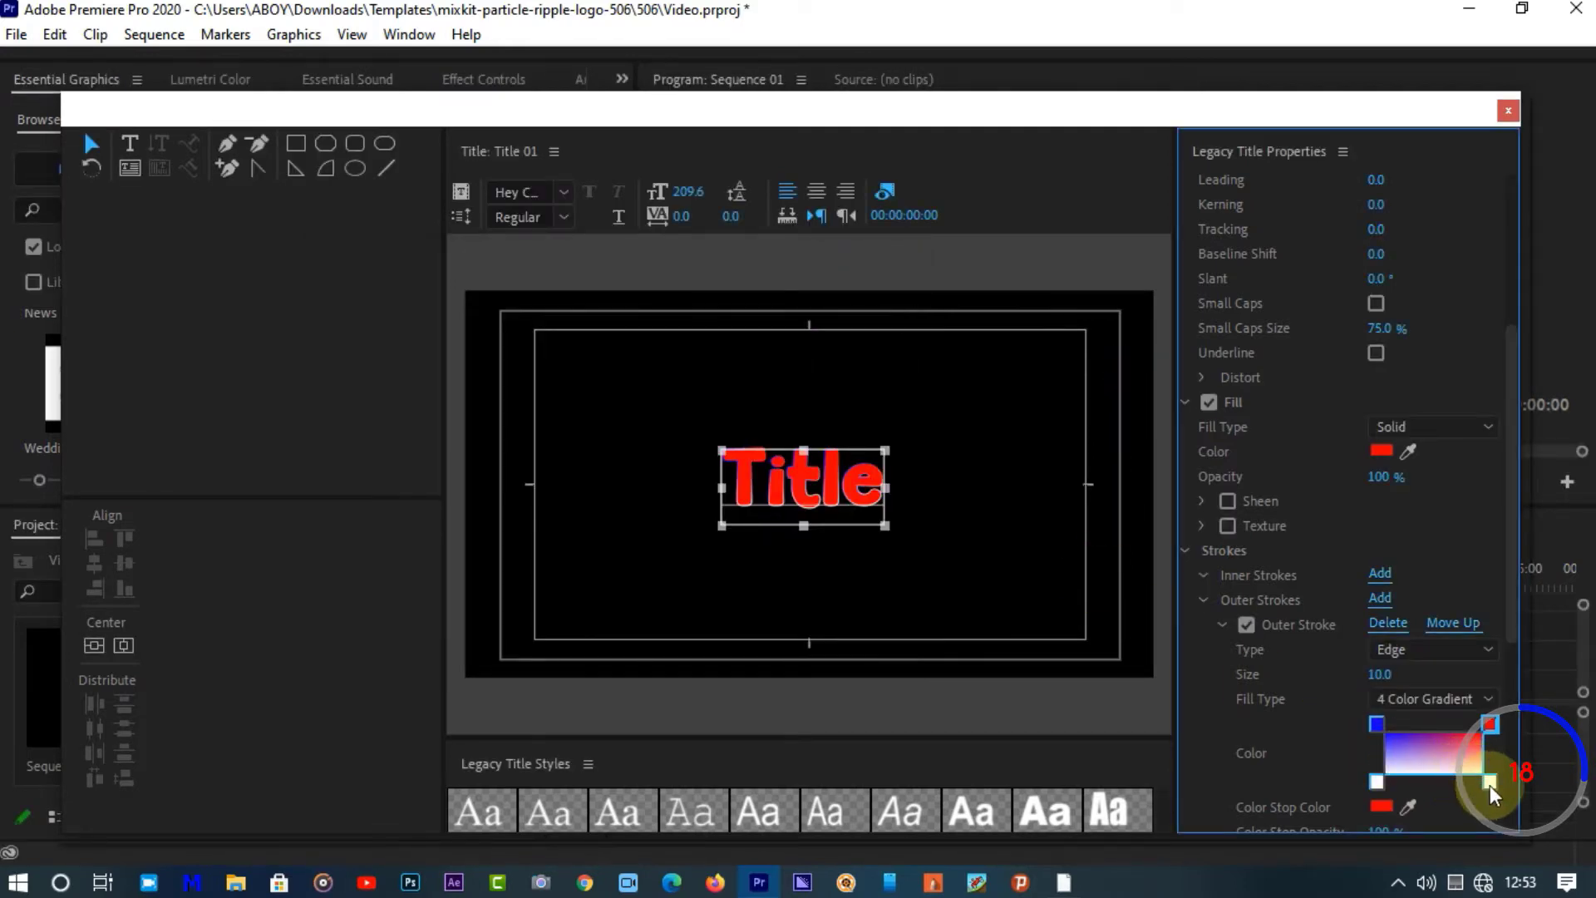
Set the lower-right color stop of the outer stroke's gradient to golden yellow (FFD200)
{"action": "left_click", "coordinate": [1489, 783]}
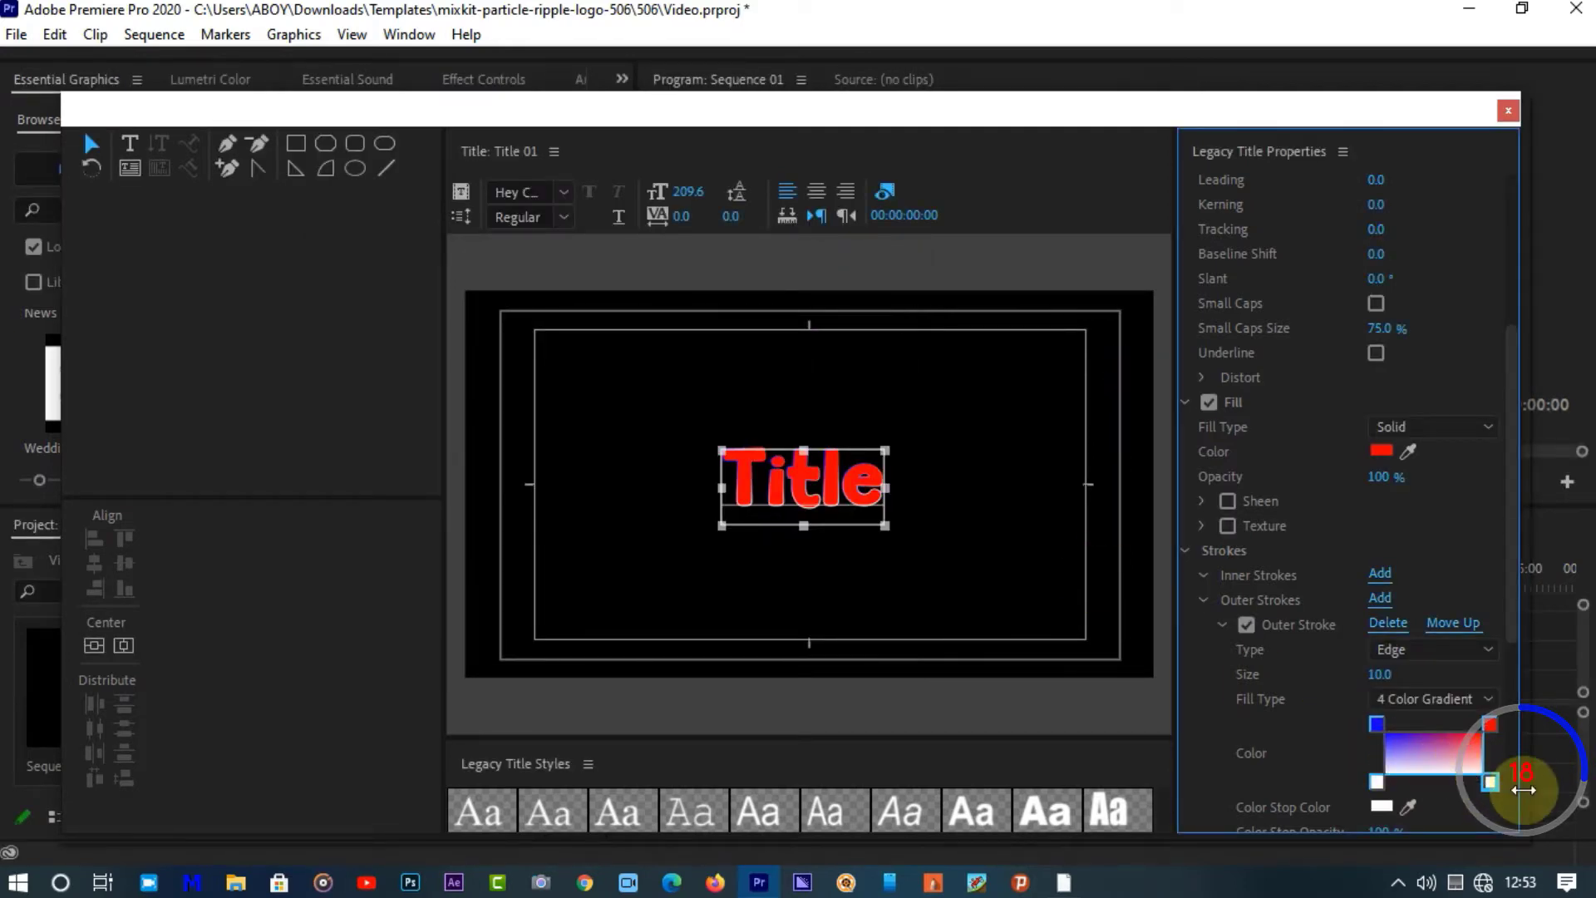
{"action": "left_click", "coordinate": [1383, 806]}
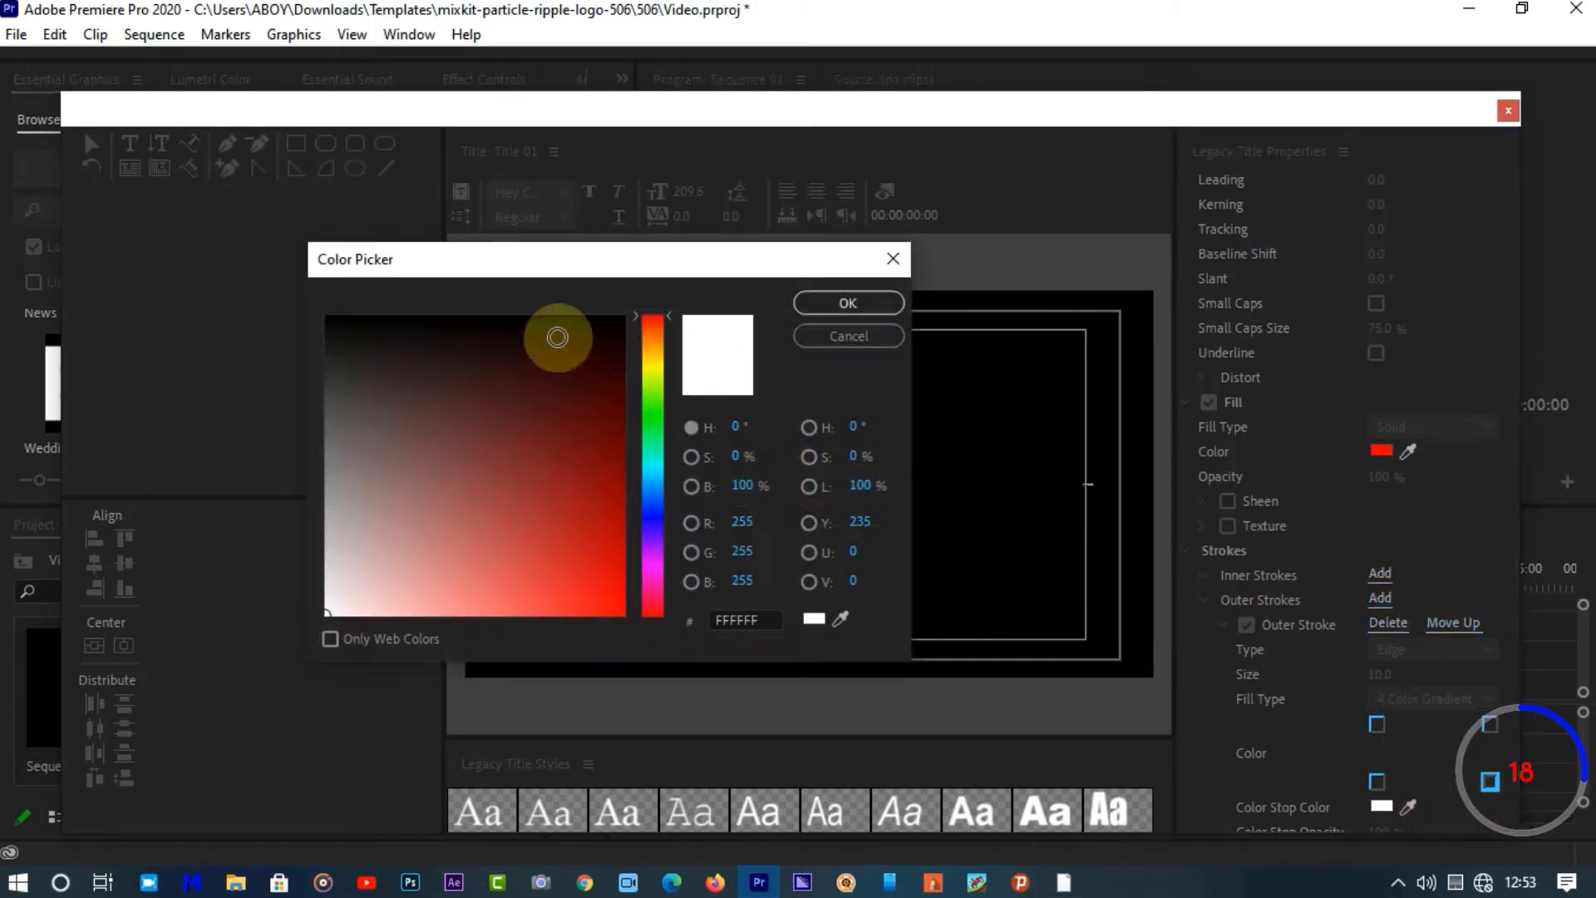
{"action": "left_click", "coordinate": [646, 357]}
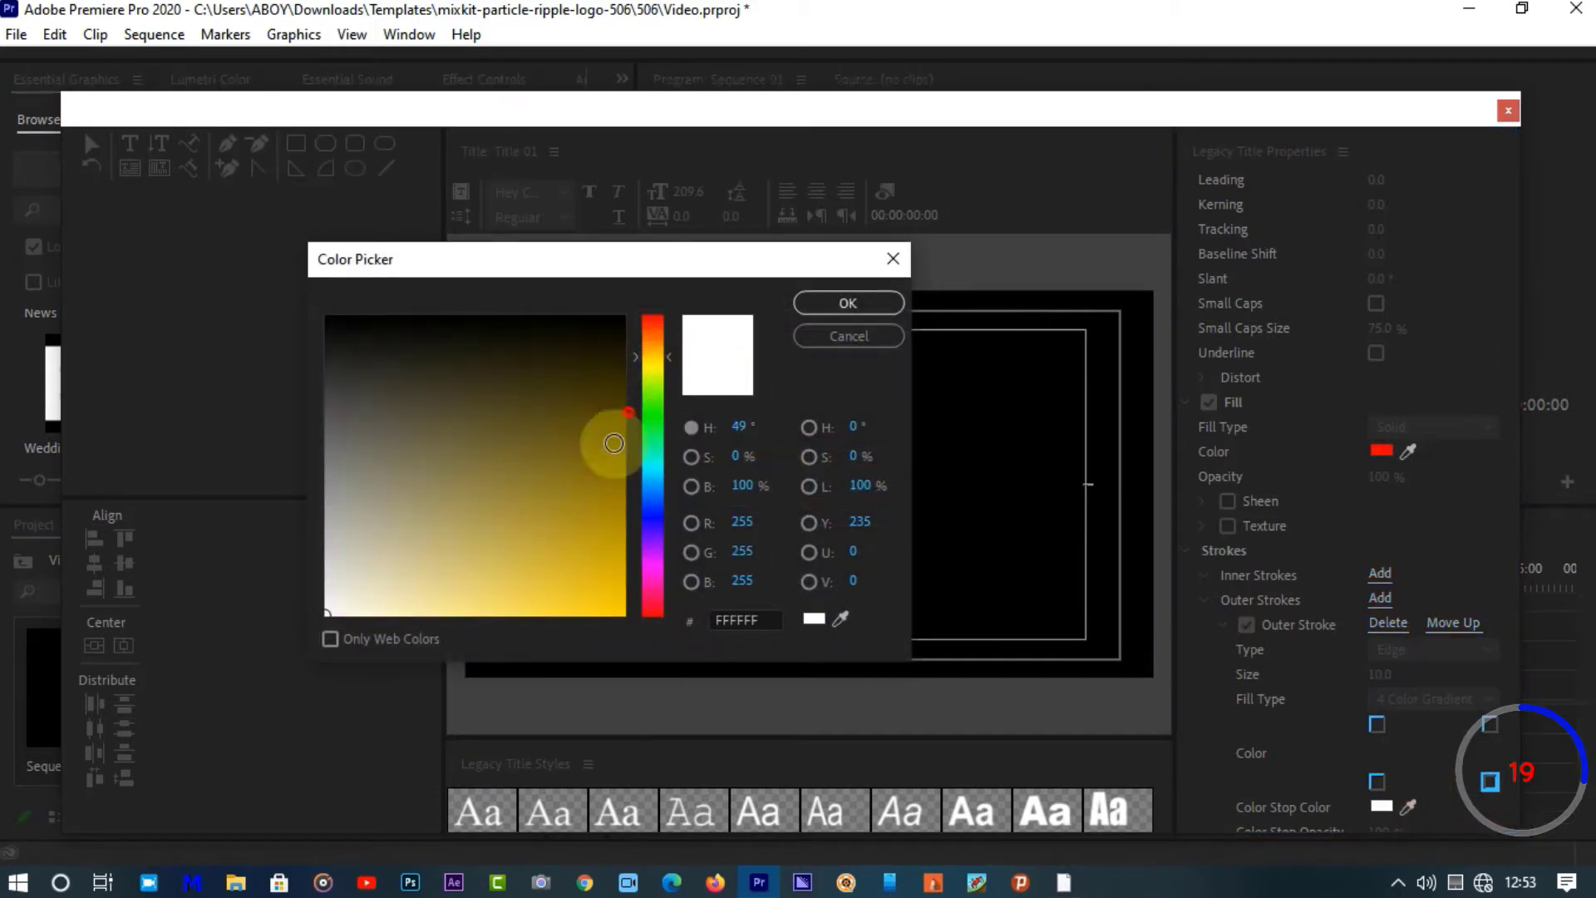
{"action": "left_click", "coordinate": [622, 611]}
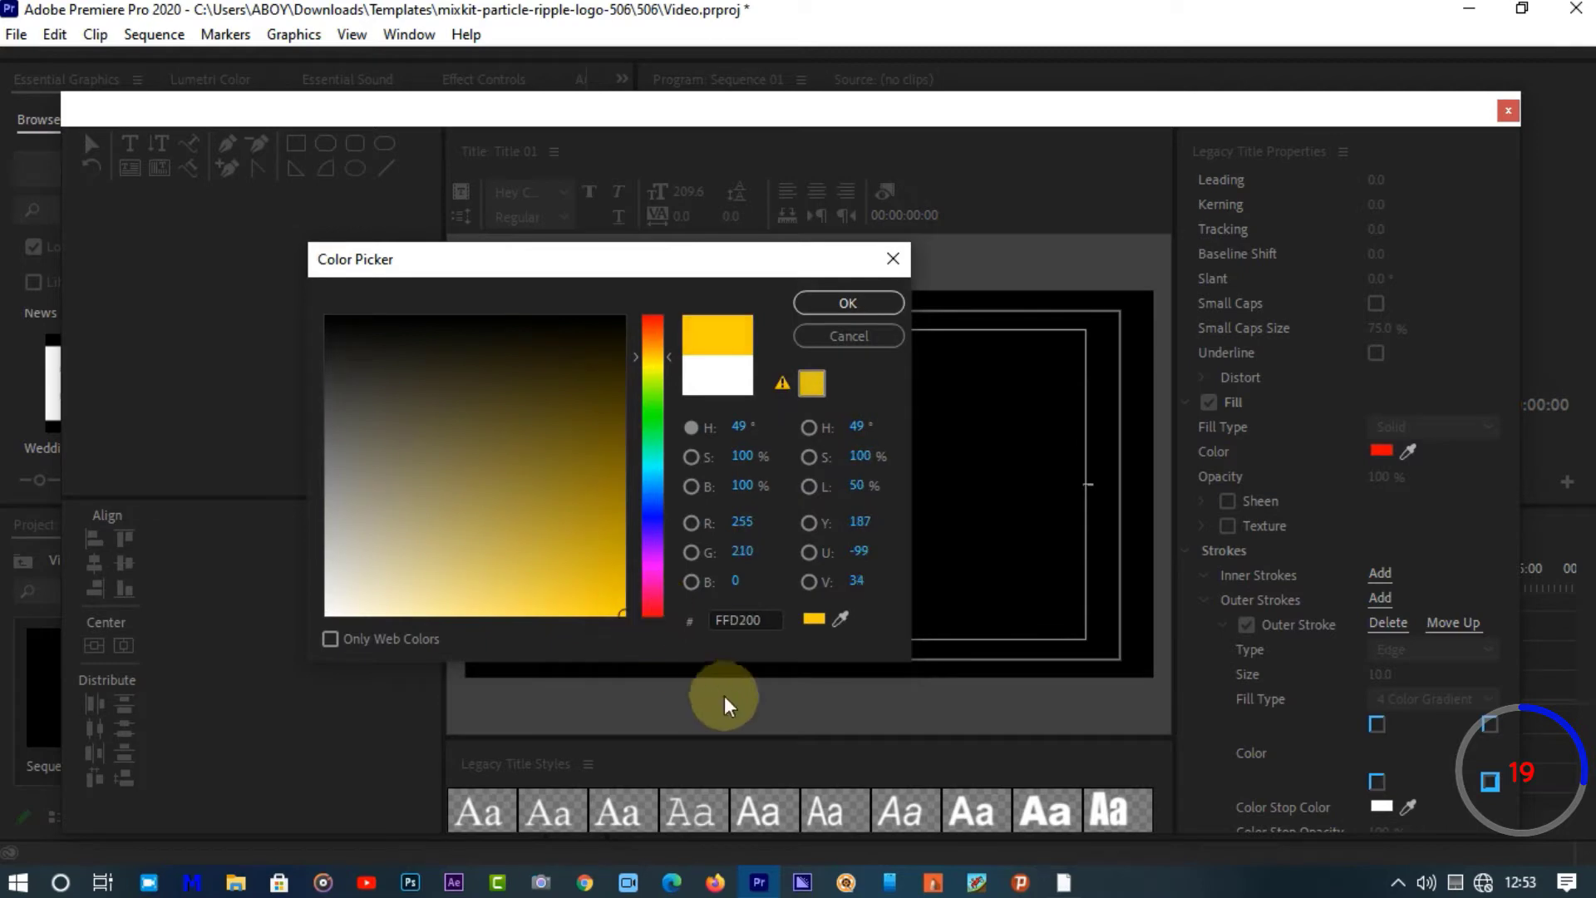
{"action": "left_click", "coordinate": [848, 303]}
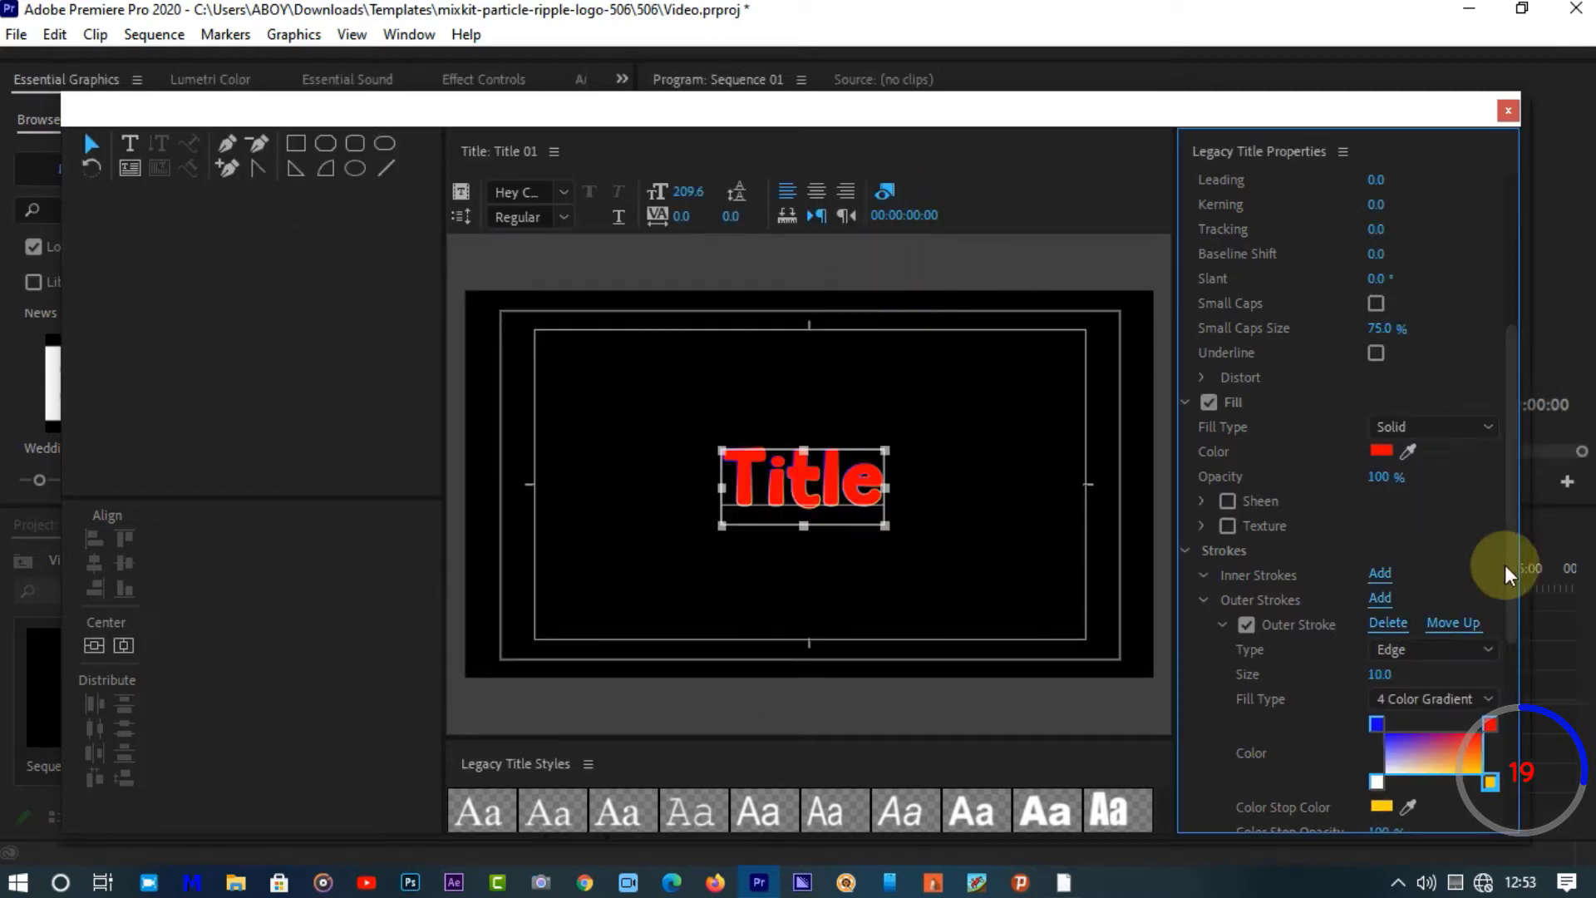
Enlarge the title text to a font size of about 400 and move it back near the centre of the frame
{"action": "scroll", "coordinate": [1508, 613], "scroll_direction": "down", "scroll_amount": 3}
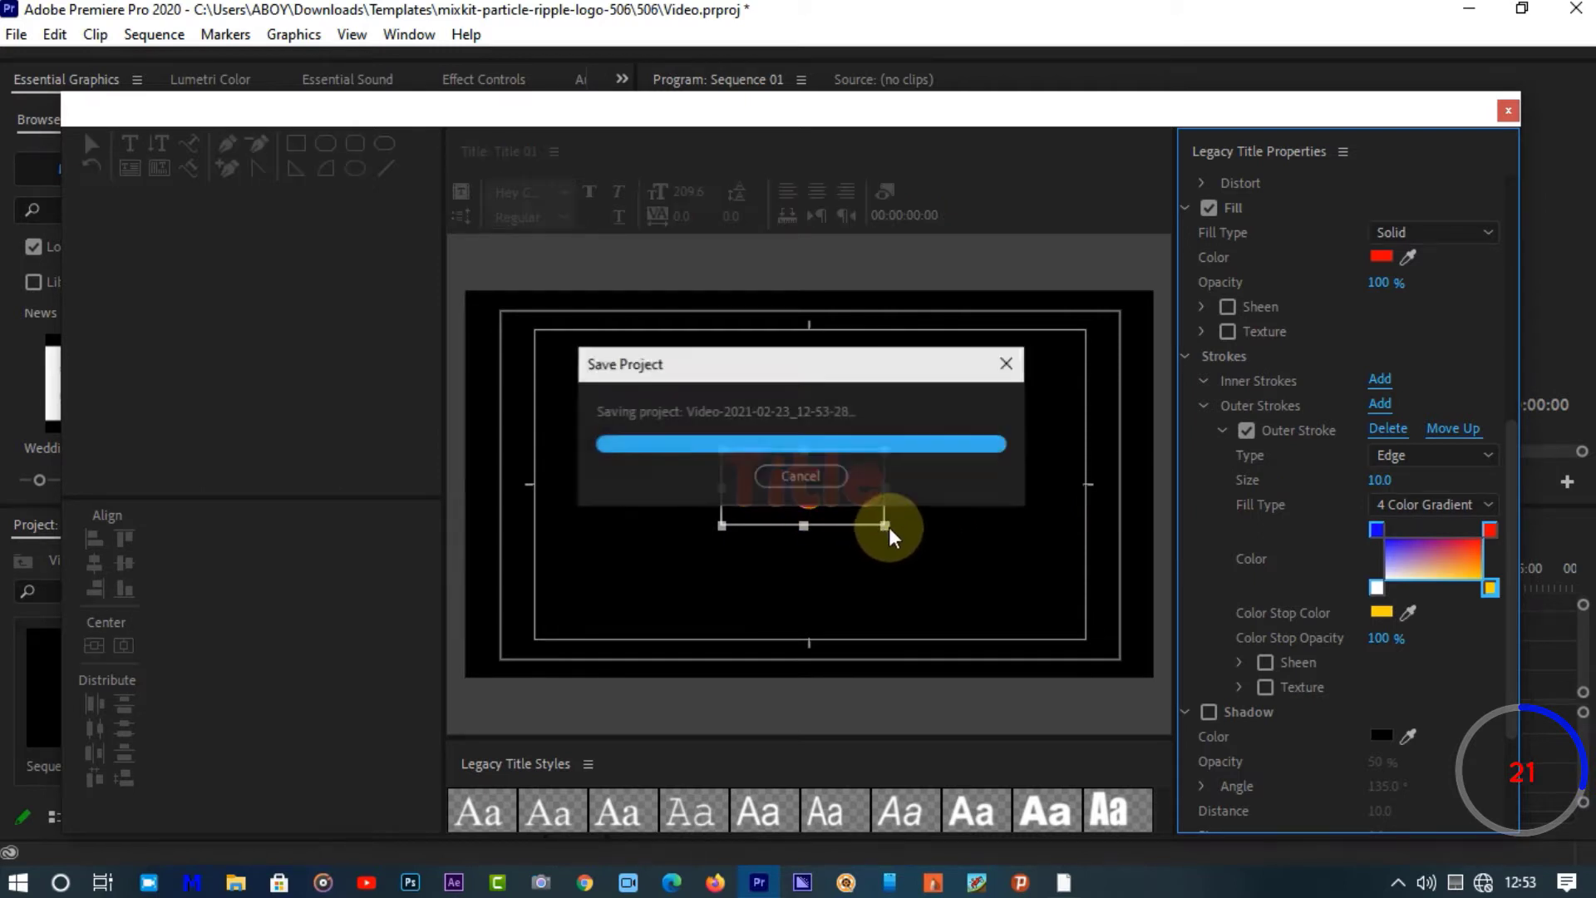
{"action": "left_click_drag", "start_coordinate": [885, 525], "coordinate": [1044, 594]}
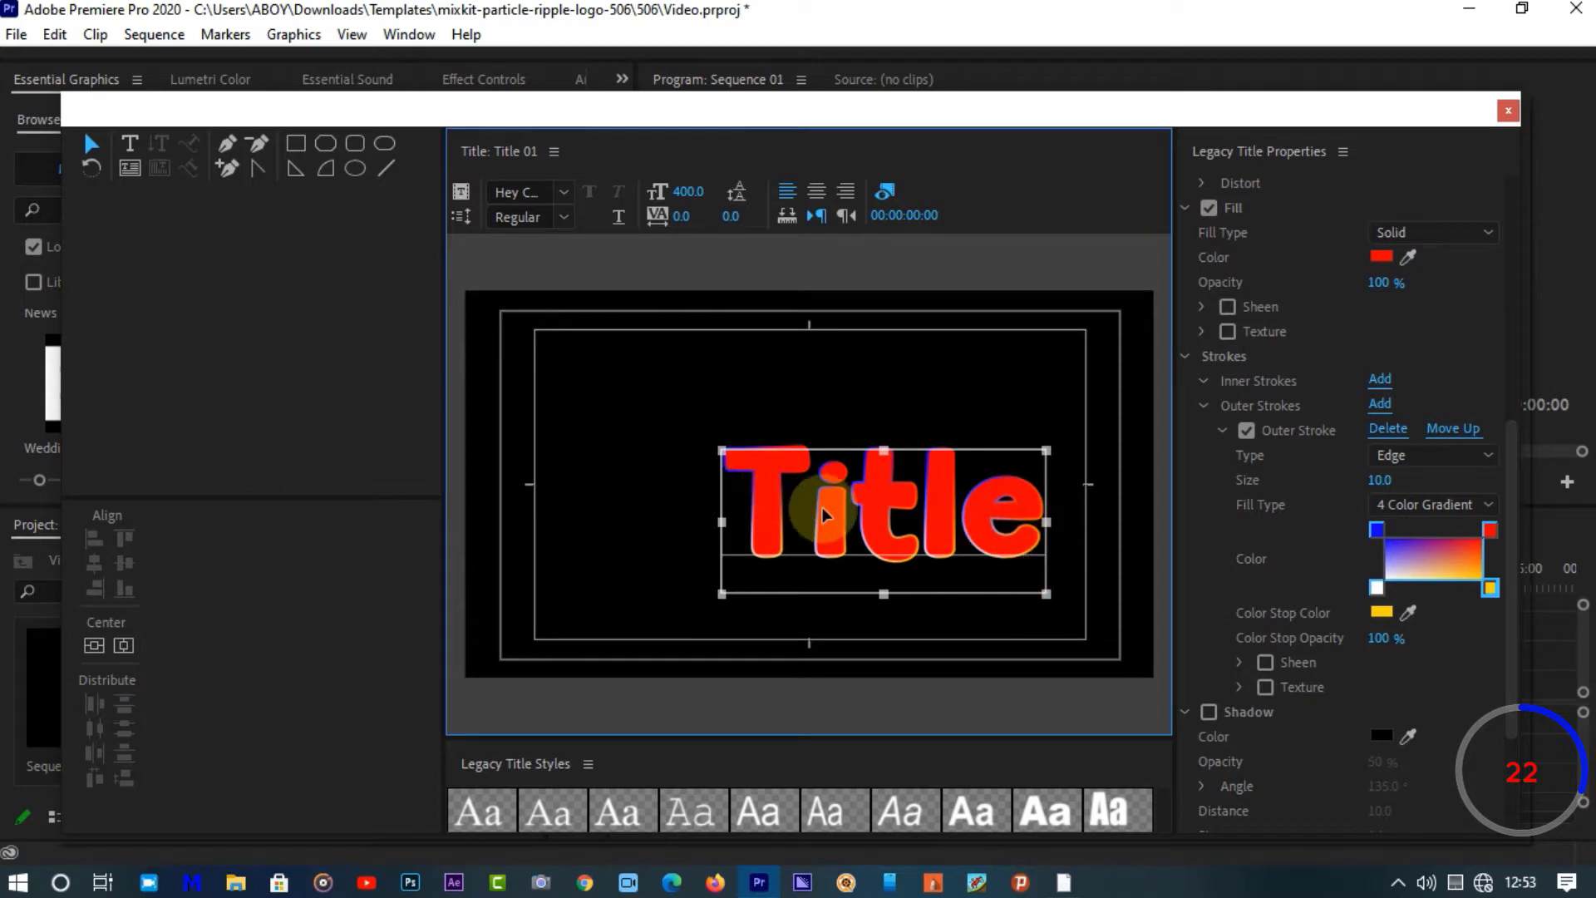
{"action": "left_click_drag", "start_coordinate": [819, 510], "coordinate": [766, 488]}
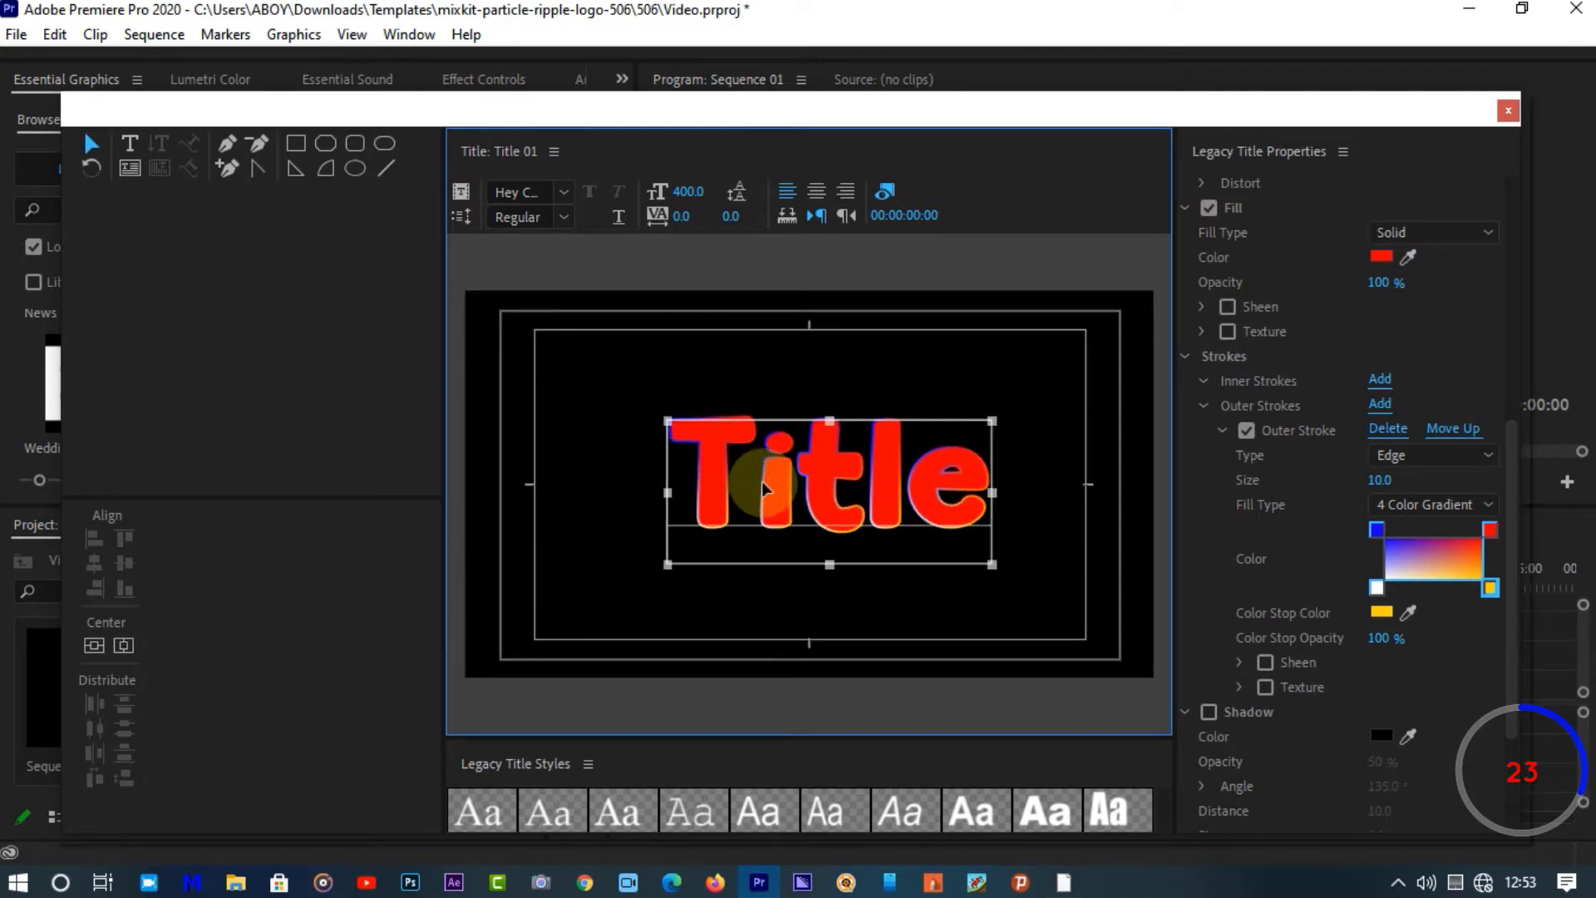
Try the Ghost fill type on the outer stroke, and settle on Solid with the color white (FFFFFF)
{"action": "left_click", "coordinate": [1437, 503]}
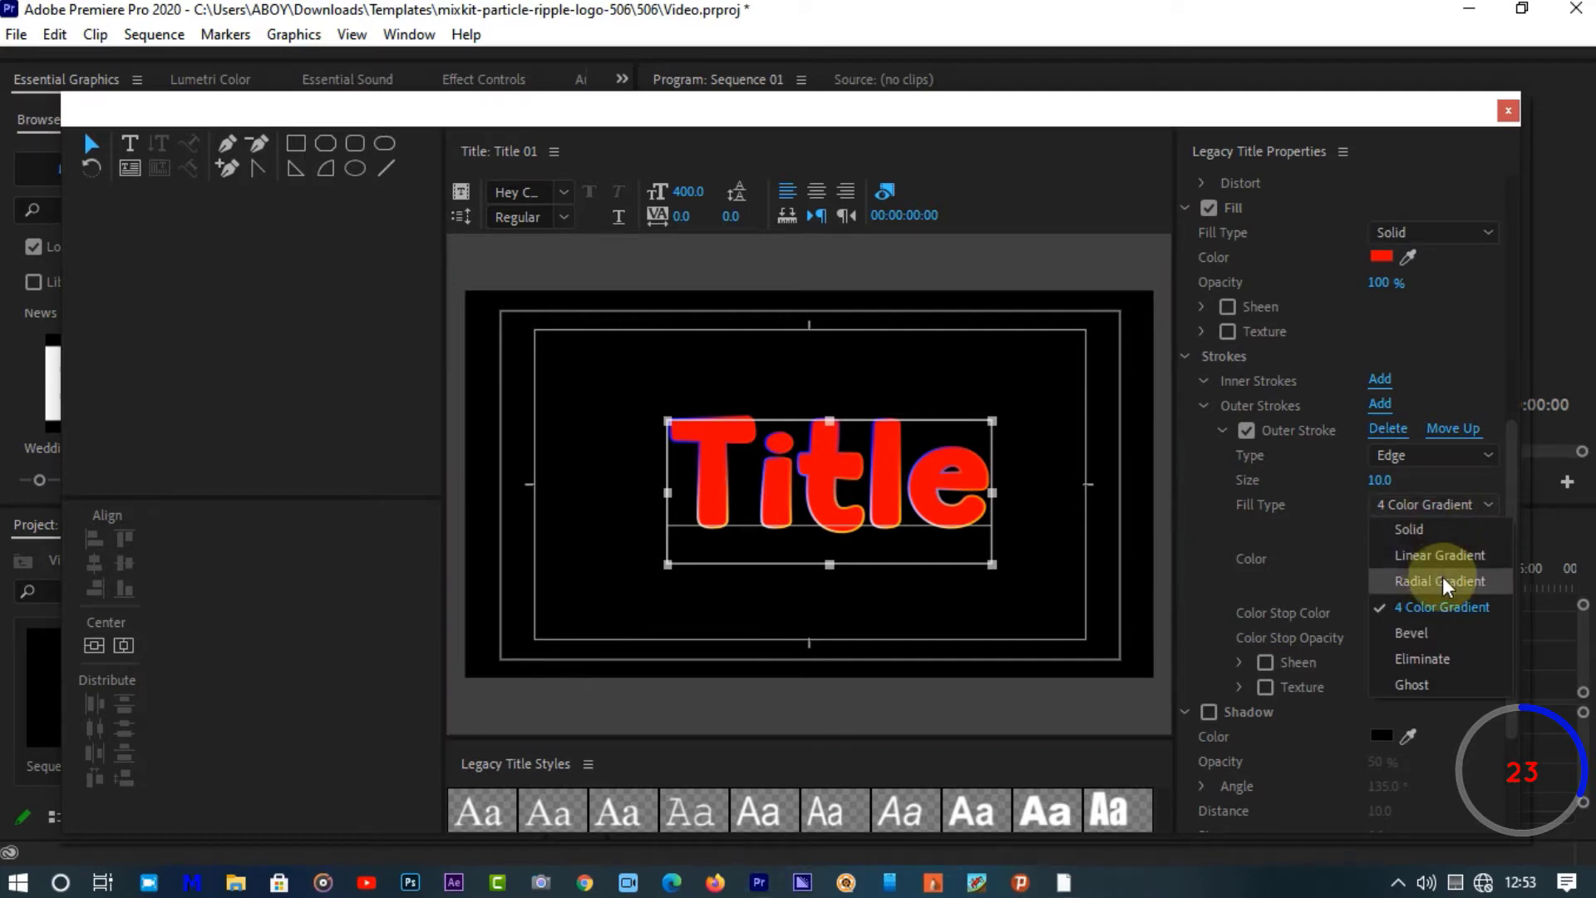
{"action": "left_click", "coordinate": [1426, 685]}
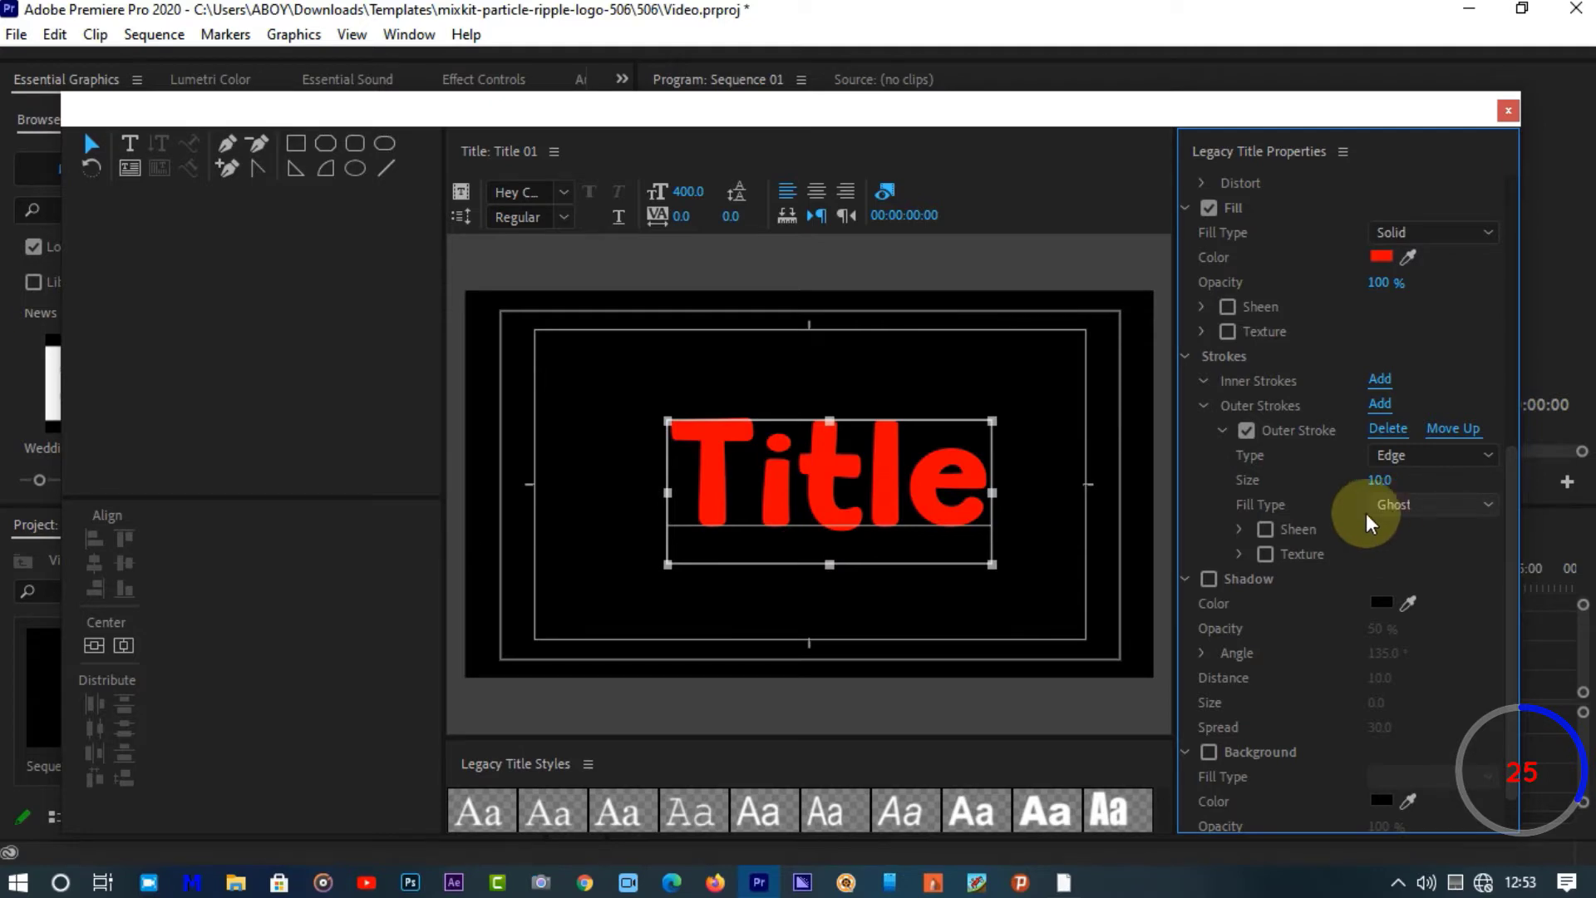
{"action": "left_click", "coordinate": [1459, 510]}
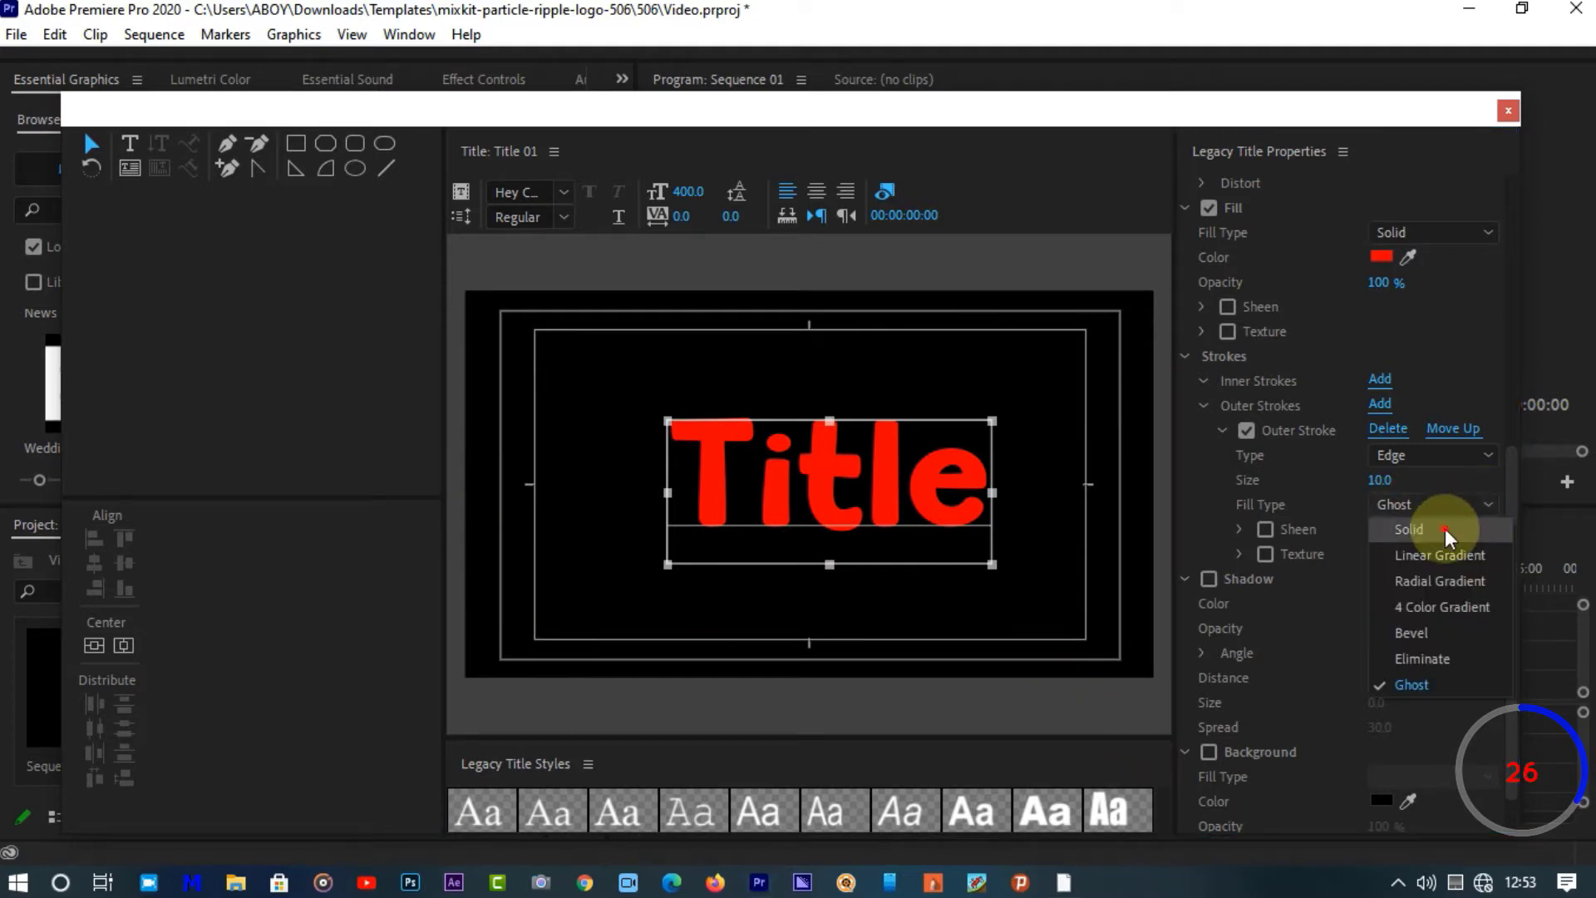
{"action": "left_click", "coordinate": [1459, 529]}
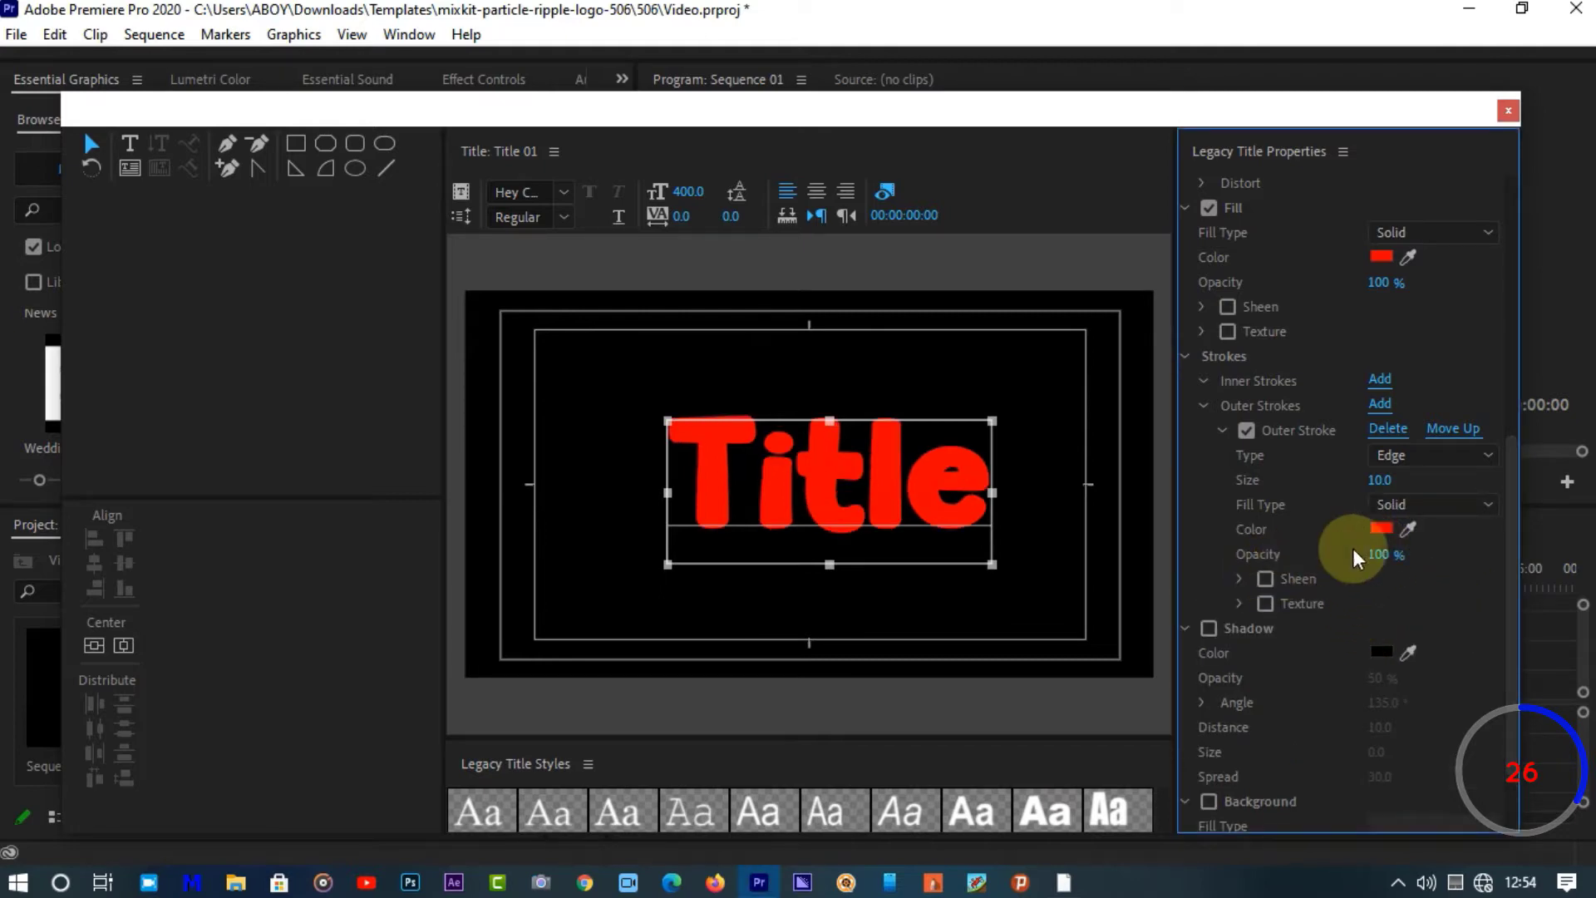
{"action": "left_click", "coordinate": [1381, 528]}
{"action": "left_click_drag", "start_coordinate": [369, 587], "coordinate": [143, 692]}
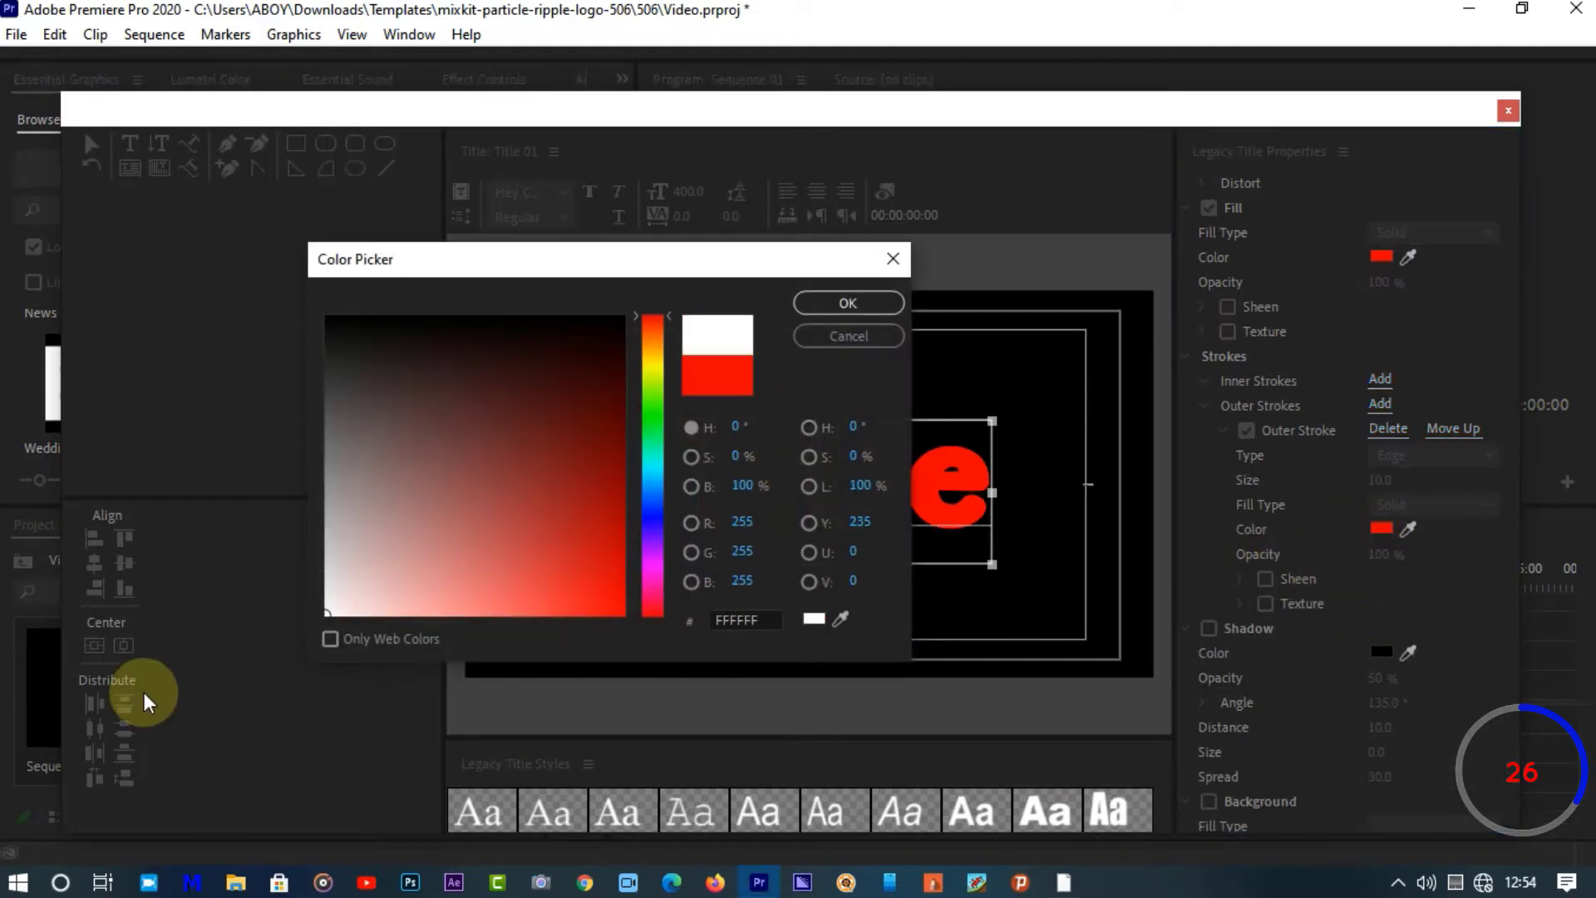
{"action": "left_click", "coordinate": [848, 303]}
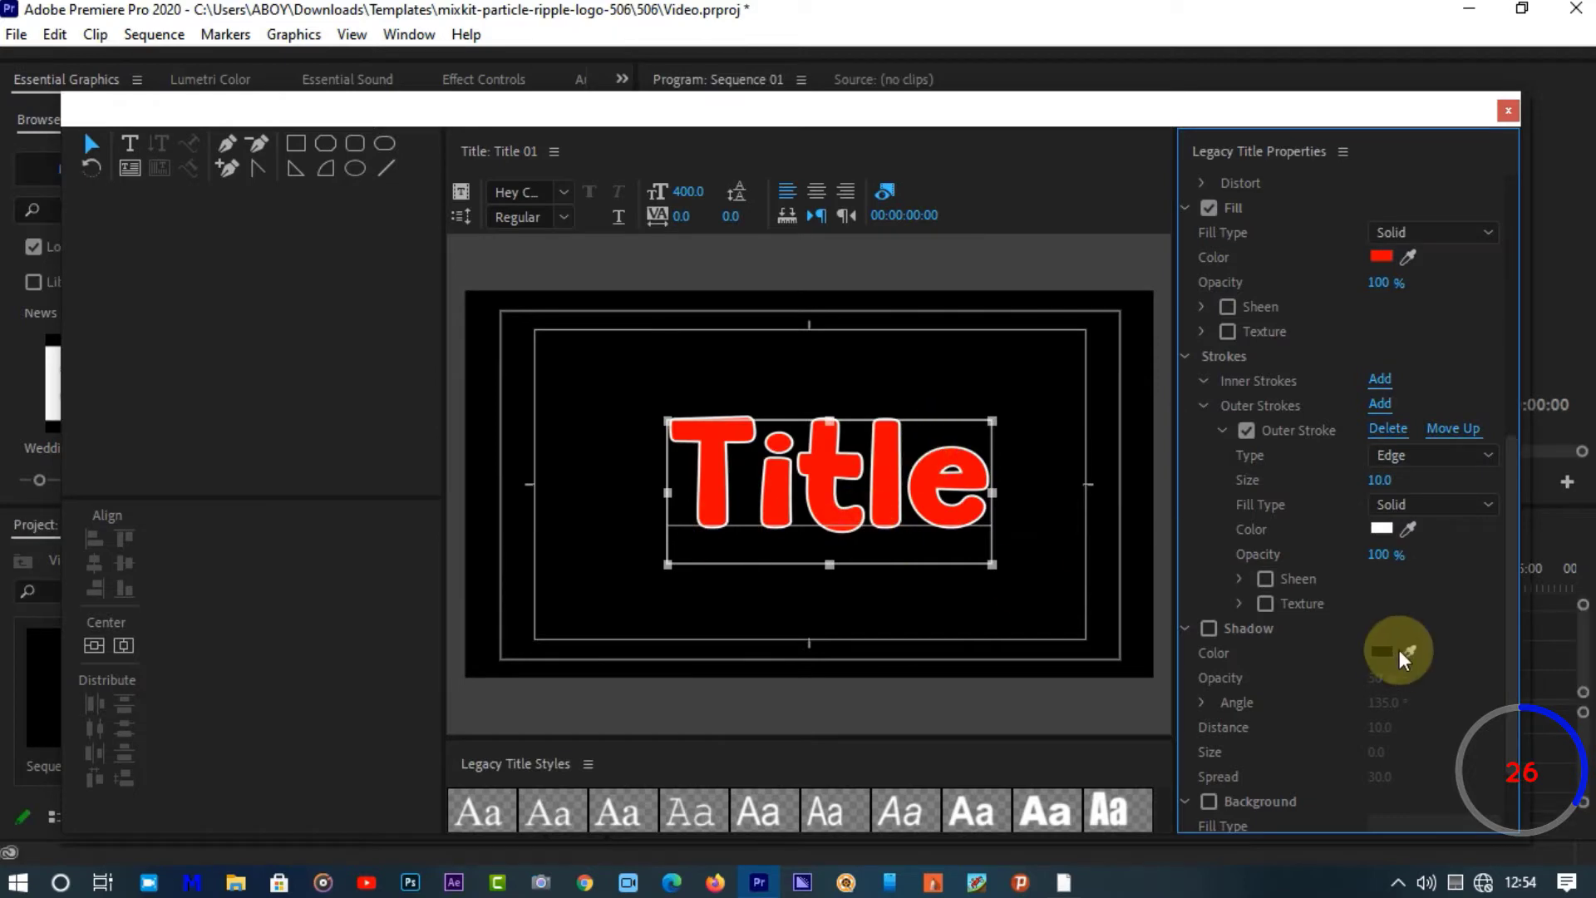
{"action": "mouse_move", "coordinate": [1374, 565]}
{"action": "left_mouse_down"}
{"action": "mouse_move", "coordinate": [1289, 565]}
{"action": "mouse_move", "coordinate": [1393, 553]}
{"action": "left_mouse_up"}
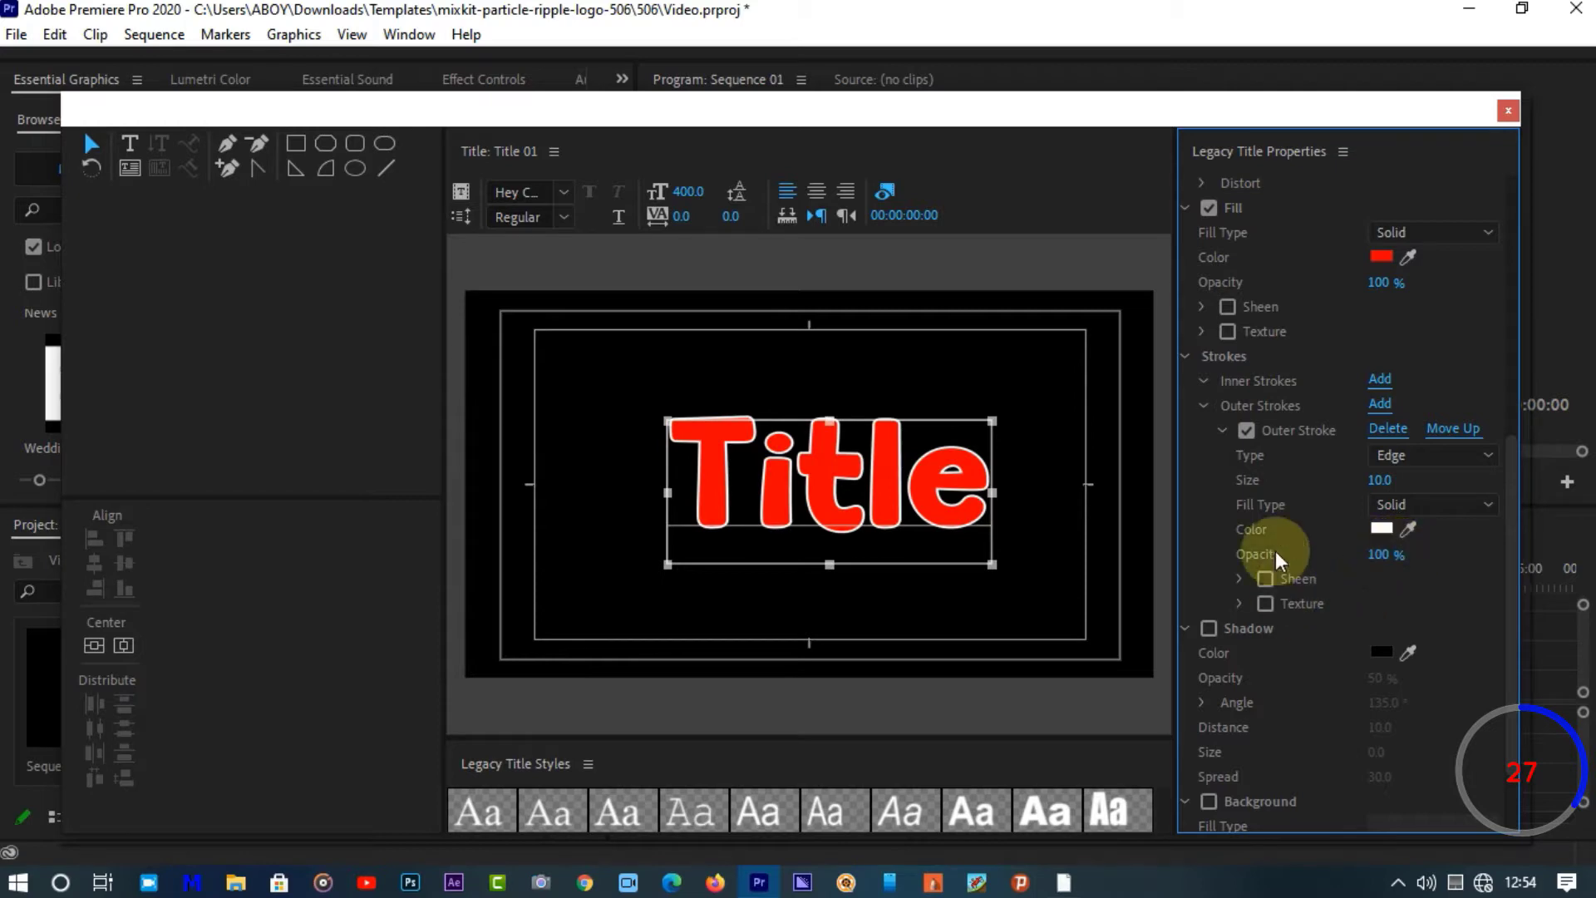
Thicken the title's white outer stroke to a size of 17
{"action": "left_click_drag", "start_coordinate": [1394, 491], "coordinate": [1462, 490]}
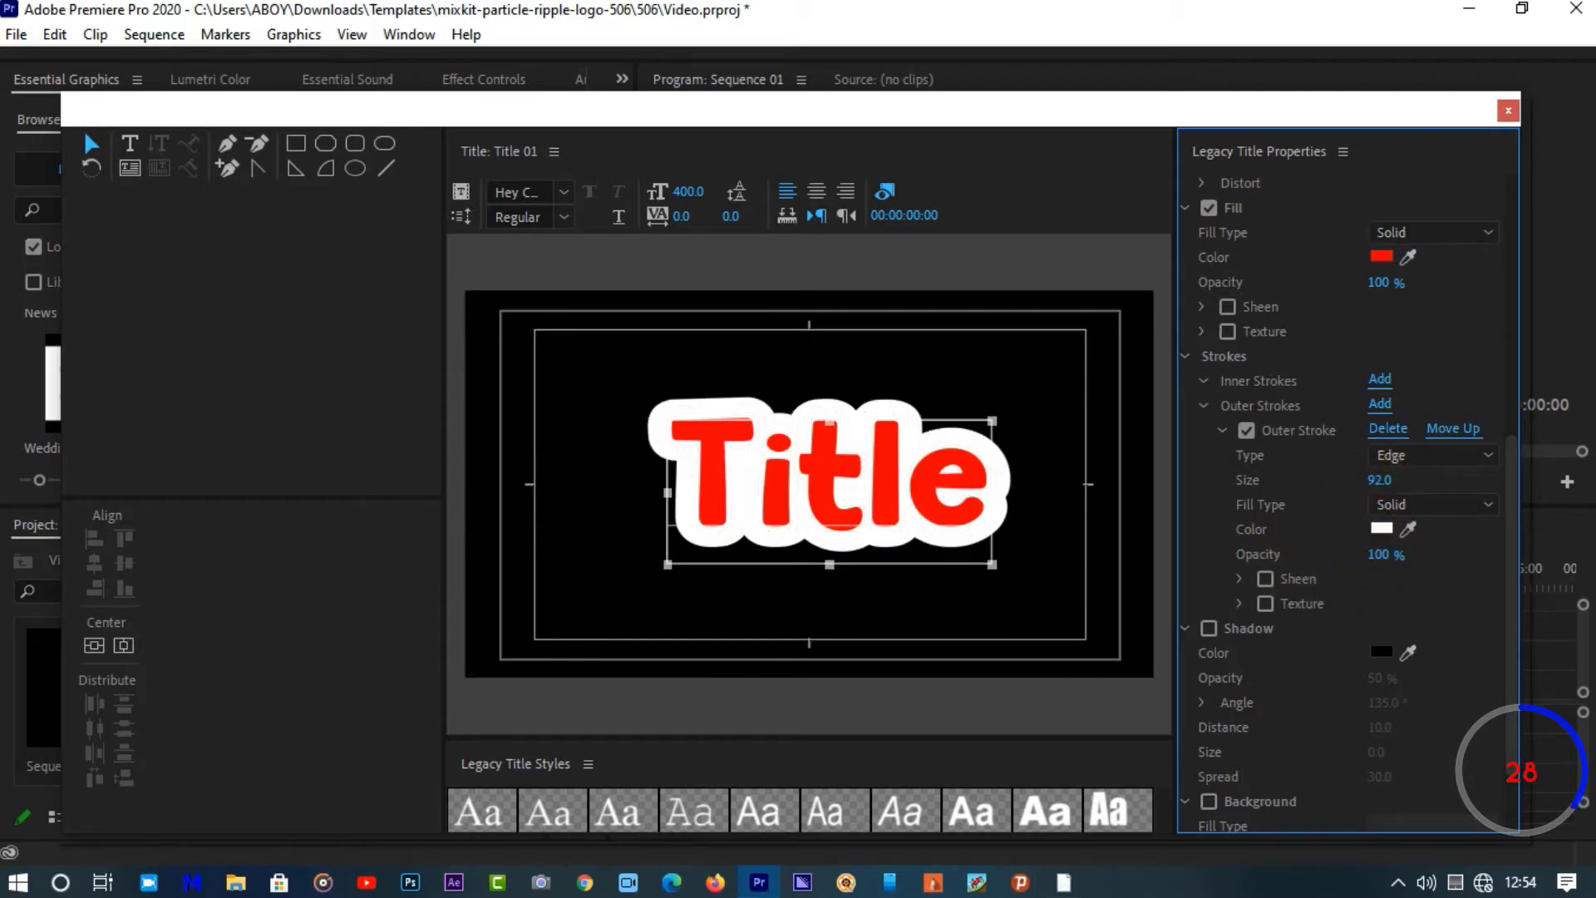
{"action": "mouse_move", "coordinate": [1383, 480]}
{"action": "left_mouse_down"}
{"action": "mouse_move", "coordinate": [1305, 480]}
{"action": "mouse_move", "coordinate": [1389, 480]}
{"action": "left_mouse_up"}
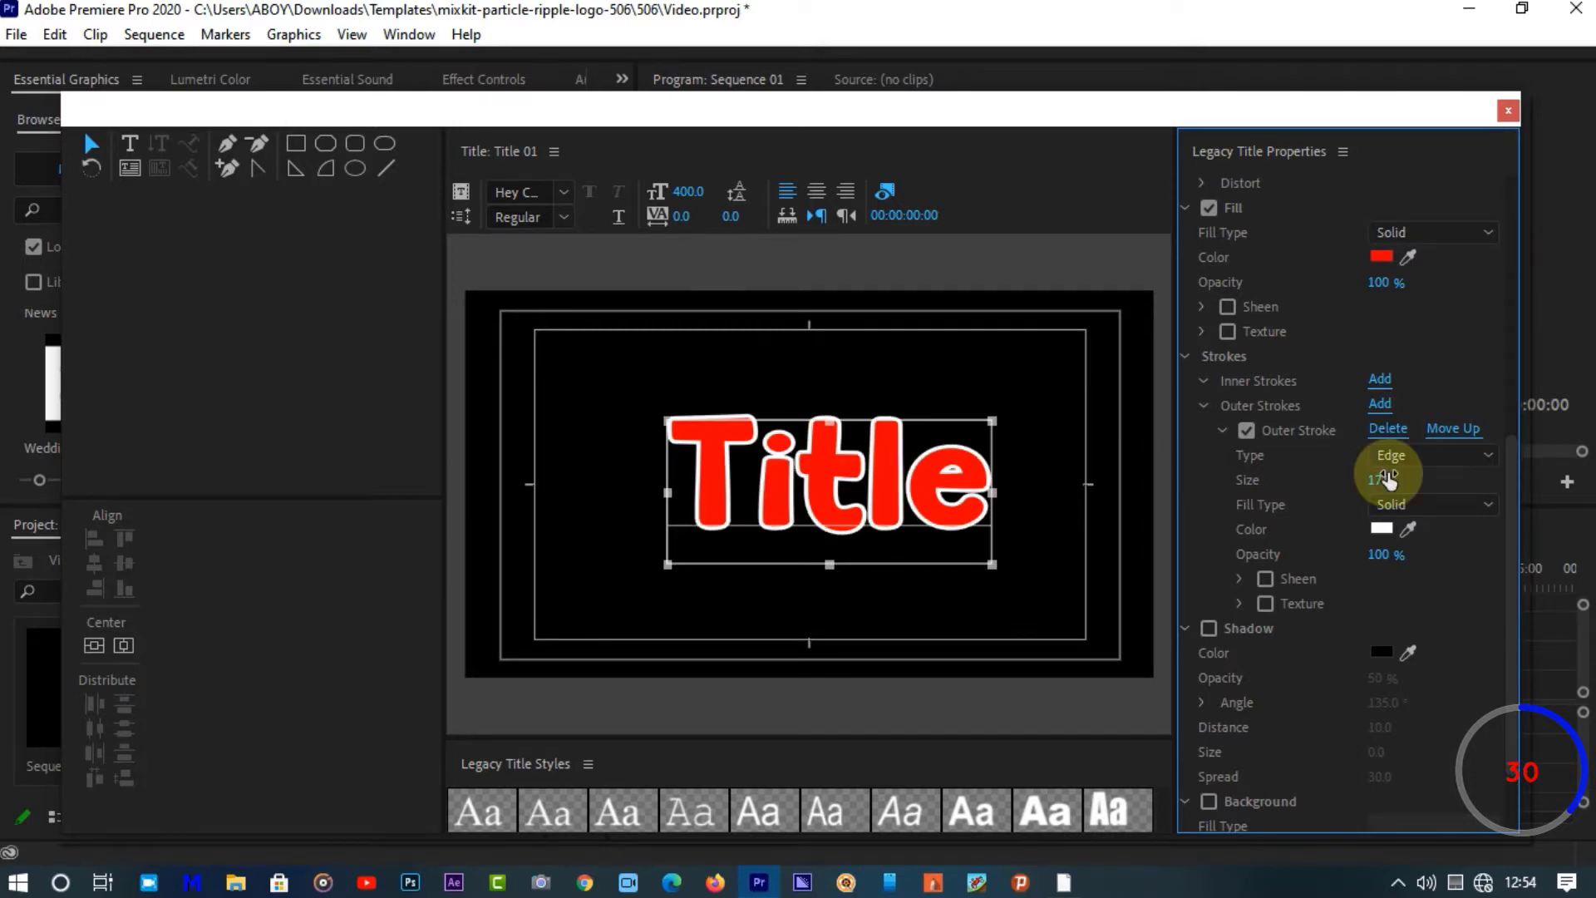
Turn on the title's shadow and color it, trying white (FFFFFF) and settling on green (00FF12)
{"action": "scroll", "coordinate": [1325, 573], "scroll_direction": "down", "scroll_amount": 1}
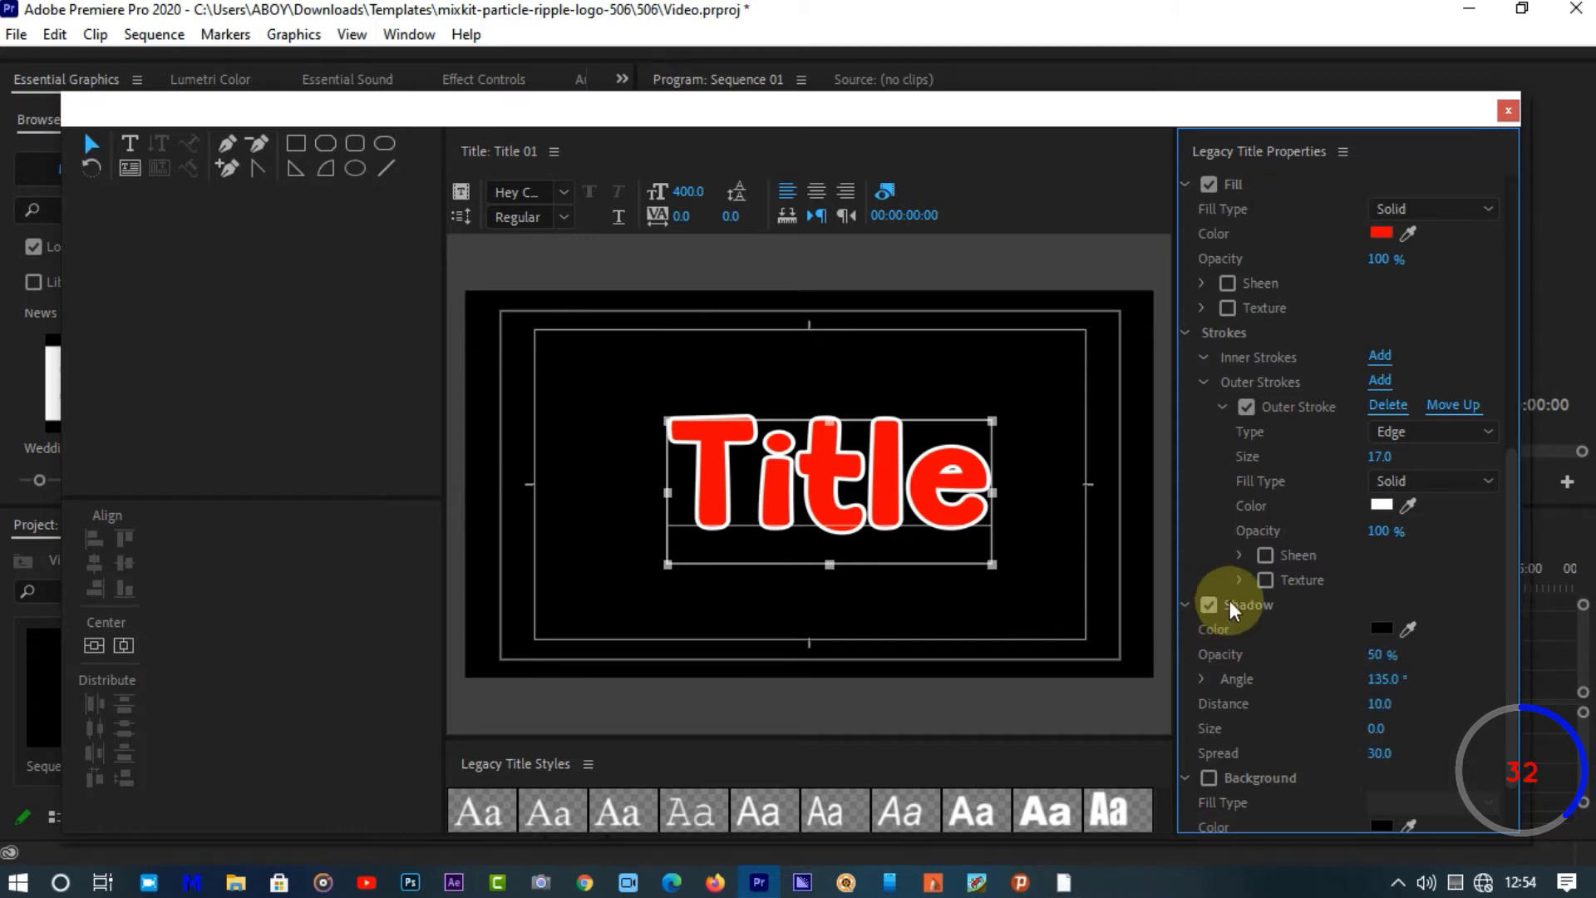
{"action": "left_click", "coordinate": [1382, 629]}
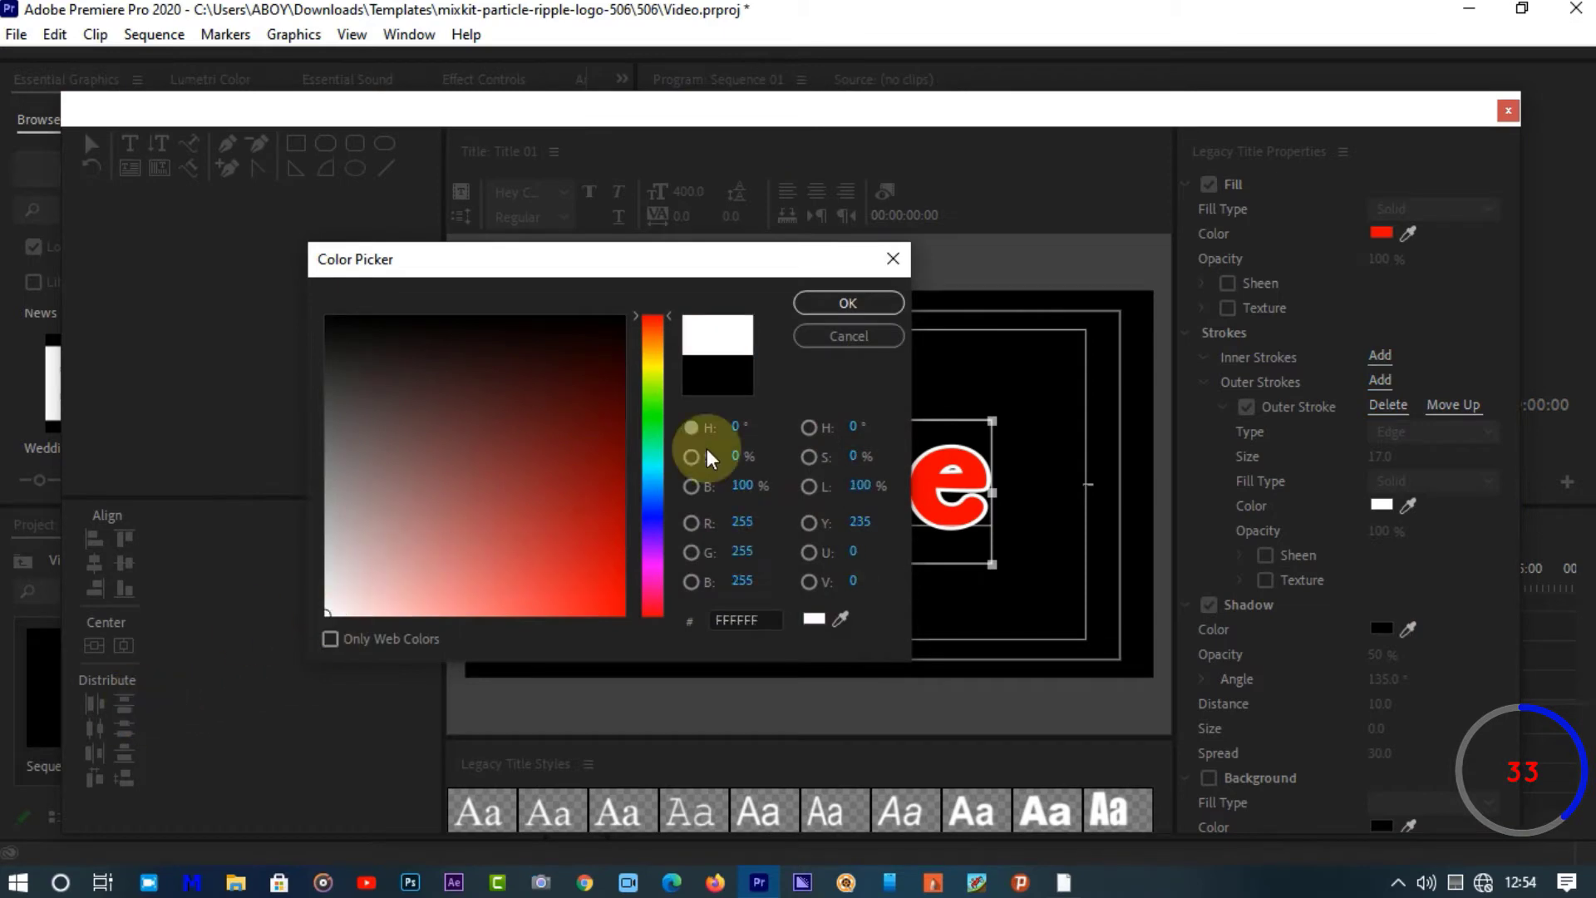
{"action": "left_click", "coordinate": [881, 301]}
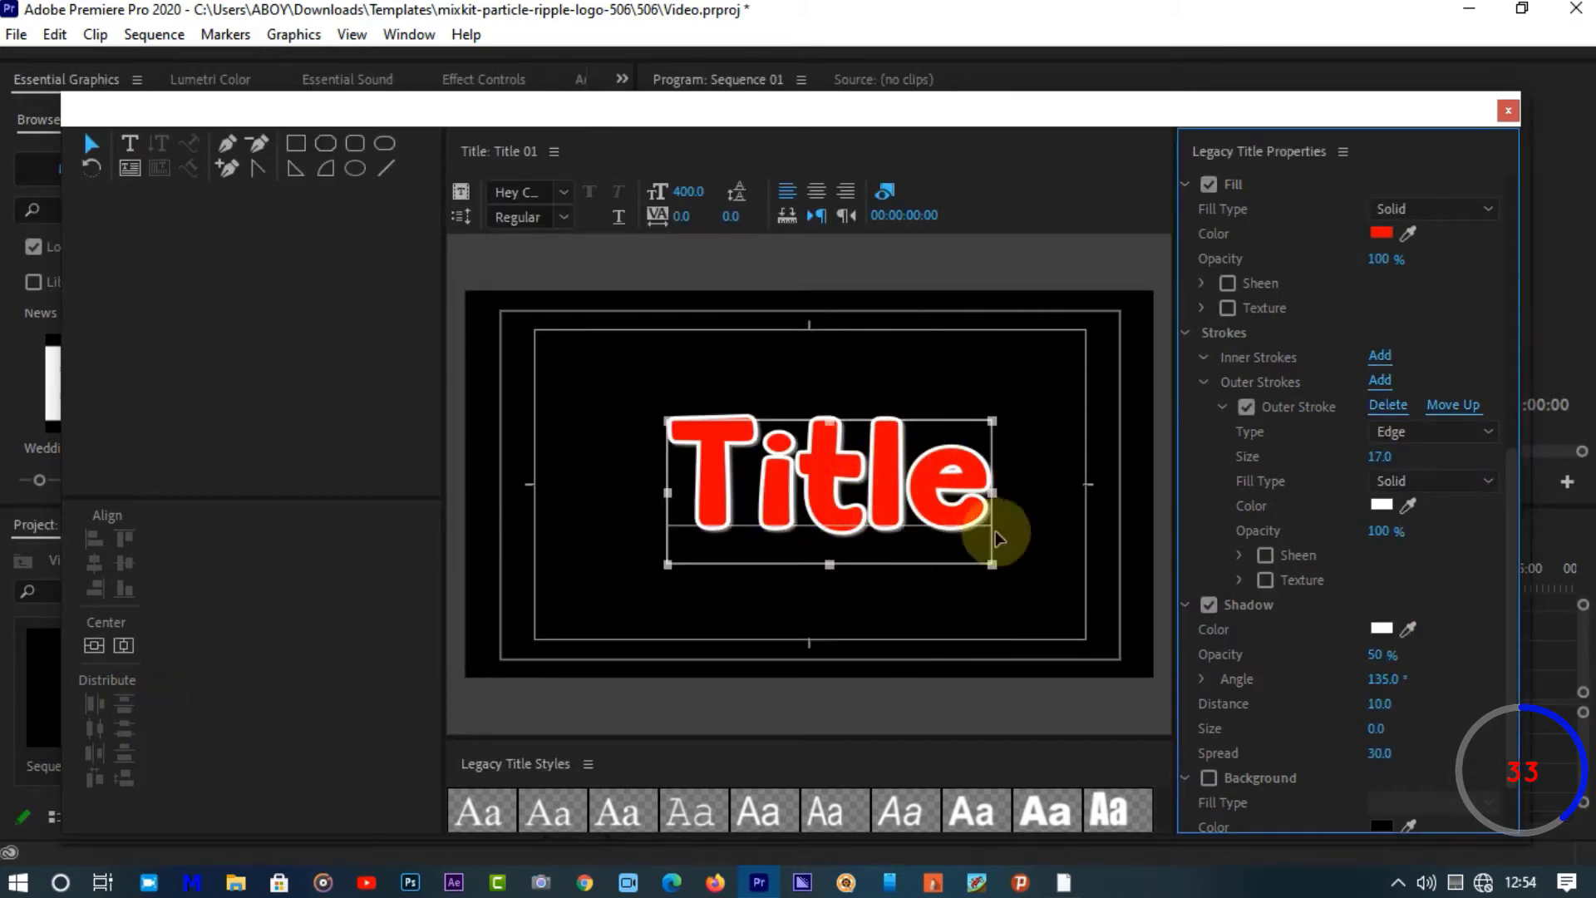
{"action": "left_click", "coordinate": [1381, 629]}
{"action": "left_click_drag", "start_coordinate": [651, 497], "coordinate": [652, 421]}
{"action": "left_click_drag", "start_coordinate": [570, 510], "coordinate": [677, 688]}
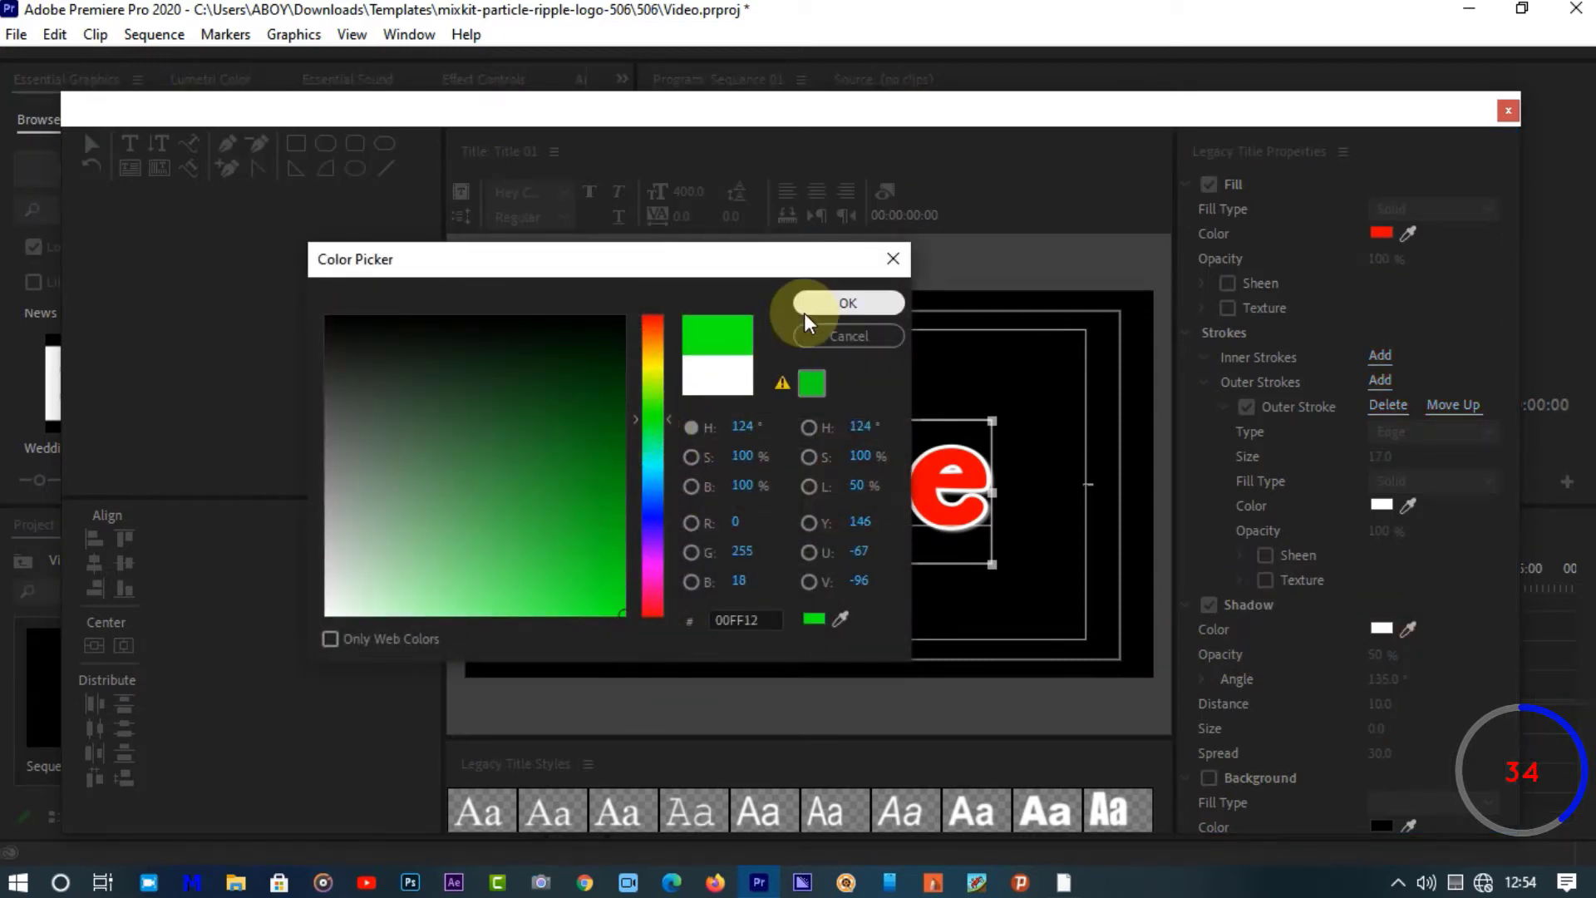
{"action": "left_click", "coordinate": [848, 303]}
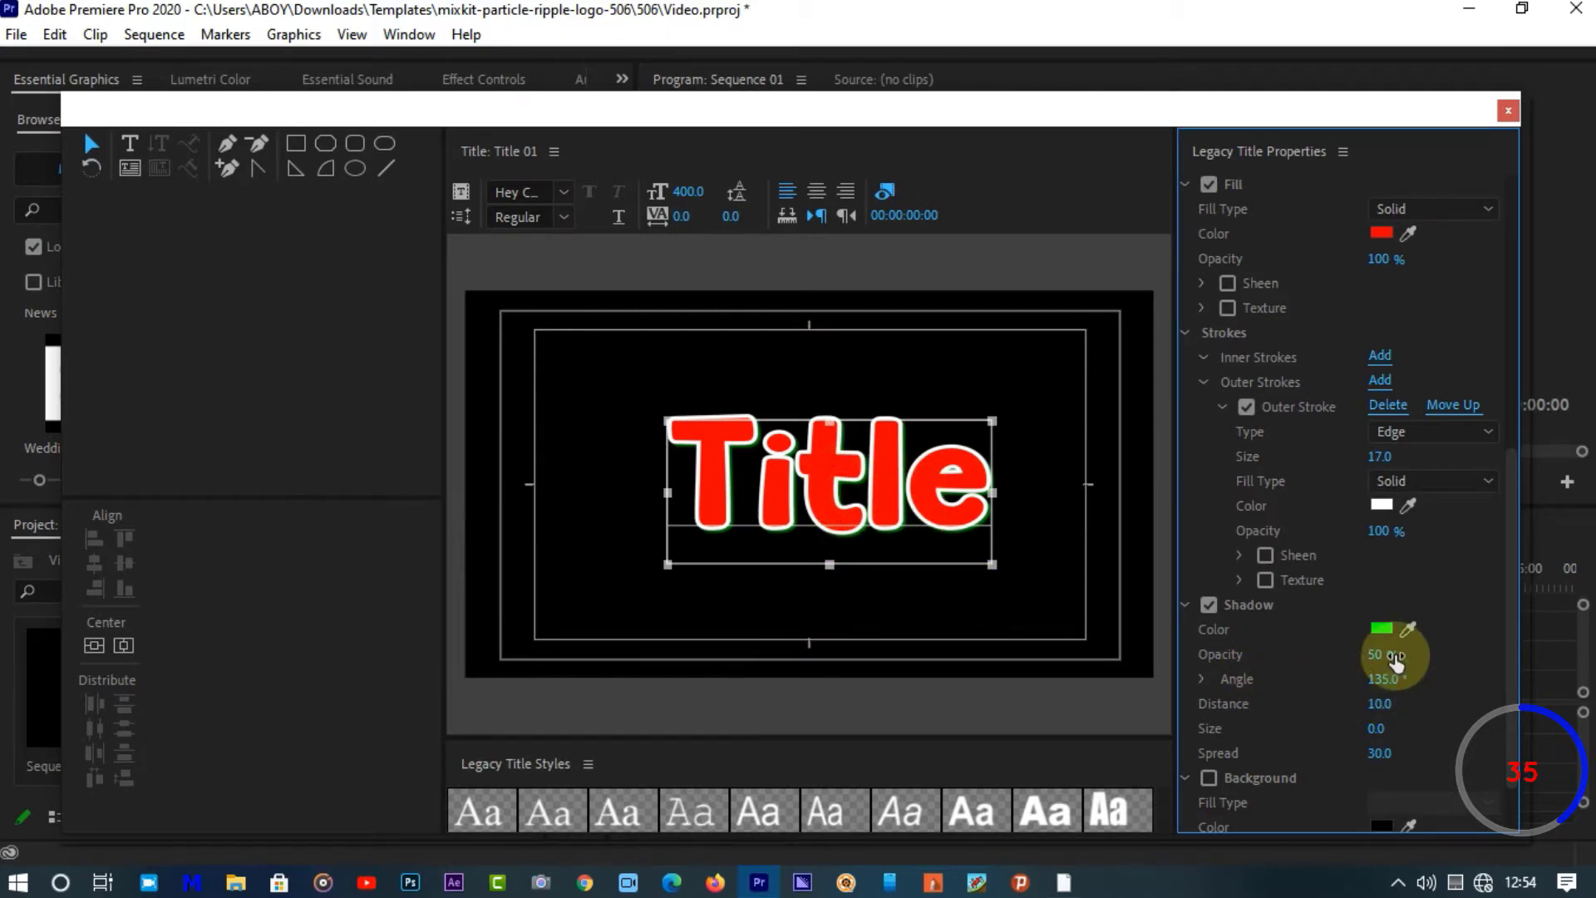
Adjust the title's shadow to 46% opacity, distance 48, size 39 and spread 99
{"action": "left_click_drag", "start_coordinate": [1387, 654], "coordinate": [1396, 654]}
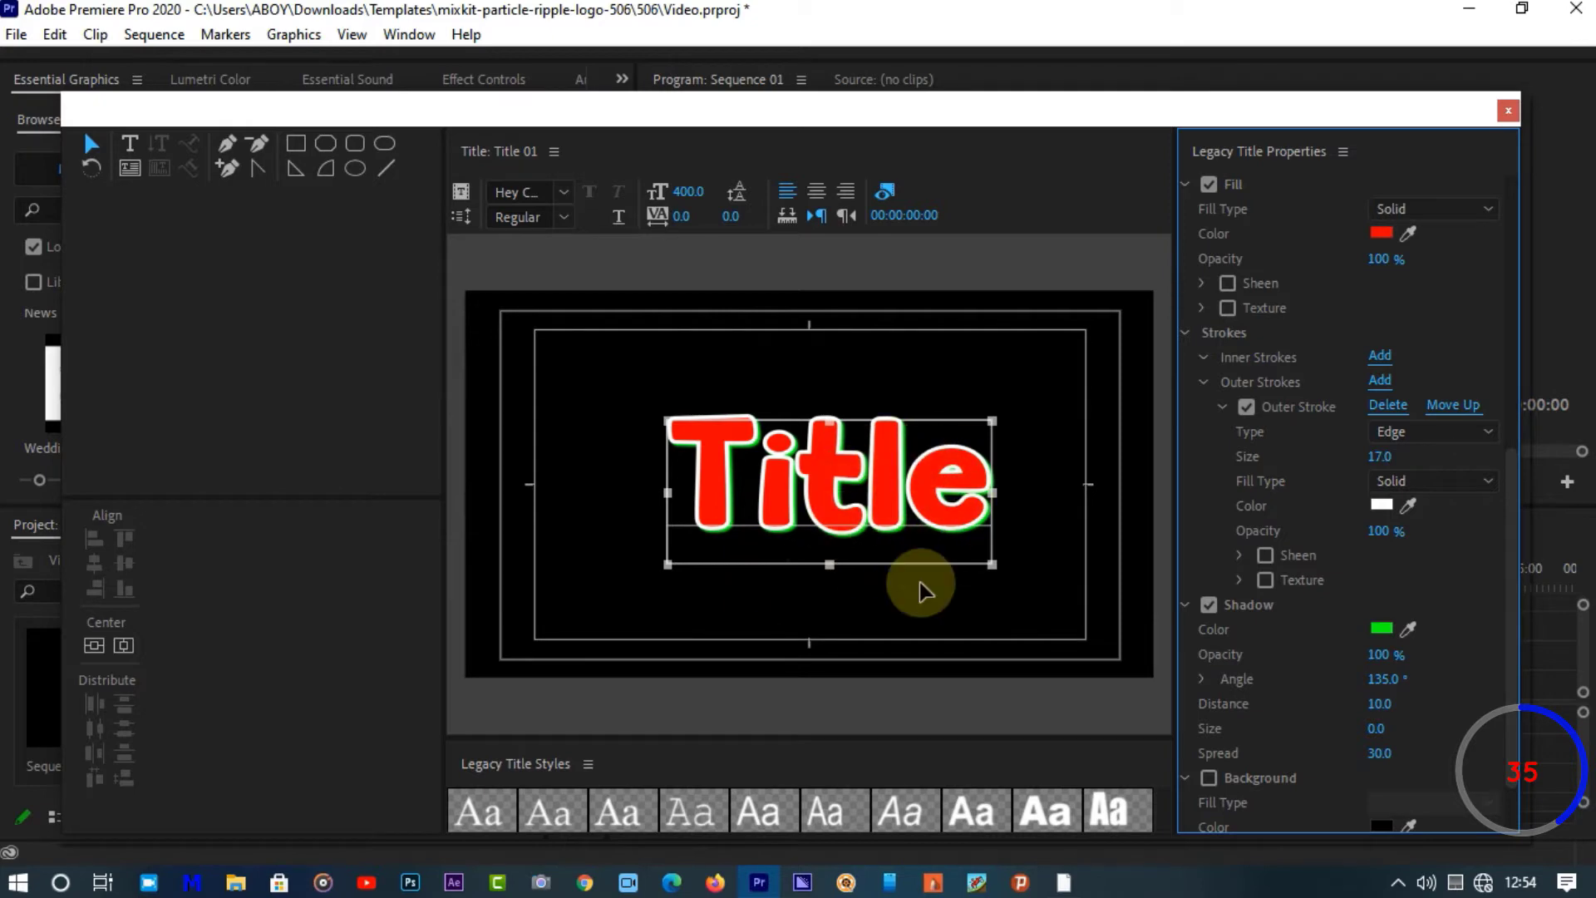
{"action": "left_click_drag", "start_coordinate": [1379, 703], "coordinate": [1368, 654]}
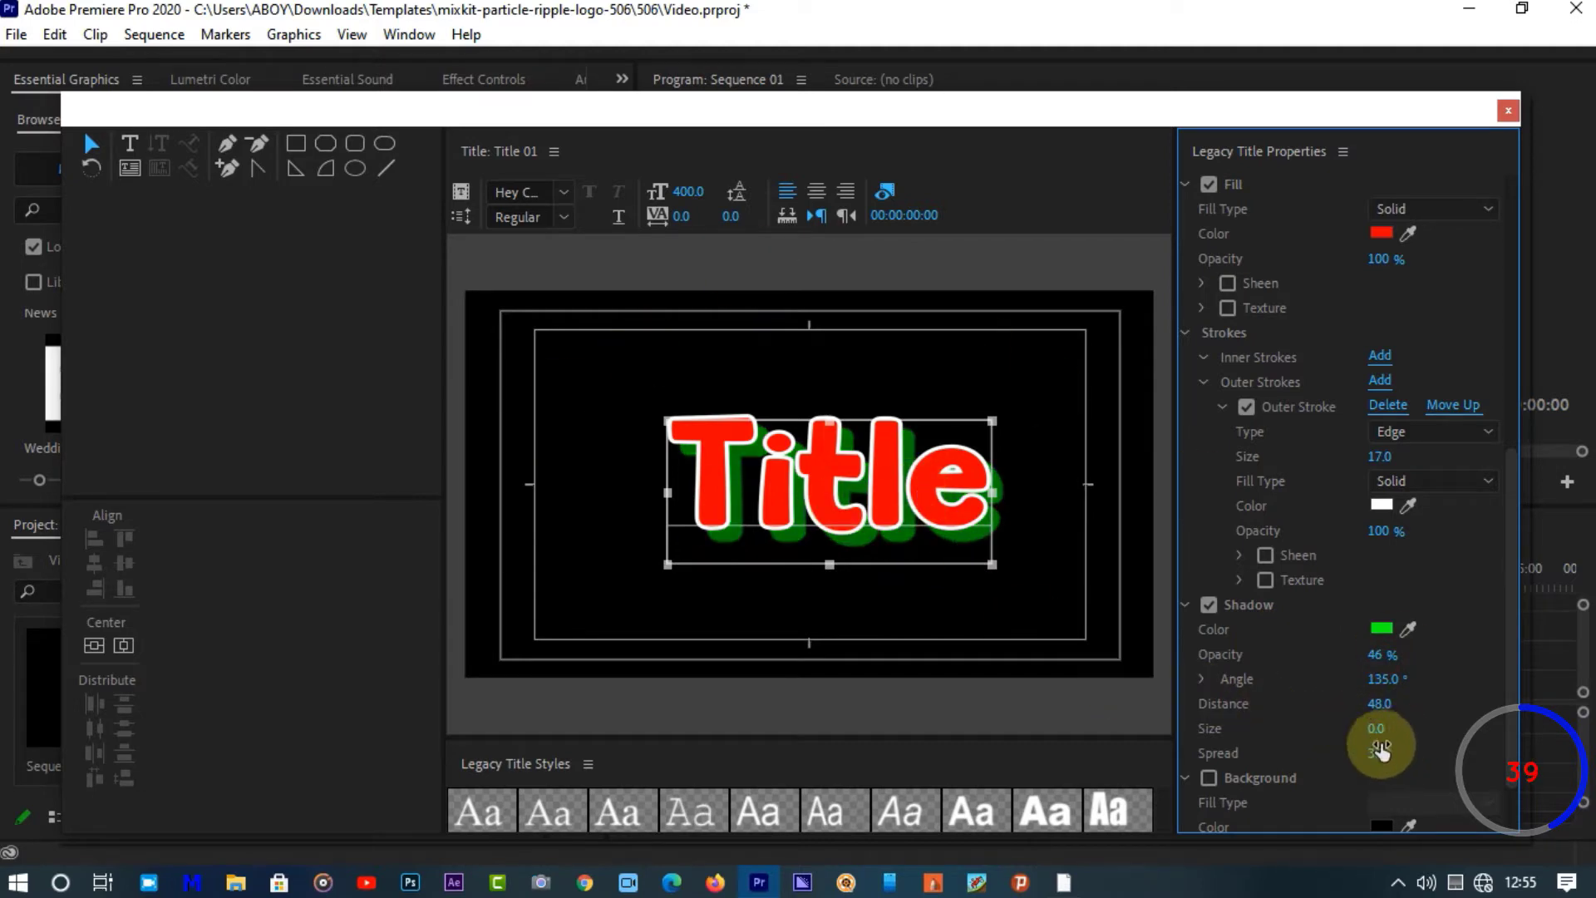
{"action": "mouse_move", "coordinate": [1379, 728]}
{"action": "left_mouse_down"}
{"action": "mouse_move", "coordinate": [1446, 728]}
{"action": "mouse_move", "coordinate": [1400, 728]}
{"action": "left_mouse_up"}
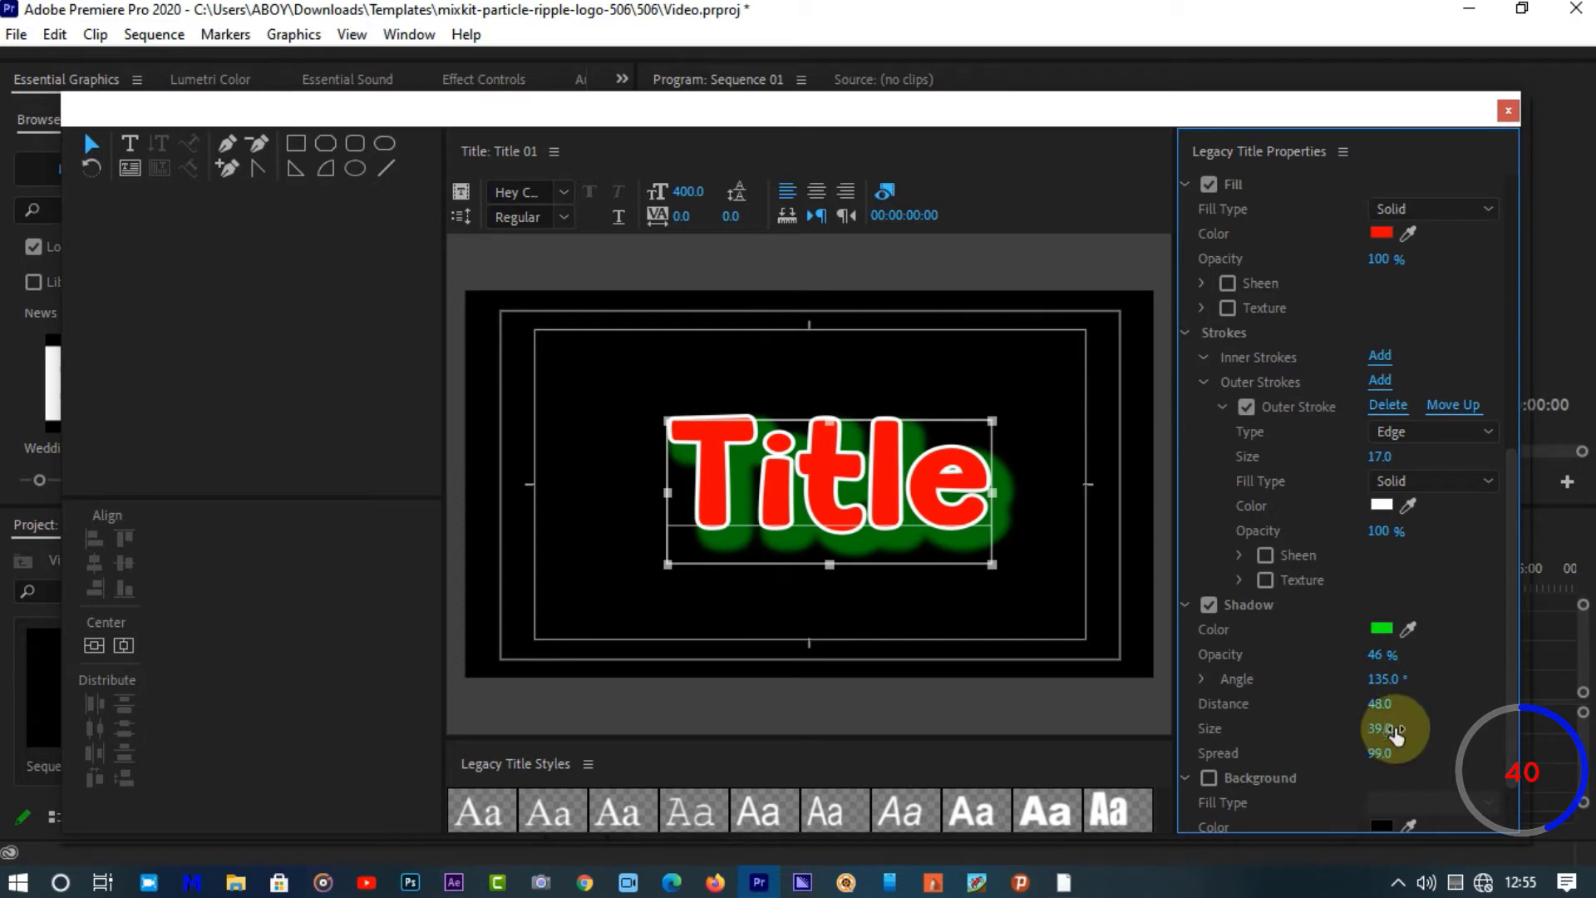
Try a shadow angle of -14° on the title, and turn the shadow off
{"action": "left_click", "coordinate": [1382, 679]}
{"action": "type", "text": "43"}
{"action": "key", "text": "Return"}
{"action": "mouse_move", "coordinate": [1383, 678]}
{"action": "left_mouse_down"}
{"action": "mouse_move", "coordinate": [1125, 678]}
{"action": "mouse_move", "coordinate": [1389, 676]}
{"action": "left_mouse_up"}
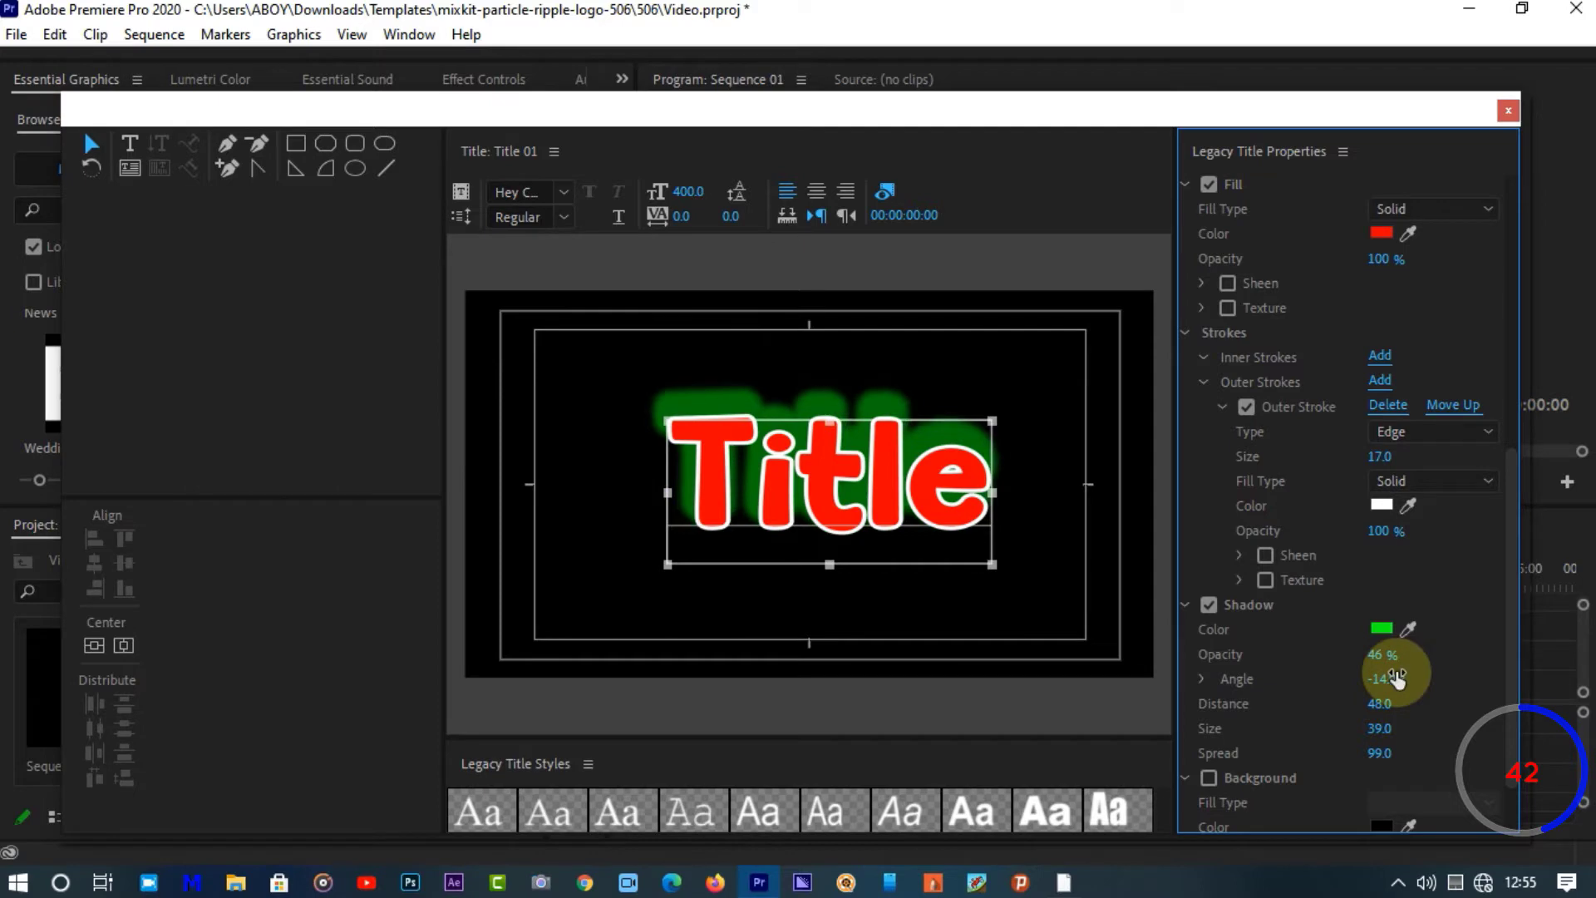
{"action": "left_click", "coordinate": [1209, 605]}
Enable a solid background for the title in dark purple (2E0A6A) at 100% opacity, after trying a lower opacity
{"action": "scroll", "coordinate": [1214, 614], "scroll_direction": "down", "scroll_amount": 1}
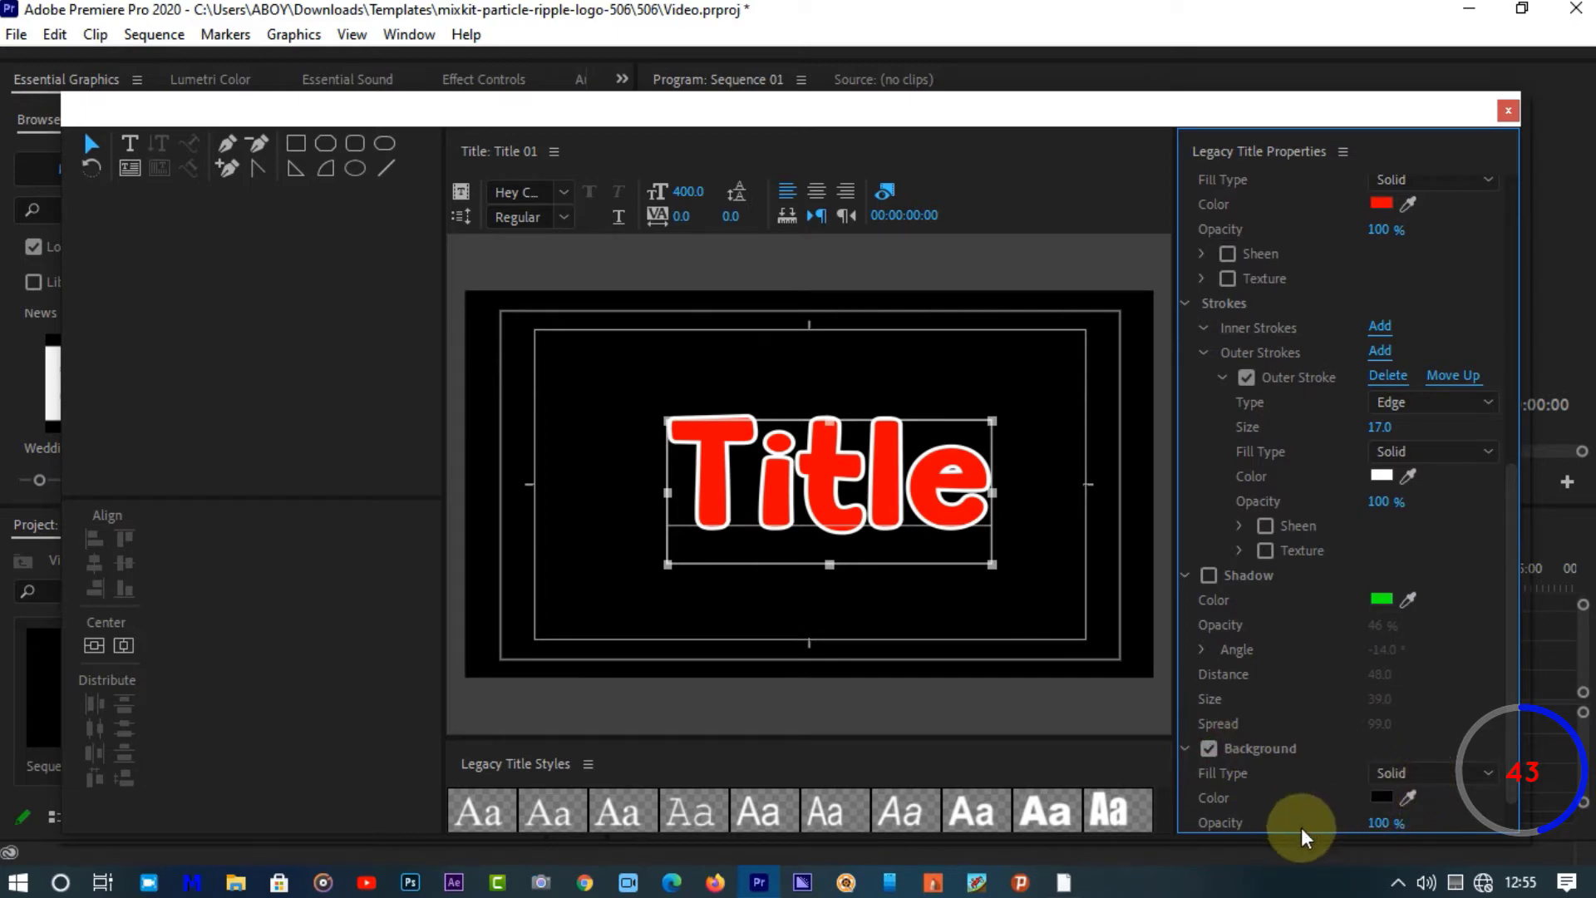
{"action": "left_click", "coordinate": [1381, 799]}
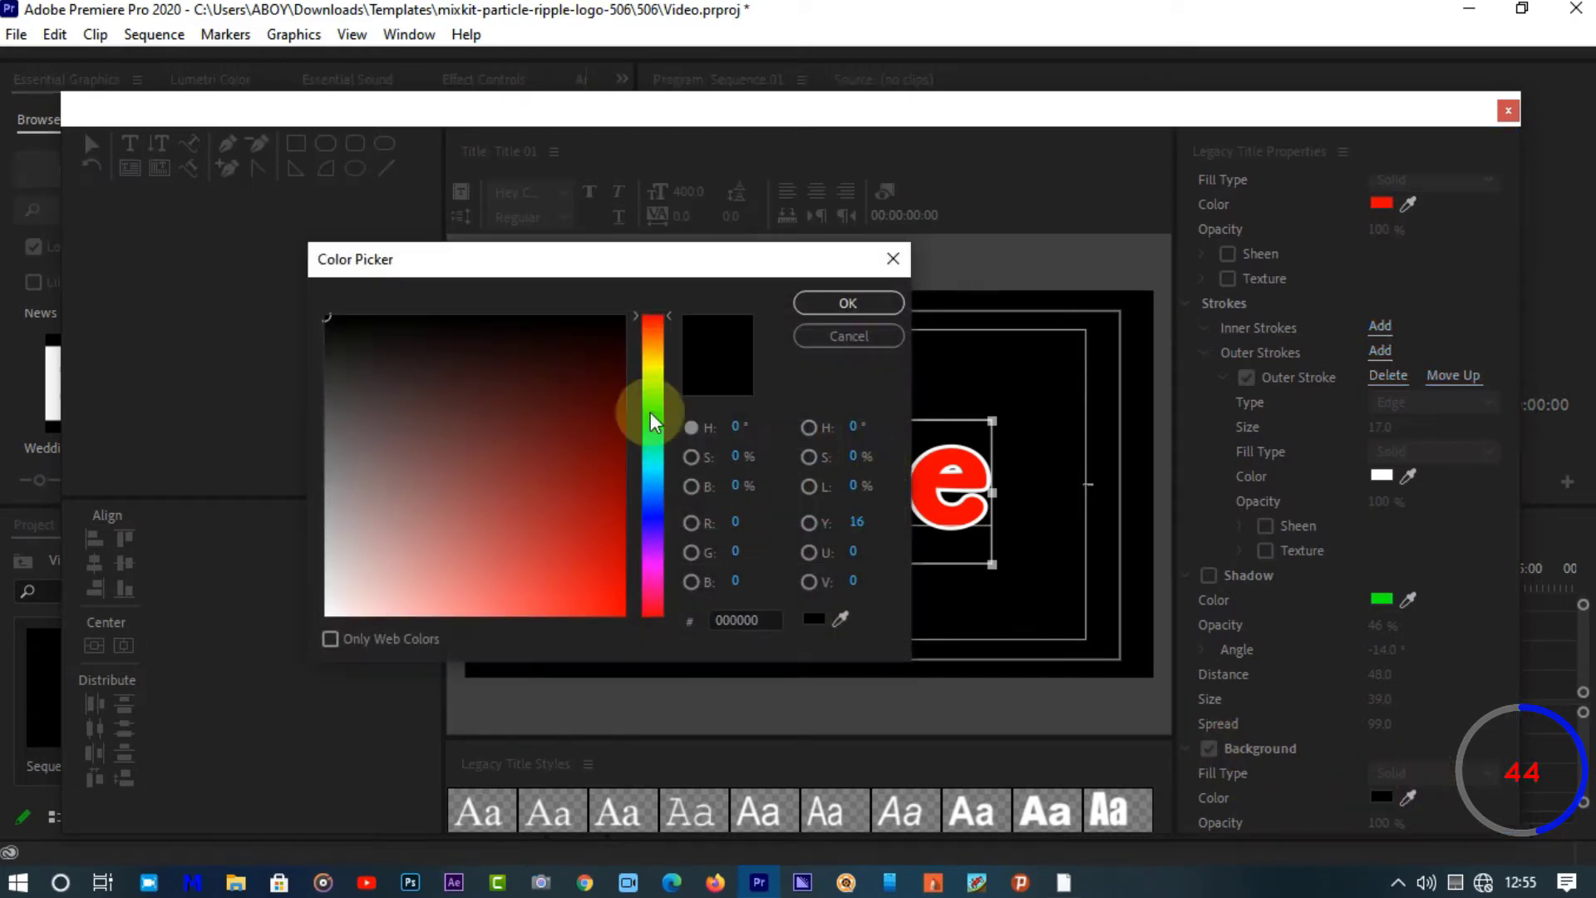
{"action": "left_click", "coordinate": [656, 534]}
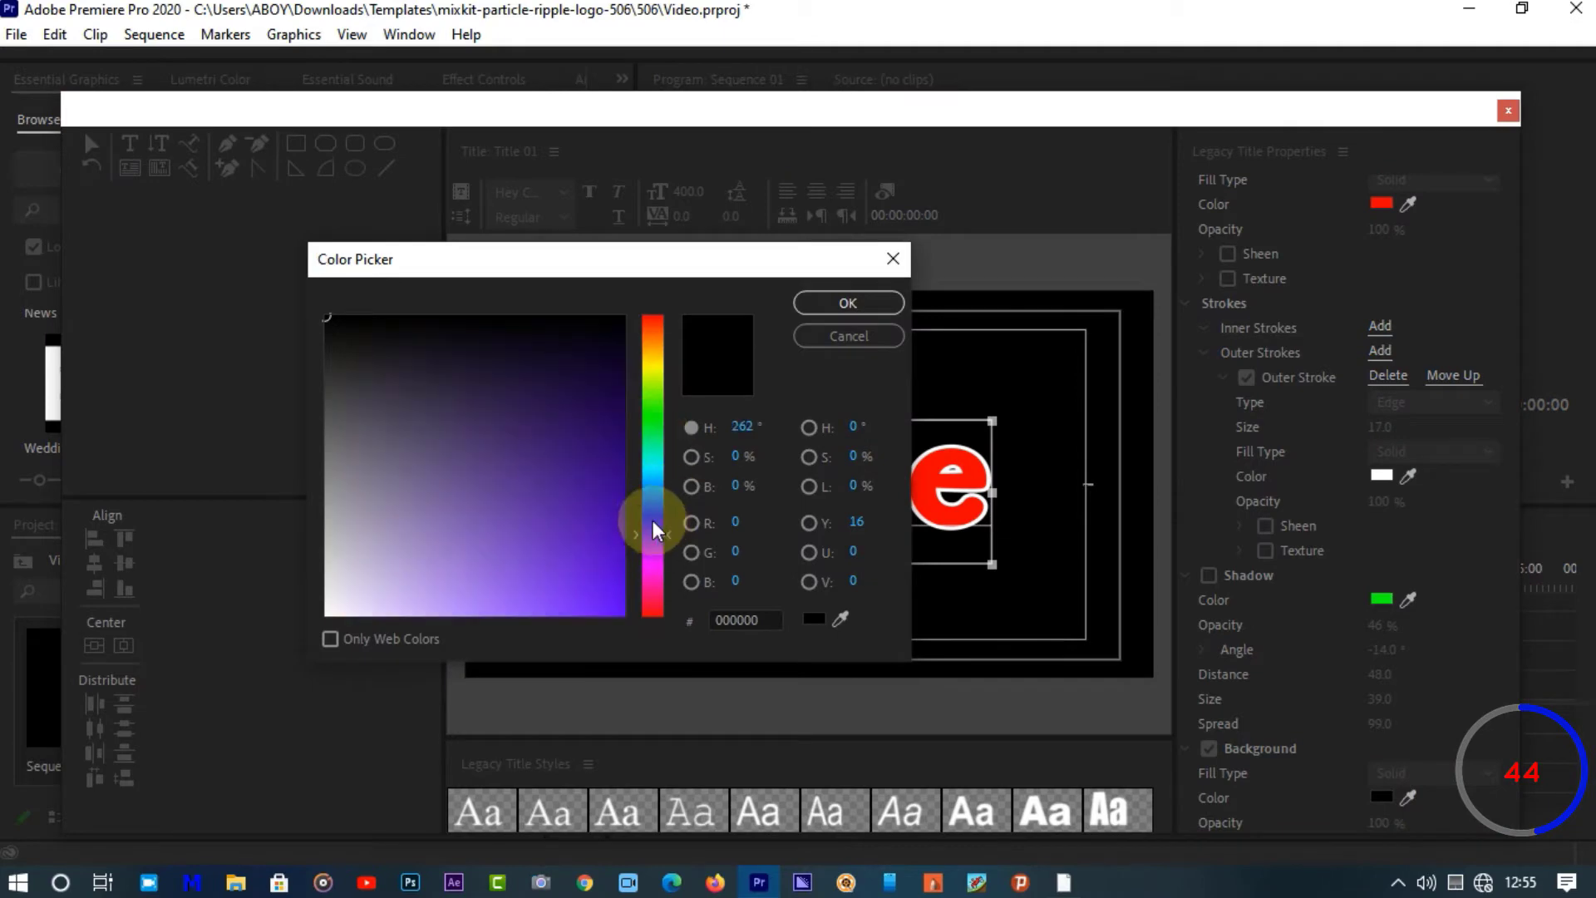
{"action": "left_click", "coordinate": [595, 439]}
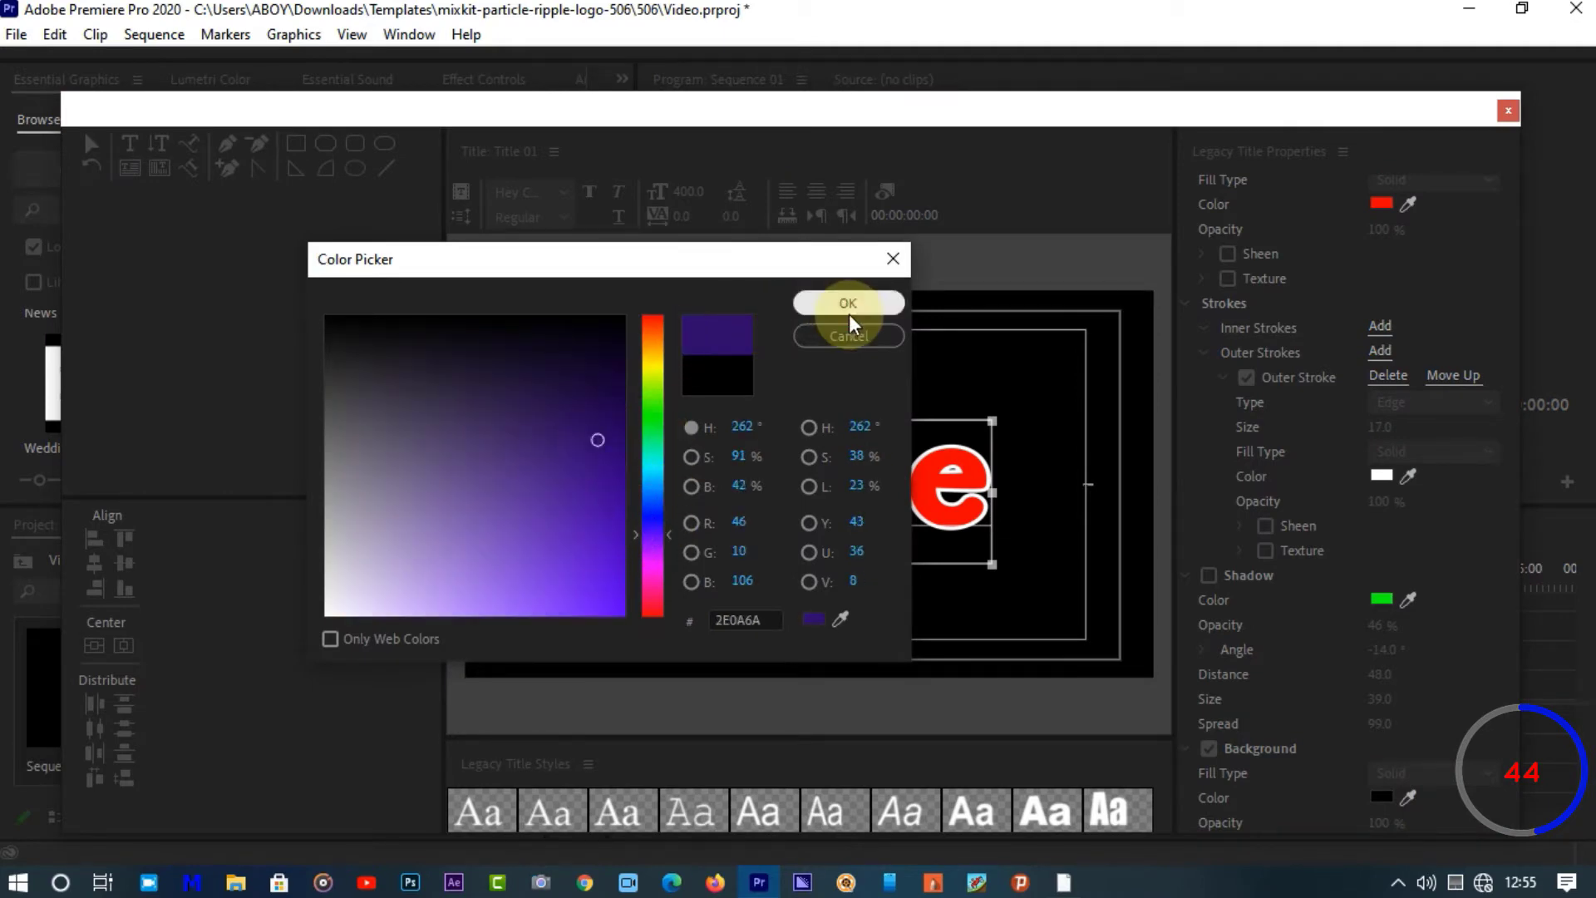
{"action": "left_click", "coordinate": [848, 303]}
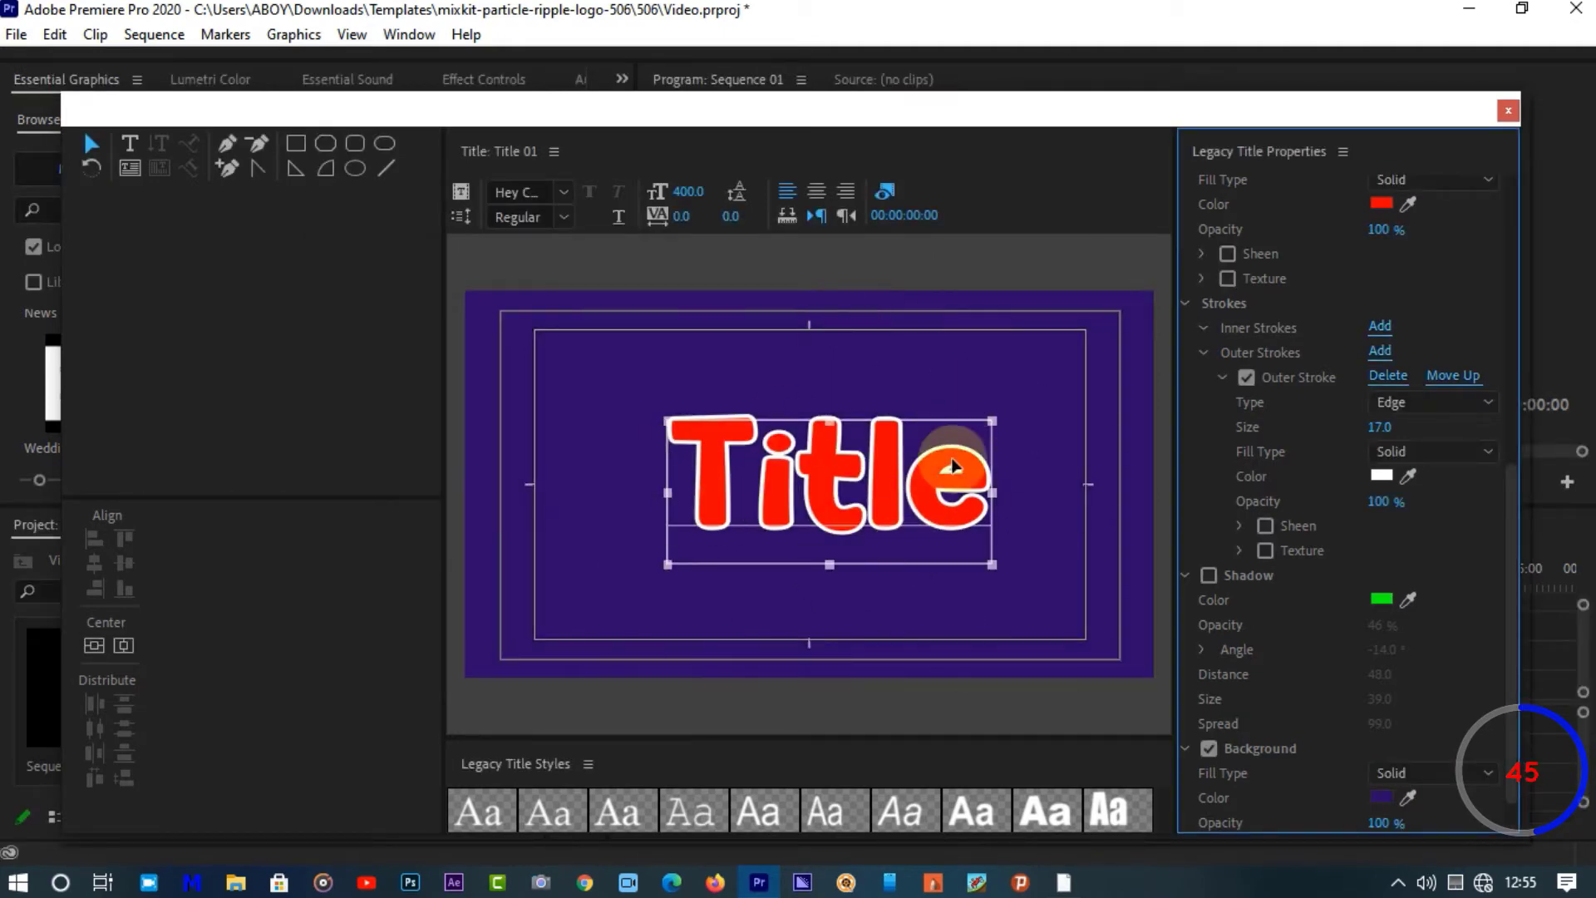
{"action": "scroll", "coordinate": [1364, 665], "scroll_direction": "down", "scroll_amount": 2}
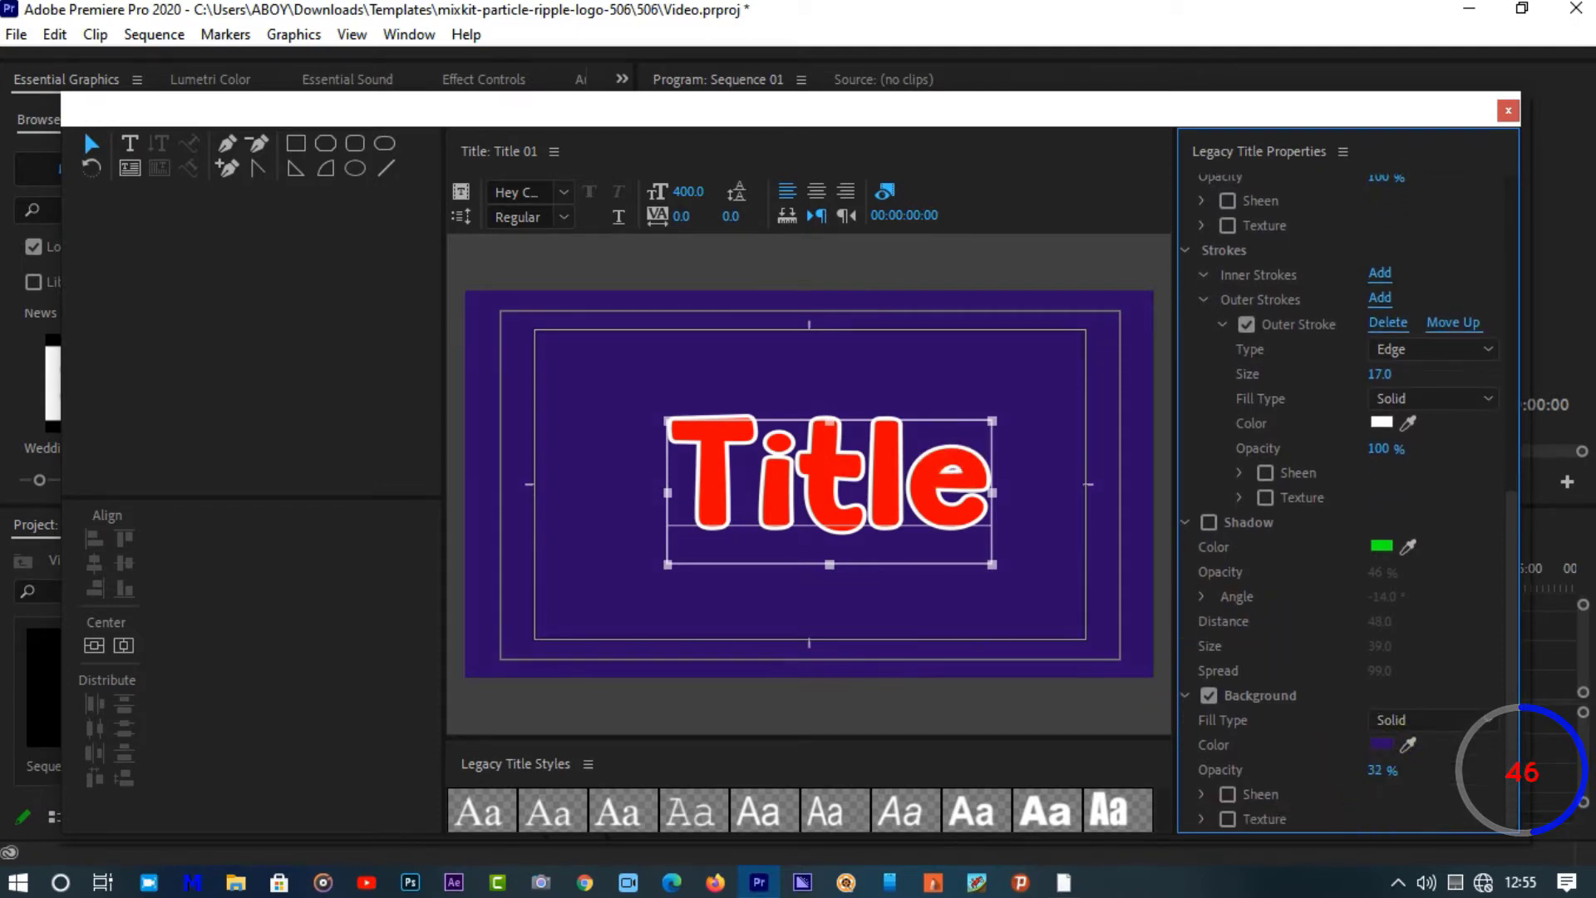
{"action": "mouse_move", "coordinate": [1376, 769]}
{"action": "left_mouse_down"}
{"action": "mouse_move", "coordinate": [1349, 770]}
{"action": "mouse_move", "coordinate": [1394, 768]}
{"action": "left_mouse_up"}
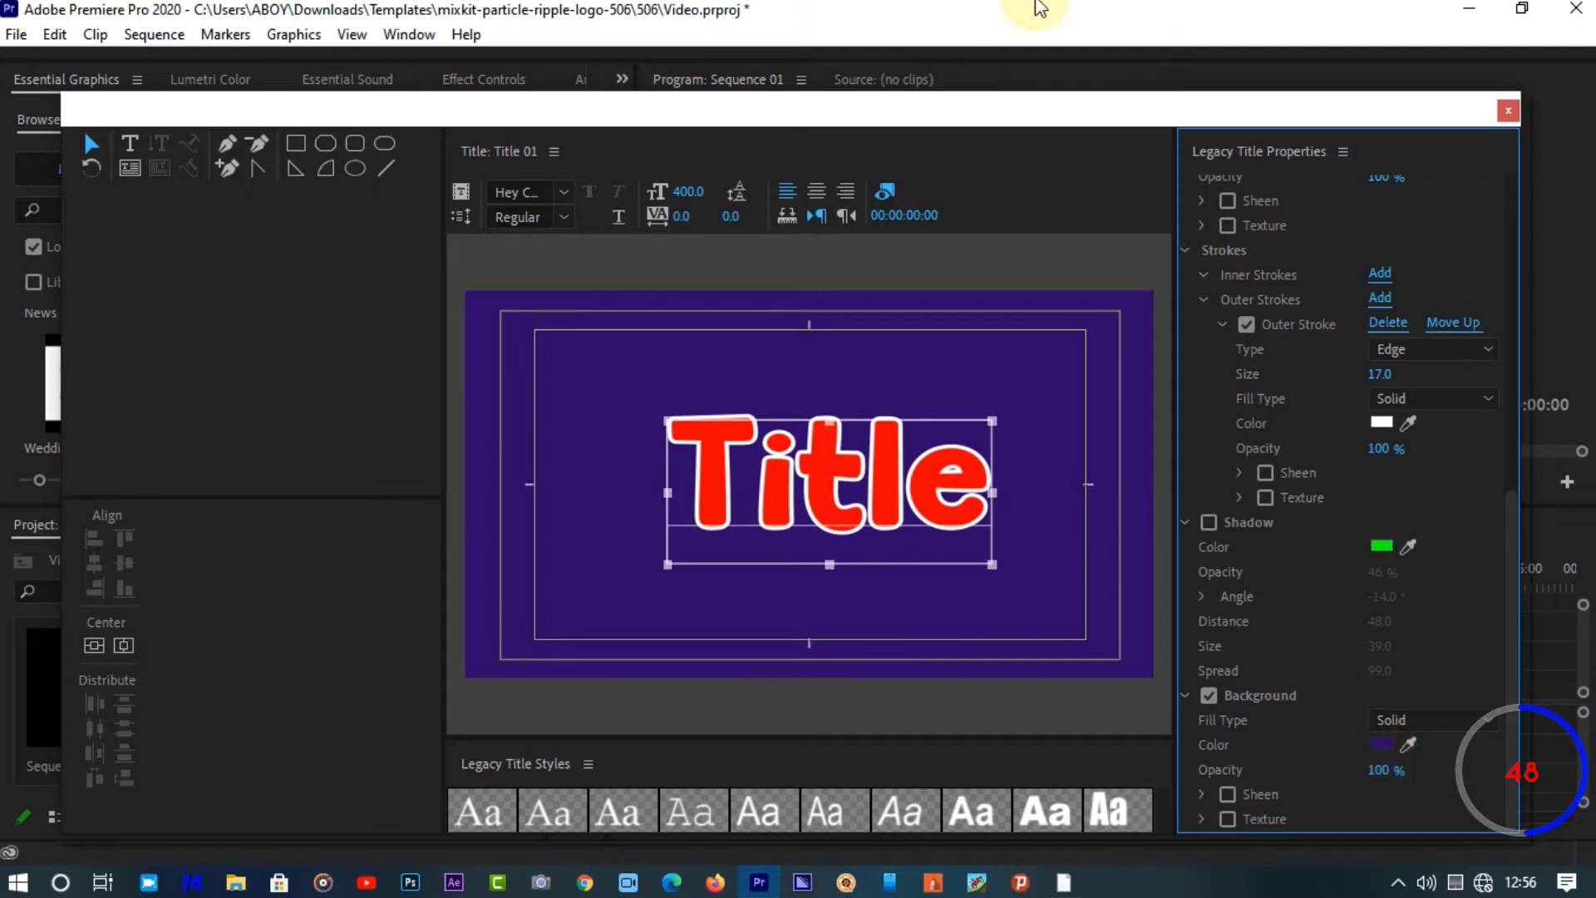
Close the title editor and place Title 01 at the start of video track V1, spanning about 16 seconds
{"action": "left_click", "coordinate": [1508, 110]}
{"action": "left_click_drag", "start_coordinate": [375, 731], "coordinate": [981, 670]}
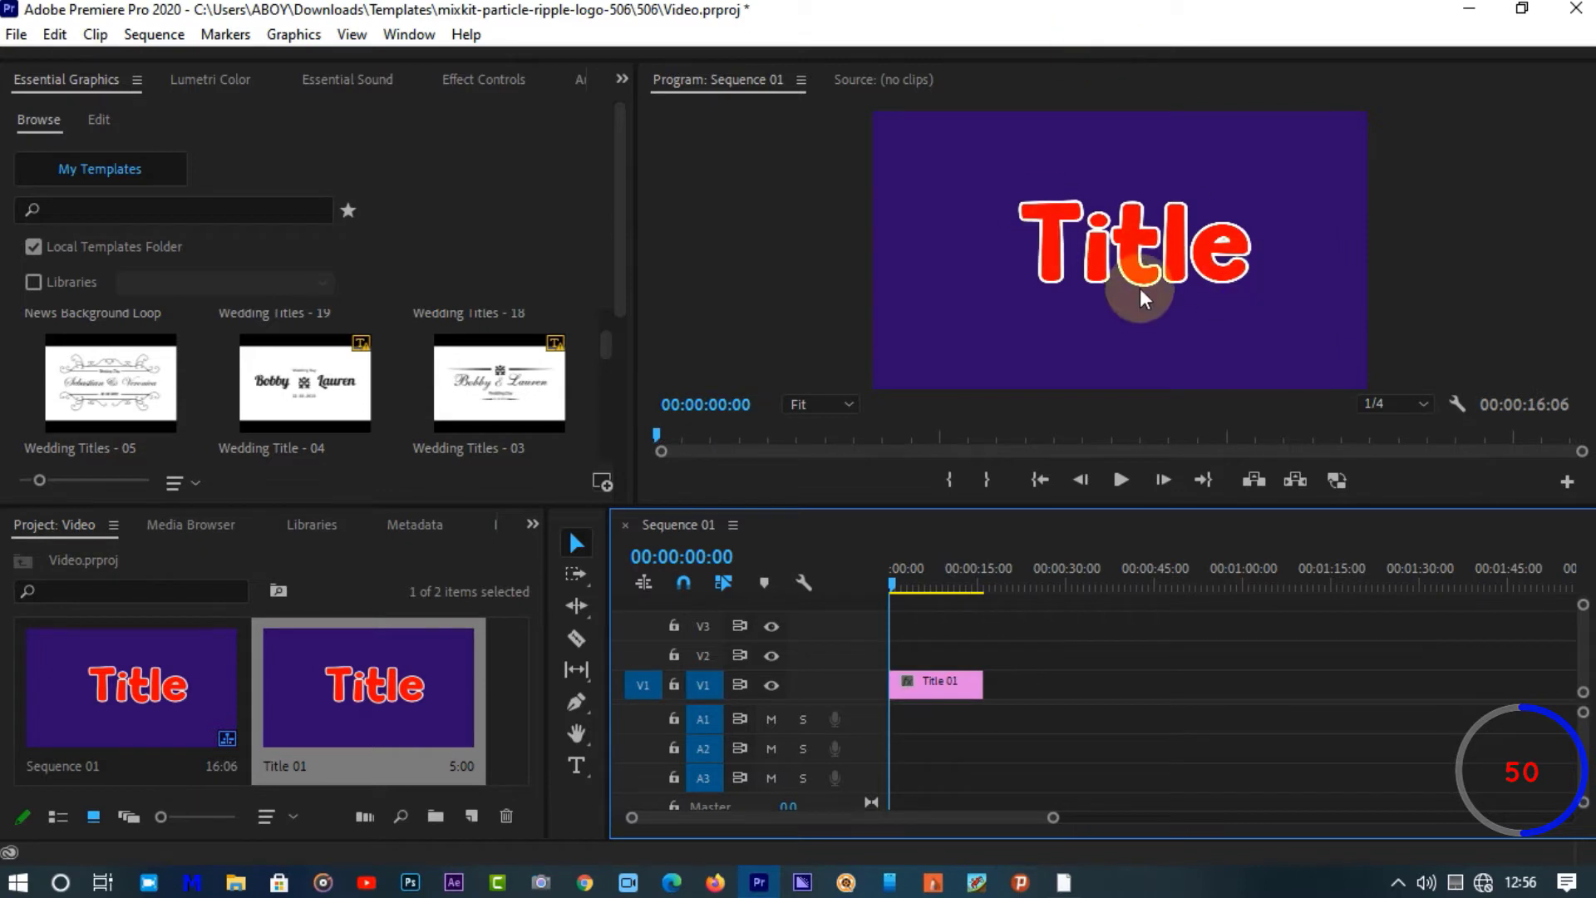
Select the Title 01 clip in the timeline and review its motion and opacity effect settings
{"action": "left_click", "coordinate": [956, 688]}
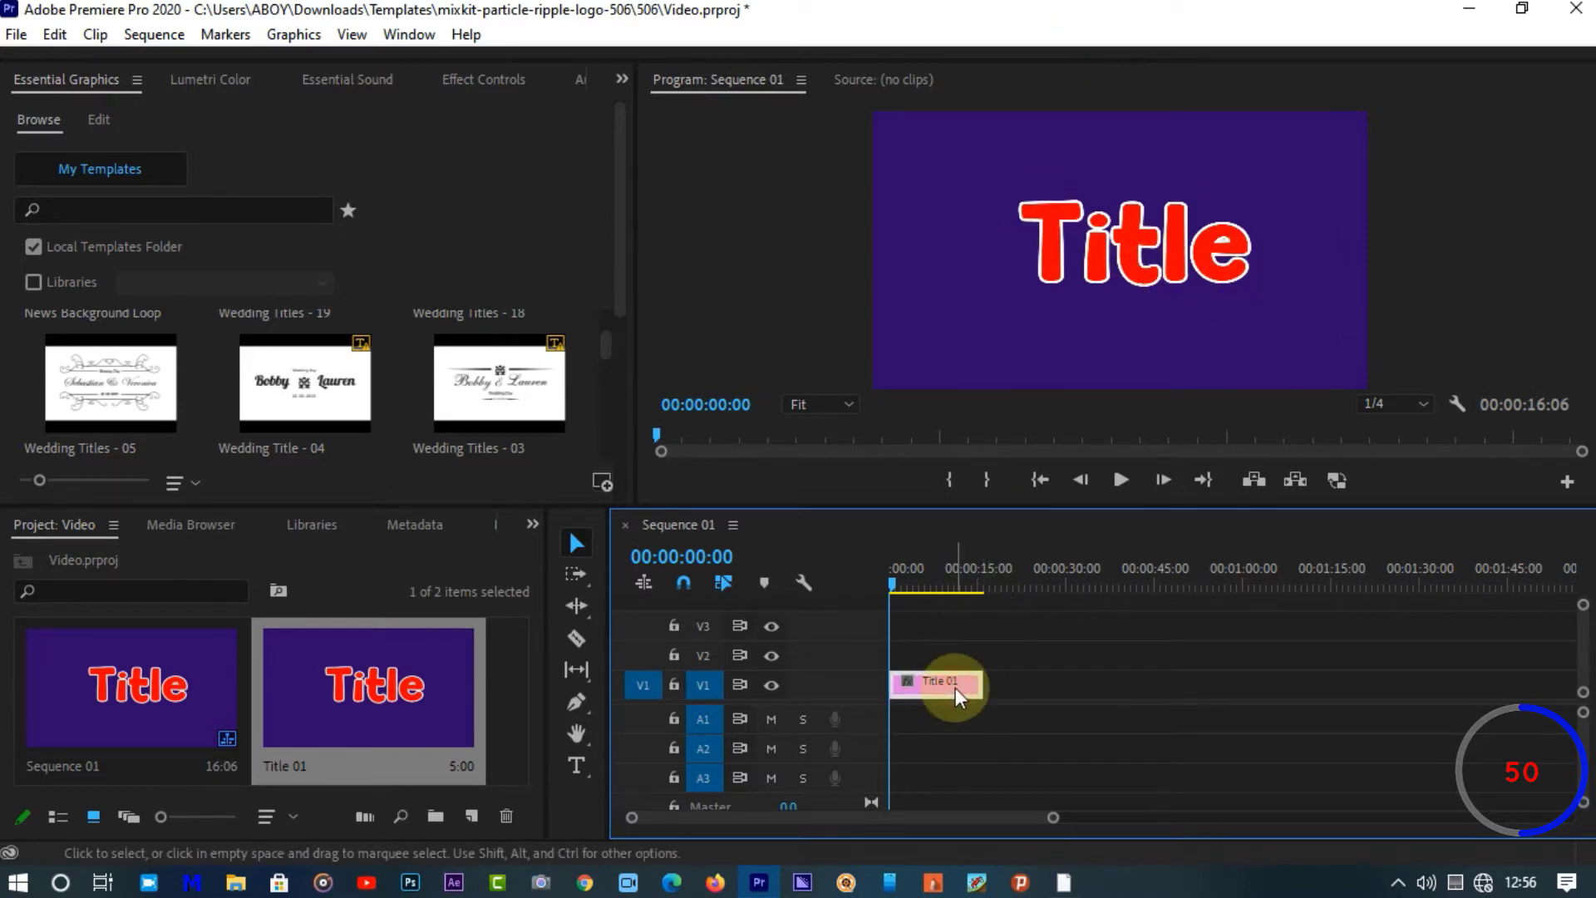
{"action": "left_click", "coordinate": [481, 86]}
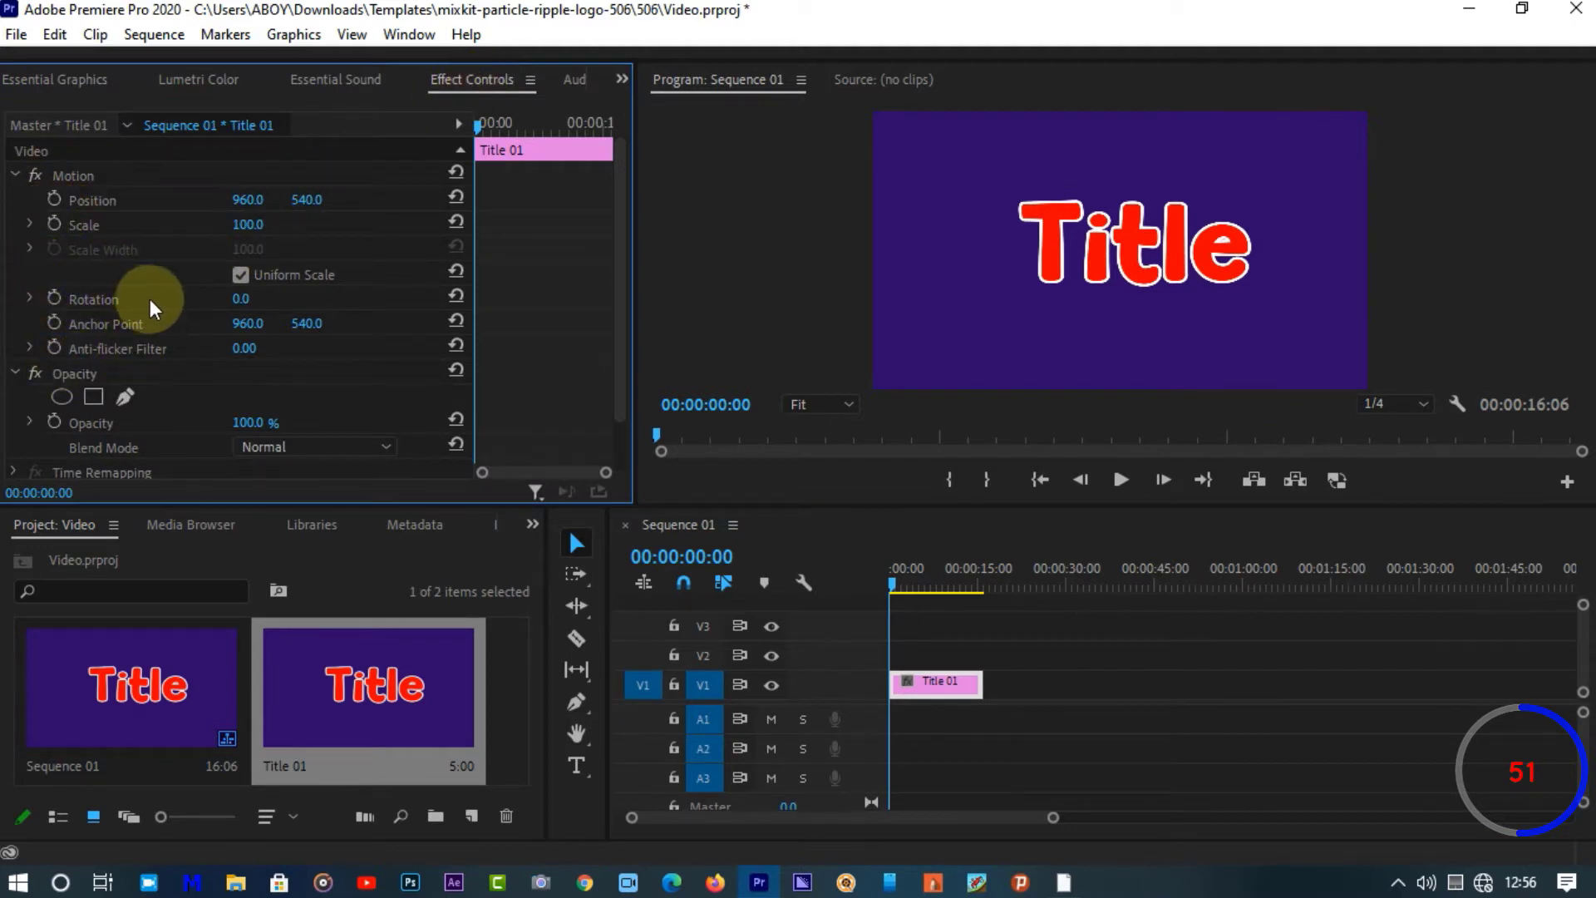
{"action": "scroll", "coordinate": [133, 325], "scroll_direction": "down", "scroll_amount": 2}
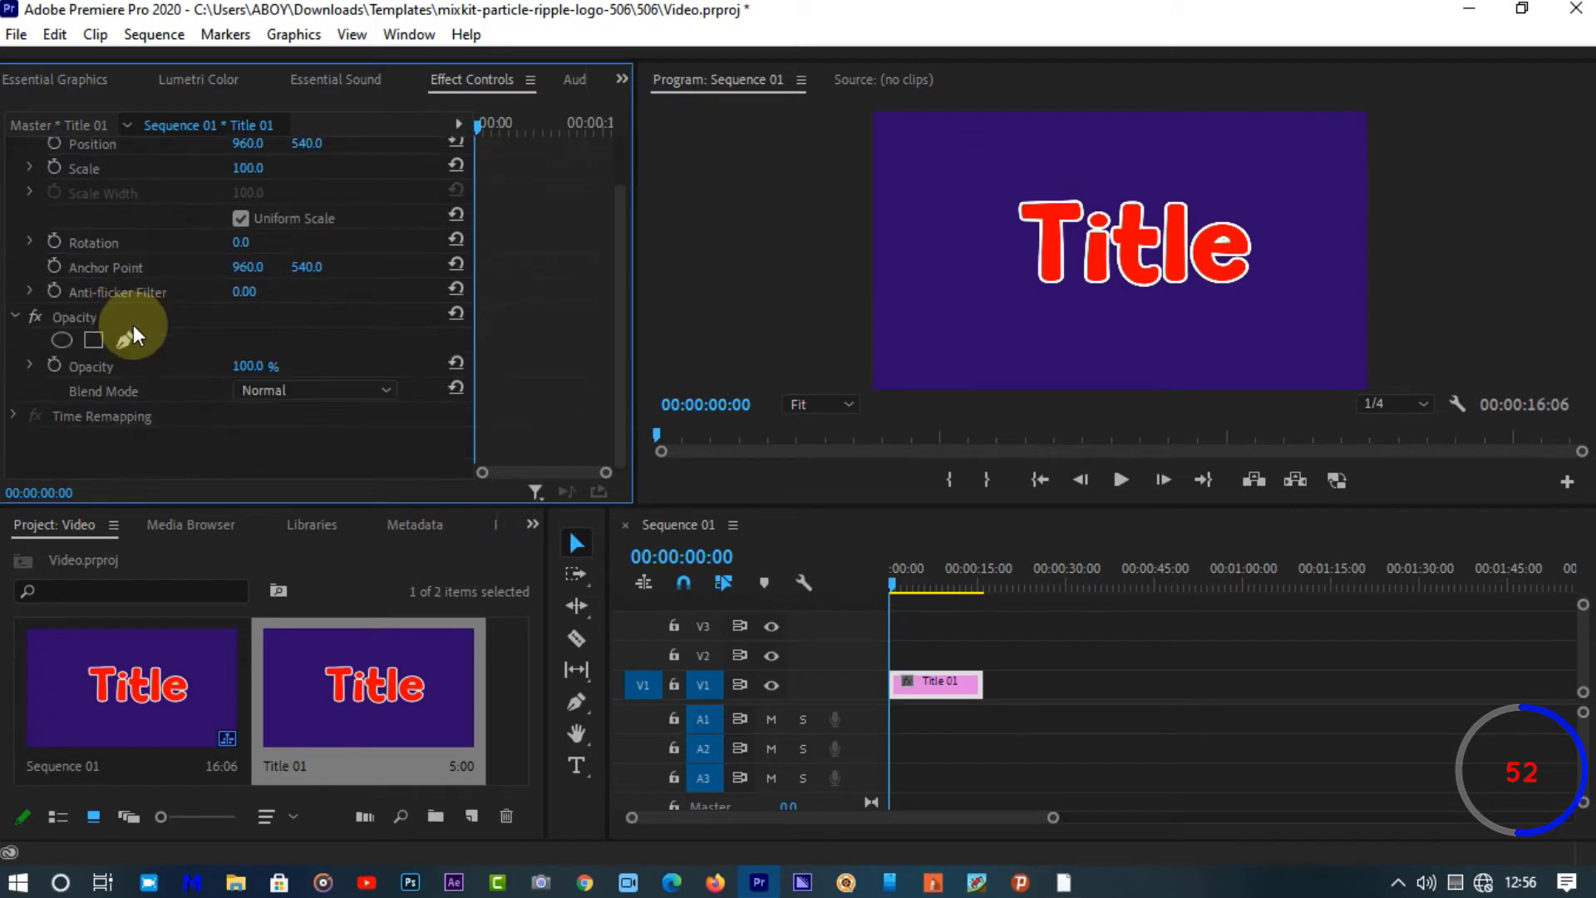
{"action": "scroll", "coordinate": [113, 425], "scroll_direction": "up", "scroll_amount": 2}
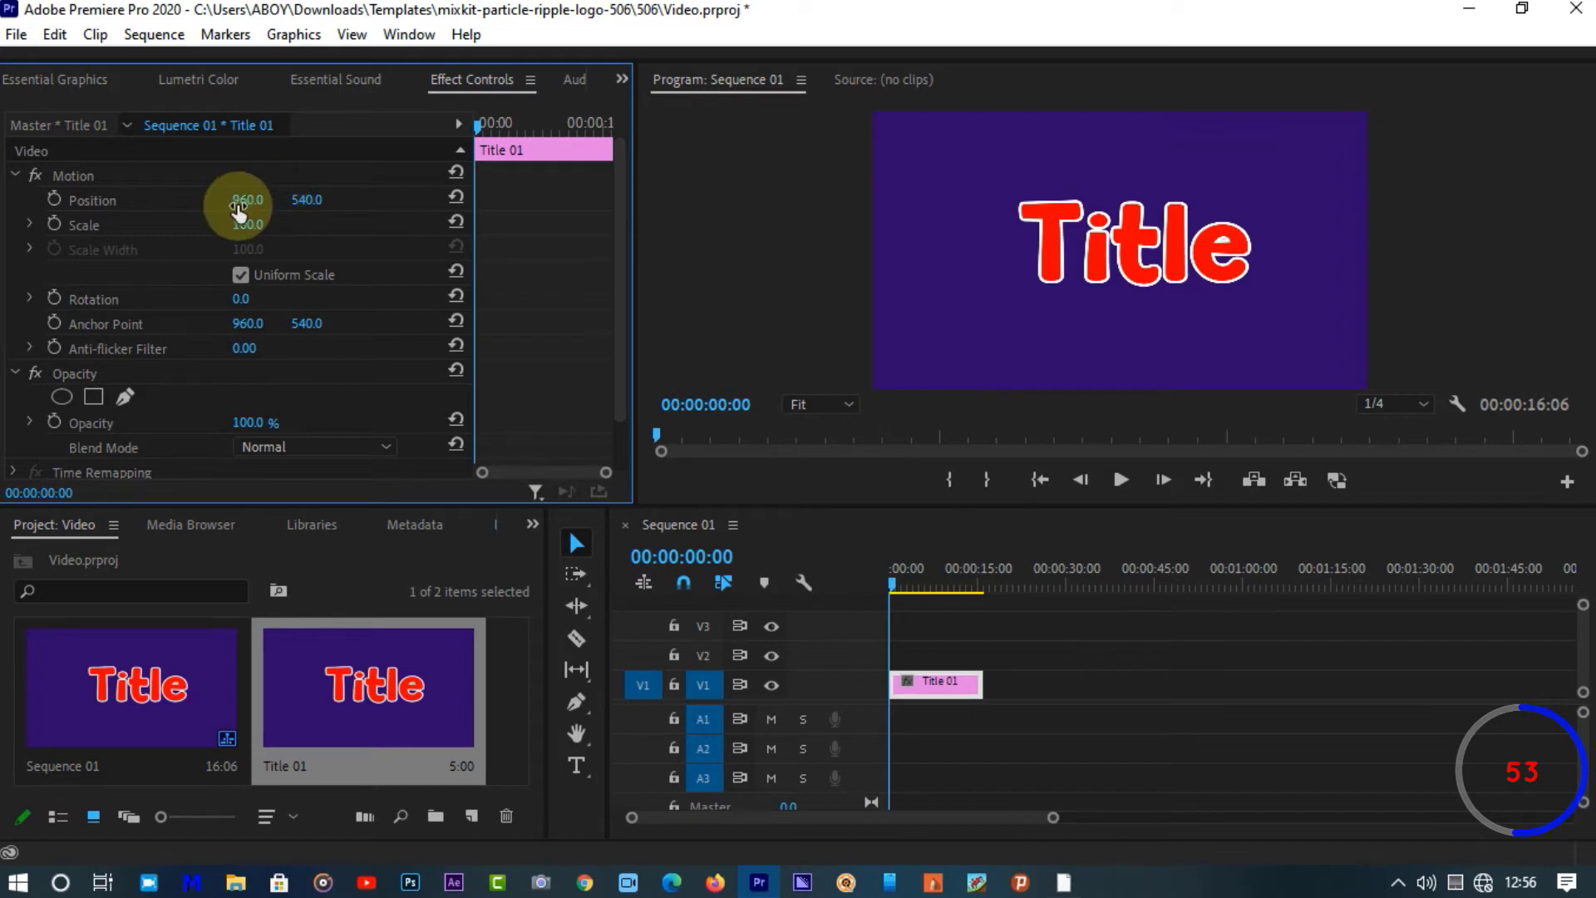
Try moving the Title 01 clip to position 924, 572, scaling it to 127 and rotating it to 297°
{"action": "left_click_drag", "start_coordinate": [249, 199], "coordinate": [324, 200]}
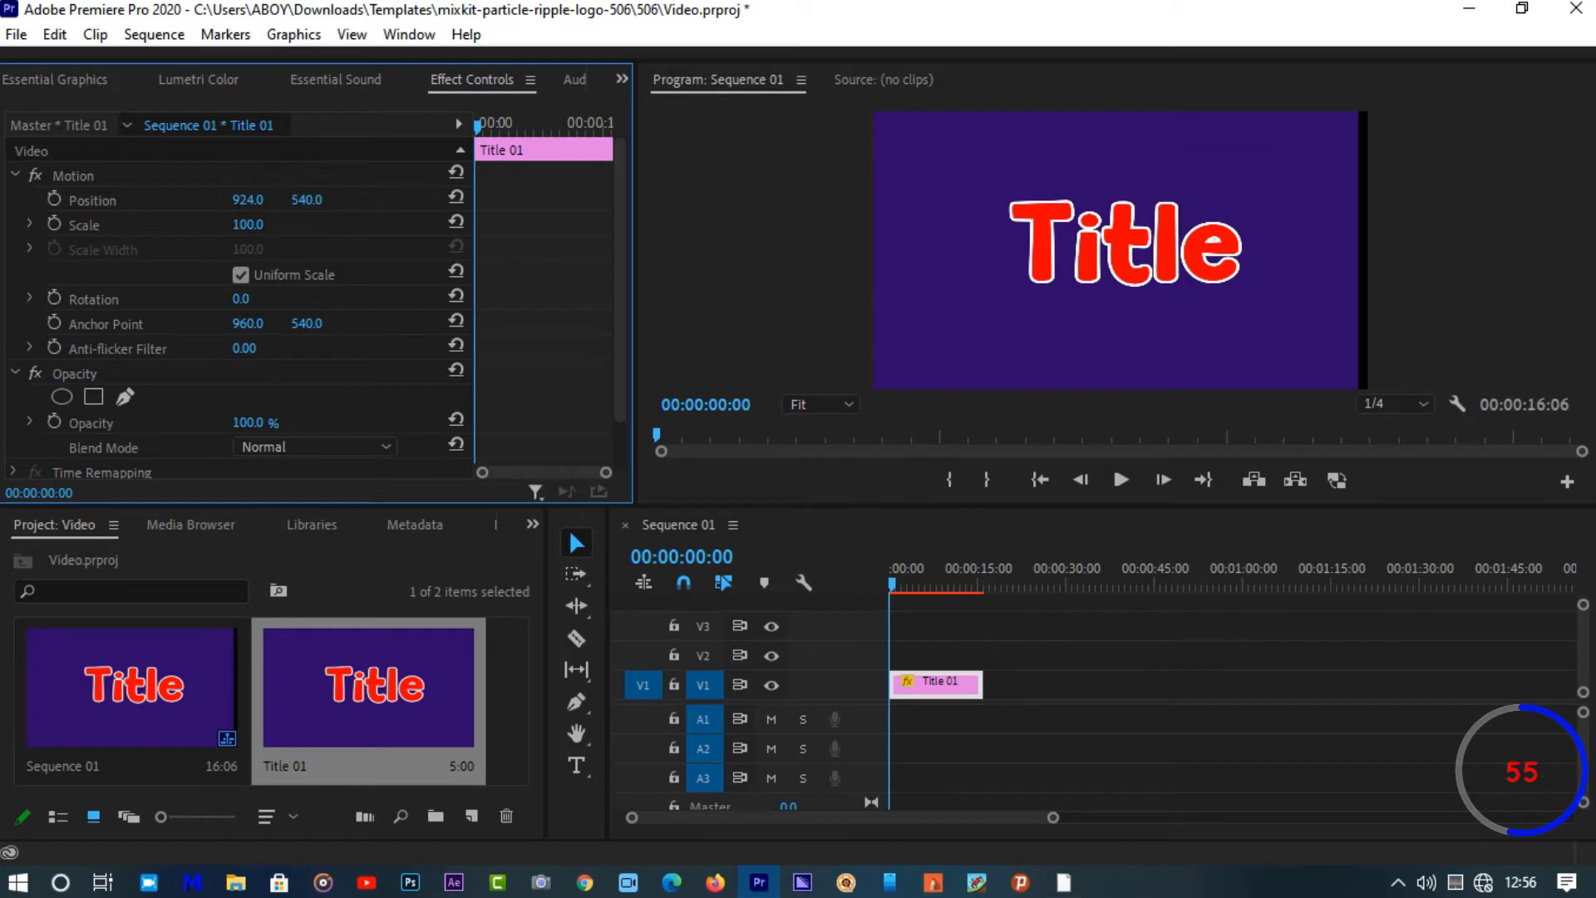
{"action": "mouse_move", "coordinate": [307, 200]}
{"action": "left_mouse_down"}
{"action": "mouse_move", "coordinate": [887, 200]}
{"action": "mouse_move", "coordinate": [0, 200]}
{"action": "mouse_move", "coordinate": [334, 199]}
{"action": "mouse_move", "coordinate": [317, 173]}
{"action": "left_mouse_up"}
{"action": "mouse_move", "coordinate": [253, 224]}
{"action": "left_mouse_down"}
{"action": "mouse_move", "coordinate": [177, 224]}
{"action": "mouse_move", "coordinate": [586, 224]}
{"action": "mouse_move", "coordinate": [276, 224]}
{"action": "left_mouse_up"}
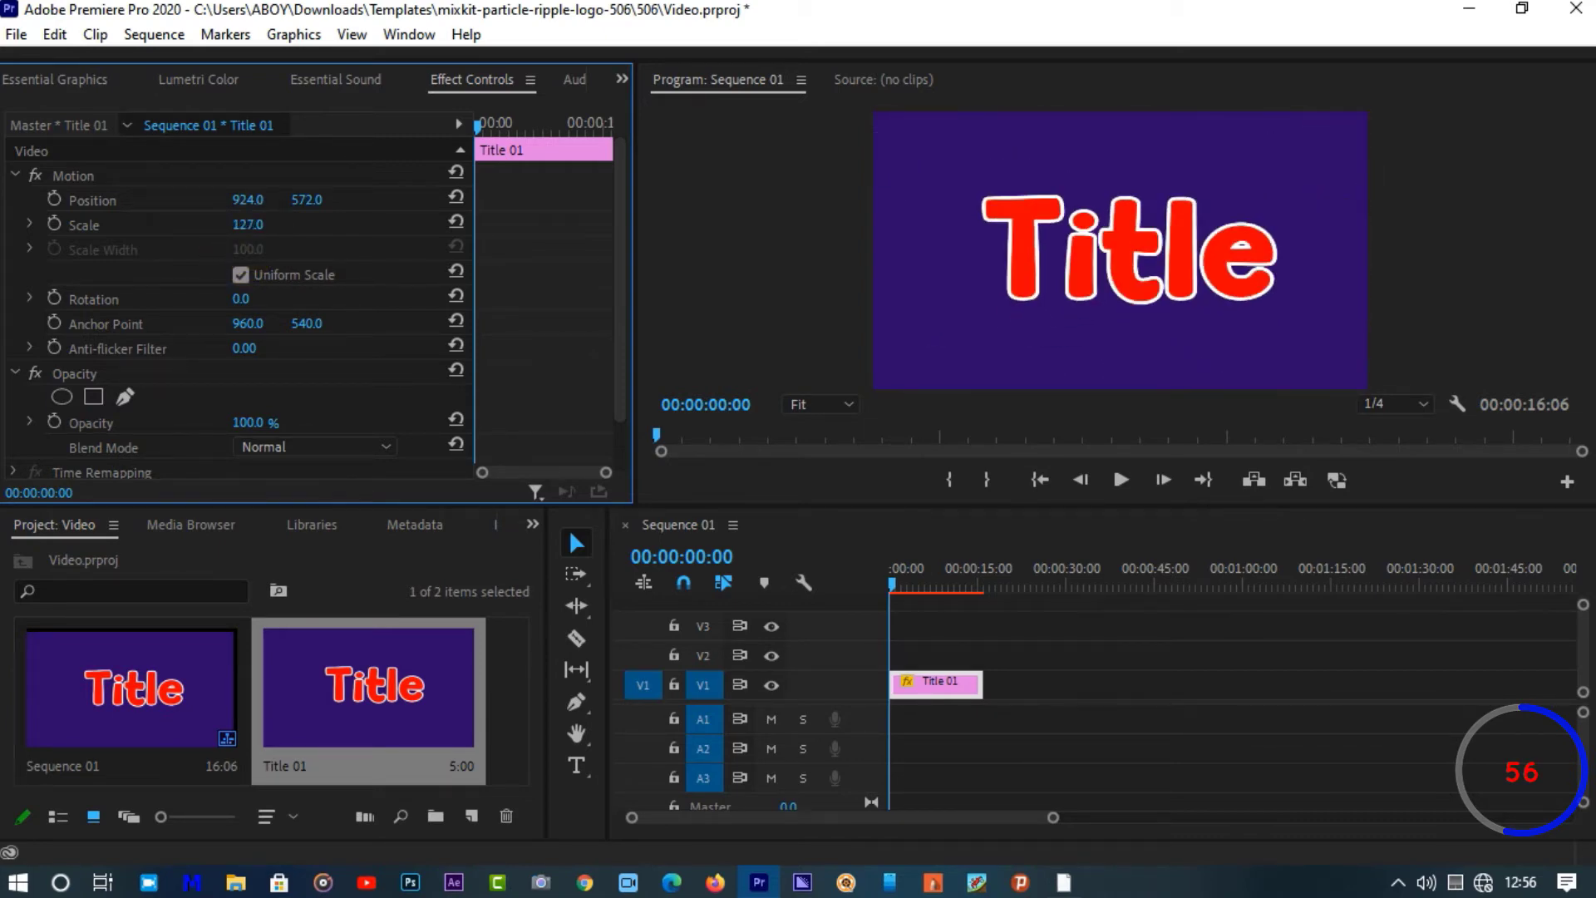
{"action": "left_click_drag", "start_coordinate": [241, 298], "coordinate": [486, 298]}
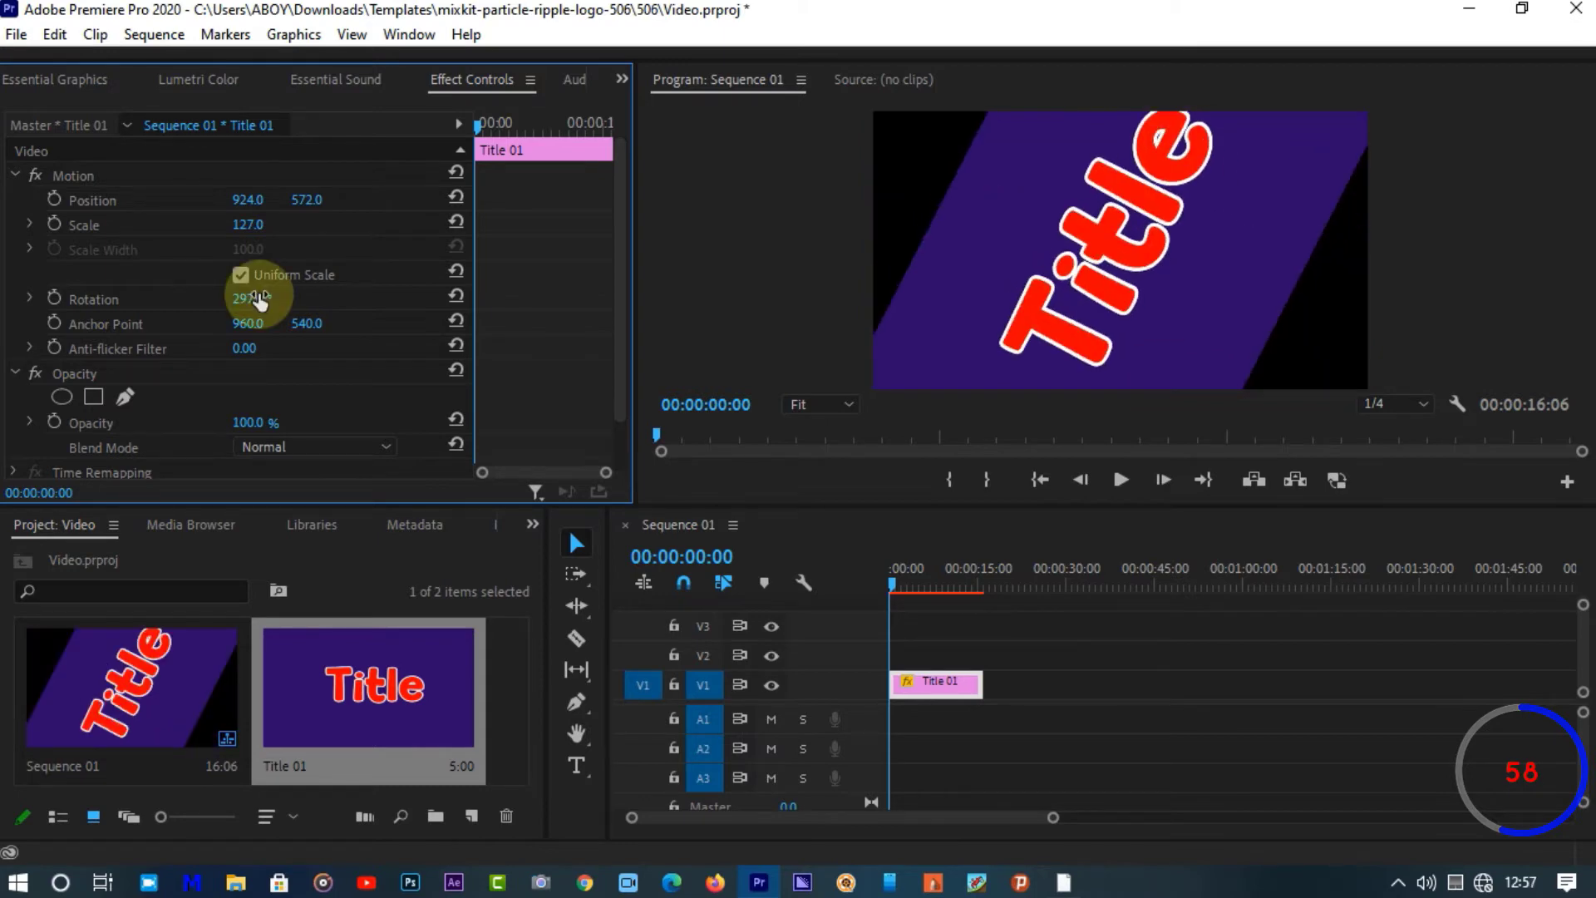
Reset the Title 01 clip's position, scale and rotation to their defaults
{"action": "left_click", "coordinate": [456, 198]}
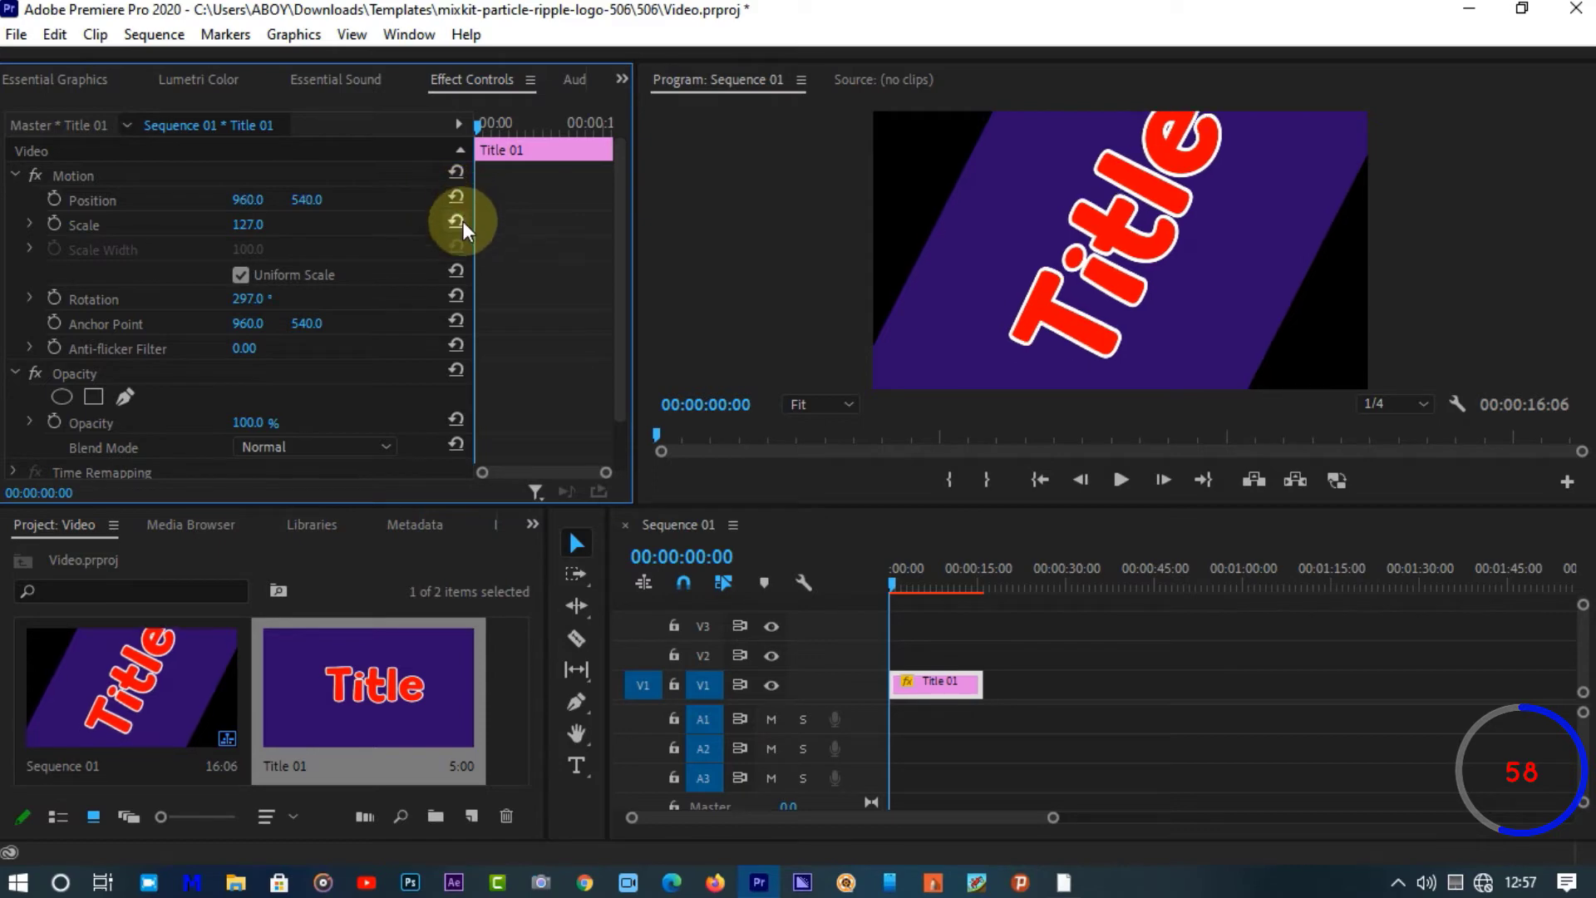
{"action": "left_click", "coordinate": [456, 222]}
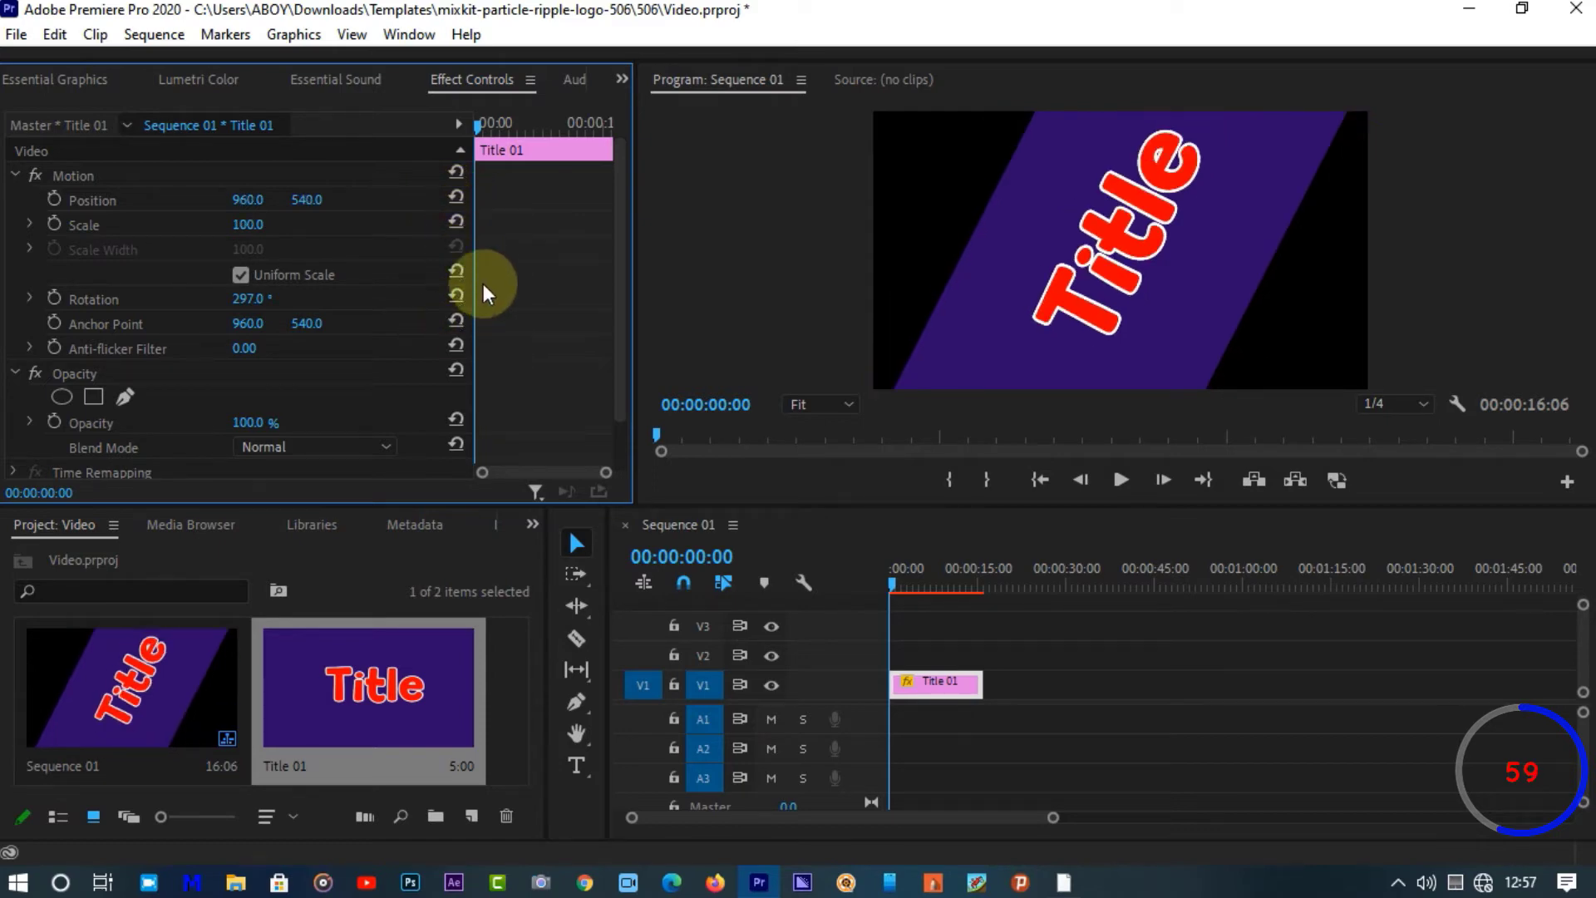
{"action": "left_click", "coordinate": [447, 296]}
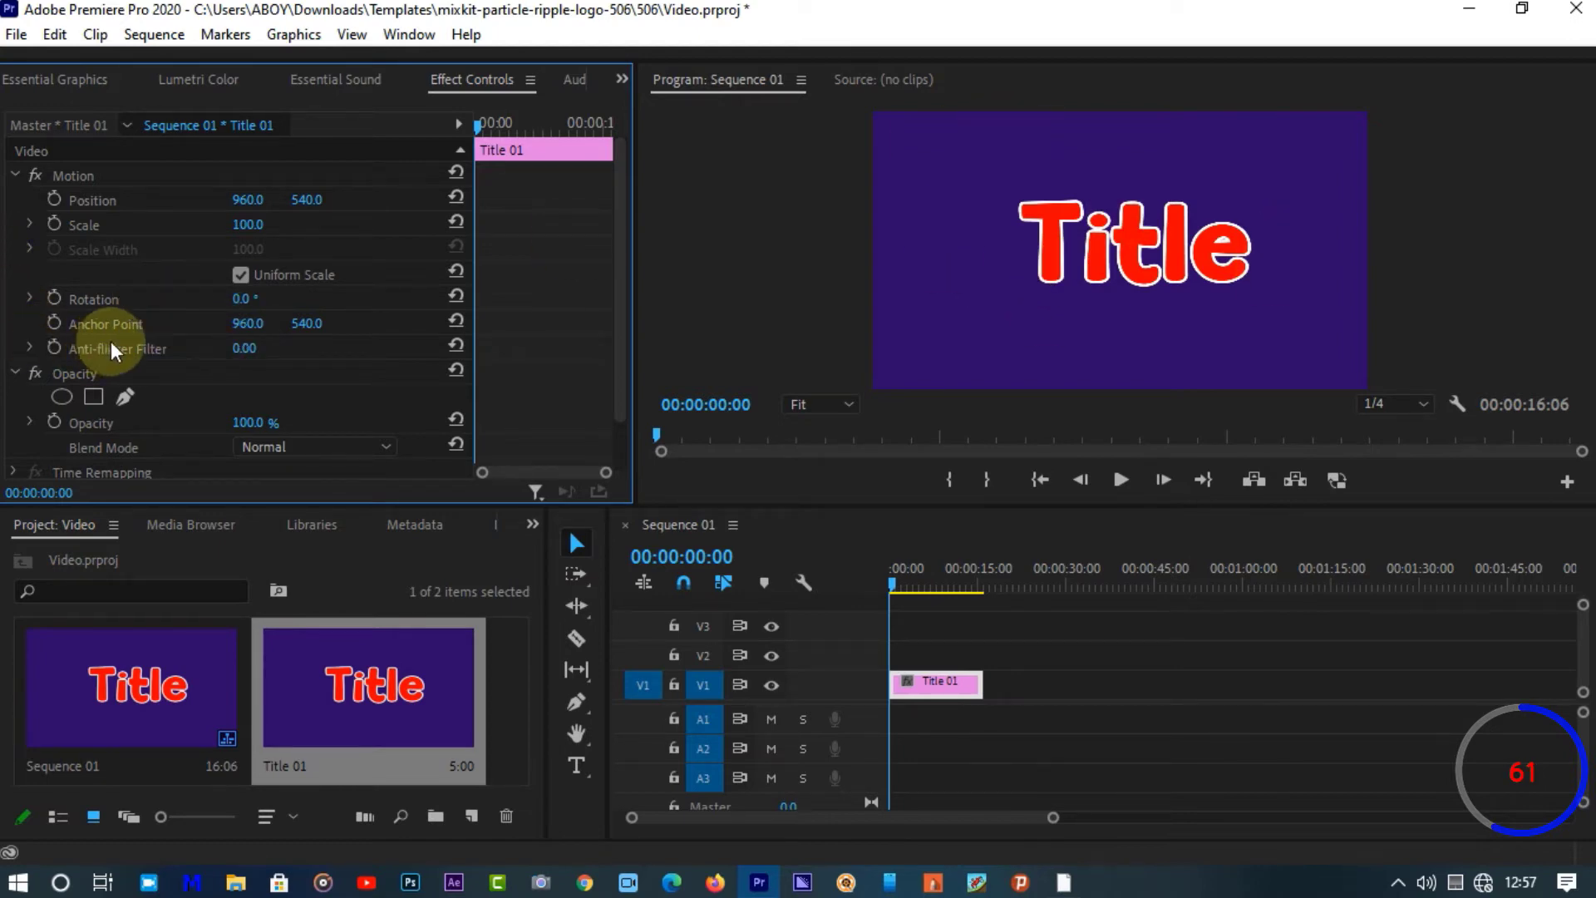
Shift the clip's anchor point in the preview to about 978, 549 and rotate the clip to 176°
{"action": "left_click", "coordinate": [131, 321]}
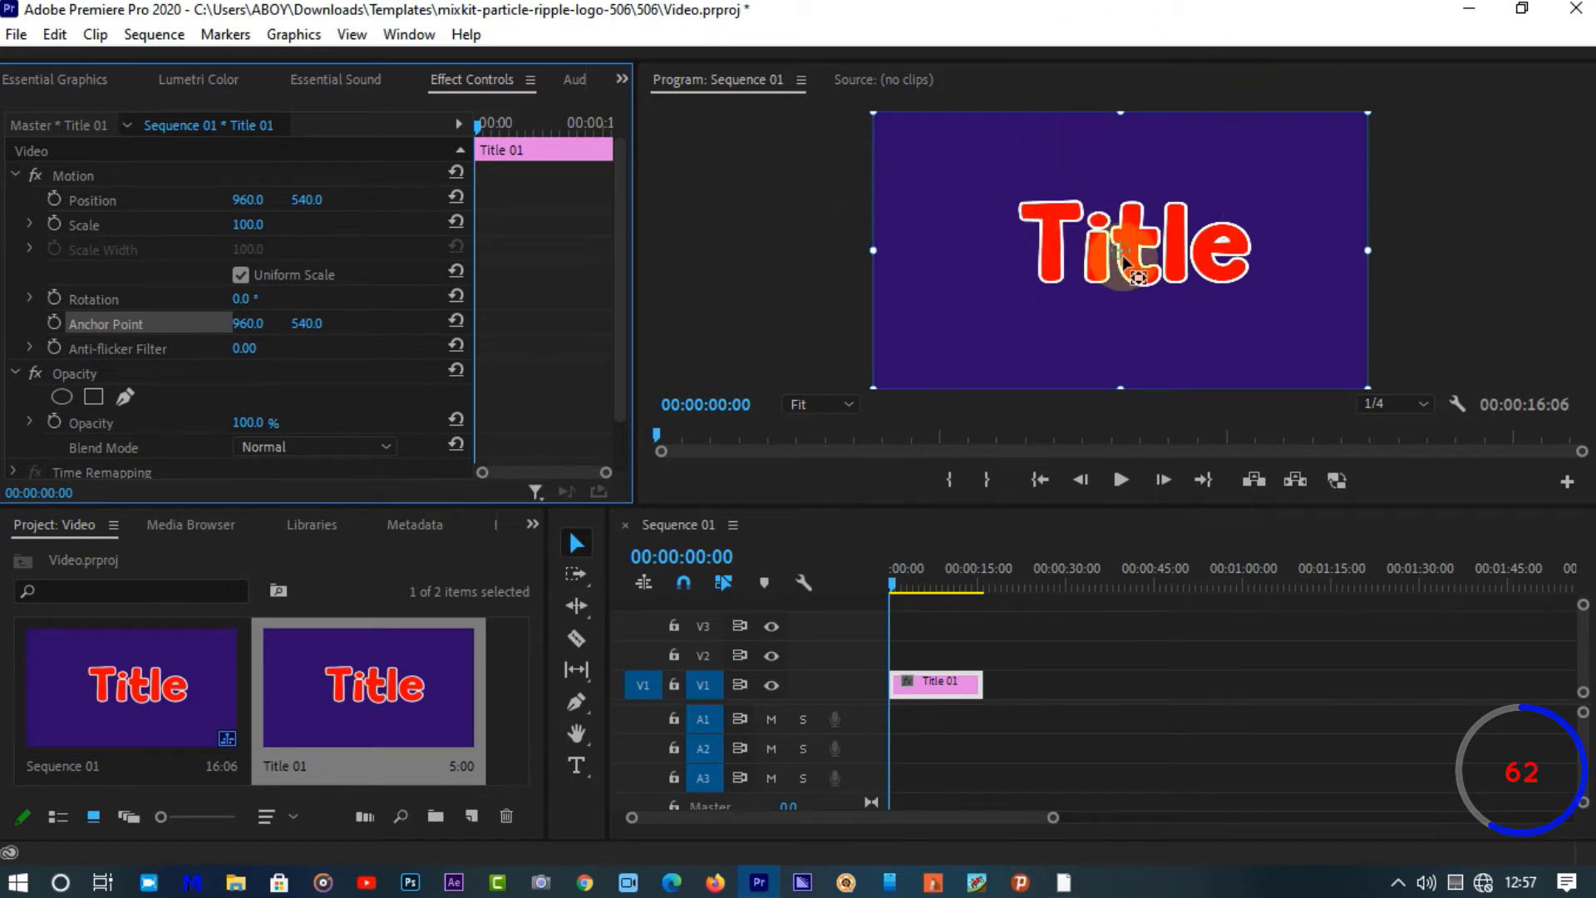
{"action": "mouse_move", "coordinate": [1122, 256]}
{"action": "left_mouse_down"}
{"action": "mouse_move", "coordinate": [1082, 221]}
{"action": "mouse_move", "coordinate": [1239, 196]}
{"action": "mouse_move", "coordinate": [1164, 215]}
{"action": "mouse_move", "coordinate": [1155, 279]}
{"action": "mouse_move", "coordinate": [1125, 252]}
{"action": "left_mouse_up"}
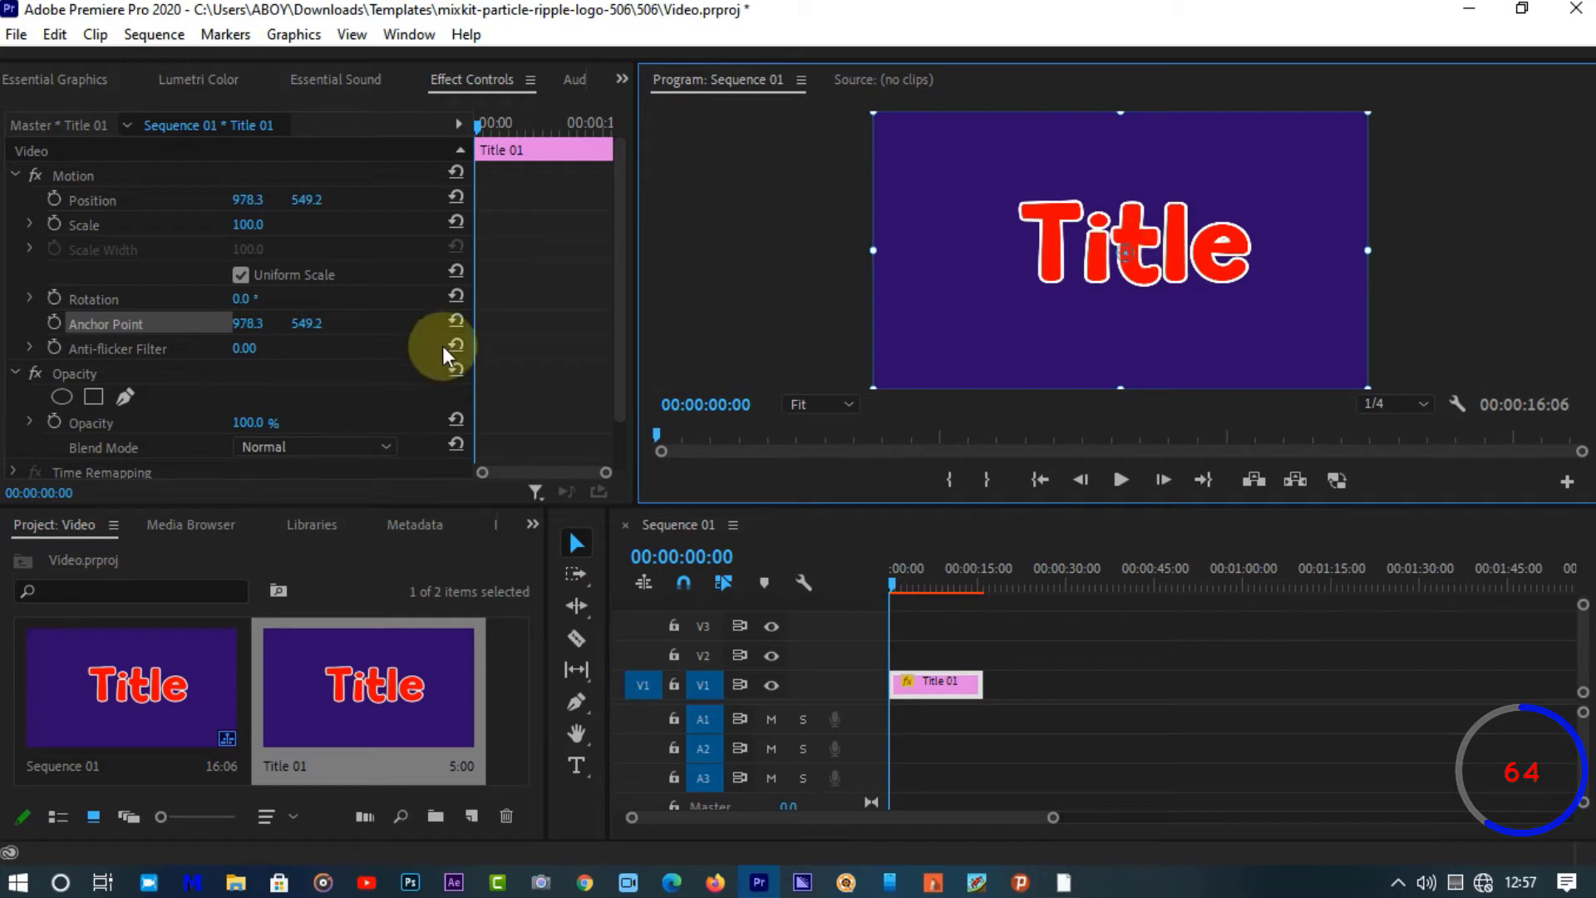
{"action": "left_click_drag", "start_coordinate": [237, 298], "coordinate": [392, 298]}
Try moving the Title 01 clip's anchor point in the preview to about 1735, 868 and rotating the clip further to about 1x128°
{"action": "left_click_drag", "start_coordinate": [1126, 251], "coordinate": [907, 187]}
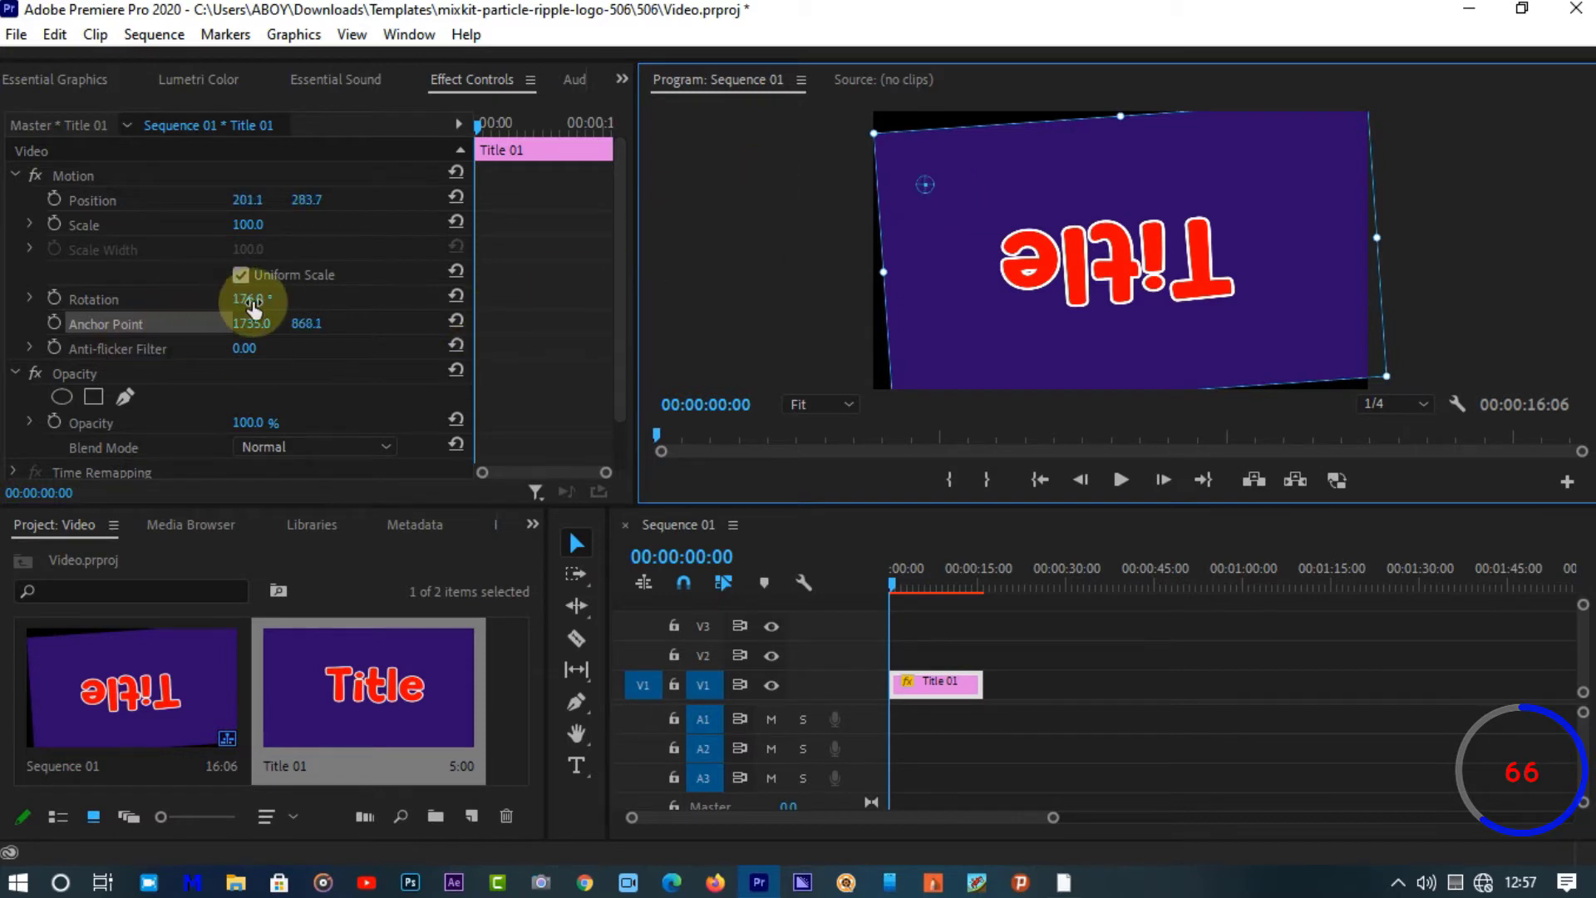
{"action": "left_click_drag", "start_coordinate": [253, 304], "coordinate": [512, 305]}
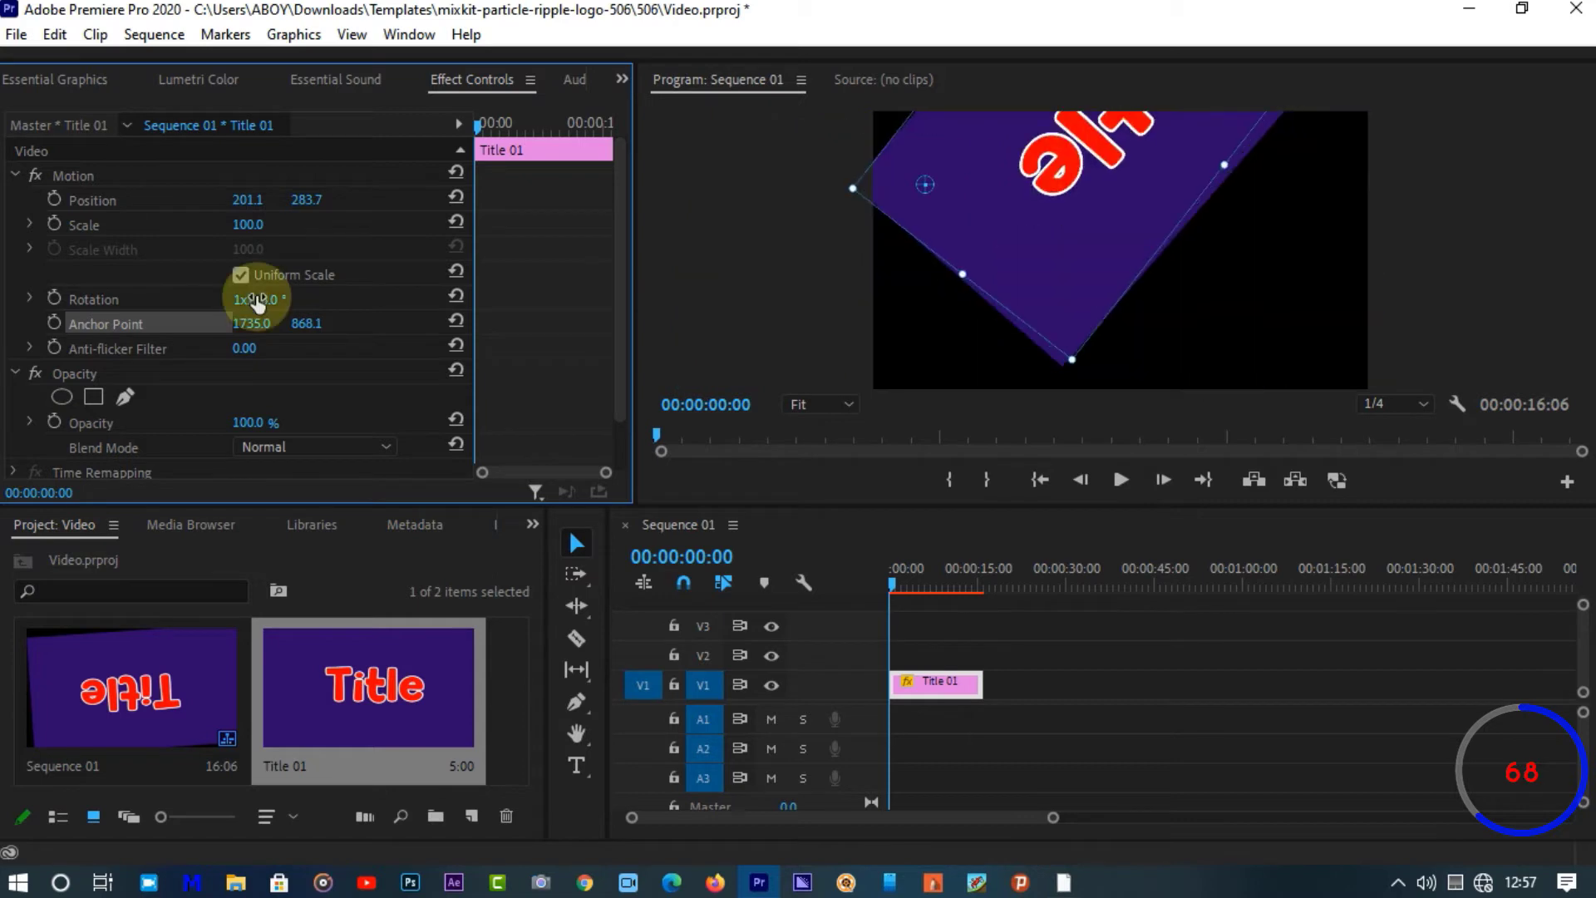
Reset the Title 01 clip's anchor point, rotation and position to their defaults
{"action": "left_click", "coordinate": [455, 321]}
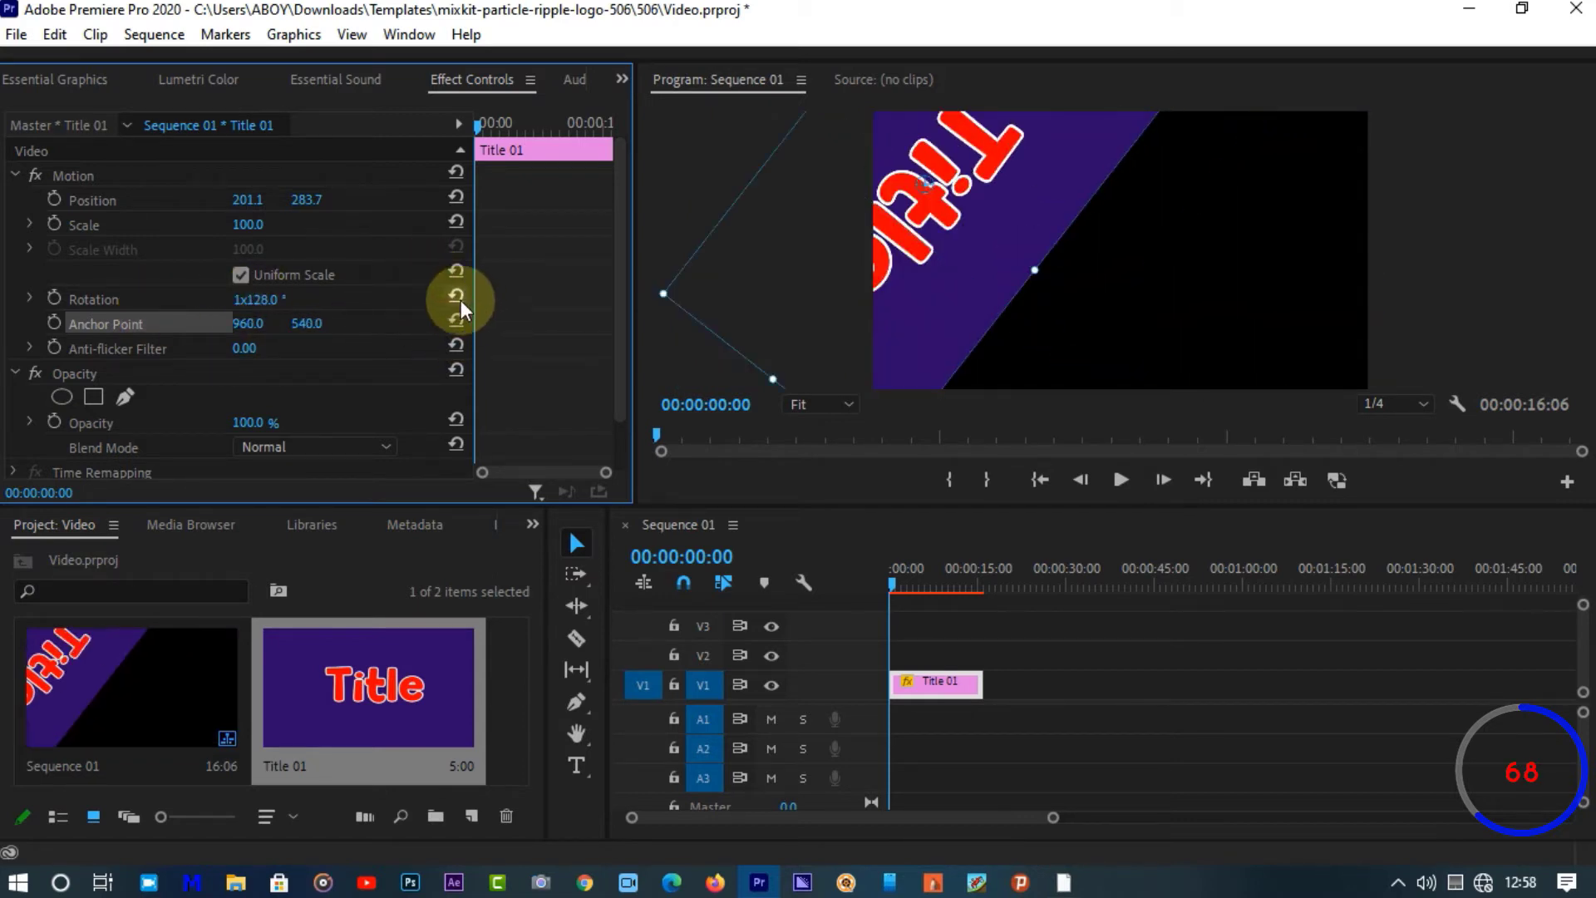
{"action": "left_click", "coordinate": [456, 297]}
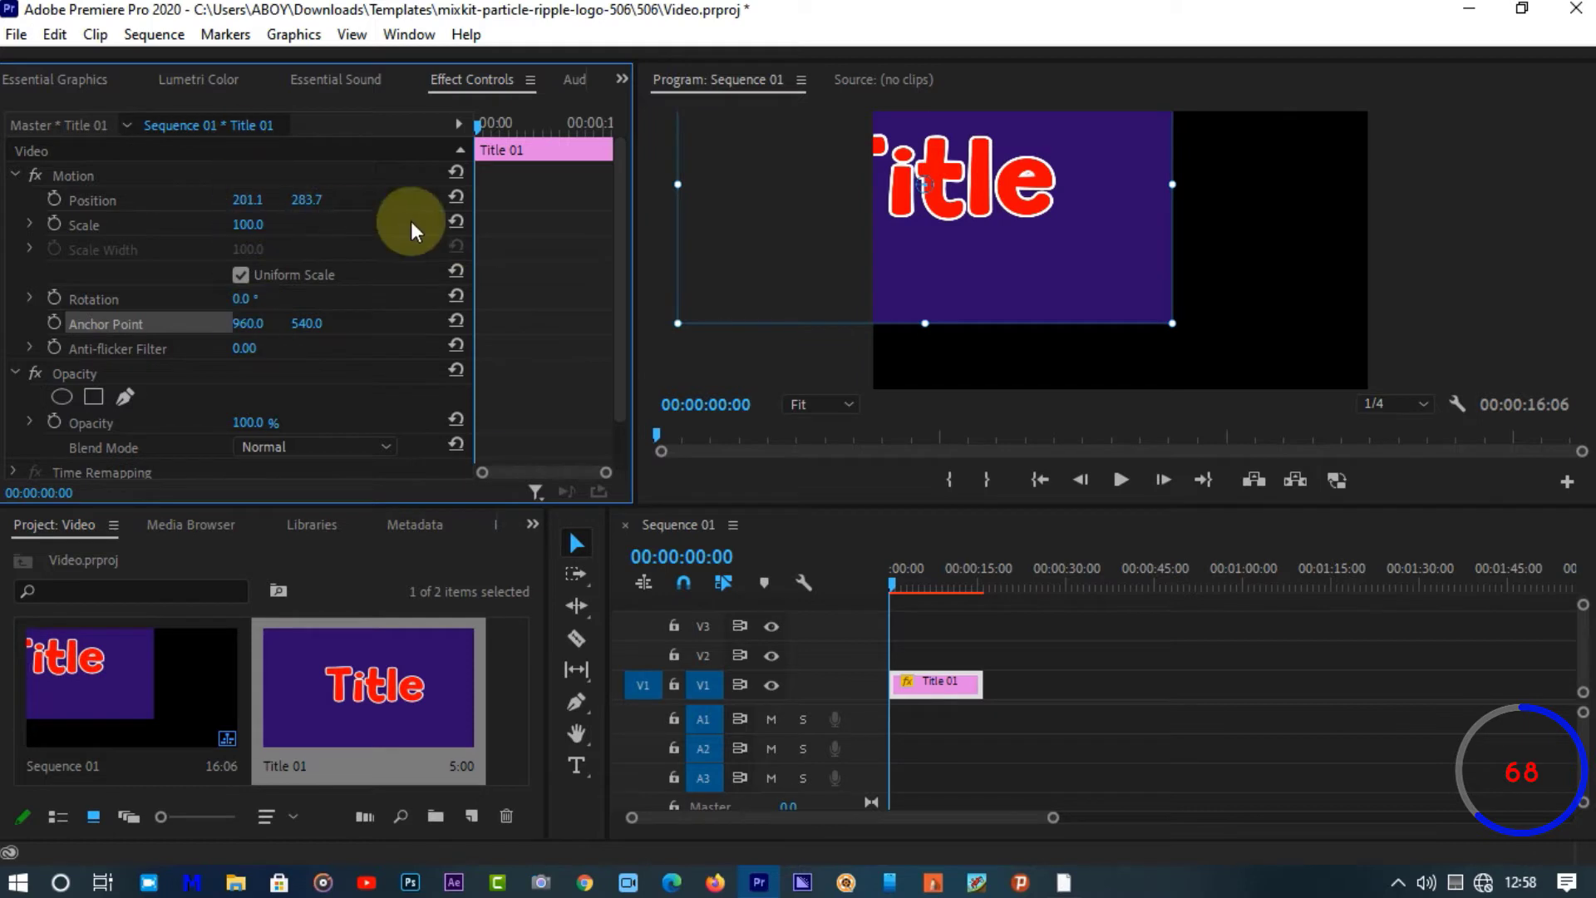
{"action": "left_click", "coordinate": [455, 198]}
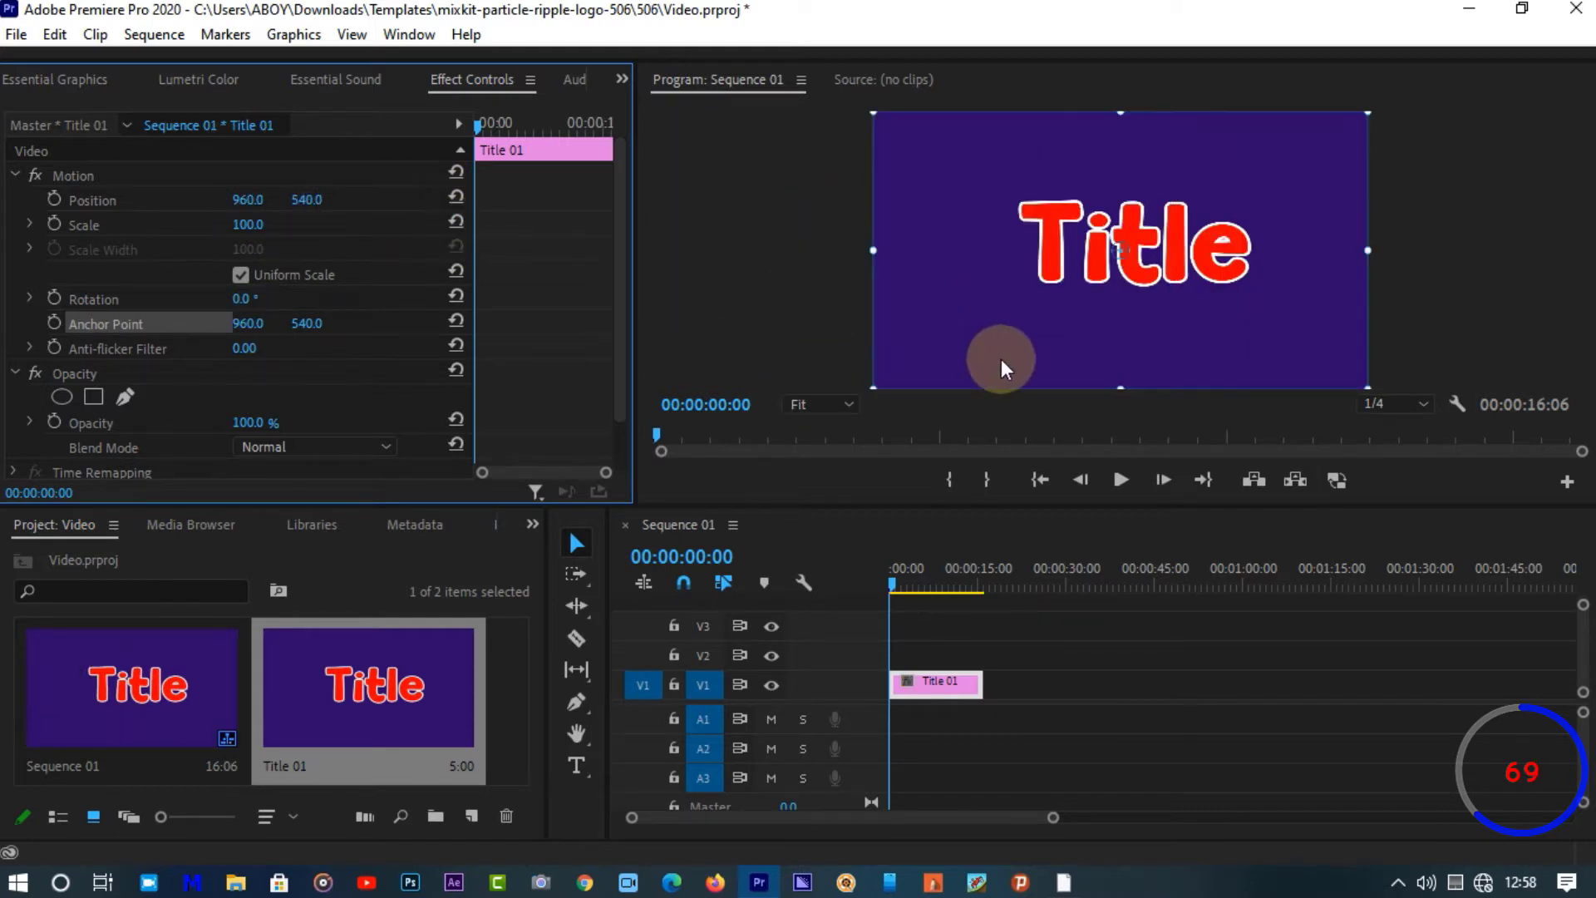
Try lowering the Title 01 clip's opacity and return it to 100%
{"action": "scroll", "coordinate": [103, 449], "scroll_direction": "down", "scroll_amount": 2}
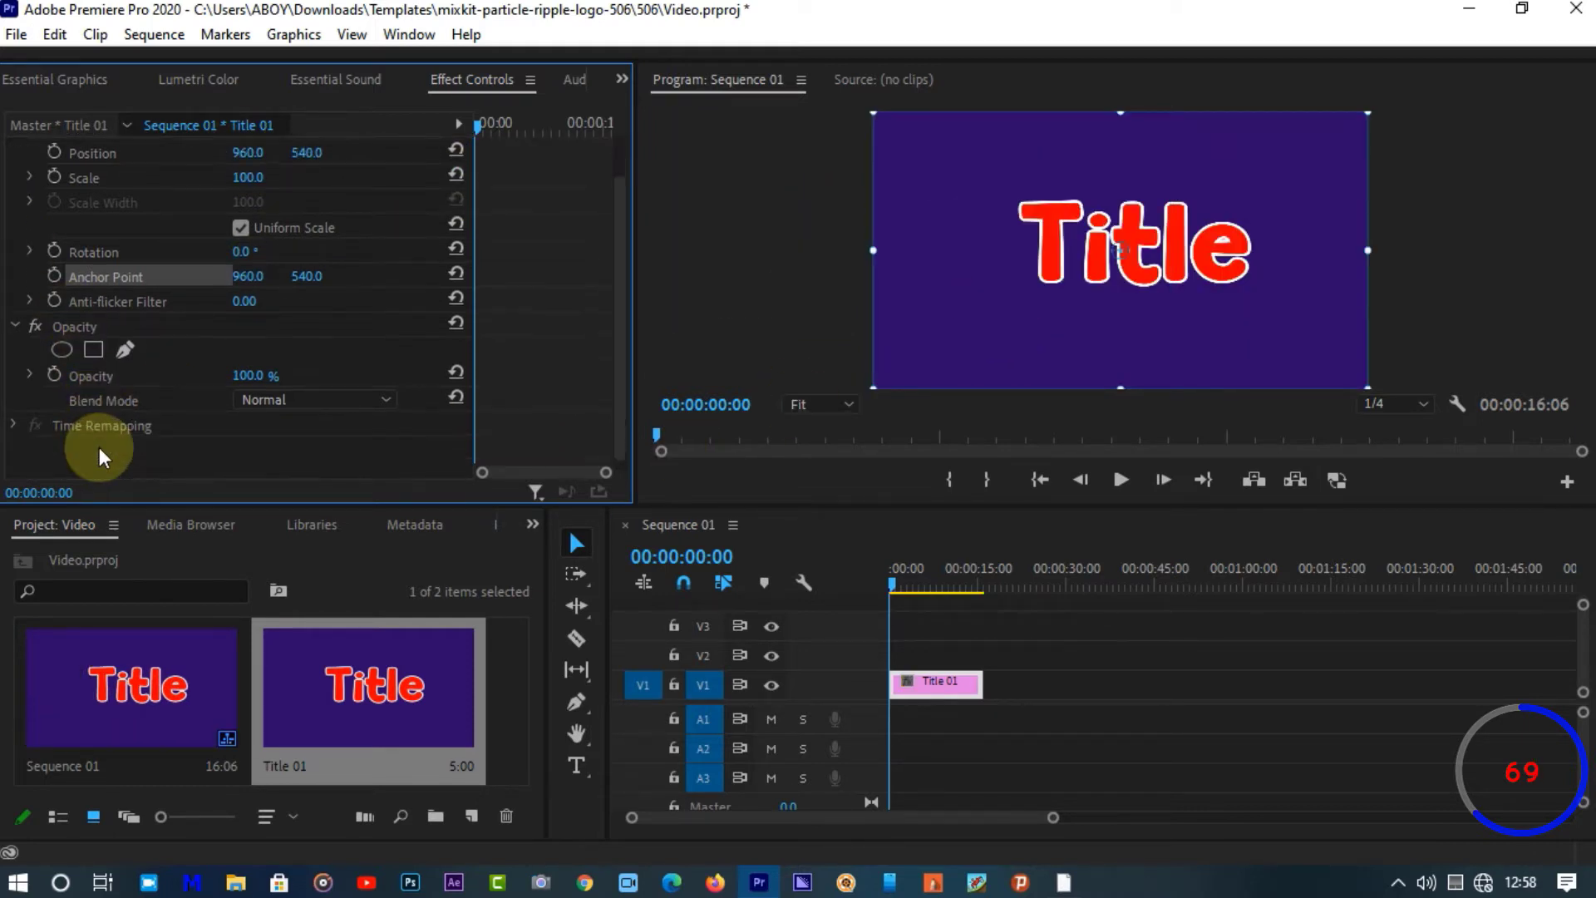
{"action": "left_click", "coordinate": [250, 375]}
{"action": "type", "text": "55"}
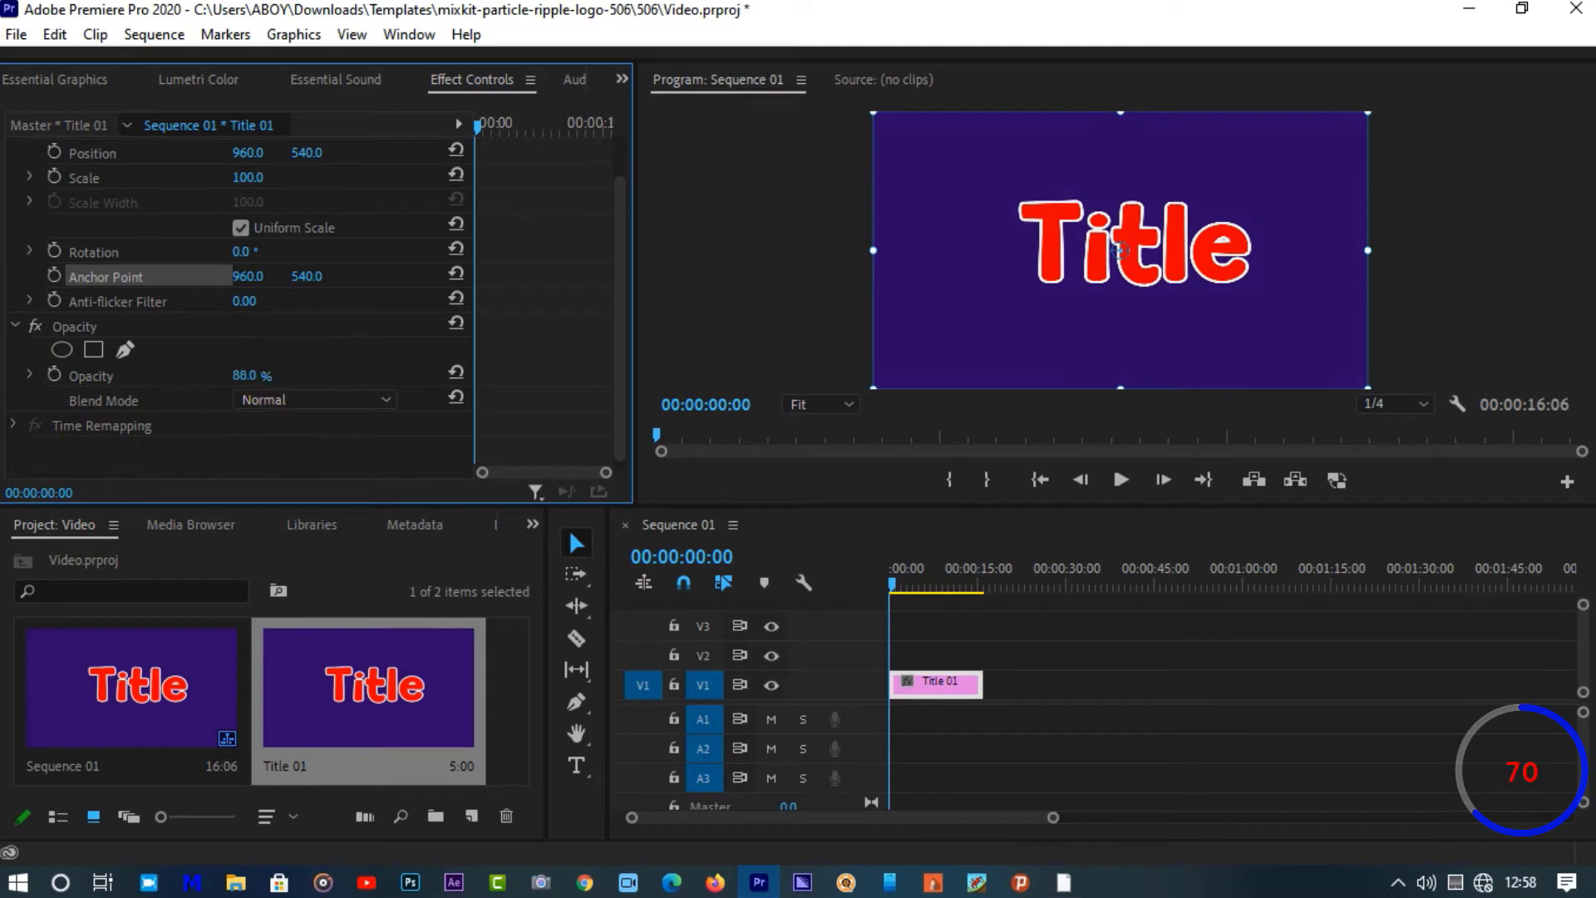
{"action": "key", "text": "Return"}
{"action": "left_click_drag", "start_coordinate": [250, 375], "coordinate": [287, 374]}
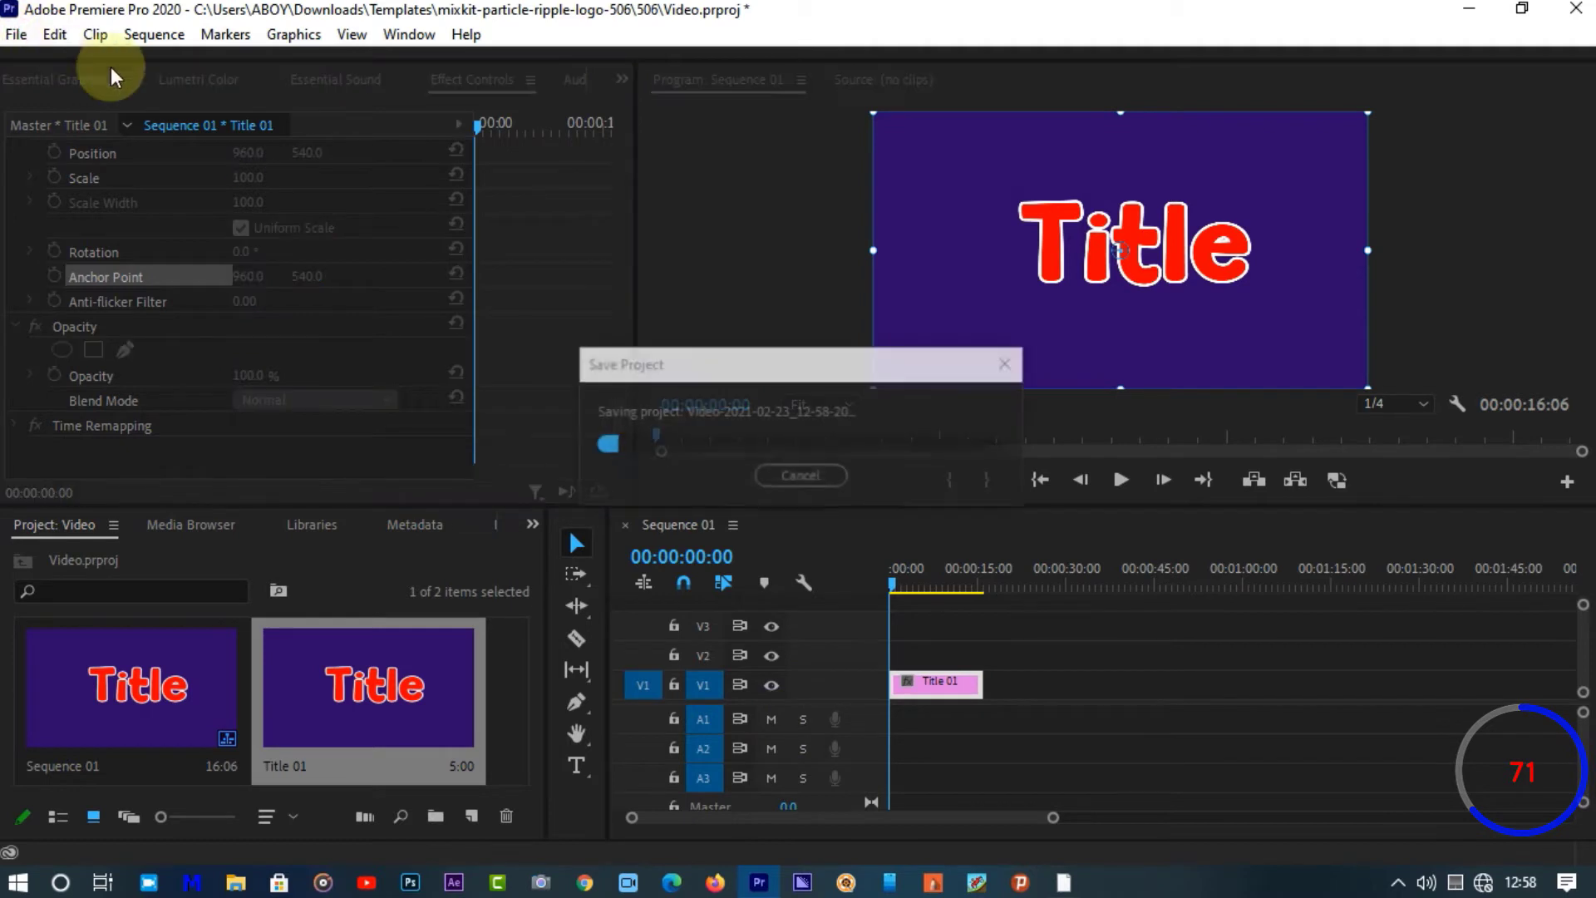
Delete the Title 01 clip from the V1 track of the timeline
{"action": "left_click", "coordinate": [966, 644]}
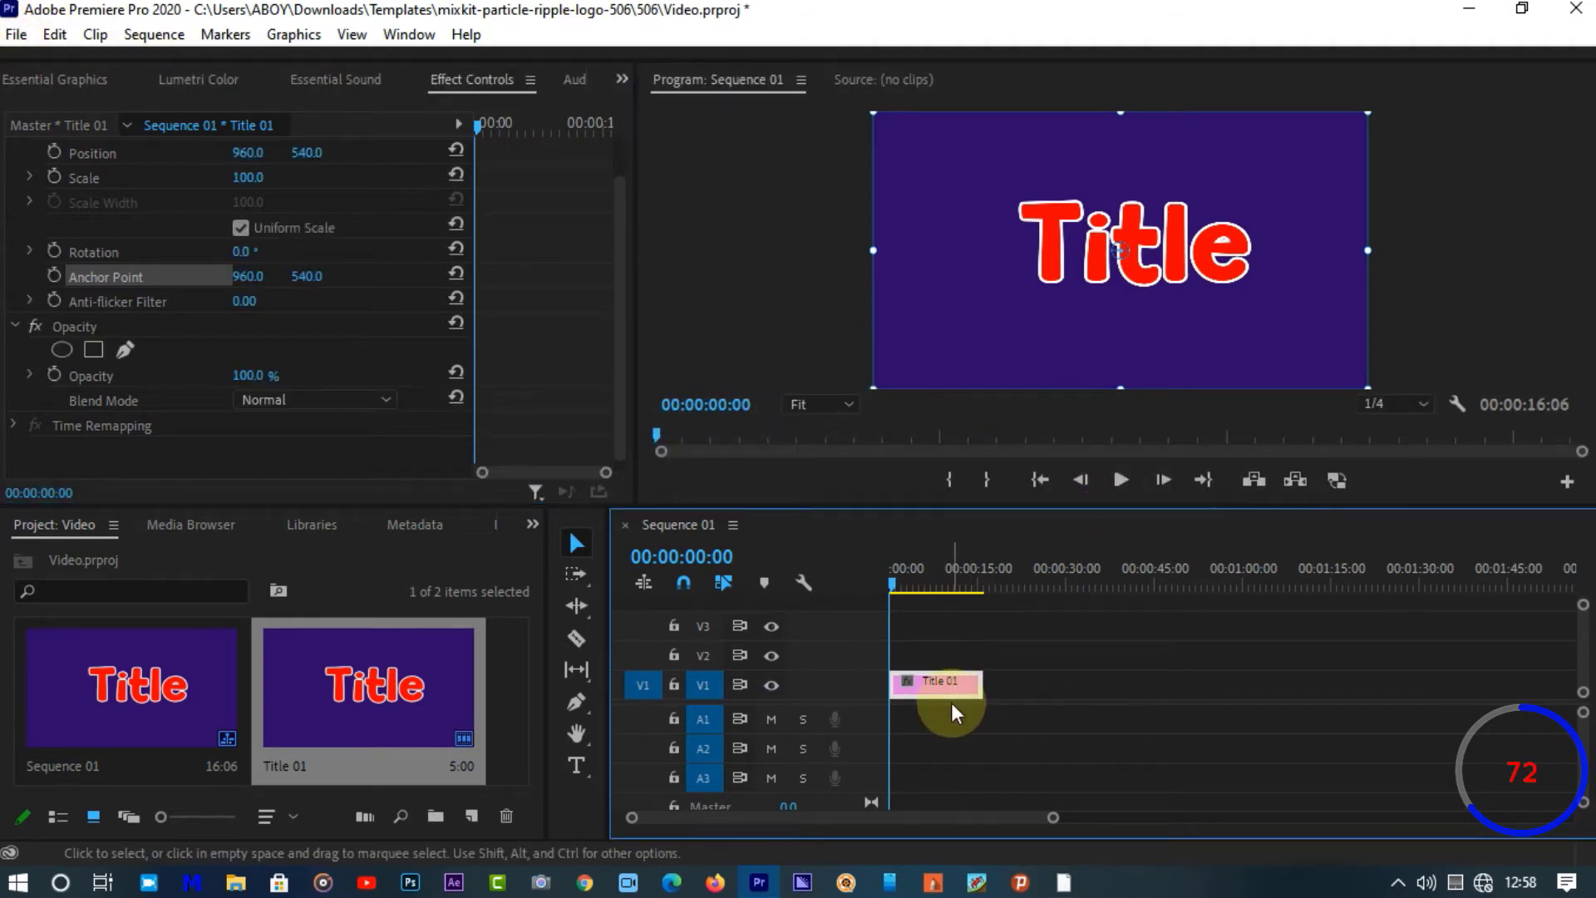
{"action": "key", "text": "Delete"}
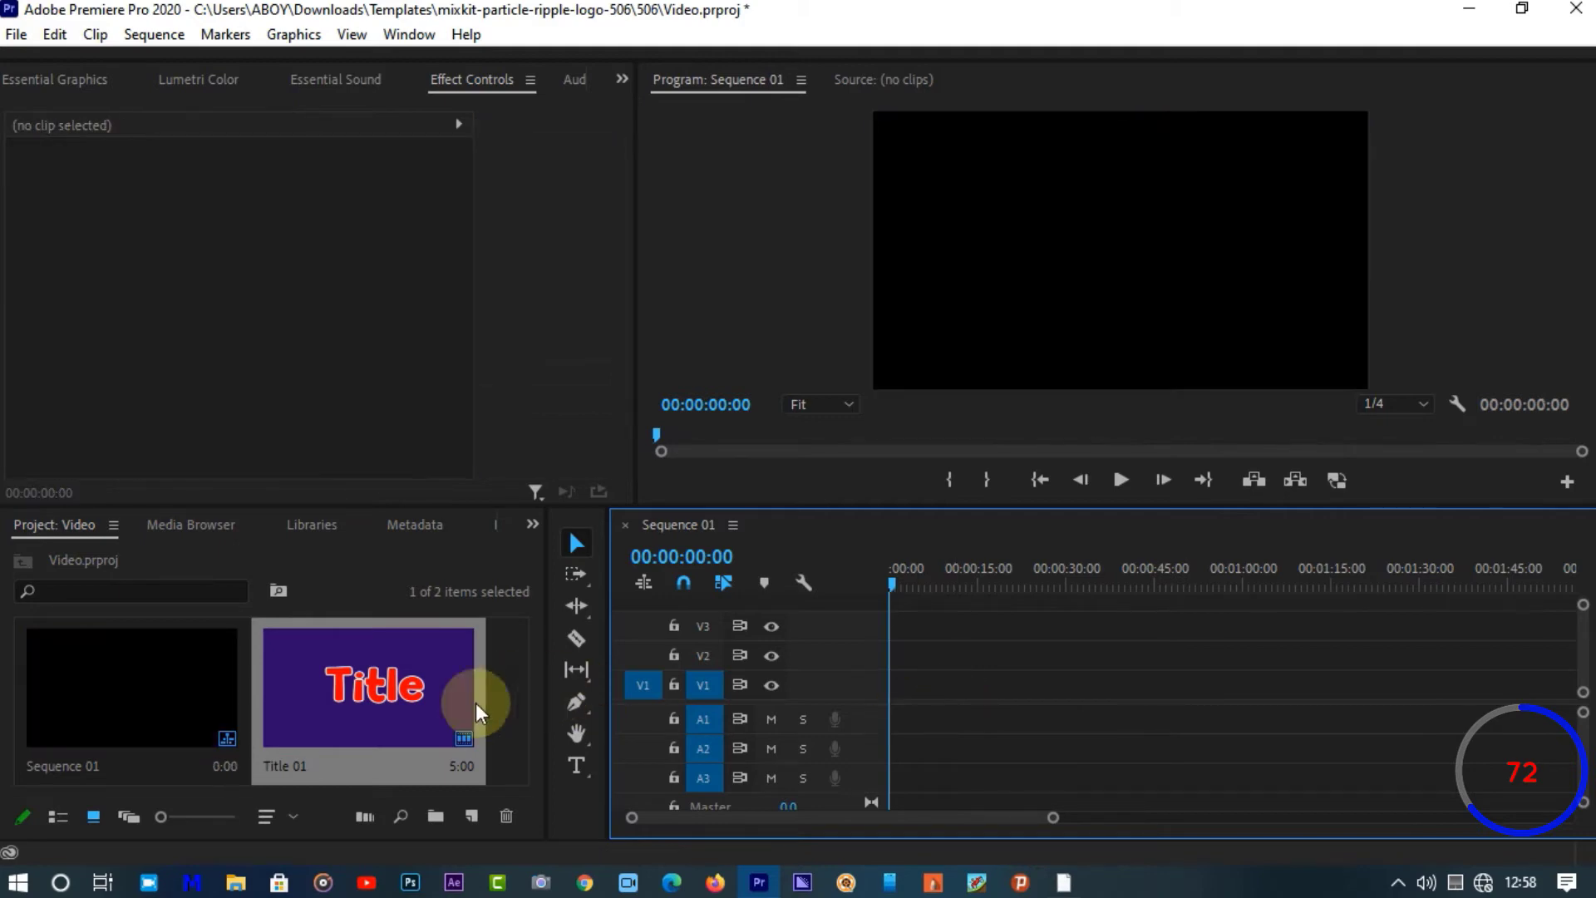
Create a text graphic reading TITLE near the centre of the preview with the Type tool and extend its clip to 13 seconds
{"action": "left_click", "coordinate": [582, 771]}
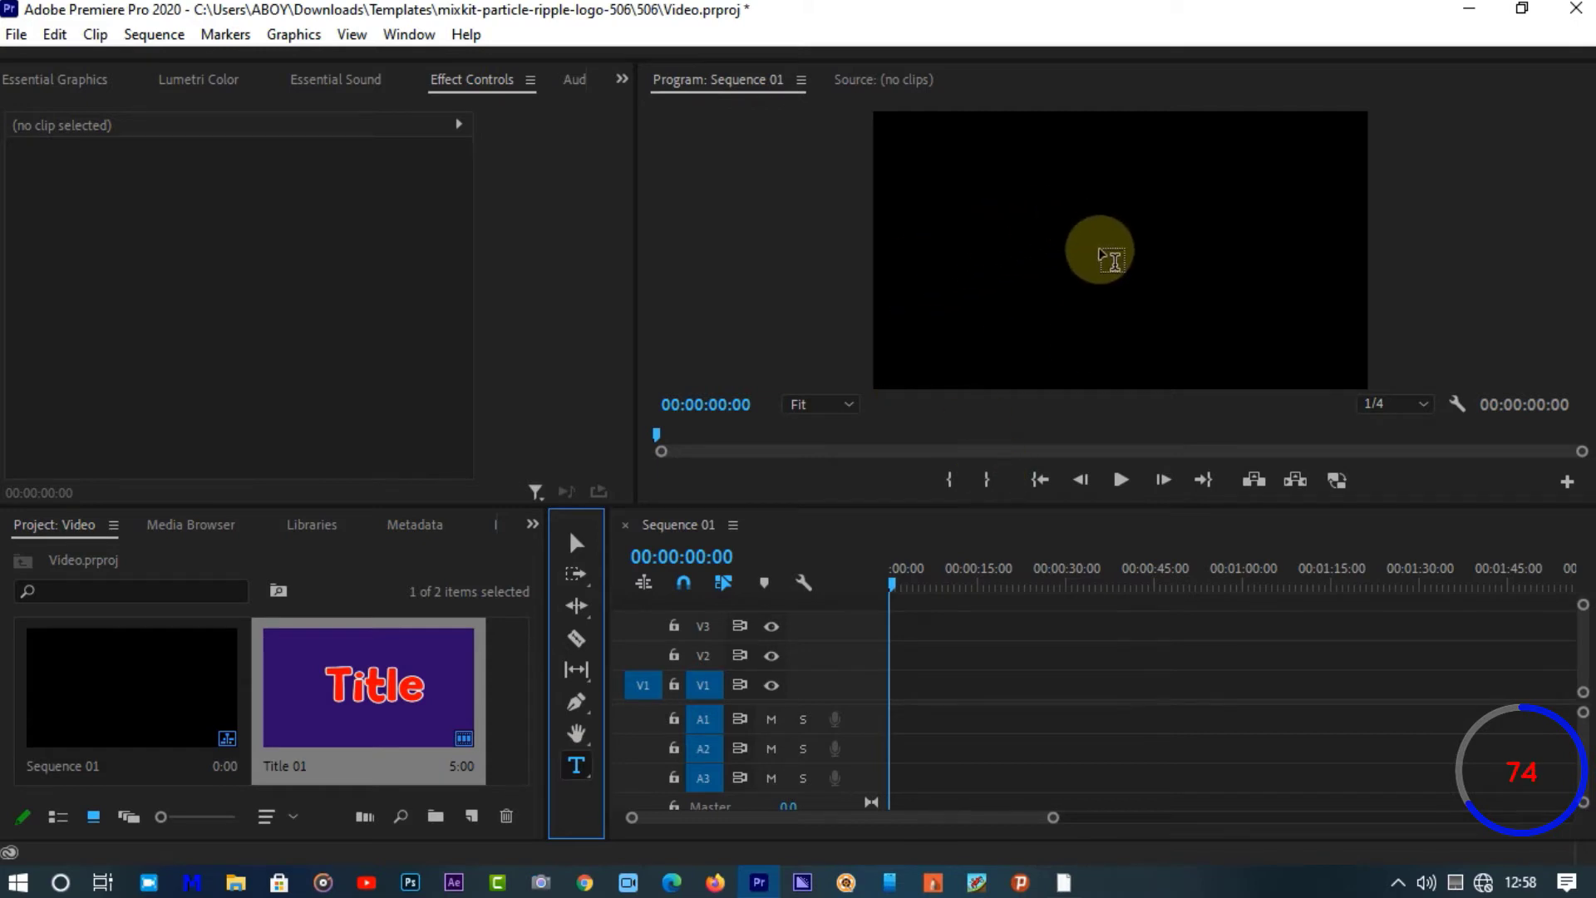
{"action": "left_click", "coordinate": [1086, 253]}
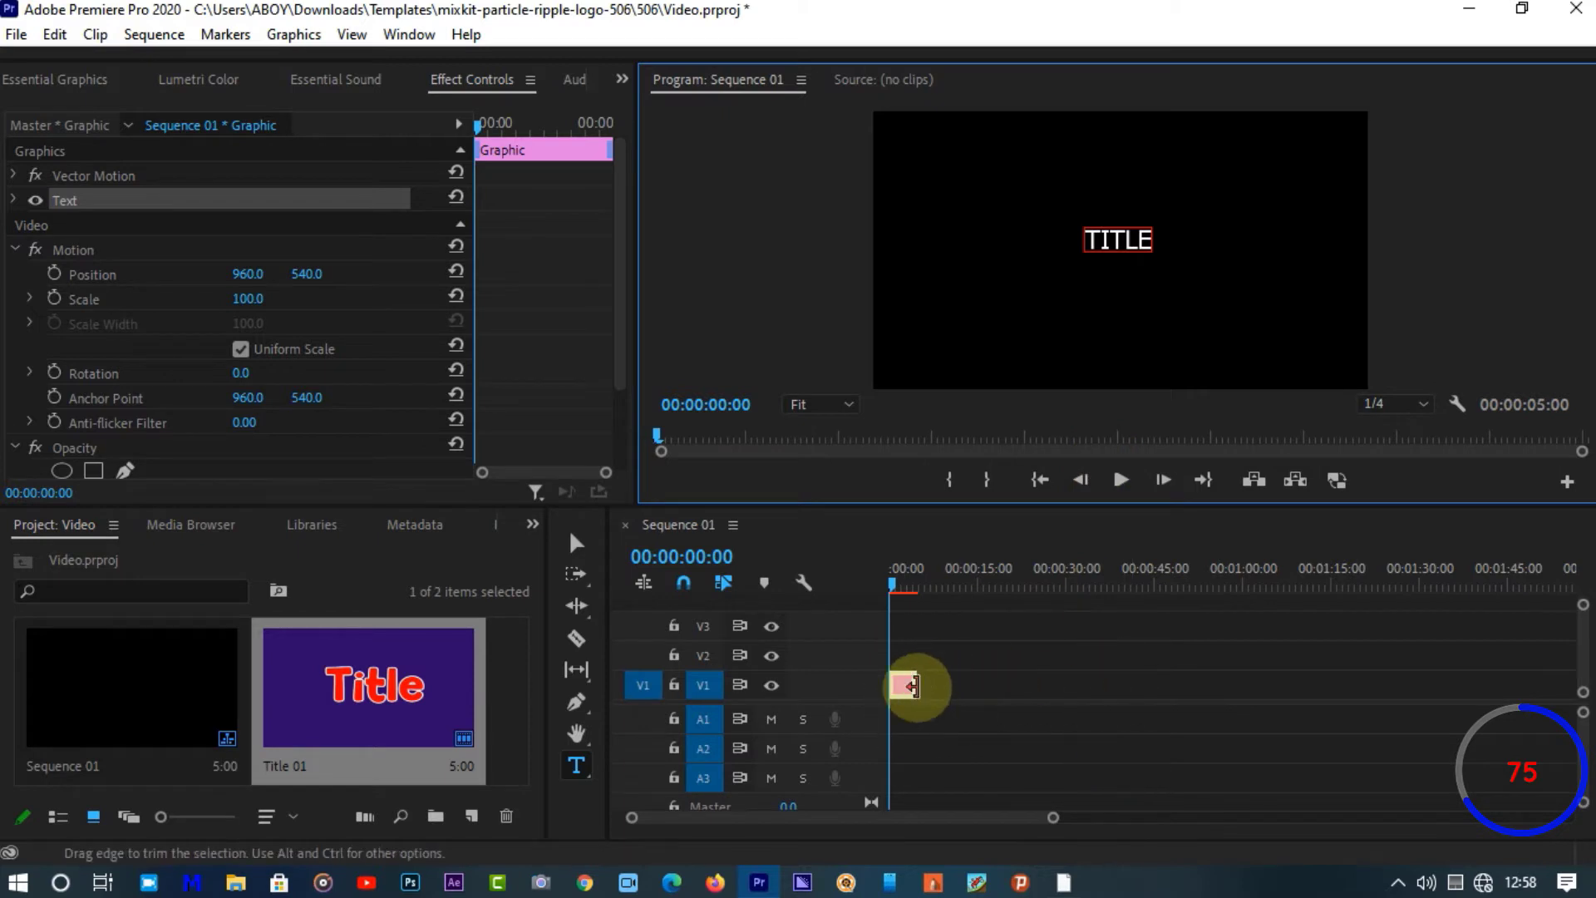
{"action": "left_click_drag", "start_coordinate": [915, 685], "coordinate": [956, 690]}
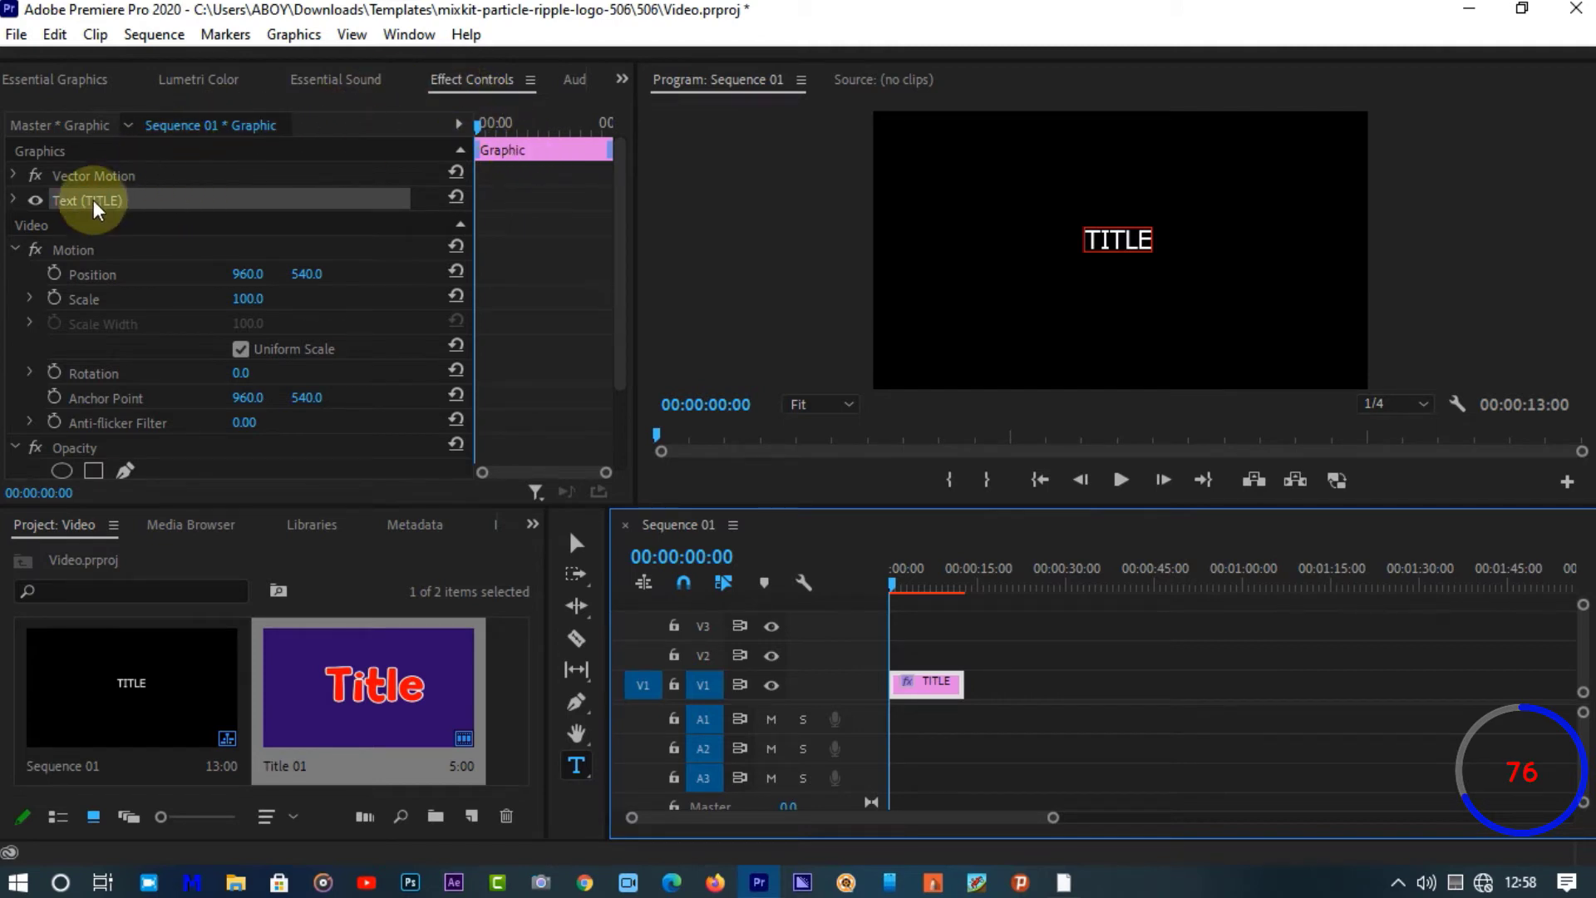
Toggle the TITLE text layer's visibility off and back on, and expand its source text settings
{"action": "left_click", "coordinate": [37, 205]}
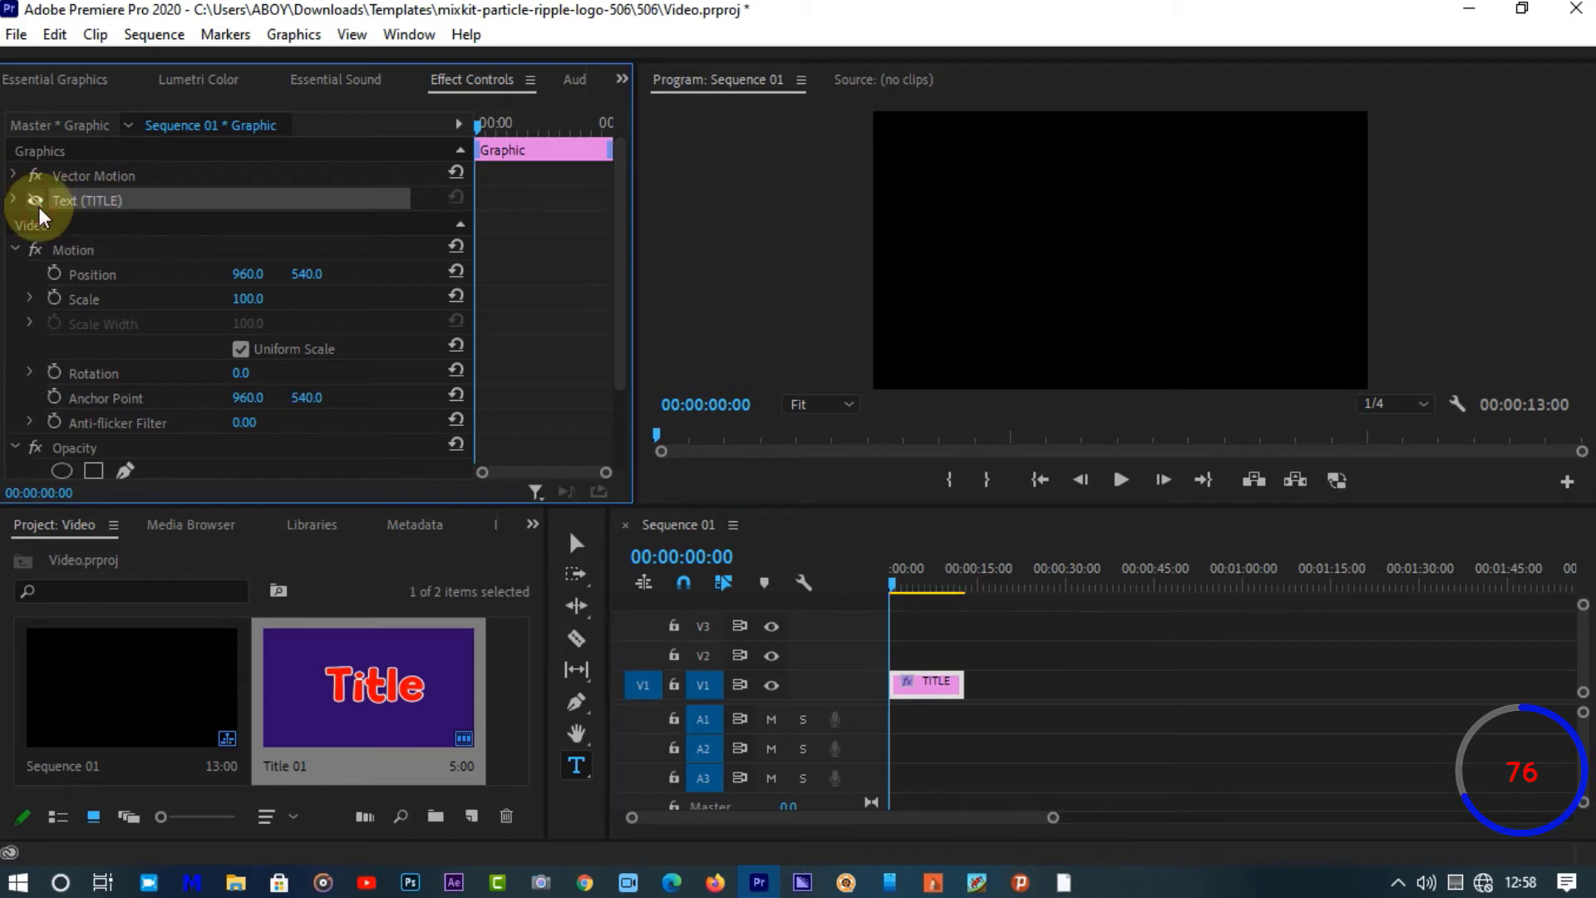
{"action": "left_click", "coordinate": [36, 203]}
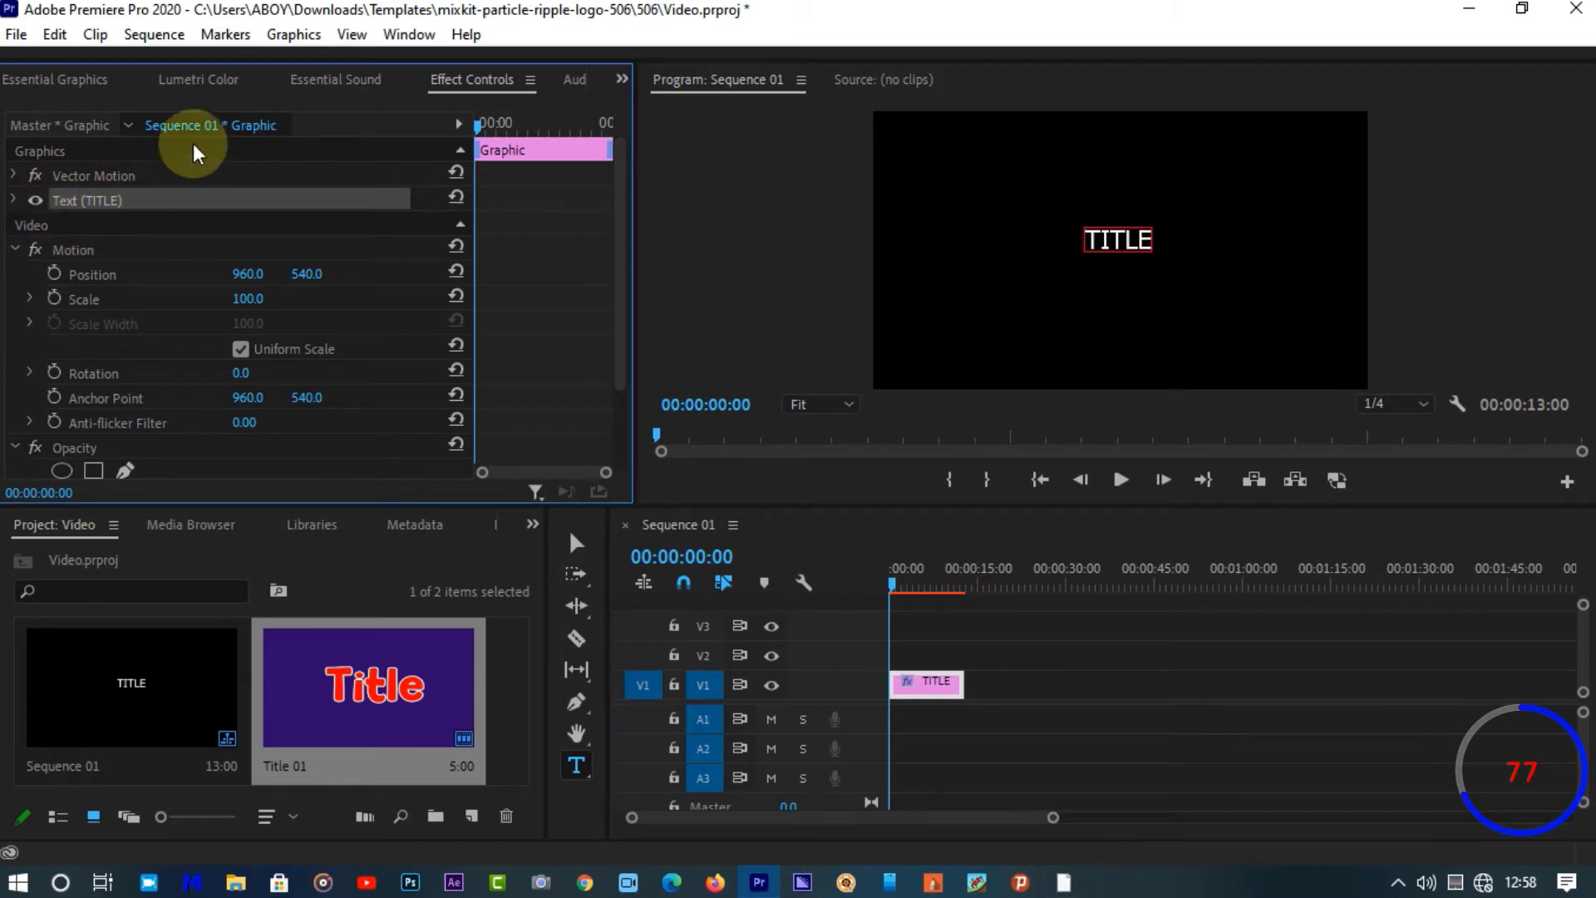
{"action": "left_click", "coordinate": [10, 202]}
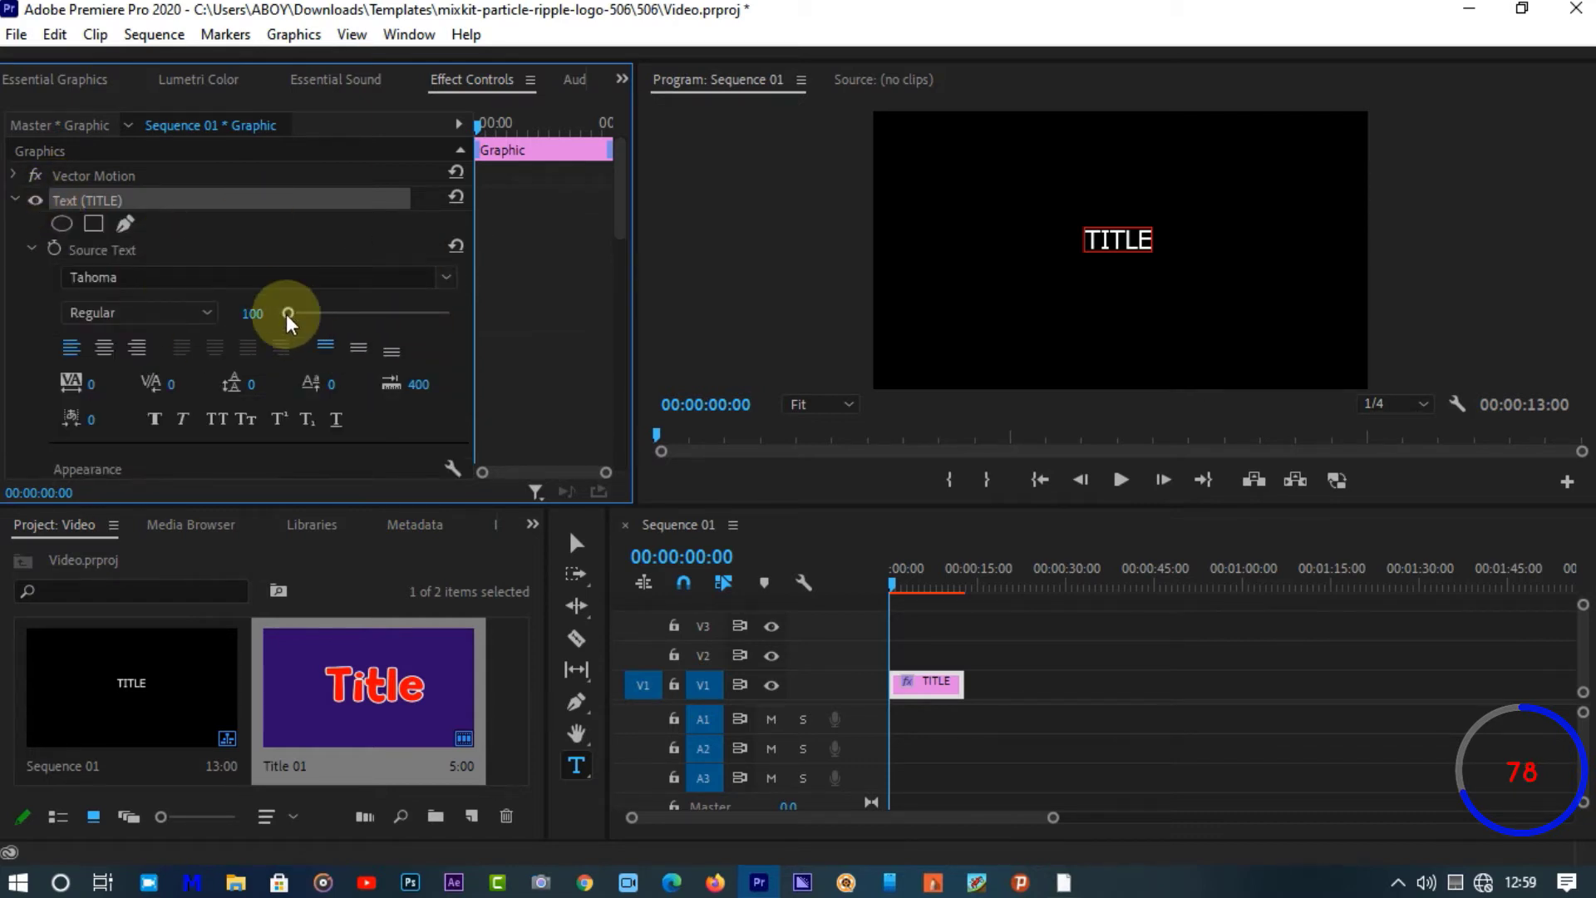
Try setting the TITLE layer's font size to 132 and its font style to Bold without selecting the text
{"action": "left_click_drag", "start_coordinate": [286, 315], "coordinate": [315, 328]}
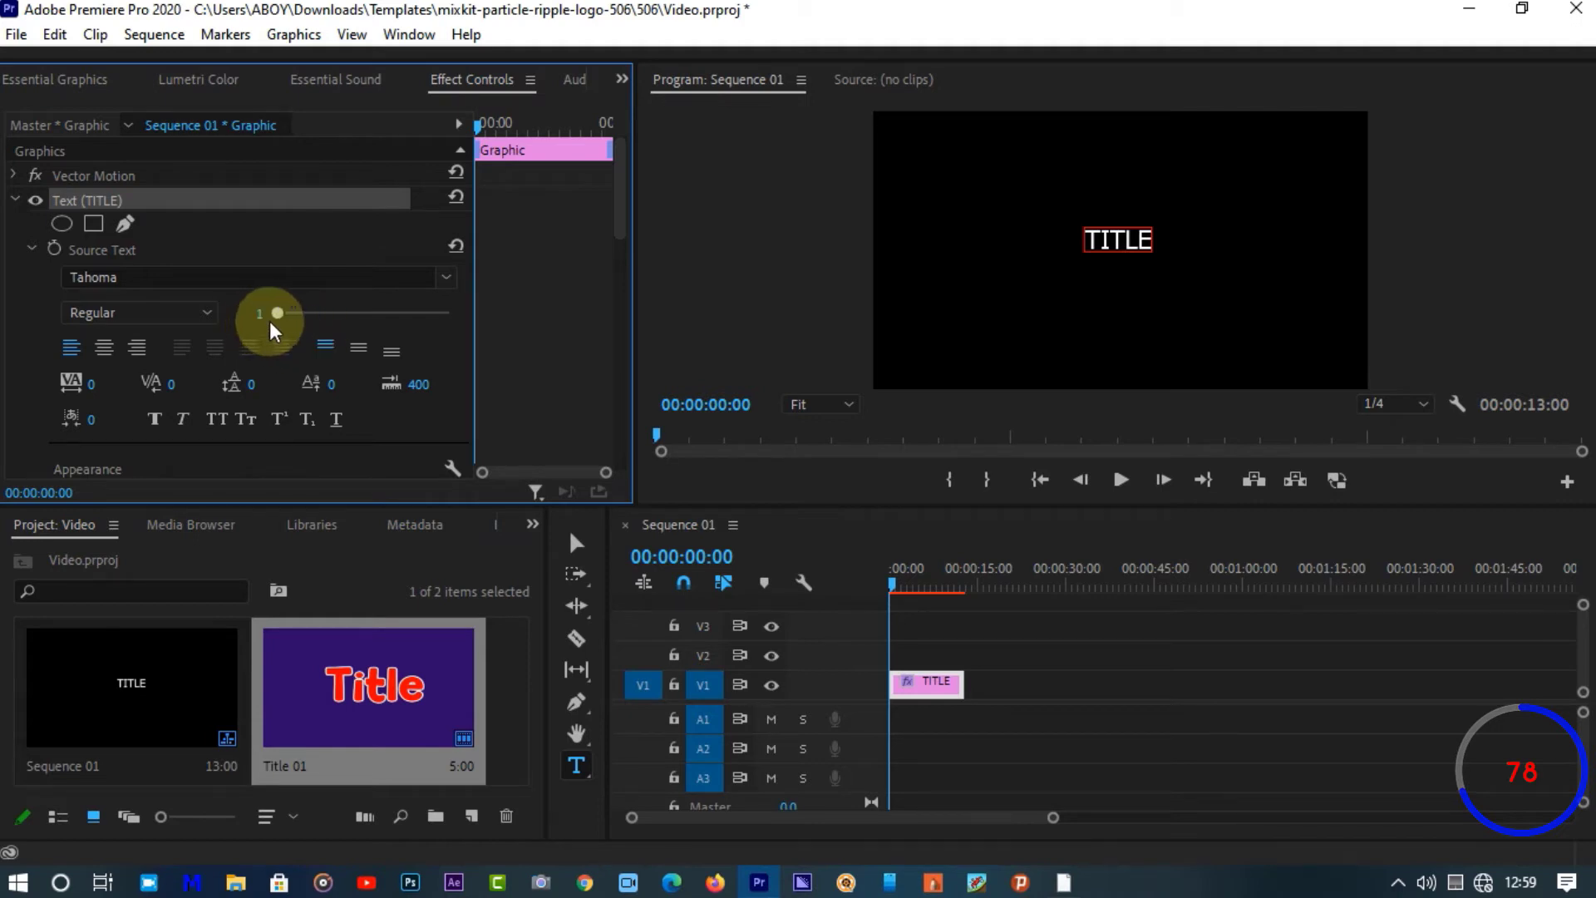
{"action": "left_click", "coordinate": [176, 315]}
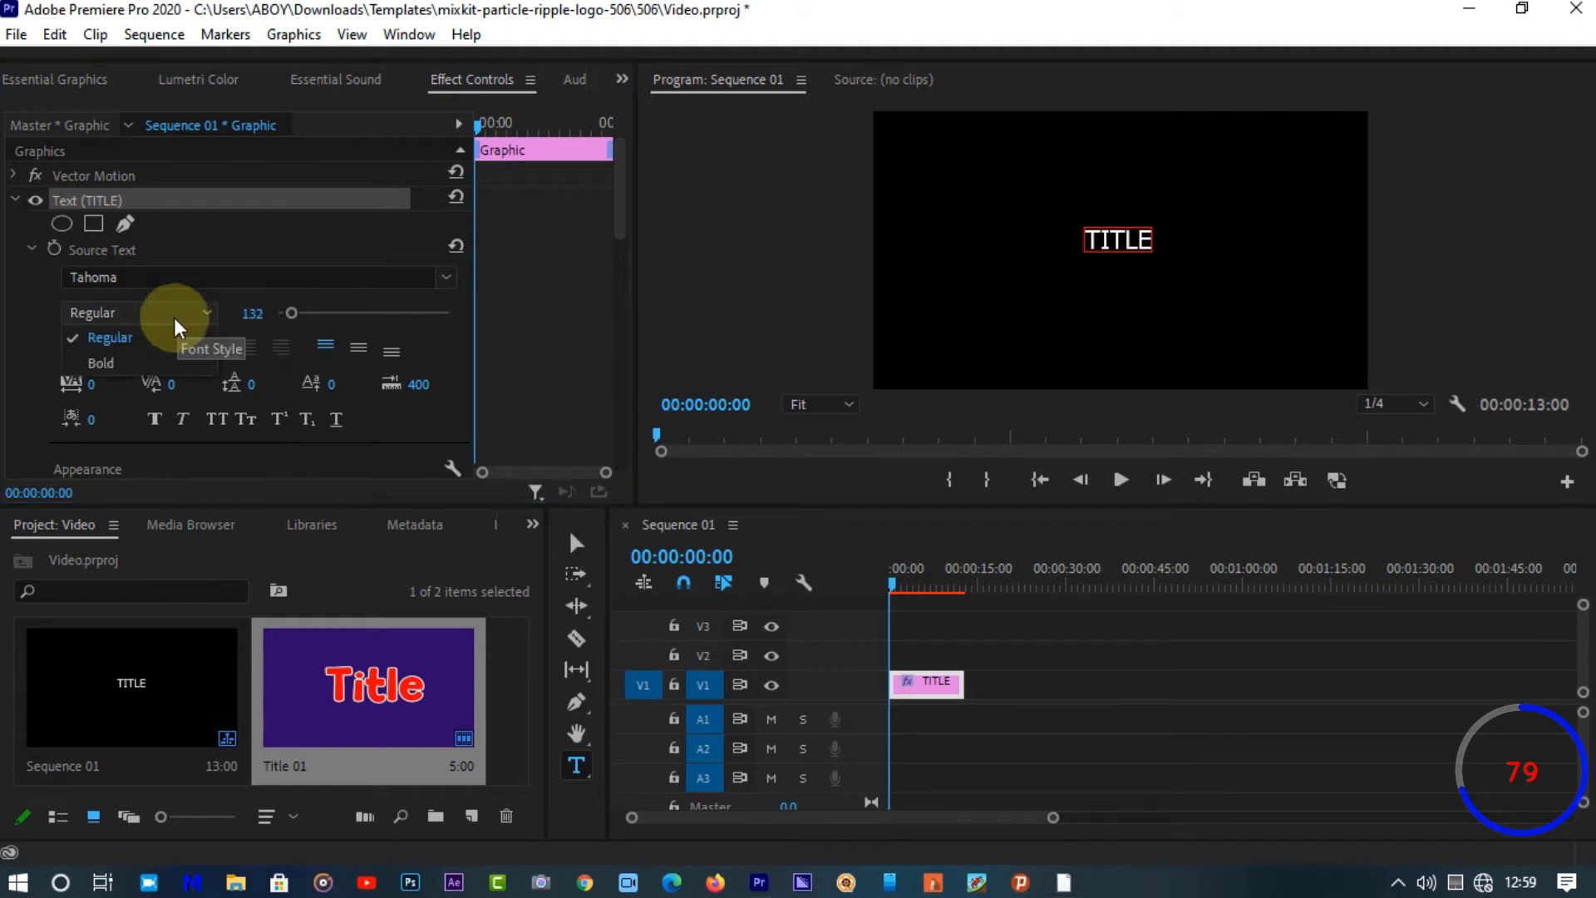
{"action": "left_click", "coordinate": [183, 359]}
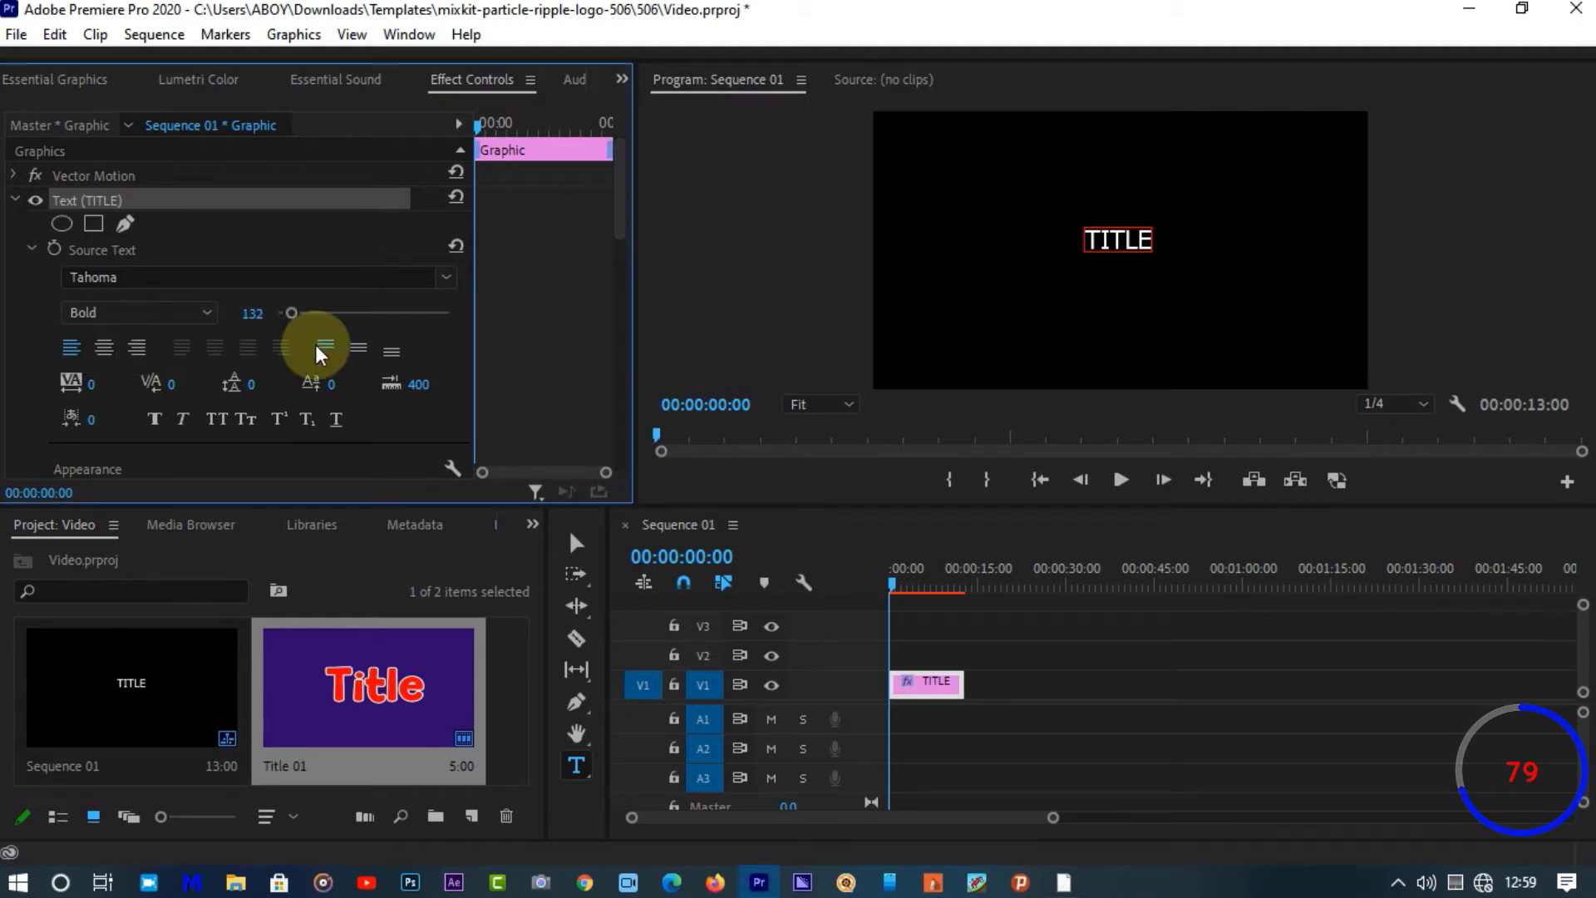
Select the word TITLE in the preview and set its font size to 229 and its style to Bold
{"action": "double_click", "coordinate": [1114, 236]}
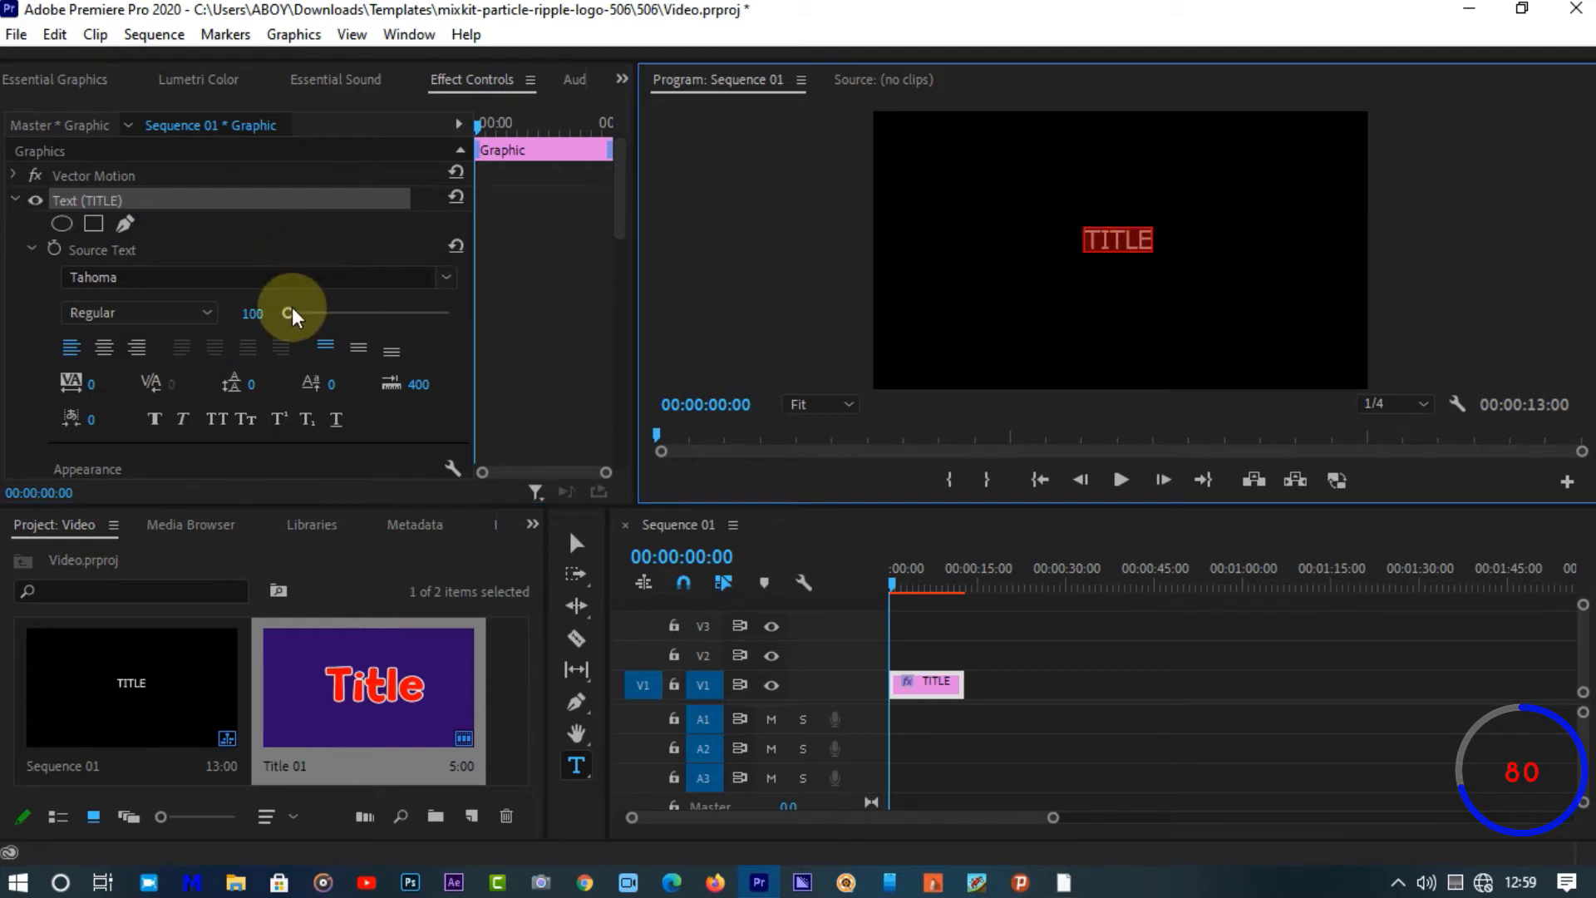
{"action": "mouse_move", "coordinate": [291, 312]}
{"action": "left_mouse_down"}
{"action": "mouse_move", "coordinate": [326, 307]}
{"action": "mouse_move", "coordinate": [301, 310]}
{"action": "left_mouse_up"}
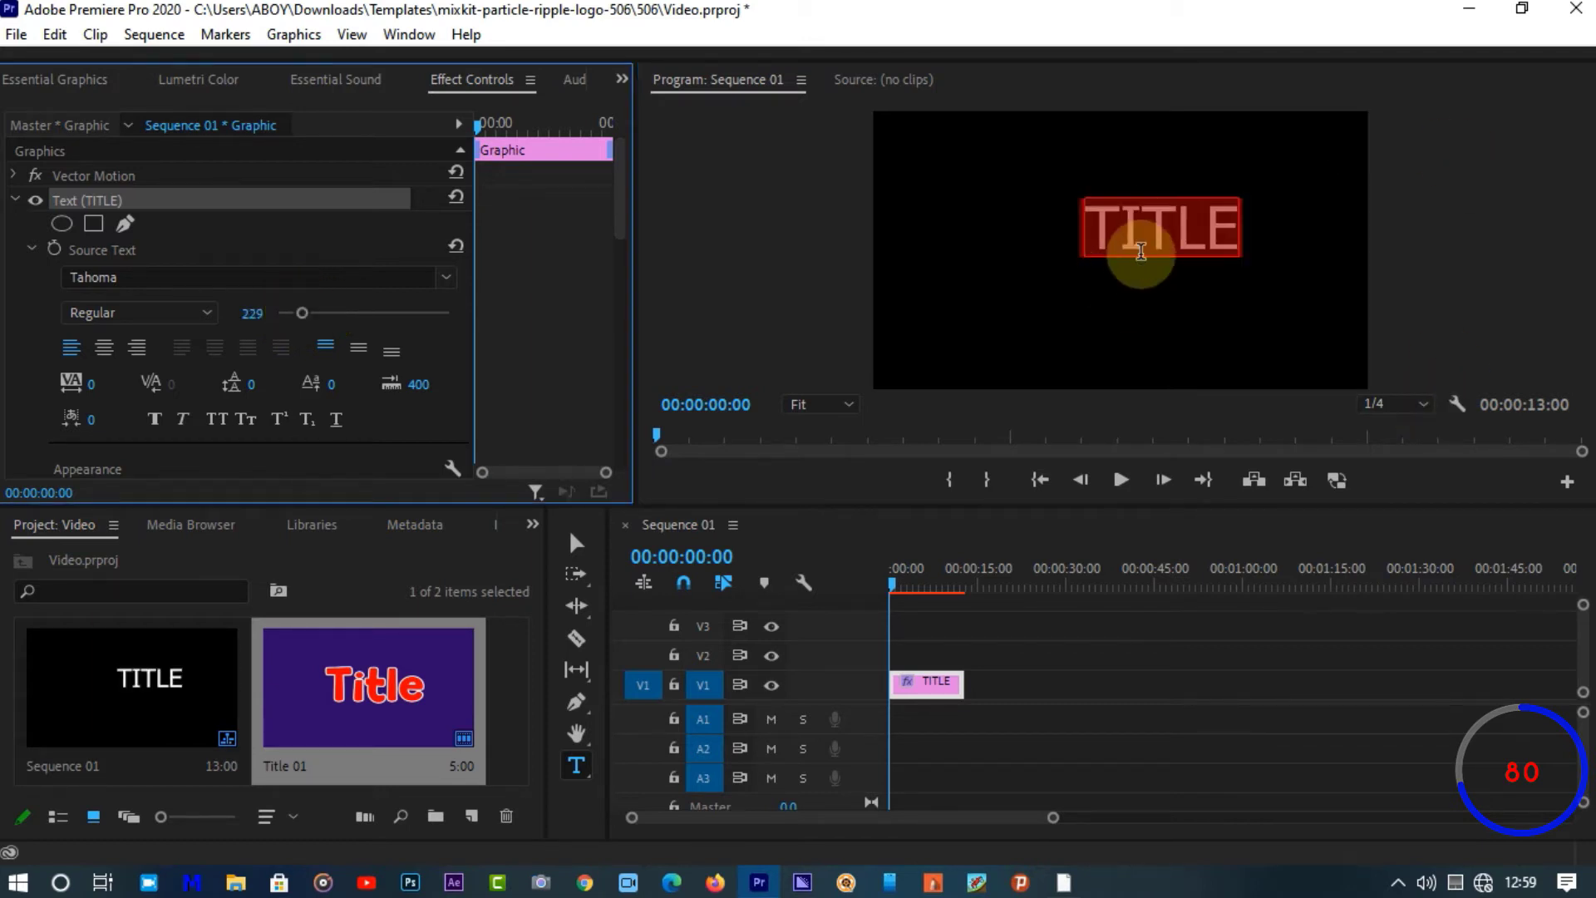
{"action": "left_click", "coordinate": [182, 308]}
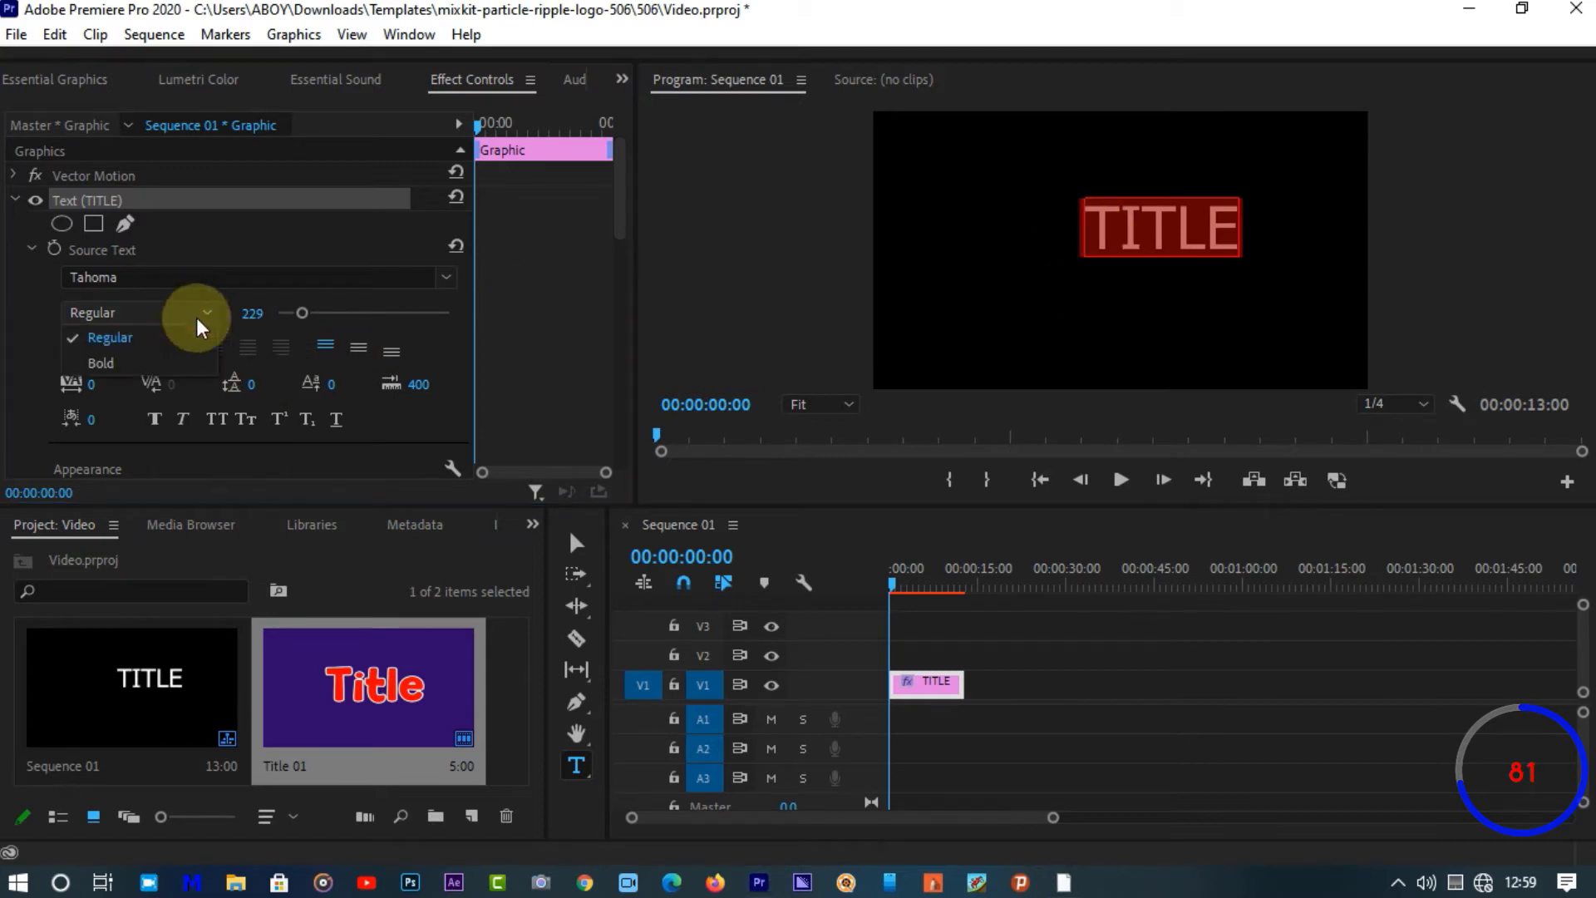
{"action": "left_click", "coordinate": [182, 360]}
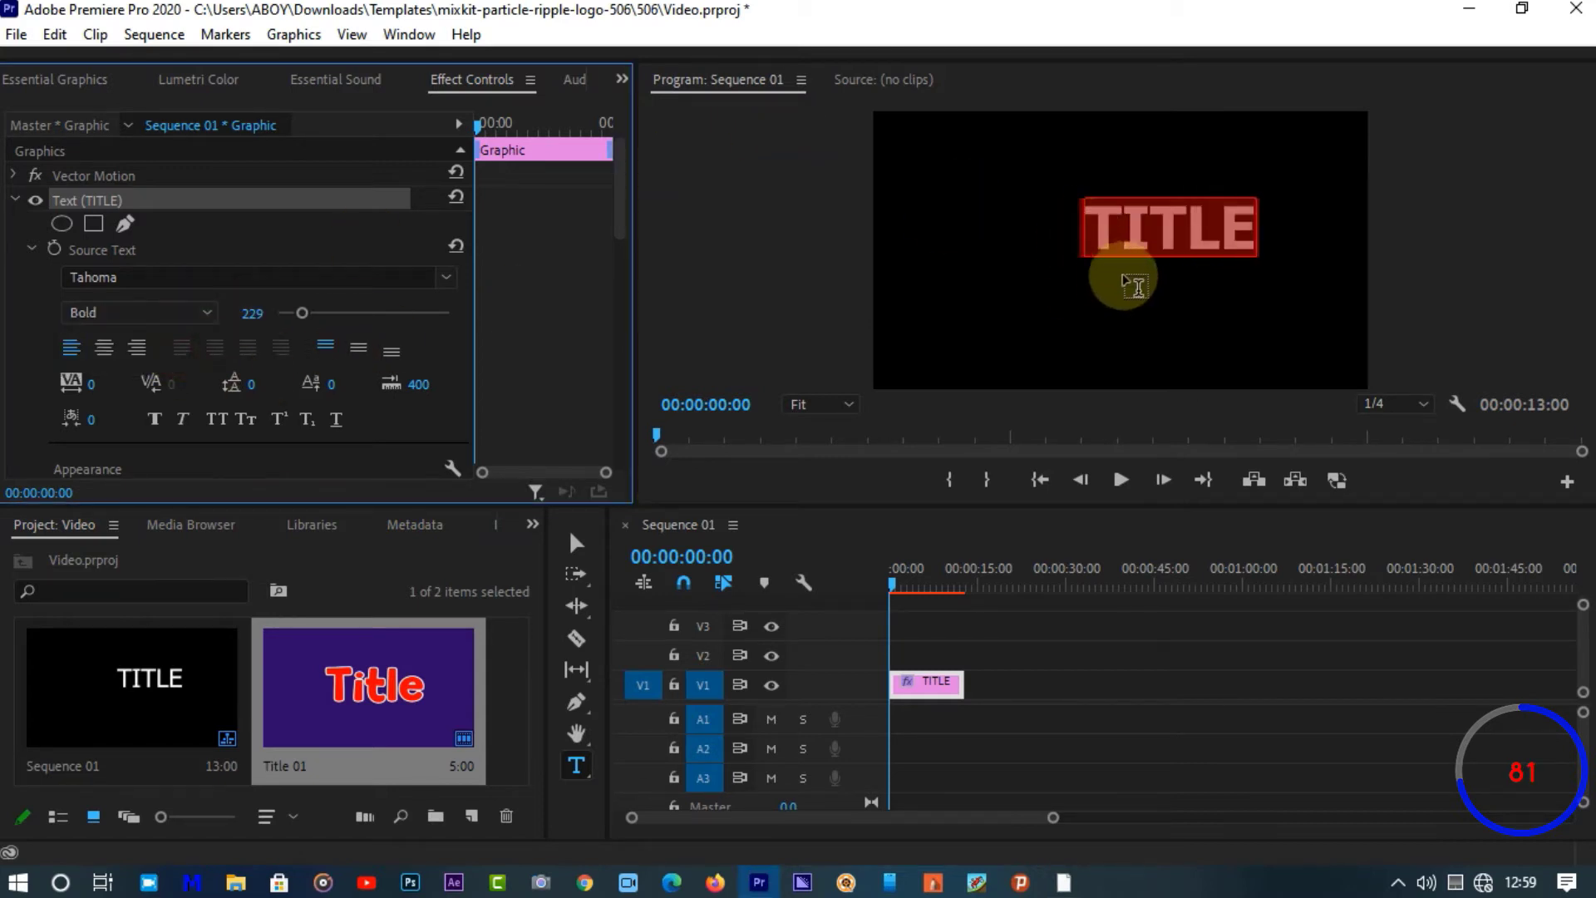
Change the TITLE text's font to Quicksand and its font style to Bold
{"action": "left_click", "coordinate": [443, 277]}
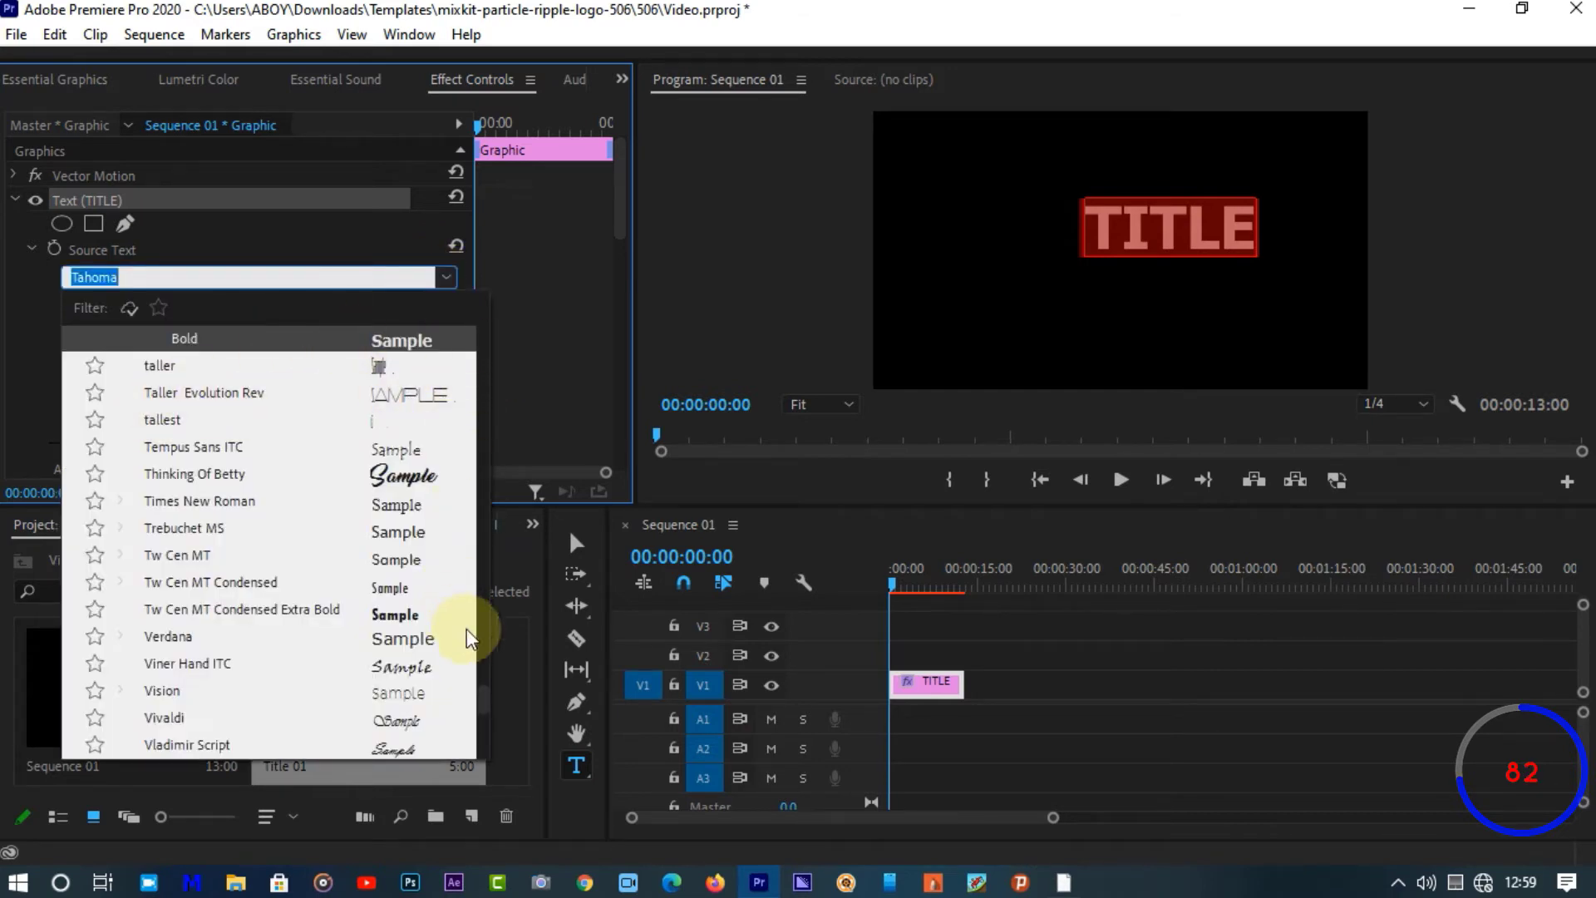
{"action": "scroll", "coordinate": [390, 596], "scroll_direction": "up", "scroll_amount": 2}
{"action": "scroll", "coordinate": [392, 597], "scroll_direction": "down", "scroll_amount": 9}
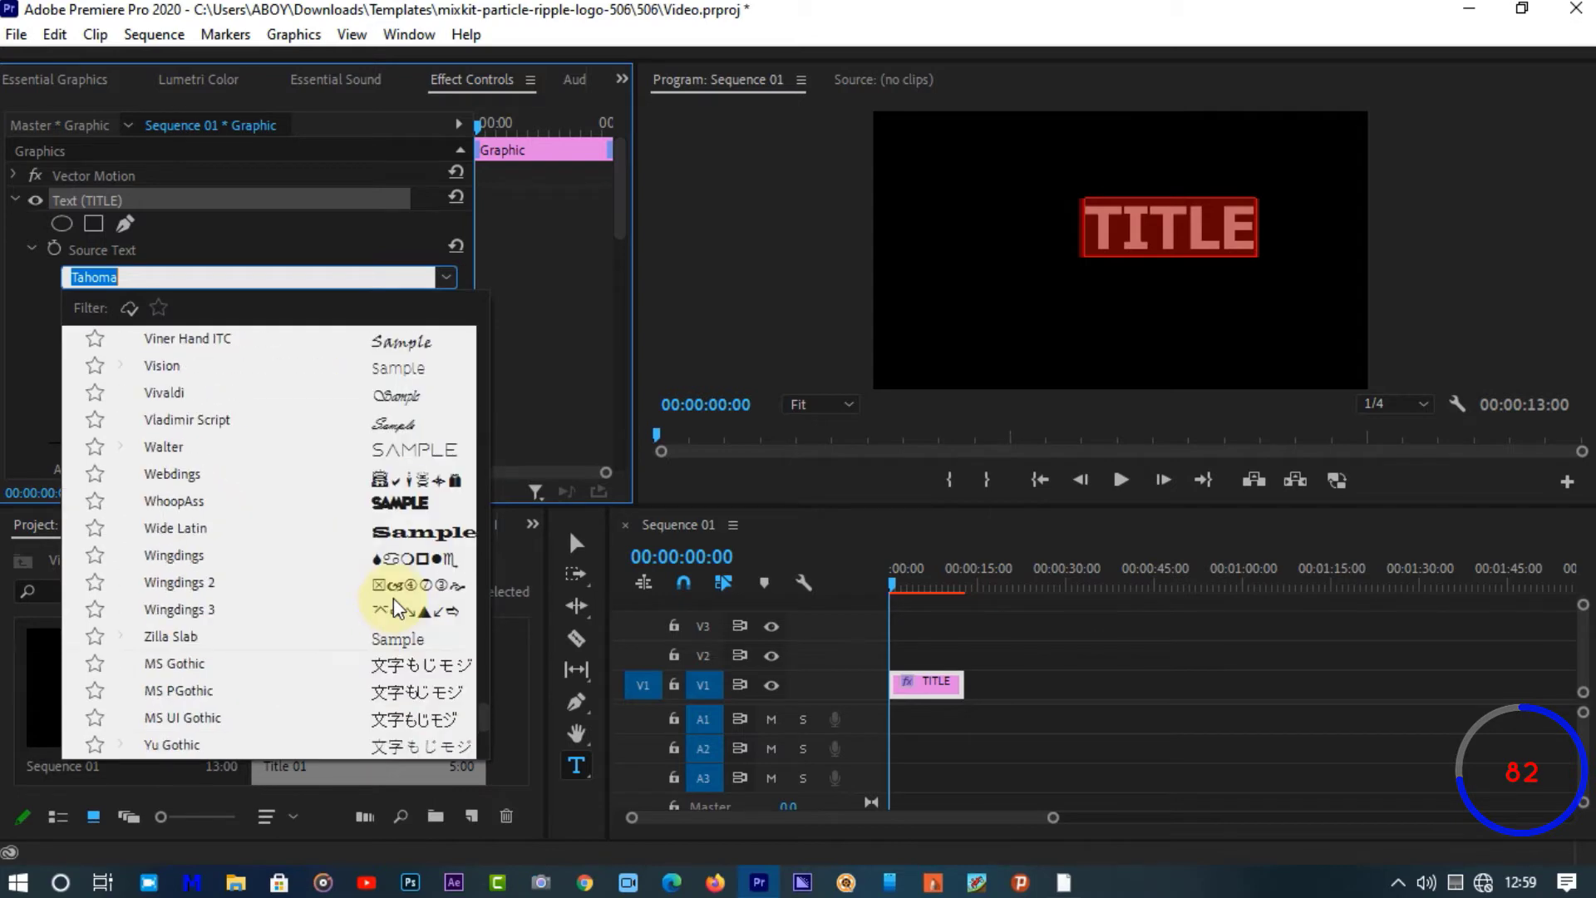
{"action": "scroll", "coordinate": [393, 597], "scroll_direction": "up", "scroll_amount": 20}
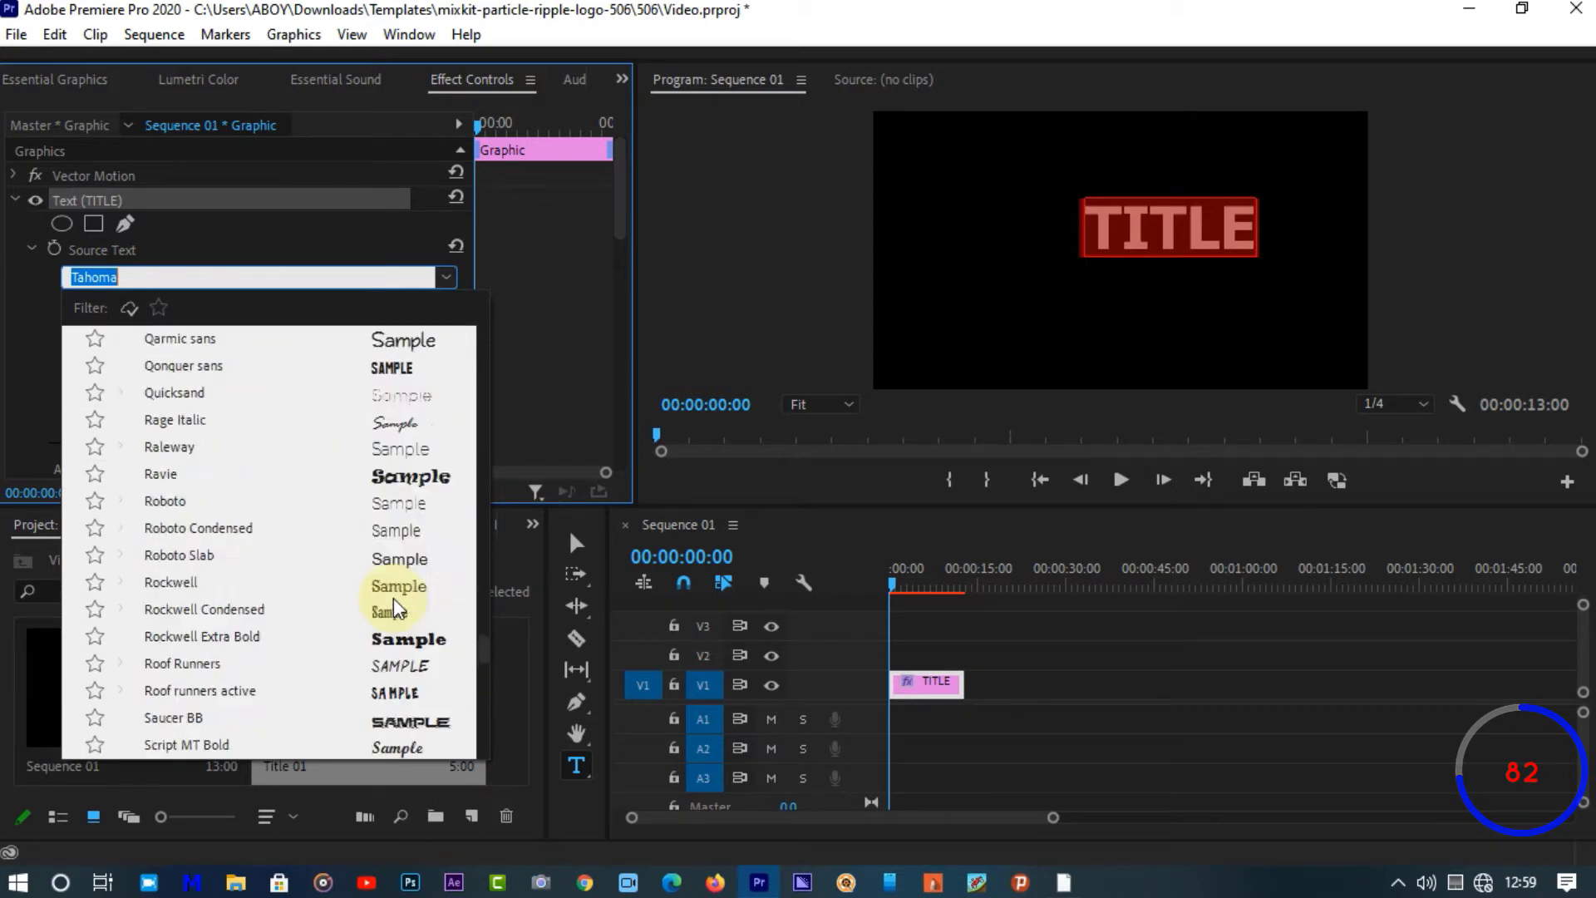
{"action": "scroll", "coordinate": [392, 597], "scroll_direction": "down", "scroll_amount": 1}
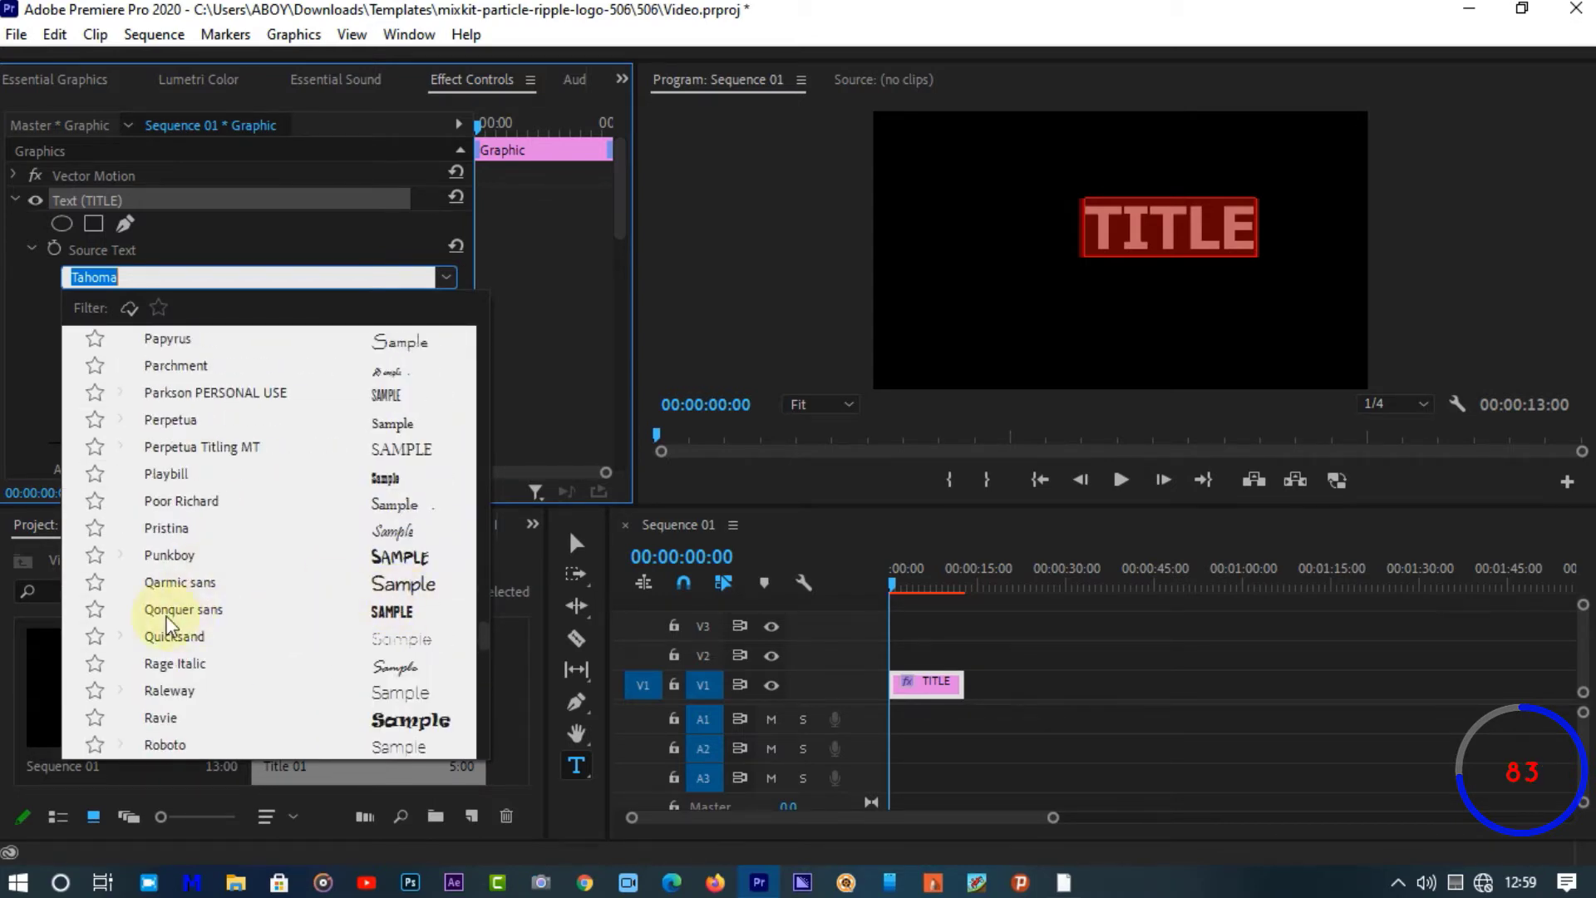
{"action": "left_click", "coordinate": [181, 635]}
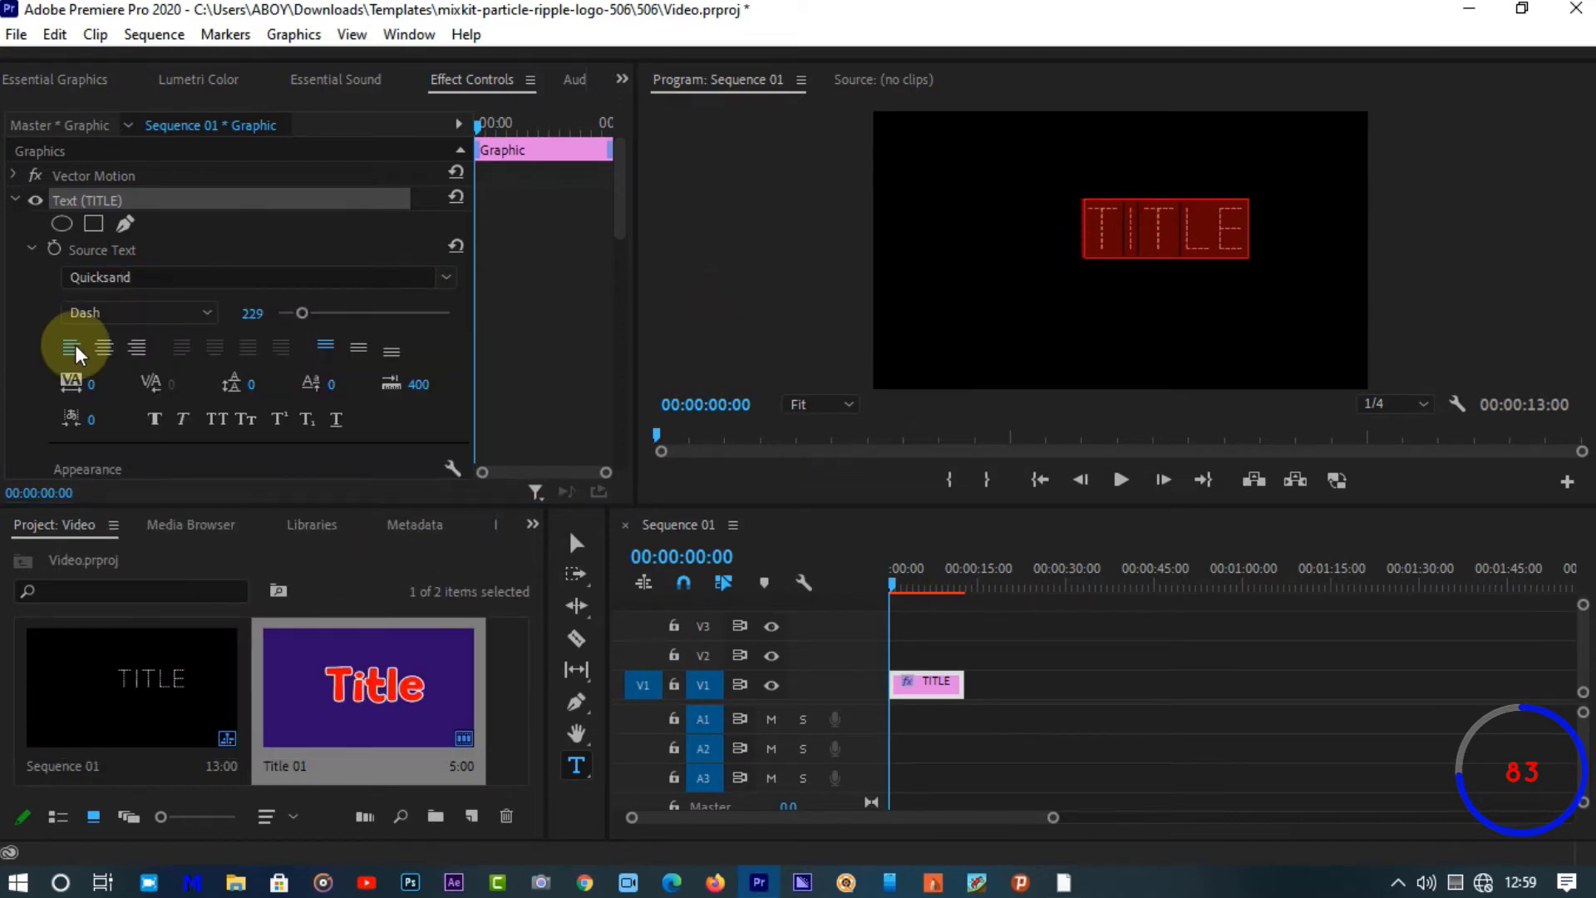
{"action": "left_click", "coordinate": [128, 314]}
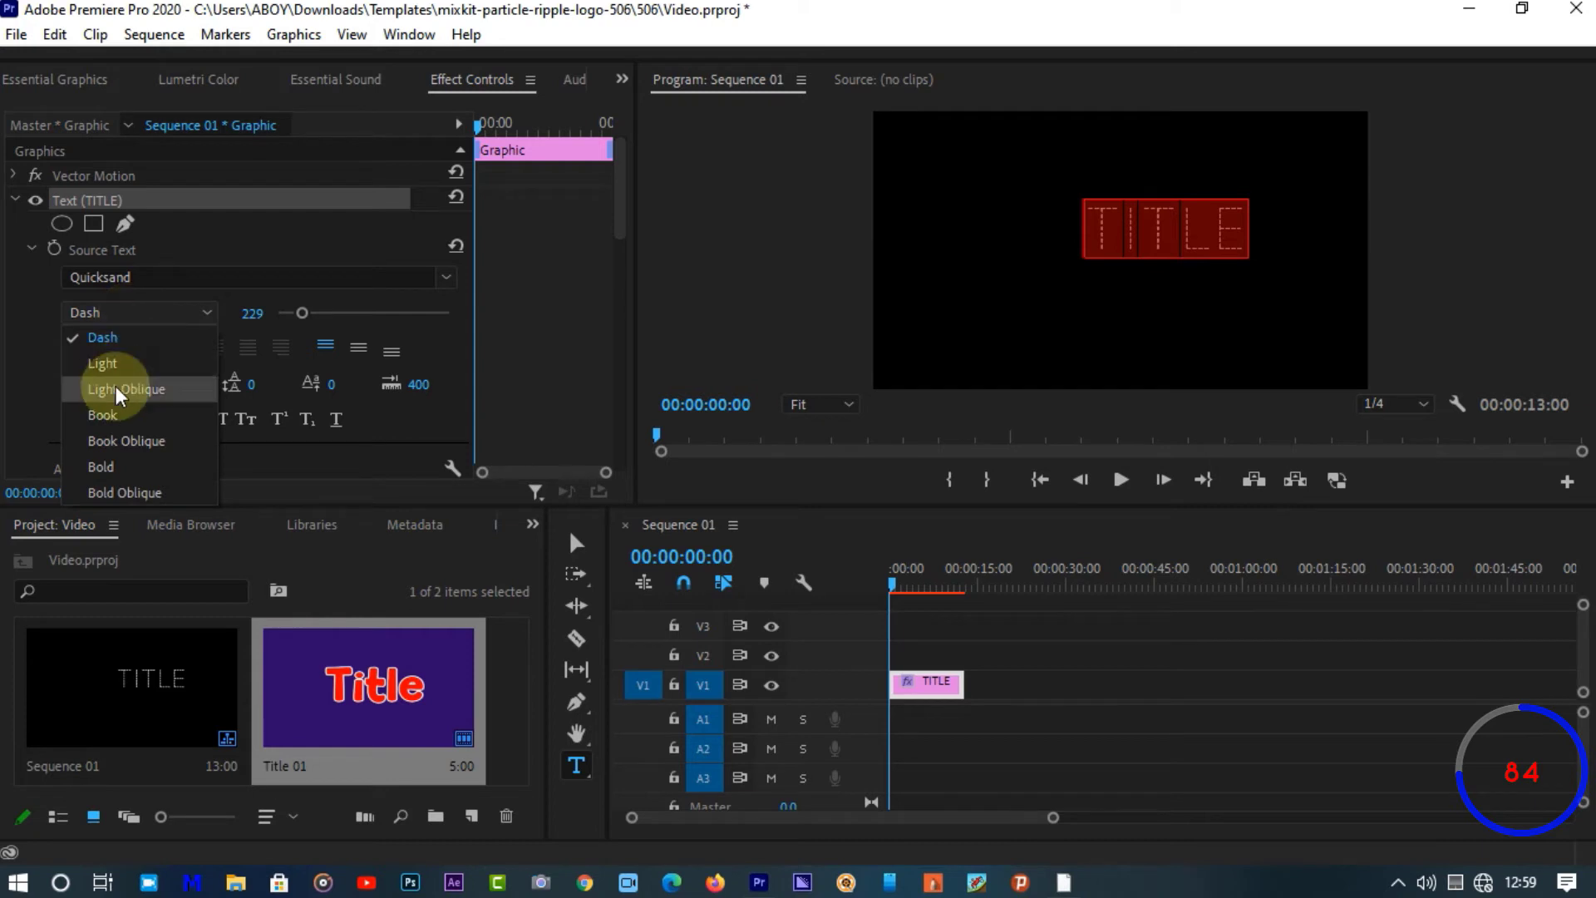
{"action": "left_click", "coordinate": [123, 466]}
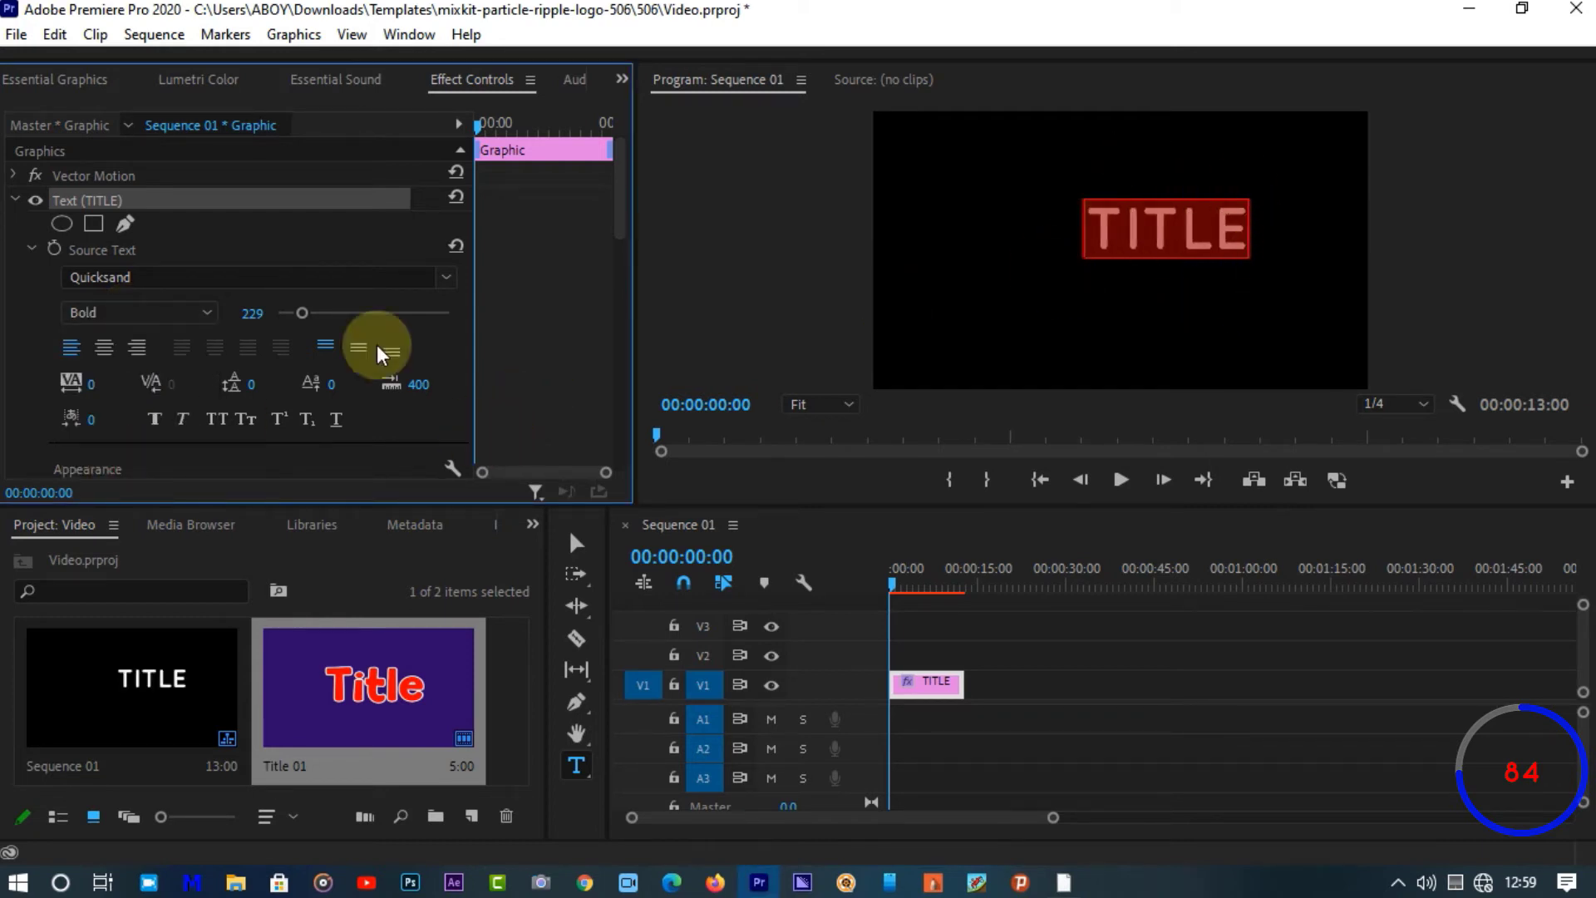
Enlarge the TITLE text to font size 349 and centre-align it both horizontally and vertically
{"action": "mouse_move", "coordinate": [296, 306]}
{"action": "left_mouse_down"}
{"action": "mouse_move", "coordinate": [281, 292]}
{"action": "mouse_move", "coordinate": [313, 283]}
{"action": "left_mouse_up"}
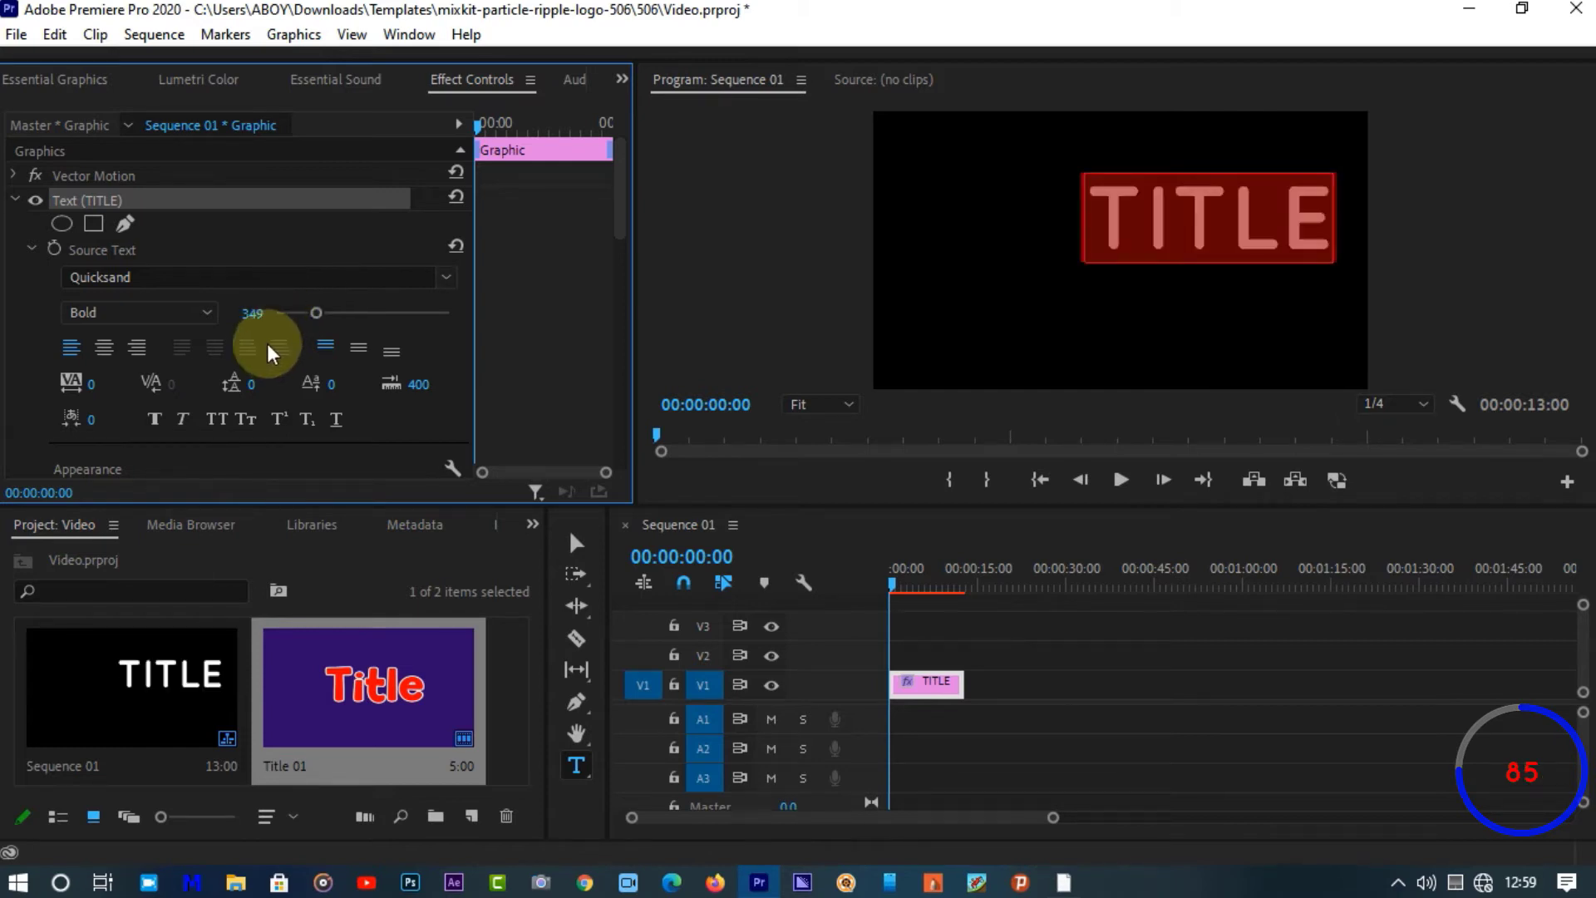
{"action": "left_click", "coordinate": [102, 349]}
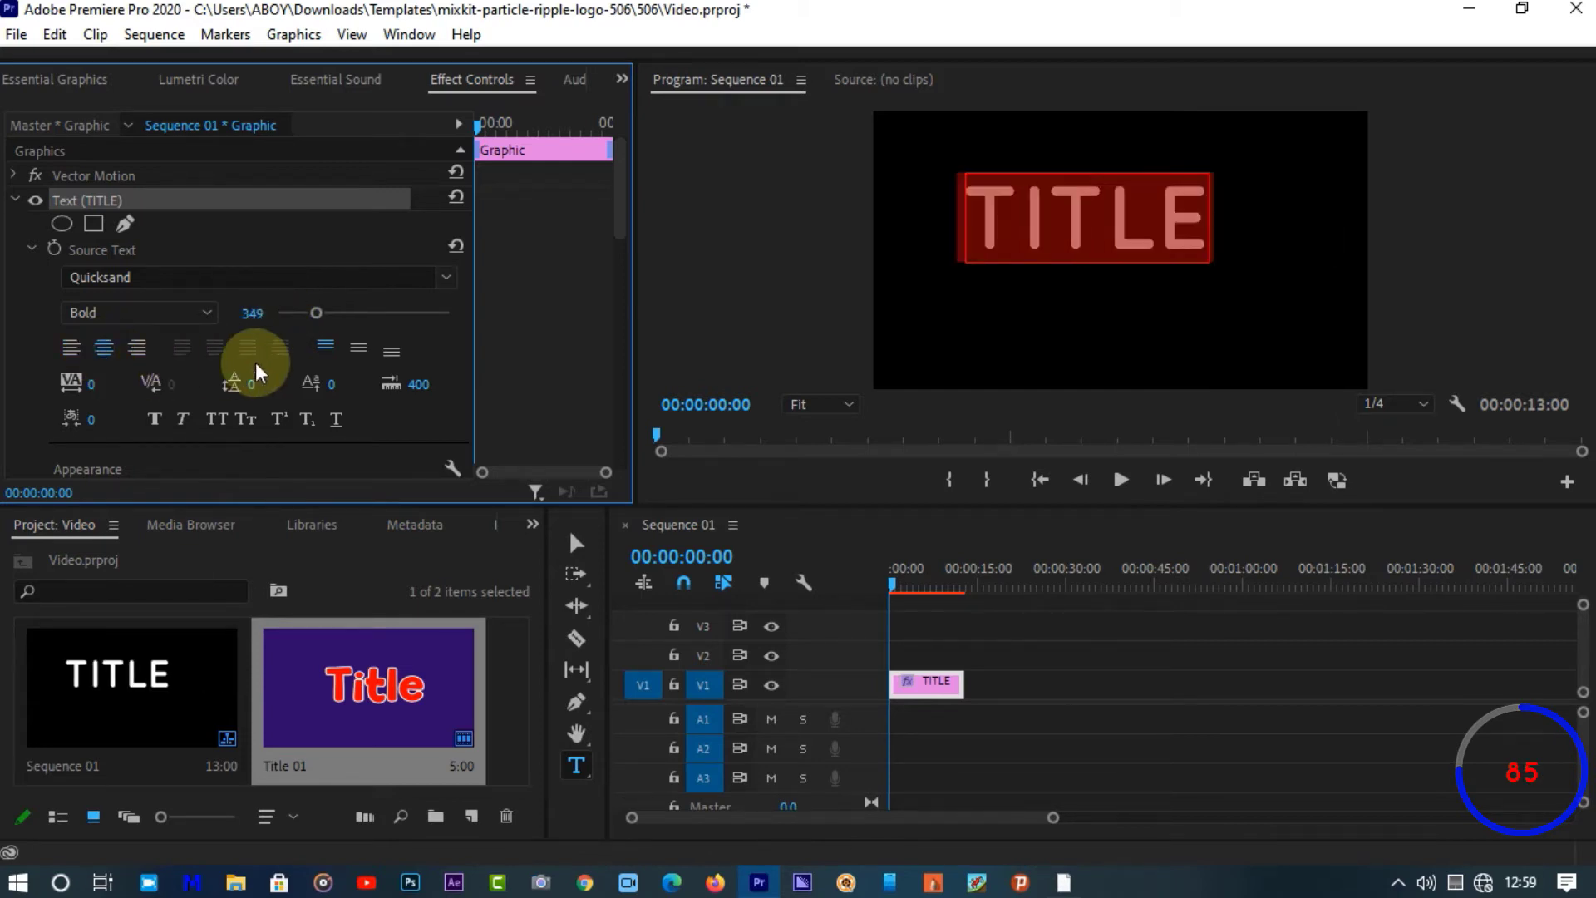
{"action": "left_click", "coordinate": [359, 352]}
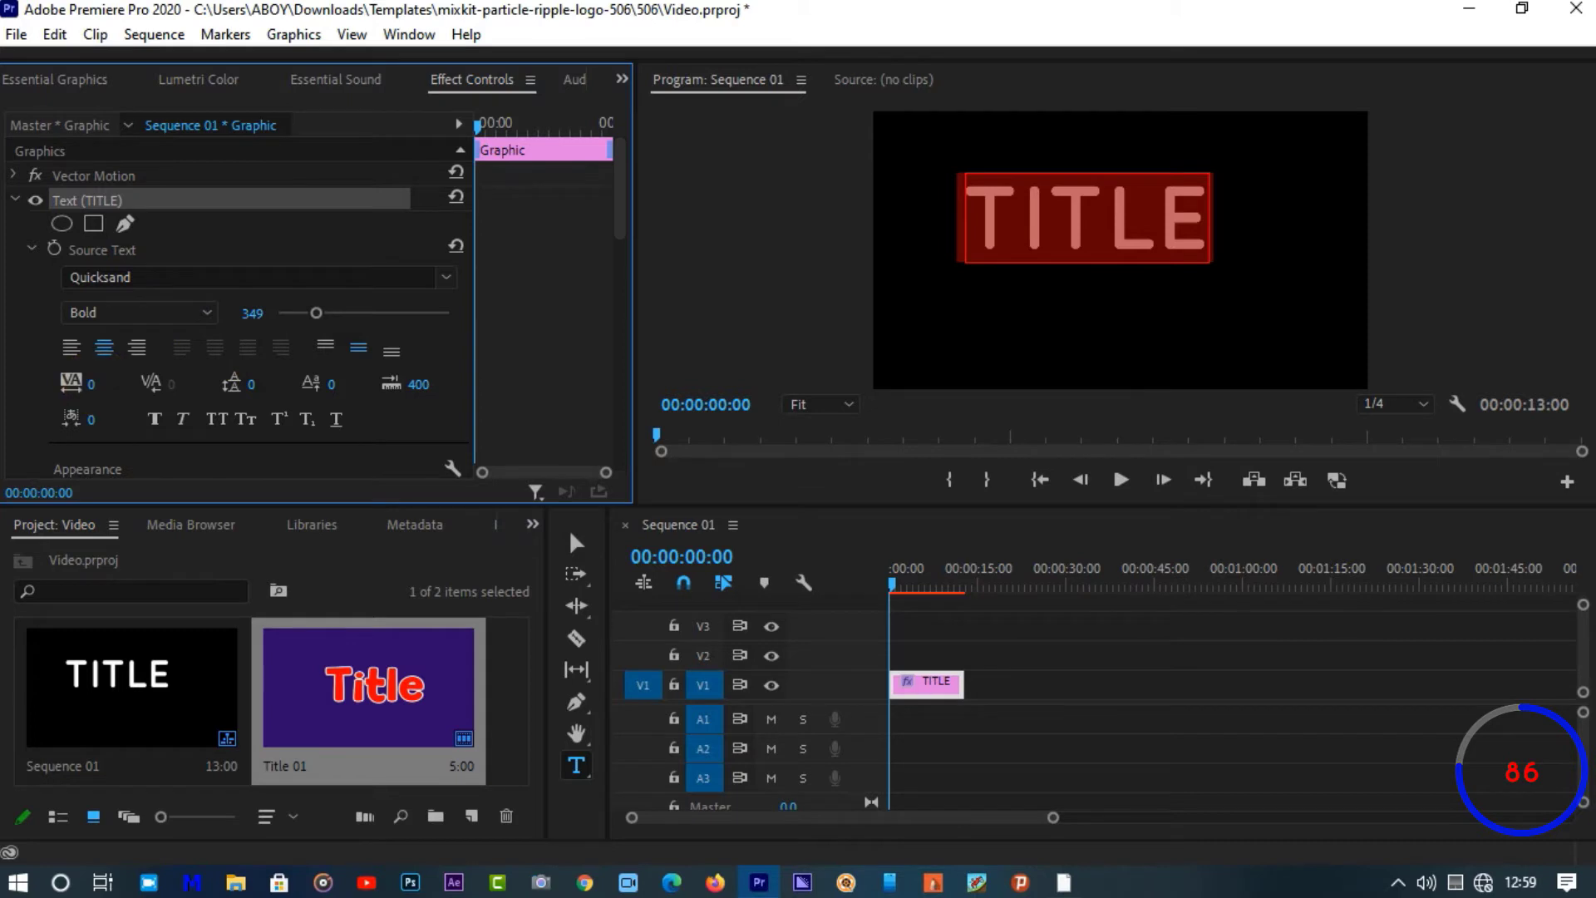
Set the TITLE text's tracking to 68 and its baseline shift to 400
{"action": "mouse_move", "coordinate": [91, 384]}
{"action": "left_mouse_down"}
{"action": "mouse_move", "coordinate": [627, 384]}
{"action": "mouse_move", "coordinate": [105, 389]}
{"action": "mouse_move", "coordinate": [151, 394]}
{"action": "left_mouse_up"}
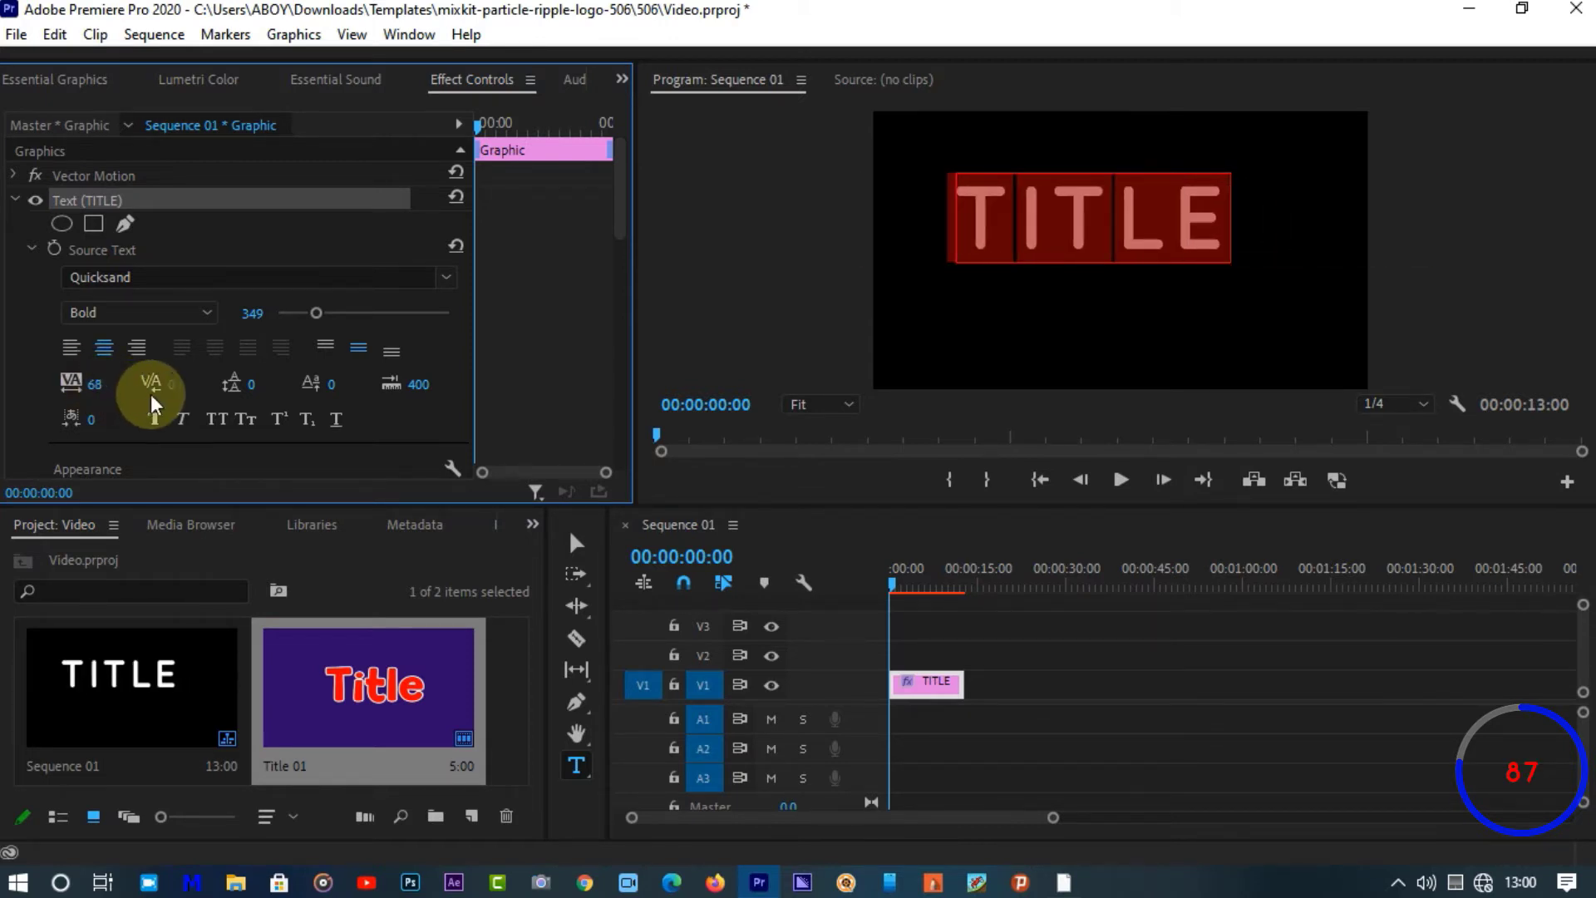
{"action": "left_click_drag", "start_coordinate": [332, 387], "coordinate": [523, 387]}
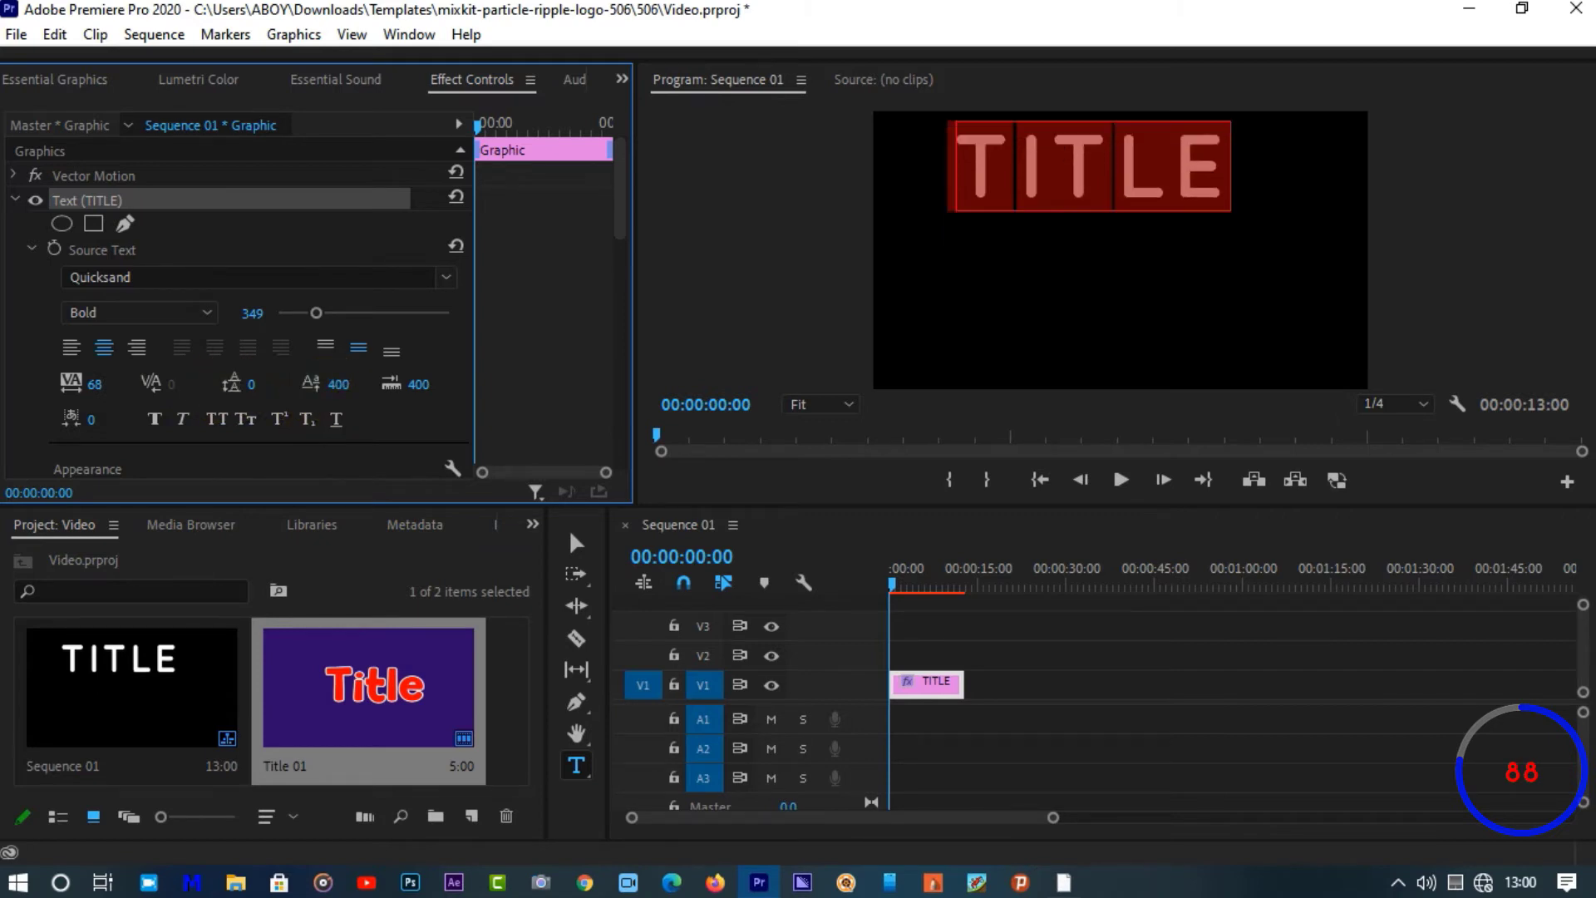
Set the TITLE text's baseline shift to -178
{"action": "left_click_drag", "start_coordinate": [336, 385], "coordinate": [0, 385]}
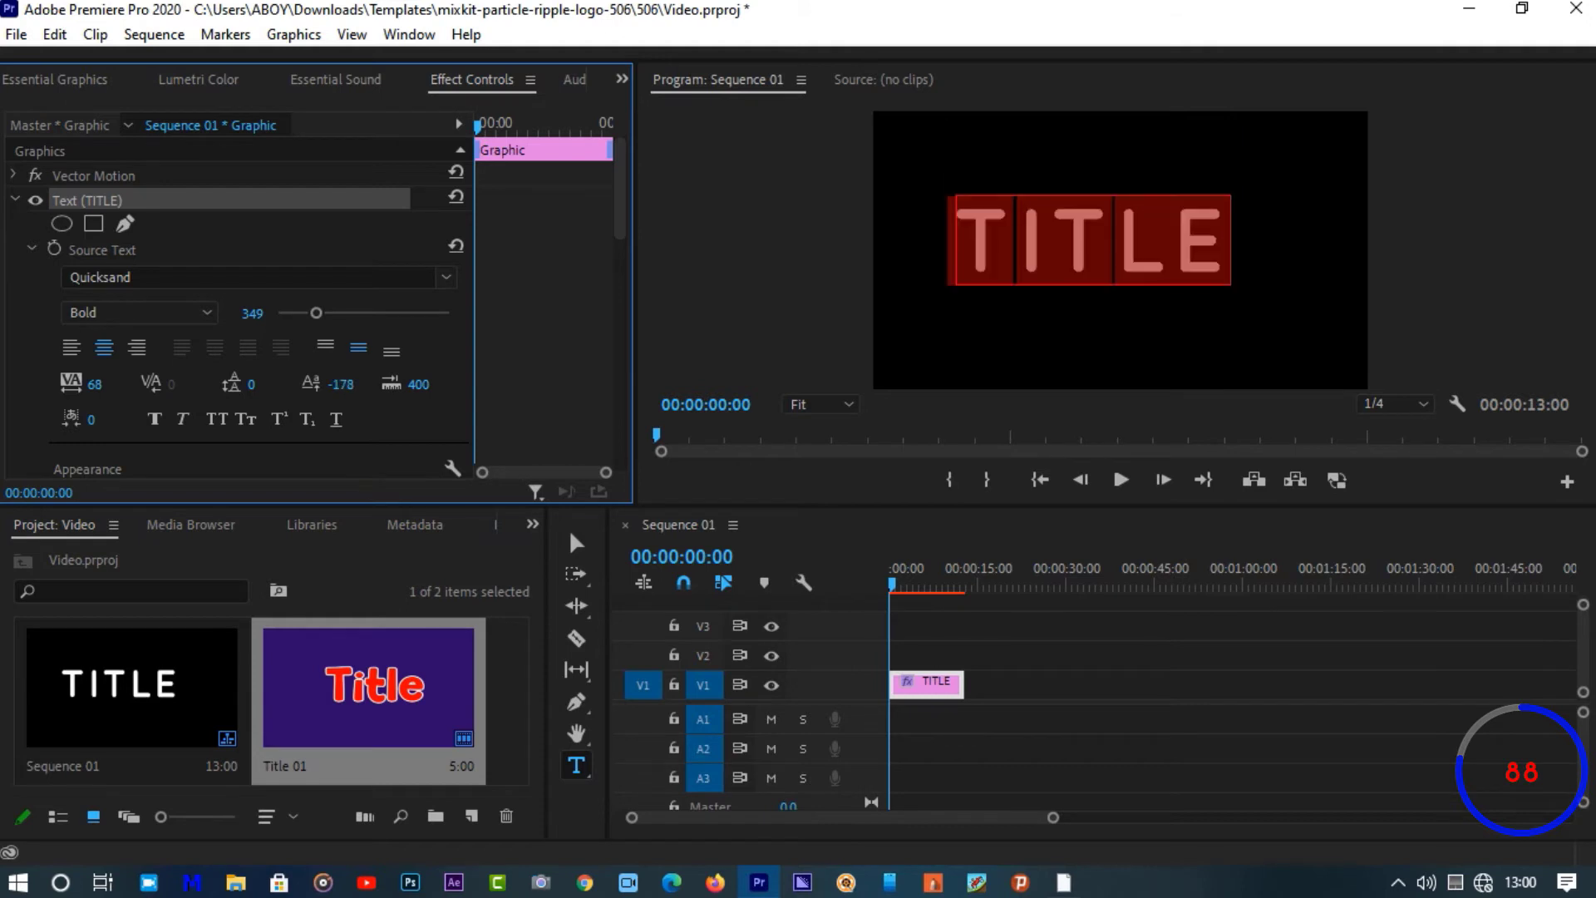
Try faux bold and faux italic on the TITLE text one at a time, switching each off again
{"action": "left_click", "coordinate": [155, 419]}
{"action": "left_click", "coordinate": [160, 427]}
{"action": "left_click", "coordinate": [160, 429]}
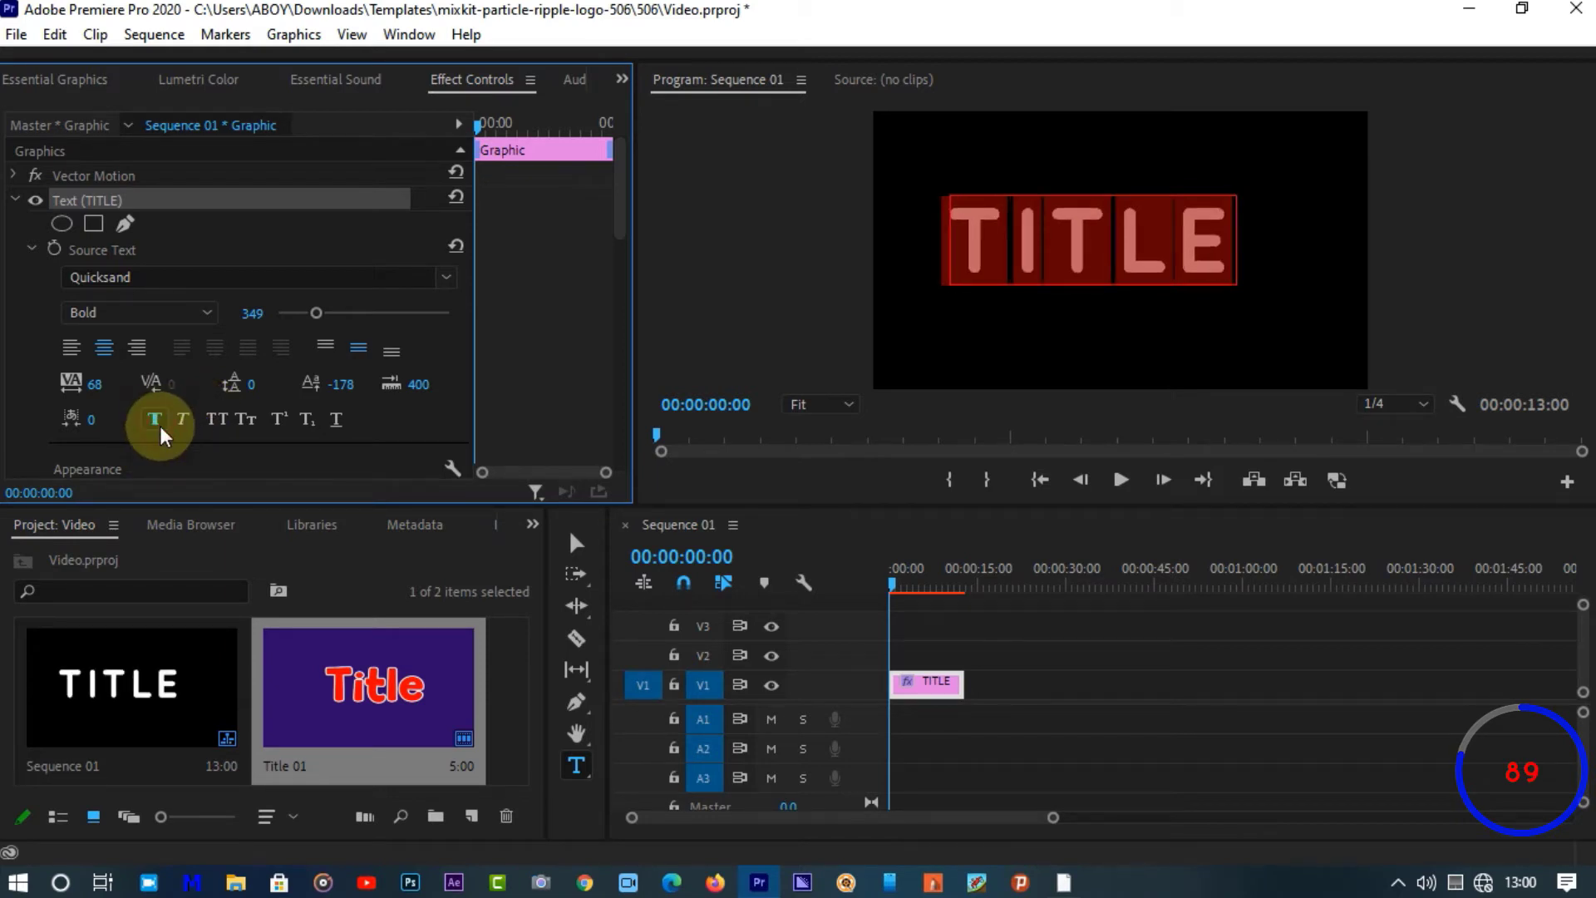
{"action": "left_click", "coordinate": [160, 426]}
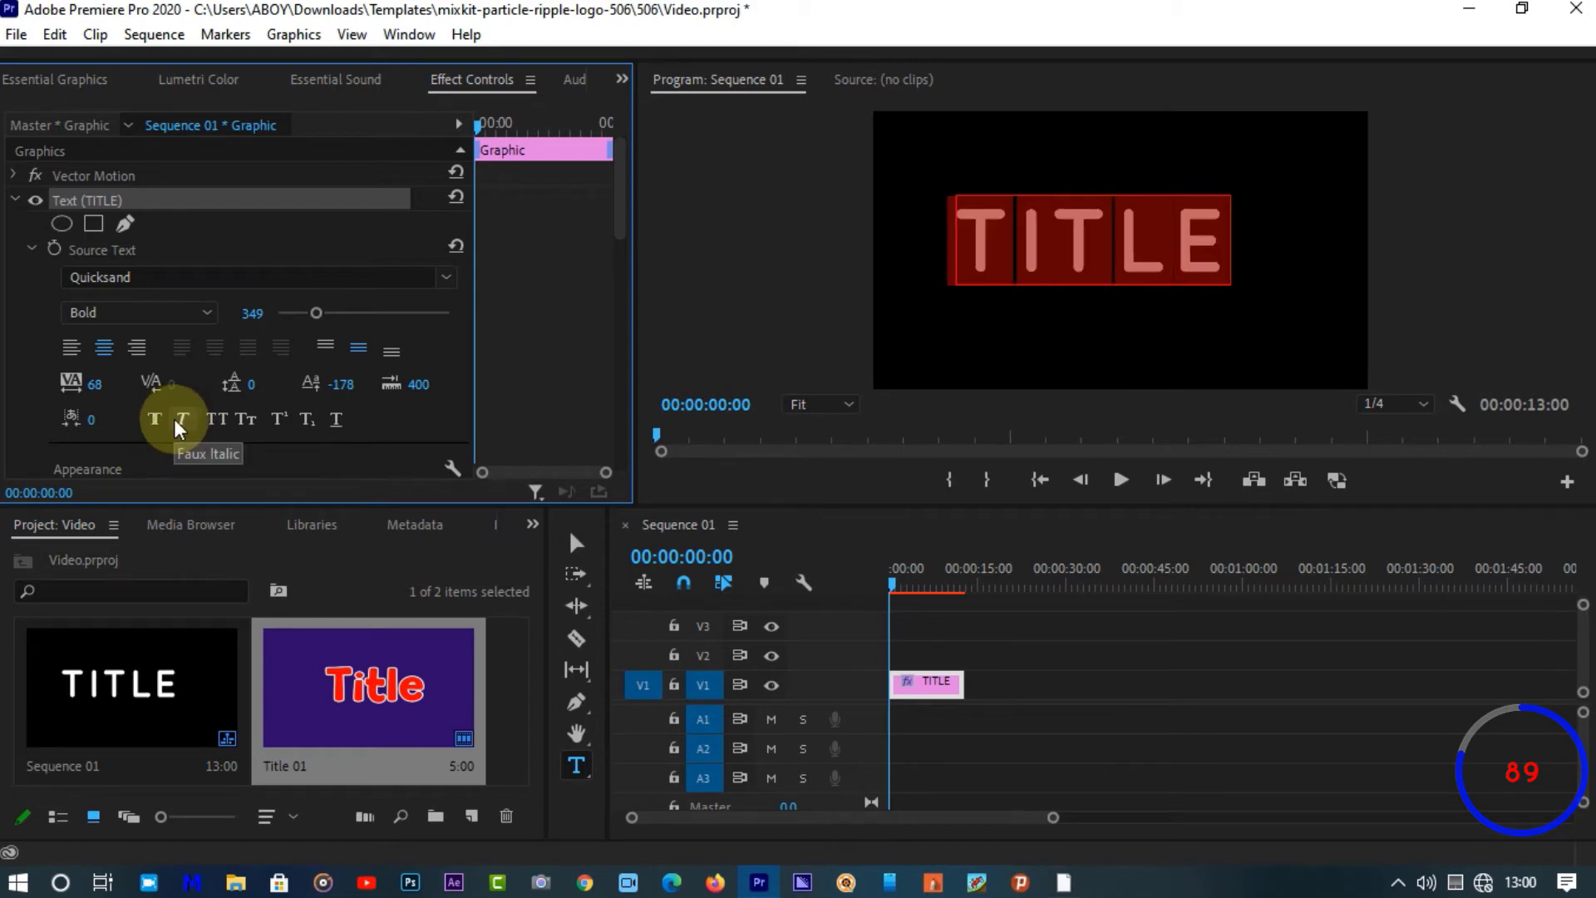
{"action": "left_click", "coordinate": [174, 420]}
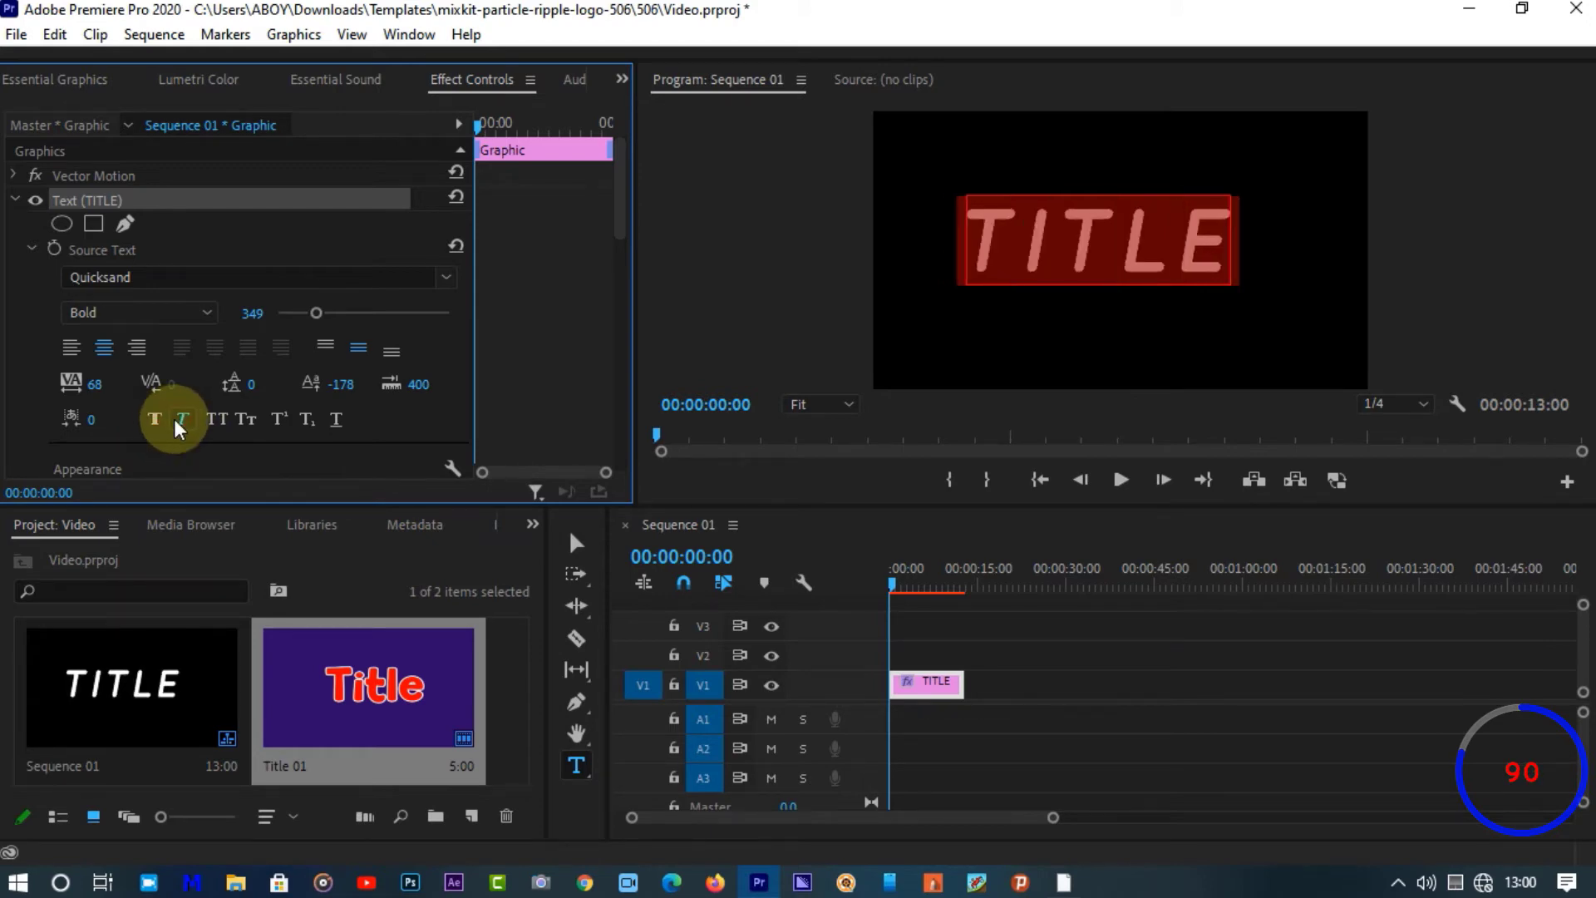
{"action": "left_click", "coordinate": [172, 419]}
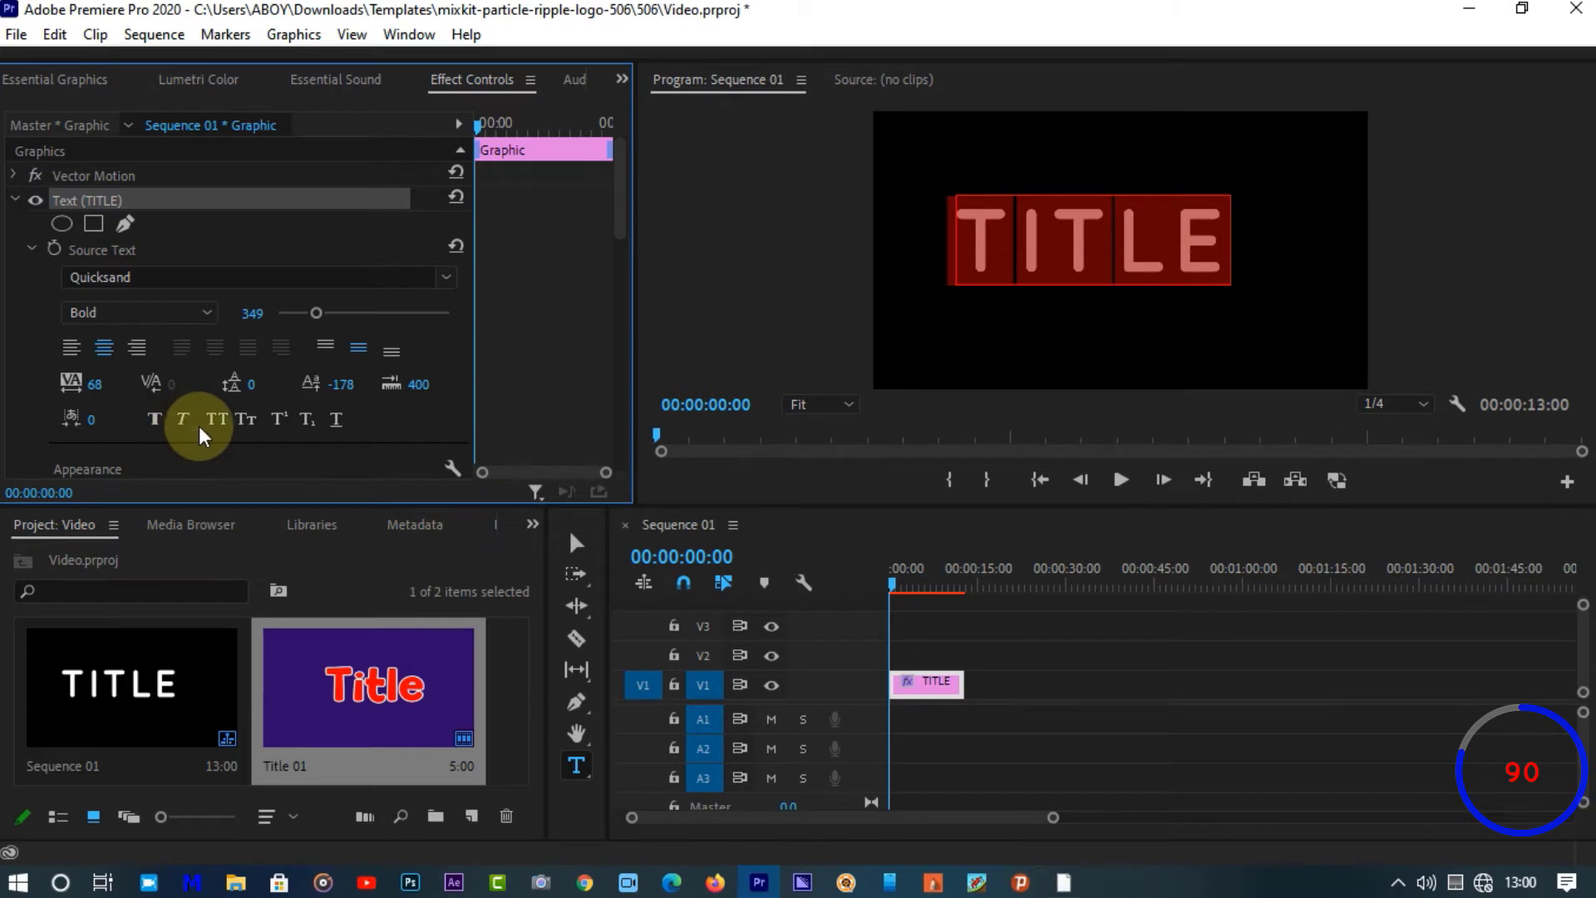
Try superscript on the TITLE text, and replace it with subscript combined with faux bold
{"action": "left_click", "coordinate": [241, 424]}
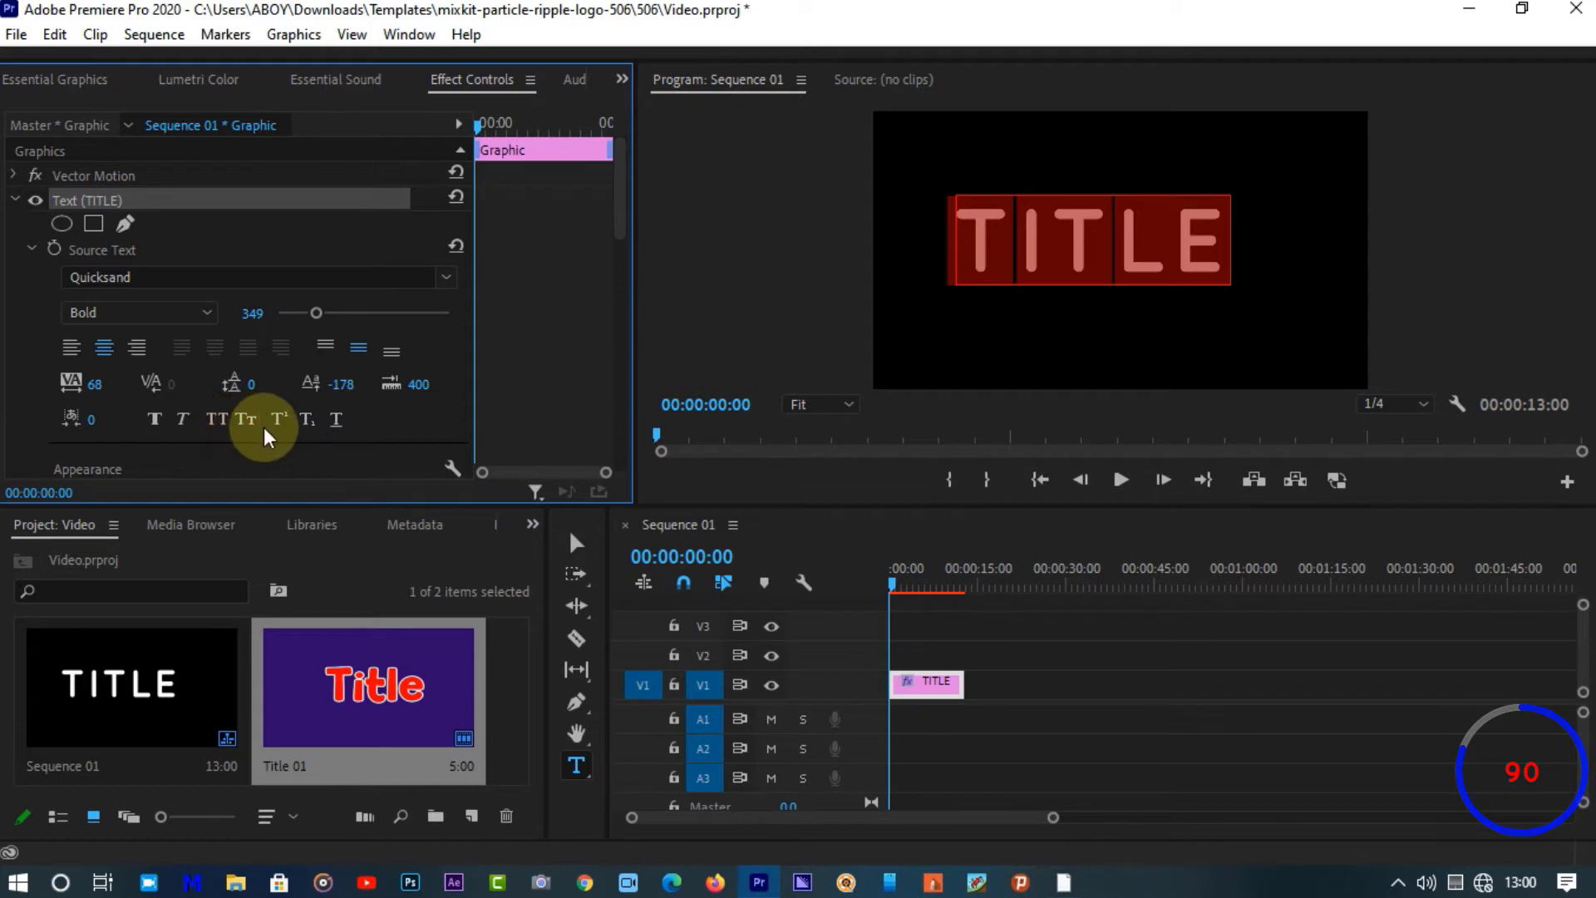
{"action": "left_click", "coordinate": [277, 419]}
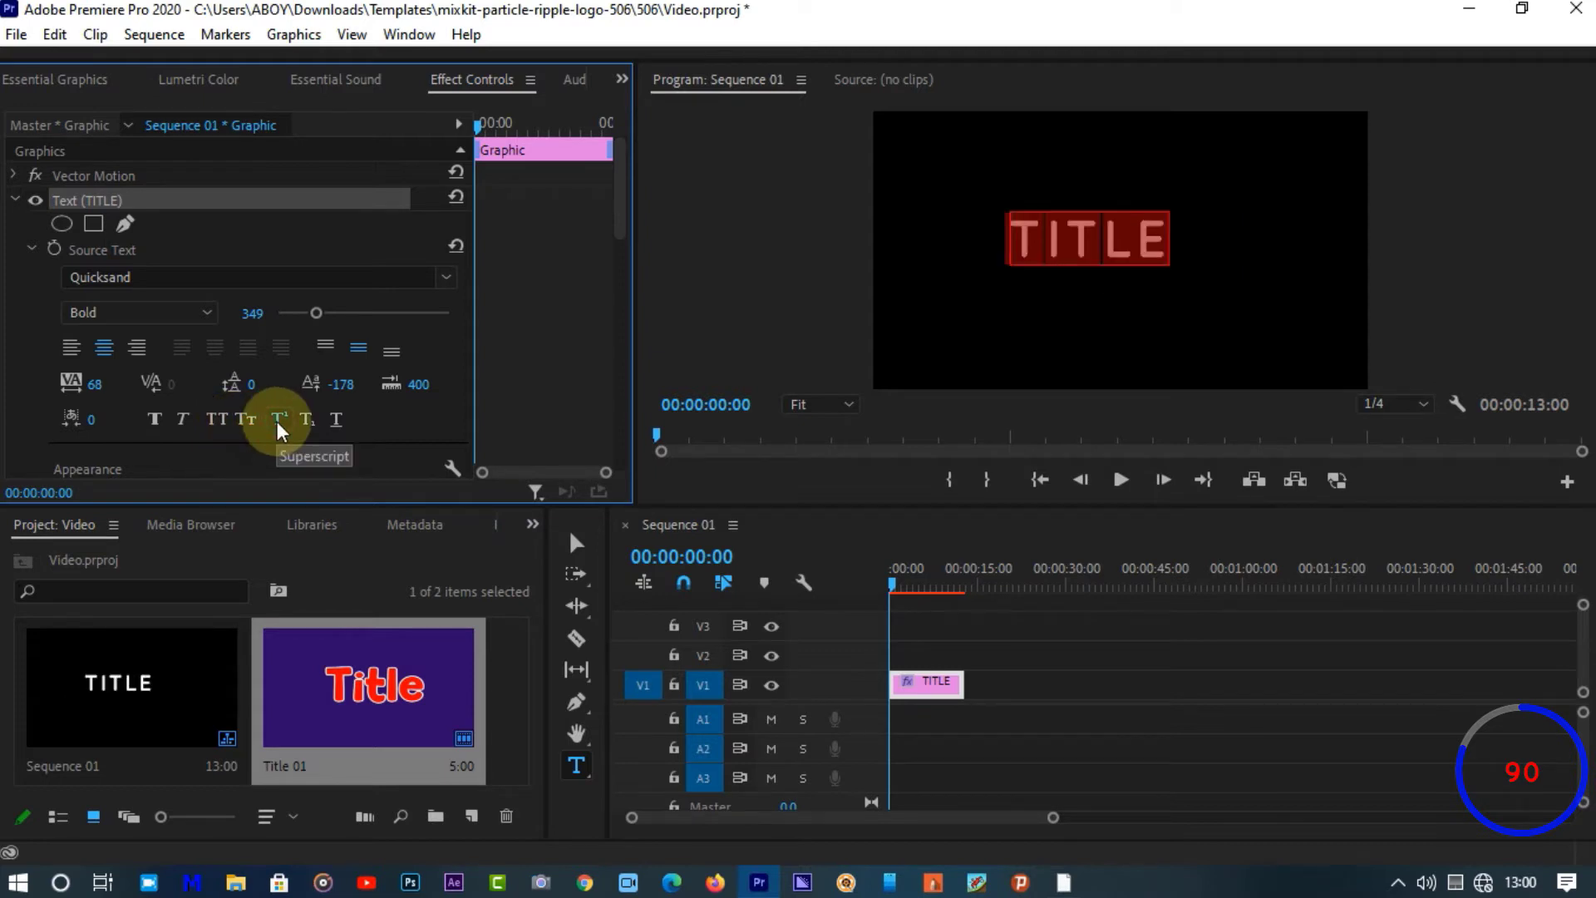
{"action": "left_click", "coordinate": [304, 417]}
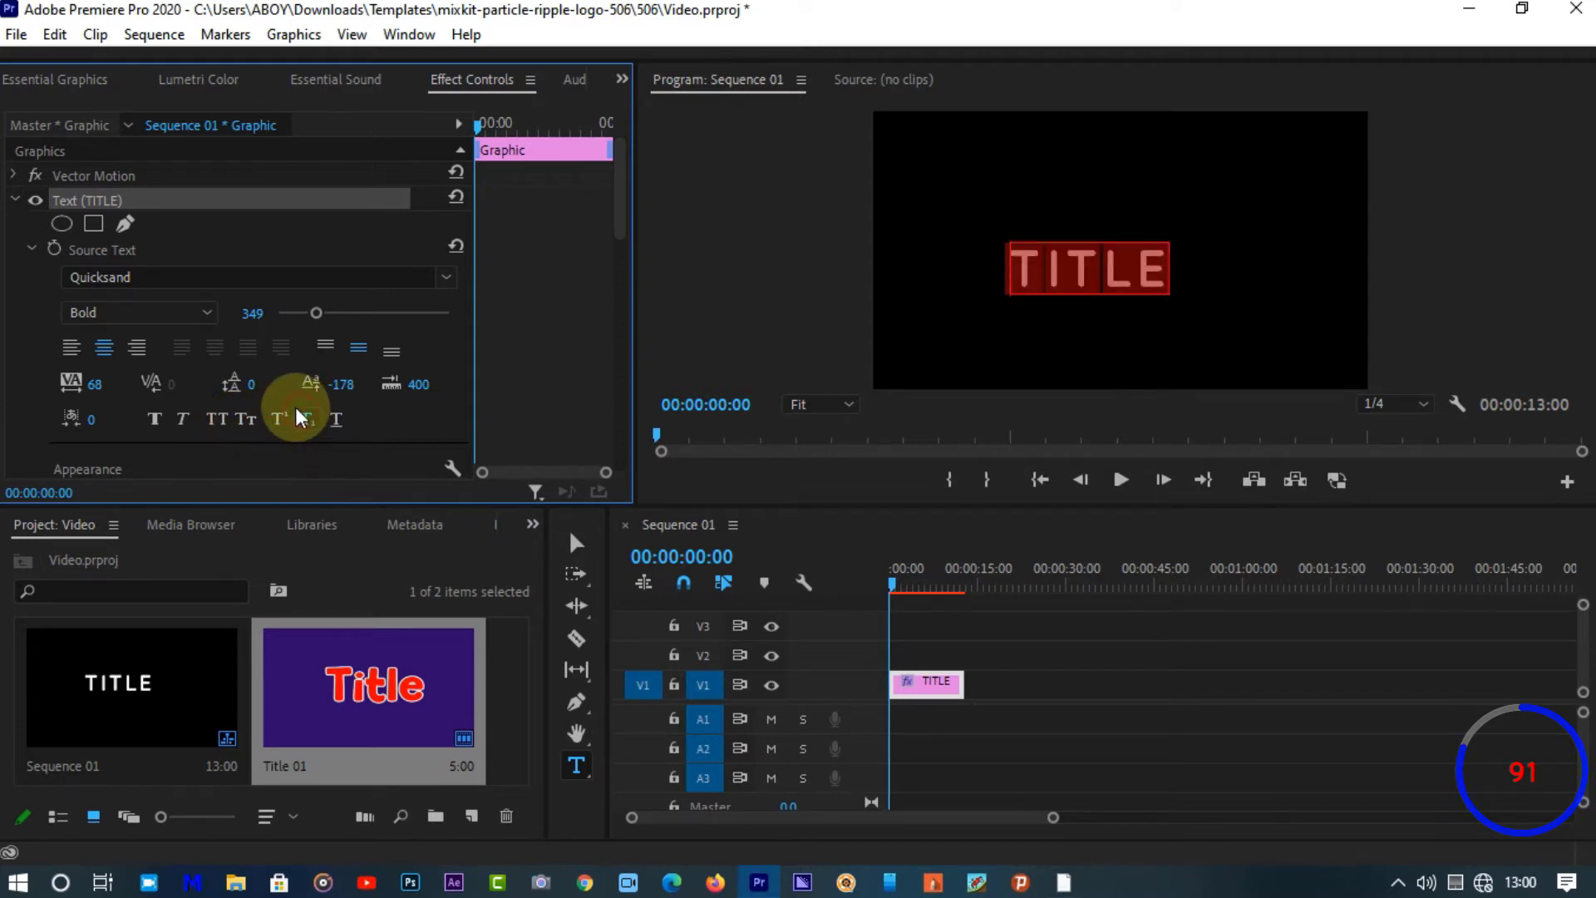
{"action": "left_click", "coordinate": [156, 419]}
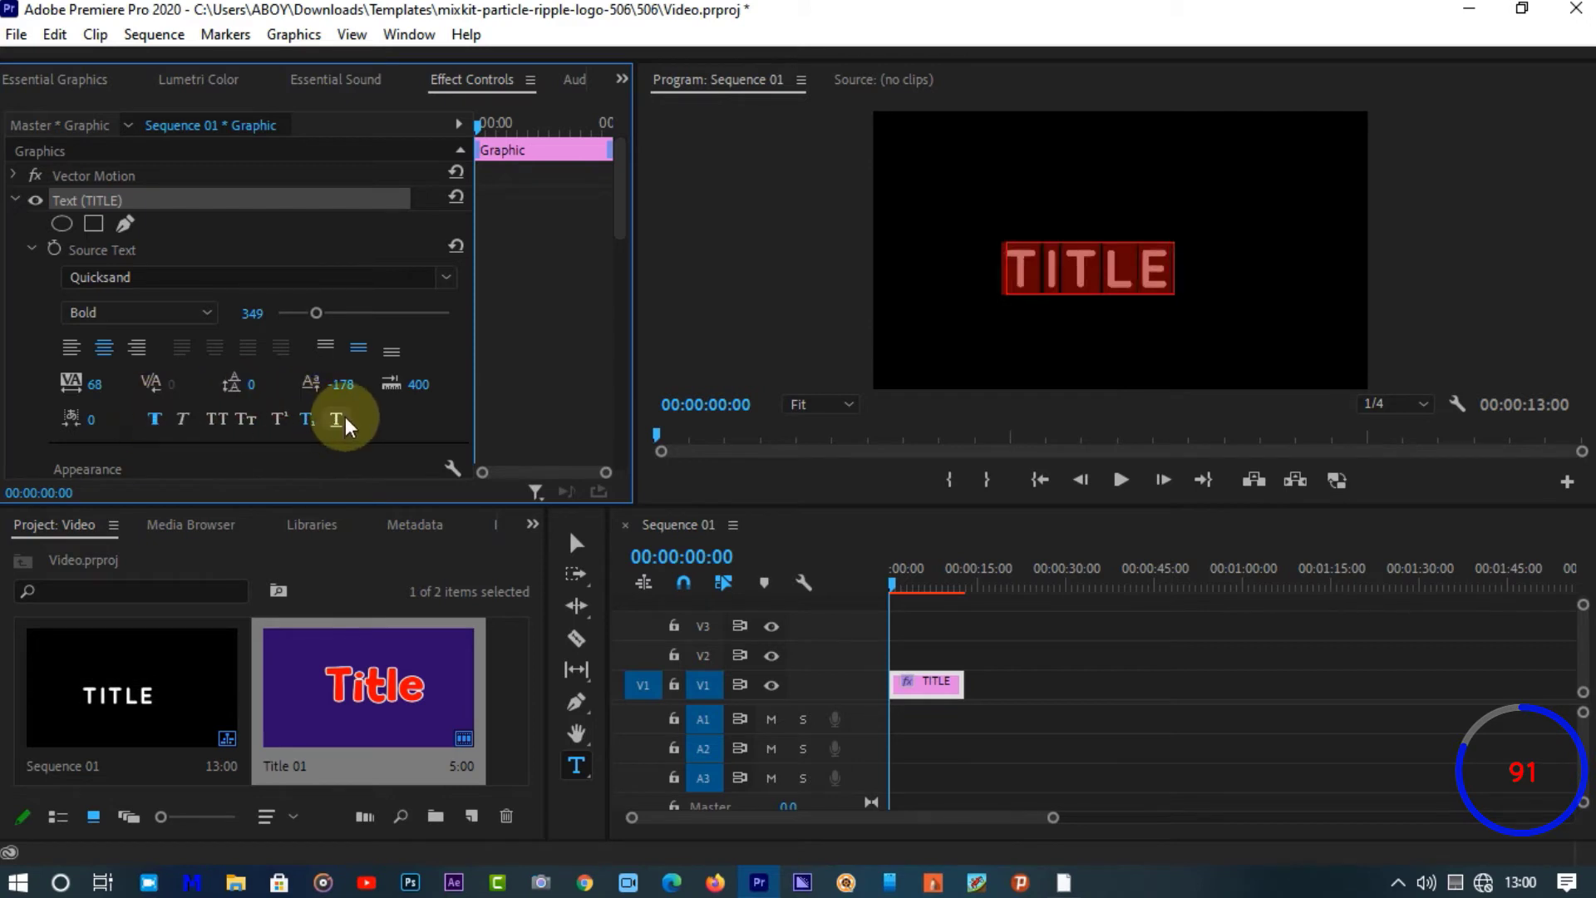
Change the TITLE text's fill to red FF0A0A and add a white stroke with a width of 24
{"action": "scroll", "coordinate": [346, 417], "scroll_direction": "down", "scroll_amount": 5}
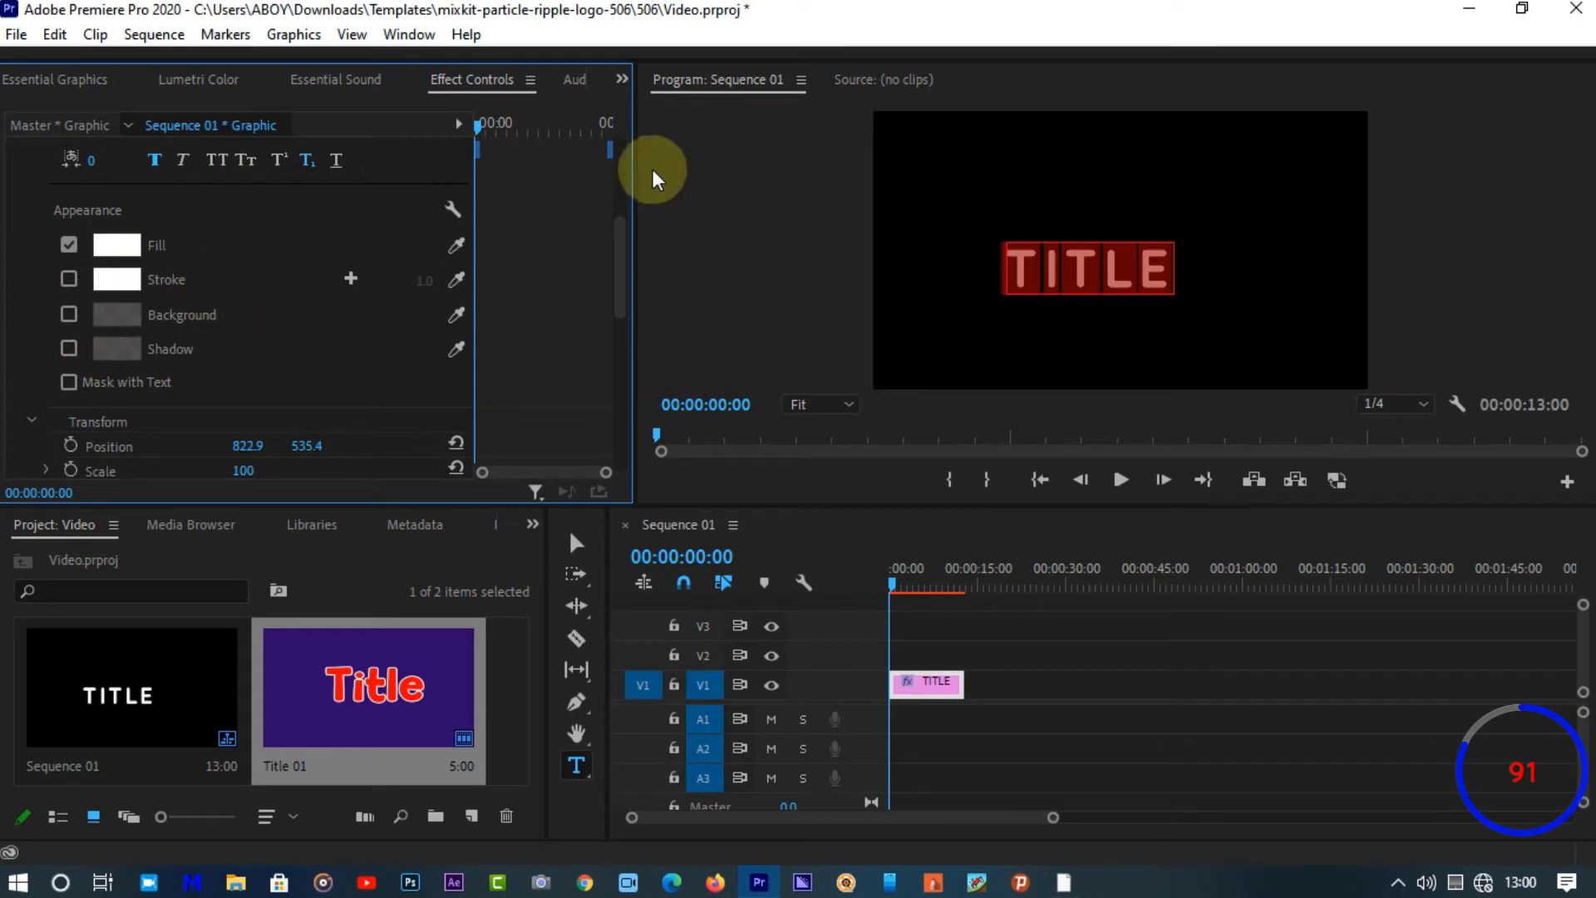
{"action": "left_click", "coordinate": [116, 244]}
{"action": "left_click", "coordinate": [572, 567]}
{"action": "left_click", "coordinate": [612, 633]}
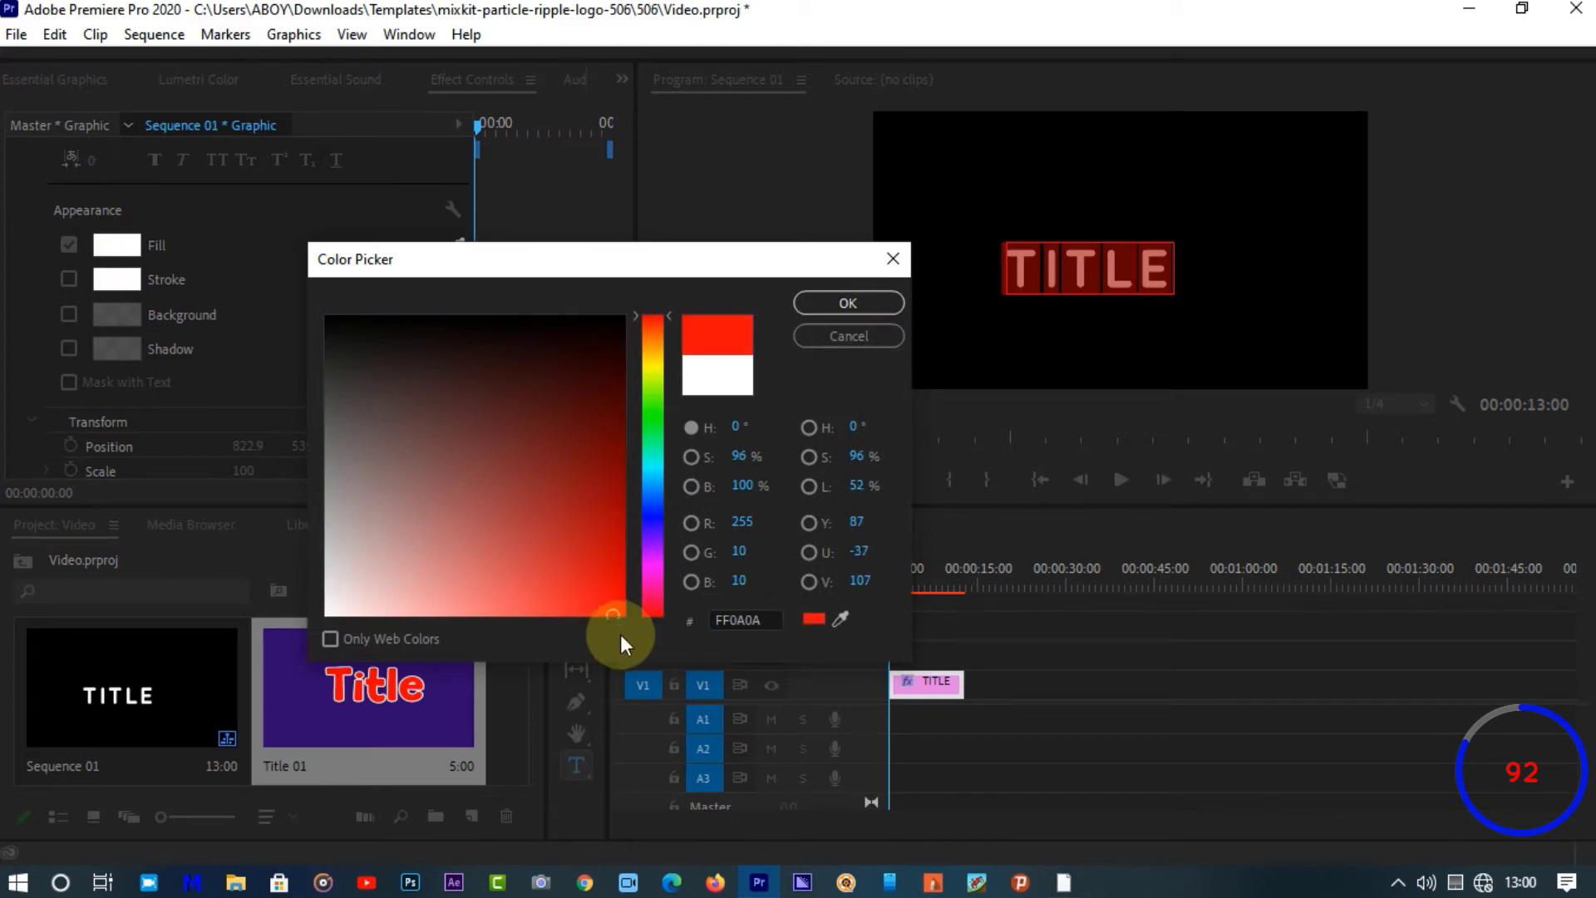
{"action": "left_click", "coordinate": [816, 304]}
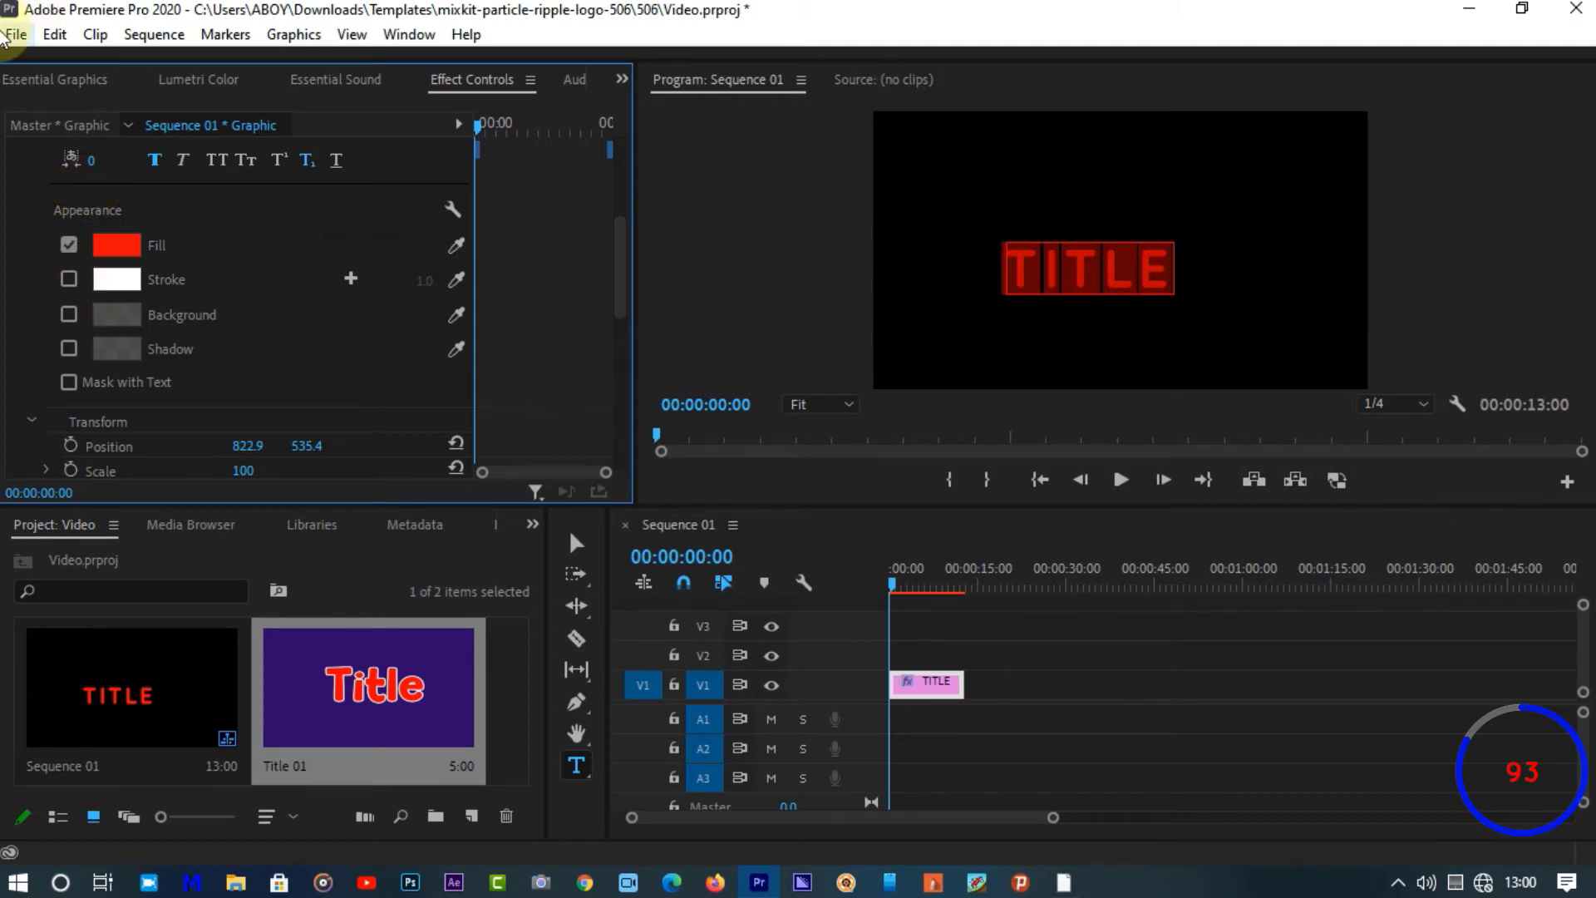
{"action": "left_click", "coordinate": [70, 279]}
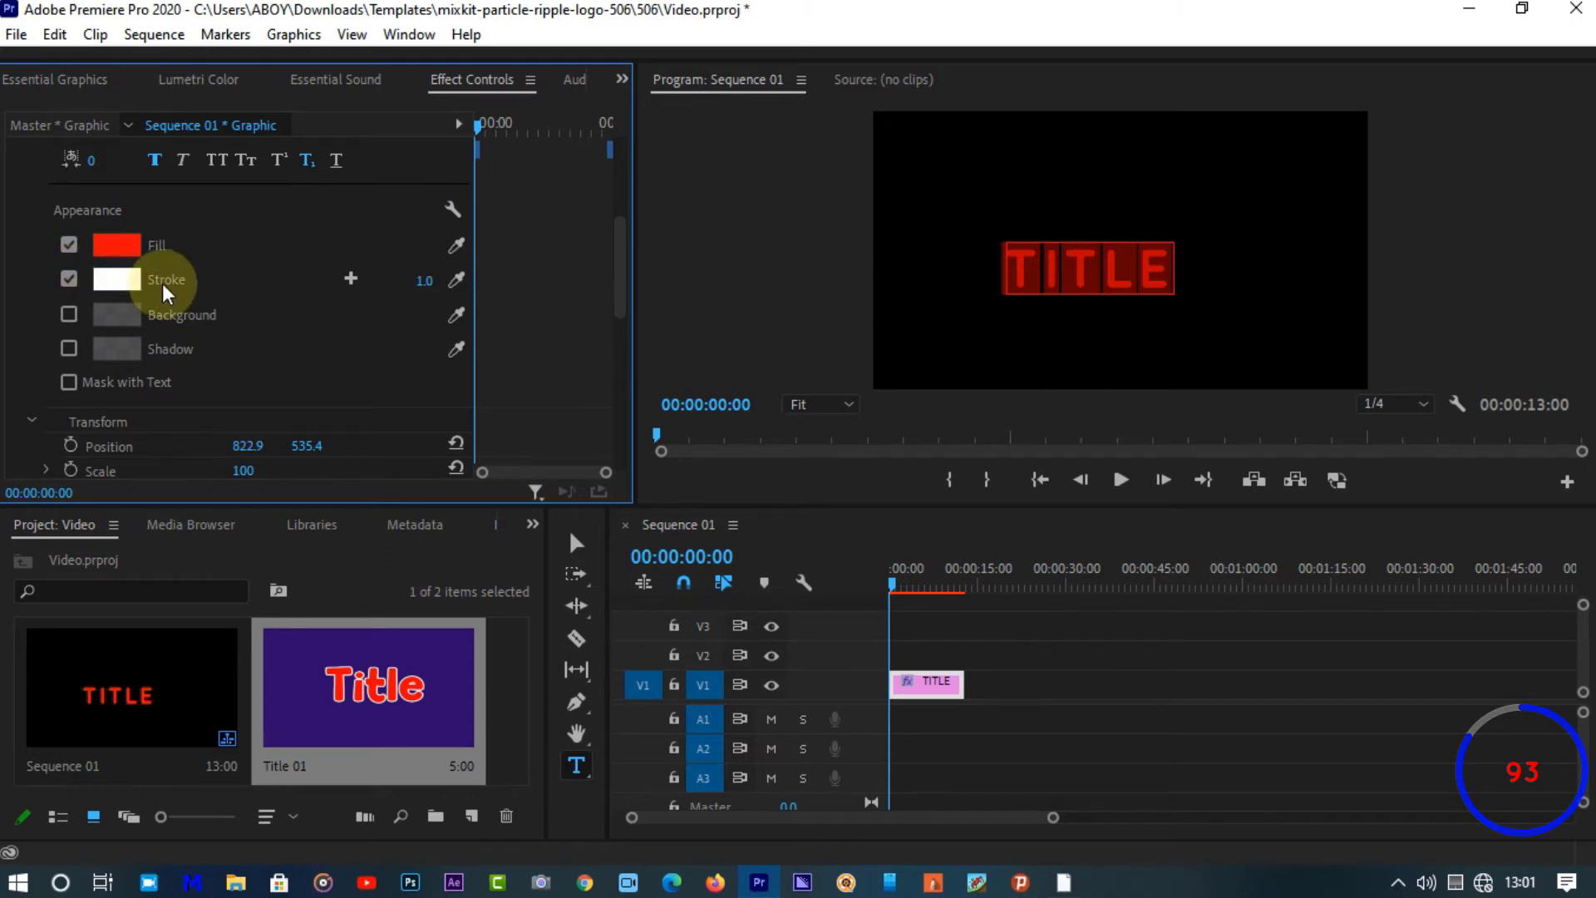
{"action": "left_click_drag", "start_coordinate": [422, 281], "coordinate": [471, 281]}
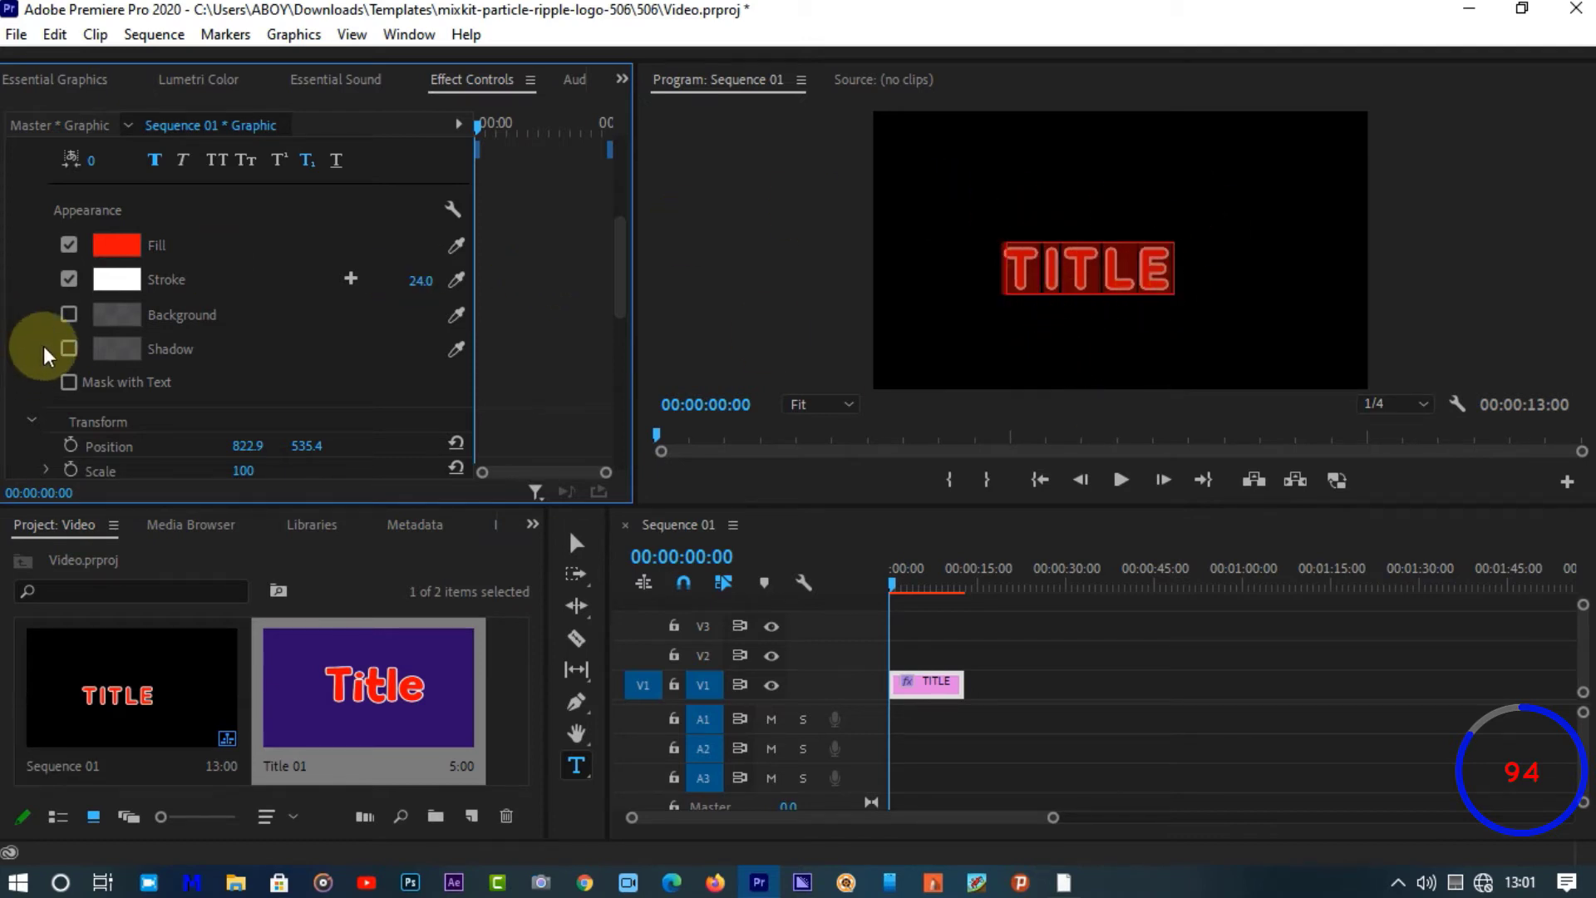
Add a bright green background at 100% opacity behind the TITLE text and deselect the text
{"action": "left_click", "coordinate": [69, 314]}
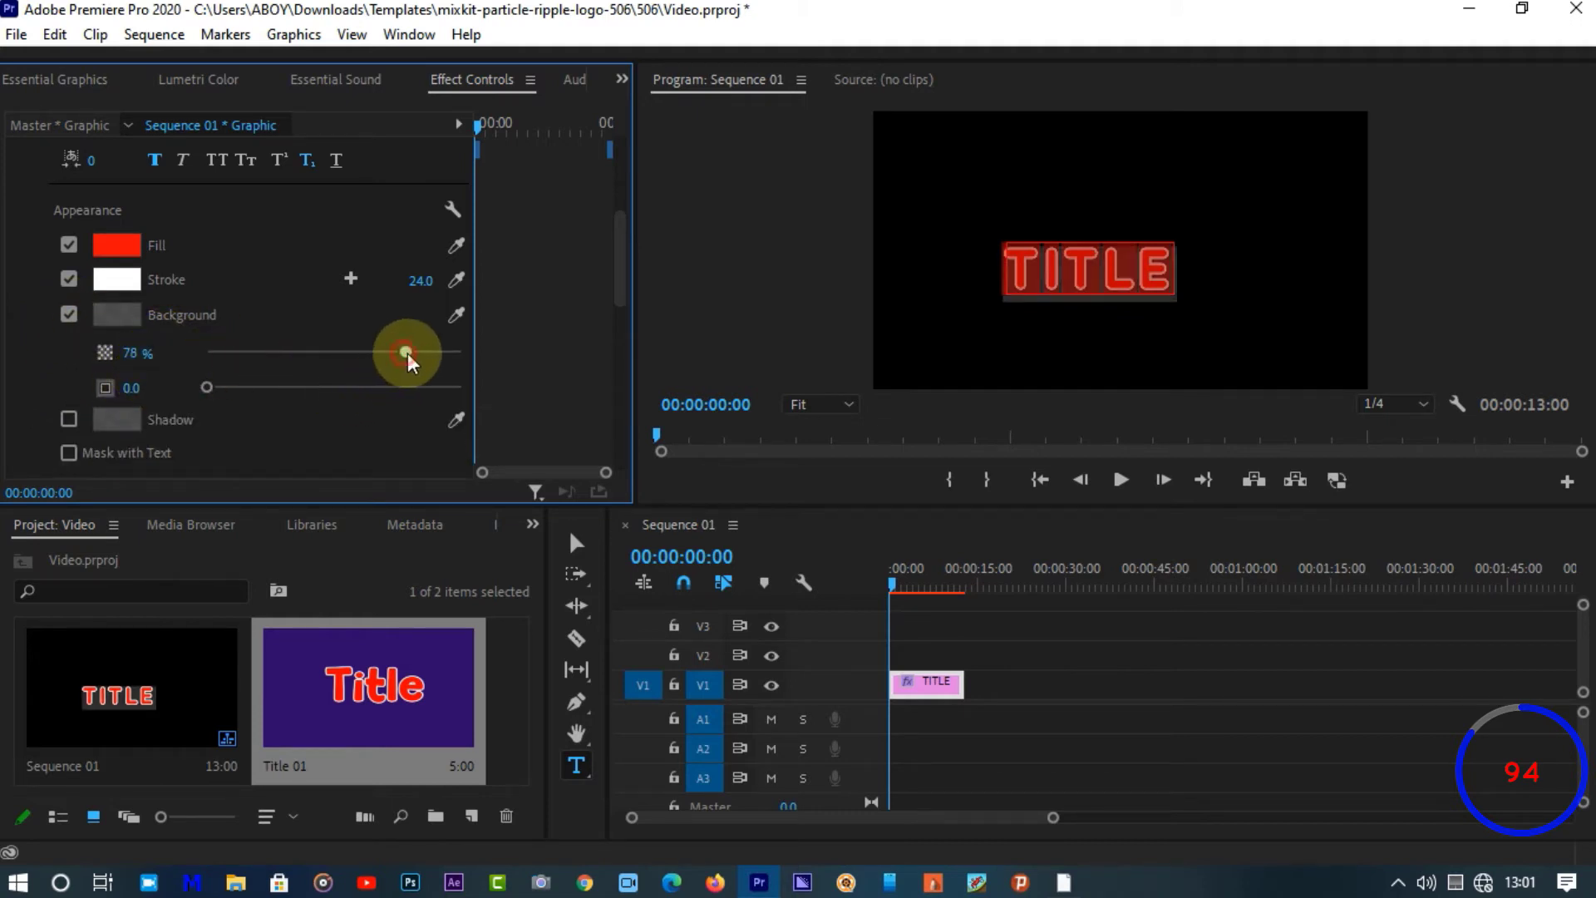
{"action": "left_click_drag", "start_coordinate": [406, 352], "coordinate": [484, 364]}
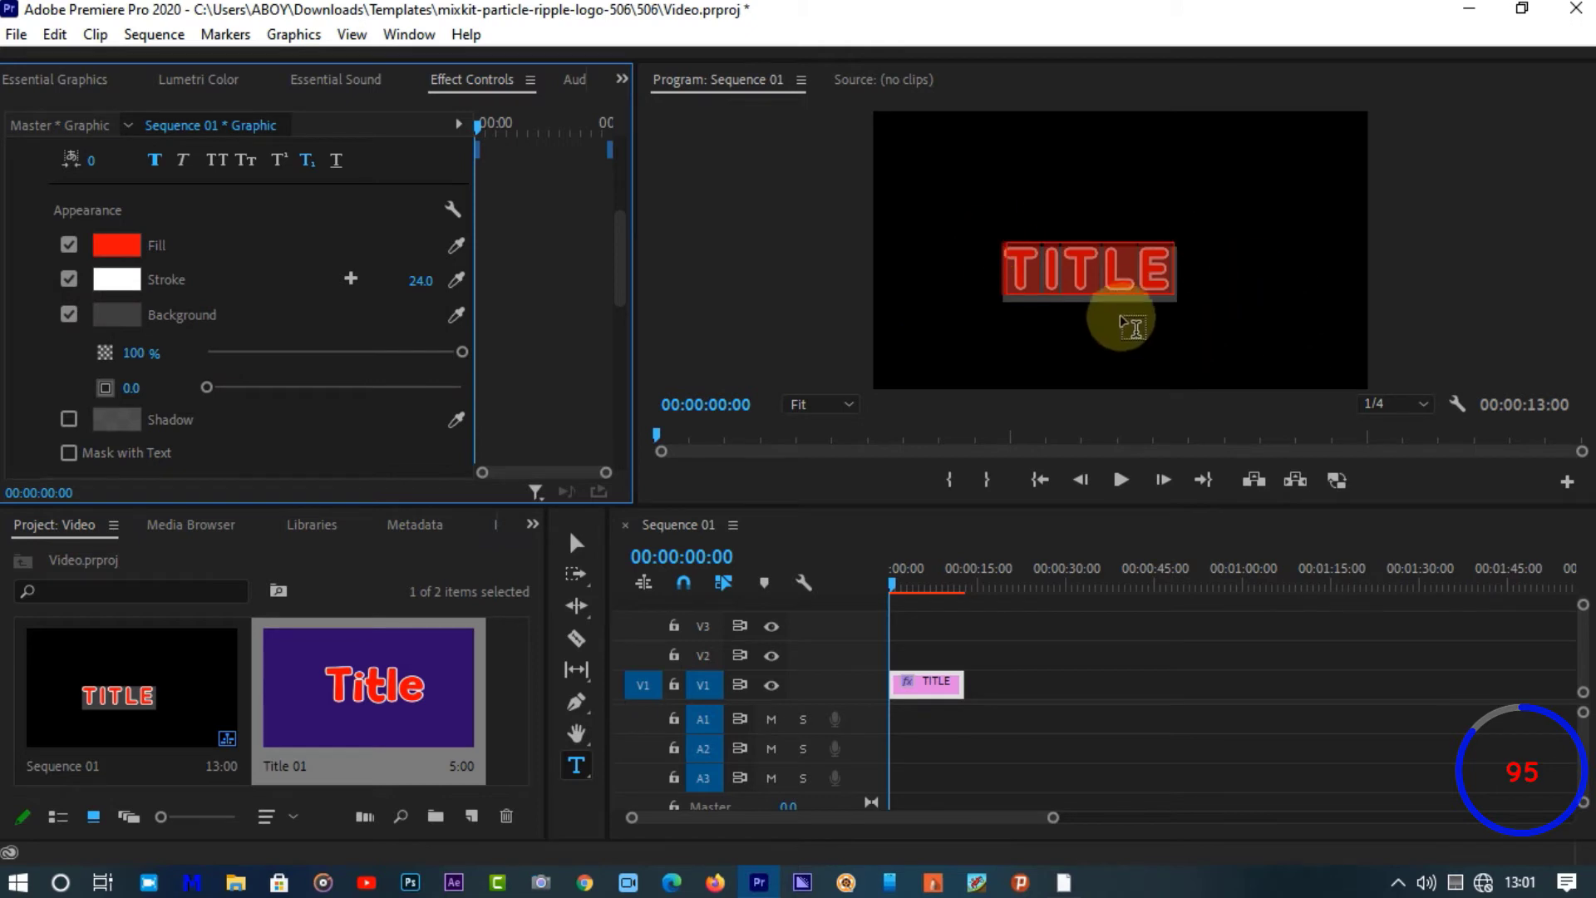
{"action": "left_click", "coordinate": [116, 314]}
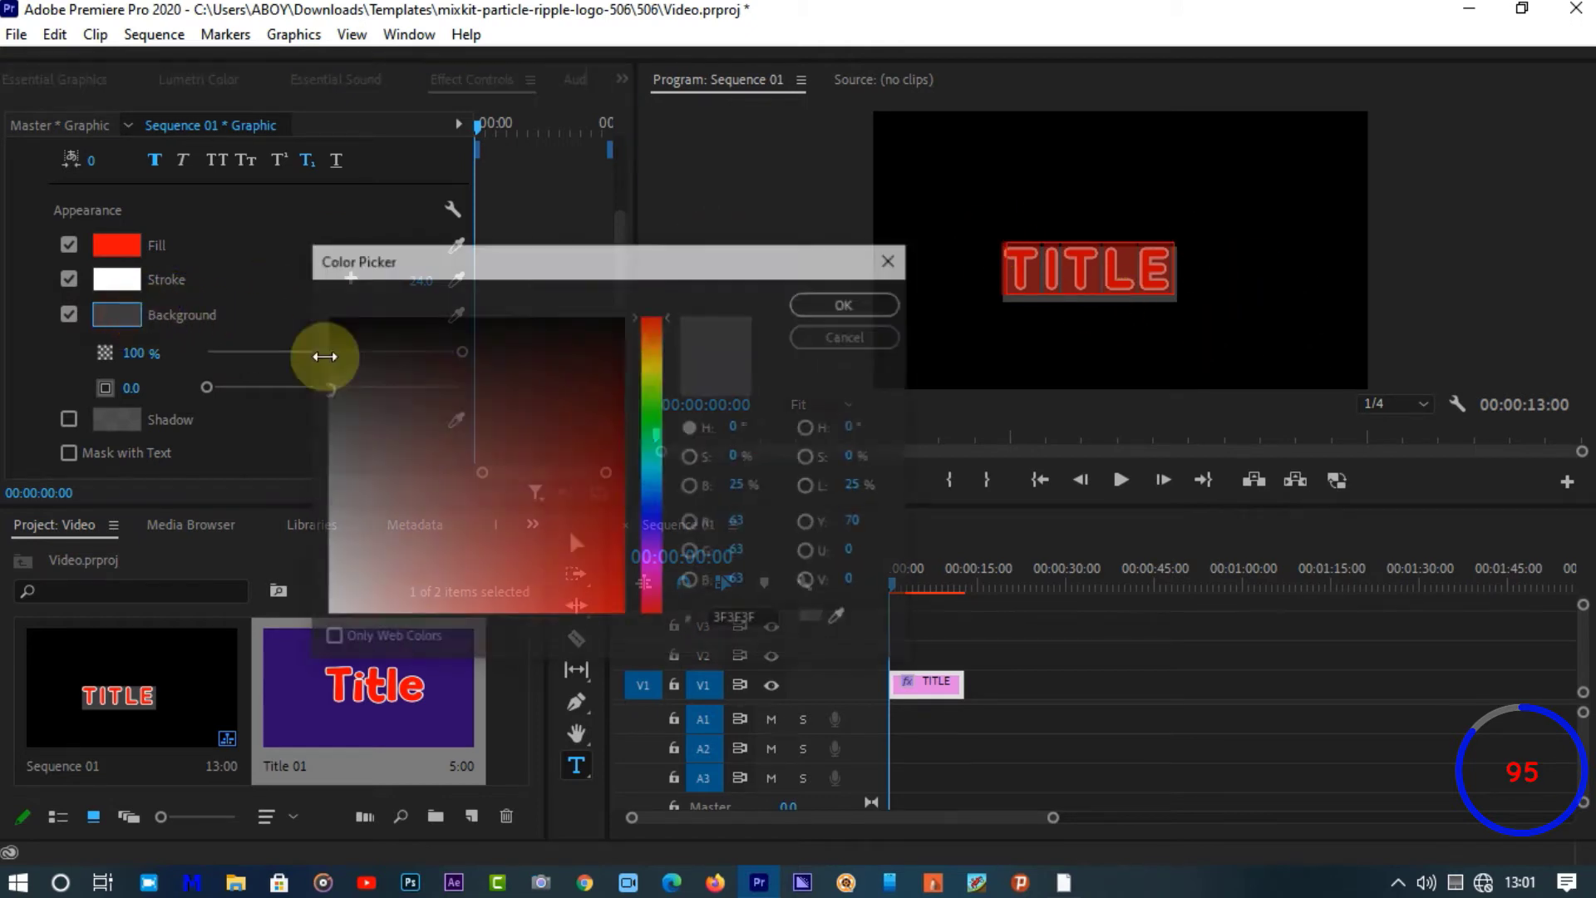
{"action": "left_click_drag", "start_coordinate": [561, 500], "coordinate": [602, 375]}
{"action": "left_click", "coordinate": [653, 415]}
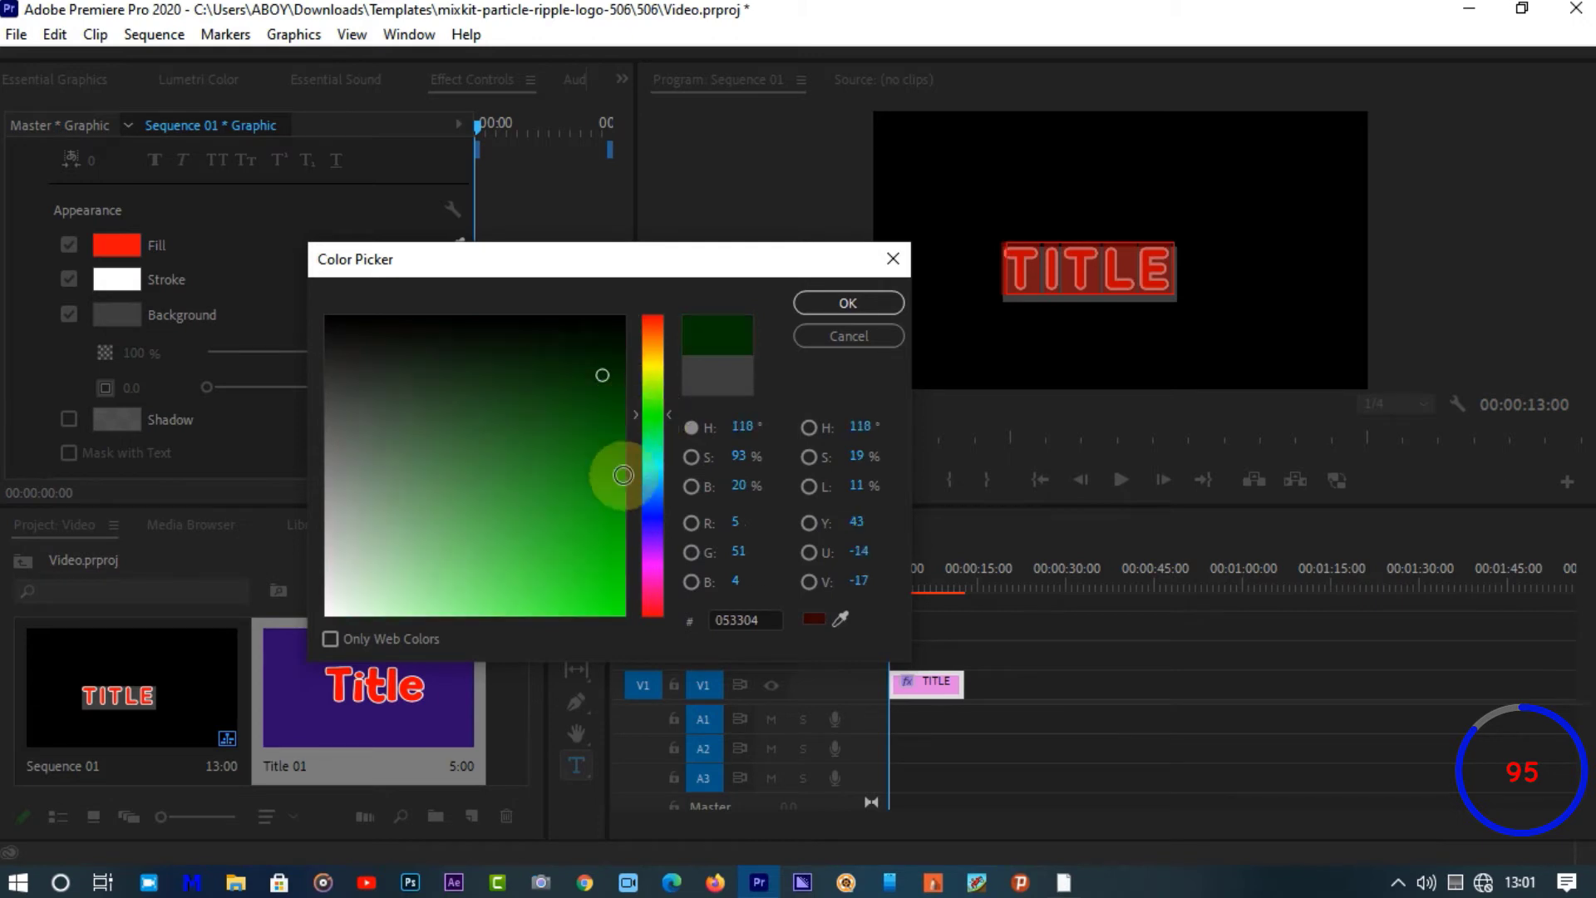
{"action": "left_click_drag", "start_coordinate": [606, 470], "coordinate": [606, 738]}
{"action": "left_click", "coordinate": [848, 303]}
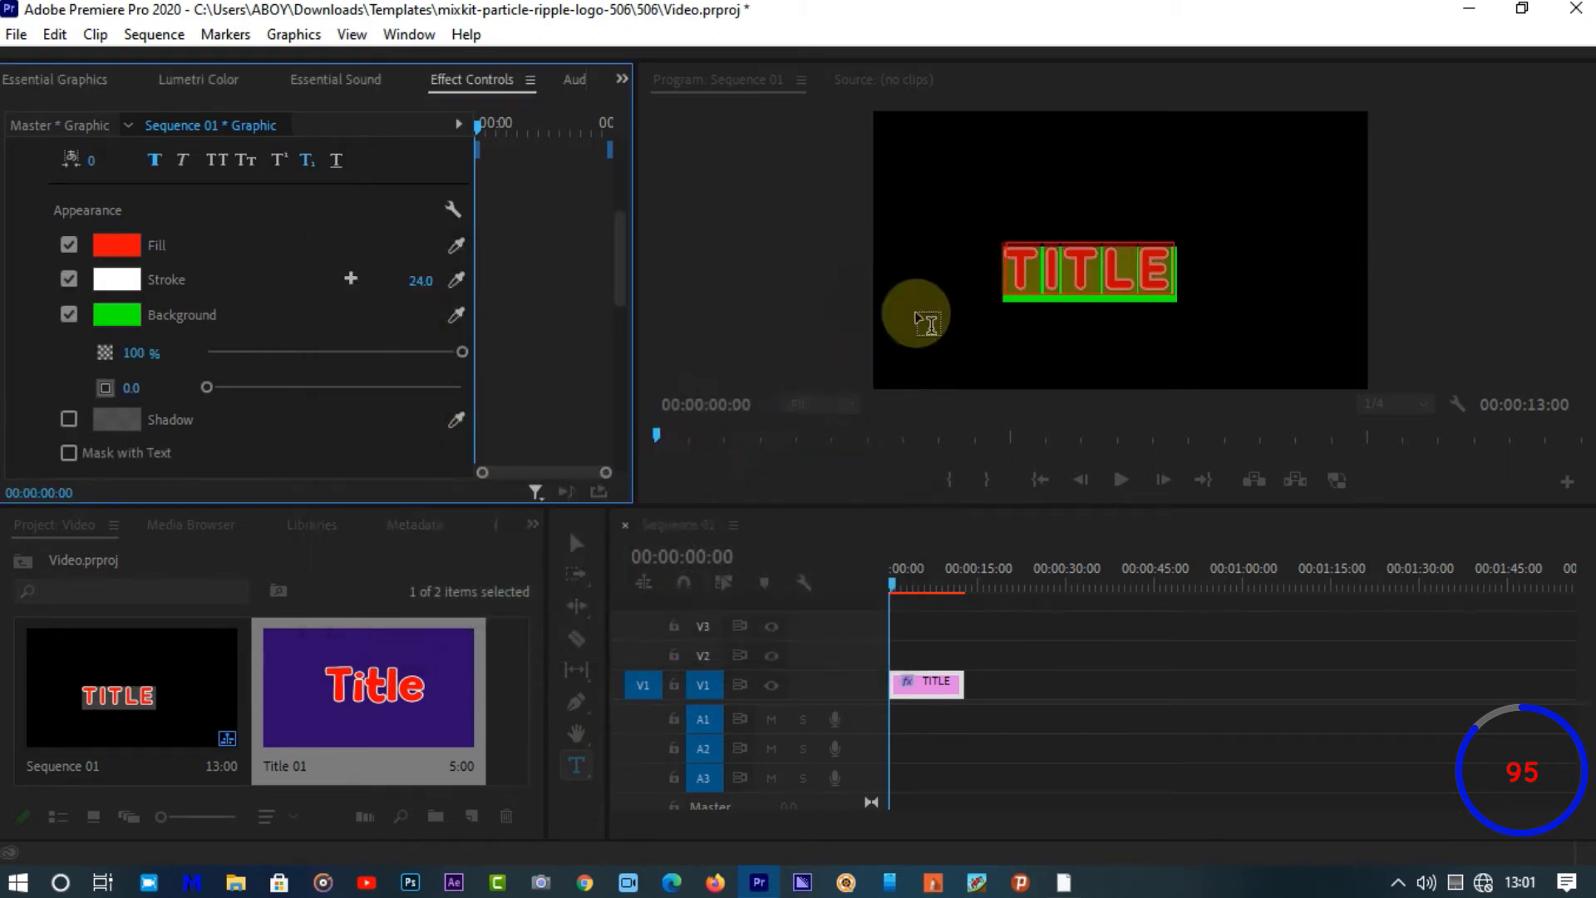
{"action": "left_click", "coordinate": [1150, 358]}
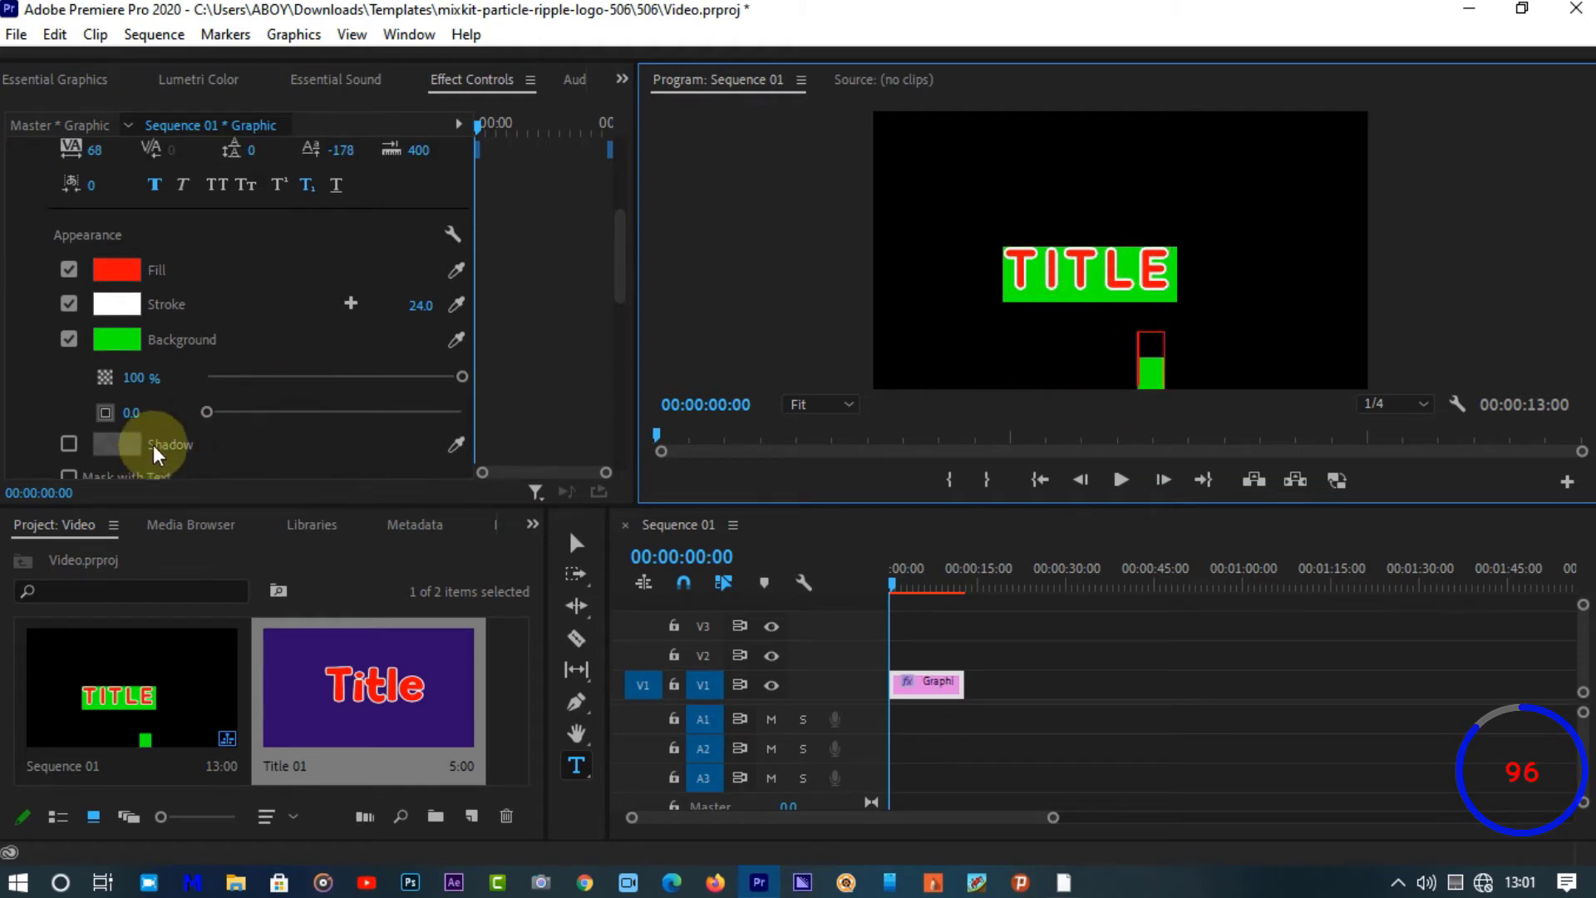
Enlarge the green background around the TITLE text by setting its size to 53
{"action": "left_click_drag", "start_coordinate": [221, 411], "coordinate": [341, 410]}
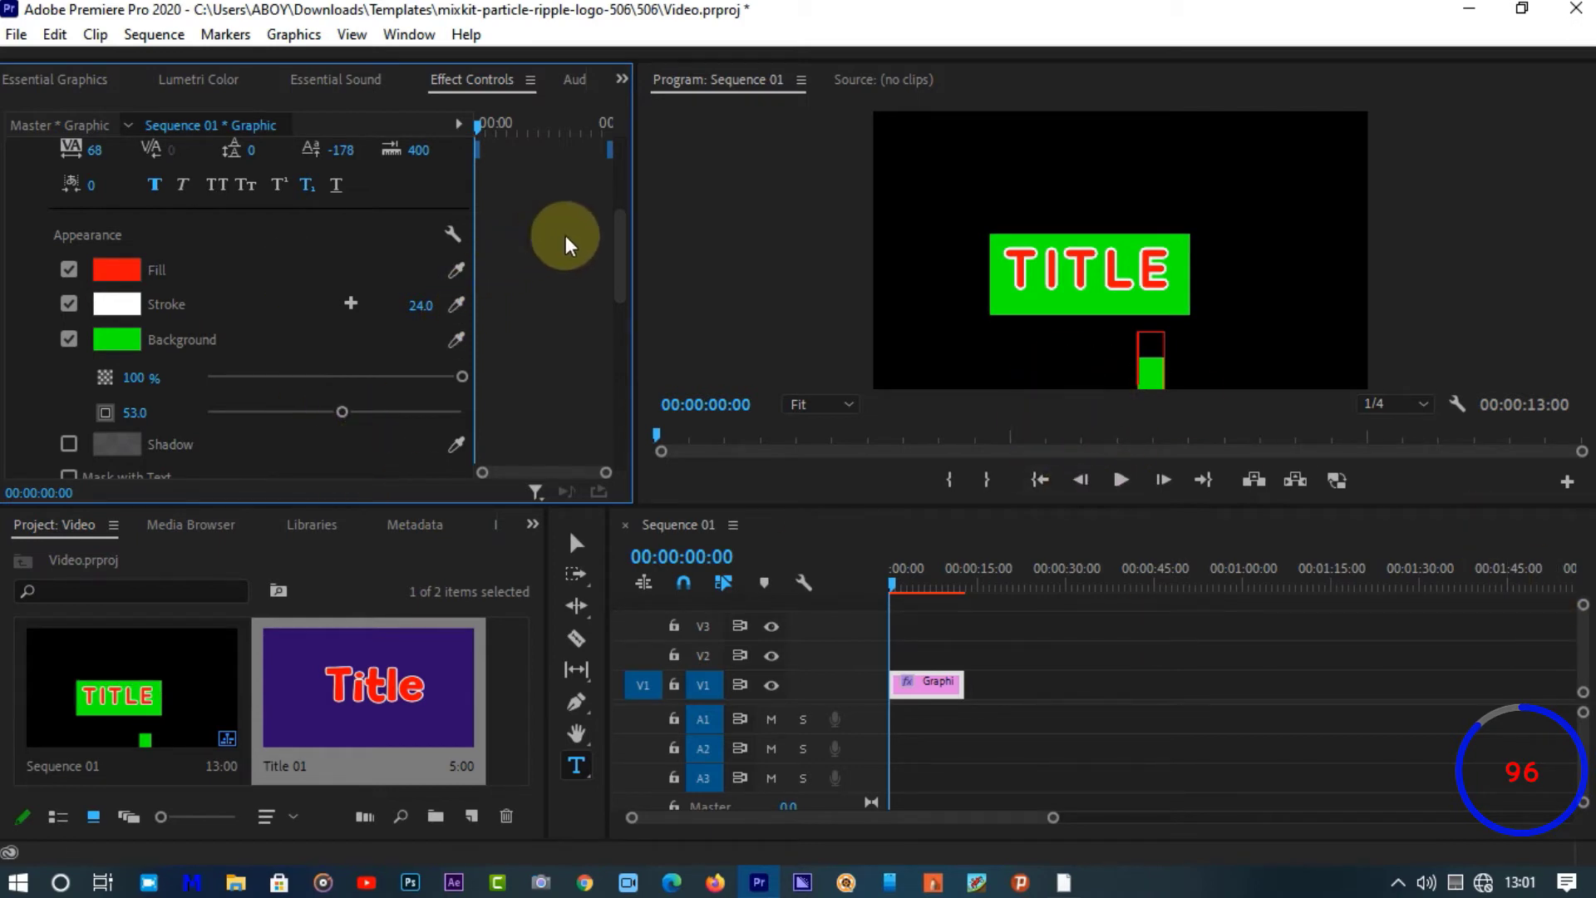
{"action": "mouse_move", "coordinate": [617, 233]}
{"action": "left_mouse_down"}
{"action": "mouse_move", "coordinate": [622, 349]}
{"action": "mouse_move", "coordinate": [627, 241]}
{"action": "left_mouse_up"}
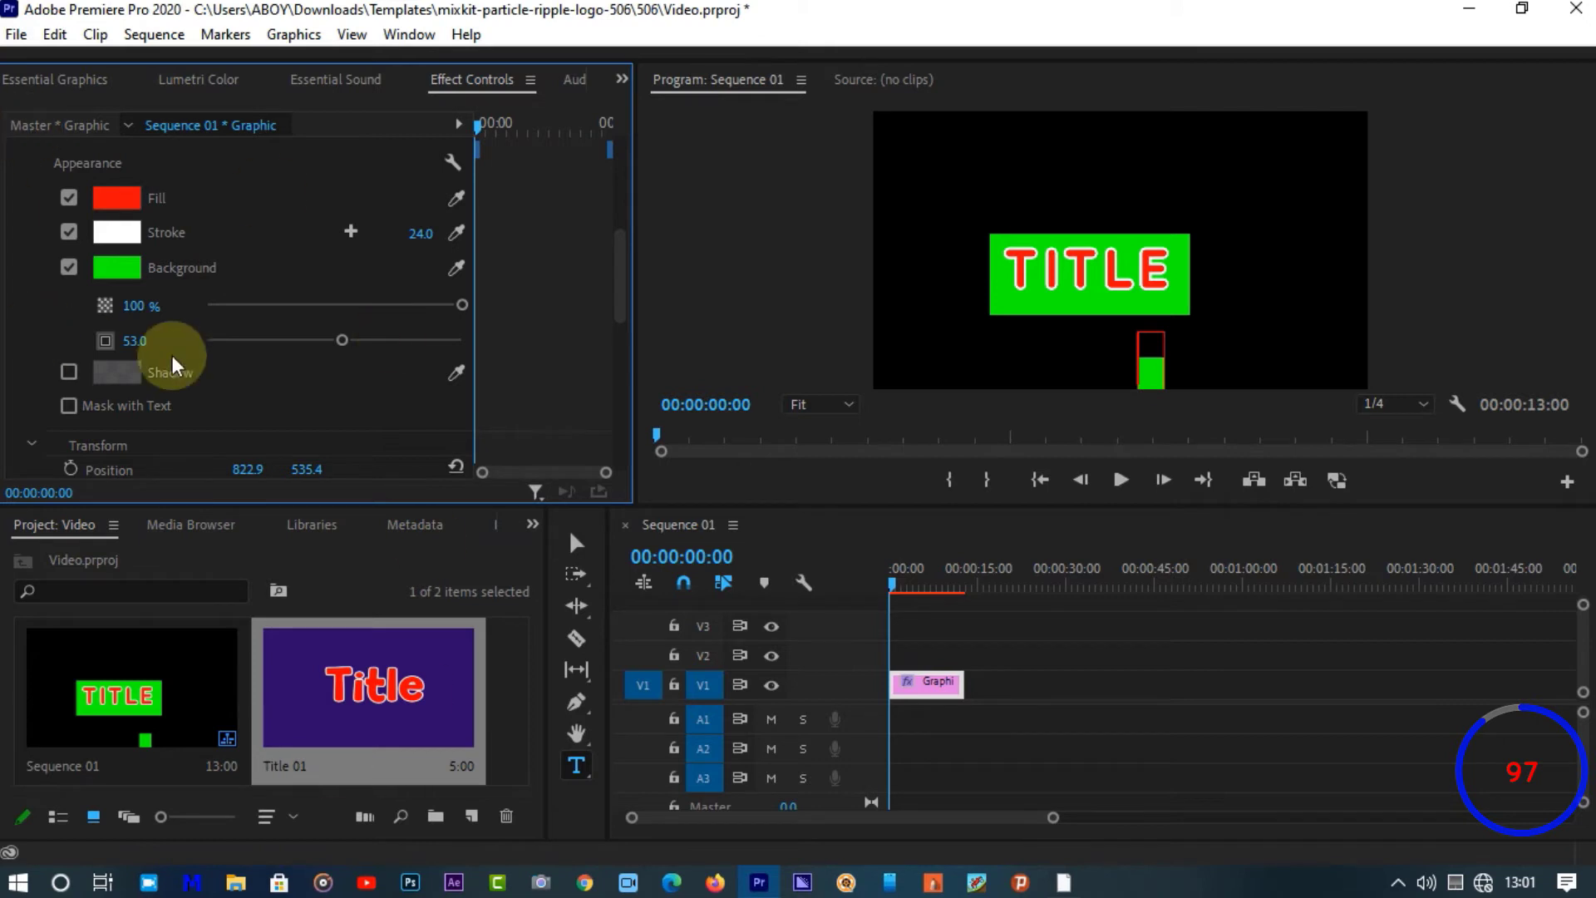
{"action": "left_click", "coordinate": [359, 693]}
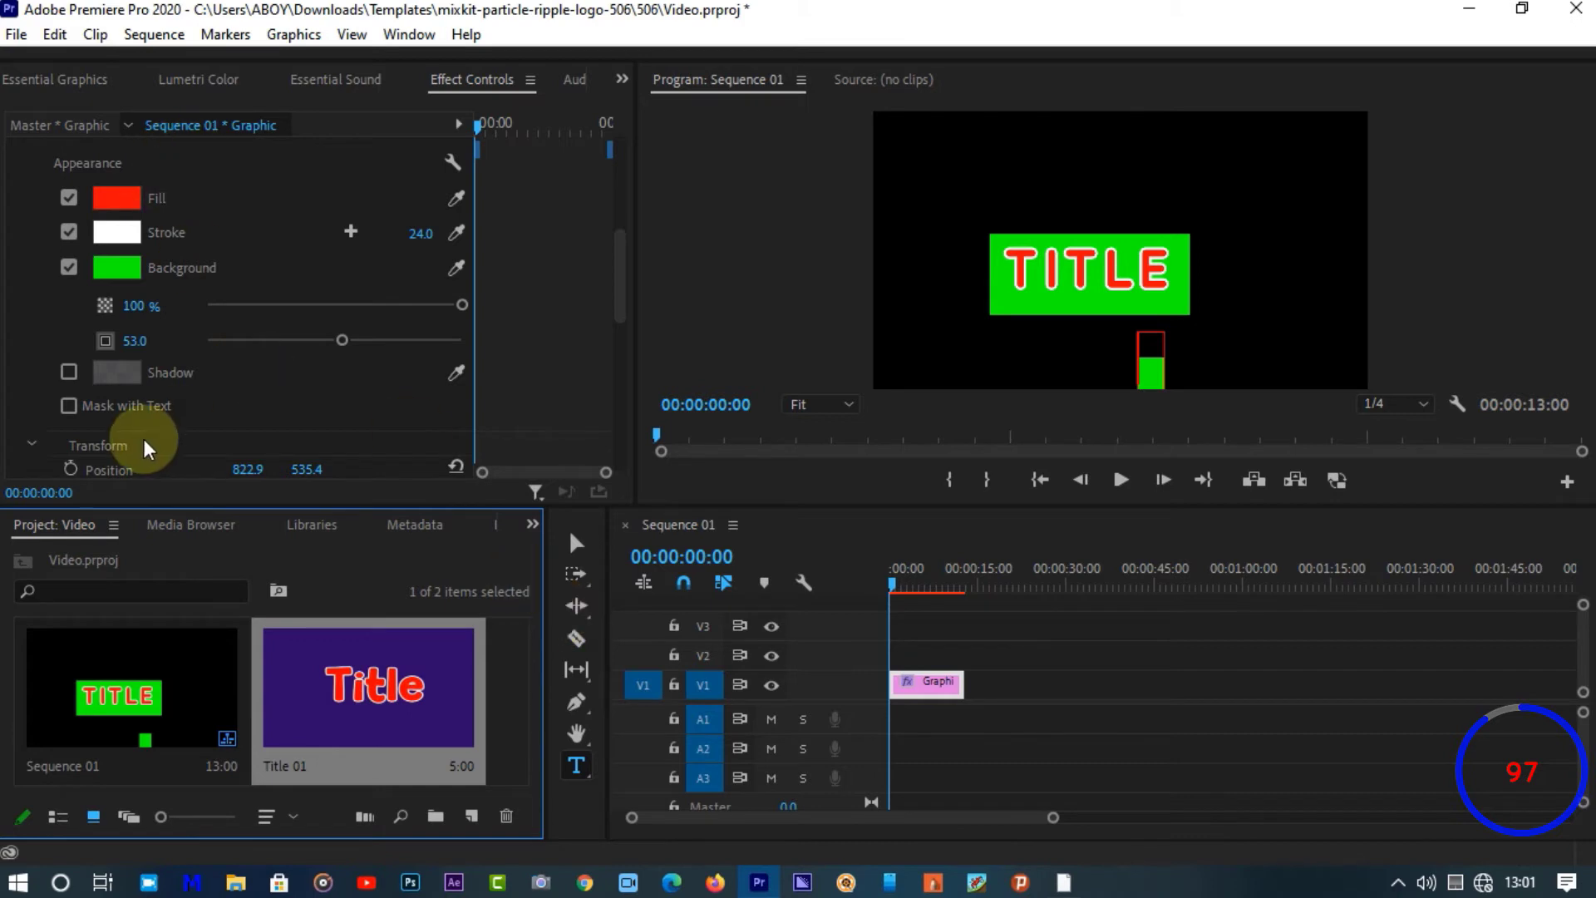
Transform the TITLE text to a horizontal position of 997.9, a scale of 108 and a rotation of -2°
{"action": "scroll", "coordinate": [148, 437], "scroll_direction": "down", "scroll_amount": 3}
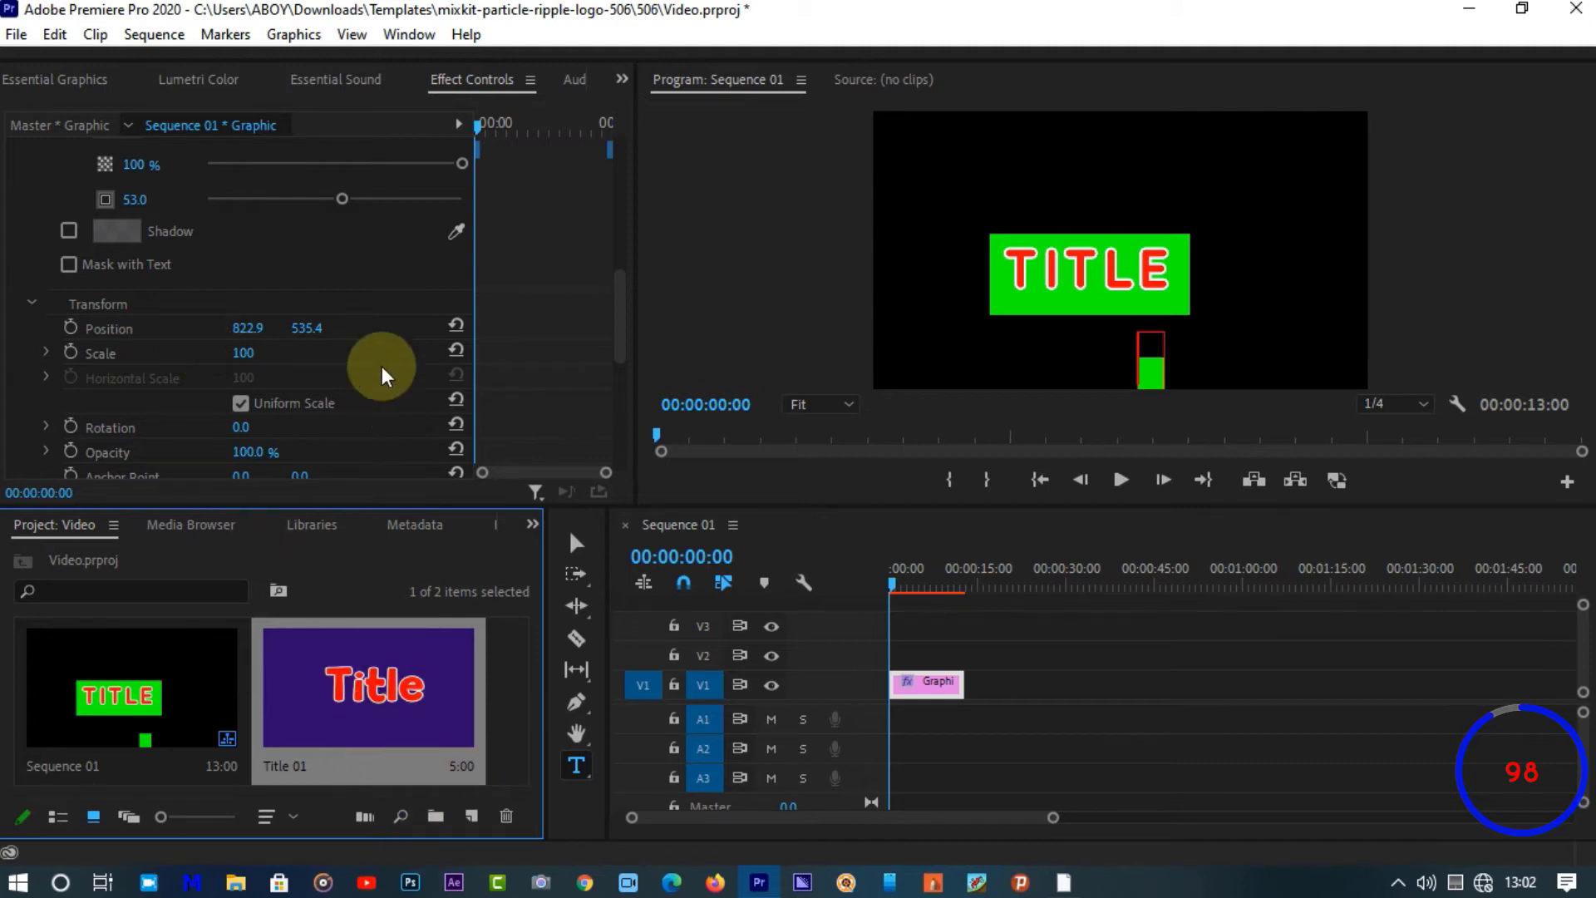
{"action": "scroll", "coordinate": [382, 366], "scroll_direction": "down", "scroll_amount": 3}
{"action": "left_click_drag", "start_coordinate": [247, 234], "coordinate": [241, 332]}
{"action": "left_click", "coordinate": [136, 333]}
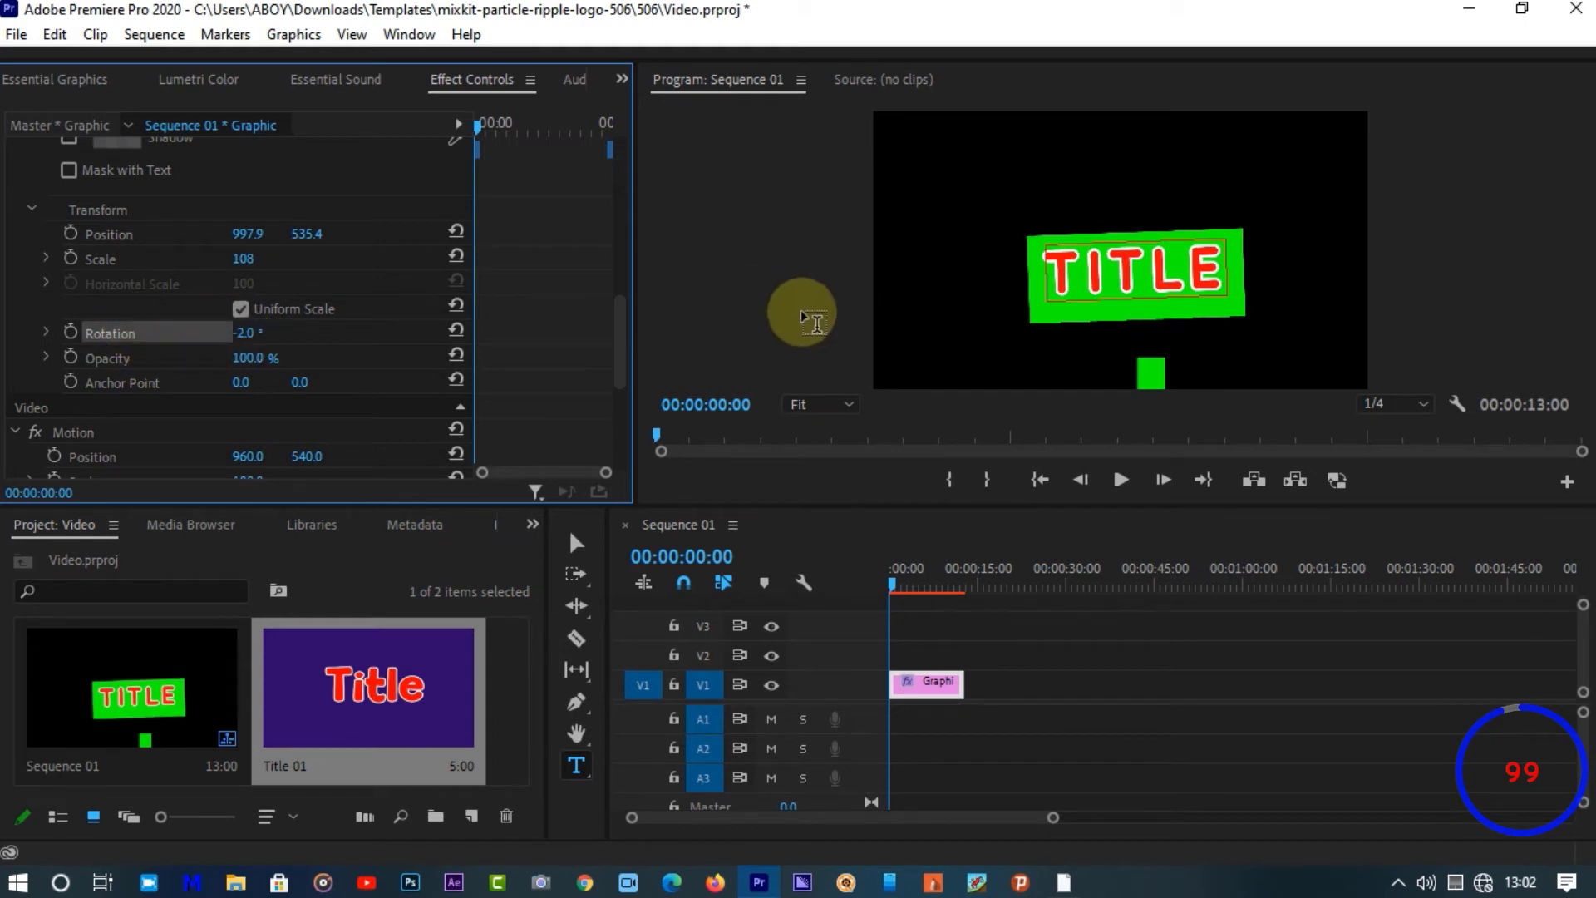
Set the TITLE text's anchor point to -55, 108 and its rotation to 8°, and save the project
{"action": "left_click", "coordinate": [116, 356]}
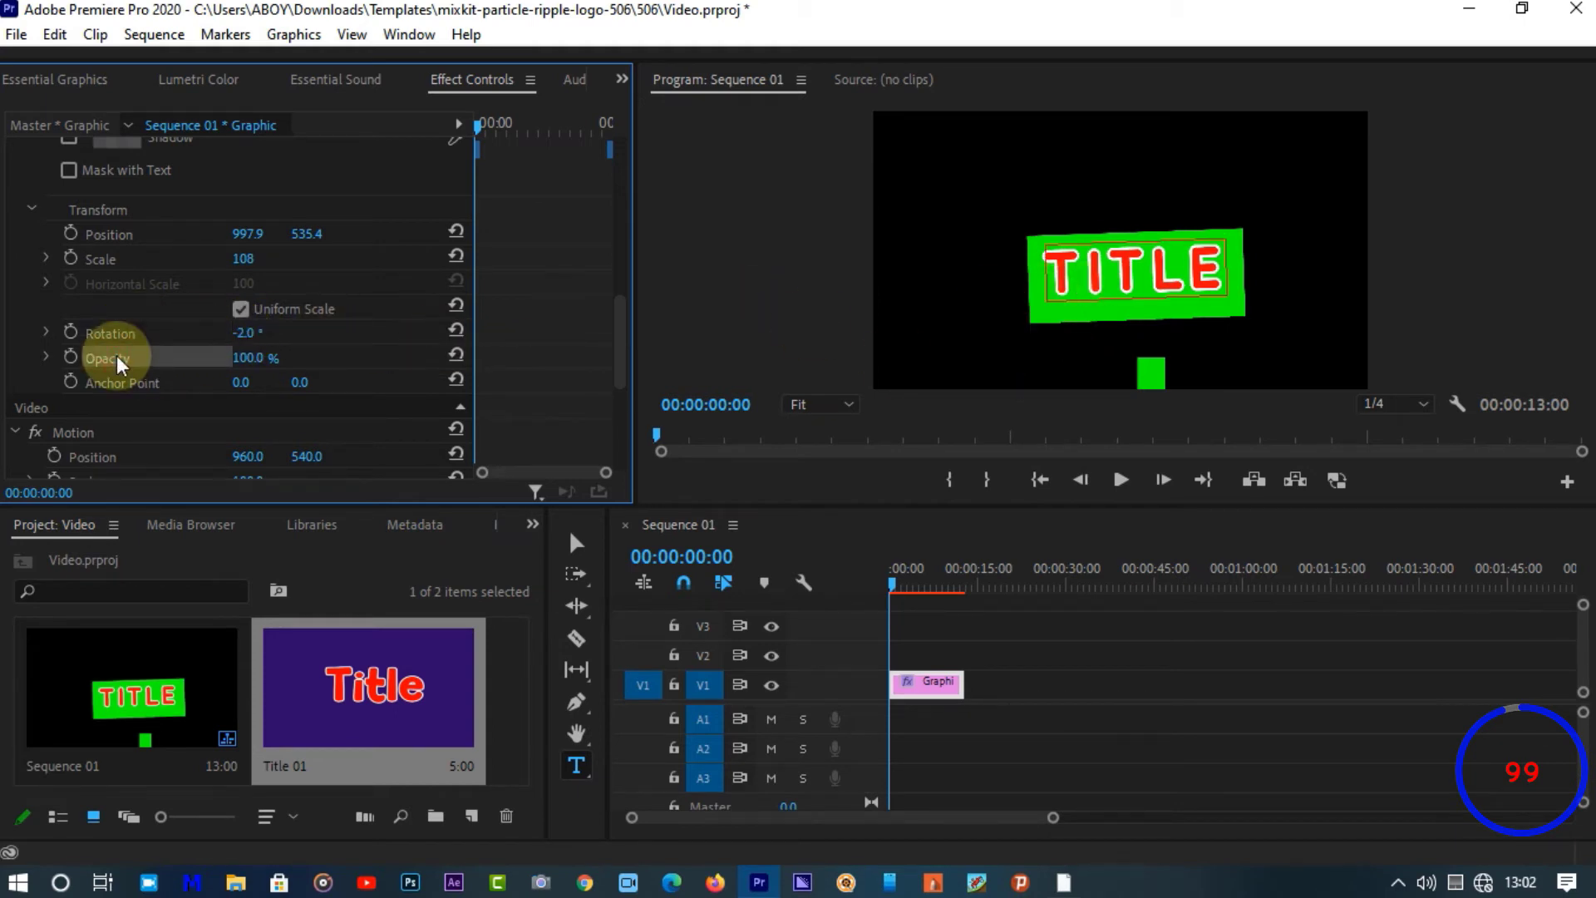
{"action": "mouse_move", "coordinate": [237, 346]}
{"action": "left_mouse_down"}
{"action": "mouse_move", "coordinate": [167, 346]}
{"action": "mouse_move", "coordinate": [264, 354]}
{"action": "left_mouse_up"}
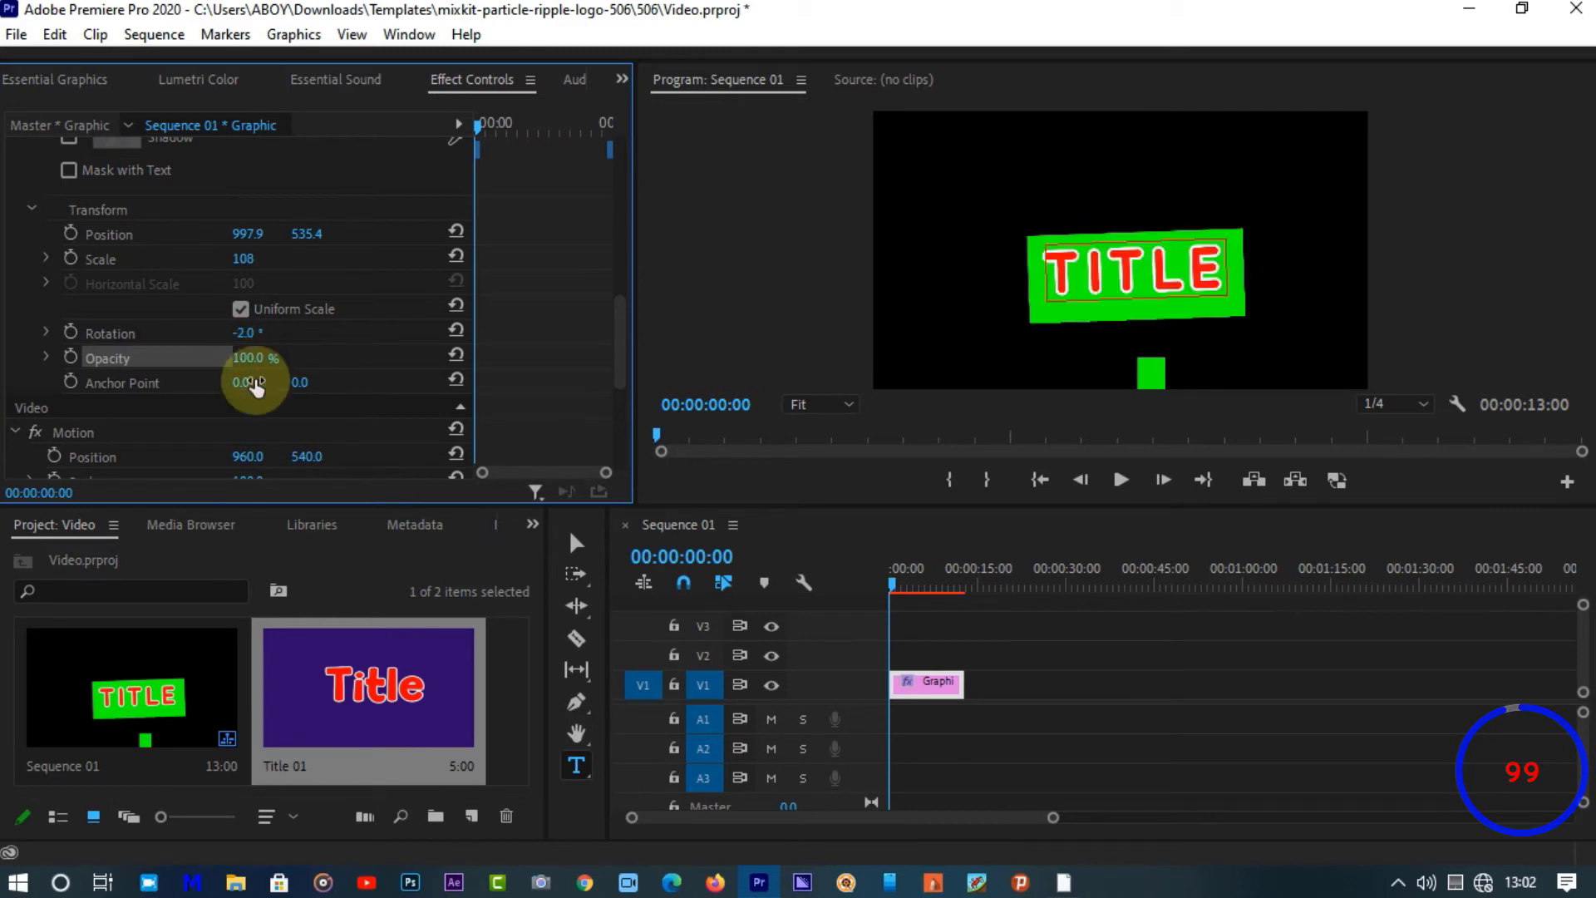
{"action": "left_click", "coordinate": [116, 384]}
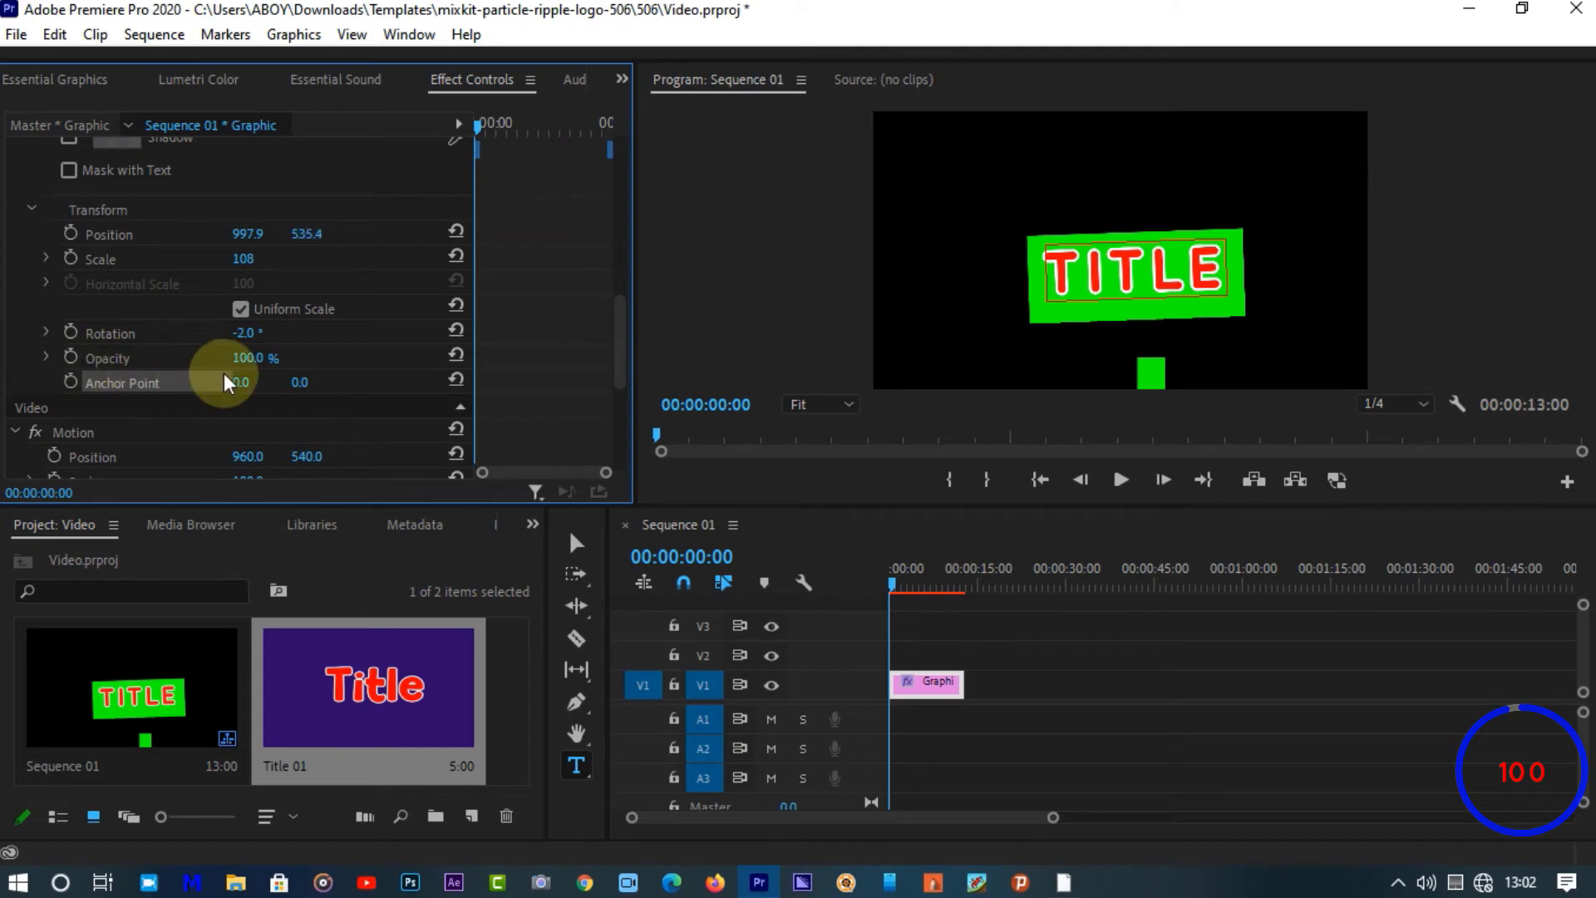
{"action": "left_click_drag", "start_coordinate": [232, 380], "coordinate": [253, 324]}
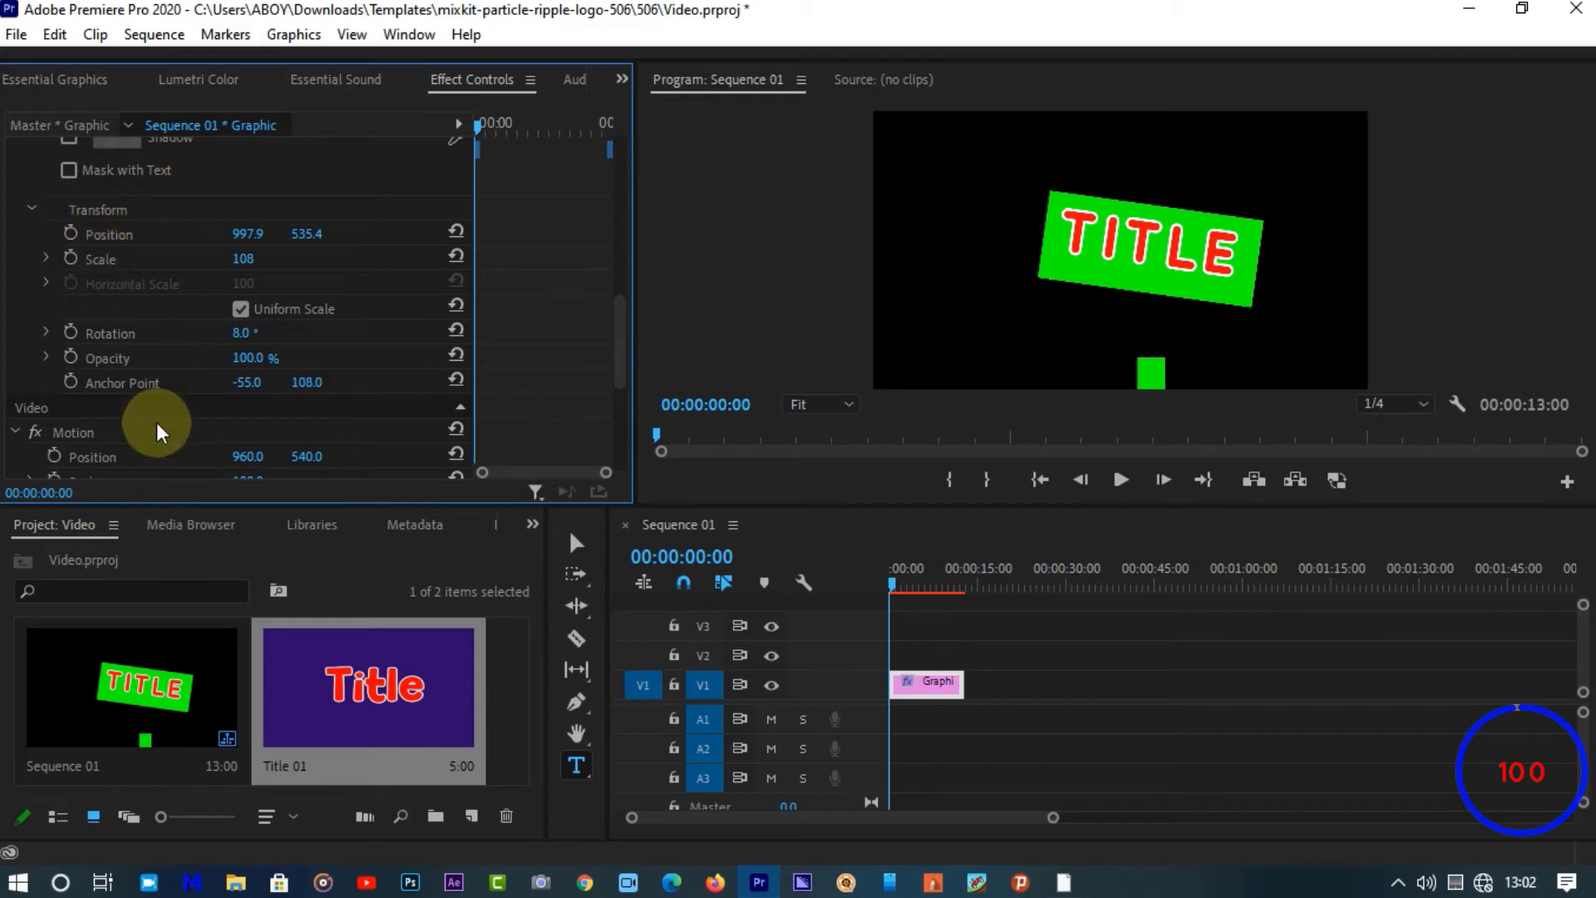
{"action": "left_click", "coordinate": [163, 383]}
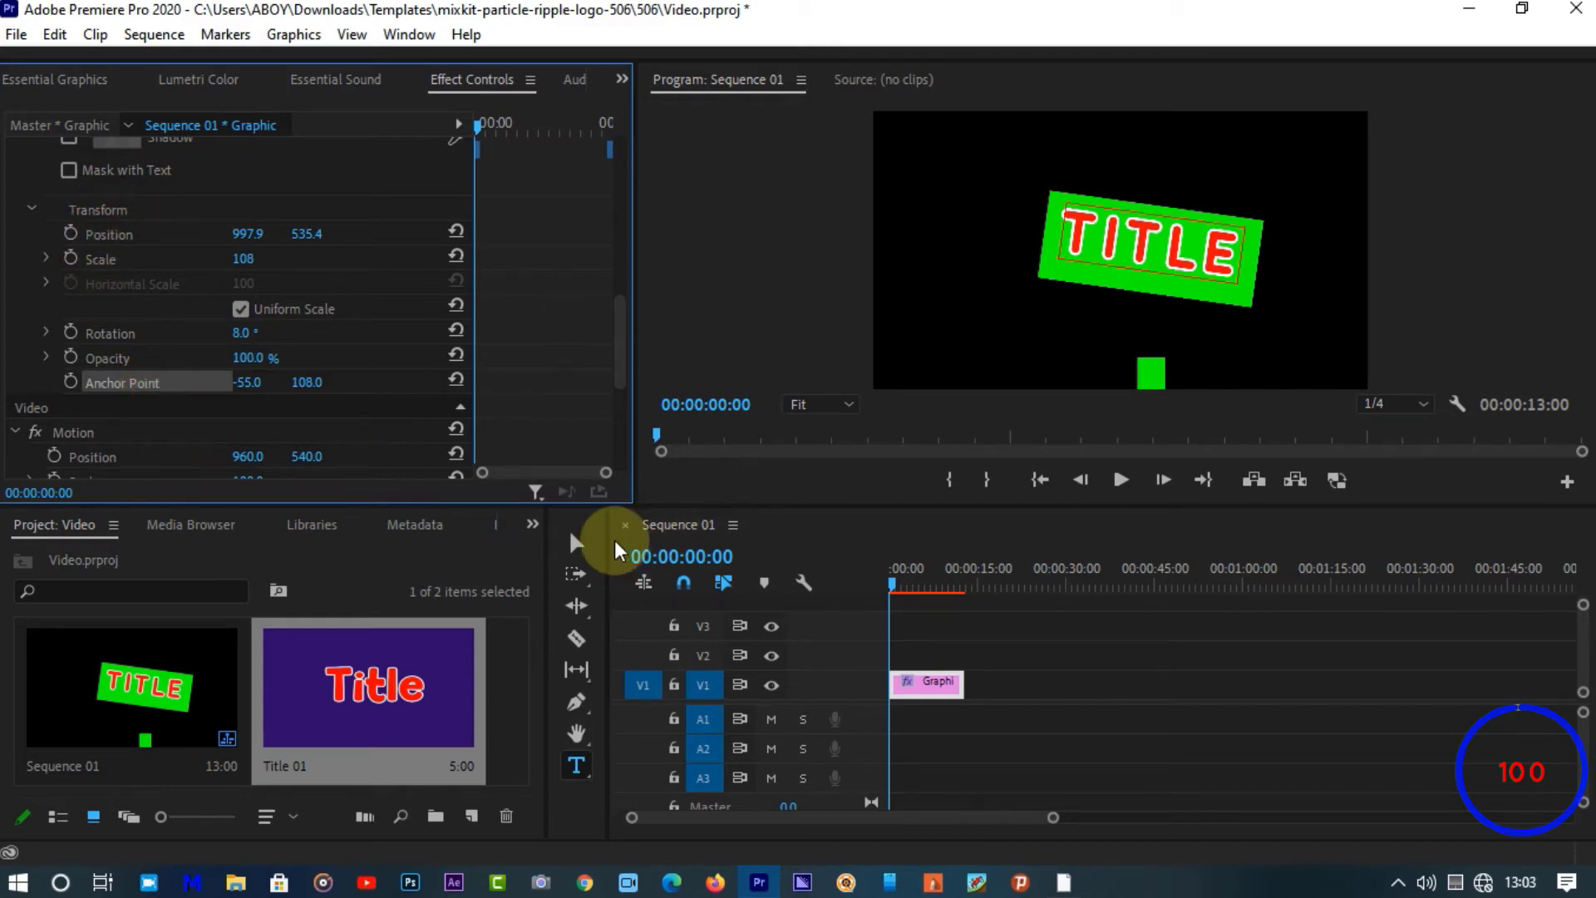
{"action": "key", "text": "ctrl+s"}
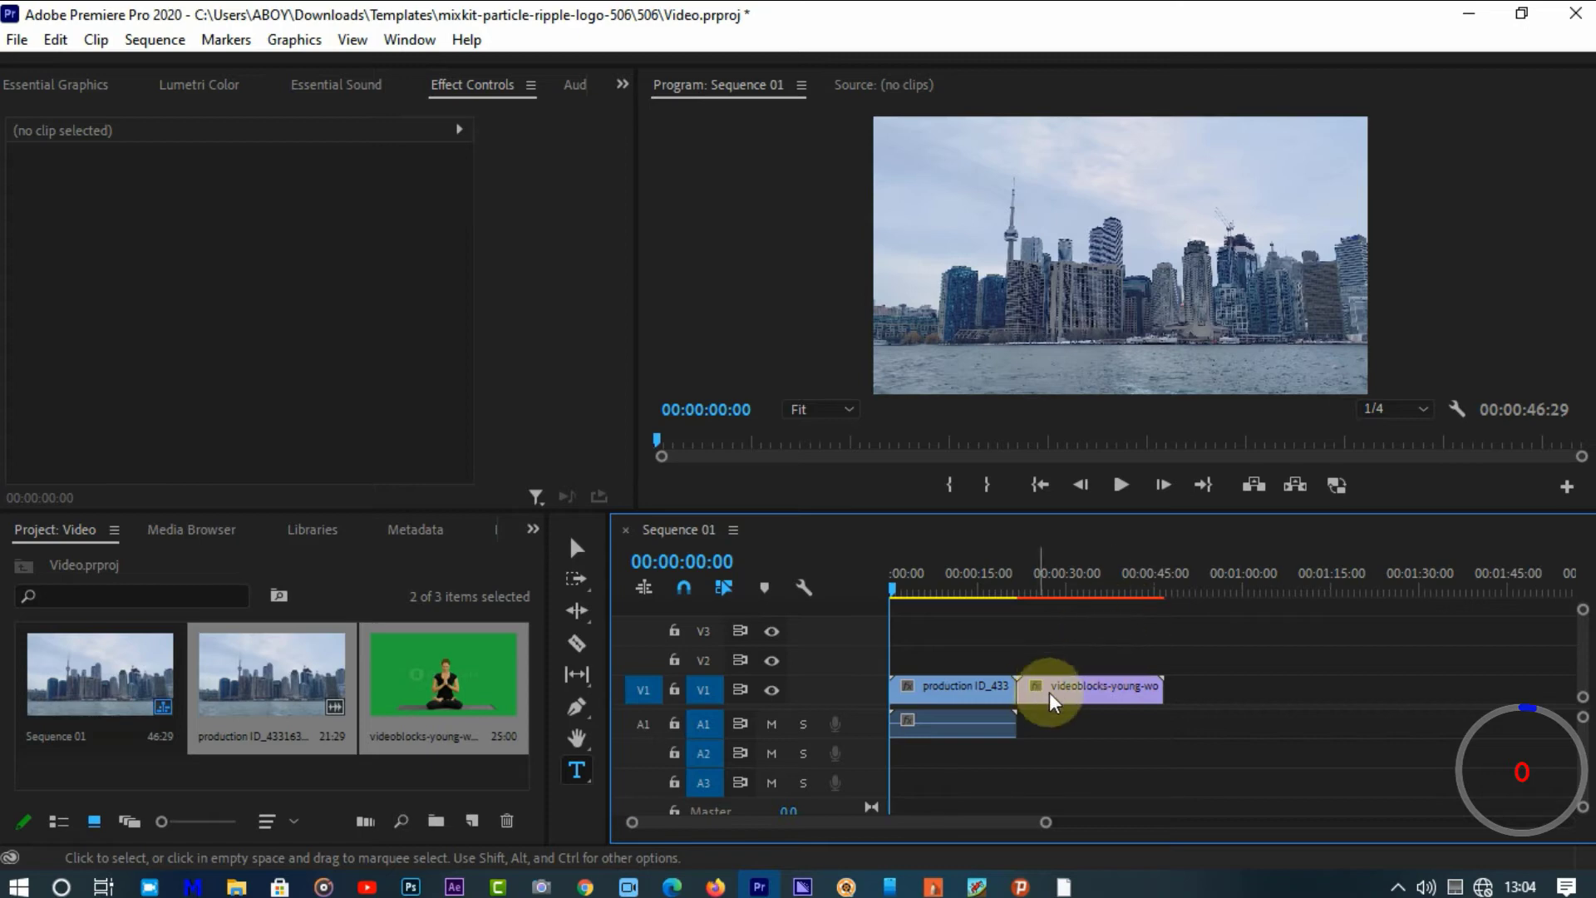
Shift the green-screen woman clip further along V1, leaving a gap, and select the skyline clip with the playhead at 00:00:12:18
{"action": "left_click_drag", "start_coordinate": [1075, 690], "coordinate": [1150, 688]}
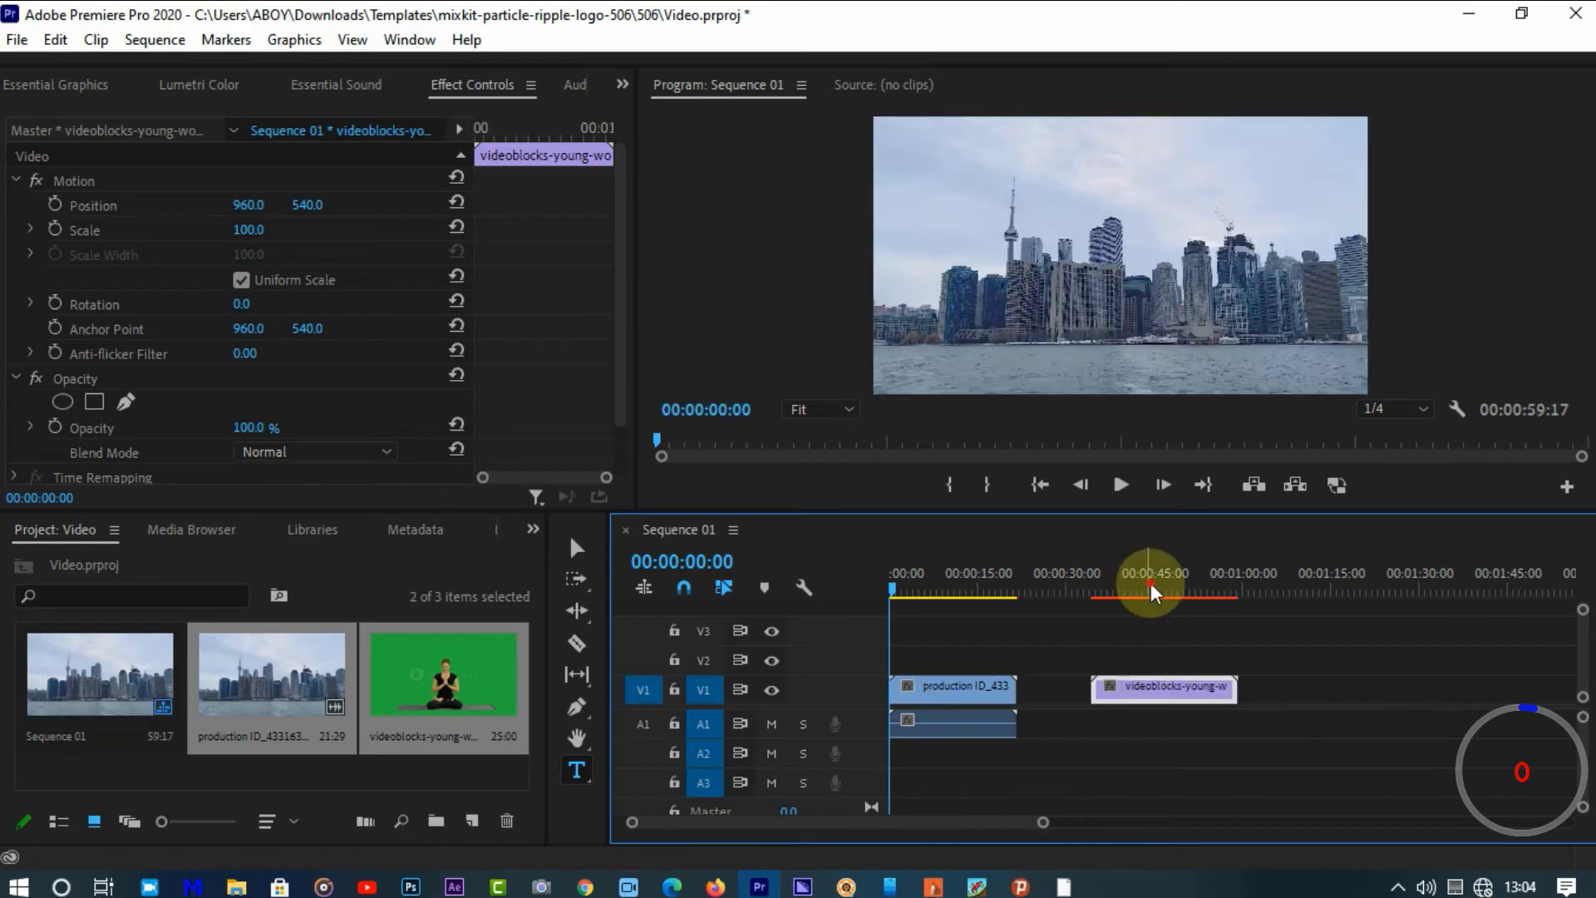
{"action": "left_click", "coordinate": [1151, 582]}
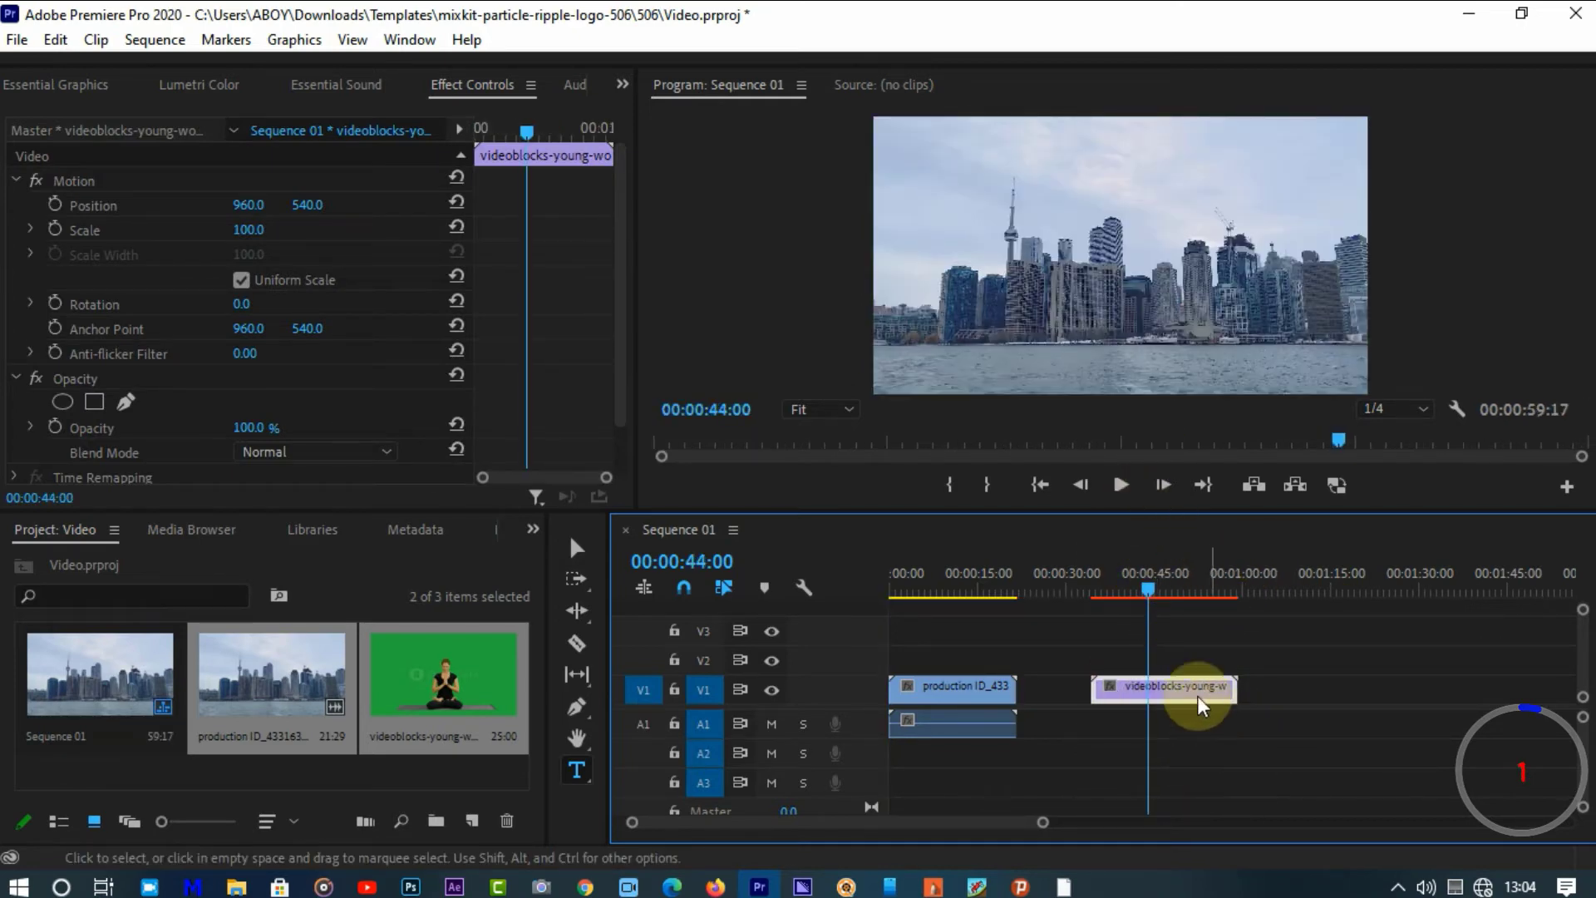
{"action": "left_click", "coordinate": [964, 588]}
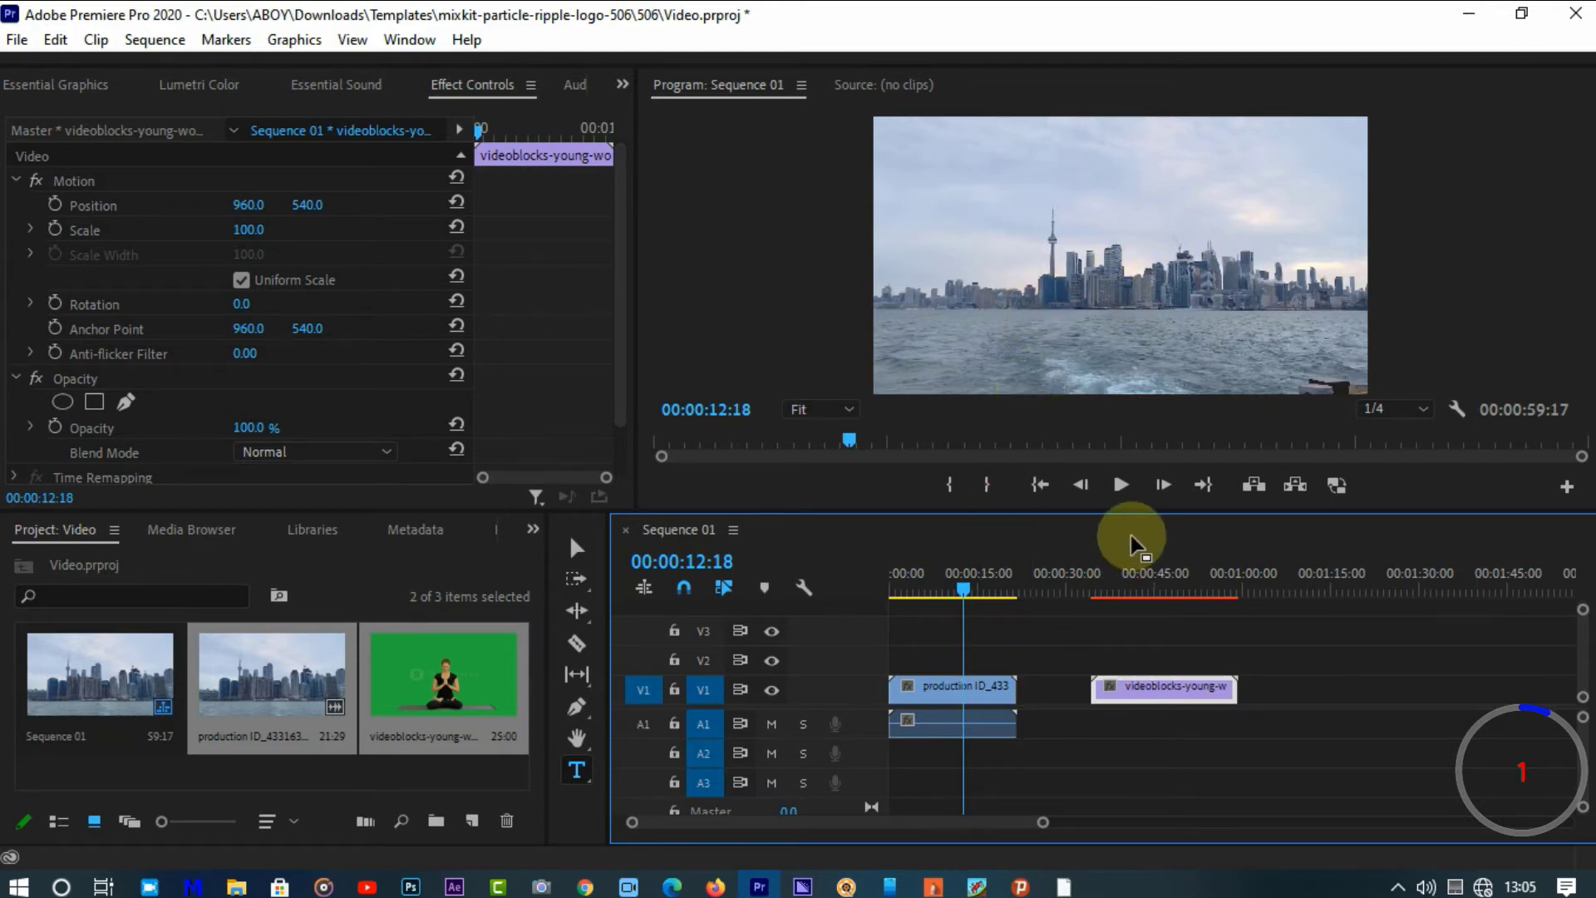
{"action": "left_click", "coordinate": [933, 690]}
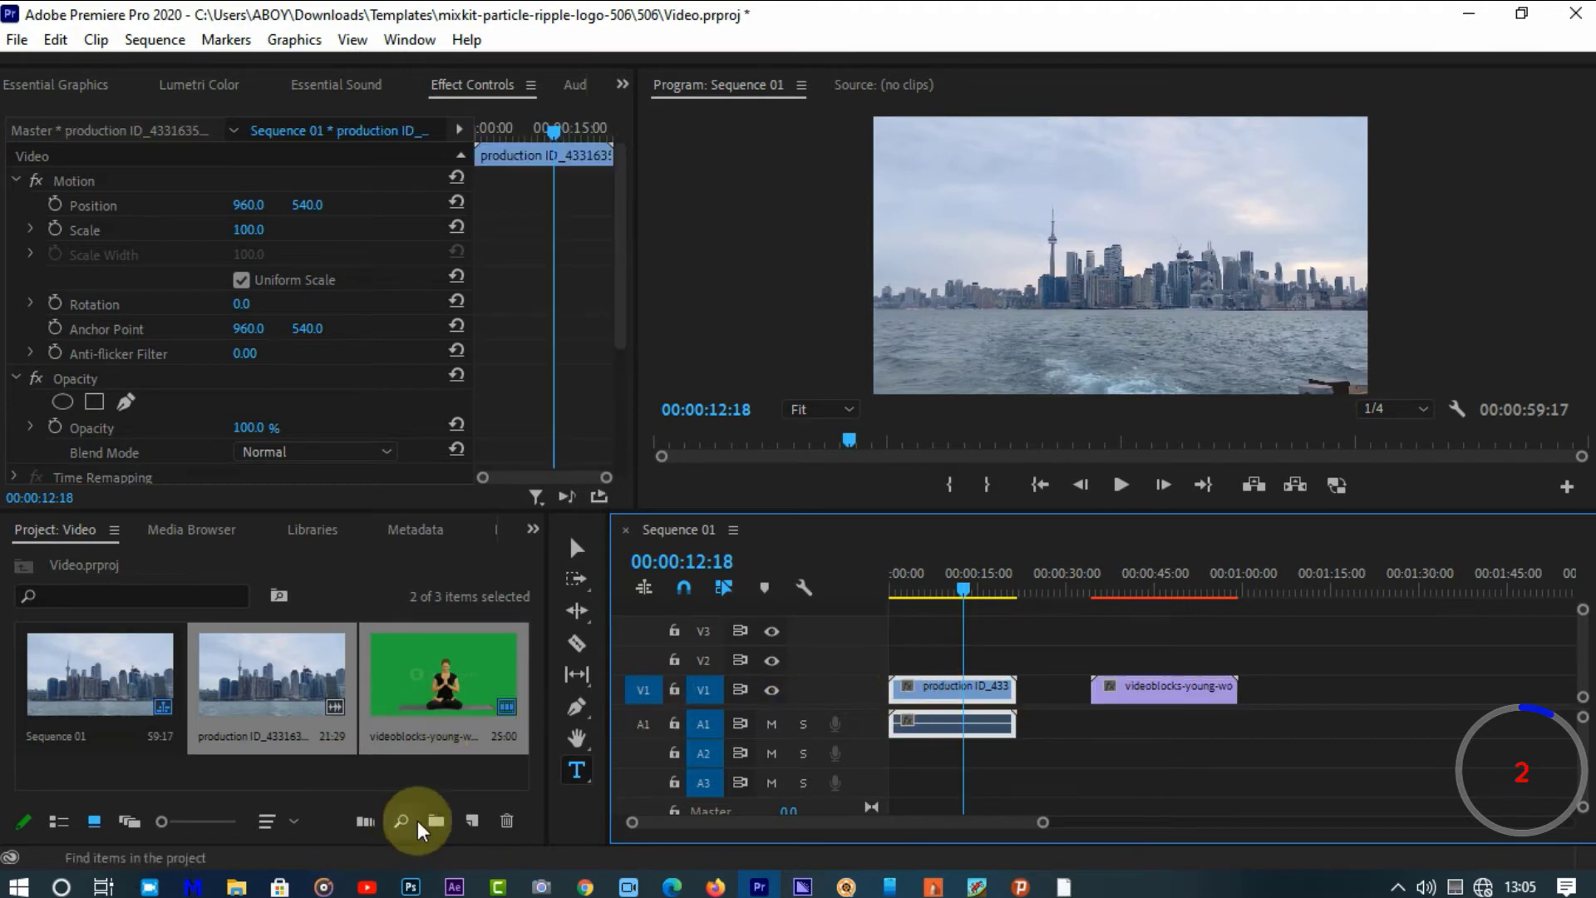
Create a 1920 × 1080, 30 fps adjustment layer, place it on V2 above the skyline clip and extend it to the clip's full length
{"action": "left_click", "coordinate": [464, 819]}
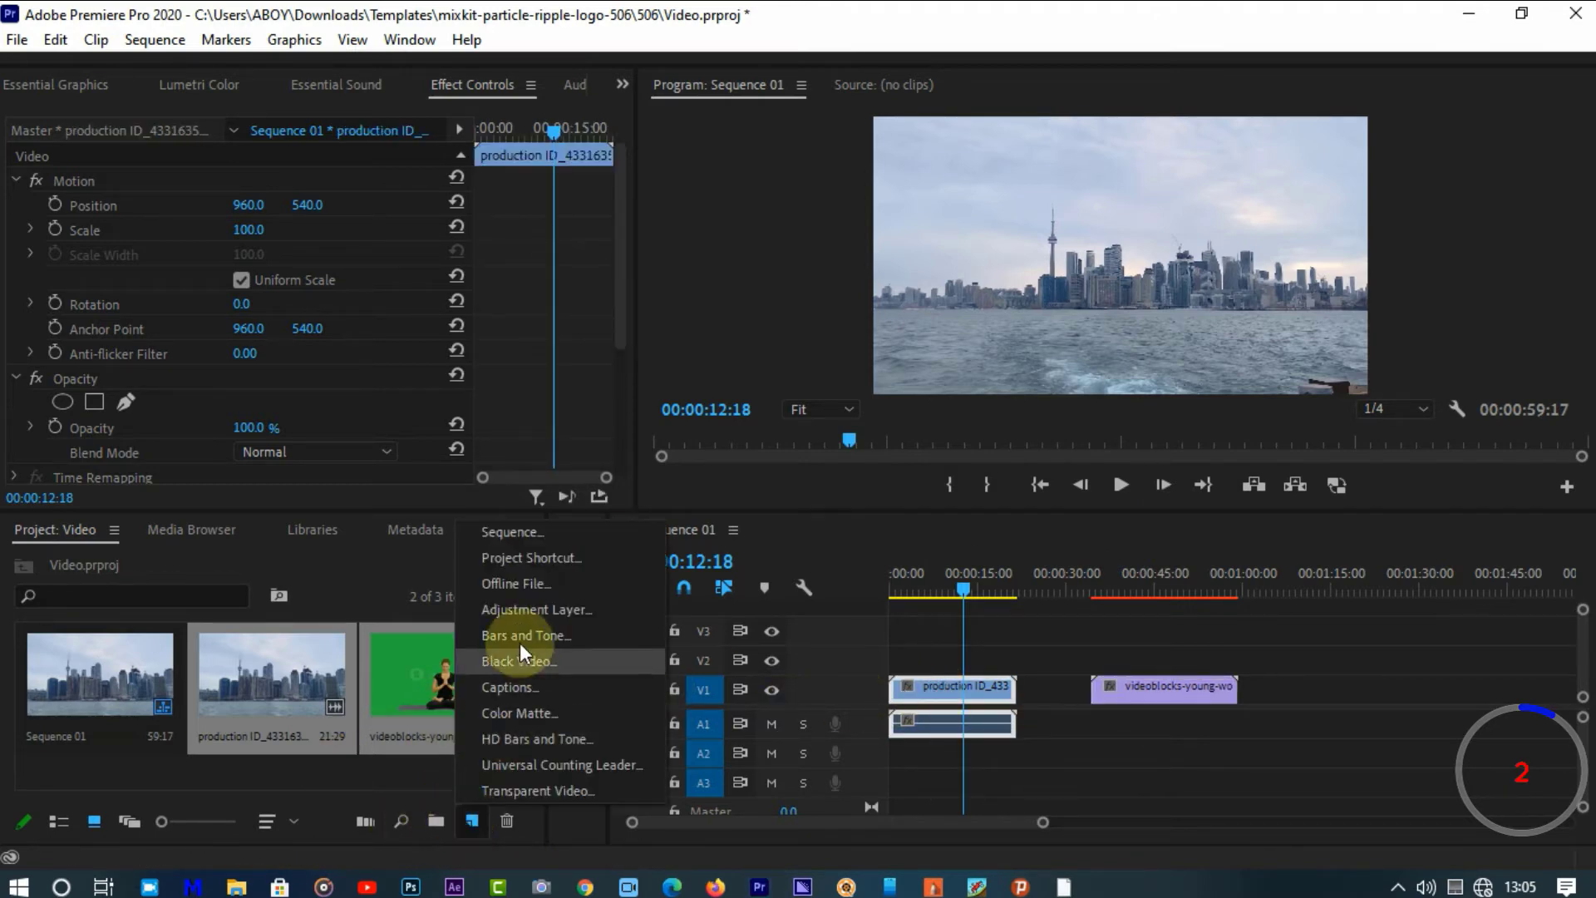
{"action": "left_click", "coordinate": [550, 610]}
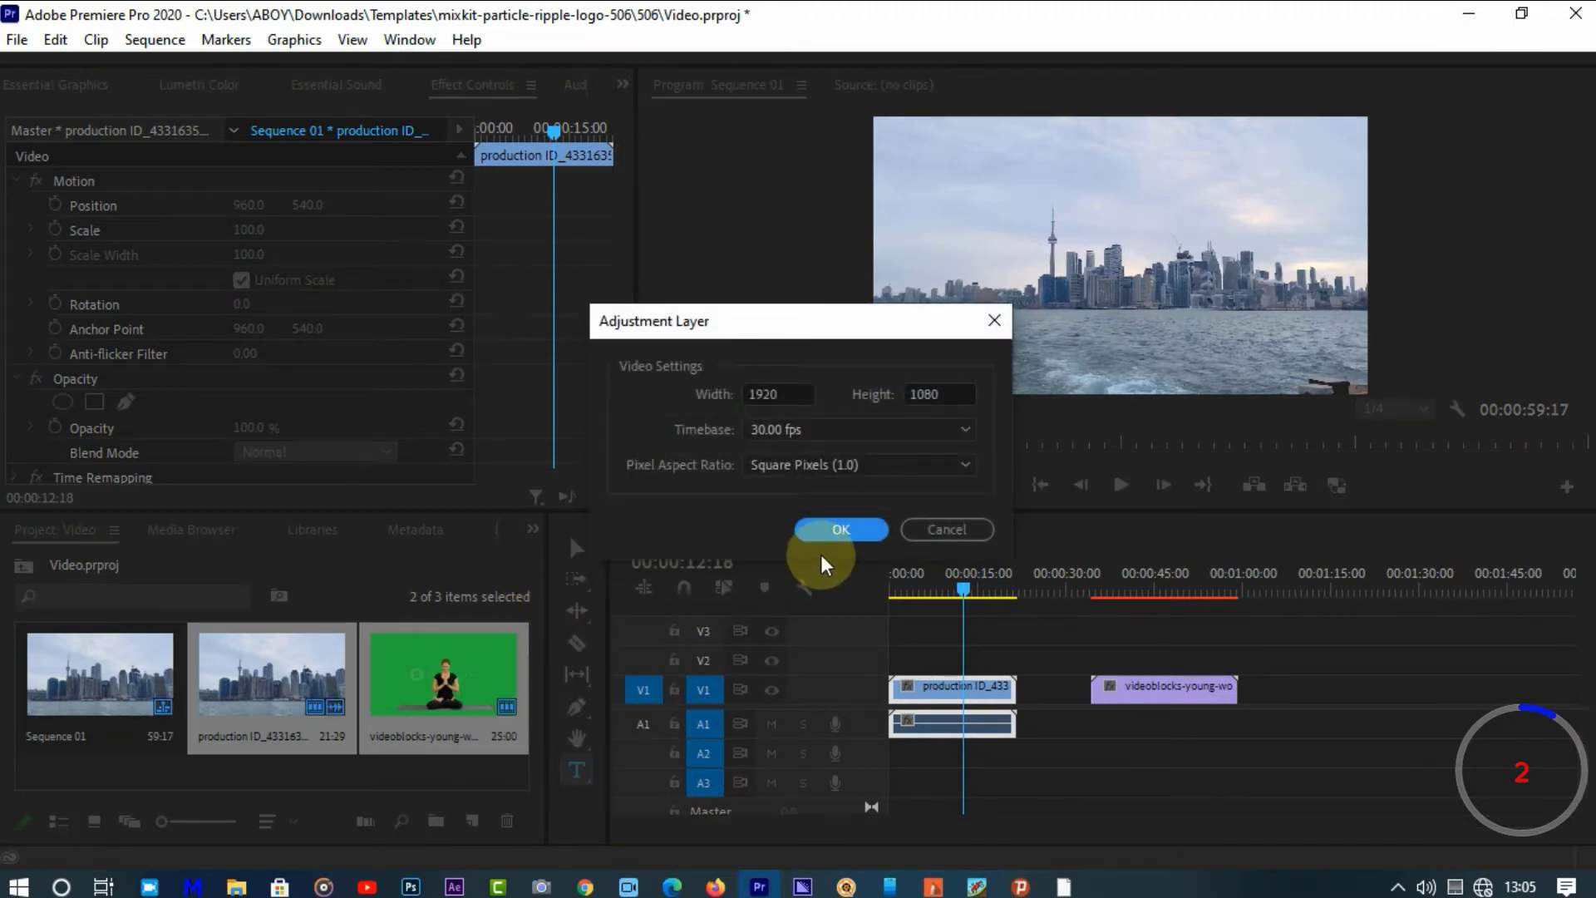
{"action": "left_click", "coordinate": [835, 532]}
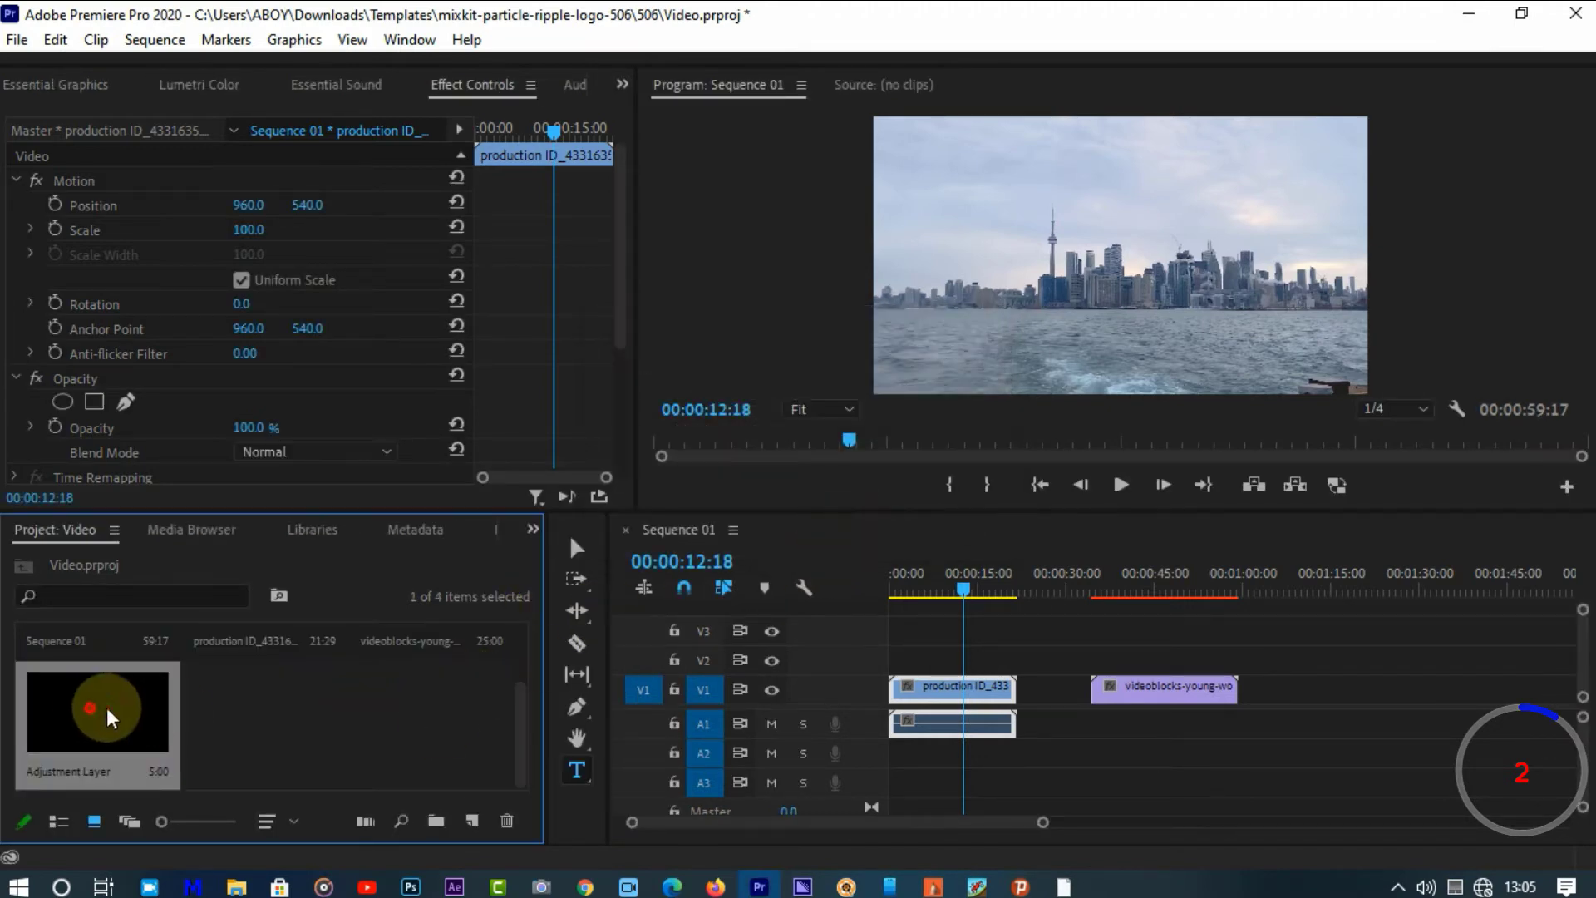
{"action": "left_click_drag", "start_coordinate": [108, 709], "coordinate": [1014, 659]}
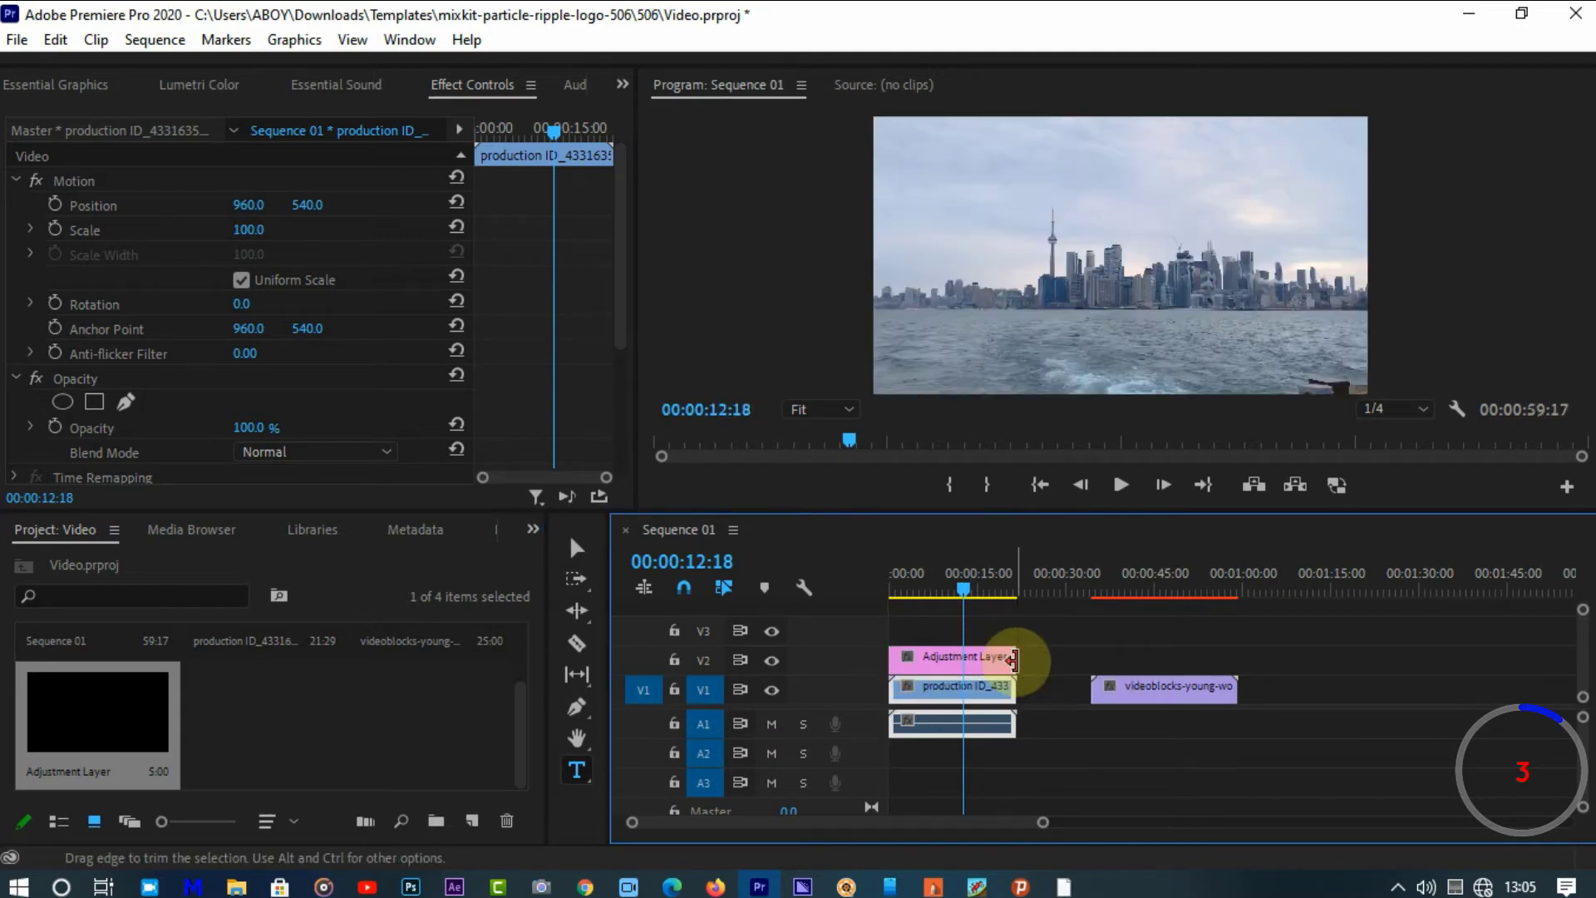
{"action": "left_click", "coordinate": [955, 661]}
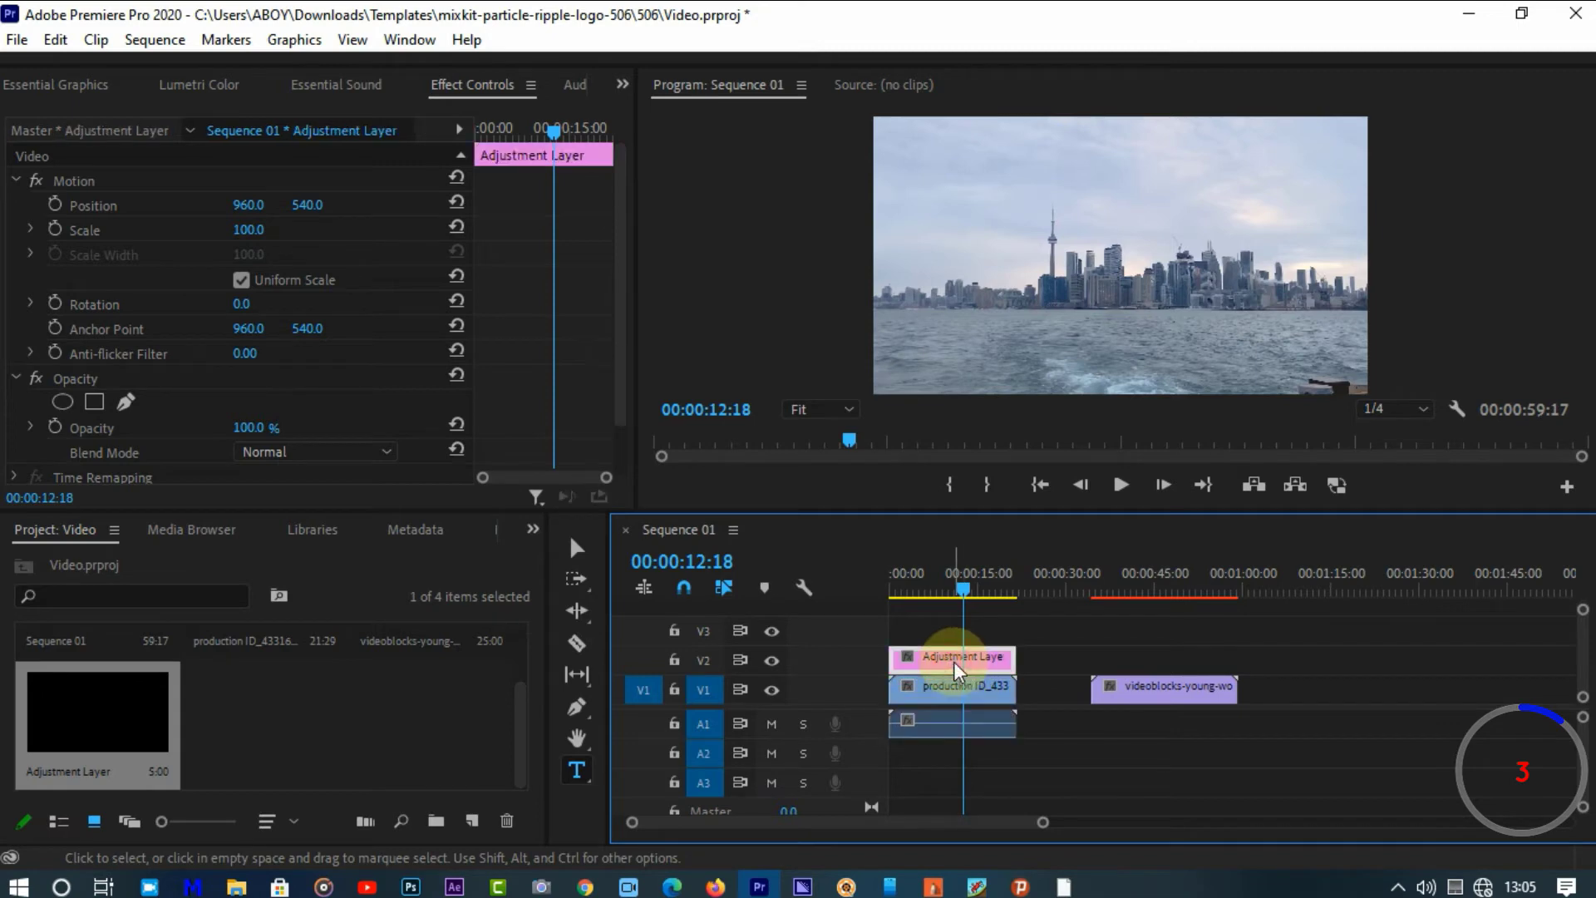
Warm and brighten the adjustment layer in Lumetri Color with a temperature of 18.5 and an exposure of 0.5
{"action": "left_click", "coordinate": [204, 83]}
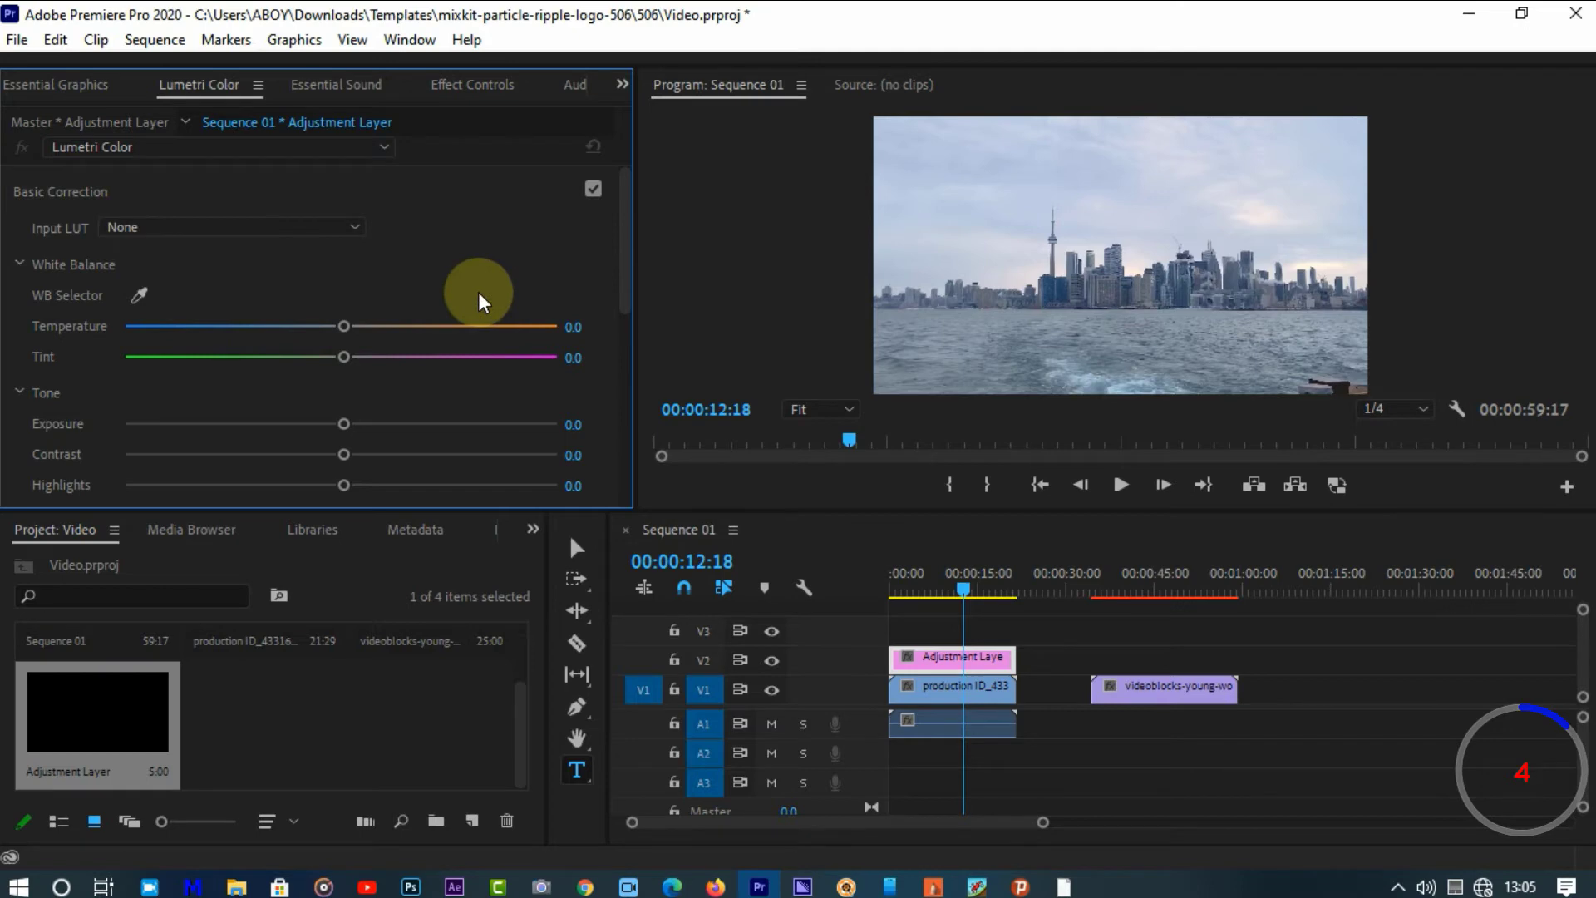
{"action": "left_click", "coordinate": [380, 326]}
{"action": "left_click", "coordinate": [381, 326]}
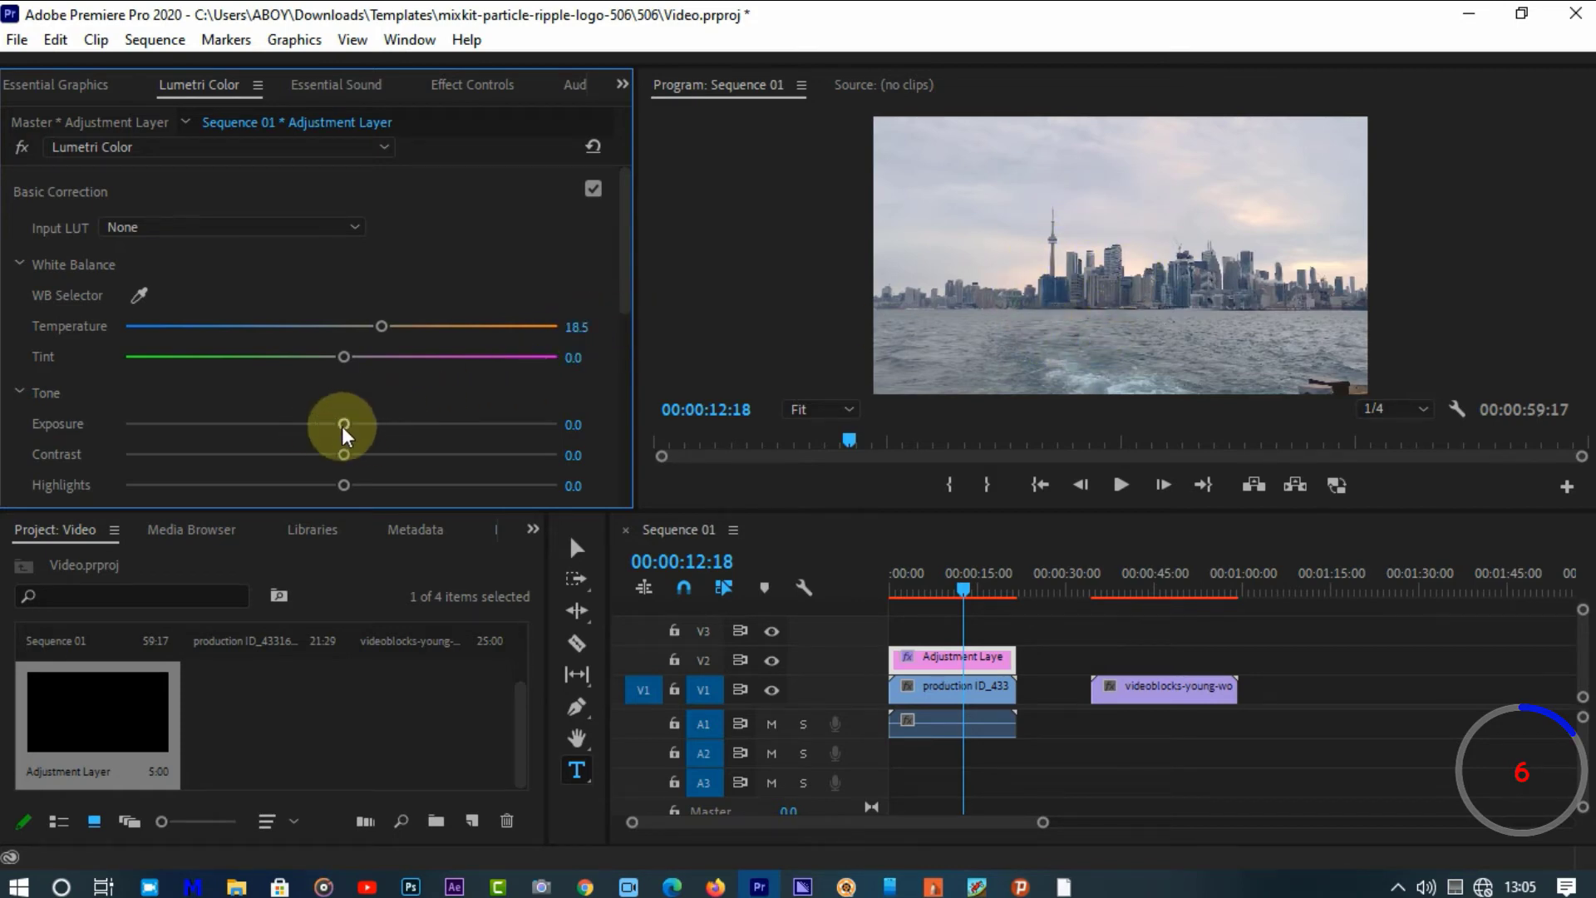
{"action": "left_click_drag", "start_coordinate": [342, 425], "coordinate": [344, 427]}
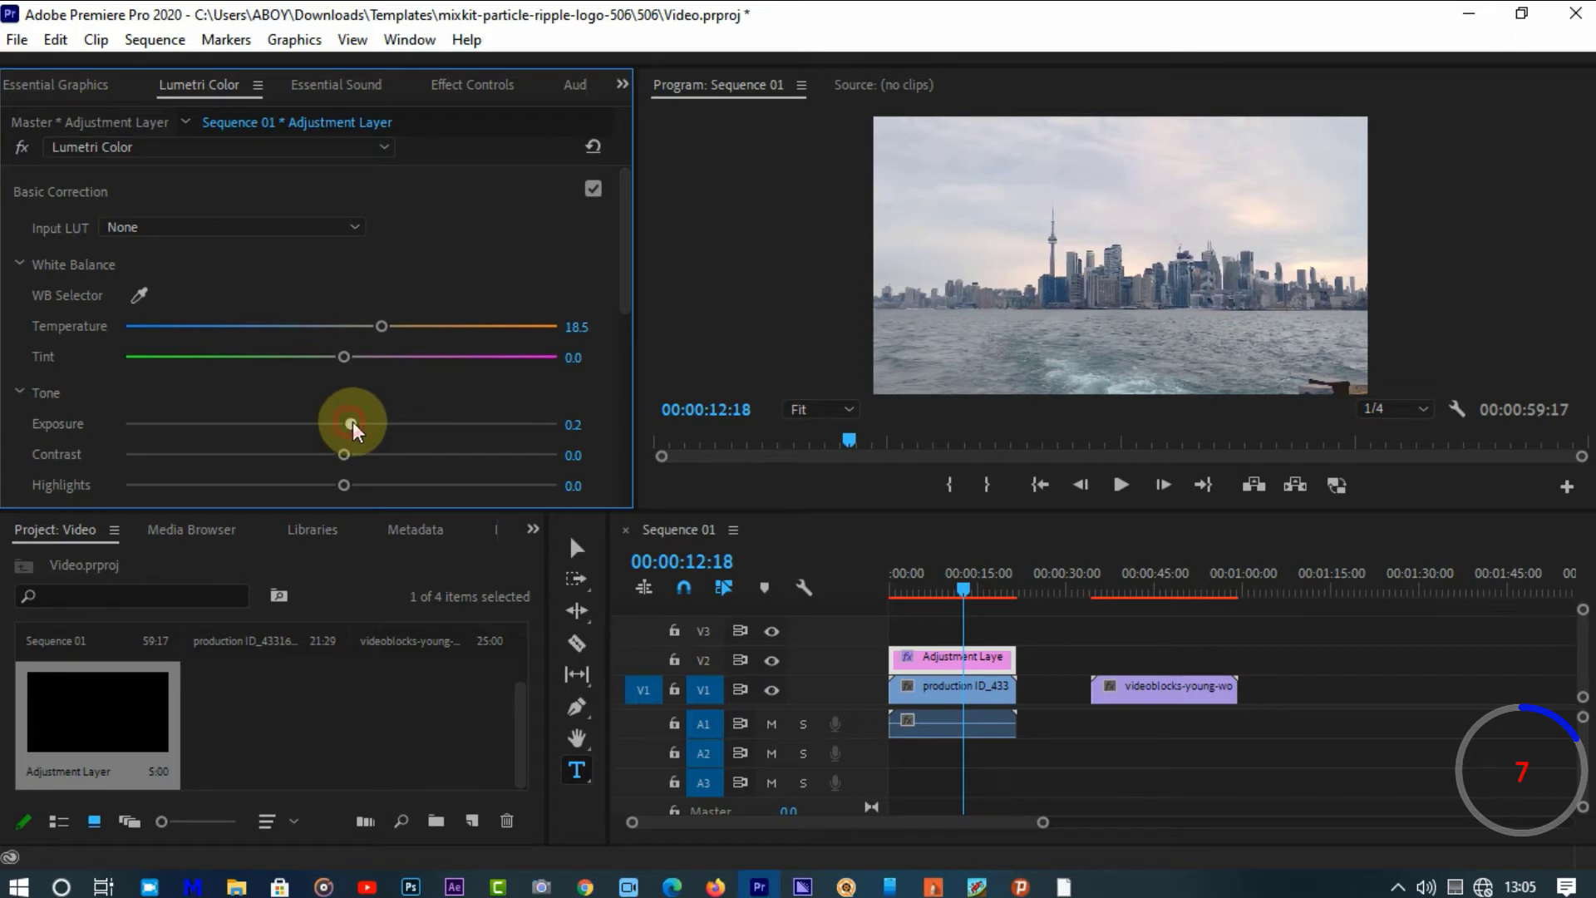
{"action": "left_click_drag", "start_coordinate": [353, 421], "coordinate": [366, 407]}
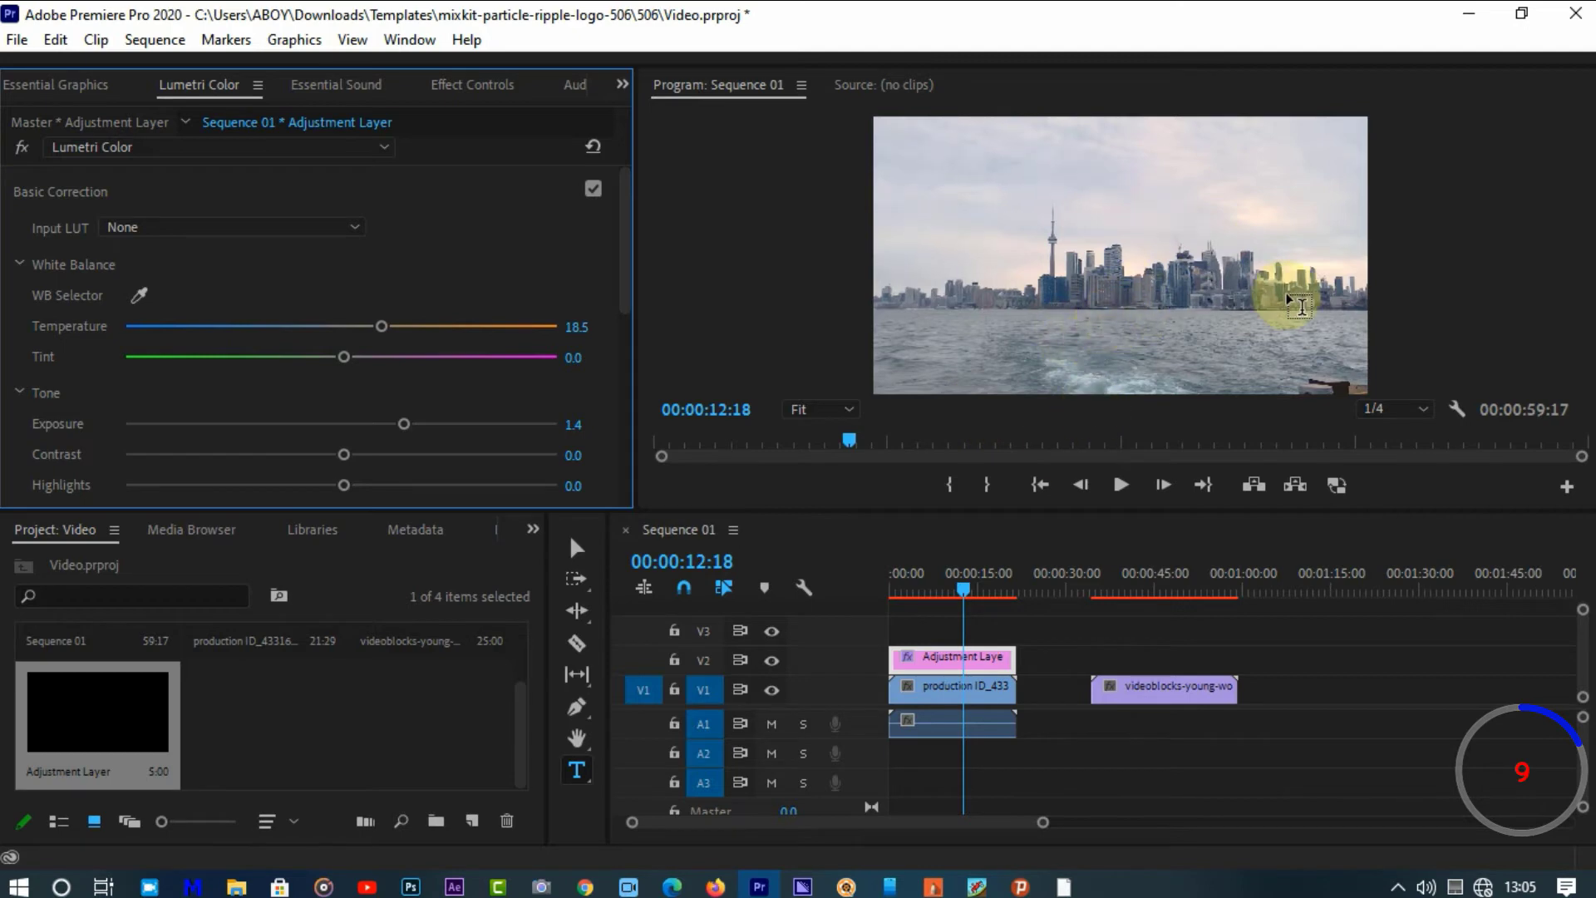
{"action": "key", "text": "Right"}
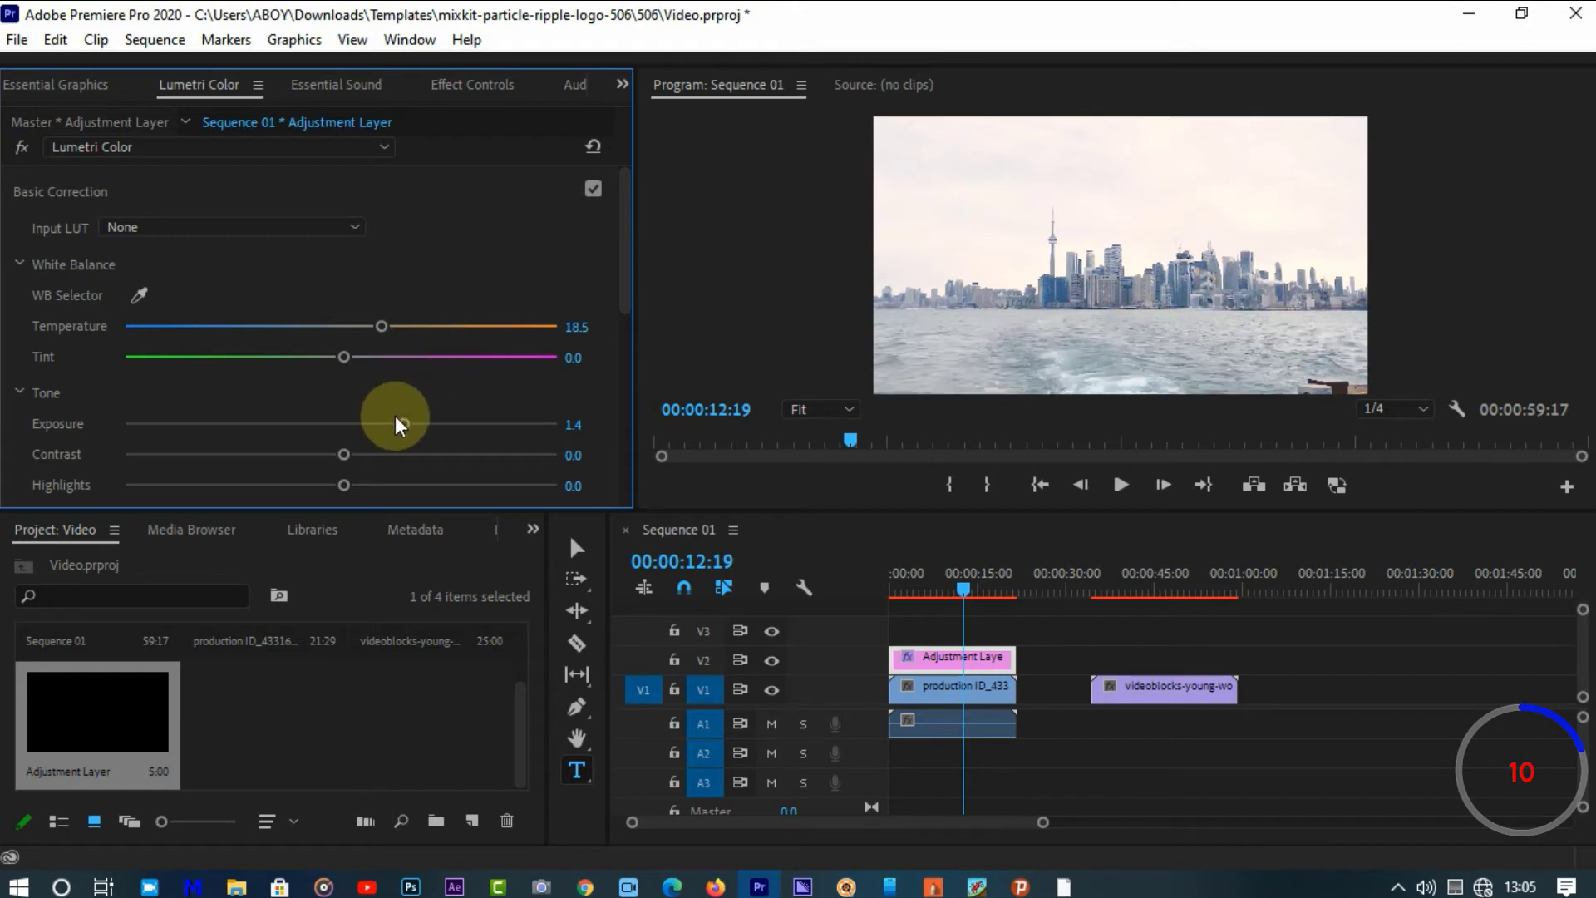
{"action": "left_click_drag", "start_coordinate": [358, 420], "coordinate": [360, 424]}
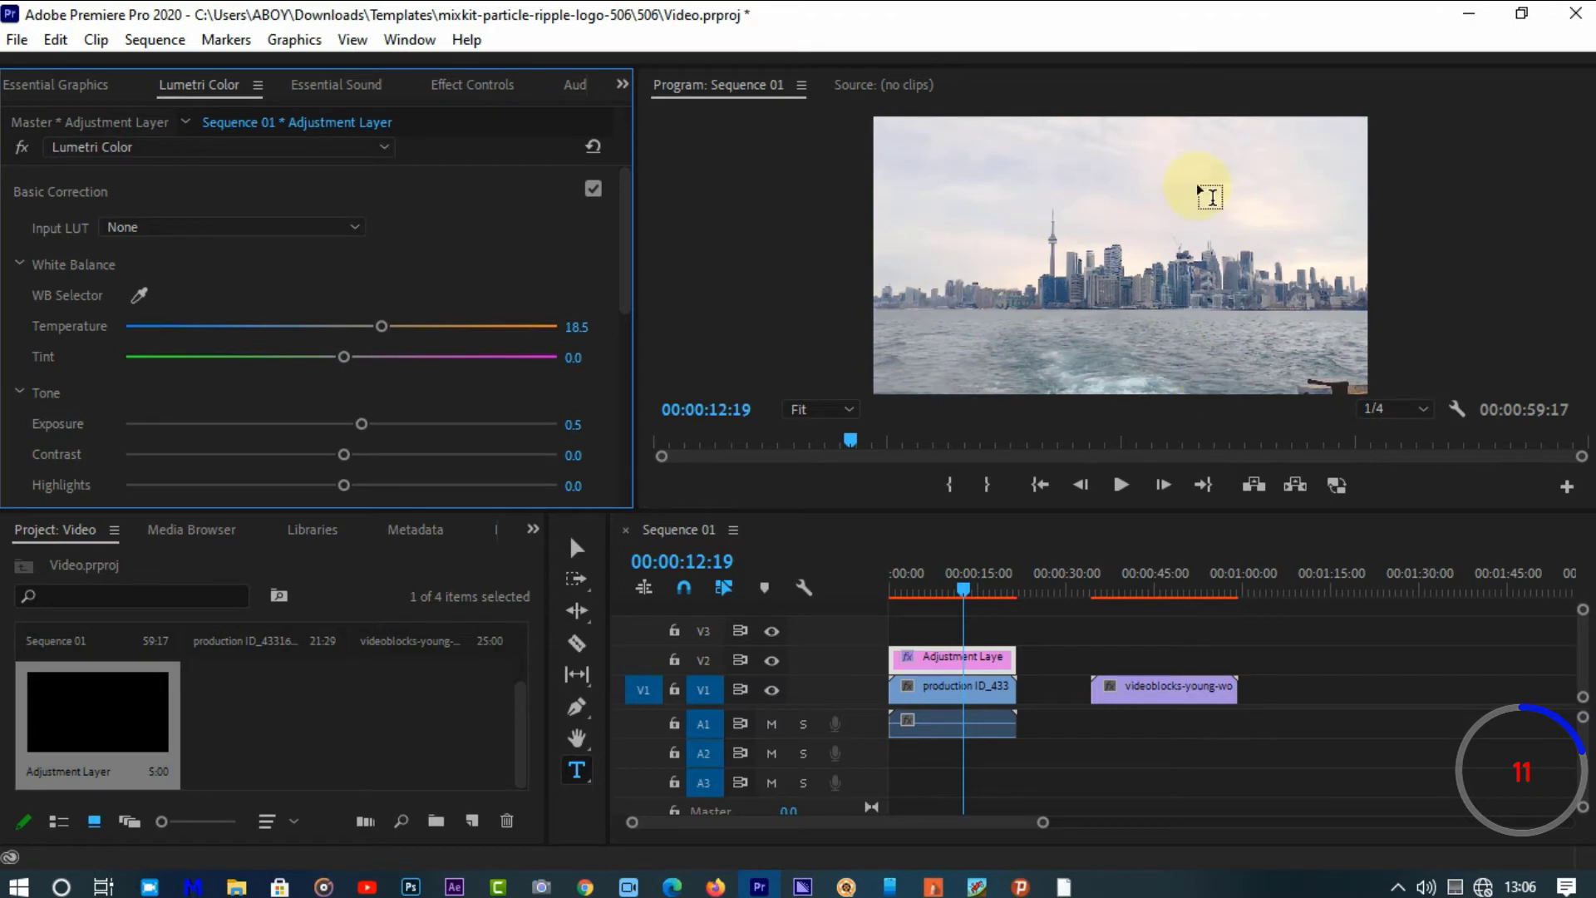
Set the adjustment layer's Lumetri contrast to 12.0, highlights to -7.6 and shadows to 10.9
{"action": "left_click", "coordinate": [621, 282]}
{"action": "left_click_drag", "start_coordinate": [621, 283], "coordinate": [606, 346]}
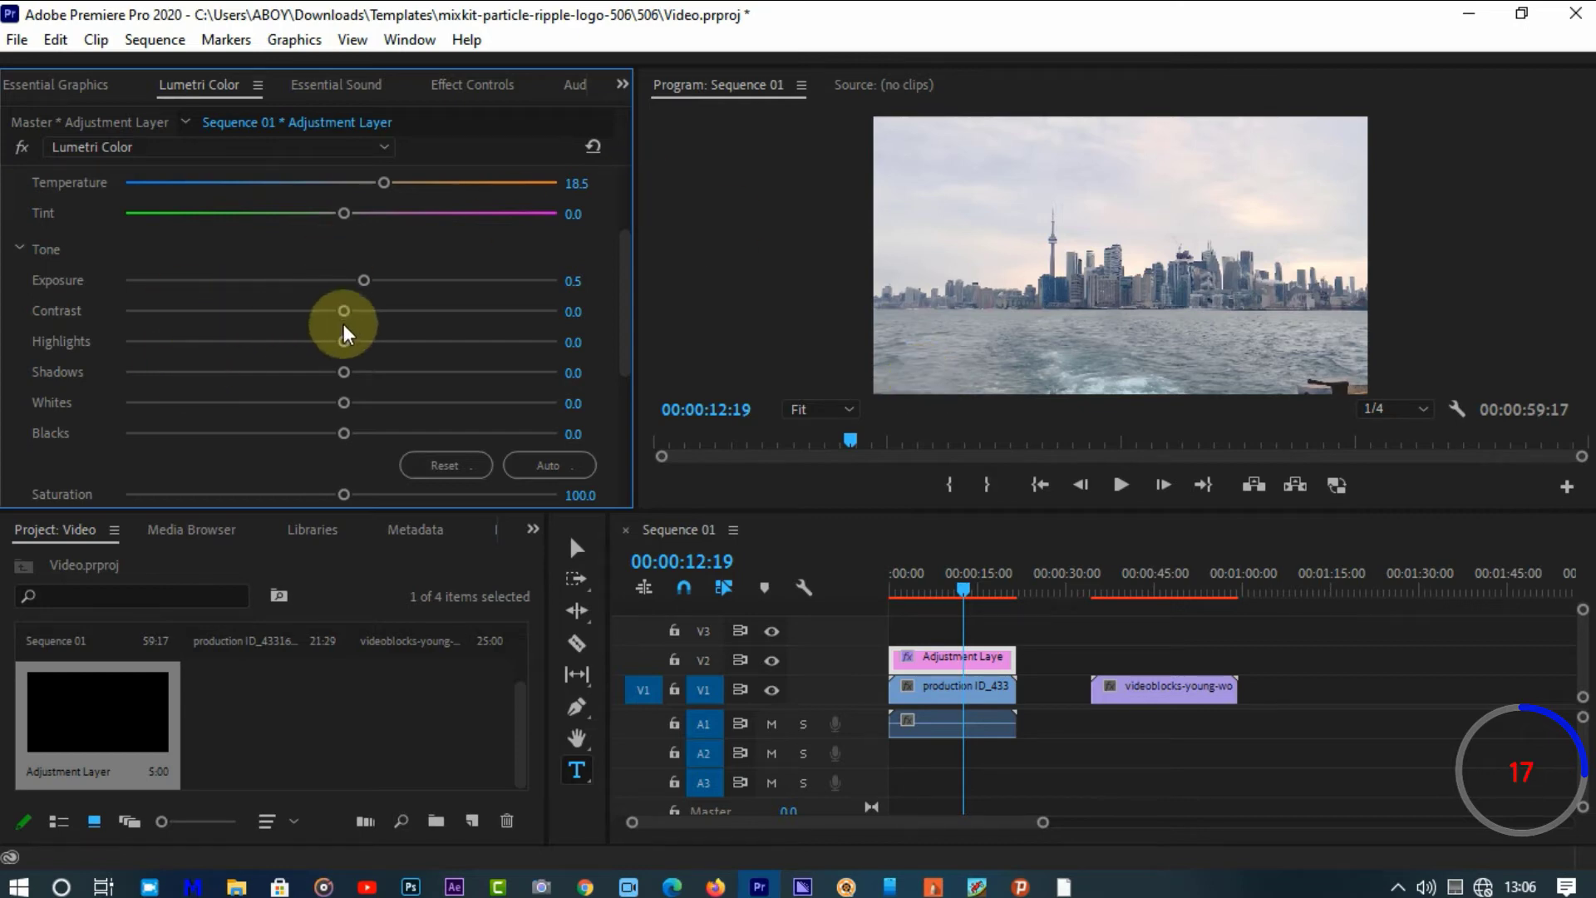
{"action": "left_click_drag", "start_coordinate": [345, 313], "coordinate": [366, 308]}
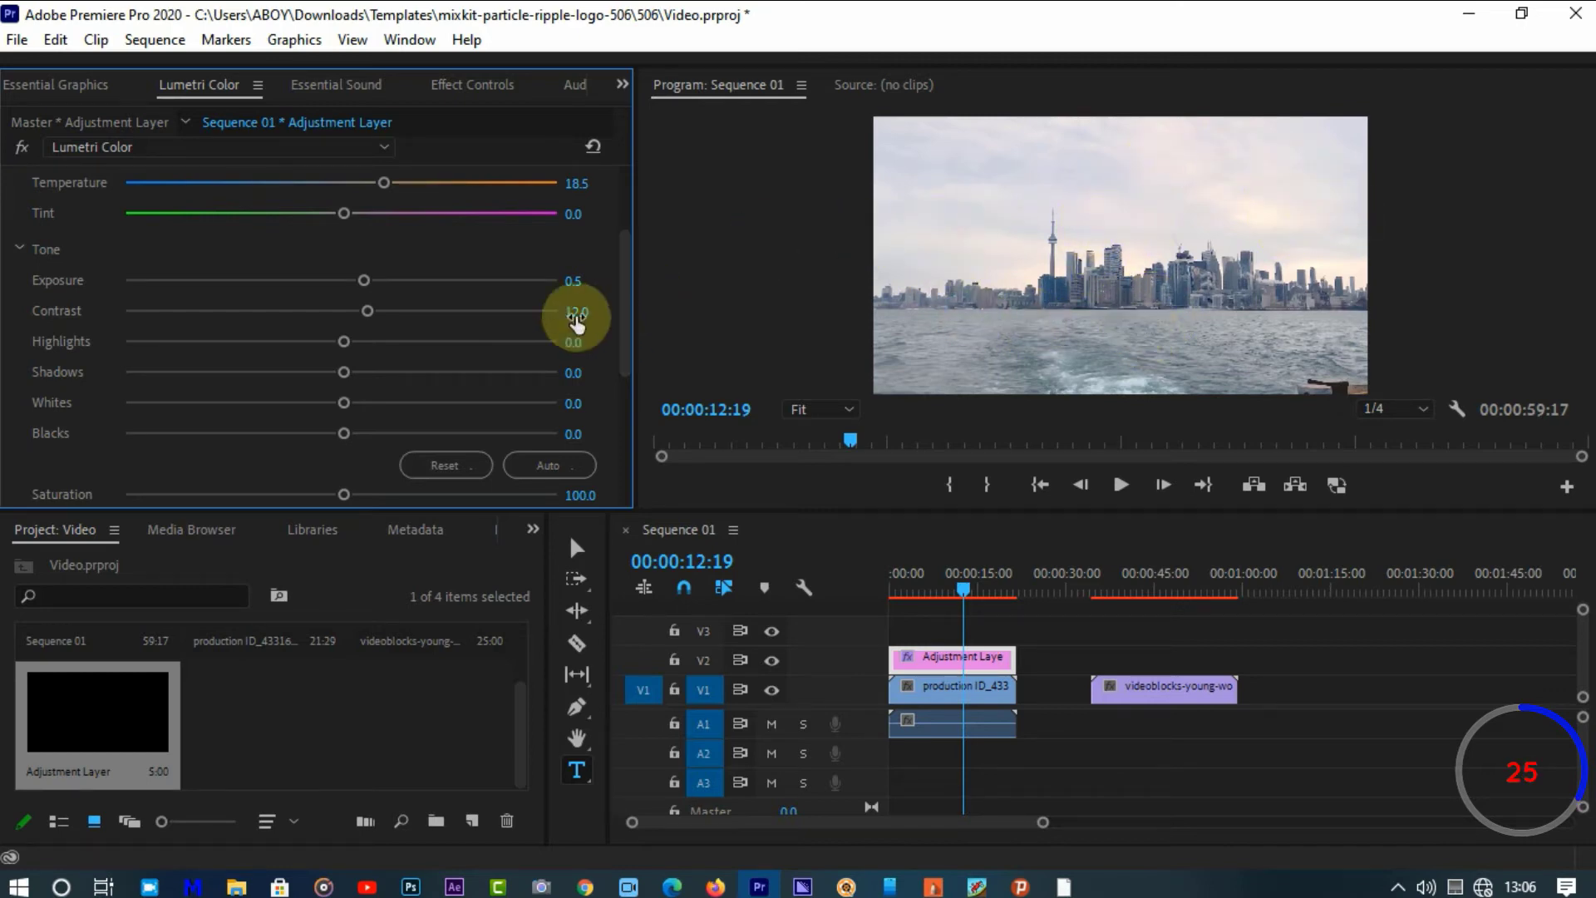
{"action": "left_click_drag", "start_coordinate": [347, 339], "coordinate": [442, 341]}
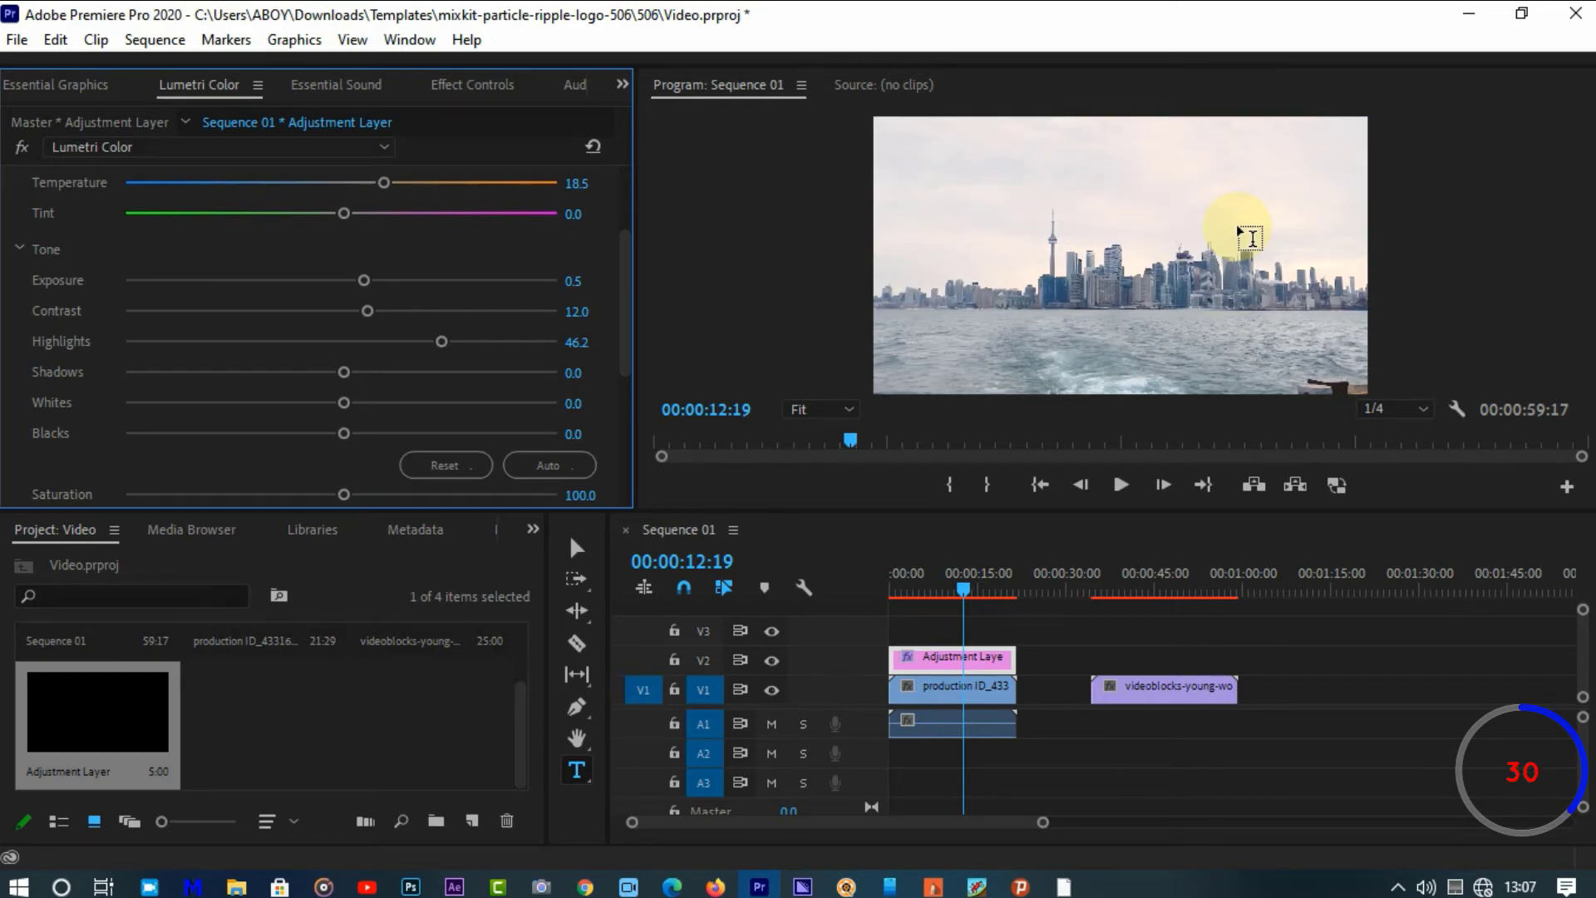
{"action": "left_click", "coordinate": [335, 342]}
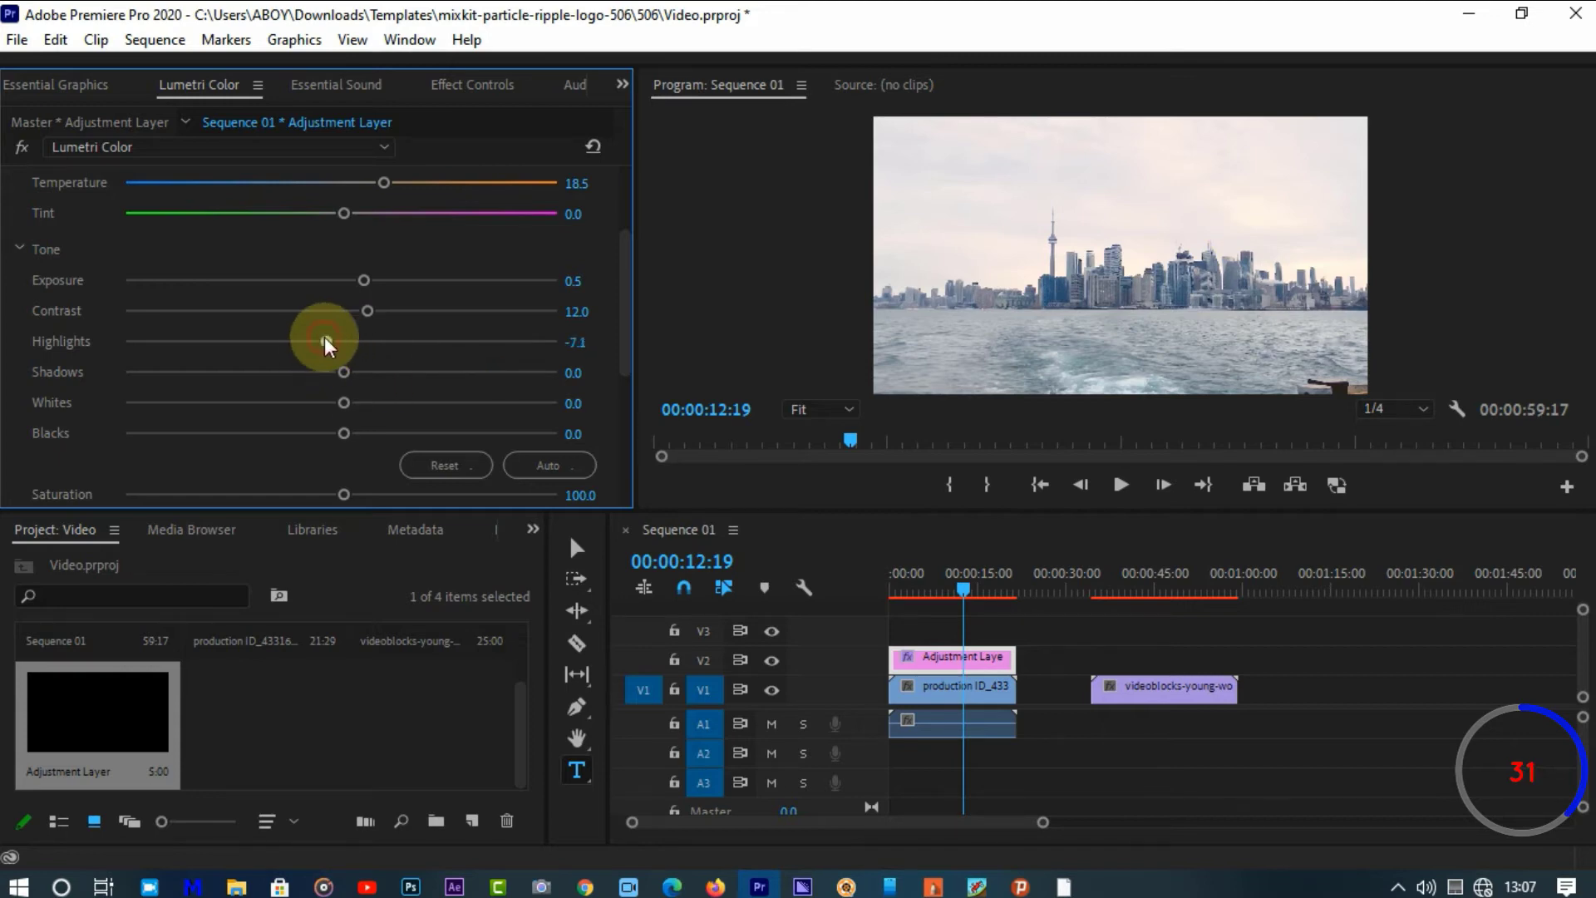
{"action": "left_click_drag", "start_coordinate": [324, 338], "coordinate": [327, 341]}
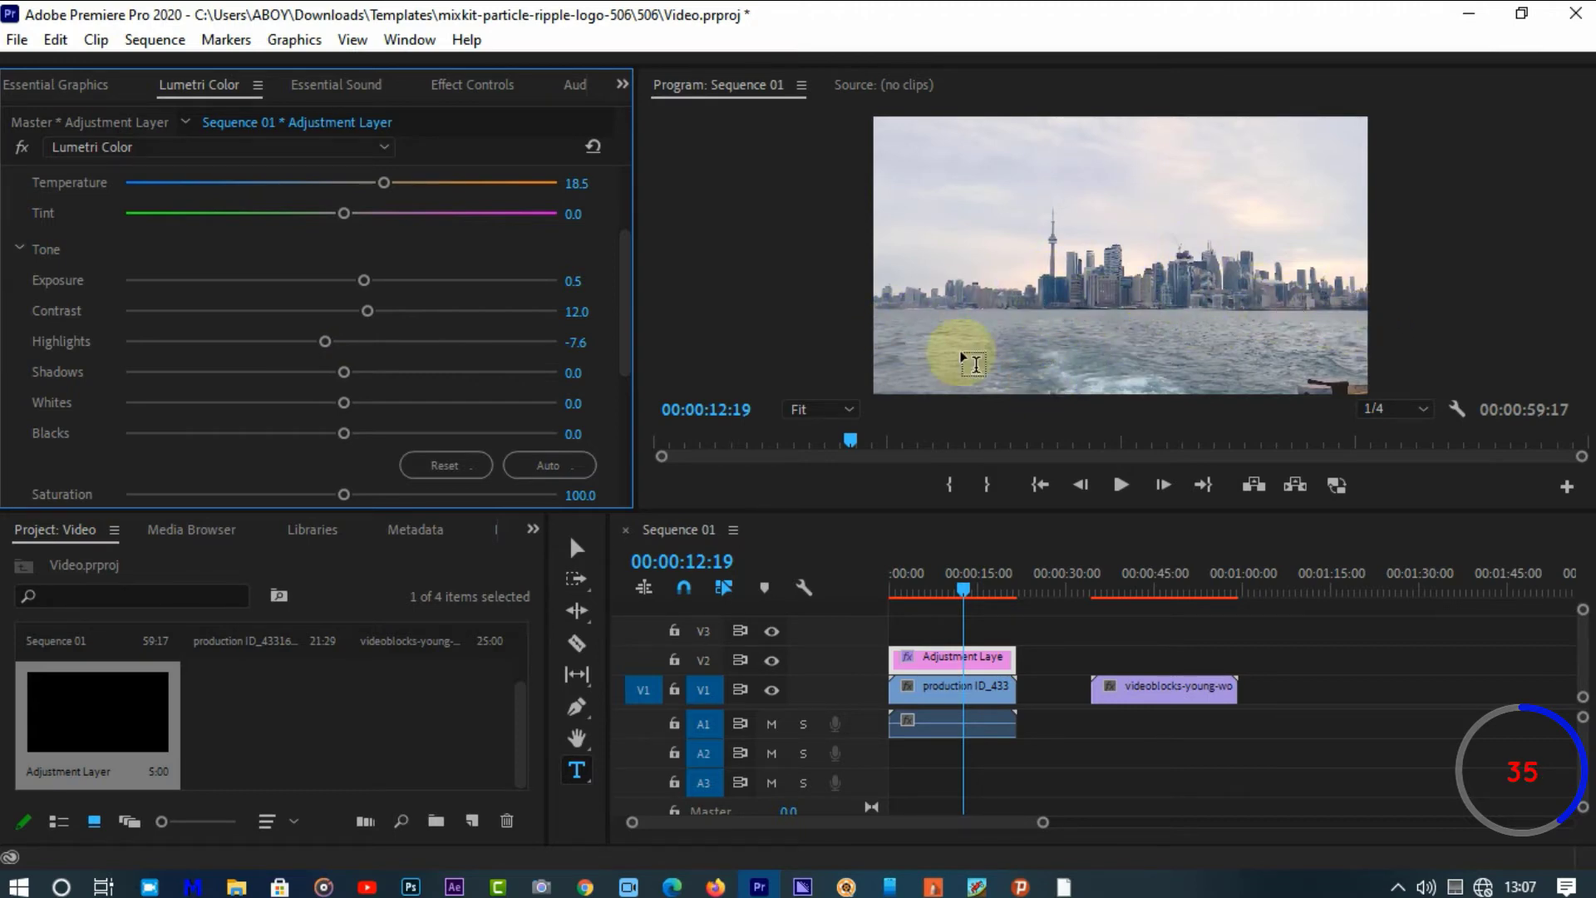
{"action": "left_click", "coordinate": [364, 371]}
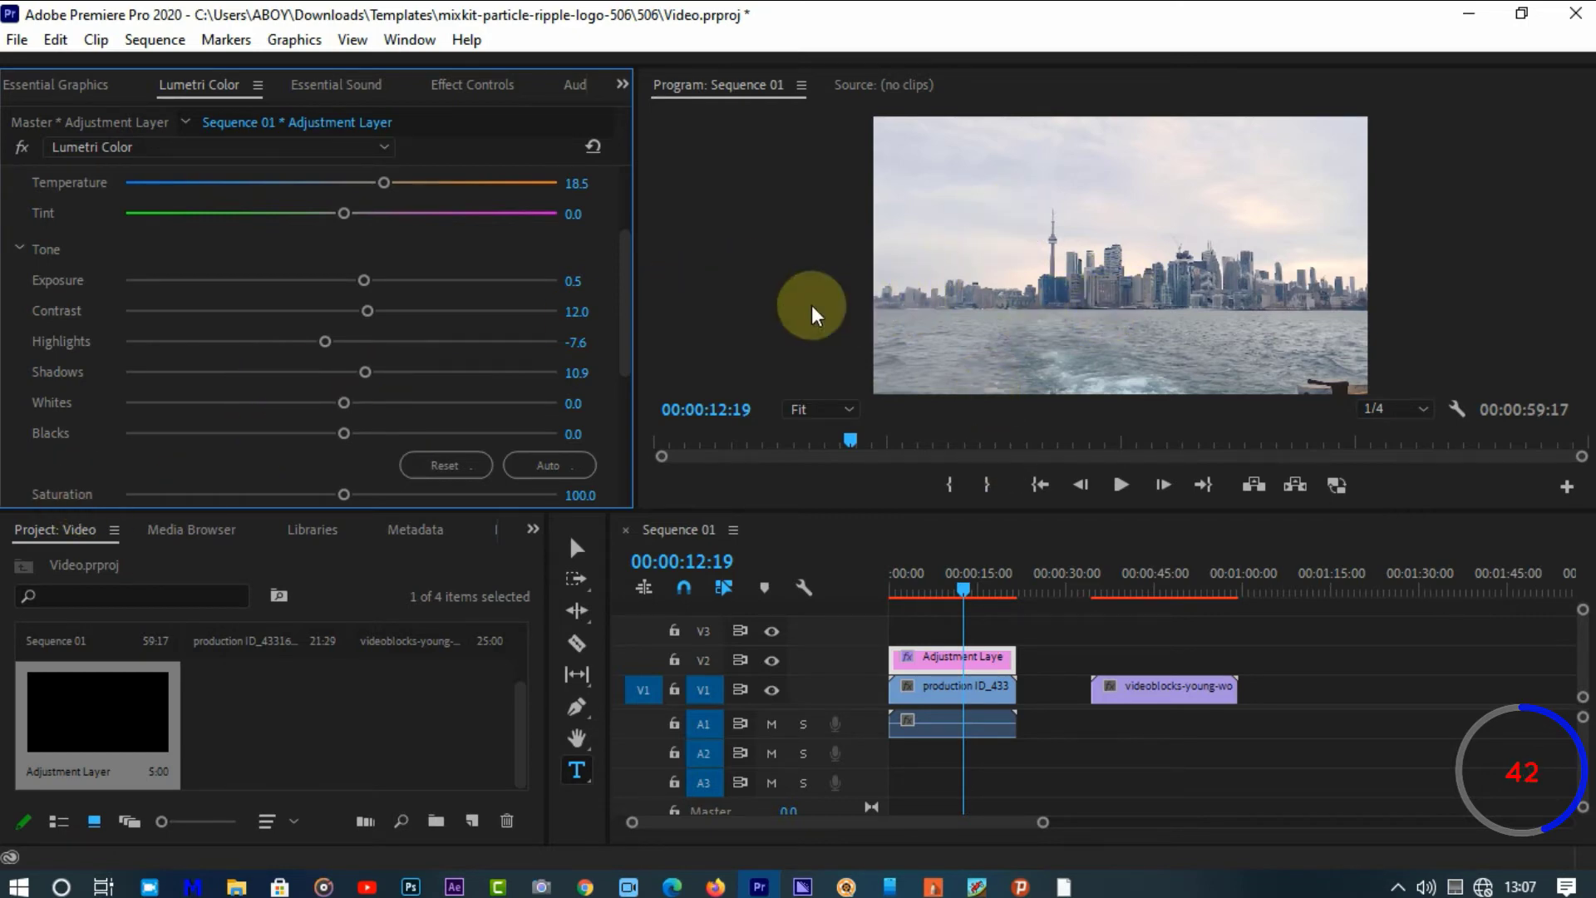
{"action": "scroll", "coordinate": [810, 306], "scroll_direction": "up", "scroll_amount": 2}
{"action": "scroll", "coordinate": [1215, 339], "scroll_direction": "down", "scroll_amount": 2}
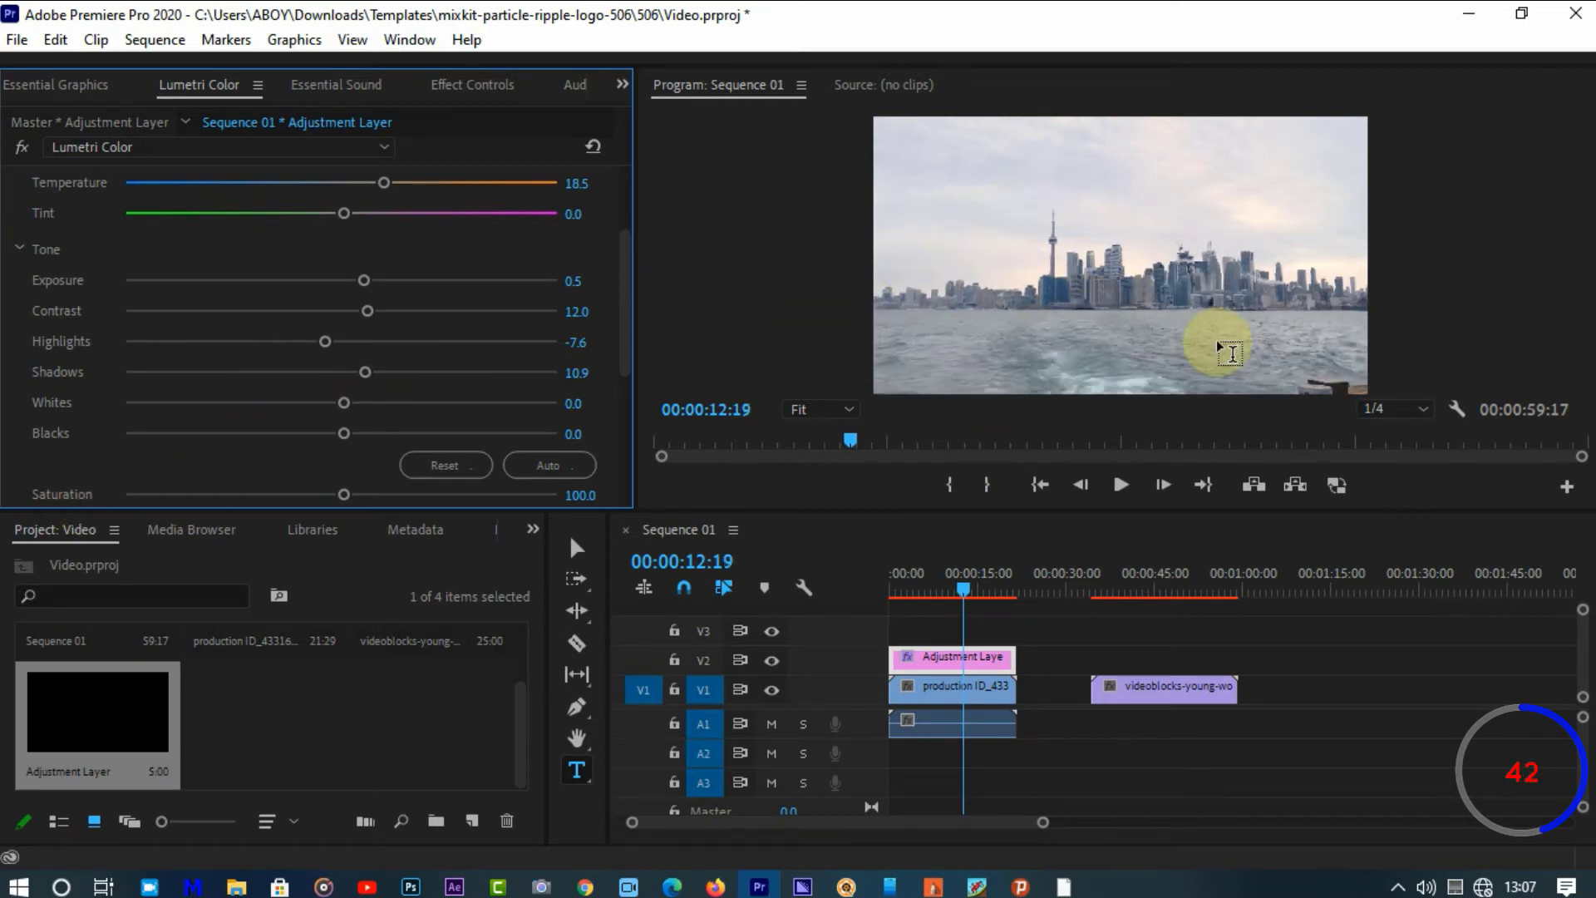
Compare the skyline before and after grading by repeatedly disabling and re-enabling the adjustment layer's Lumetri Color effect
{"action": "left_click", "coordinate": [461, 91]}
{"action": "scroll", "coordinate": [17, 404], "scroll_direction": "down", "scroll_amount": 5}
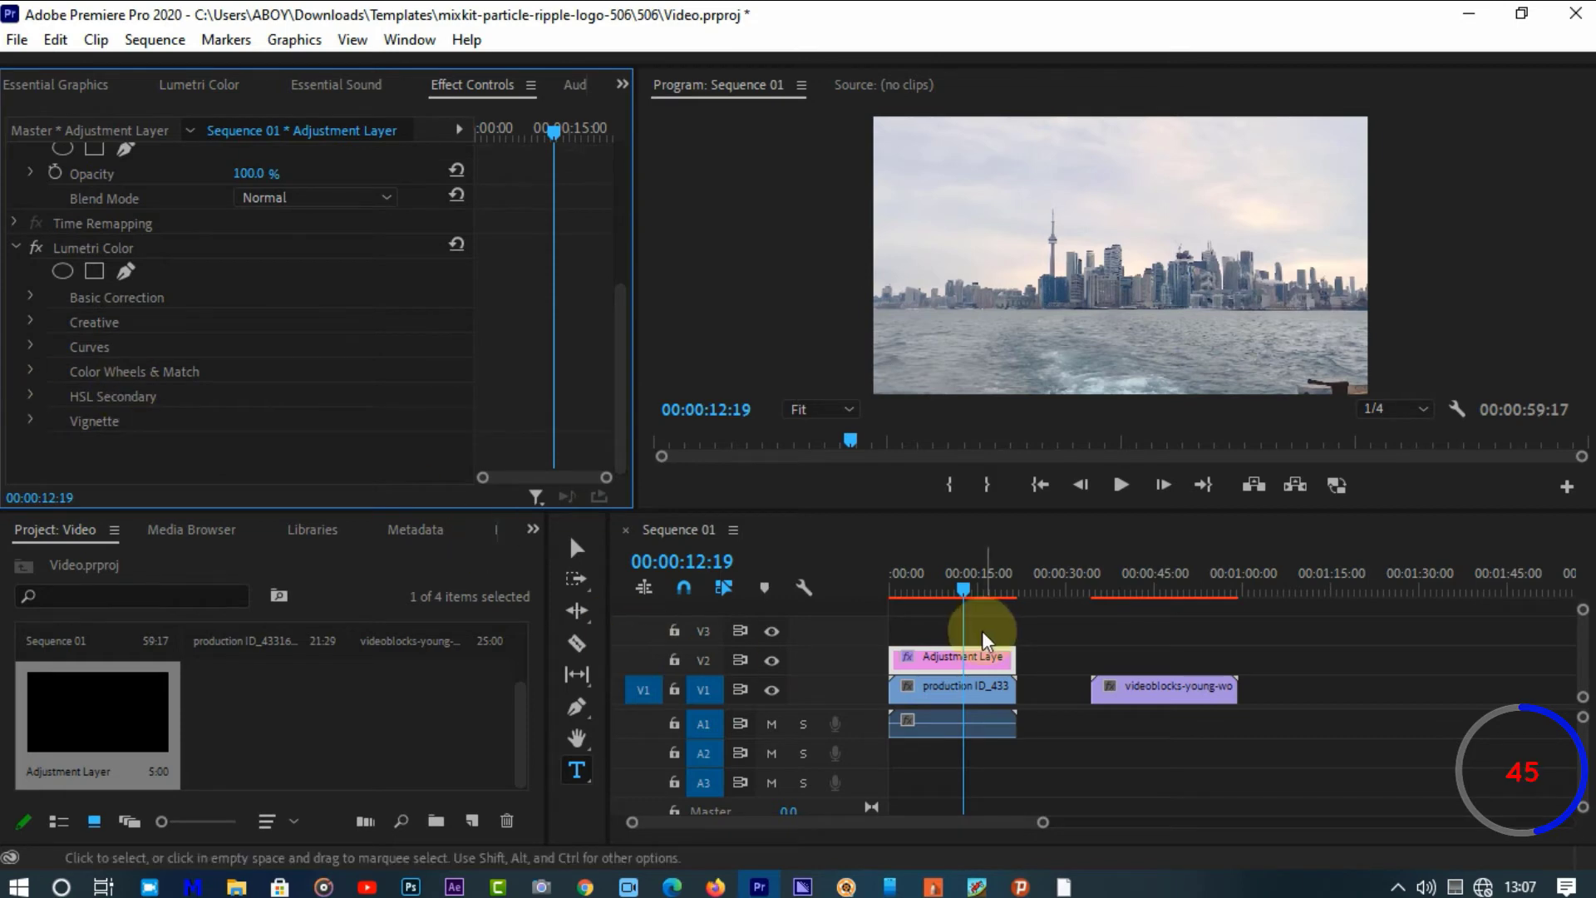
{"action": "left_click", "coordinate": [33, 247]}
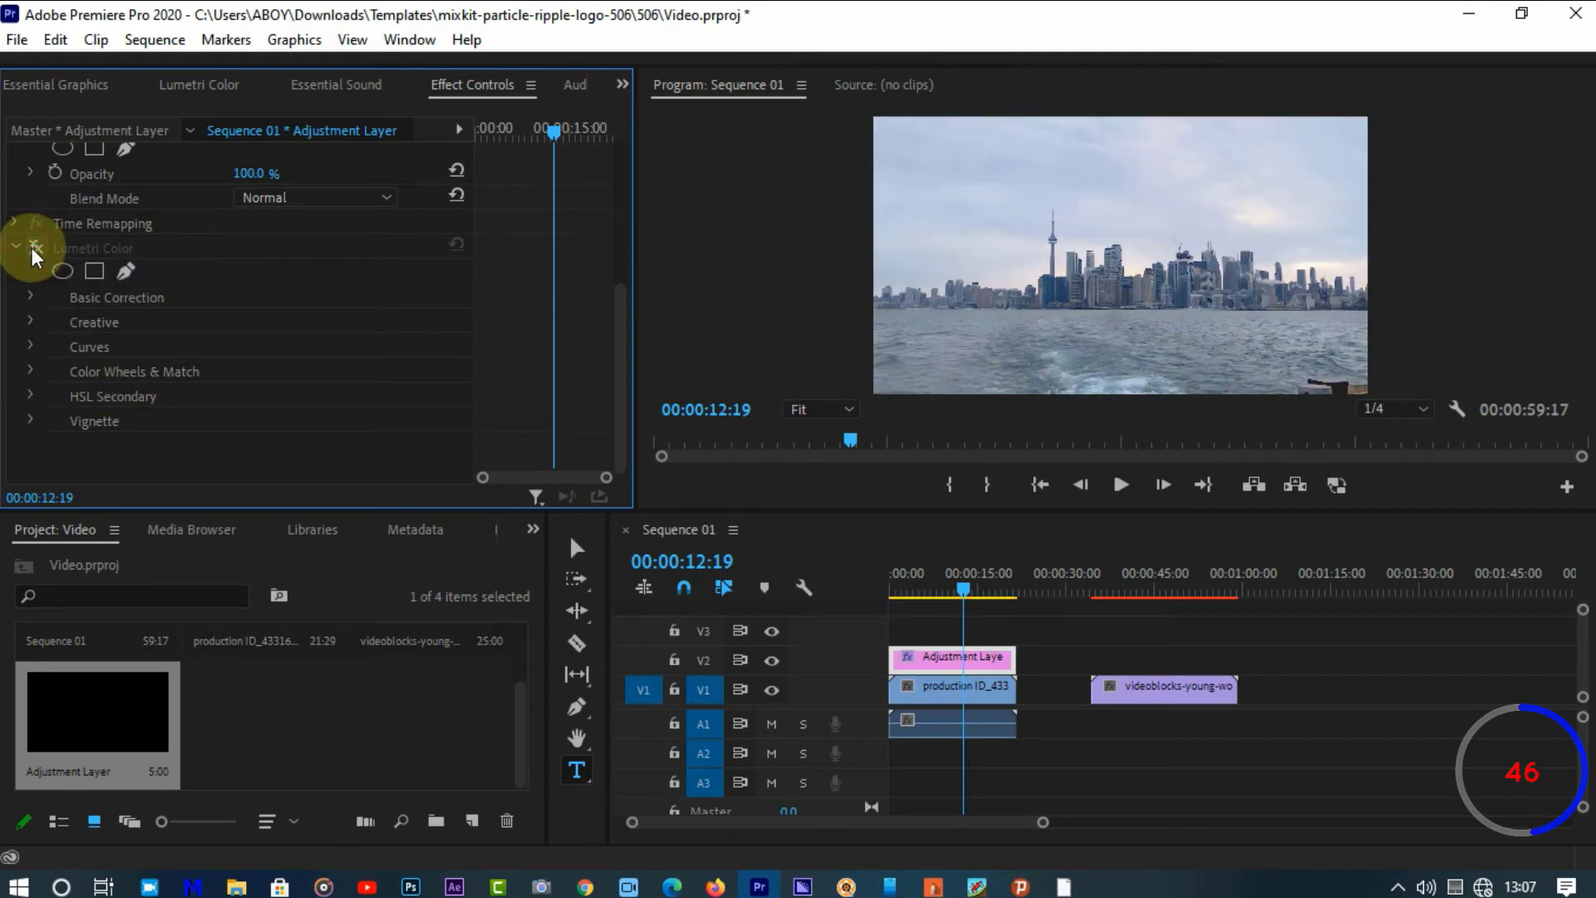
{"action": "left_click", "coordinate": [32, 247]}
{"action": "left_click", "coordinate": [31, 247]}
{"action": "left_click", "coordinate": [31, 247]}
{"action": "left_click", "coordinate": [32, 247]}
{"action": "left_click", "coordinate": [32, 247]}
{"action": "left_click", "coordinate": [32, 247]}
{"action": "left_click", "coordinate": [32, 247]}
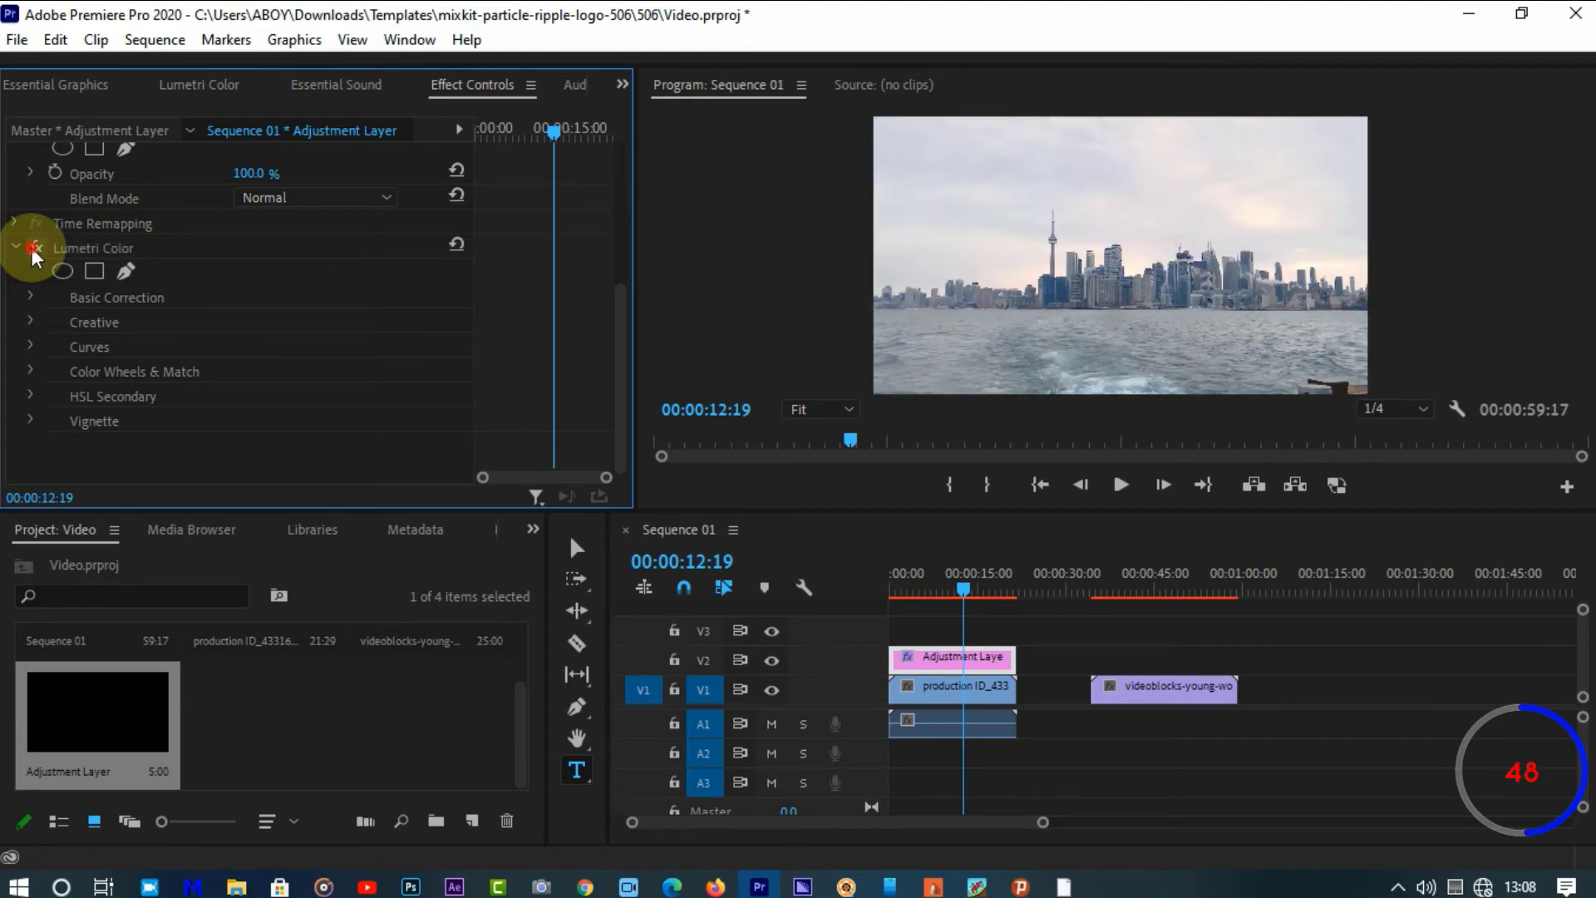
{"action": "left_click", "coordinate": [31, 247]}
{"action": "left_click", "coordinate": [32, 247]}
{"action": "left_click", "coordinate": [32, 247]}
{"action": "left_click", "coordinate": [31, 247]}
Try saturation values of 108.2, 0 and 200 on the adjustment layer in Lumetri Color's Basic Correction
{"action": "left_click", "coordinate": [226, 84]}
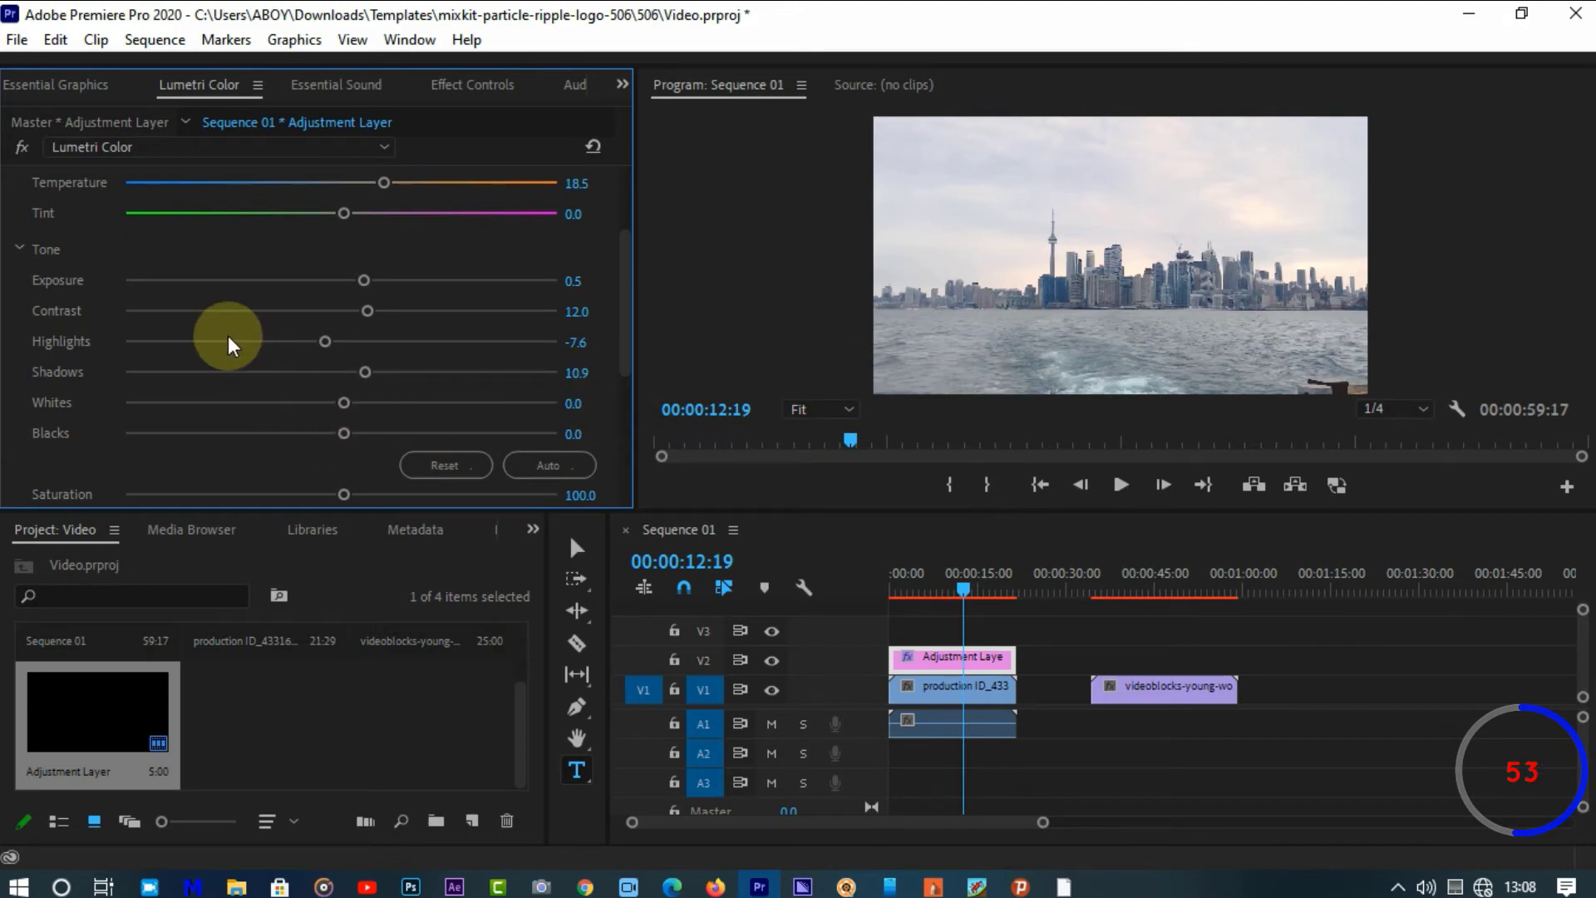
{"action": "scroll", "coordinate": [607, 248], "scroll_direction": "down", "scroll_amount": 3}
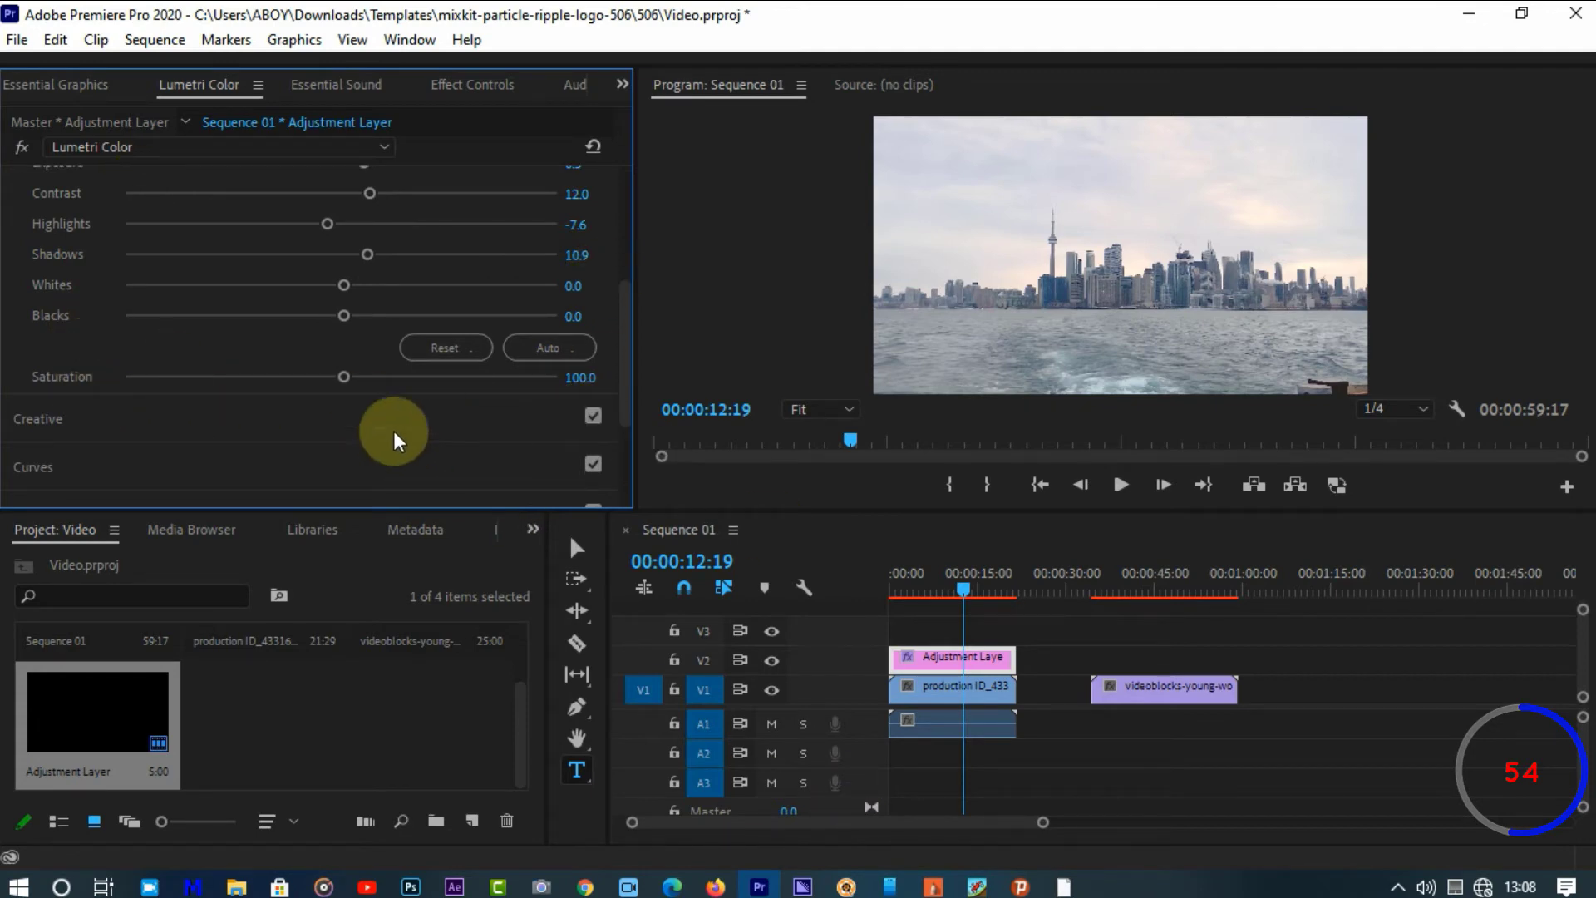
{"action": "left_click", "coordinate": [350, 377]}
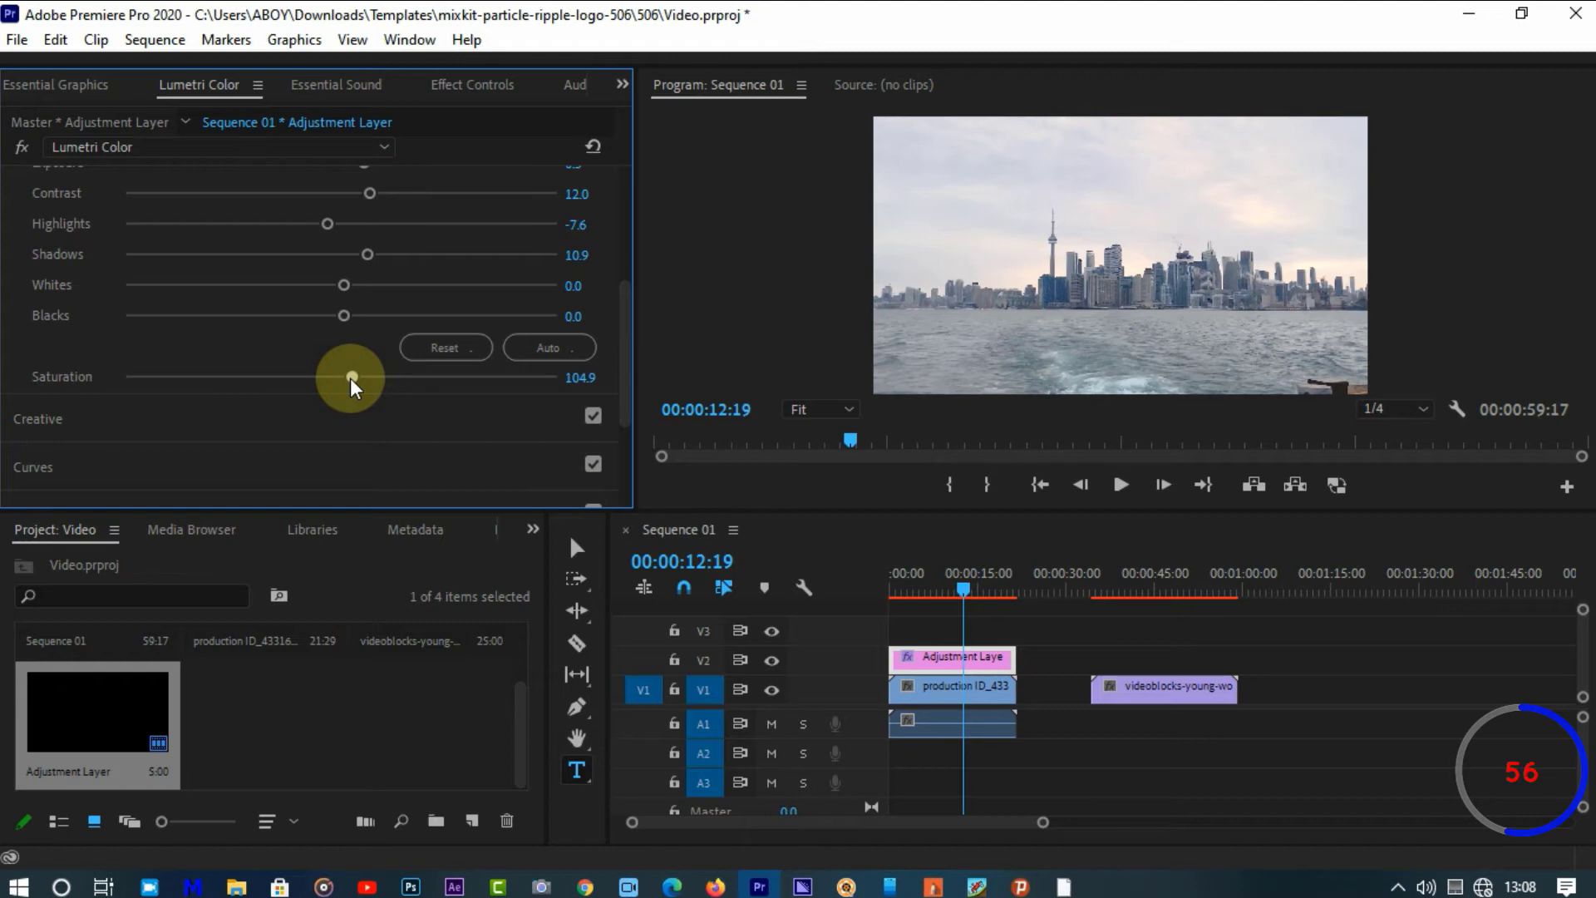
{"action": "left_click_drag", "start_coordinate": [351, 377], "coordinate": [357, 375]}
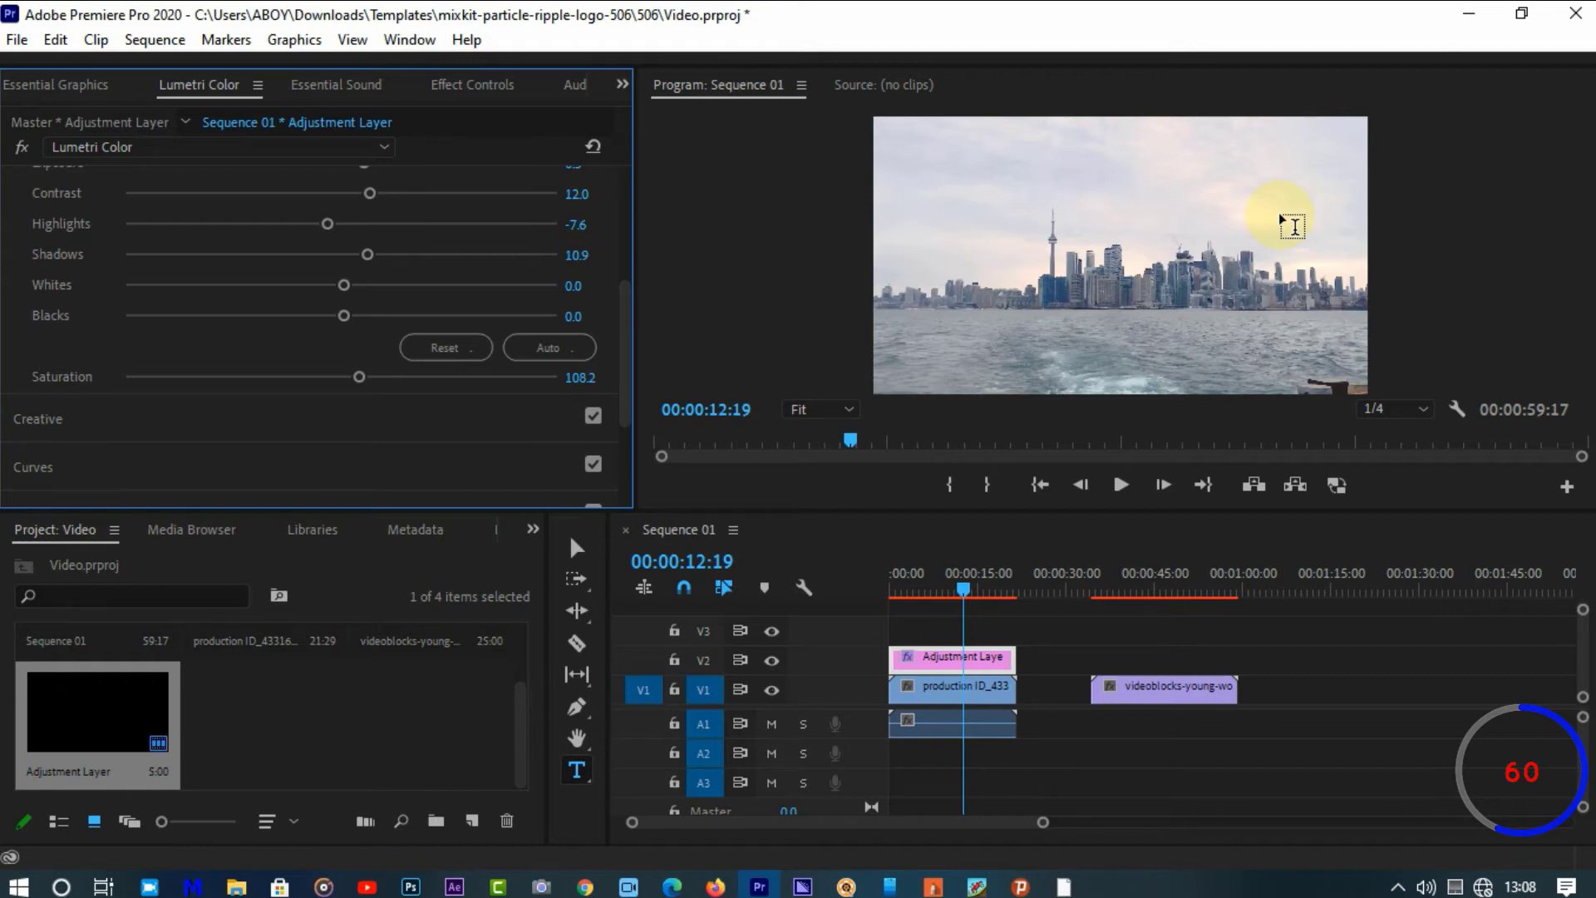
{"action": "left_click_drag", "start_coordinate": [158, 374], "coordinate": [77, 368]}
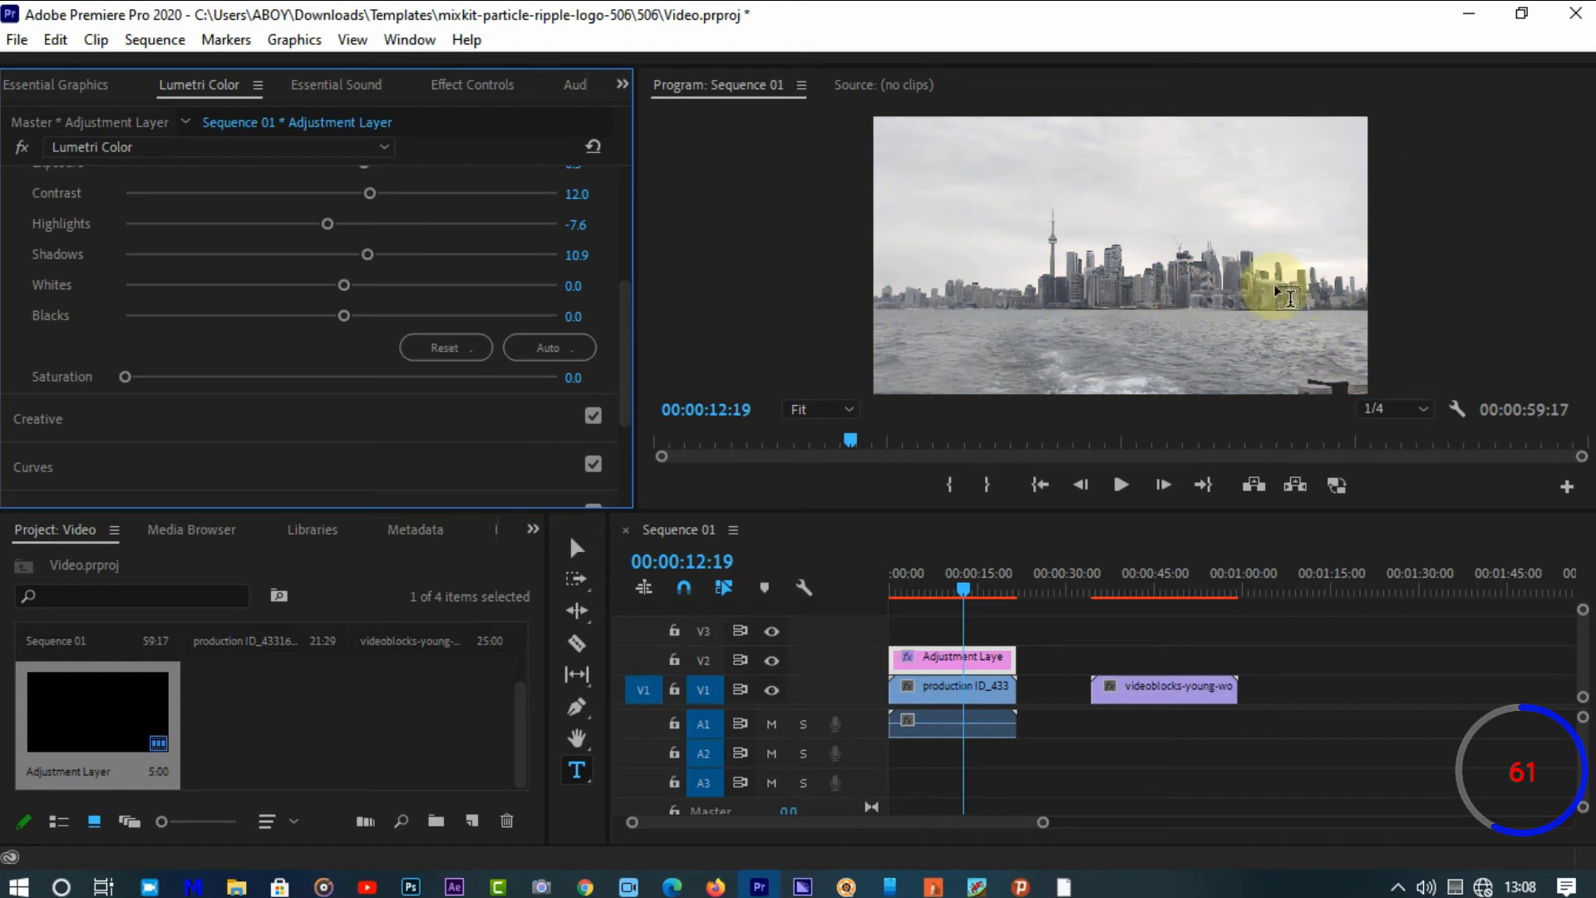
{"action": "left_click", "coordinate": [550, 381]}
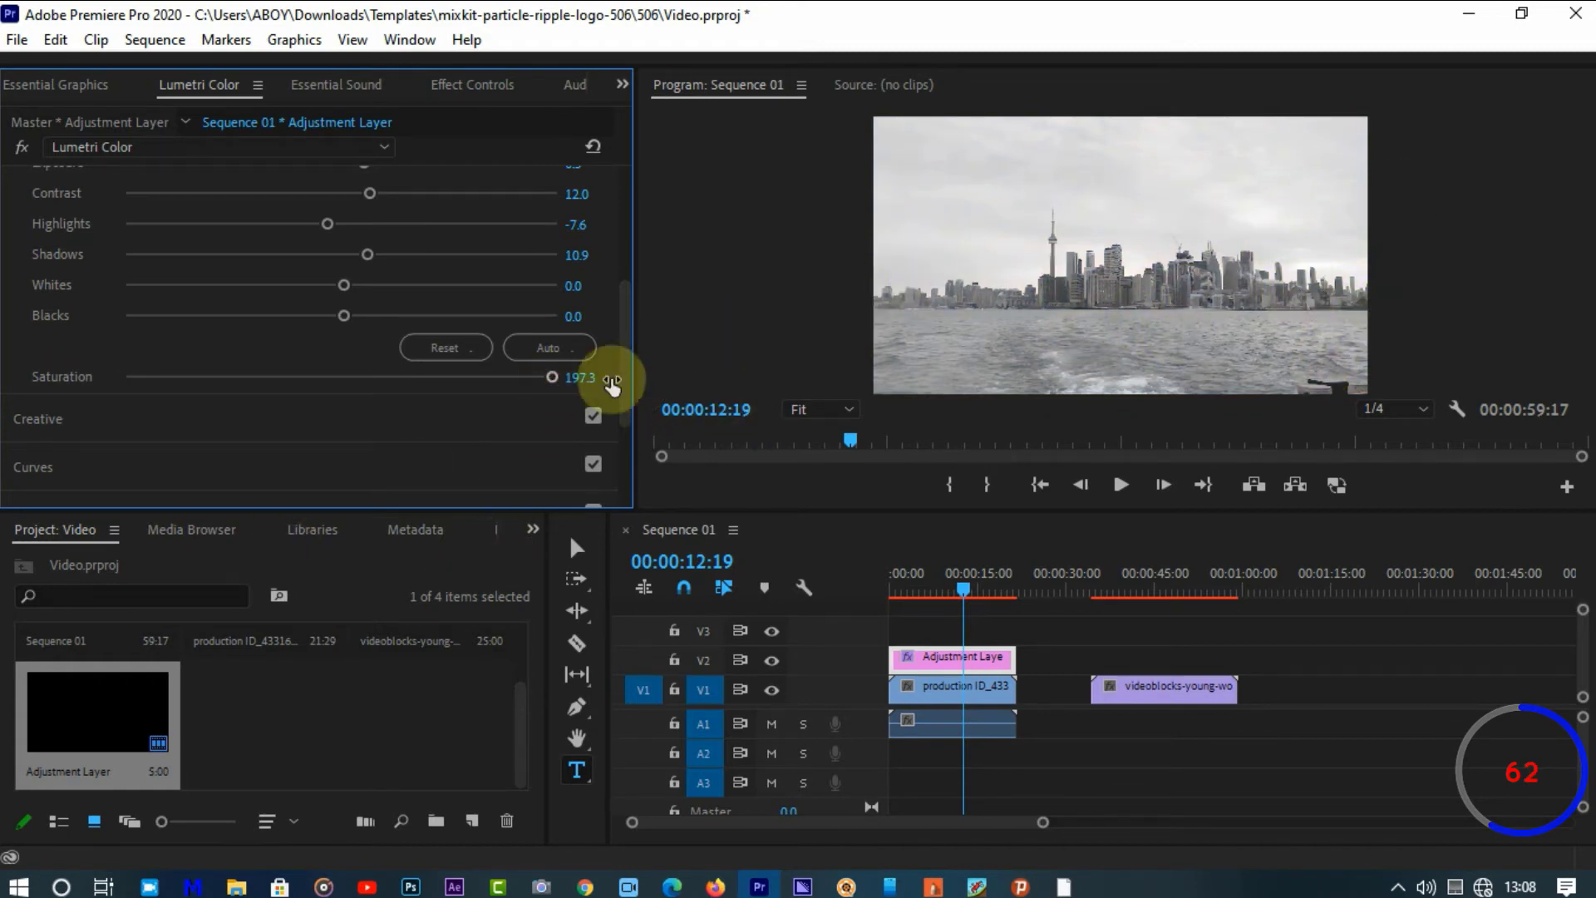
{"action": "left_click", "coordinate": [557, 382]}
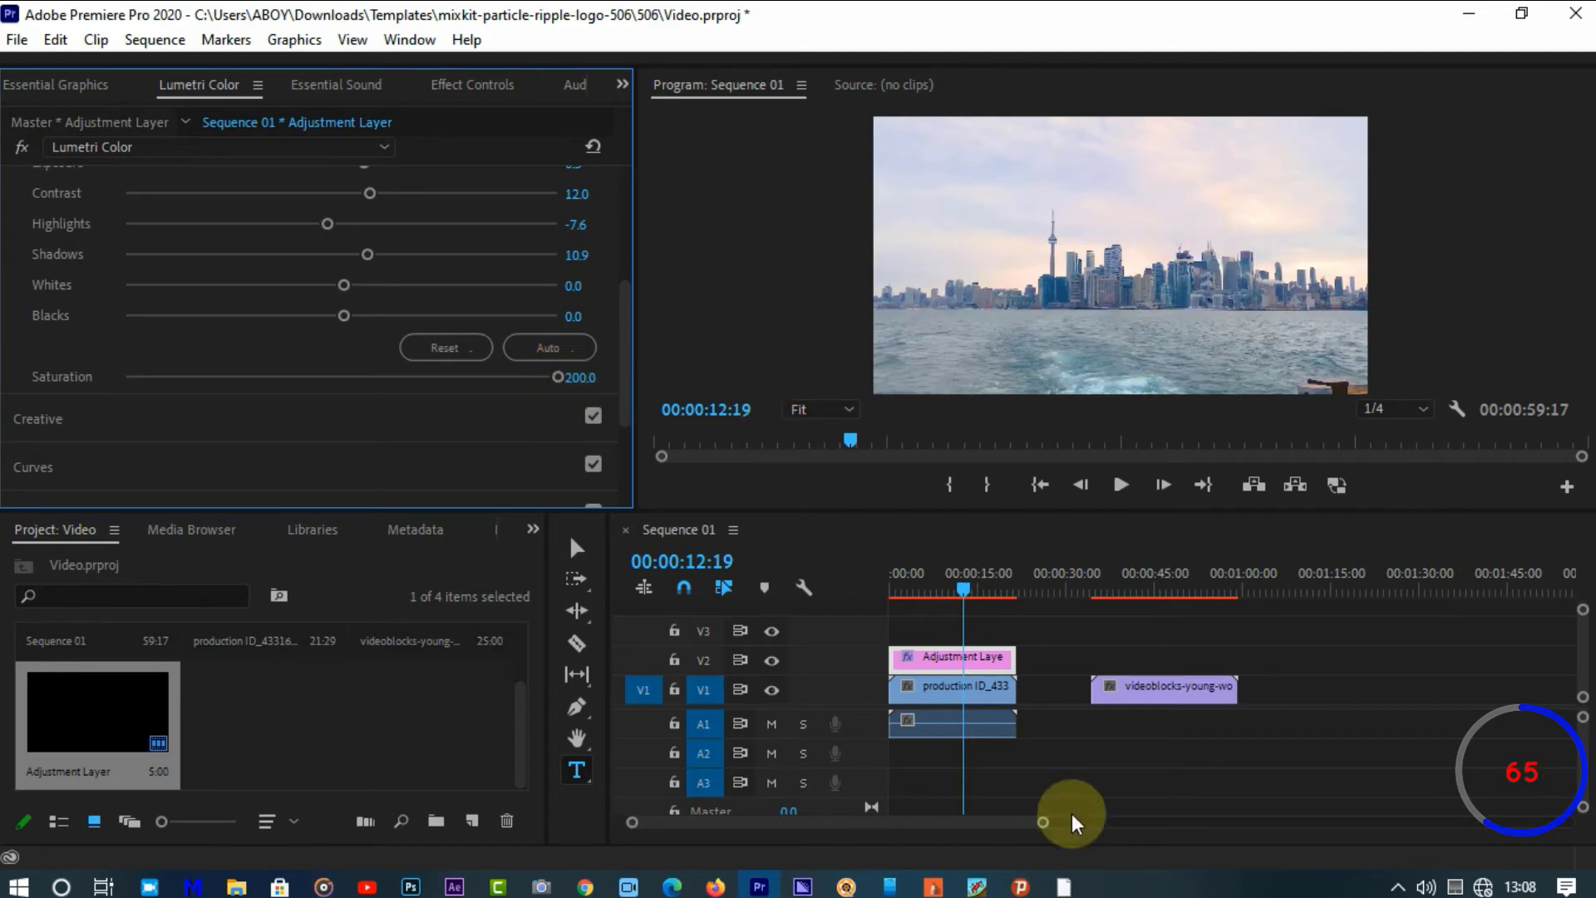
Set the adjustment layer's Lumetri saturation to 106.5
{"action": "left_click", "coordinate": [349, 382]}
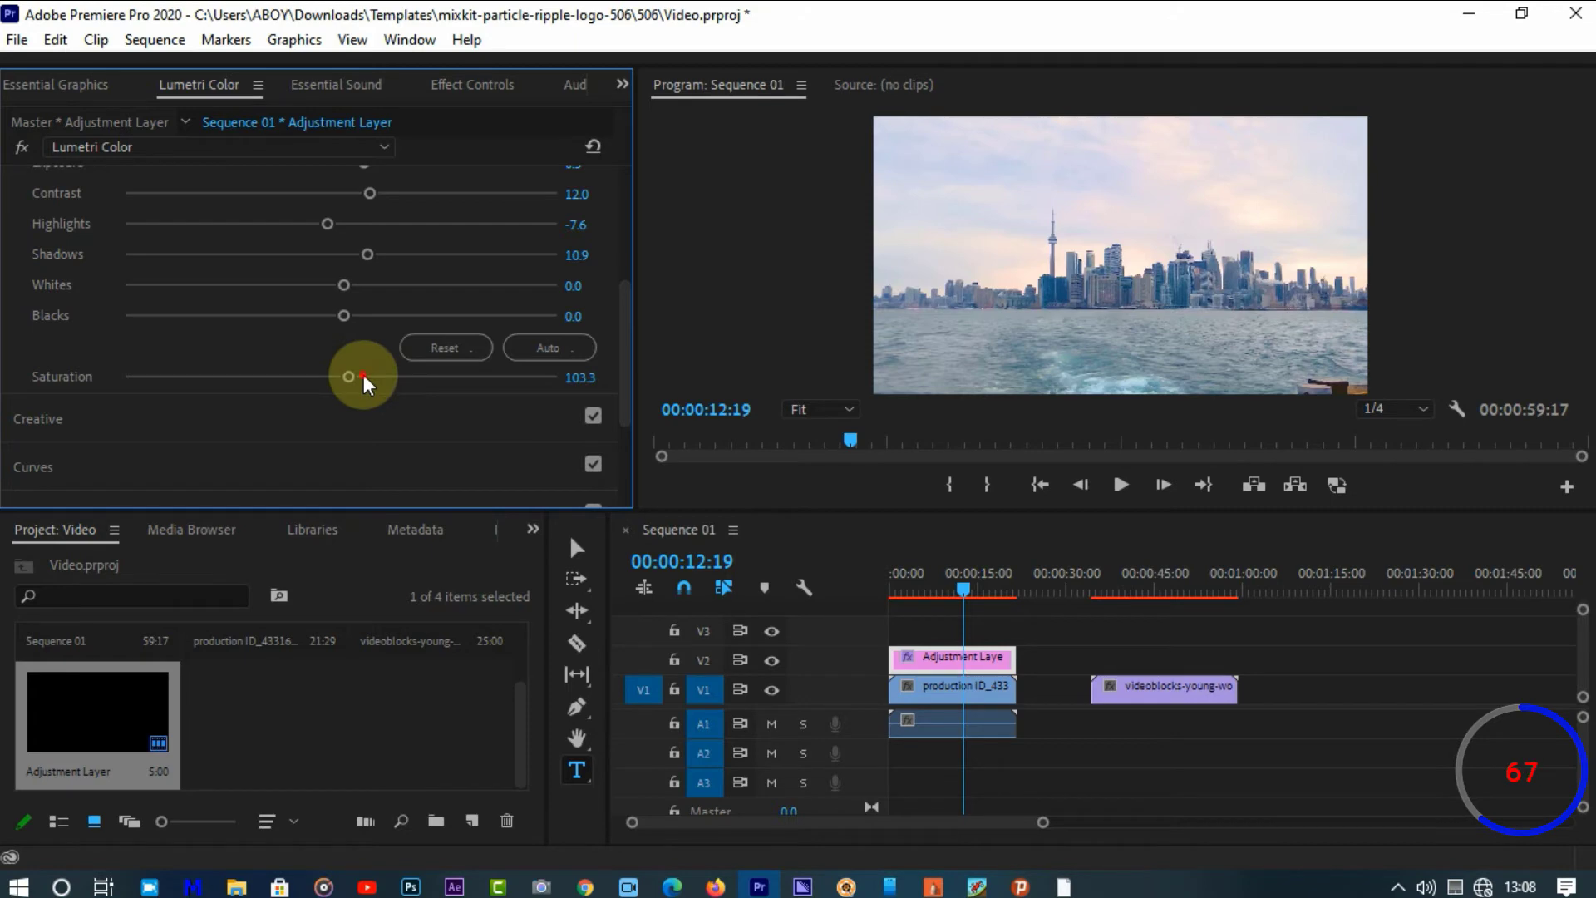
{"action": "left_click", "coordinate": [362, 376]}
{"action": "left_click", "coordinate": [354, 376]}
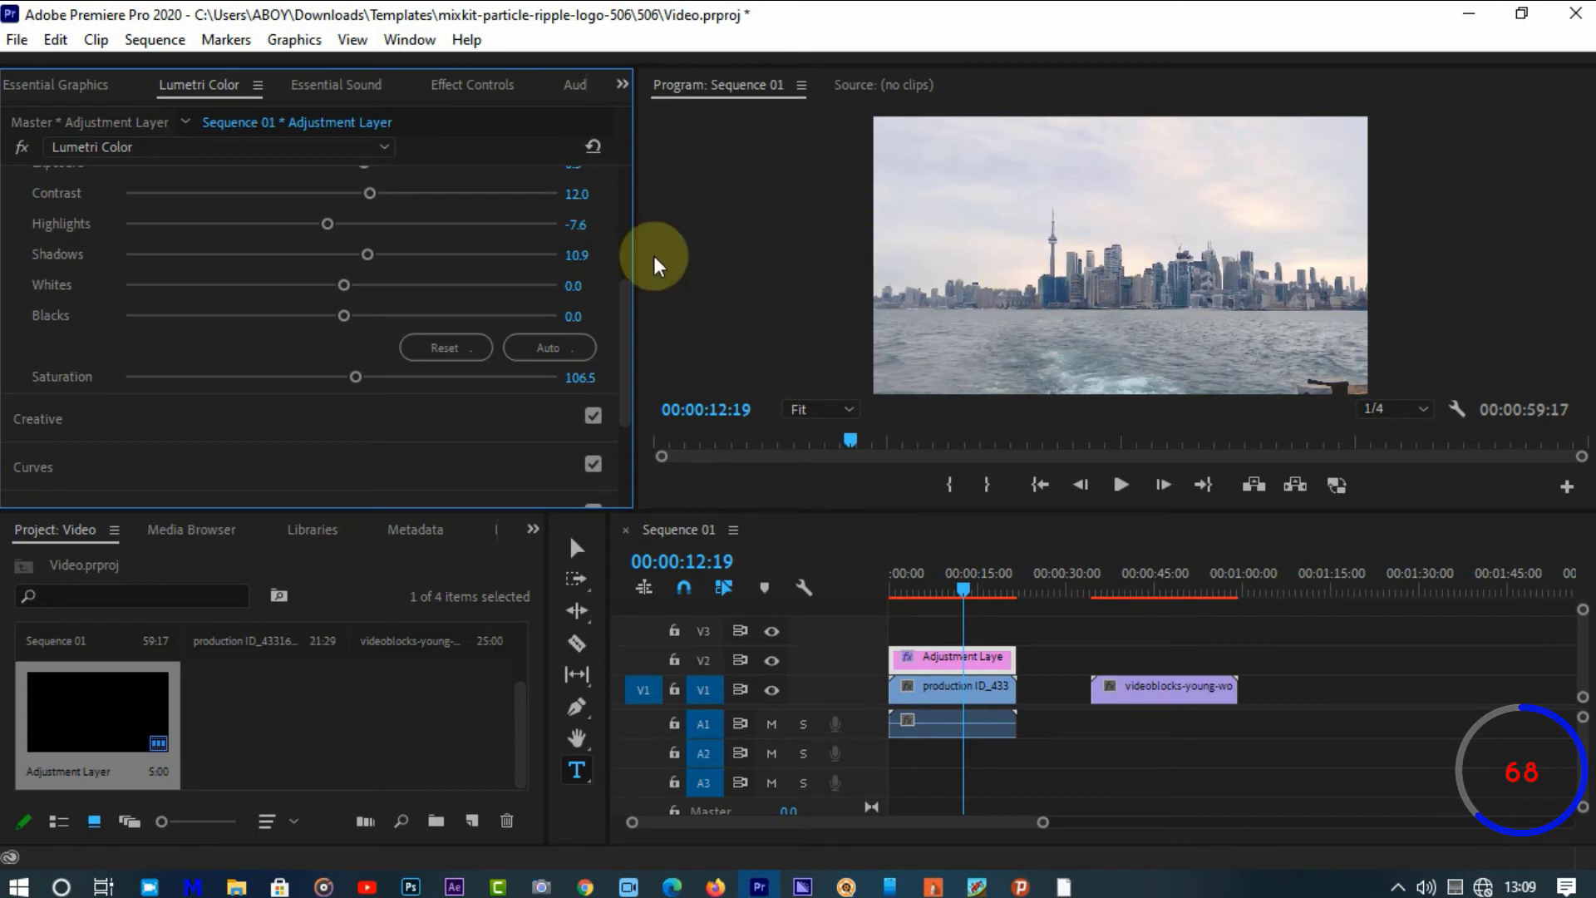
Look through the Creative, Curves, Color Wheels & Match, HSL Secondary and Vignette sections of the adjustment layer's Lumetri Color
{"action": "scroll", "coordinate": [624, 278], "scroll_direction": "up", "scroll_amount": 1}
{"action": "scroll", "coordinate": [623, 276], "scroll_direction": "up", "scroll_amount": 6}
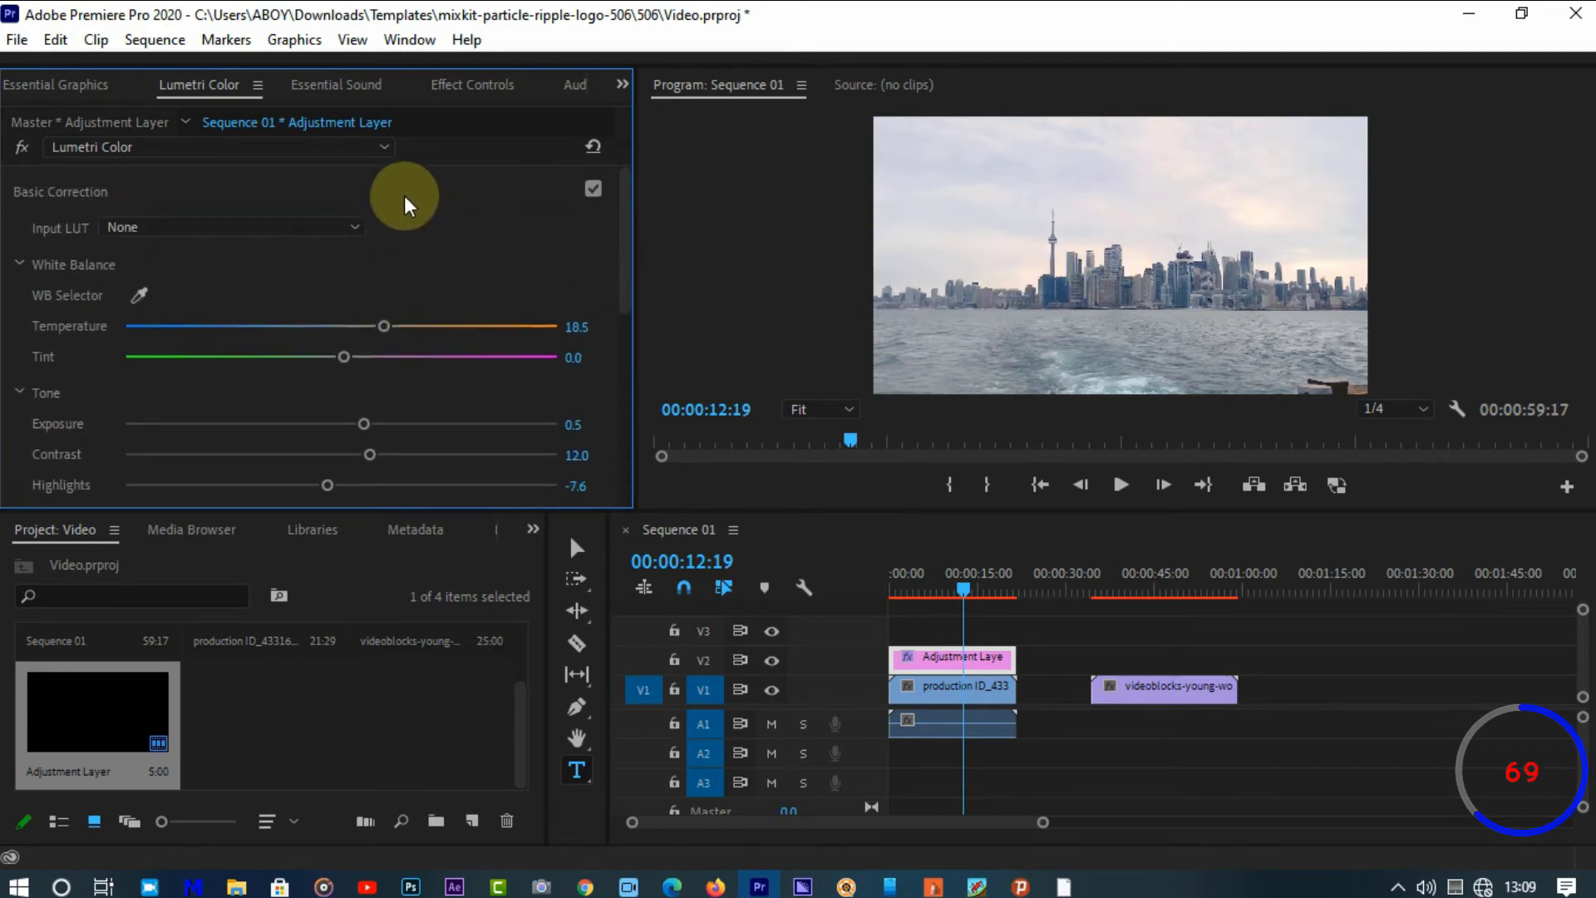
{"action": "left_click", "coordinate": [414, 179]}
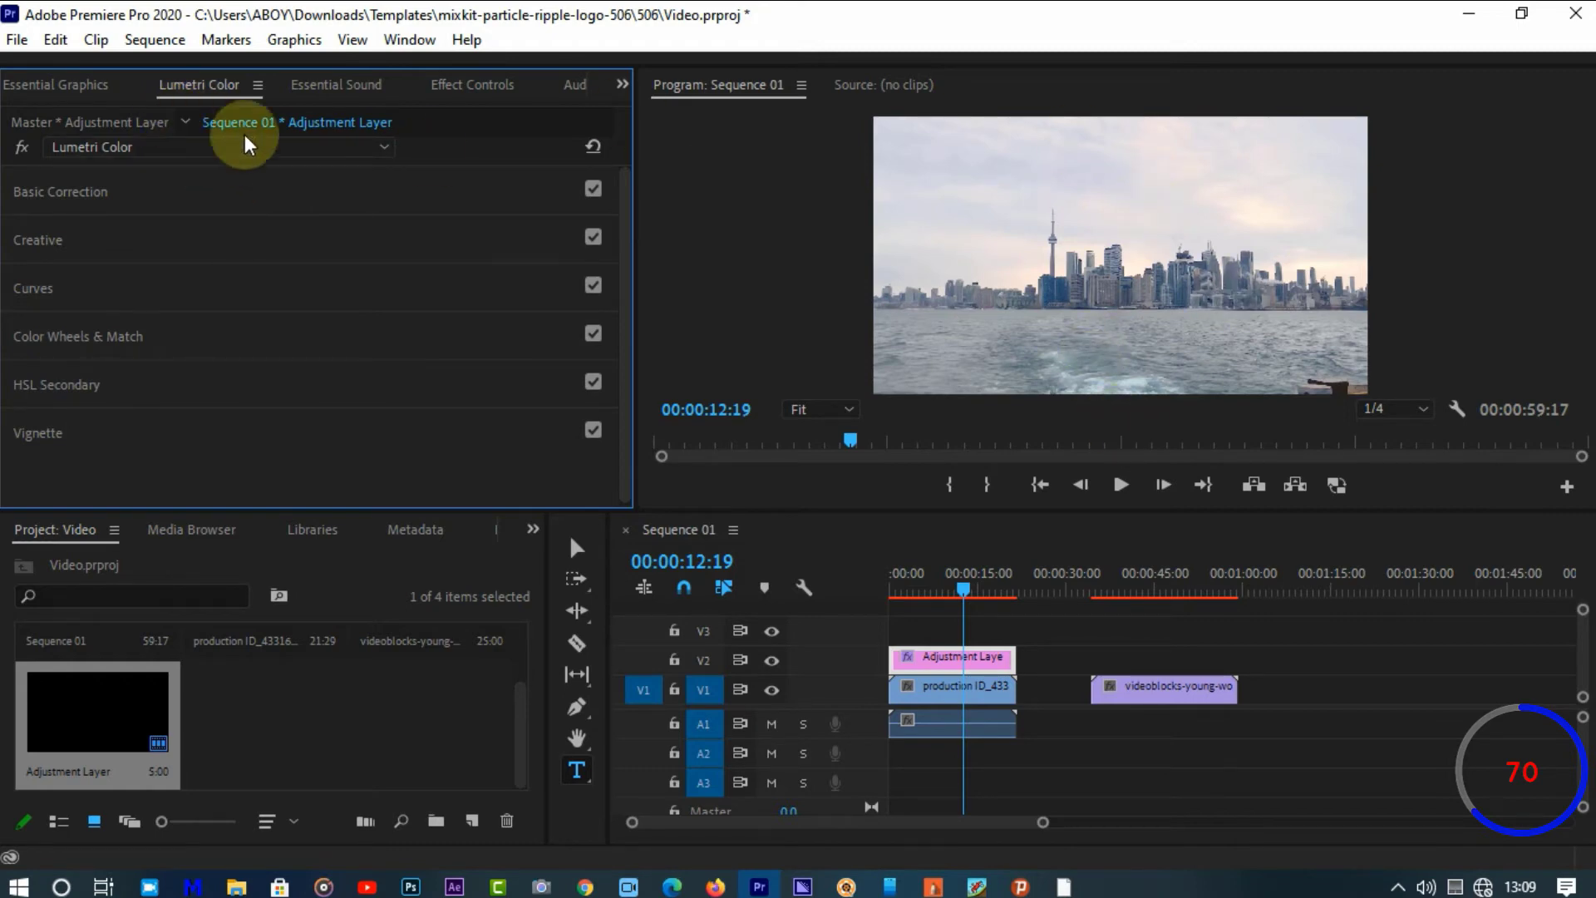
{"action": "left_click", "coordinate": [192, 250]}
{"action": "left_click", "coordinate": [207, 249]}
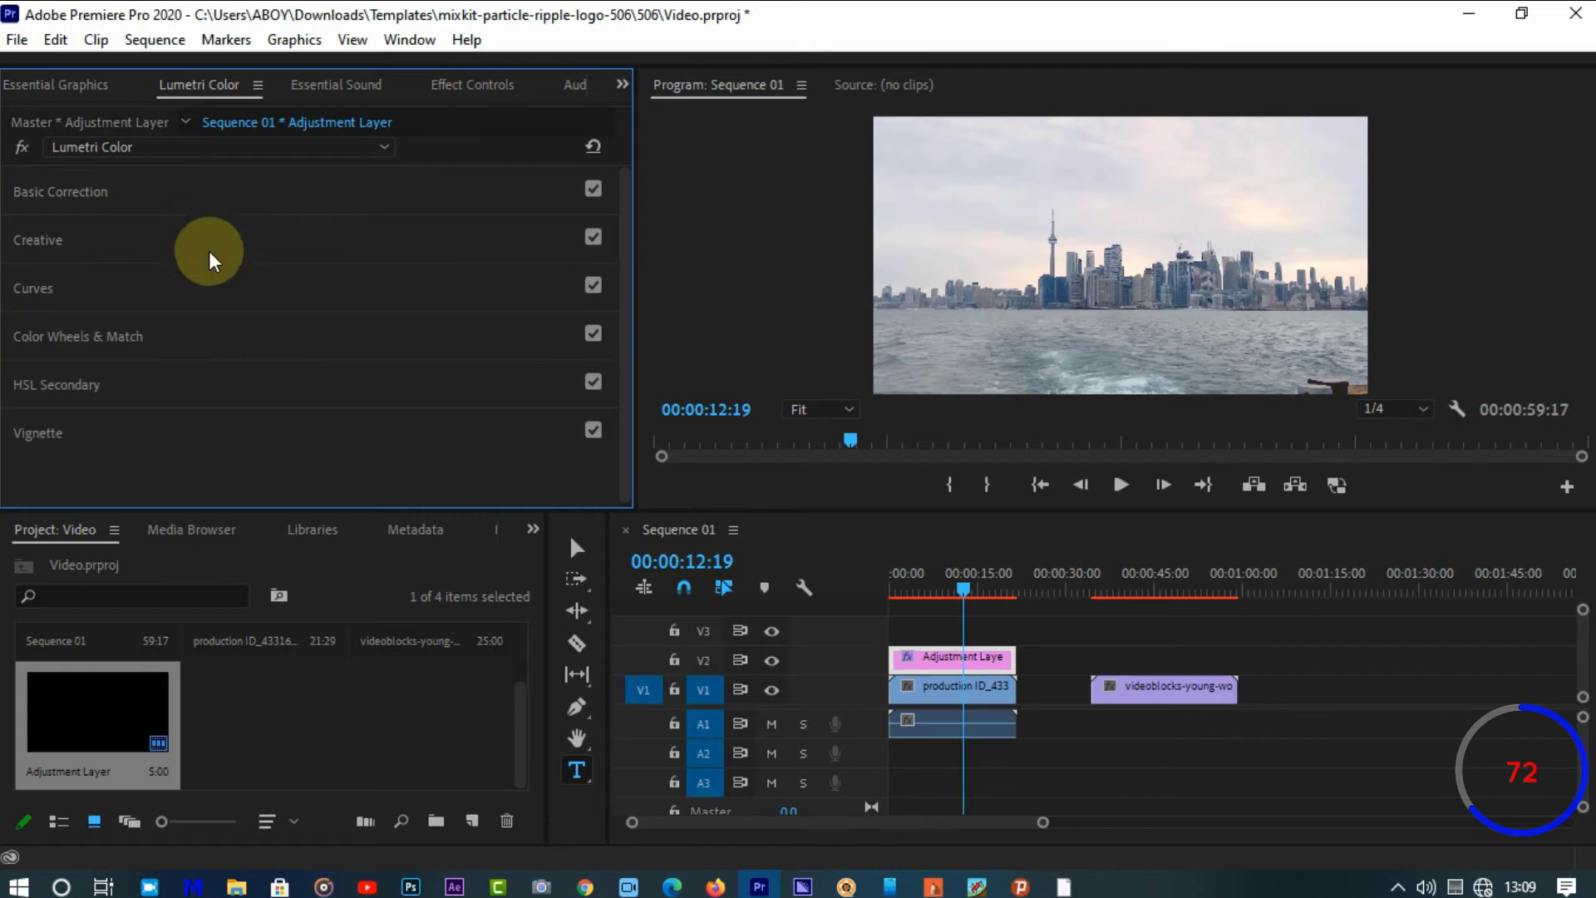
{"action": "left_click", "coordinate": [208, 290]}
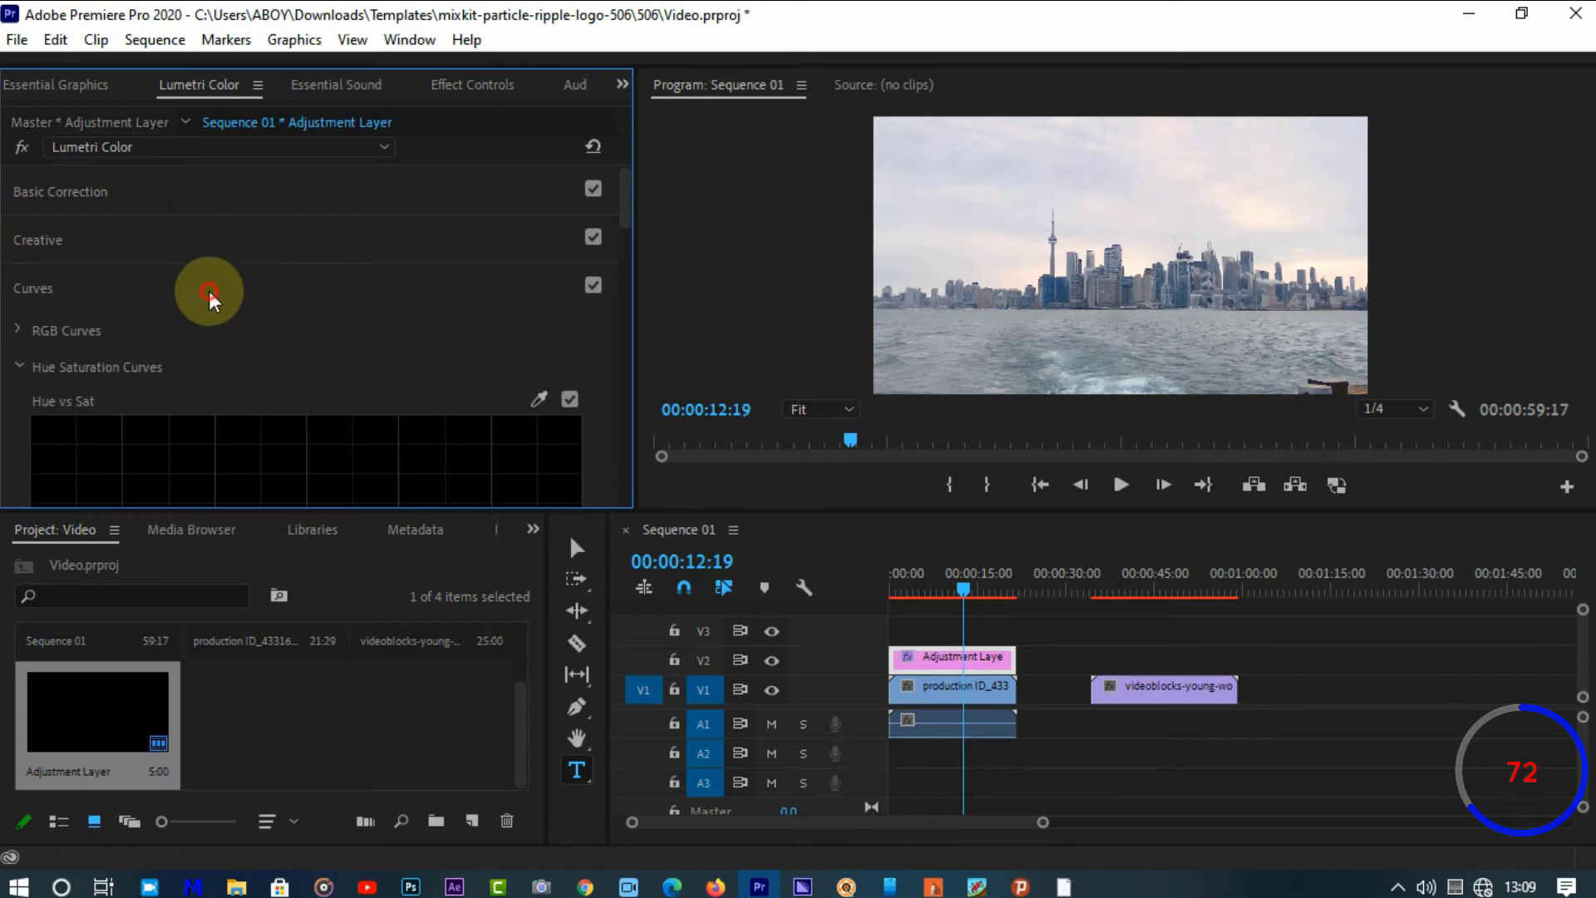
{"action": "left_click", "coordinate": [208, 291]}
{"action": "left_click", "coordinate": [183, 323]}
{"action": "left_click", "coordinate": [182, 323]}
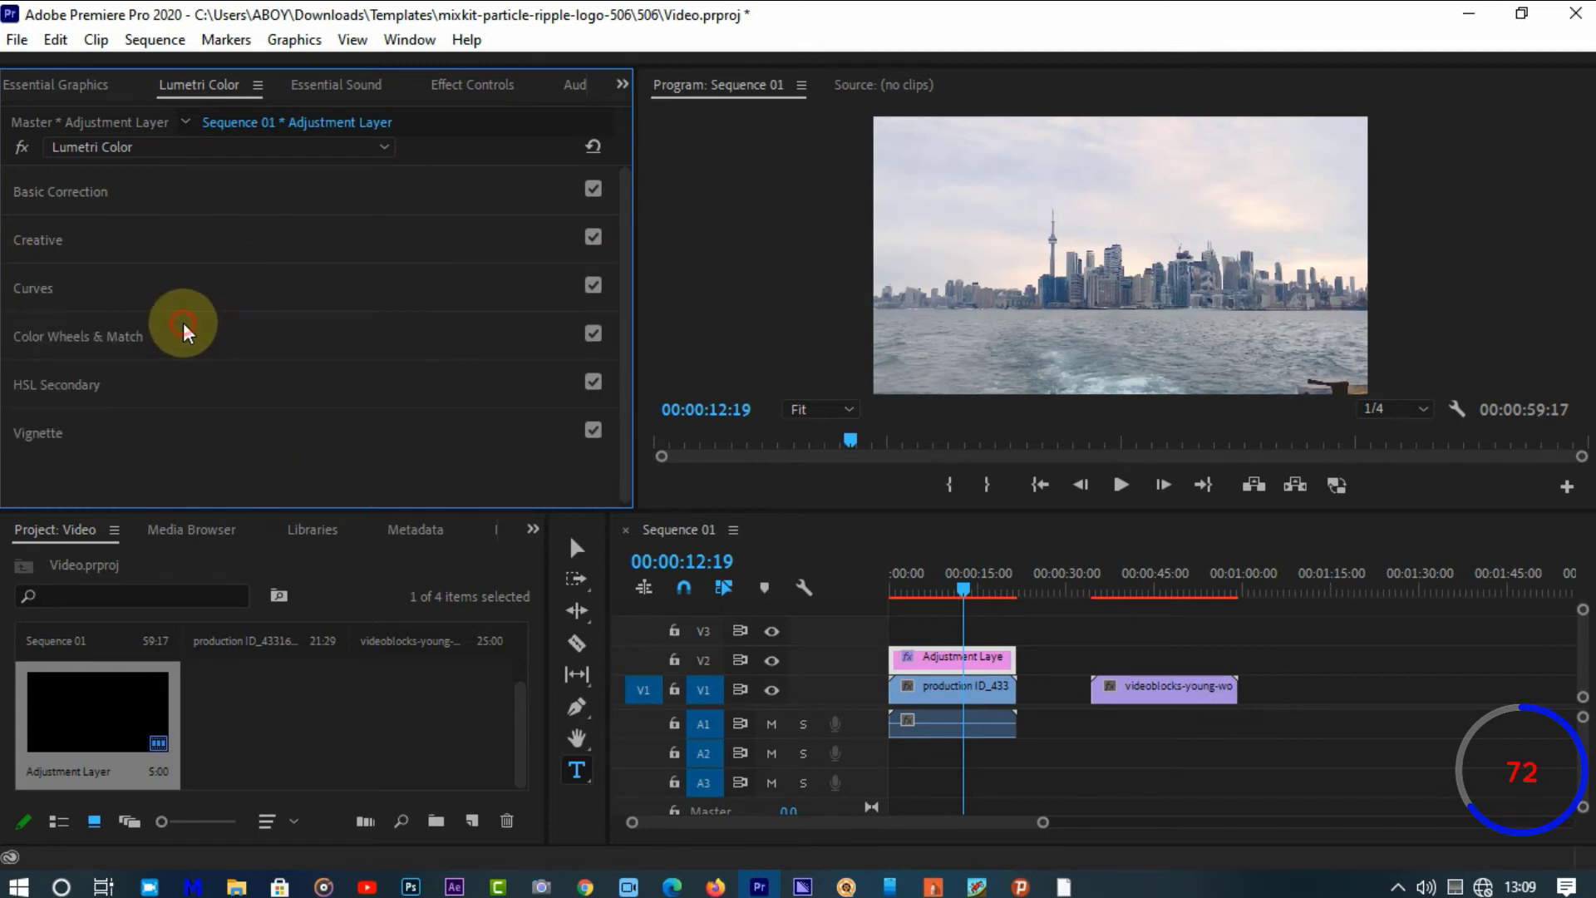
{"action": "left_click", "coordinate": [164, 387]}
{"action": "left_click", "coordinate": [171, 382]}
{"action": "left_click", "coordinate": [193, 417]}
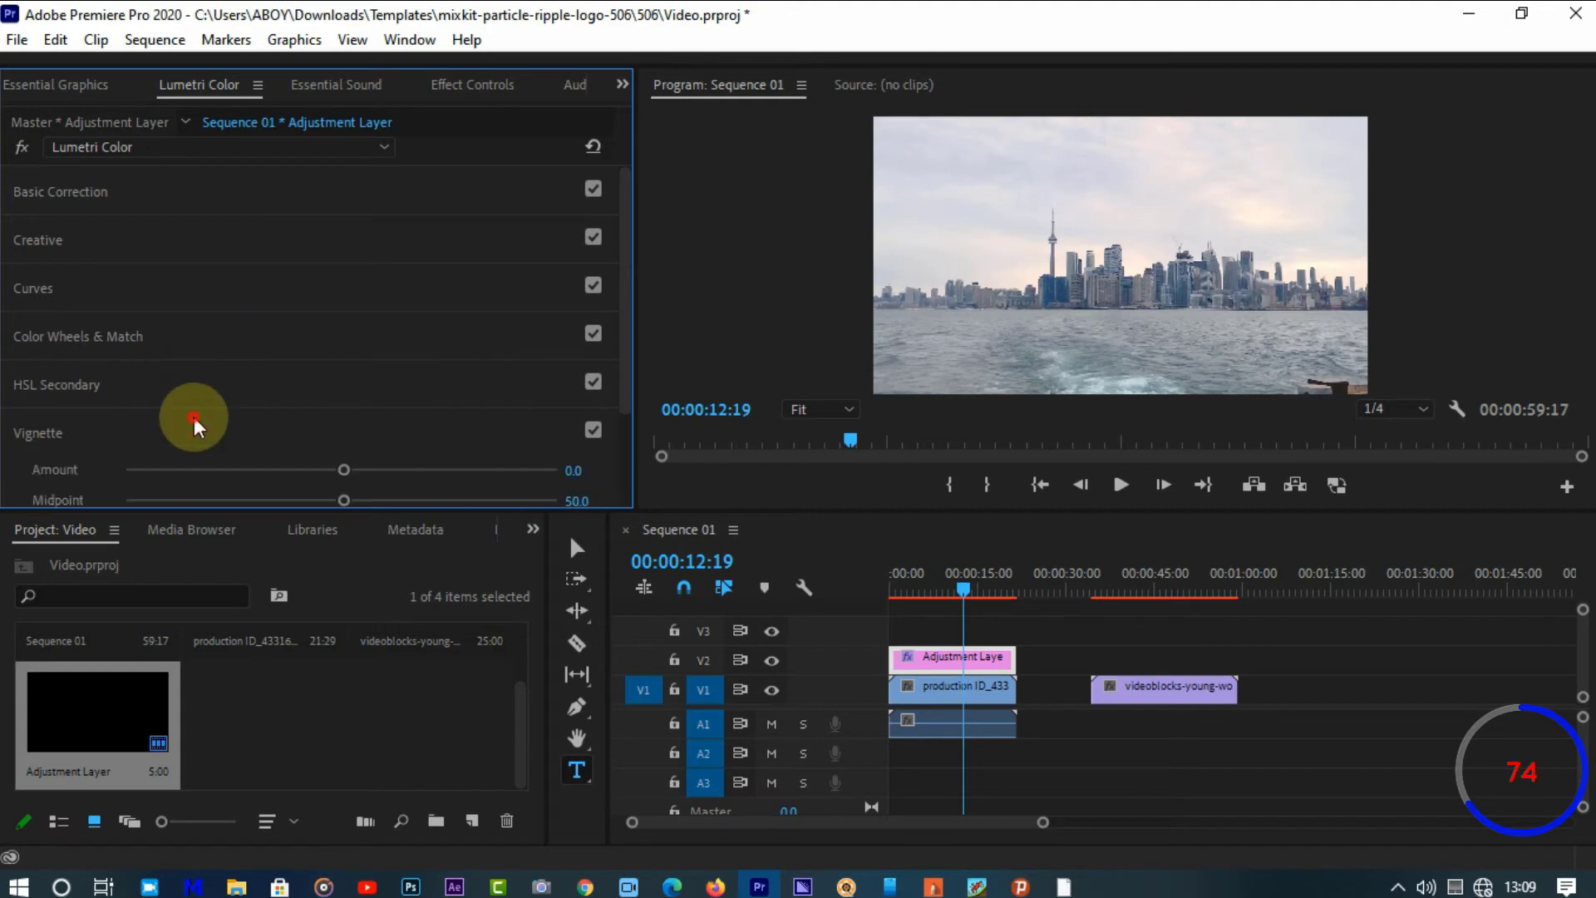
{"action": "left_click", "coordinate": [193, 417]}
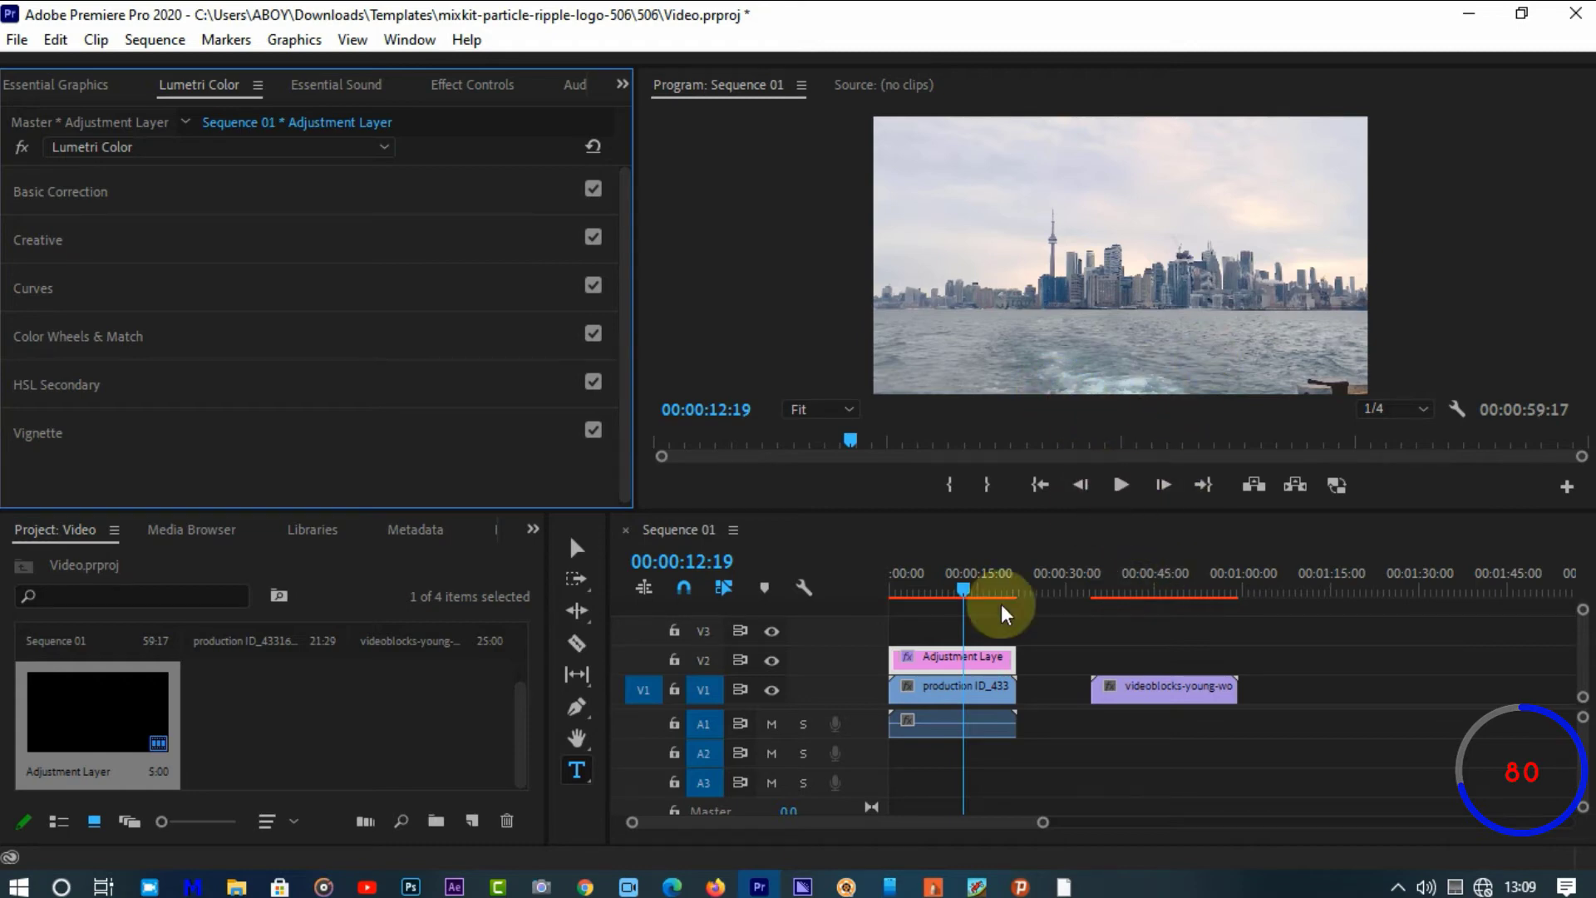
Inspect the effects applied to the adjustment layer and to the skyline clip on V1
{"action": "left_click", "coordinate": [961, 660]}
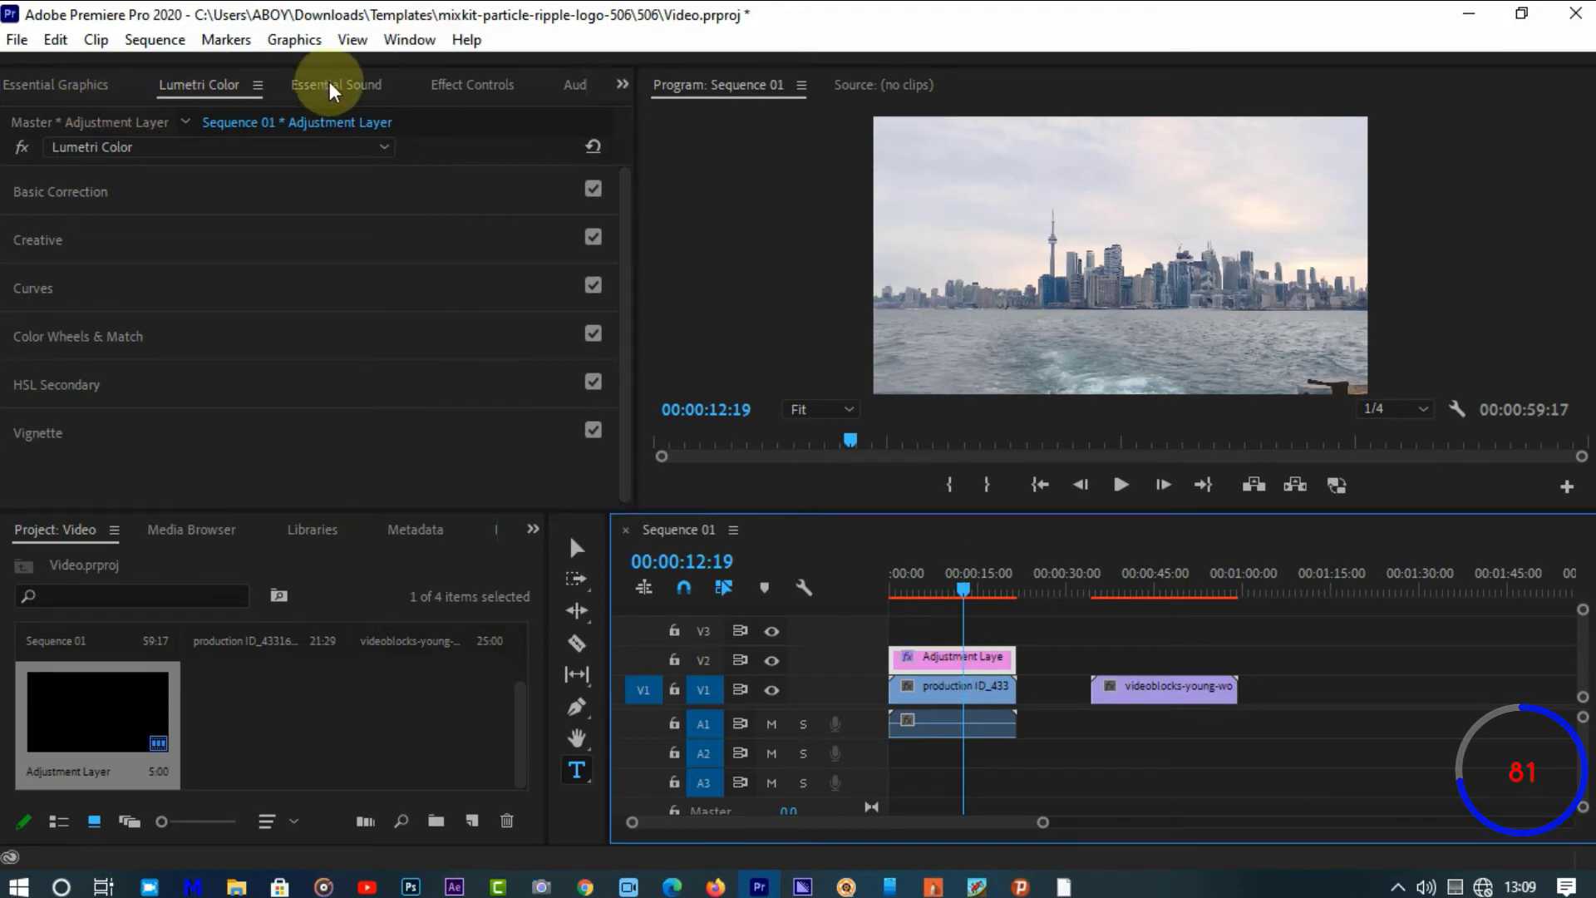
{"action": "left_click", "coordinate": [500, 90]}
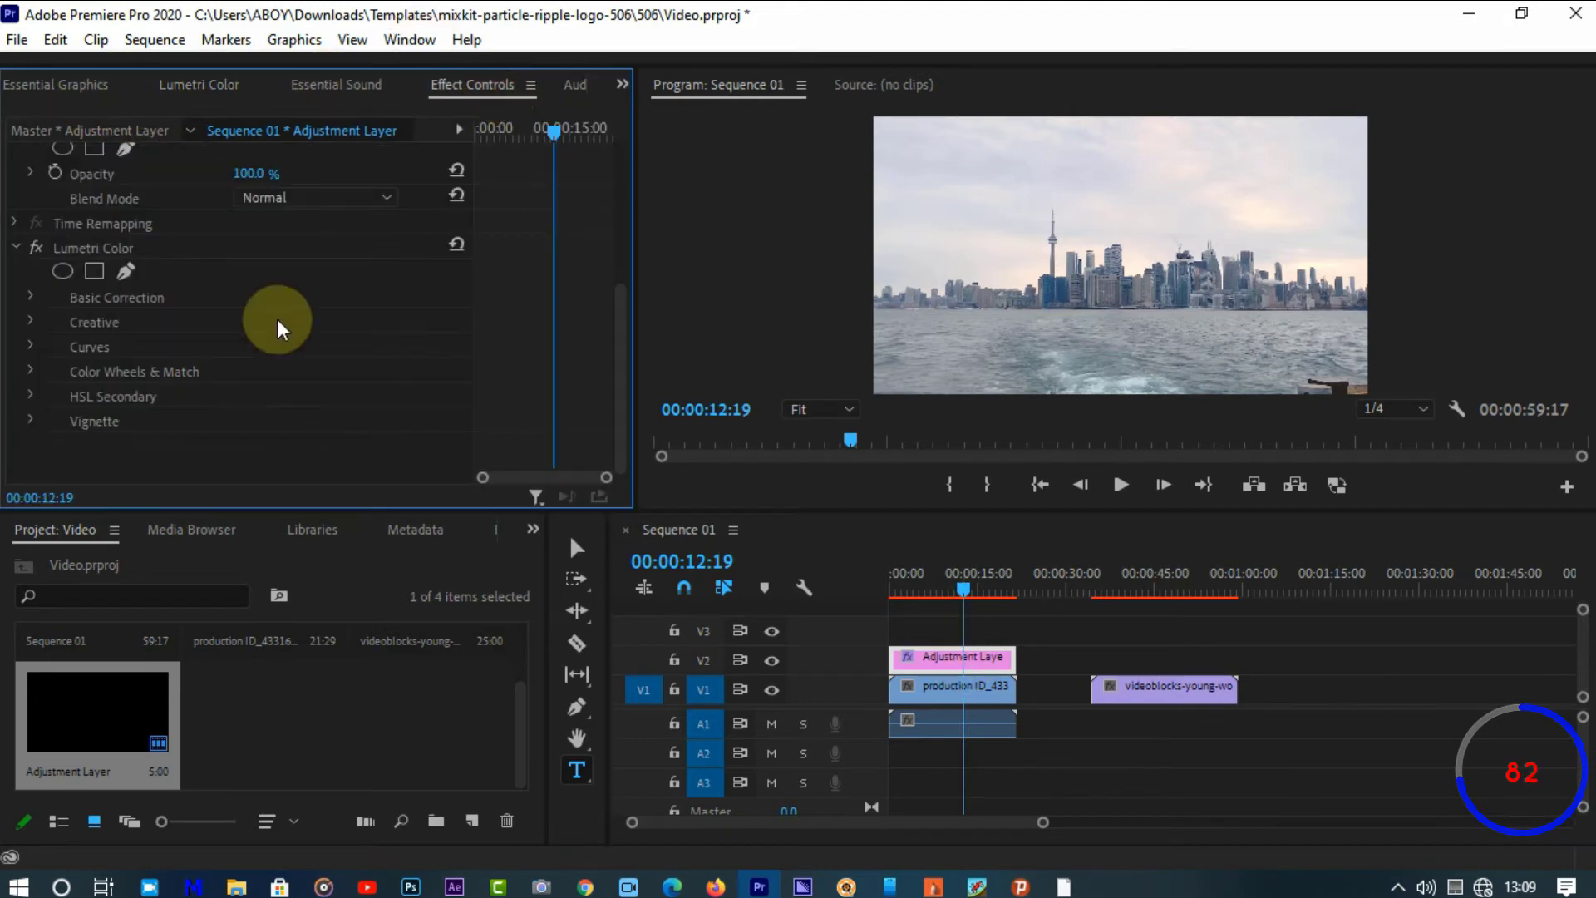
{"action": "left_click", "coordinate": [171, 239]}
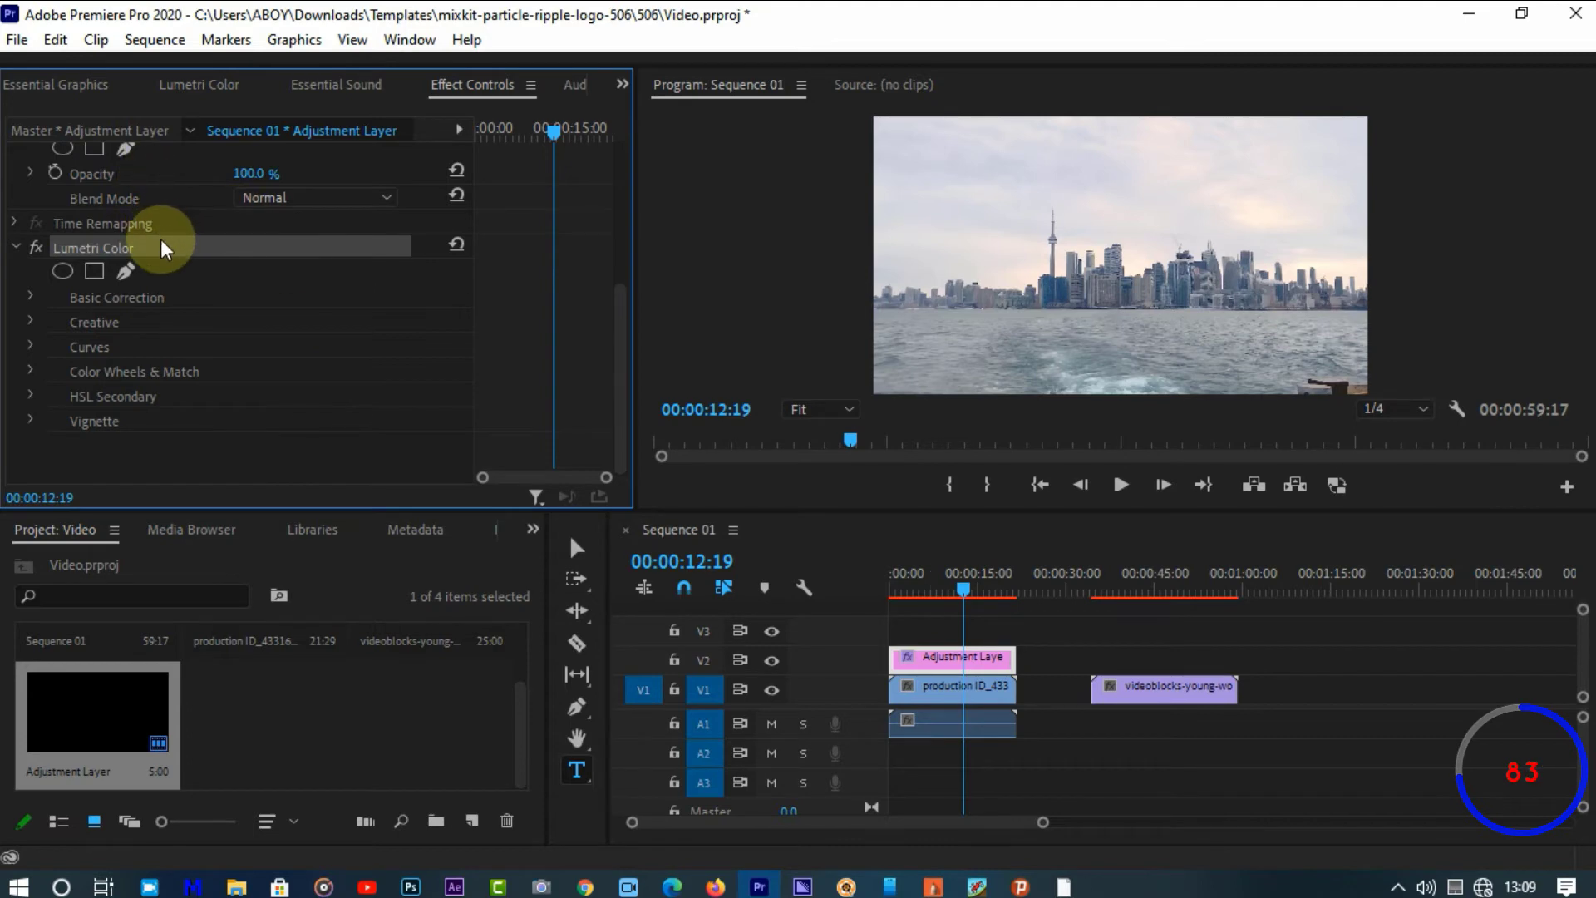
{"action": "left_click_drag", "start_coordinate": [950, 683], "coordinate": [951, 695]}
{"action": "left_click", "coordinate": [950, 695]}
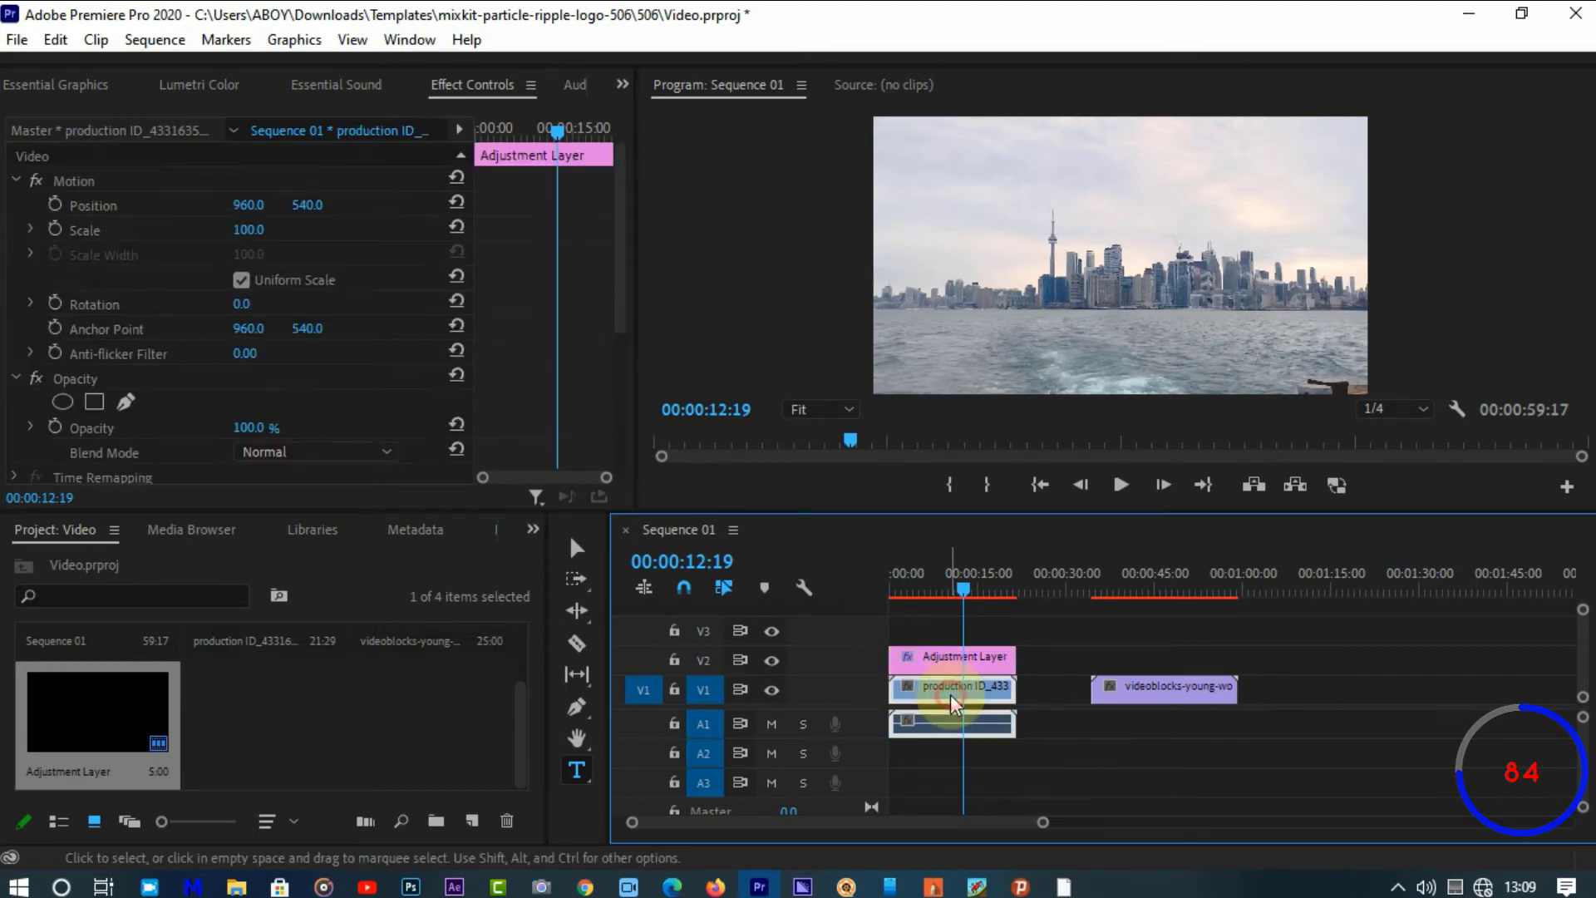
{"action": "scroll", "coordinate": [171, 373], "scroll_direction": "down", "scroll_amount": 5}
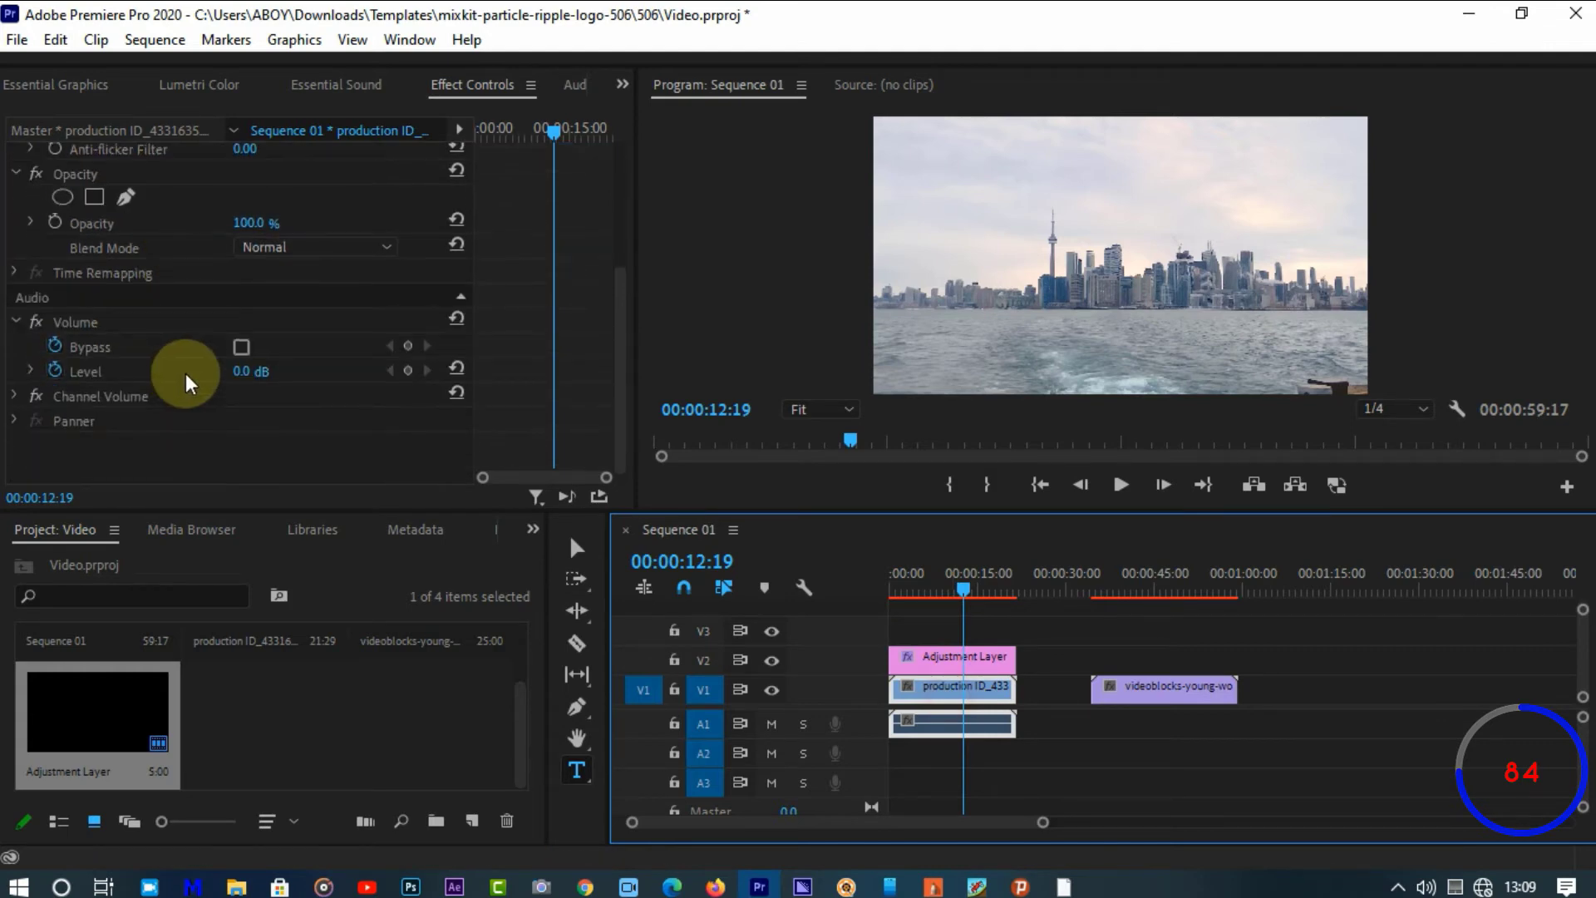
Cut the Lumetri Color effect from the adjustment layer and paste it onto the skyline clip on V1
{"action": "left_click", "coordinate": [998, 670]}
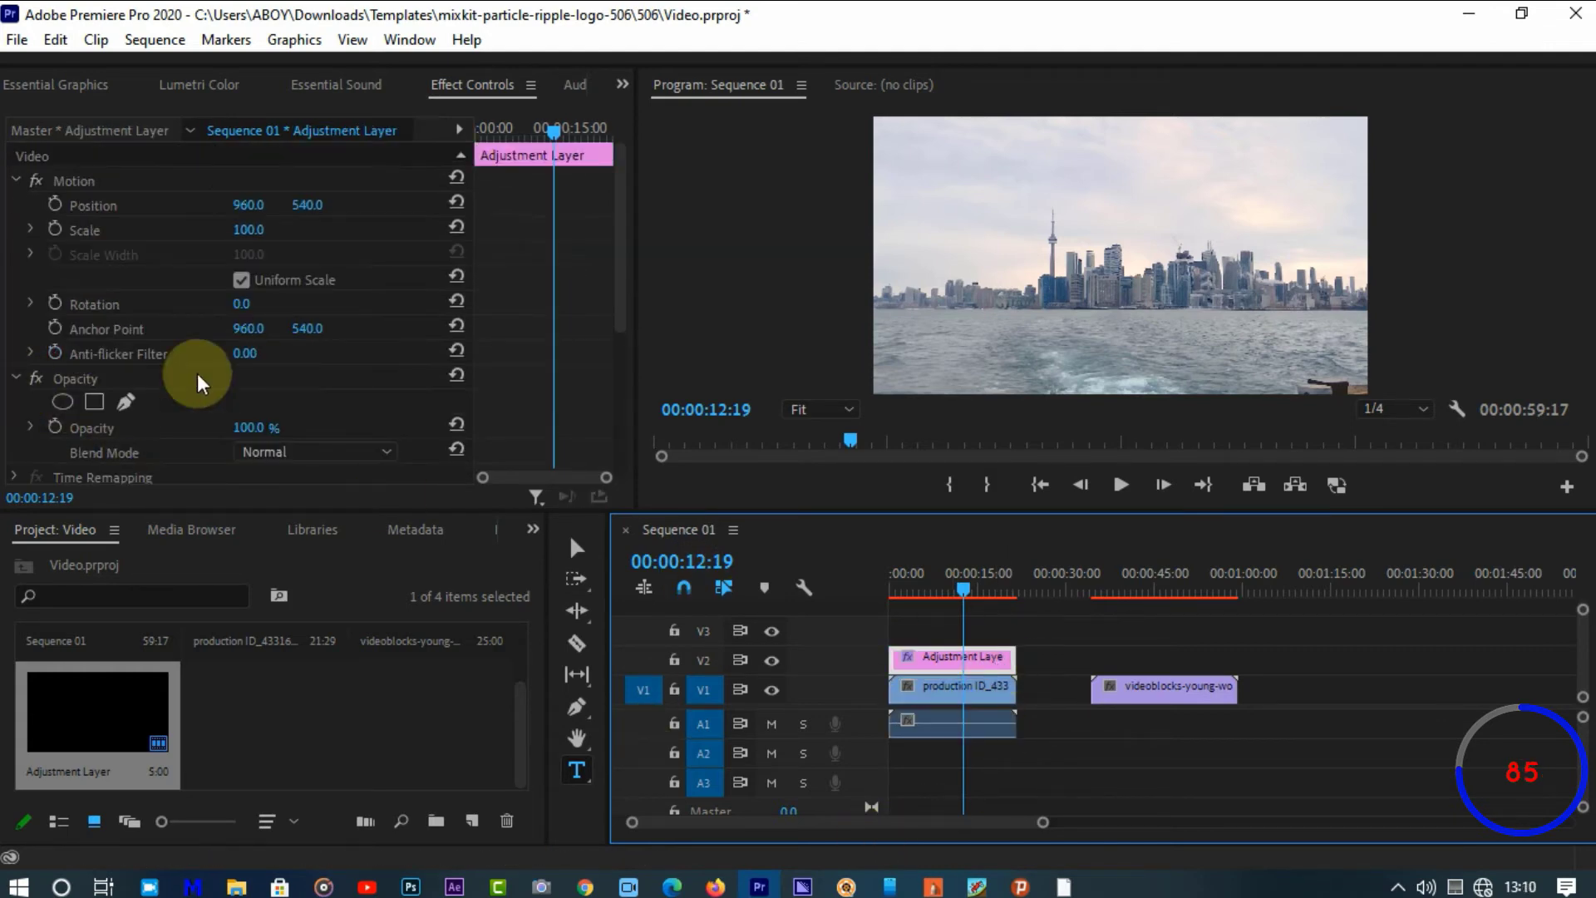
{"action": "scroll", "coordinate": [197, 372], "scroll_direction": "down", "scroll_amount": 4}
{"action": "left_click", "coordinate": [136, 247]}
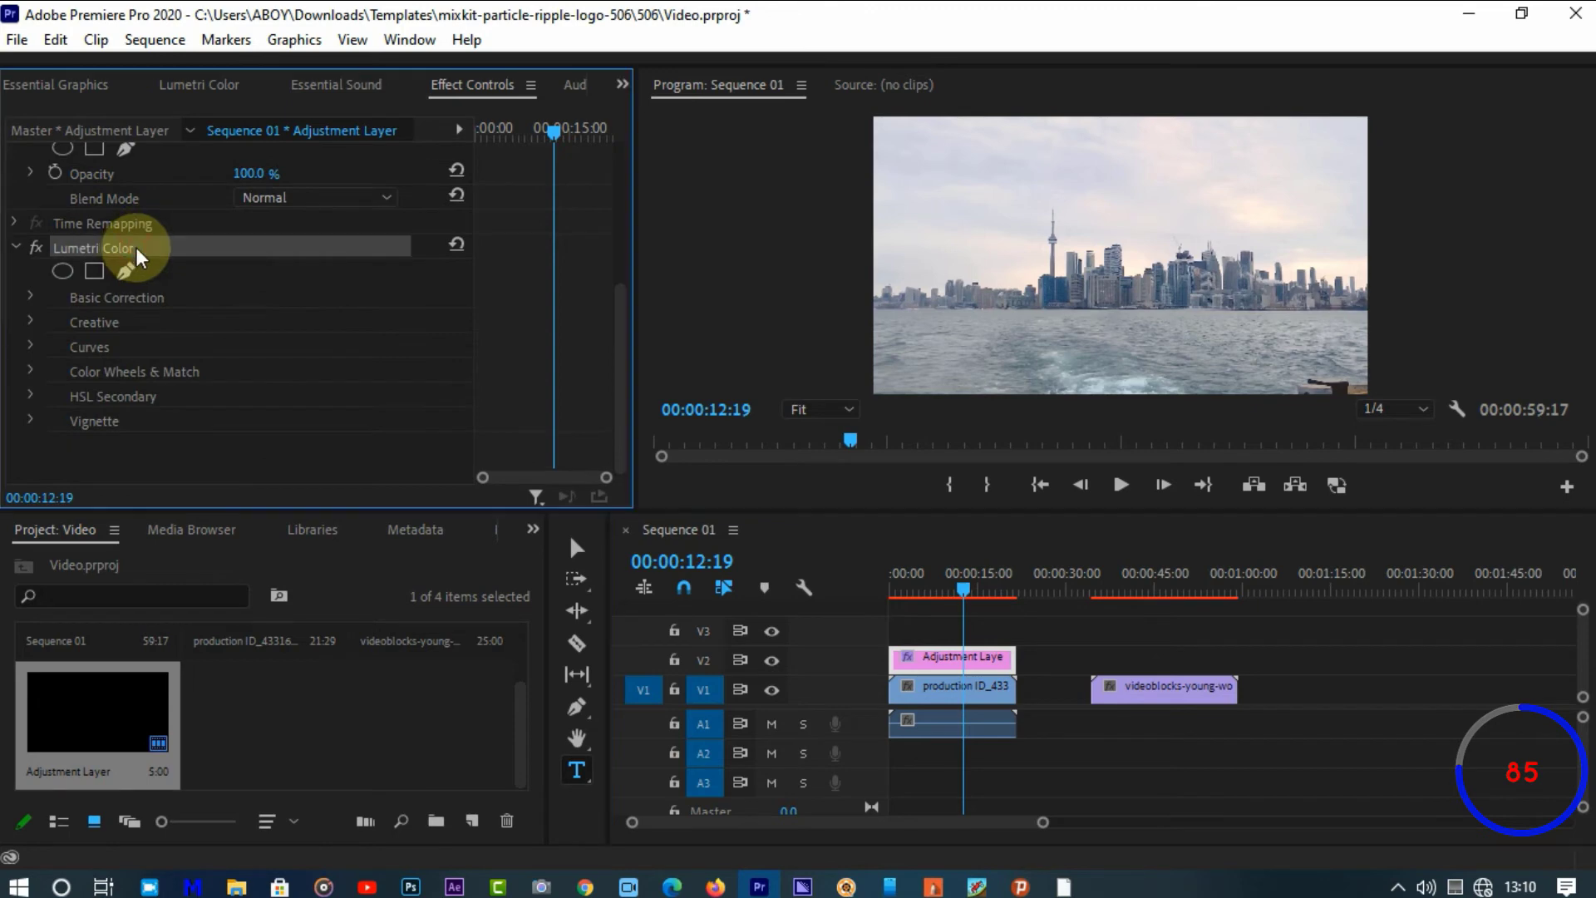
{"action": "key", "text": "Delete"}
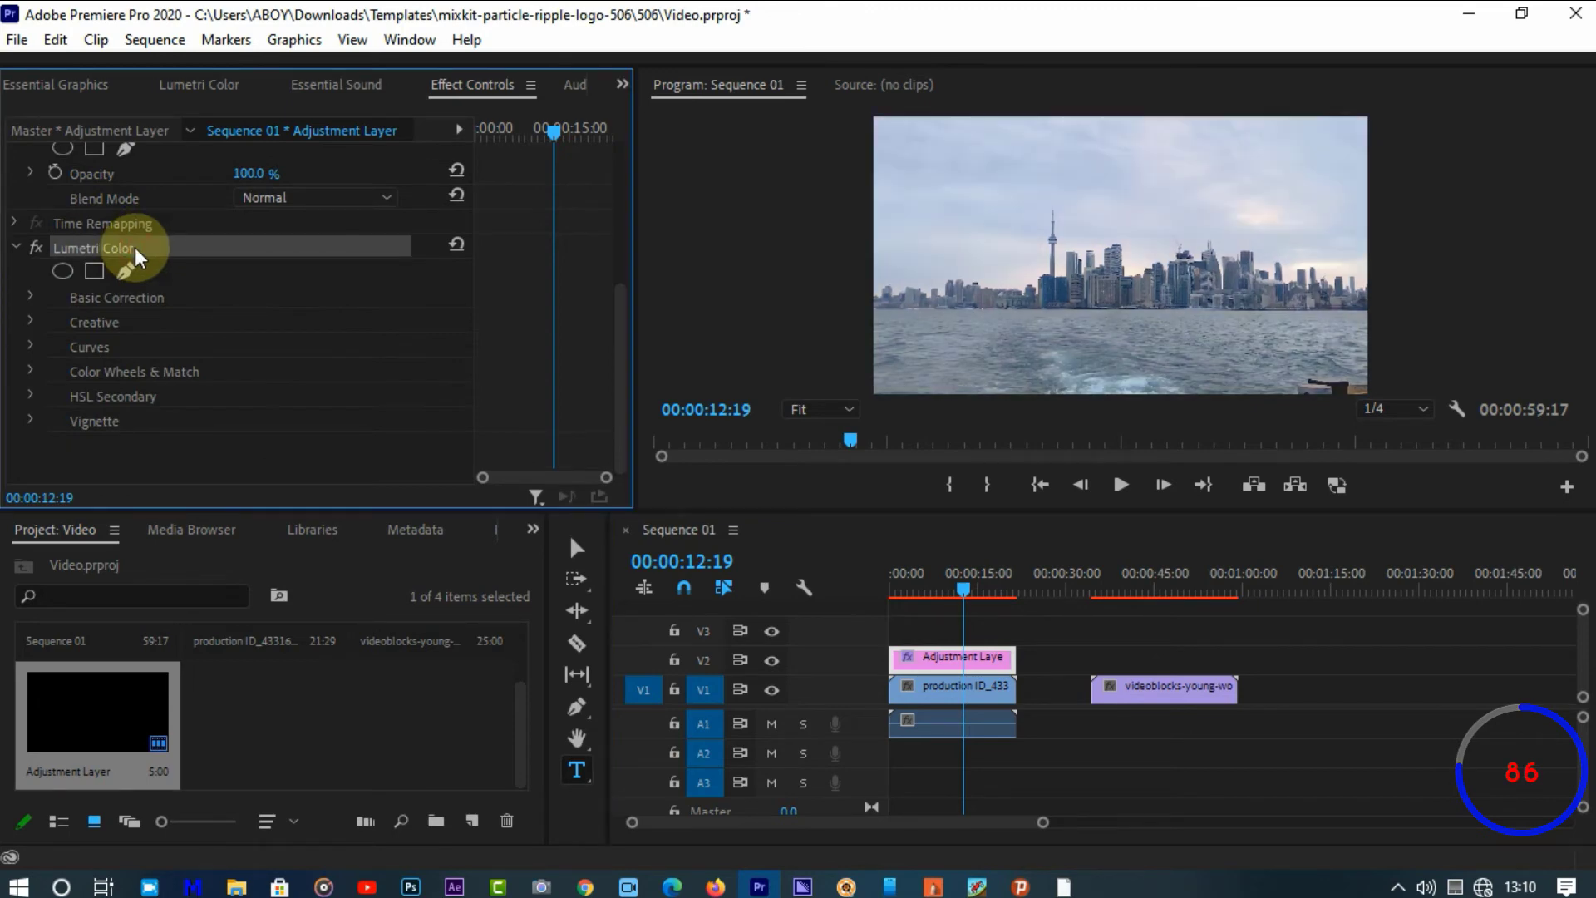
{"action": "left_click", "coordinate": [981, 686]}
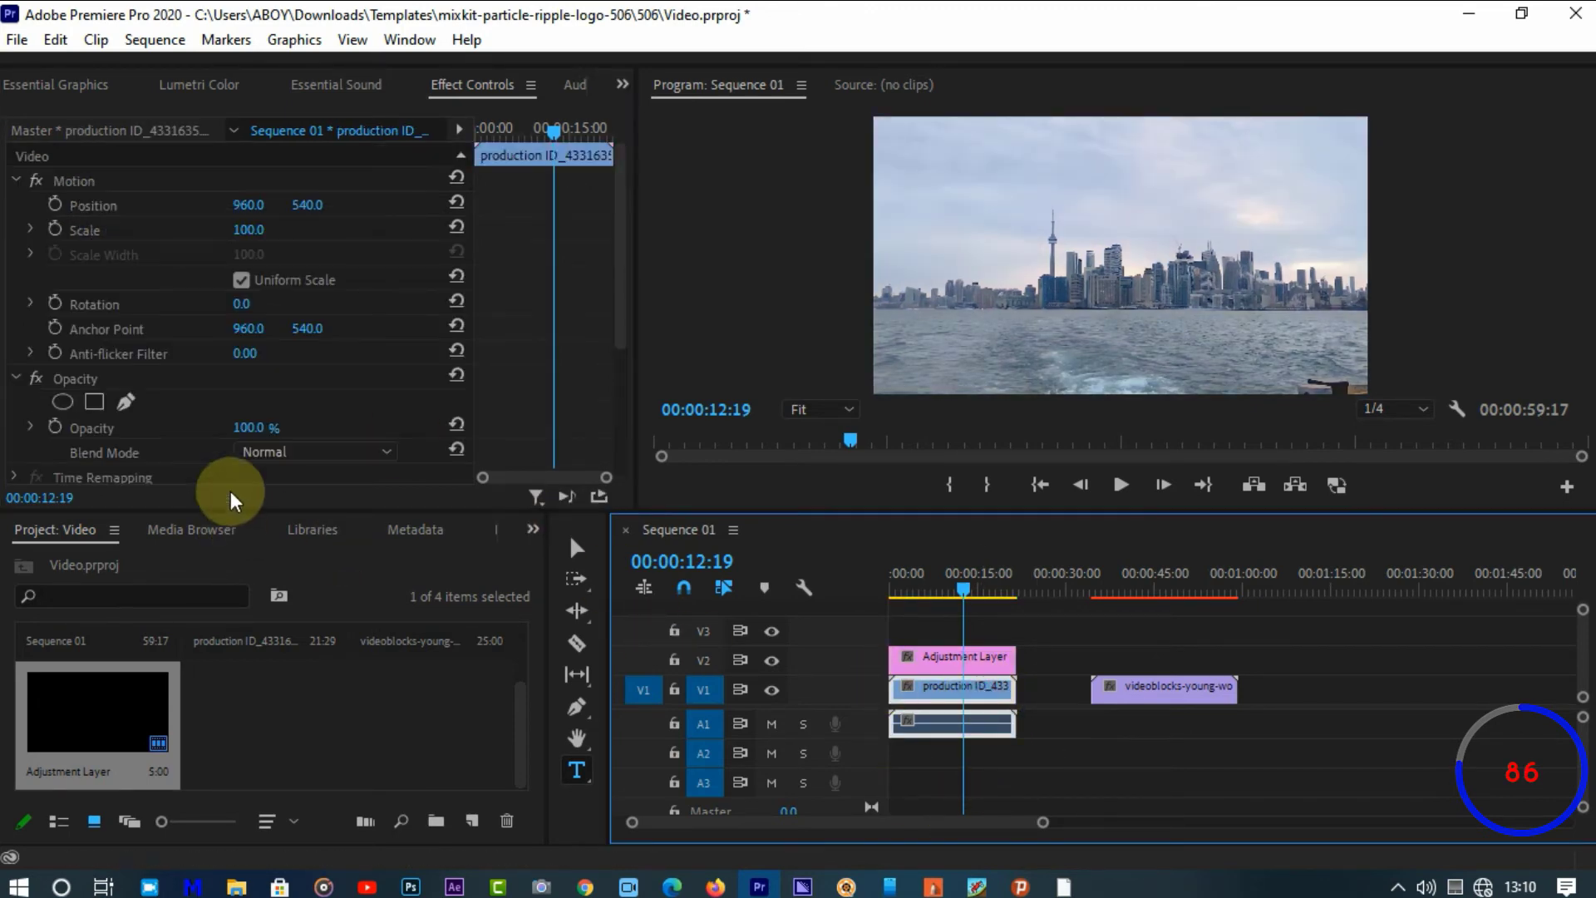
{"action": "scroll", "coordinate": [287, 370], "scroll_direction": "down", "scroll_amount": 4}
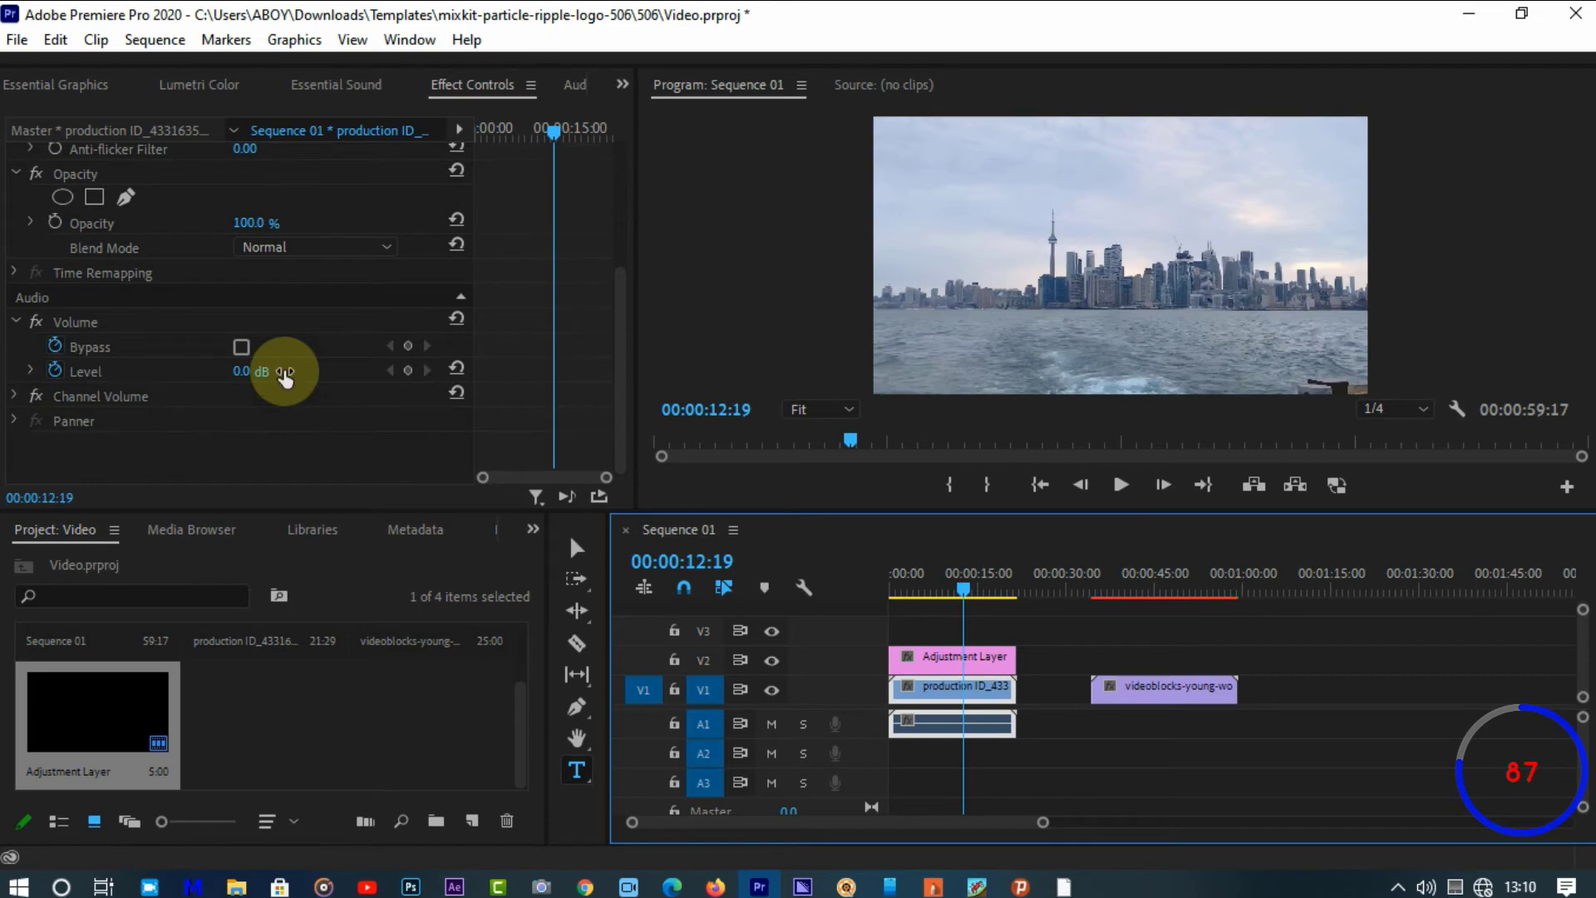
{"action": "key", "text": "ctrl+v"}
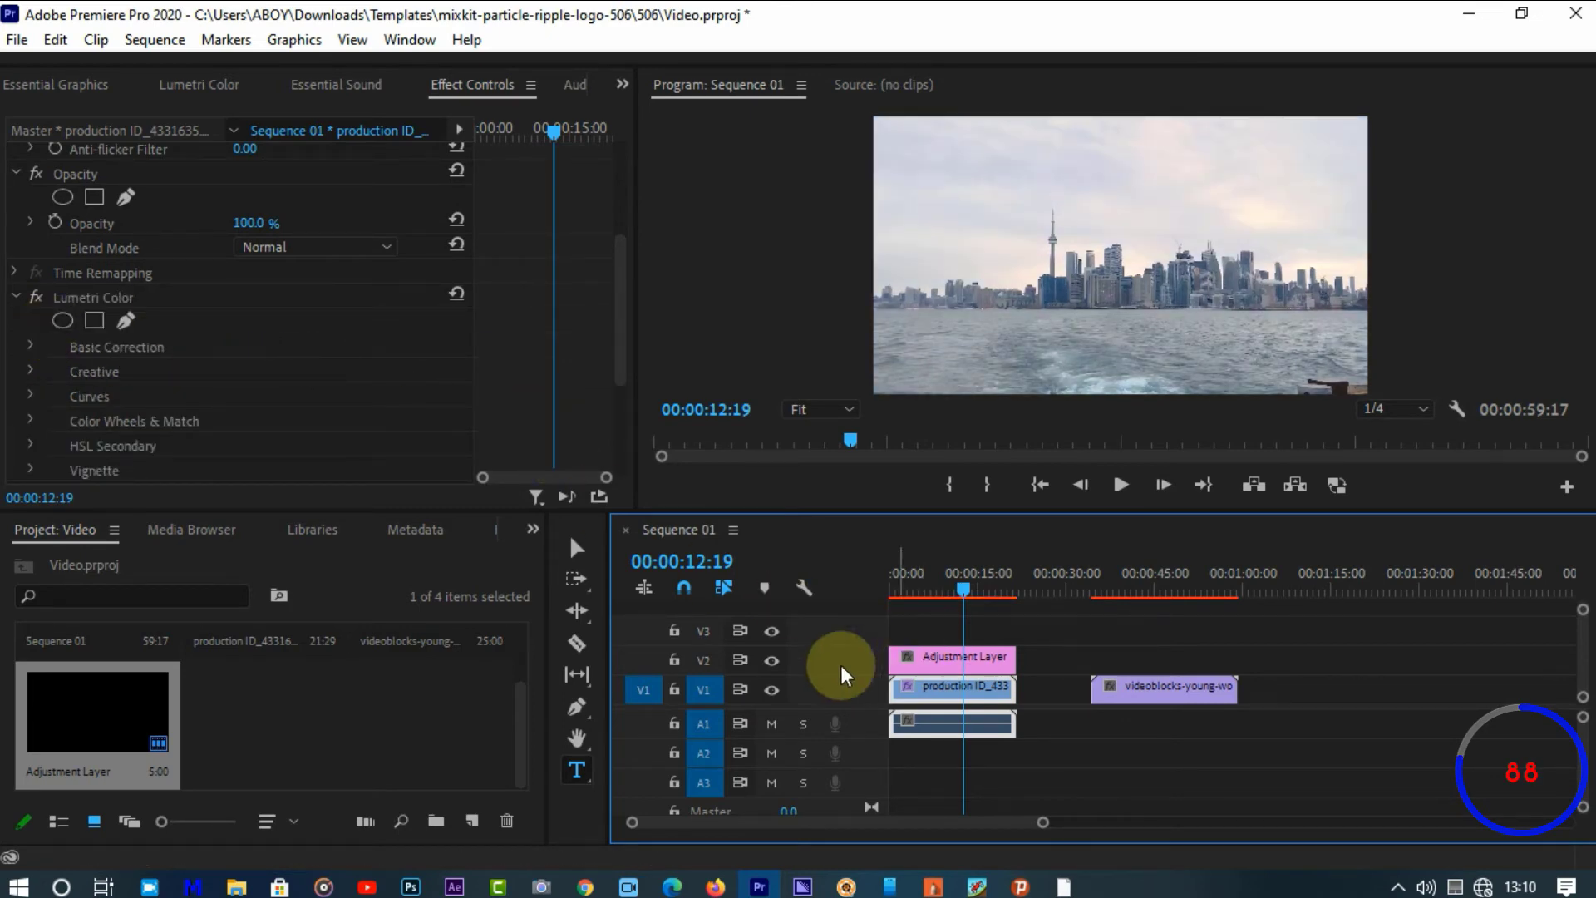
Delete the adjustment layer from track V2
{"action": "left_click", "coordinate": [772, 660]}
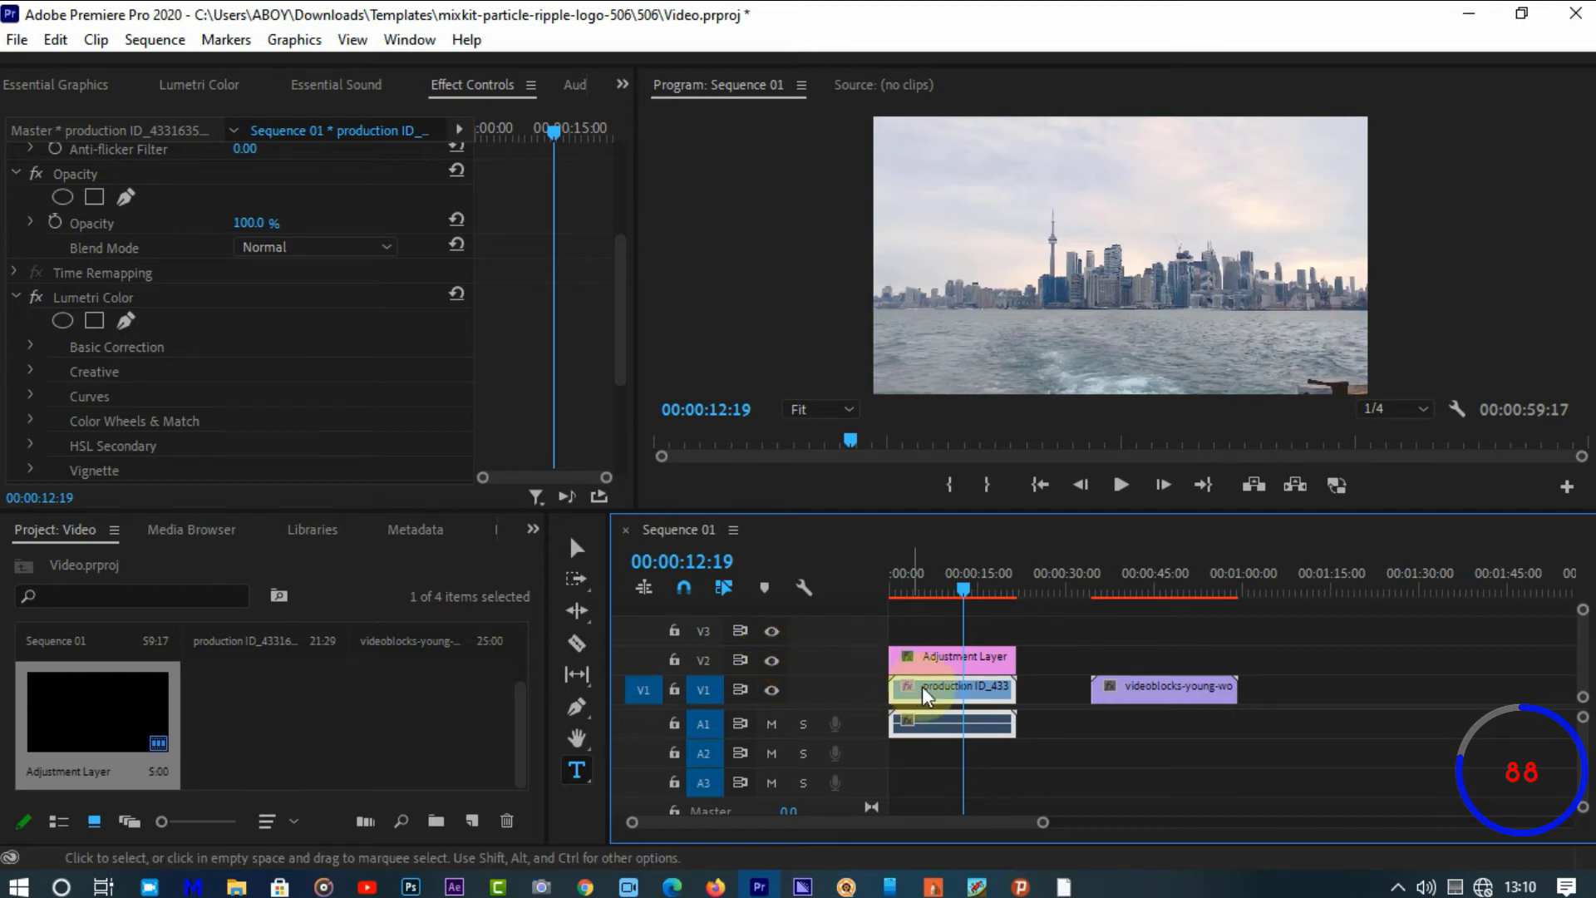
{"action": "left_click", "coordinate": [934, 665]}
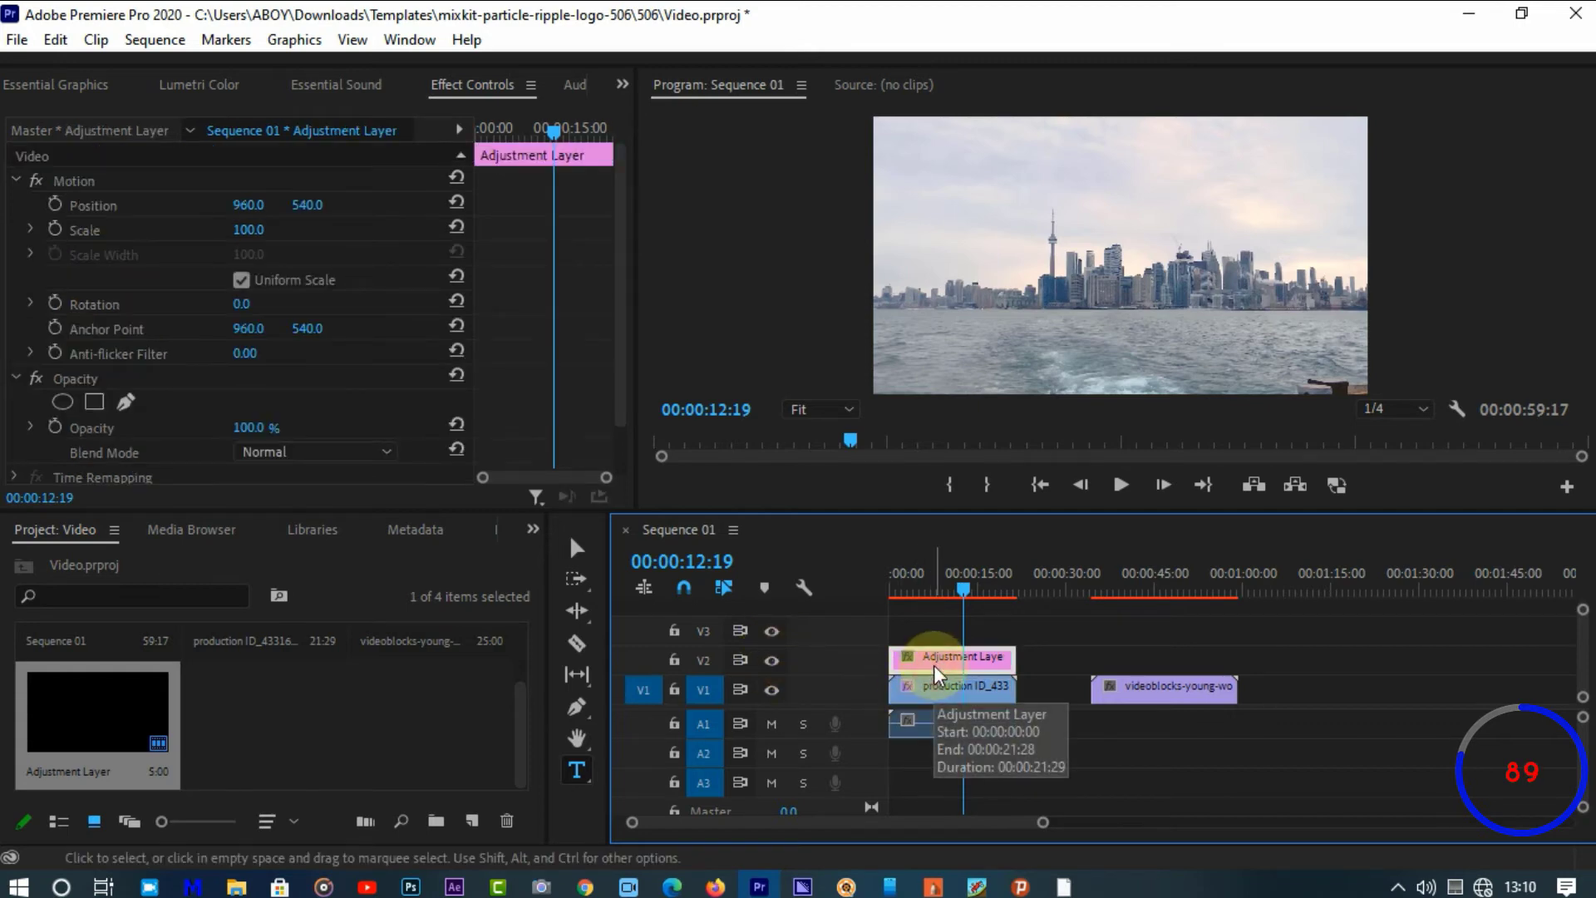
{"action": "key", "text": "Delete"}
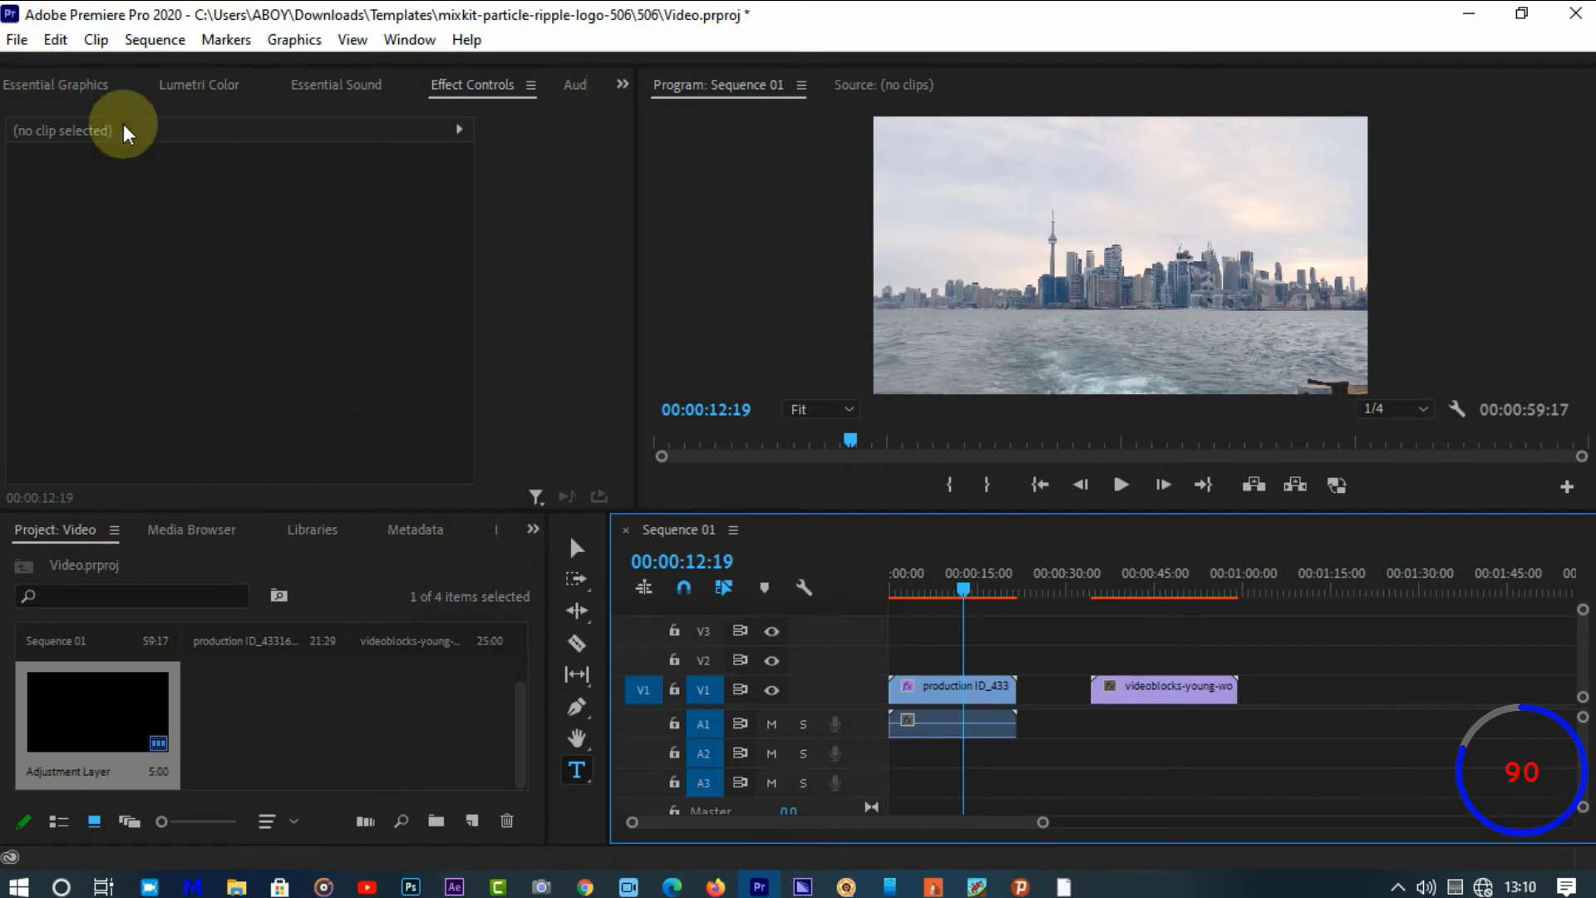
Search the effects for "lumetri color" and apply Lumetri Color to the master of the skyline clip
{"action": "left_click", "coordinate": [955, 695]}
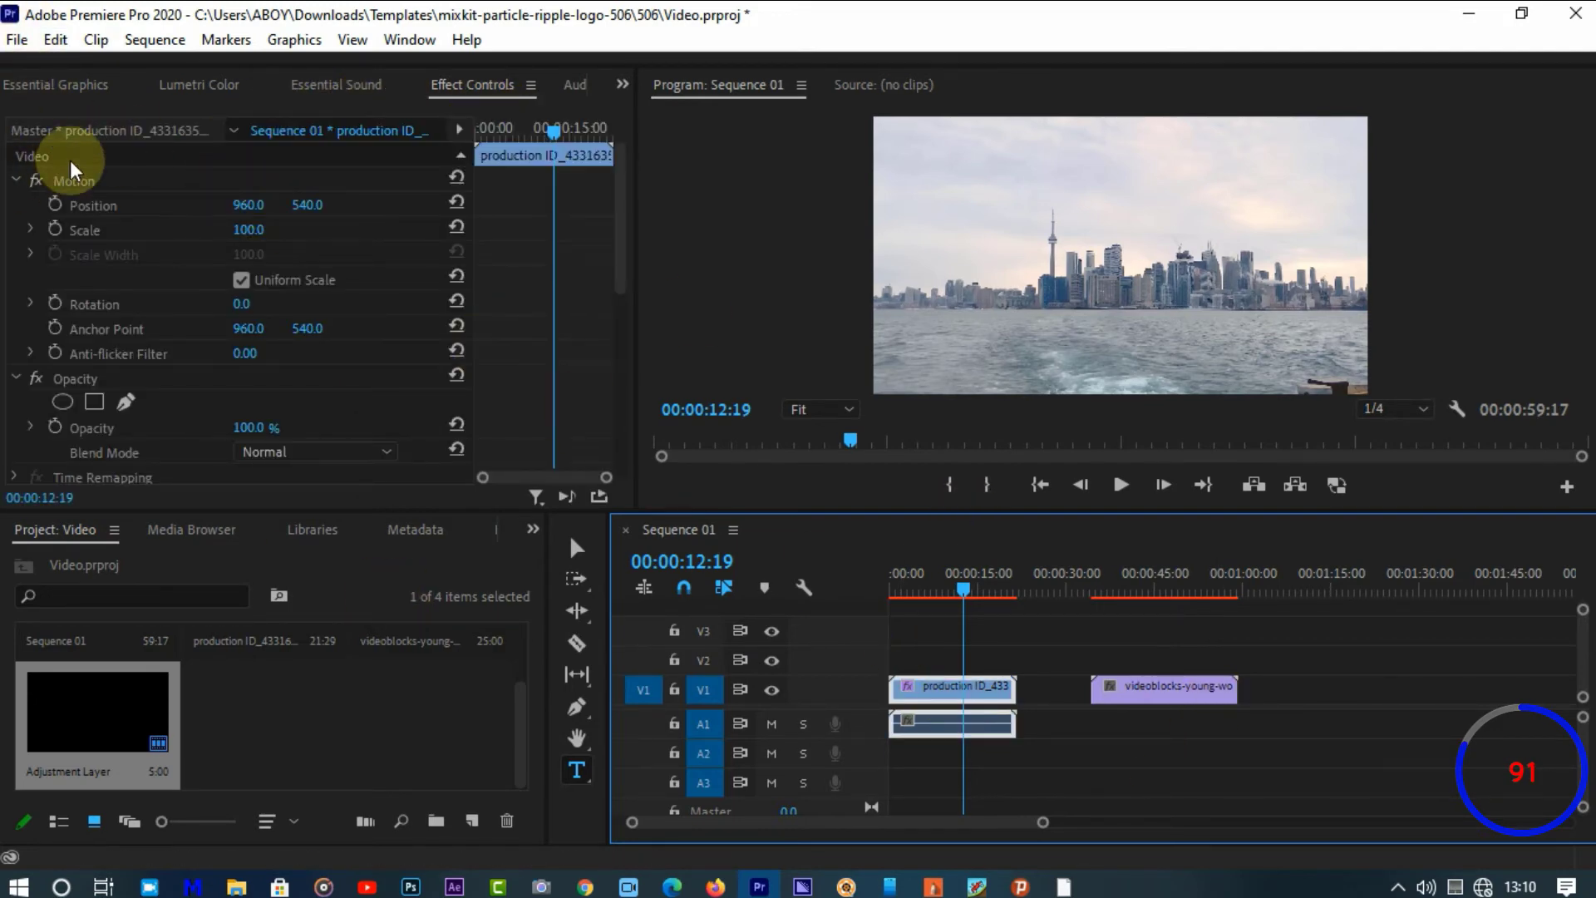
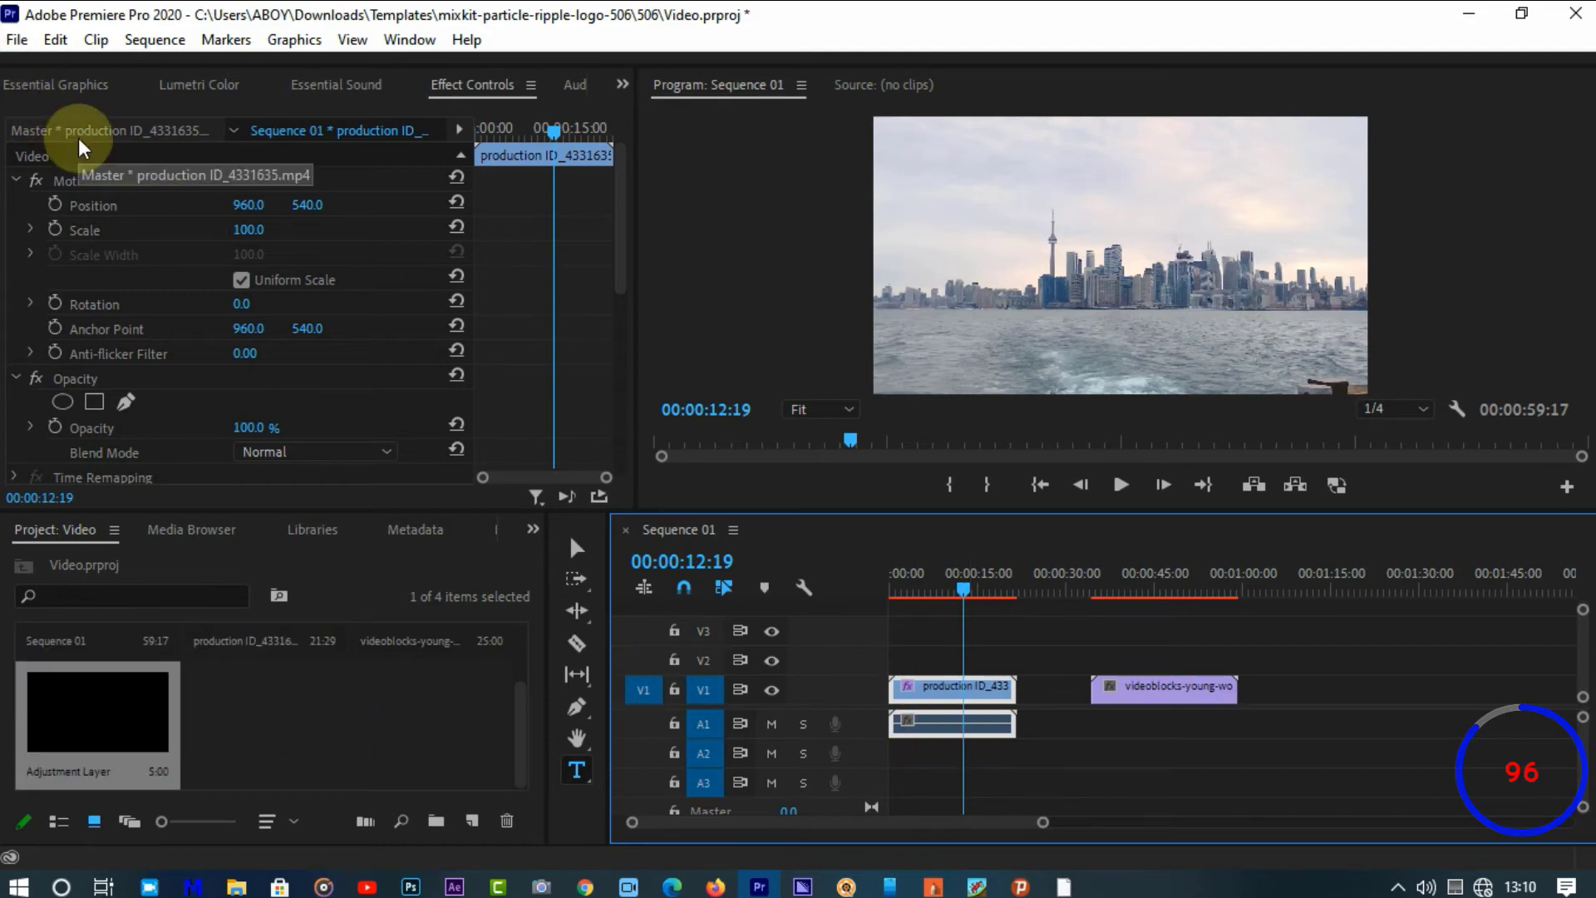
{"action": "left_click", "coordinate": [102, 125]}
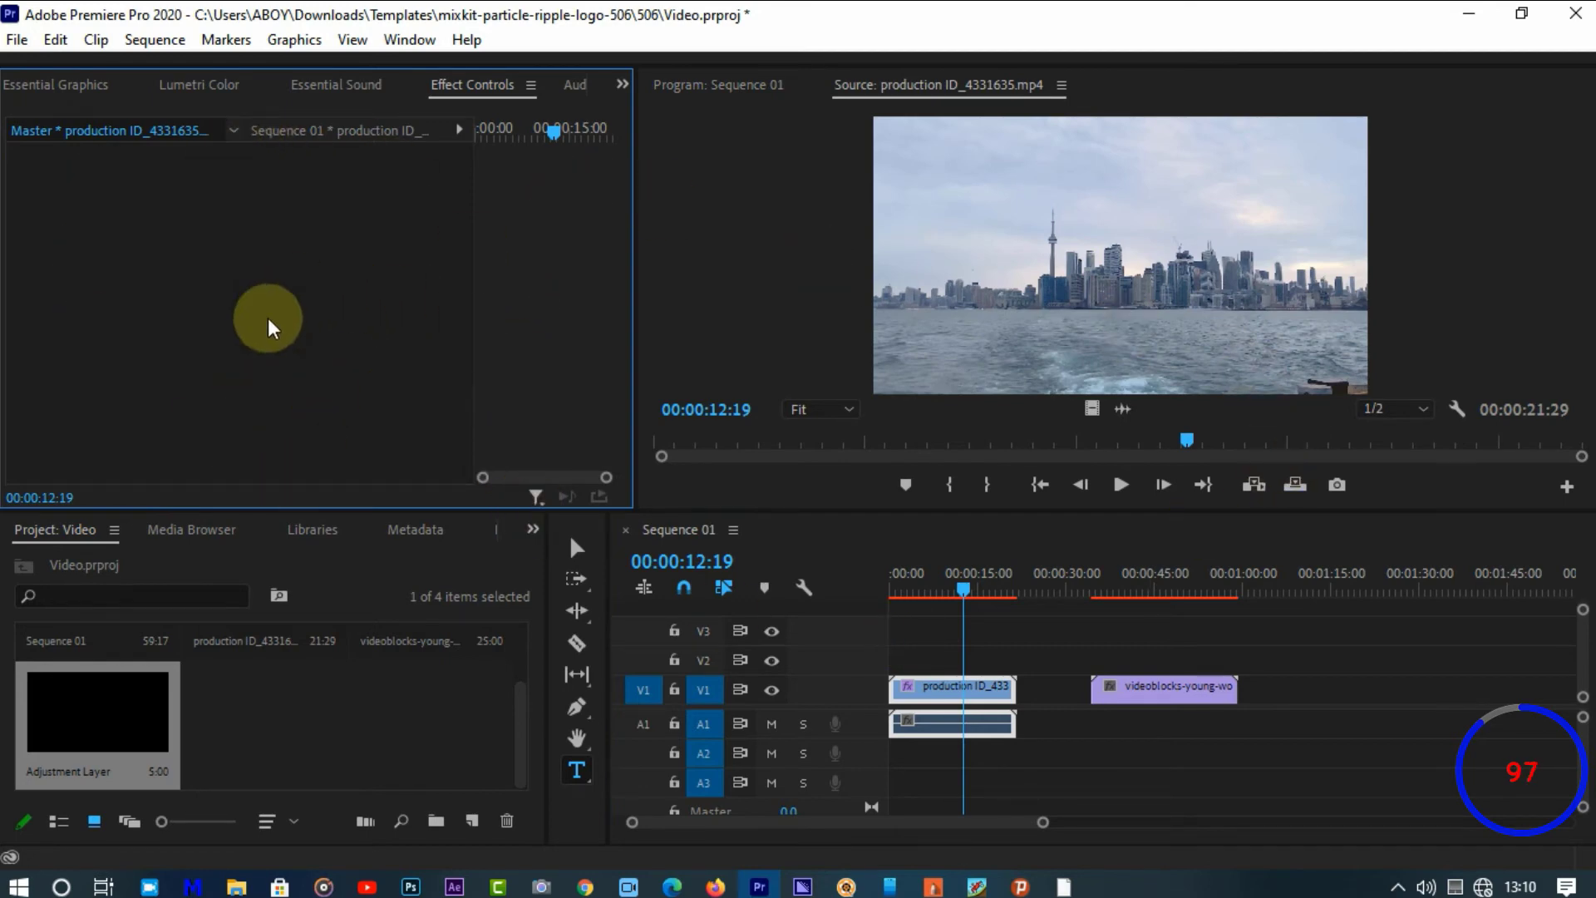
{"action": "left_click", "coordinate": [533, 530]}
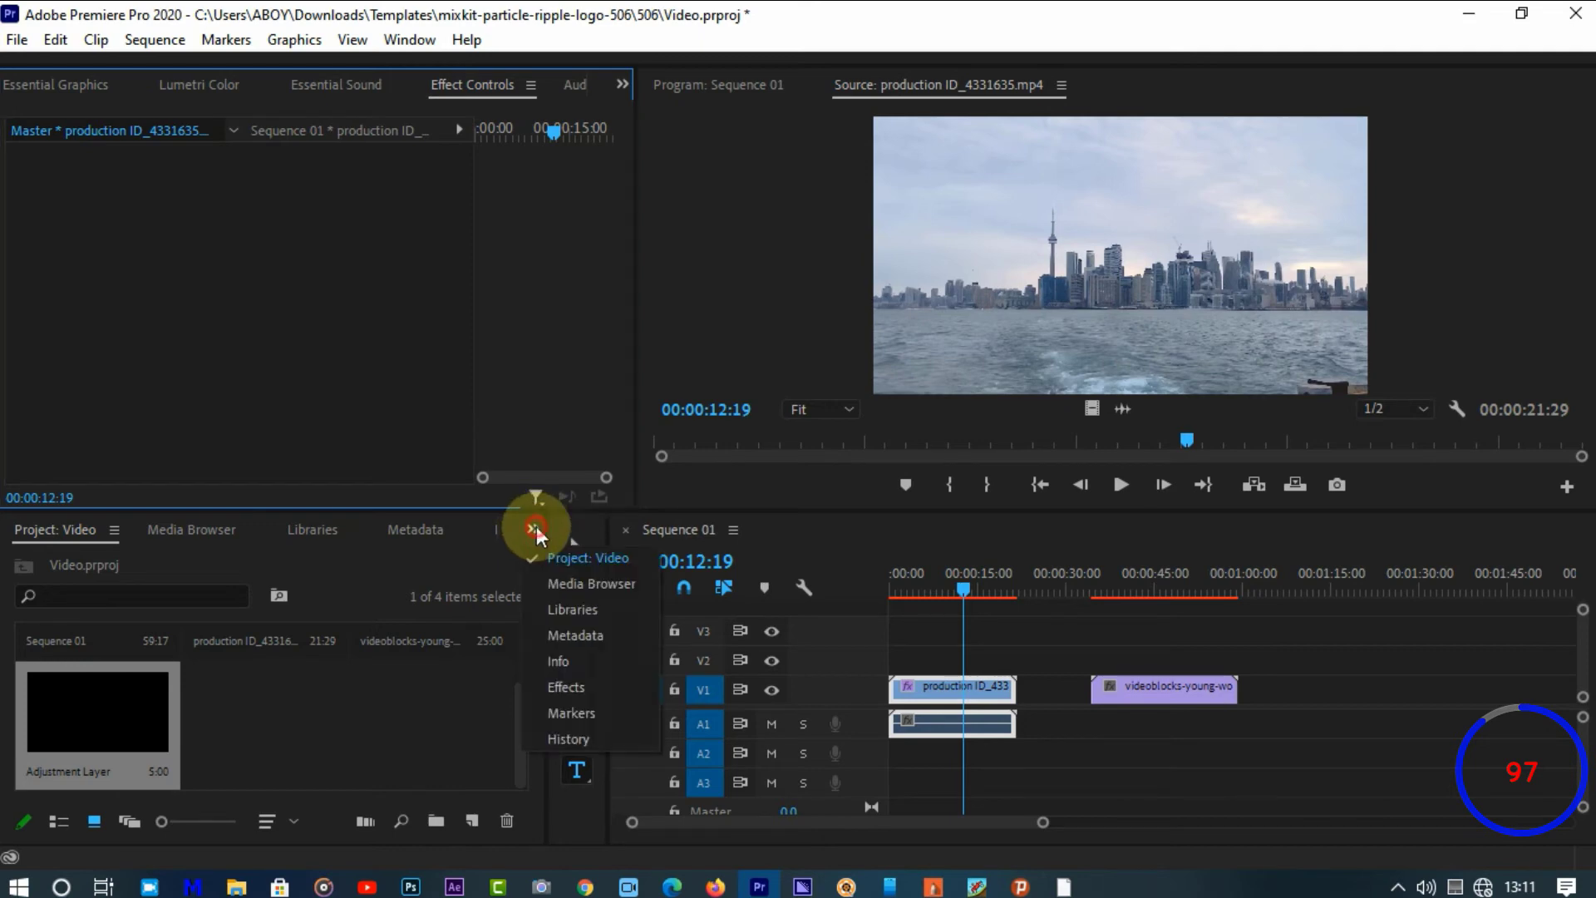
{"action": "left_click", "coordinate": [580, 681]}
{"action": "left_click", "coordinate": [106, 561]}
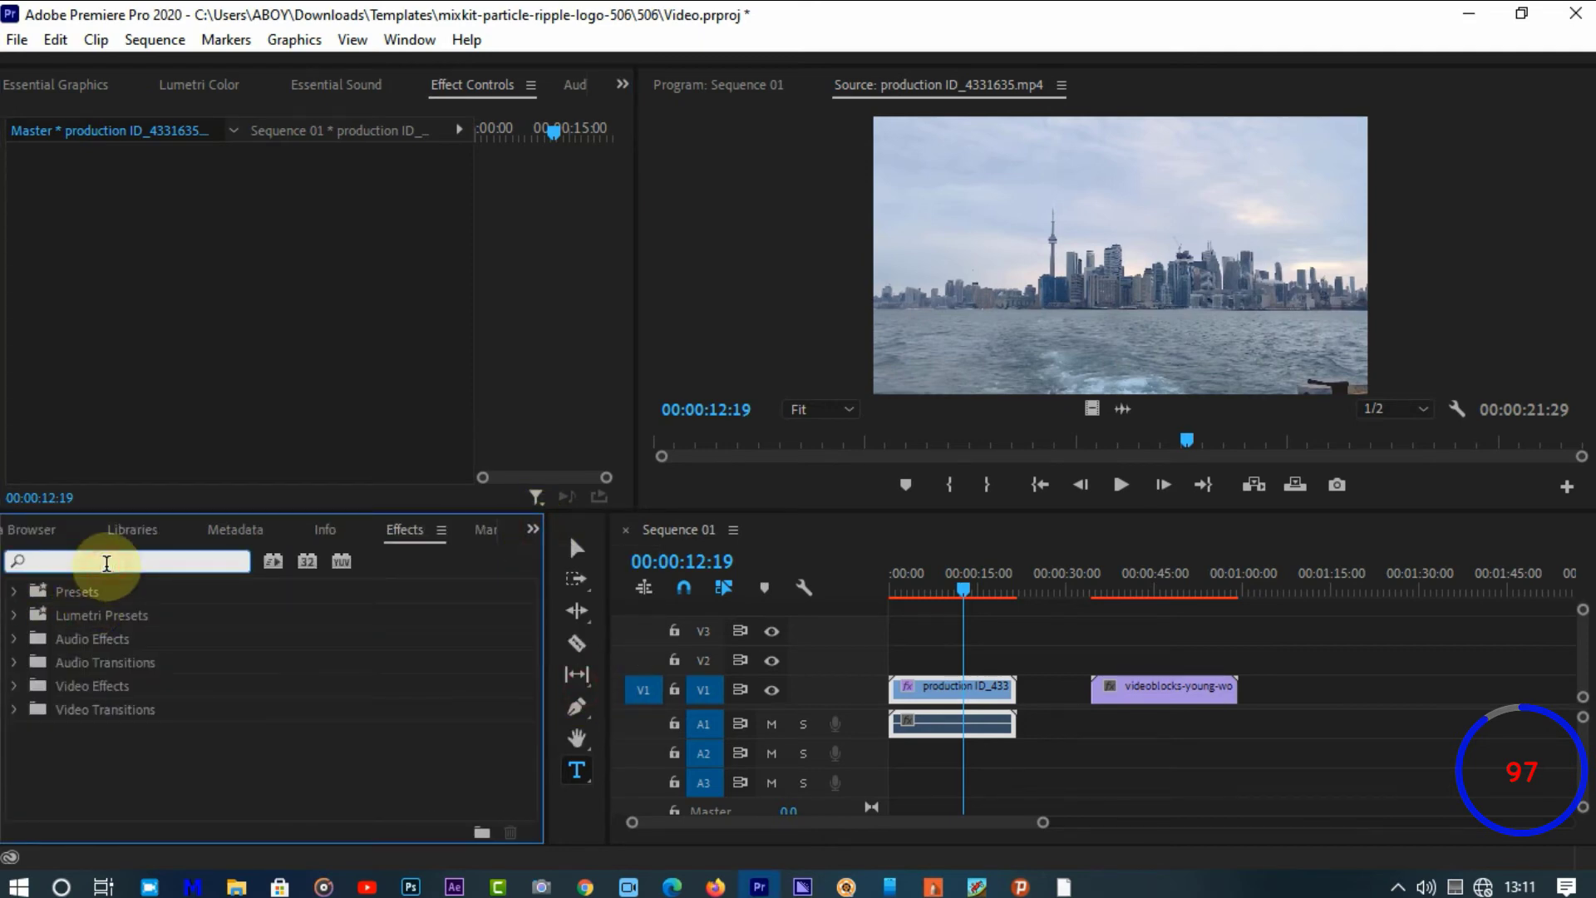
{"action": "type", "text": "lum"}
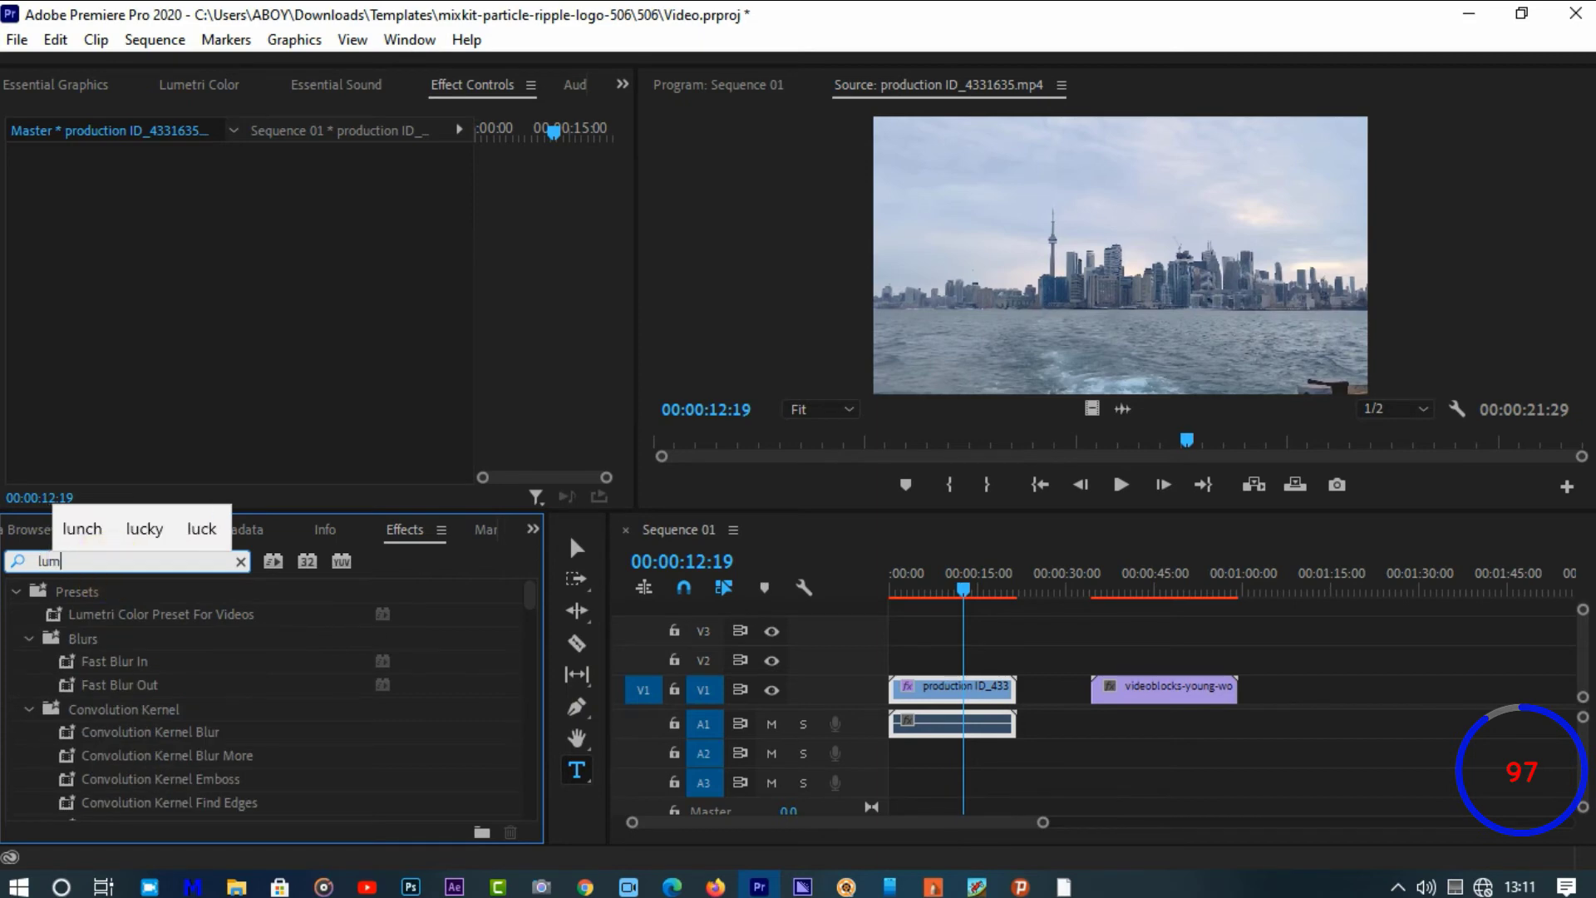
{"action": "type", "text": "etri"}
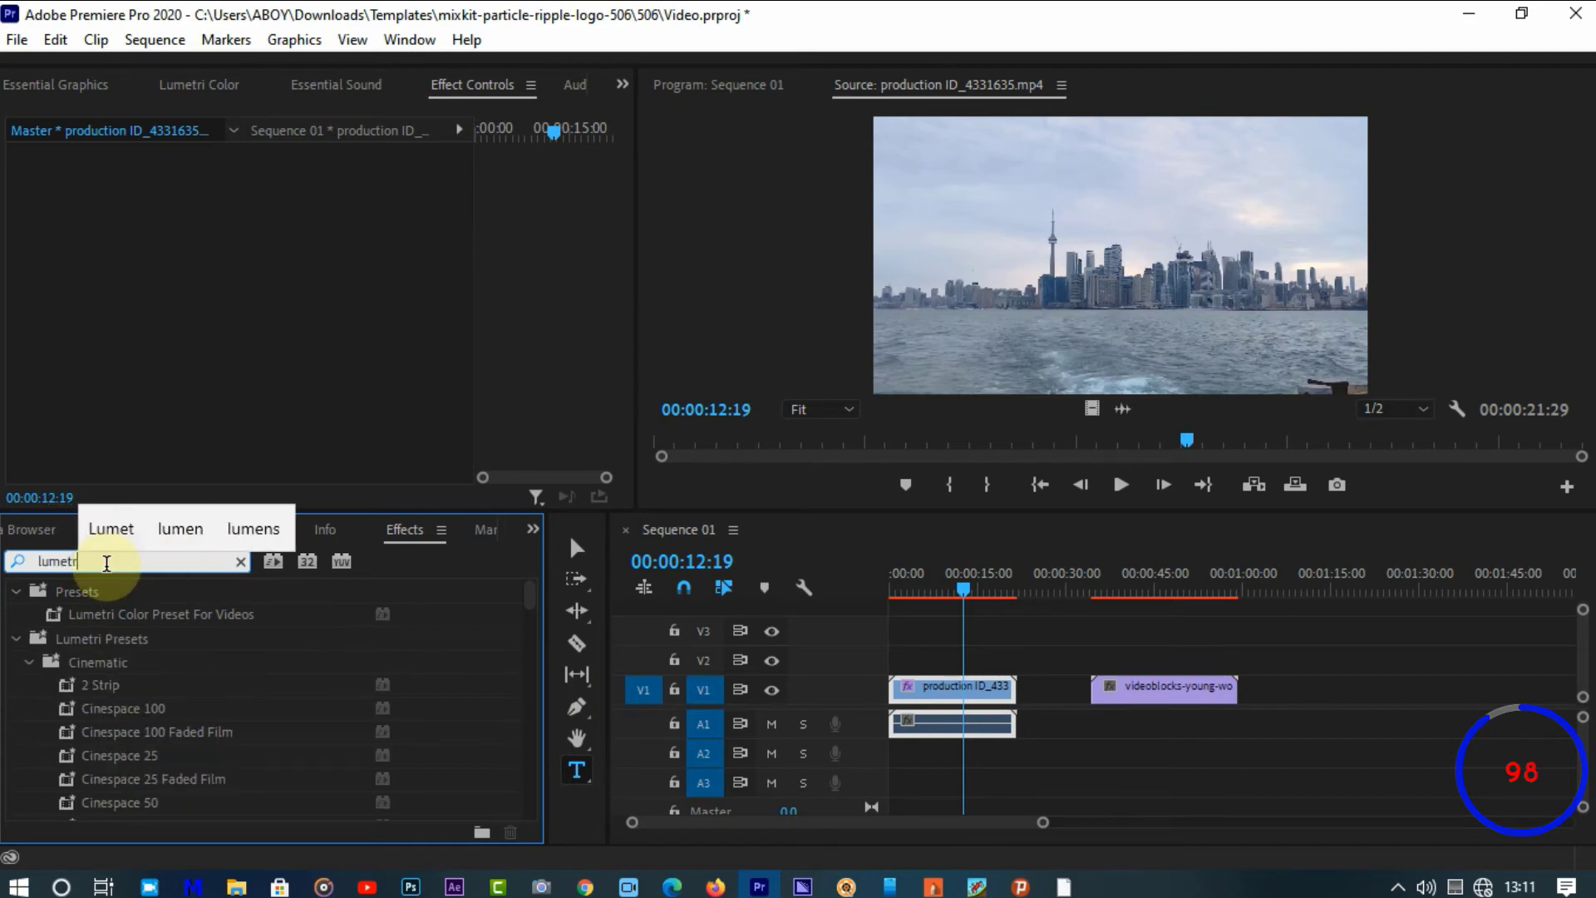
{"action": "type", "text": " color"}
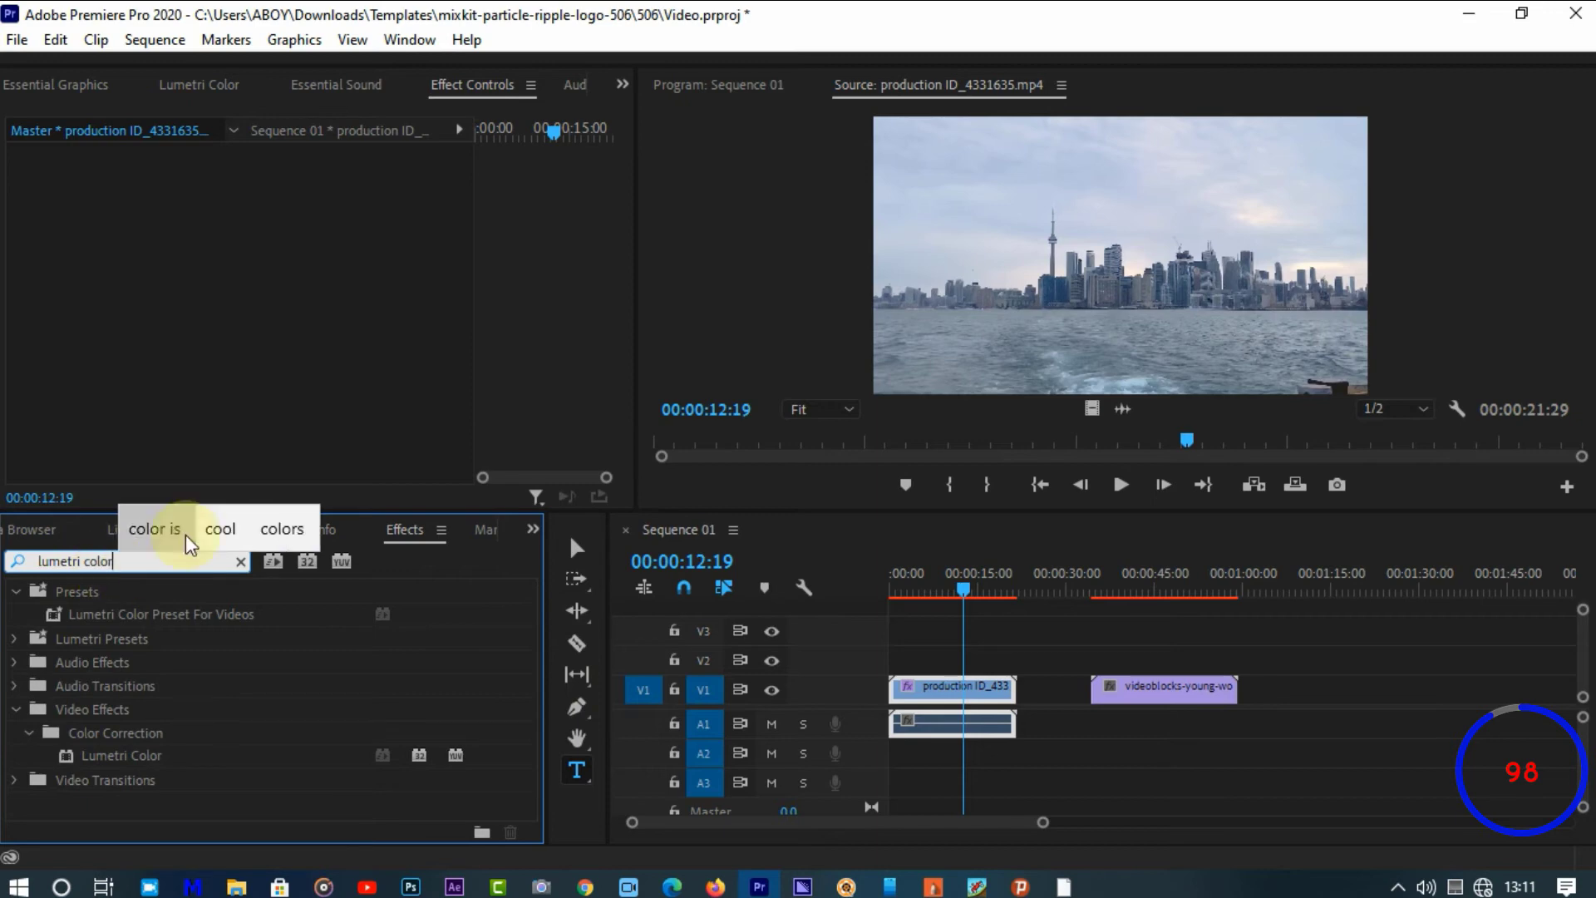
{"action": "left_click_drag", "start_coordinate": [140, 755], "coordinate": [161, 349]}
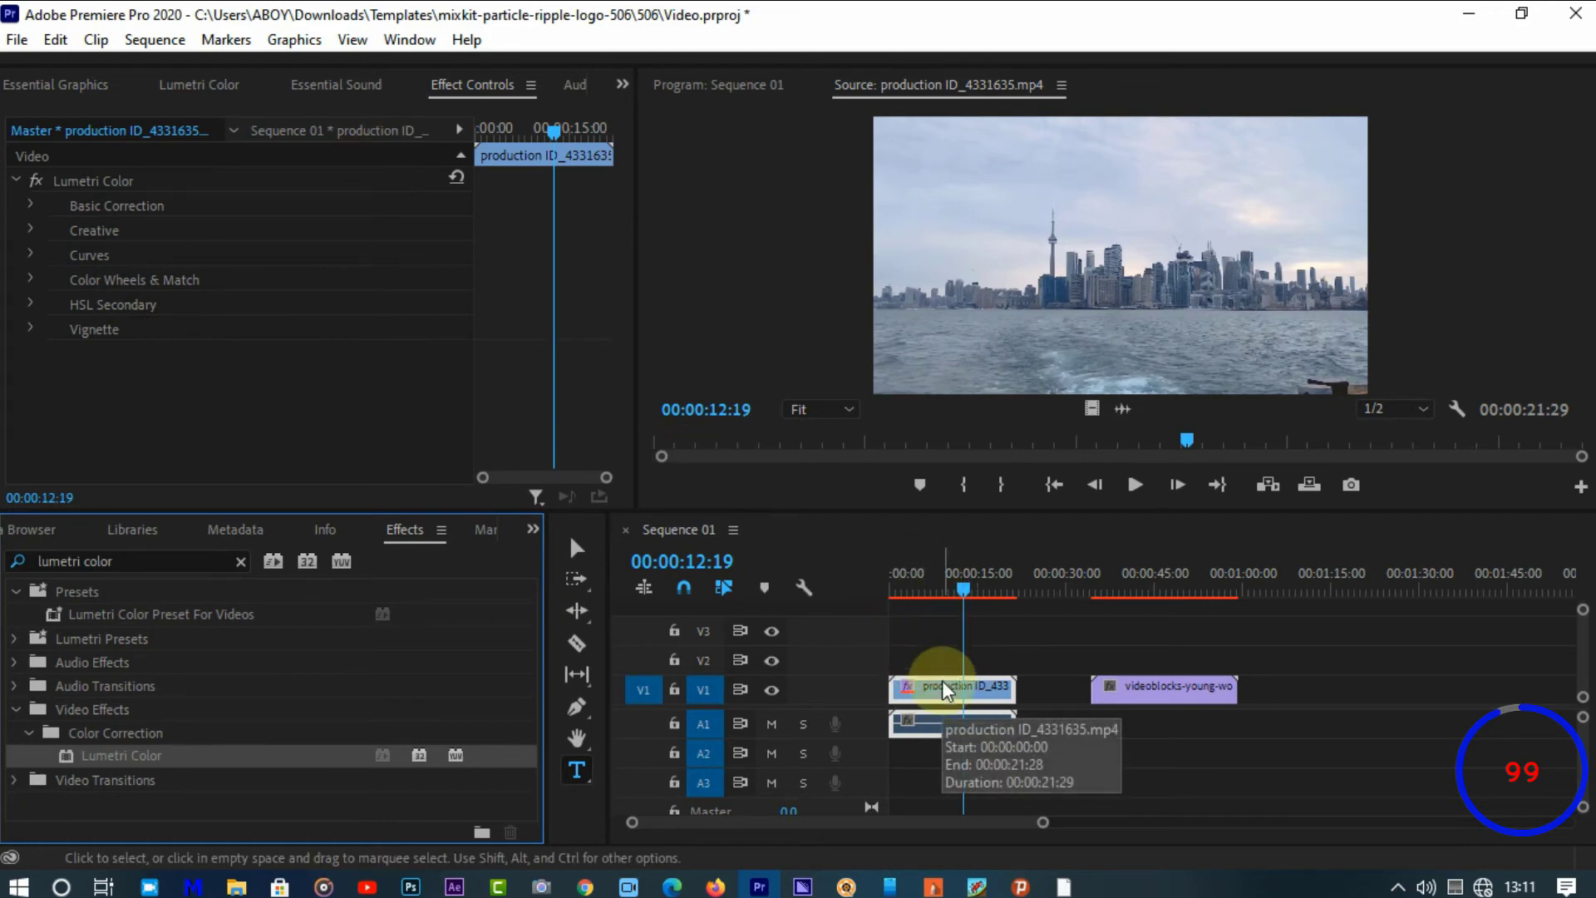
Paste the copied Lumetri Color effect onto the skyline's master clip and select the first Lumetri Color in its effect list
{"action": "left_click", "coordinate": [231, 431]}
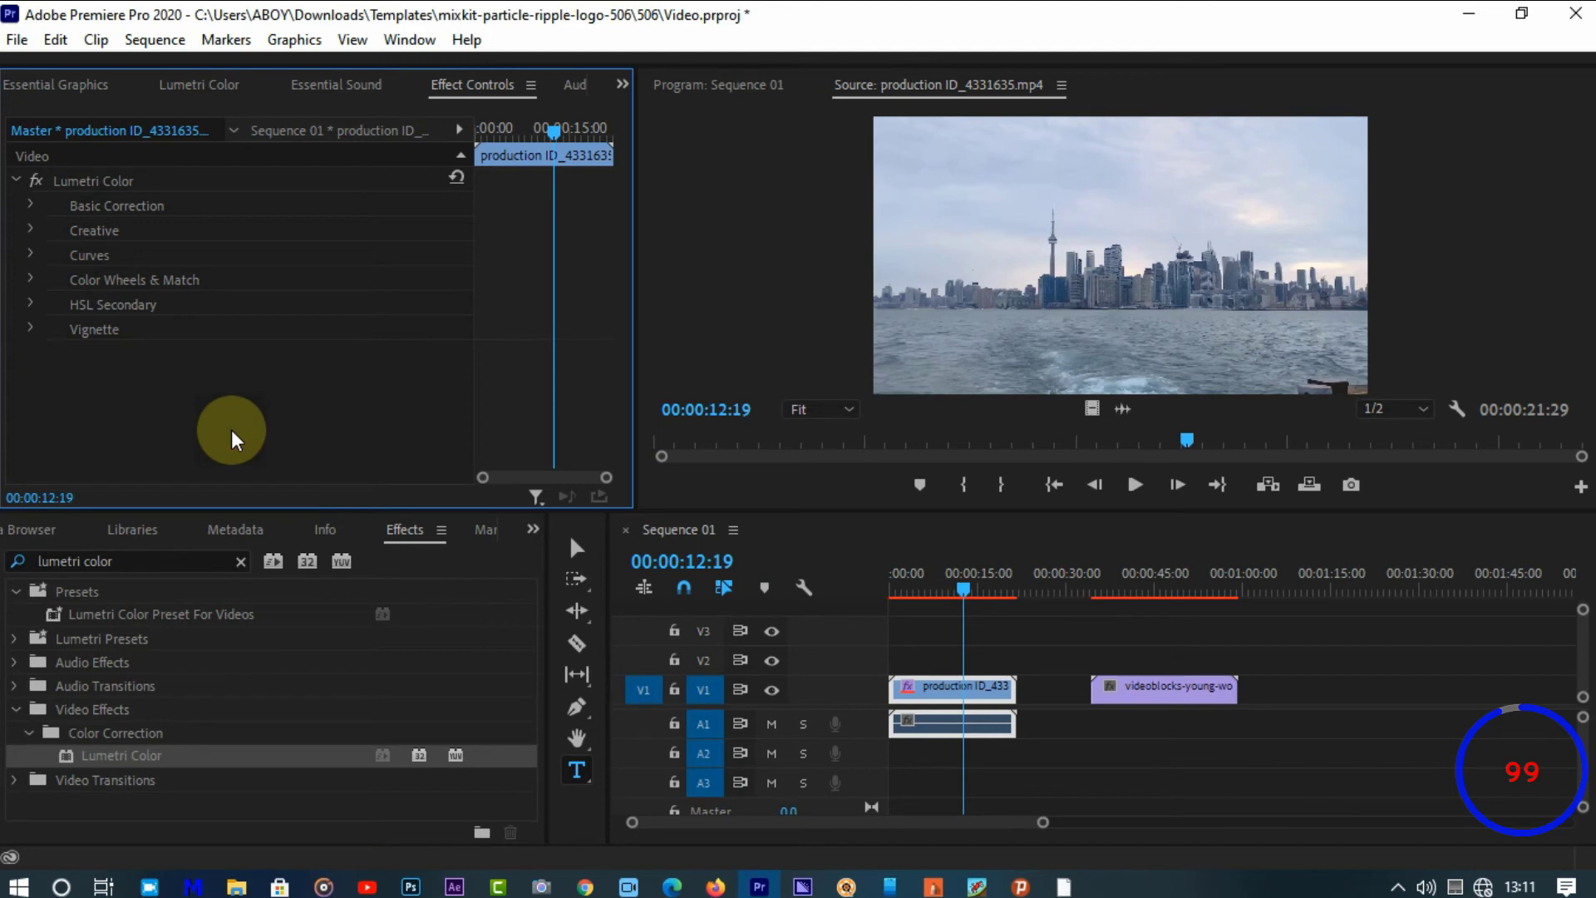
{"action": "key", "text": "ctrl+v"}
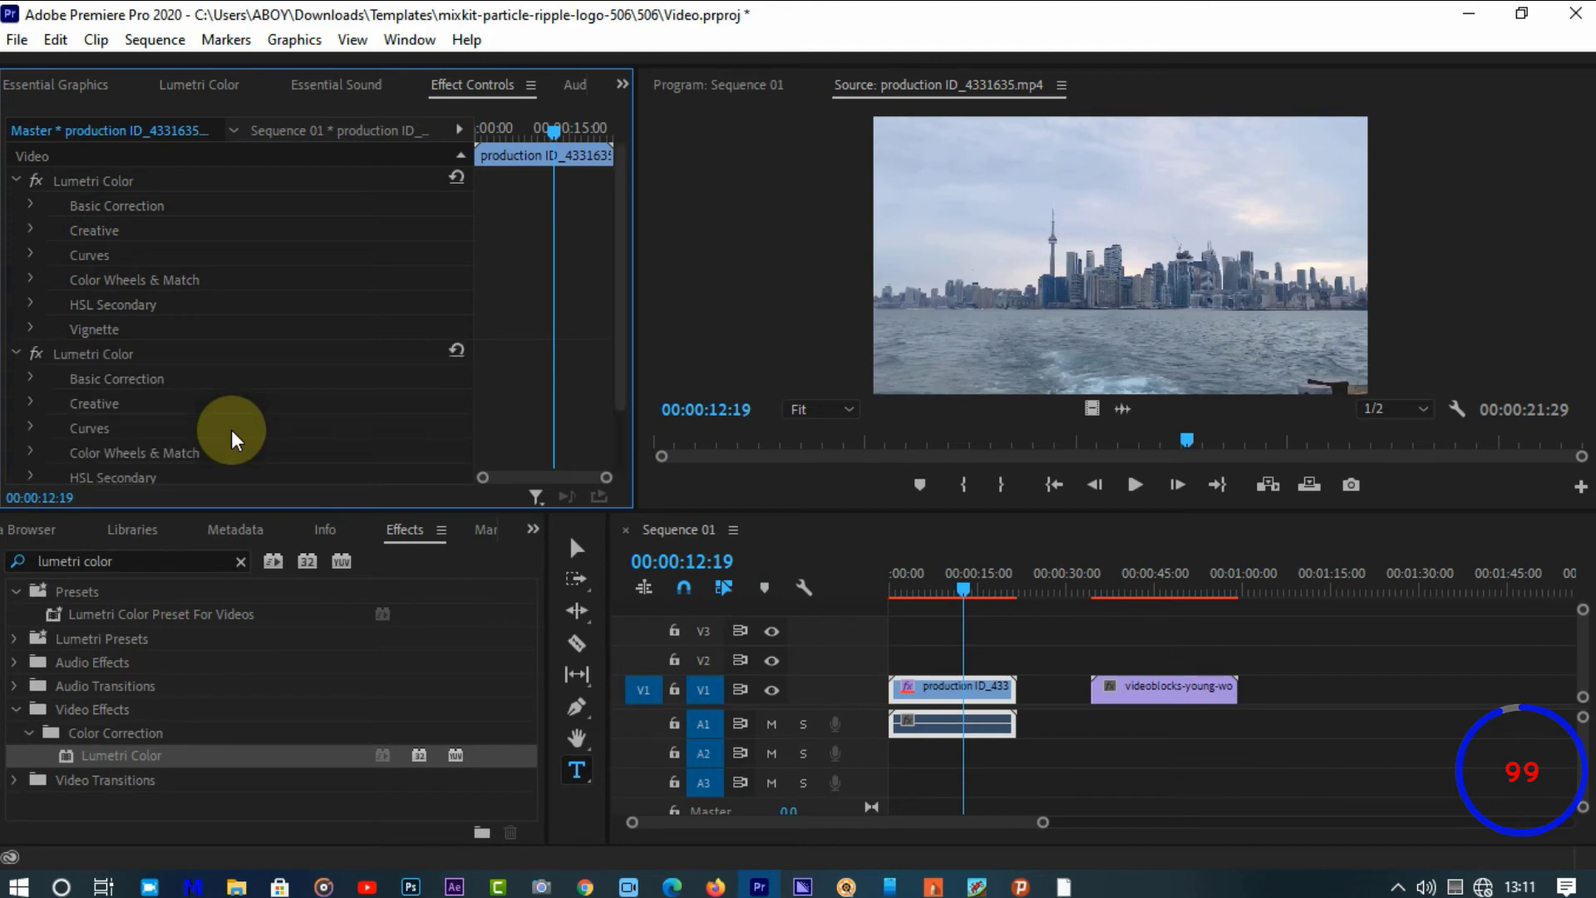
{"action": "left_click", "coordinate": [145, 181]}
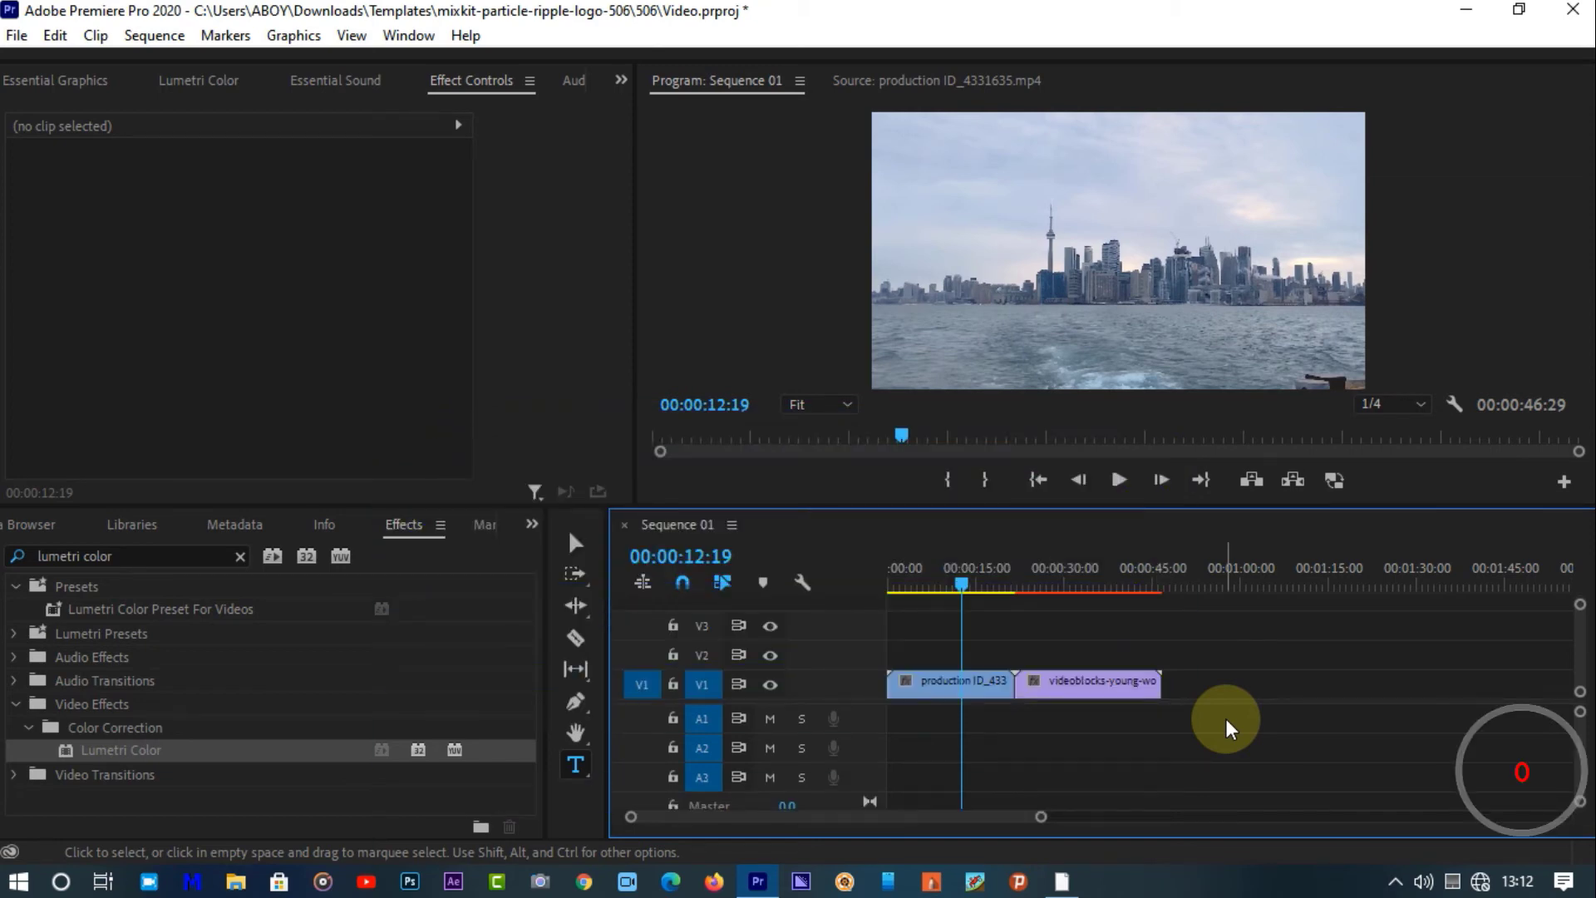
Clear the effects search and expand Video Transitions to list its transition categories
{"action": "left_click", "coordinate": [127, 553]}
{"action": "key", "text": "BackSpace"}
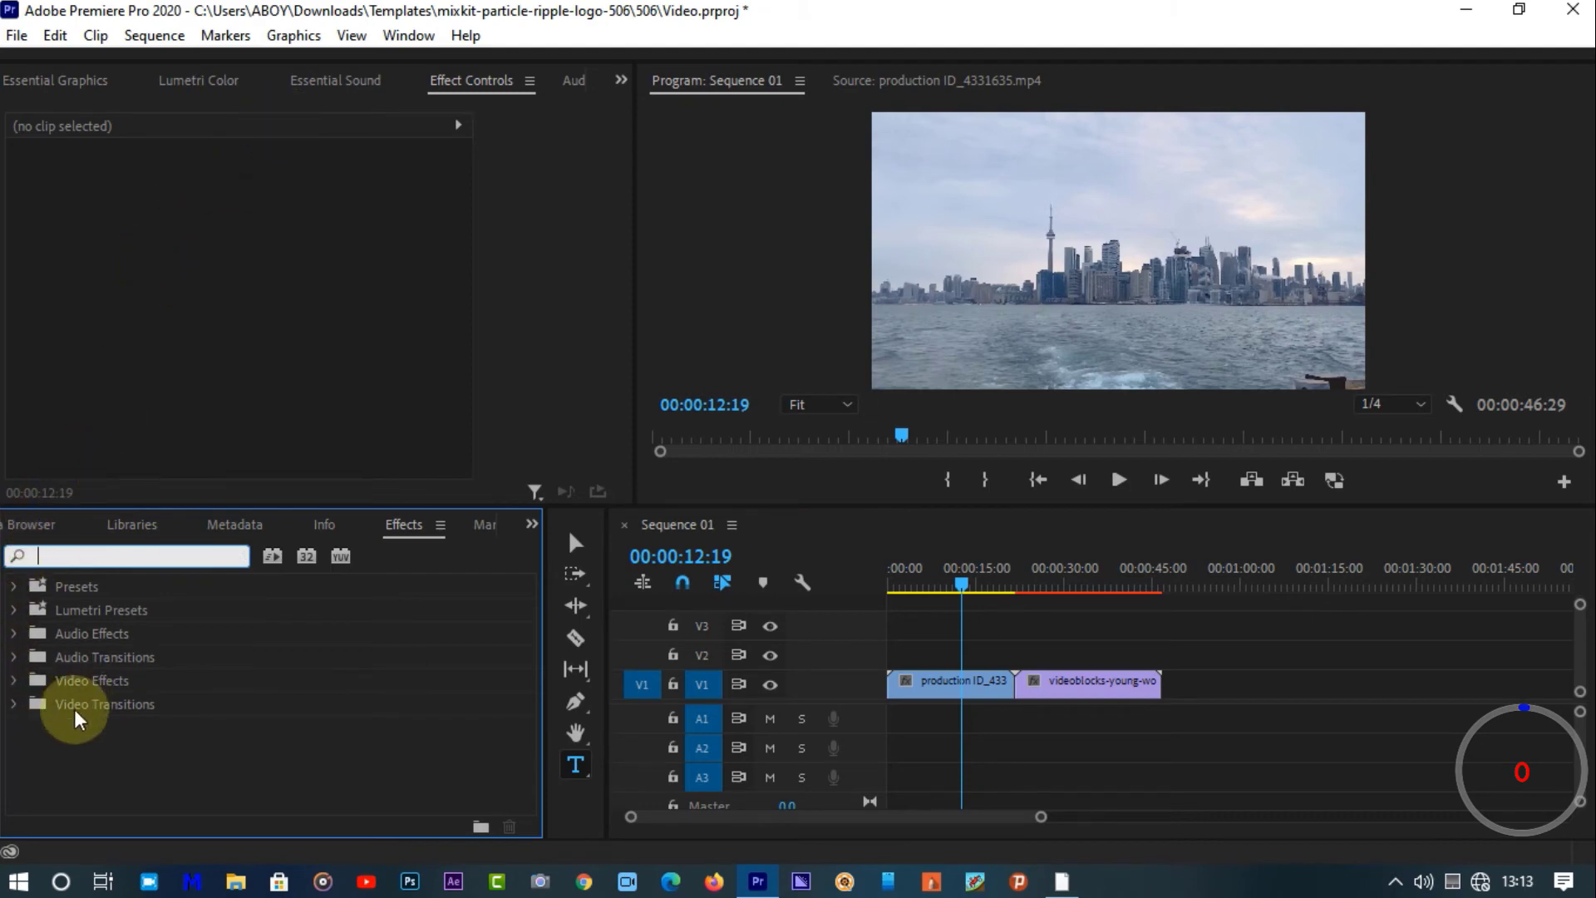
{"action": "left_click", "coordinate": [14, 704]}
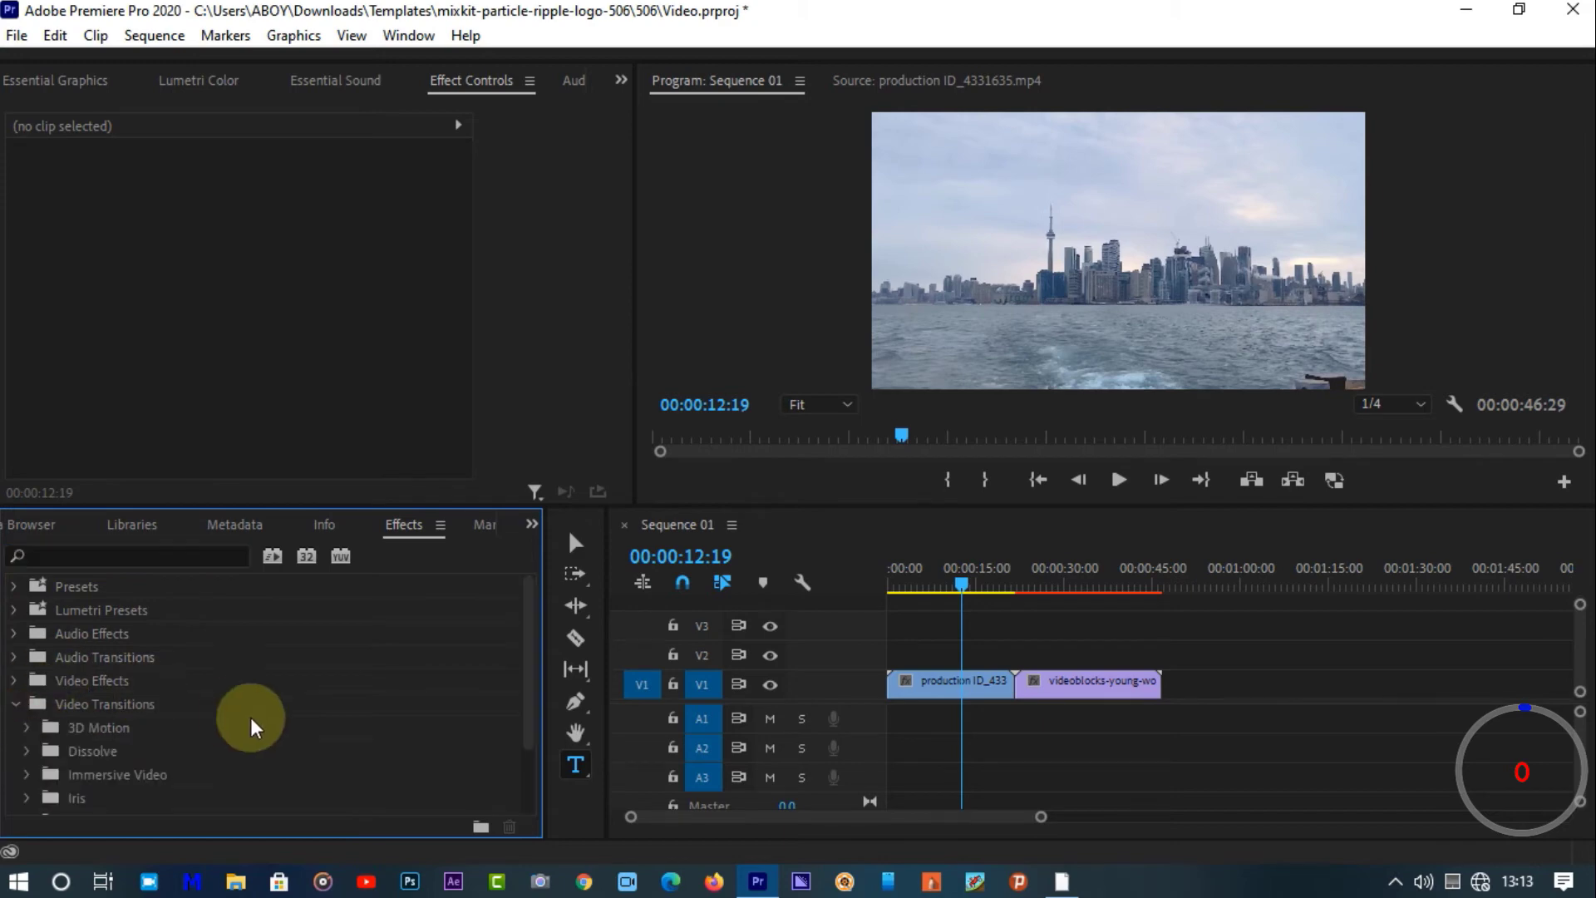
{"action": "scroll", "coordinate": [251, 716], "scroll_direction": "down", "scroll_amount": 1}
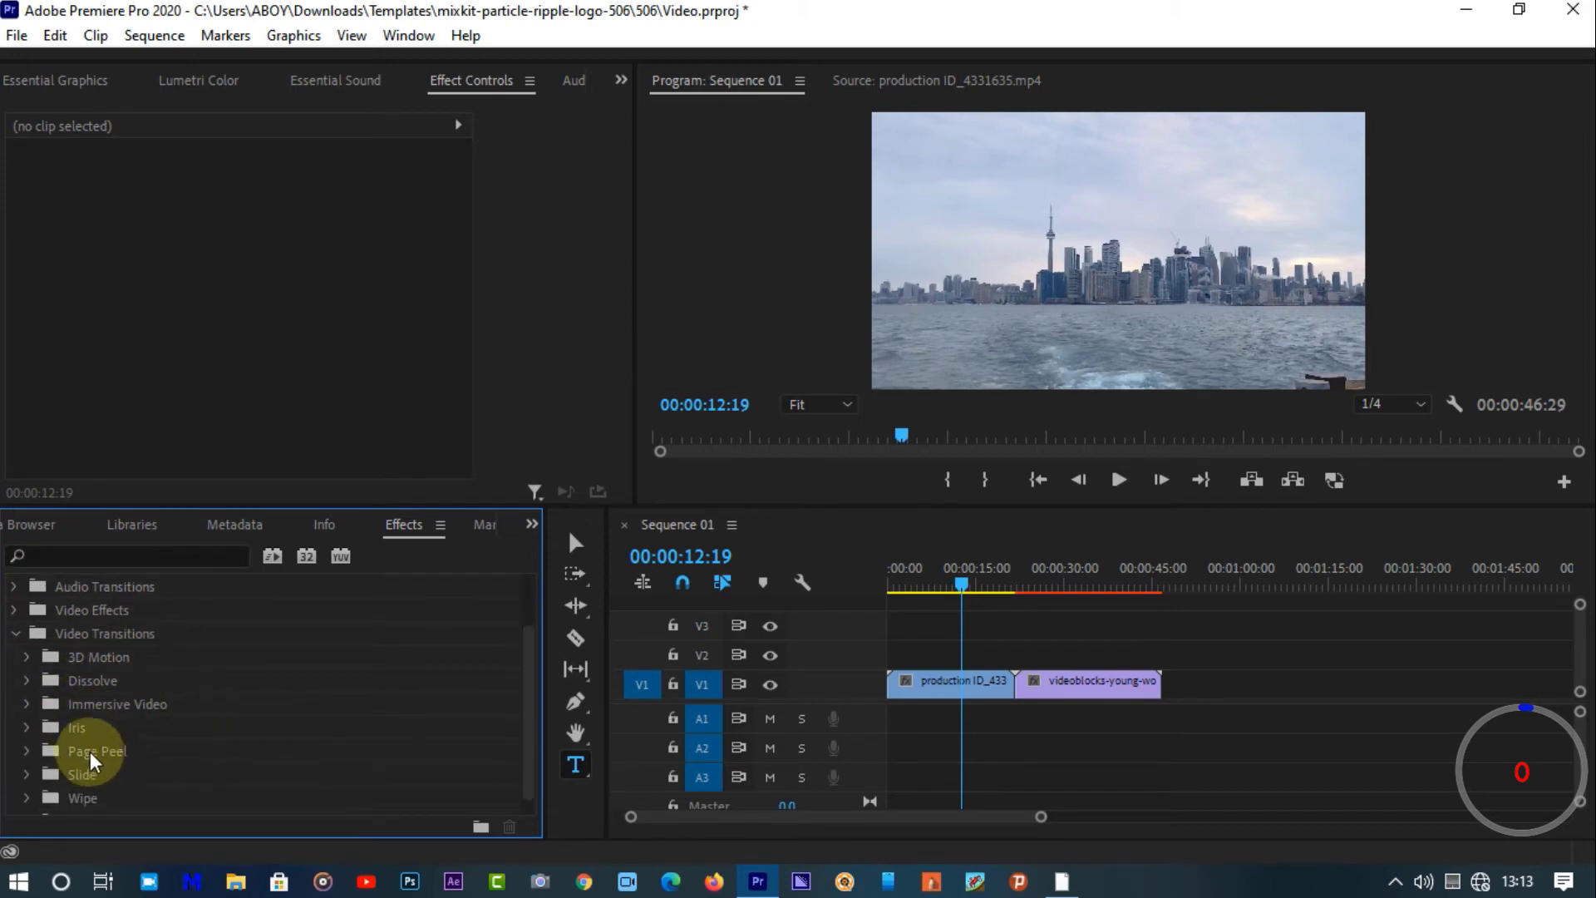
{"action": "scroll", "coordinate": [93, 746], "scroll_direction": "down", "scroll_amount": 1}
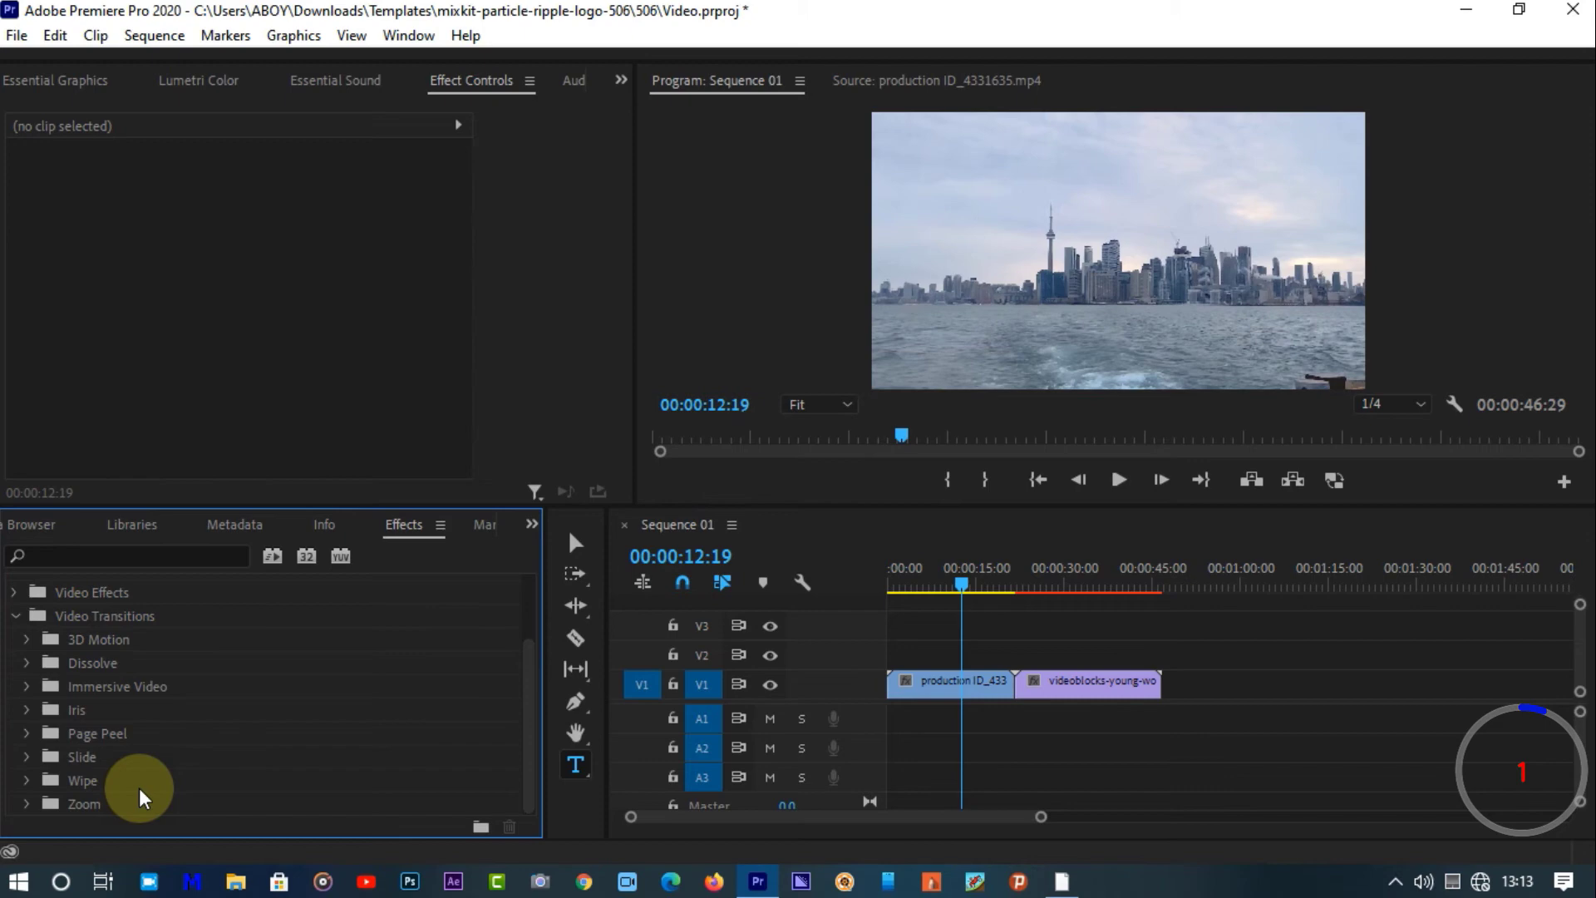
Apply the Cube Spin transition from 3D Motion at the cut between the skyline and yoga clips on V1, accepting repeated frames
{"action": "left_click", "coordinate": [27, 638]}
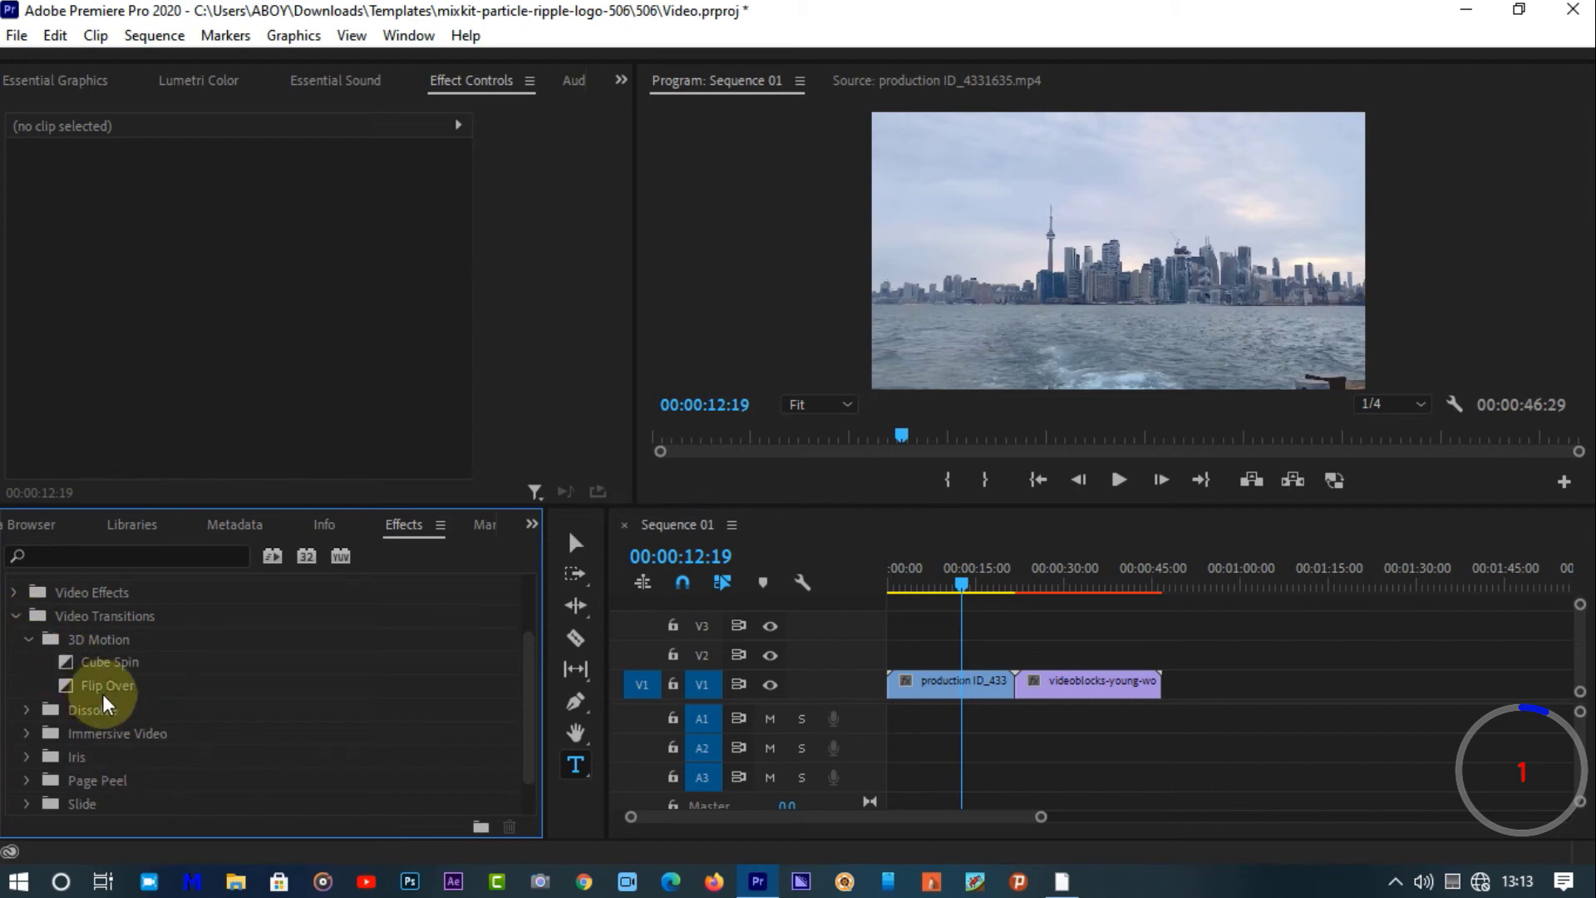
{"action": "left_click", "coordinate": [135, 663]}
{"action": "left_click_drag", "start_coordinate": [135, 664], "coordinate": [1011, 680]}
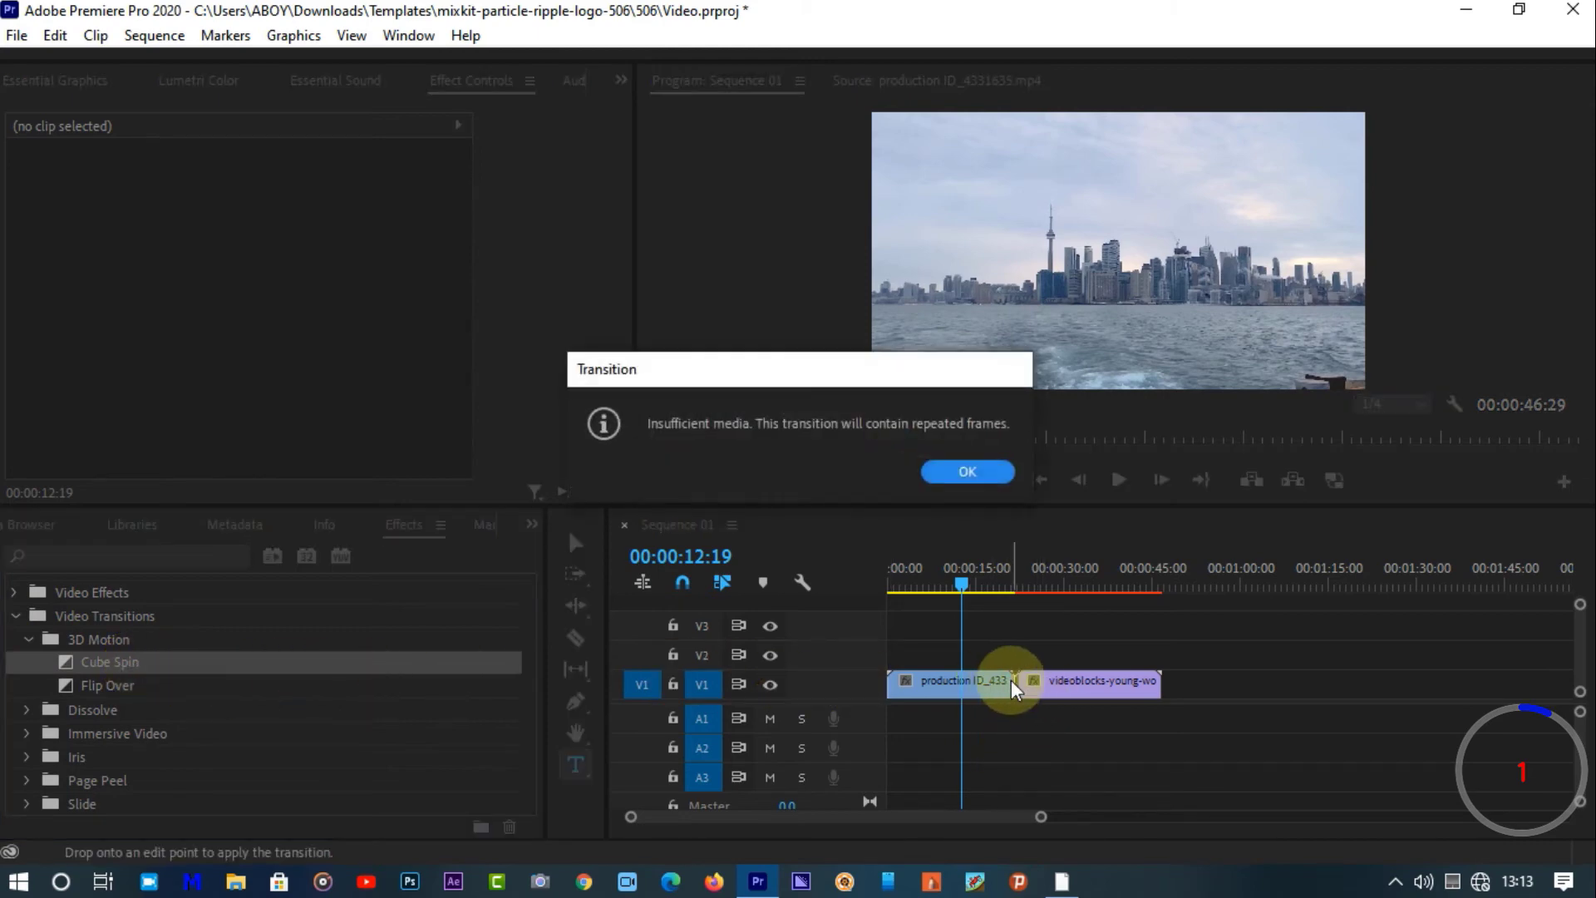
{"action": "left_click", "coordinate": [958, 471]}
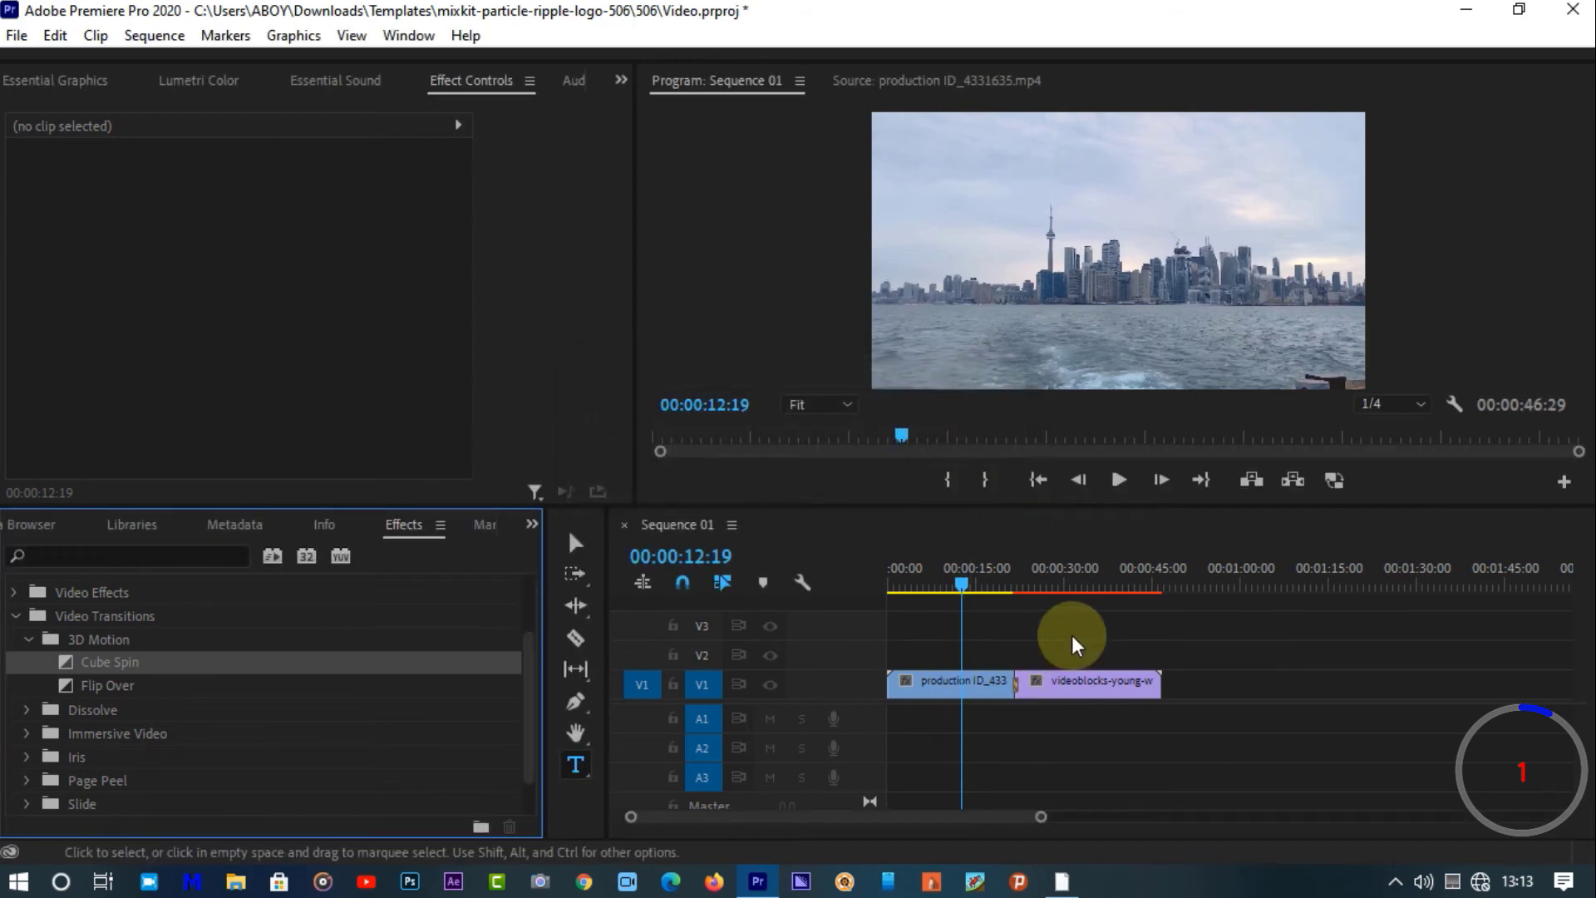
Zoom the timeline in on the cut and set the Cube Spin transition's duration to 00:00:01:14
{"action": "left_click", "coordinate": [1006, 586]}
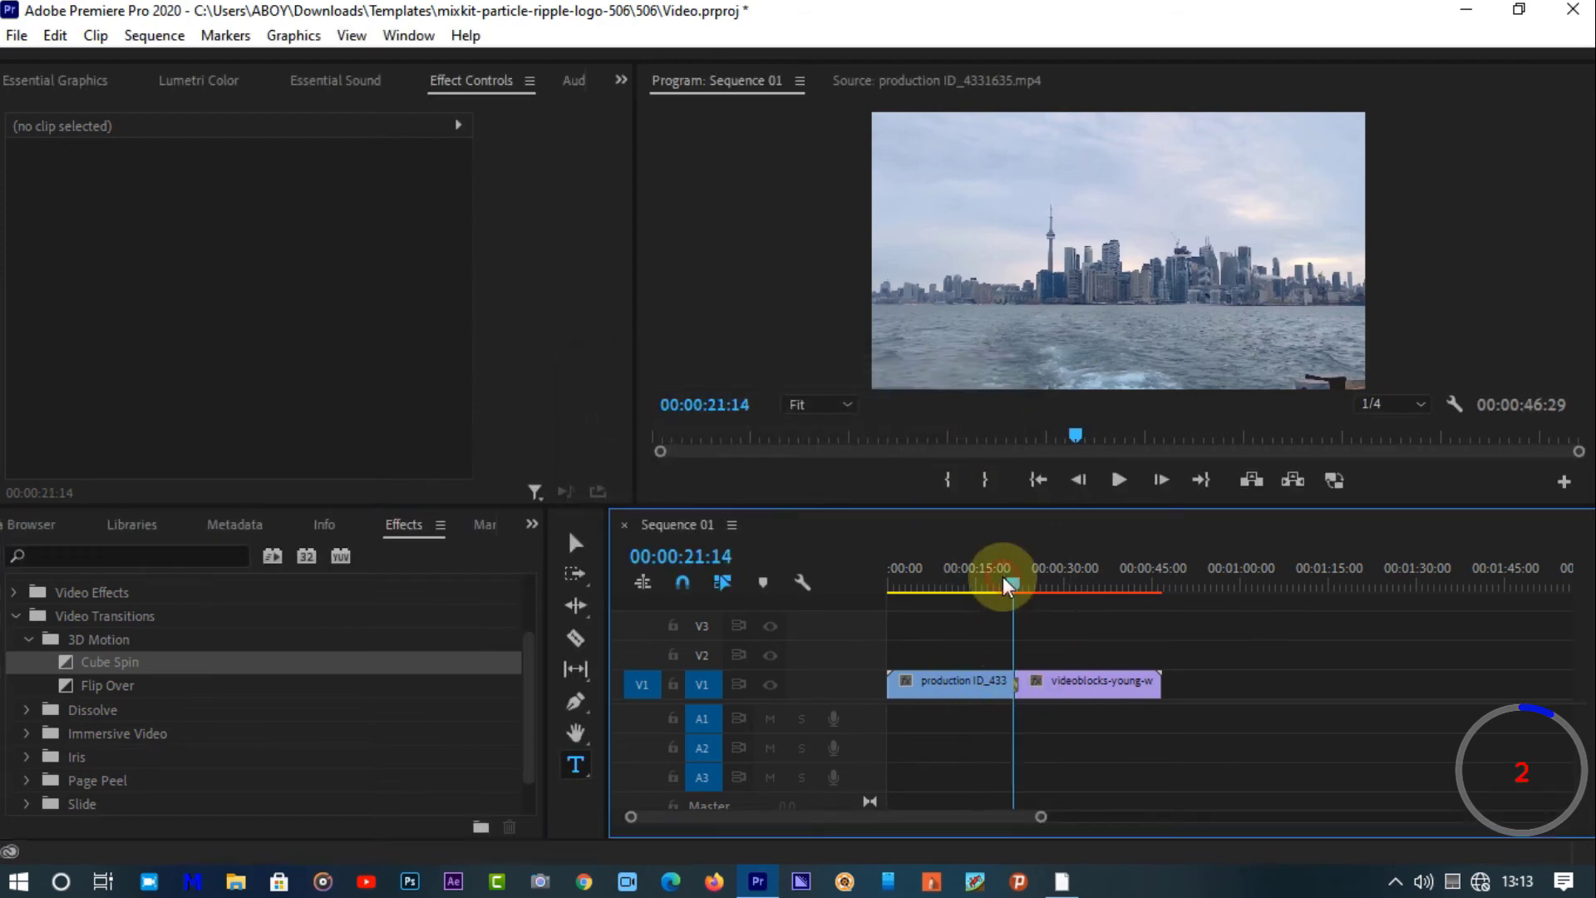
{"action": "left_click_drag", "start_coordinate": [1038, 817], "coordinate": [905, 885]}
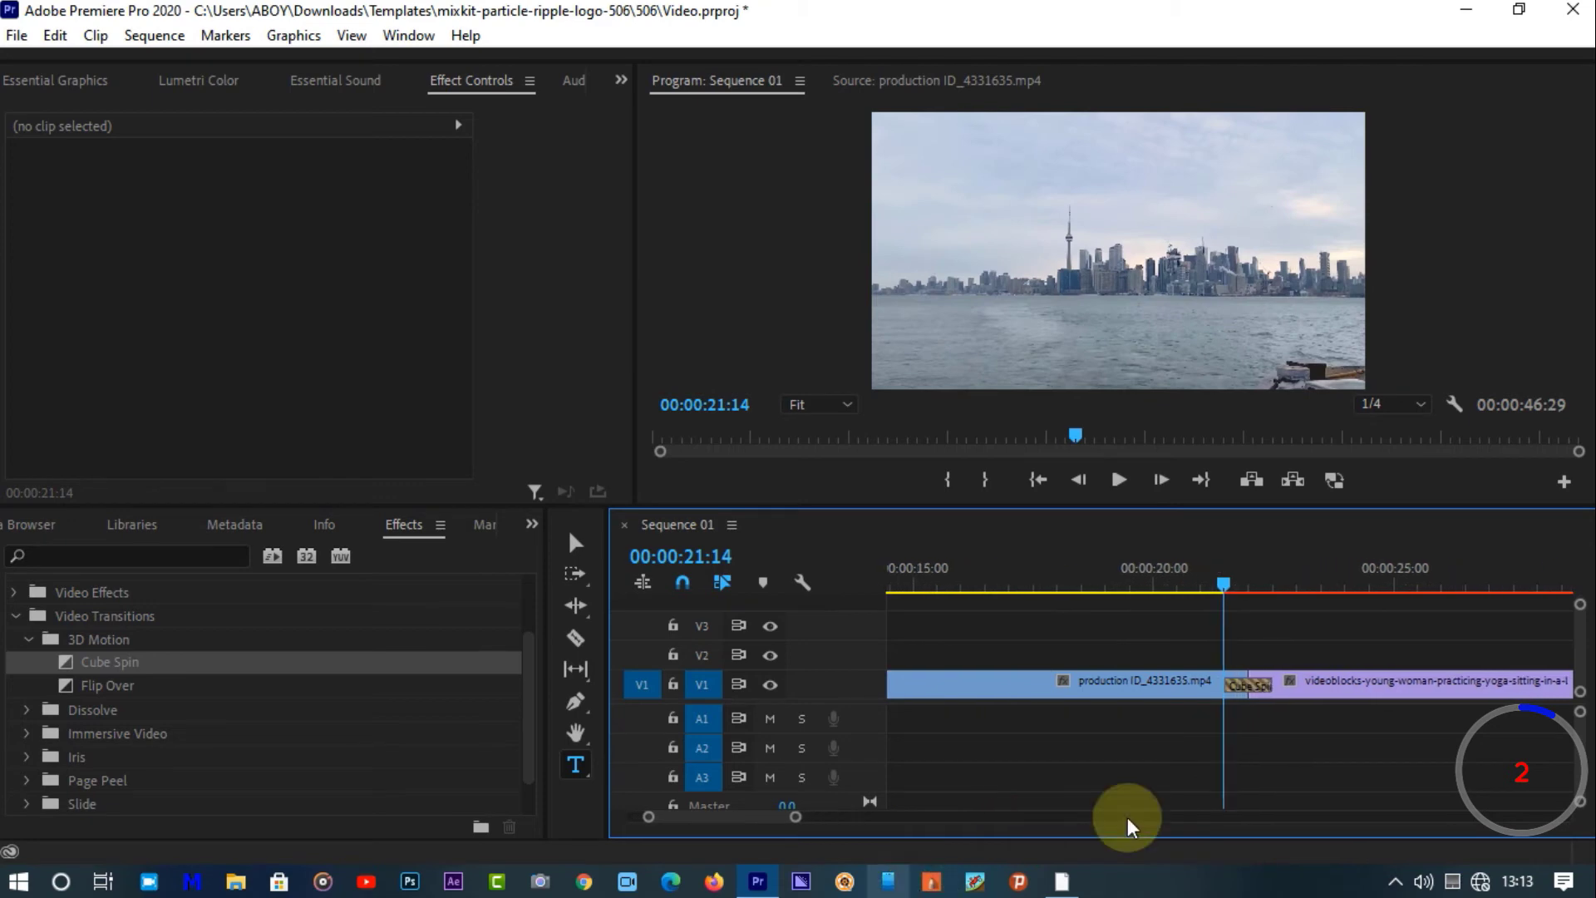
{"action": "left_click", "coordinate": [1239, 687]}
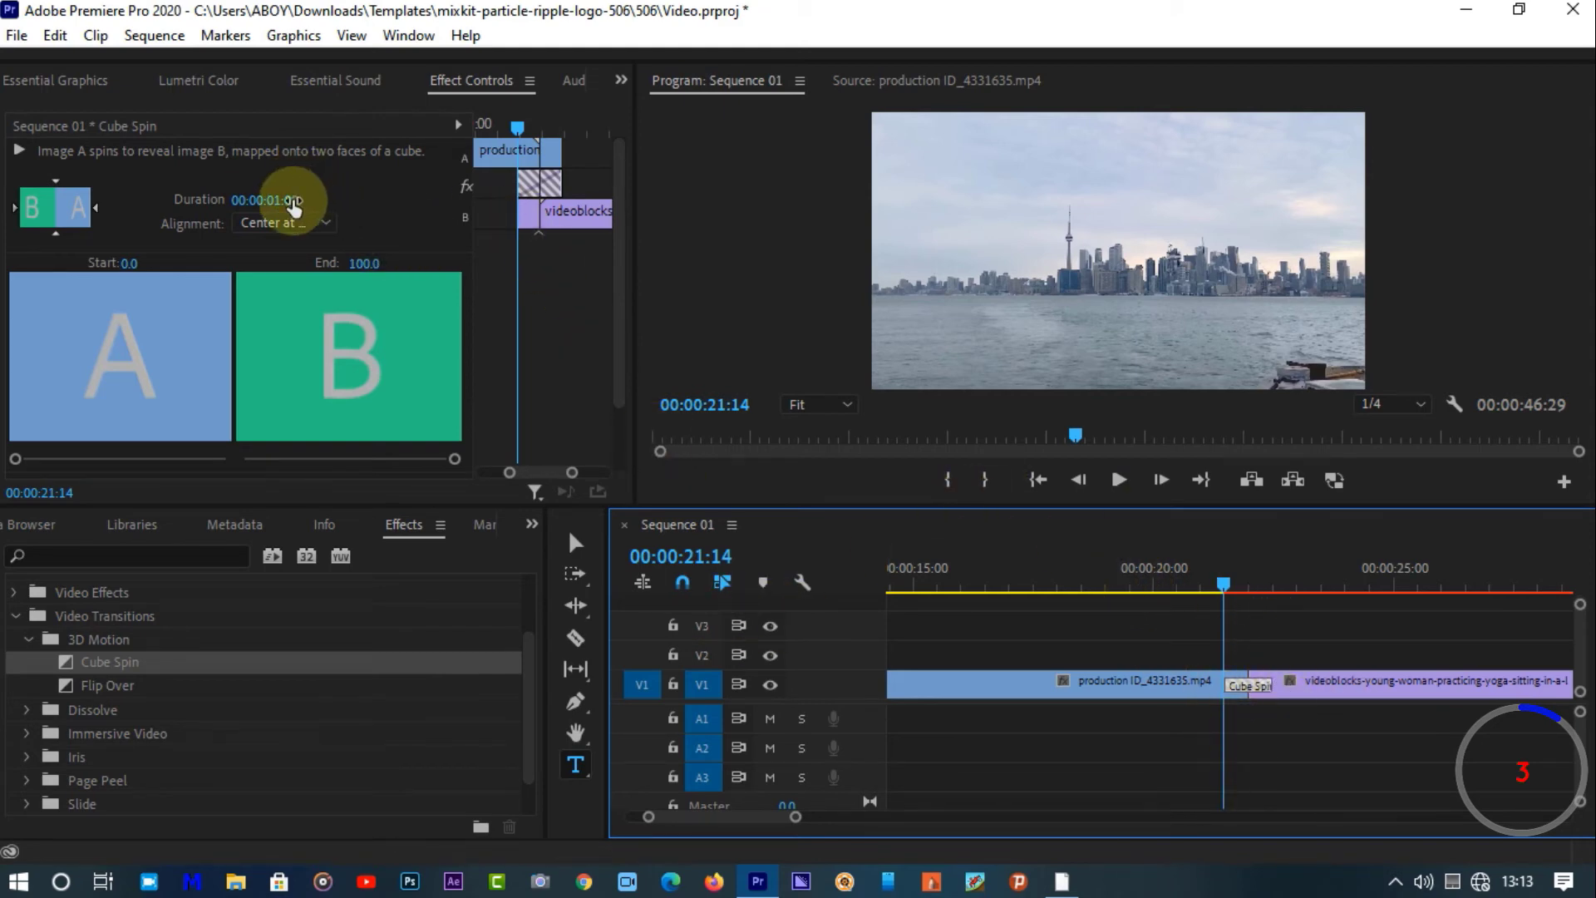
{"action": "mouse_move", "coordinate": [286, 201]}
{"action": "left_mouse_down"}
{"action": "mouse_move", "coordinate": [308, 200]}
{"action": "mouse_move", "coordinate": [287, 202]}
{"action": "left_mouse_up"}
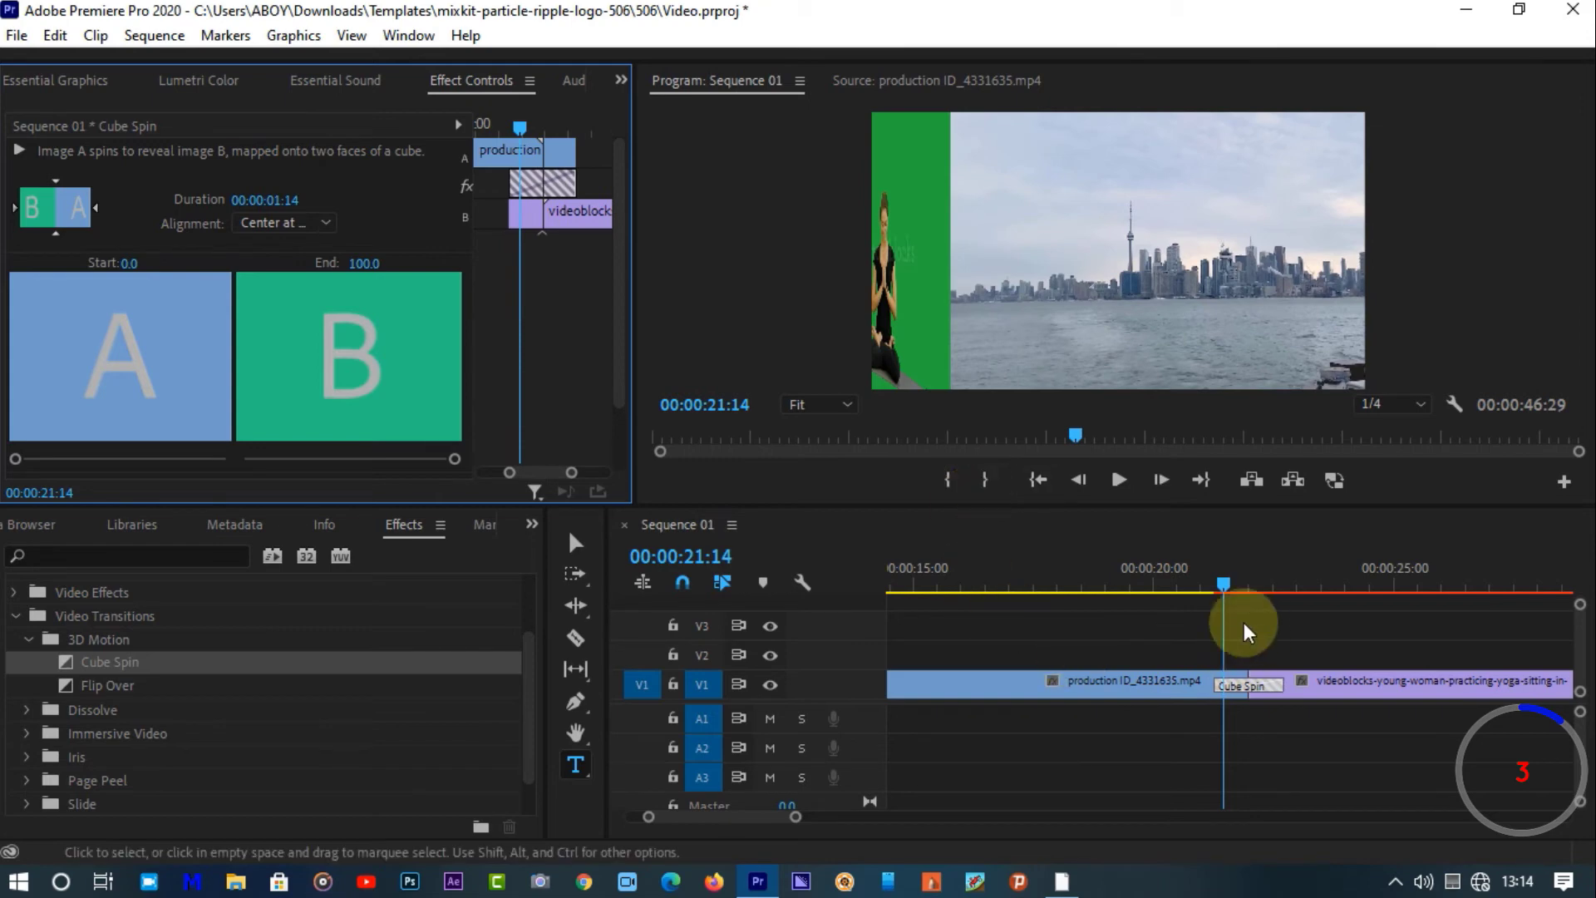
Play the sequence across the cut to preview the lengthened Cube Spin transition
{"action": "left_click", "coordinate": [1209, 579]}
{"action": "left_click", "coordinate": [1119, 482]}
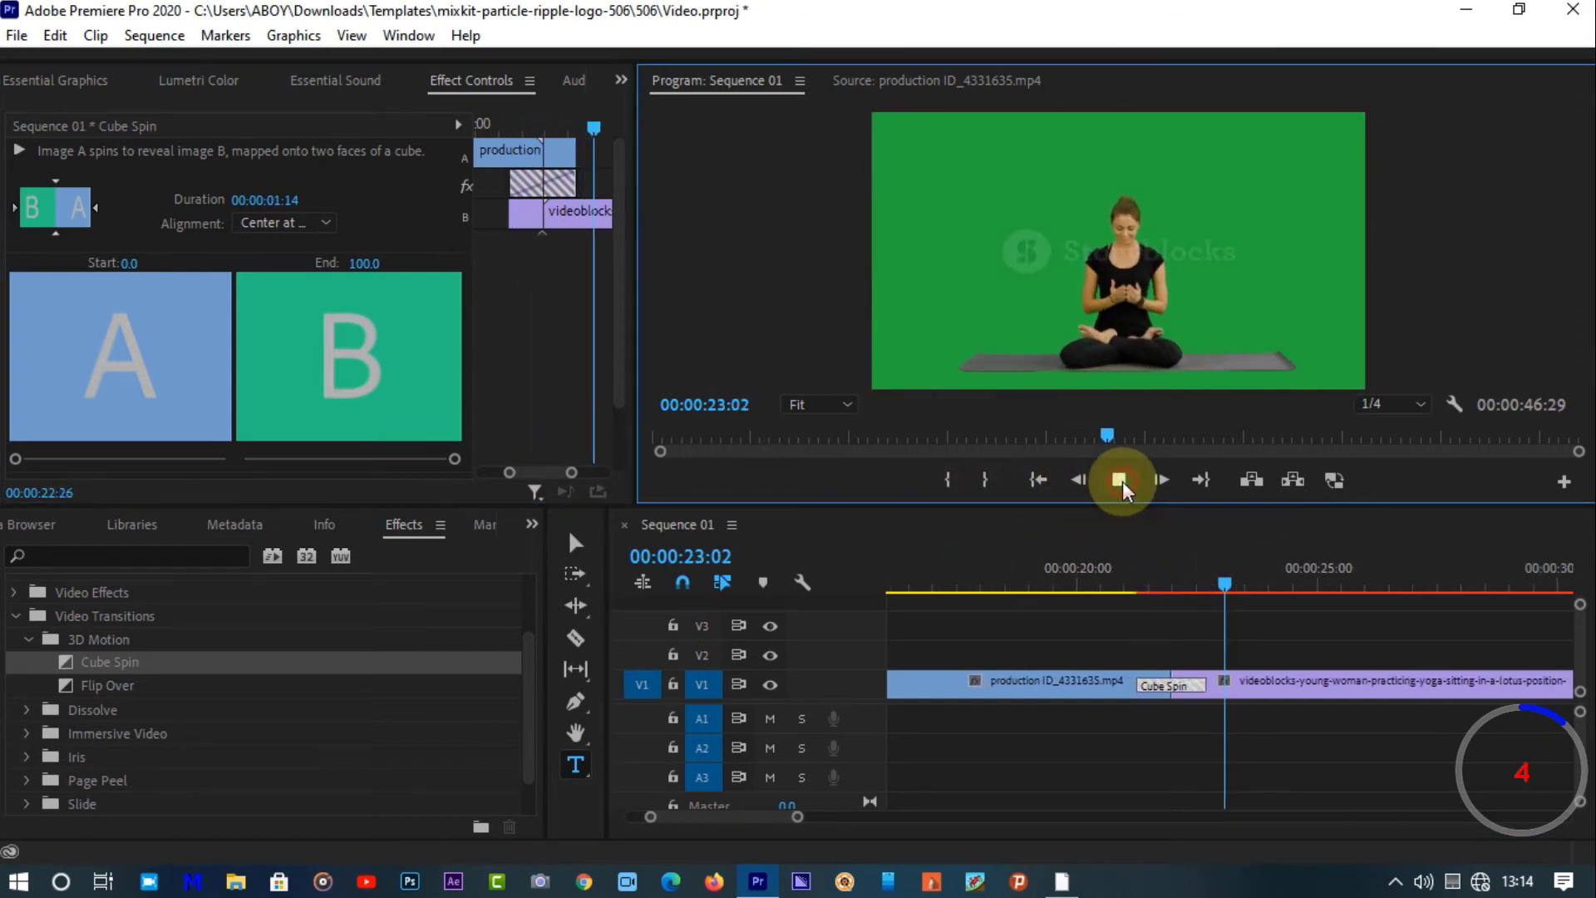
{"action": "left_click", "coordinate": [1119, 480]}
Shift the Cube Spin transition slightly later relative to the cut and play it back from just before its start
{"action": "left_click", "coordinate": [1127, 587]}
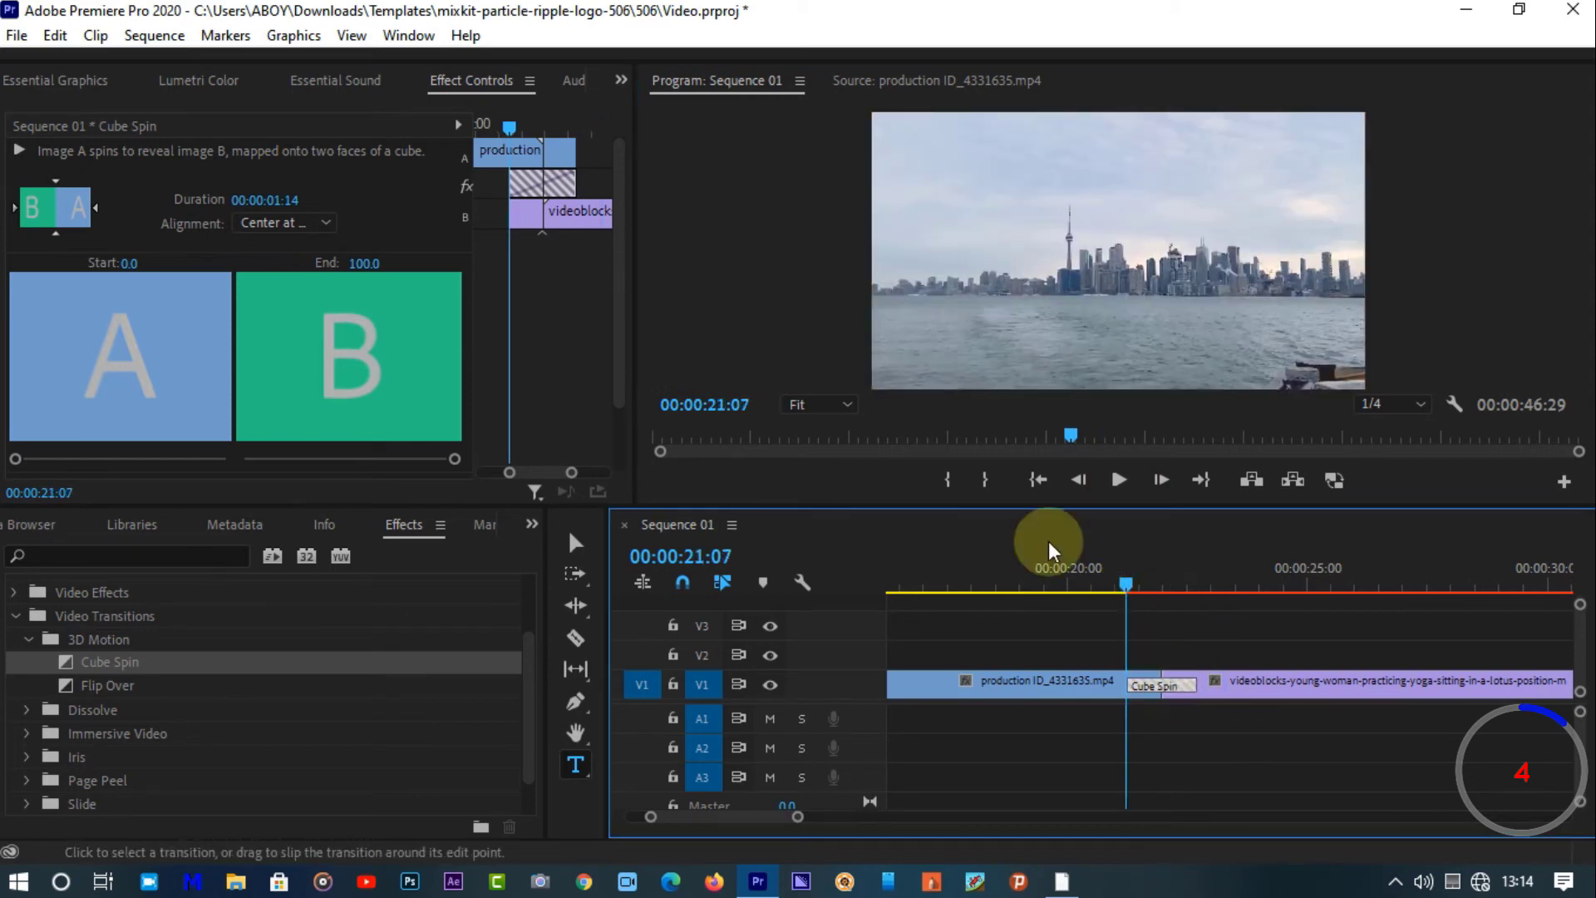
{"action": "left_click_drag", "start_coordinate": [512, 183], "coordinate": [527, 185]}
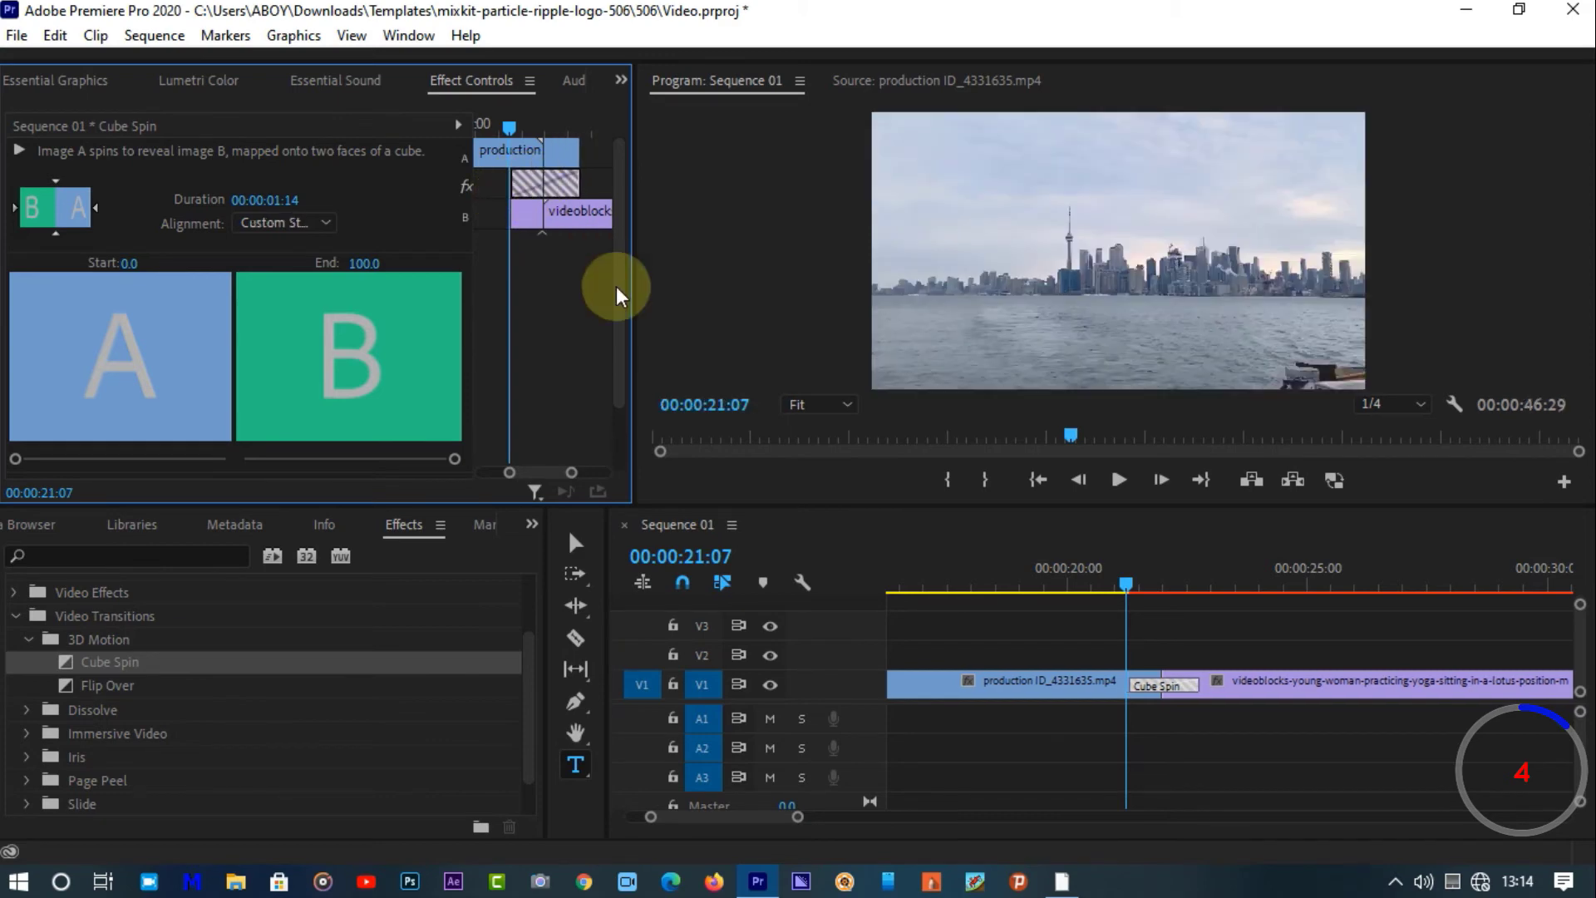
{"action": "left_click", "coordinate": [1119, 479]}
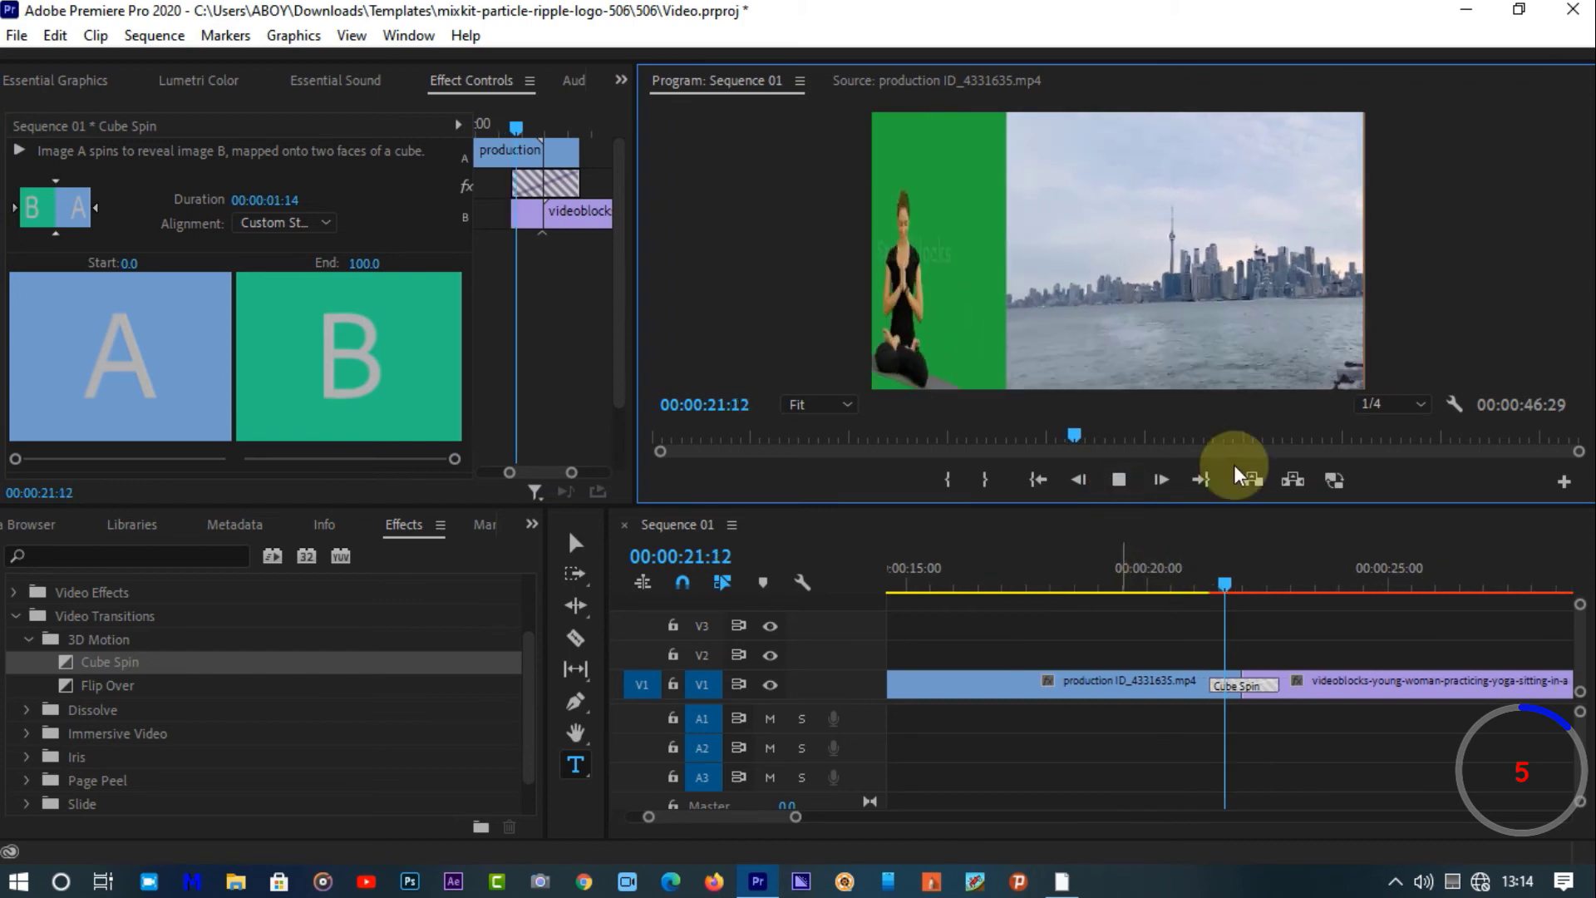
{"action": "left_click", "coordinate": [1123, 474]}
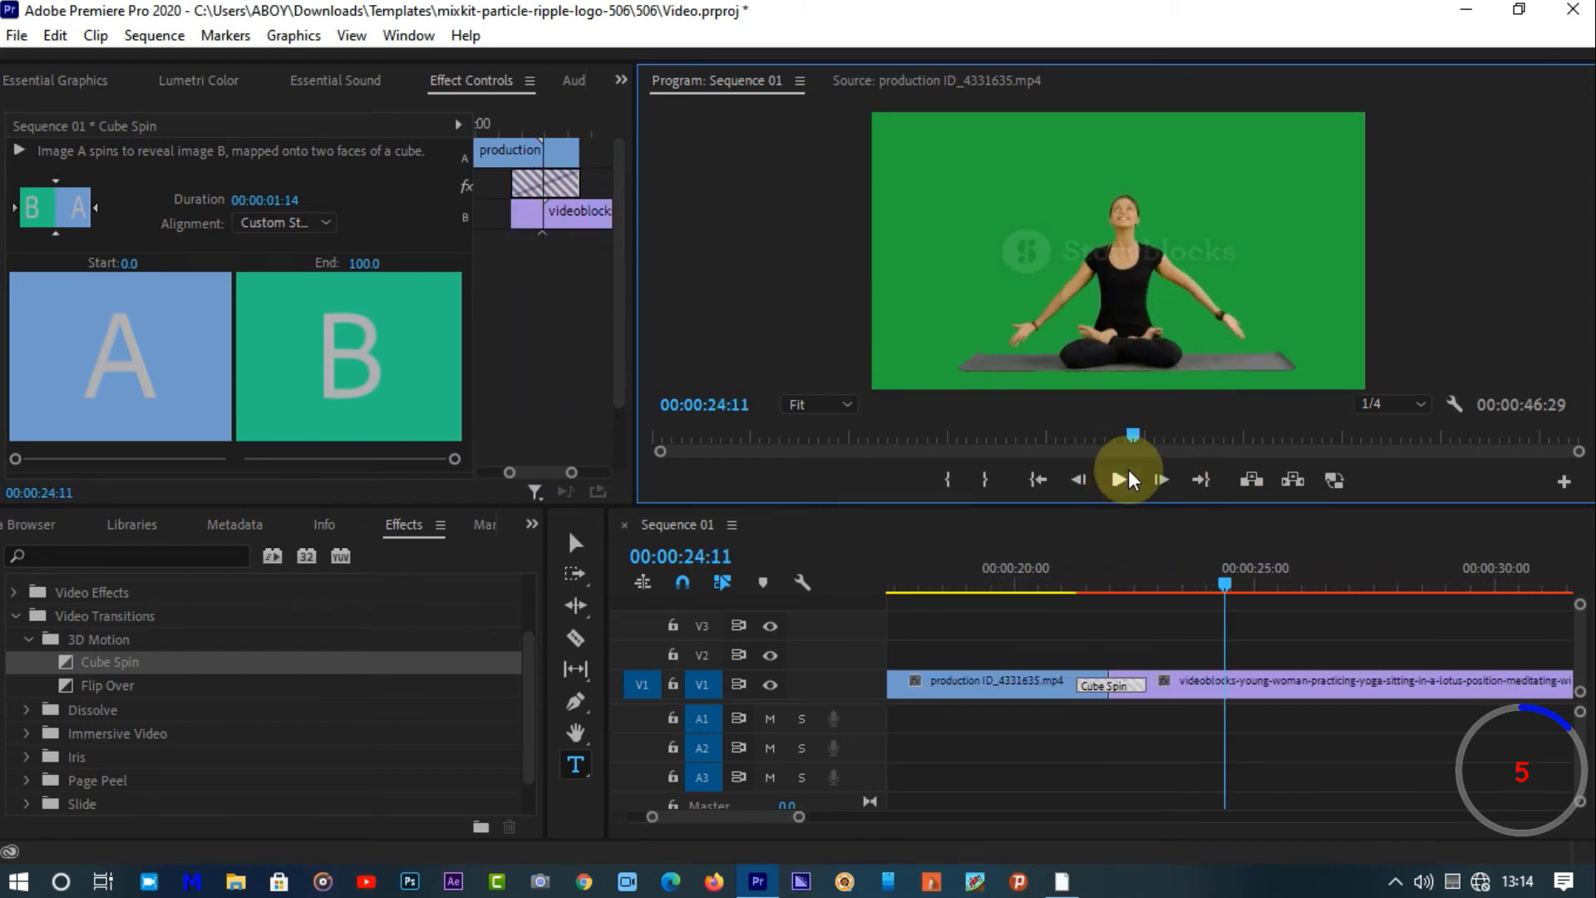
Delete the Cube Spin transition and apply Flip Over at the same cut, accepting repeated frames
{"action": "left_click", "coordinate": [1118, 685]}
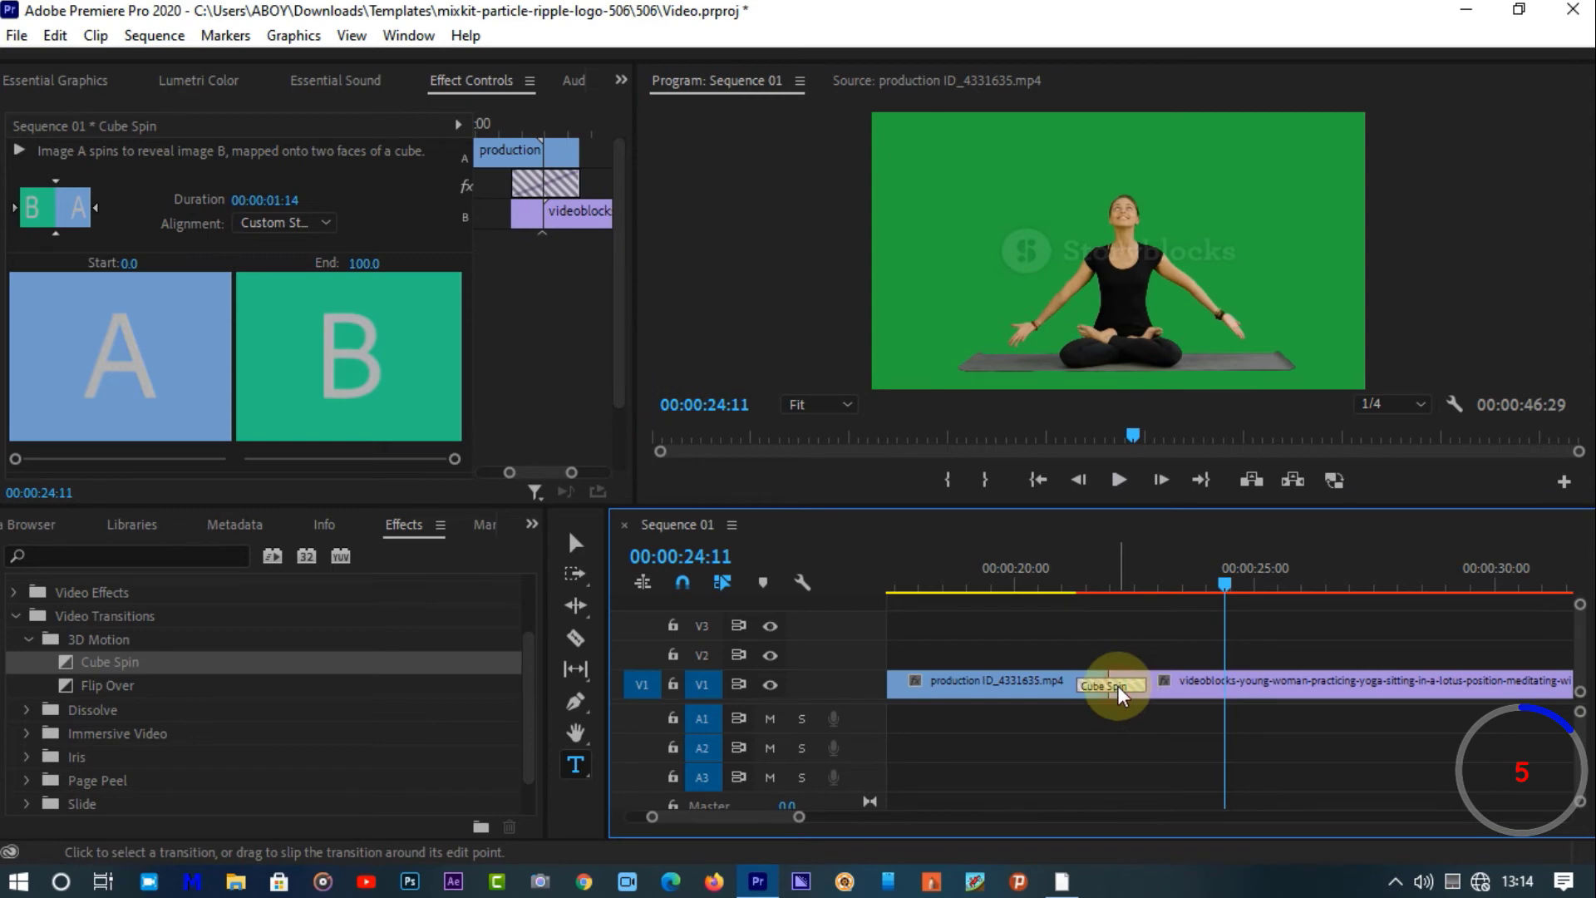
{"action": "key", "text": "Delete"}
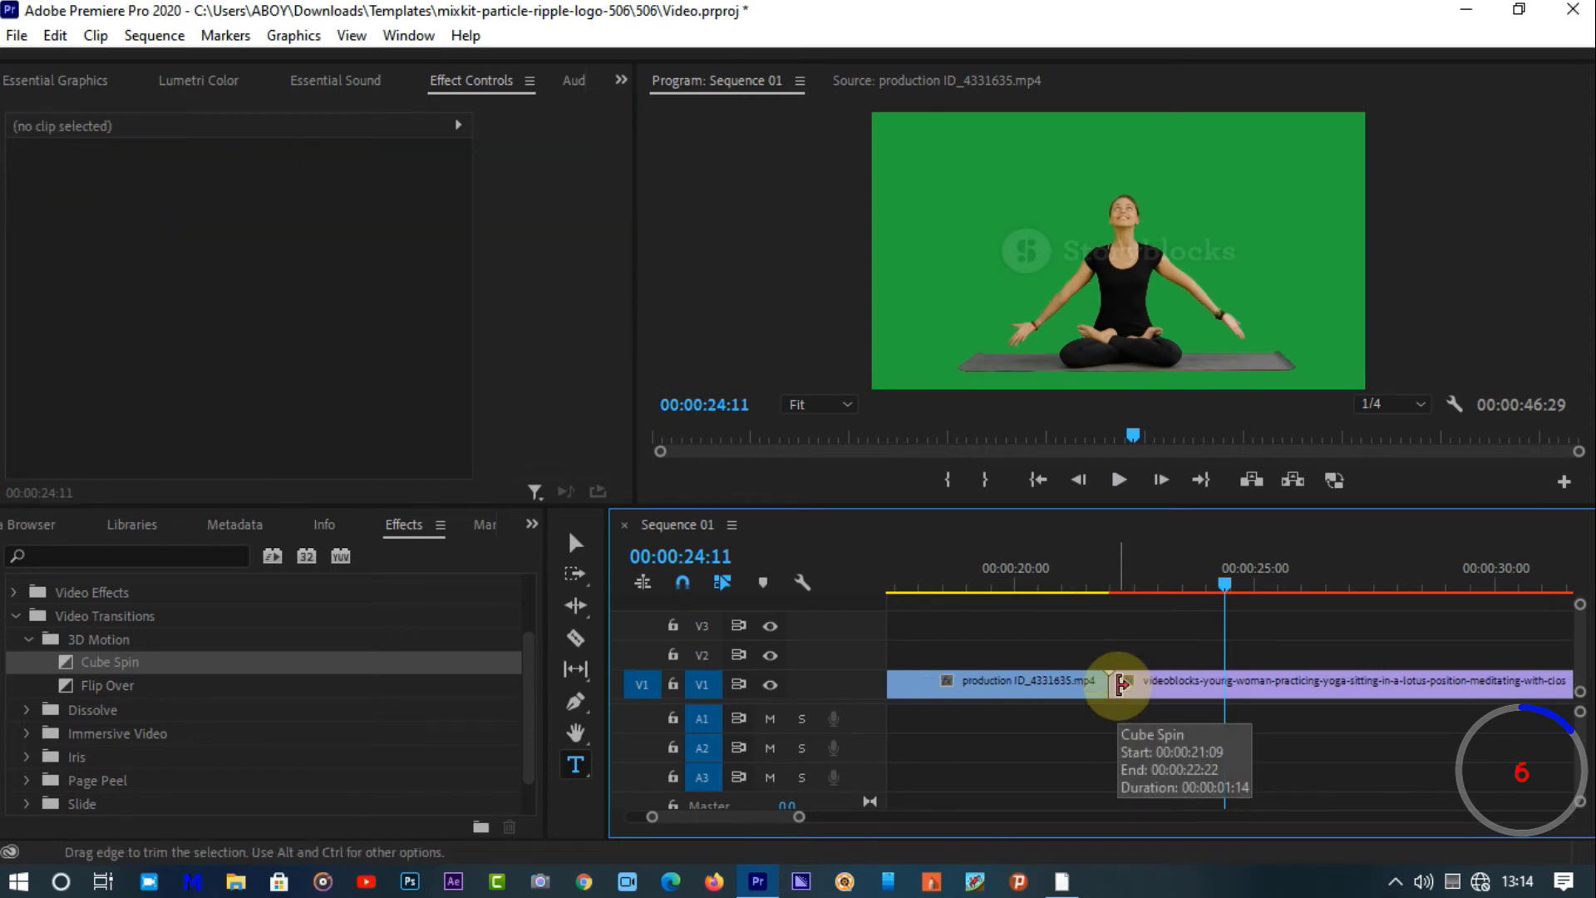
{"action": "left_click_drag", "start_coordinate": [171, 692], "coordinate": [1114, 686]}
{"action": "left_click", "coordinate": [962, 464]}
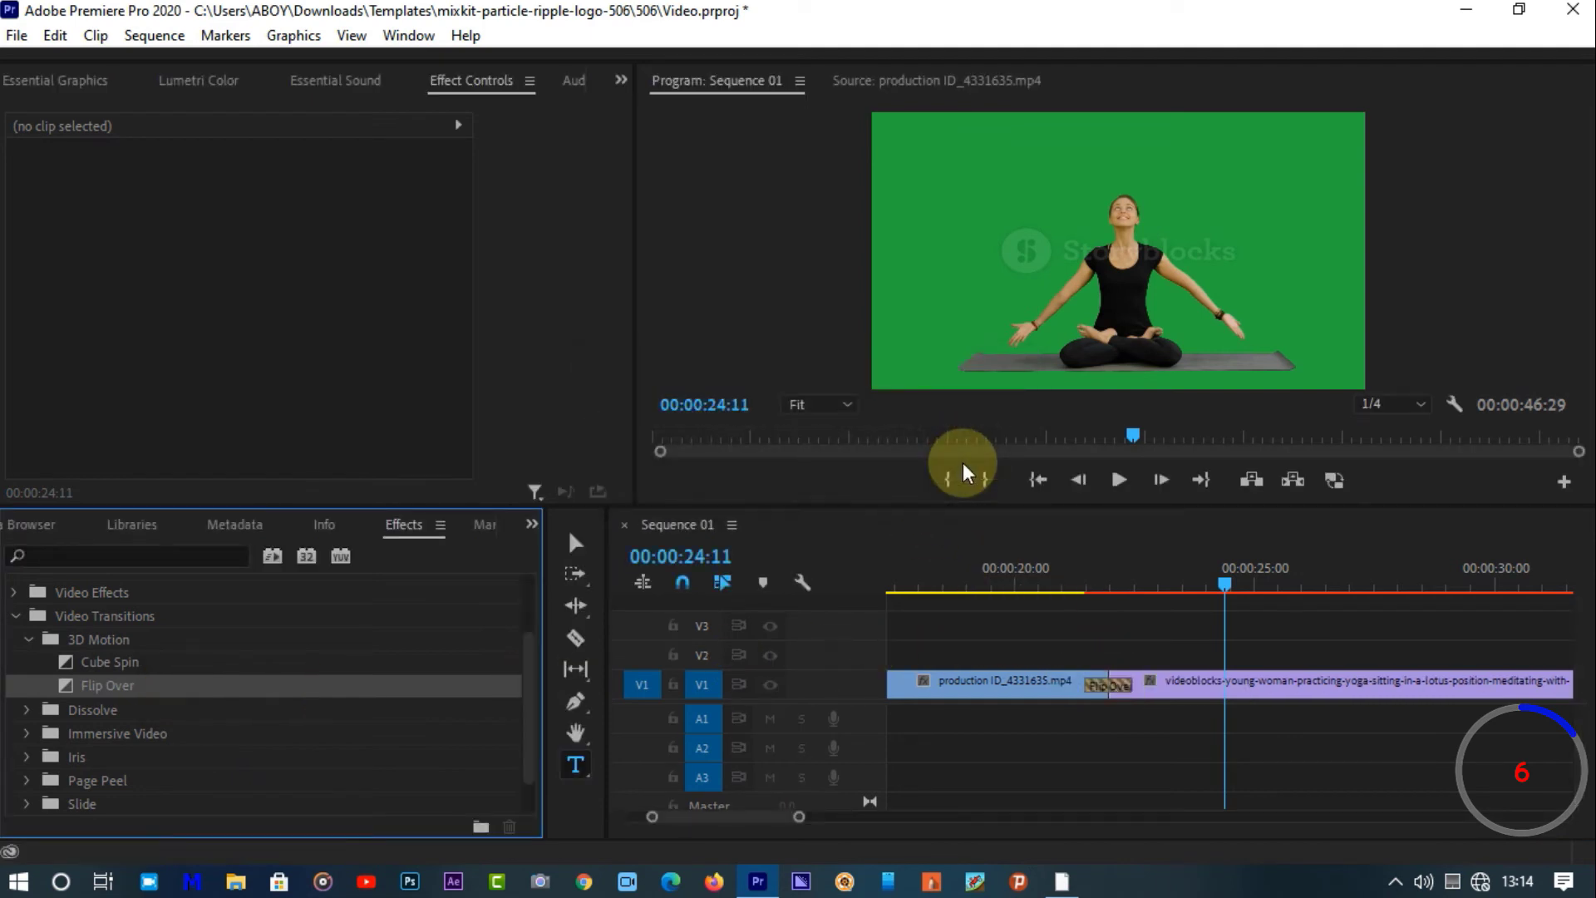
Play the sequence from just before the cut, repeating as needed, to preview the Flip Over transition
{"action": "left_click", "coordinate": [1070, 572]}
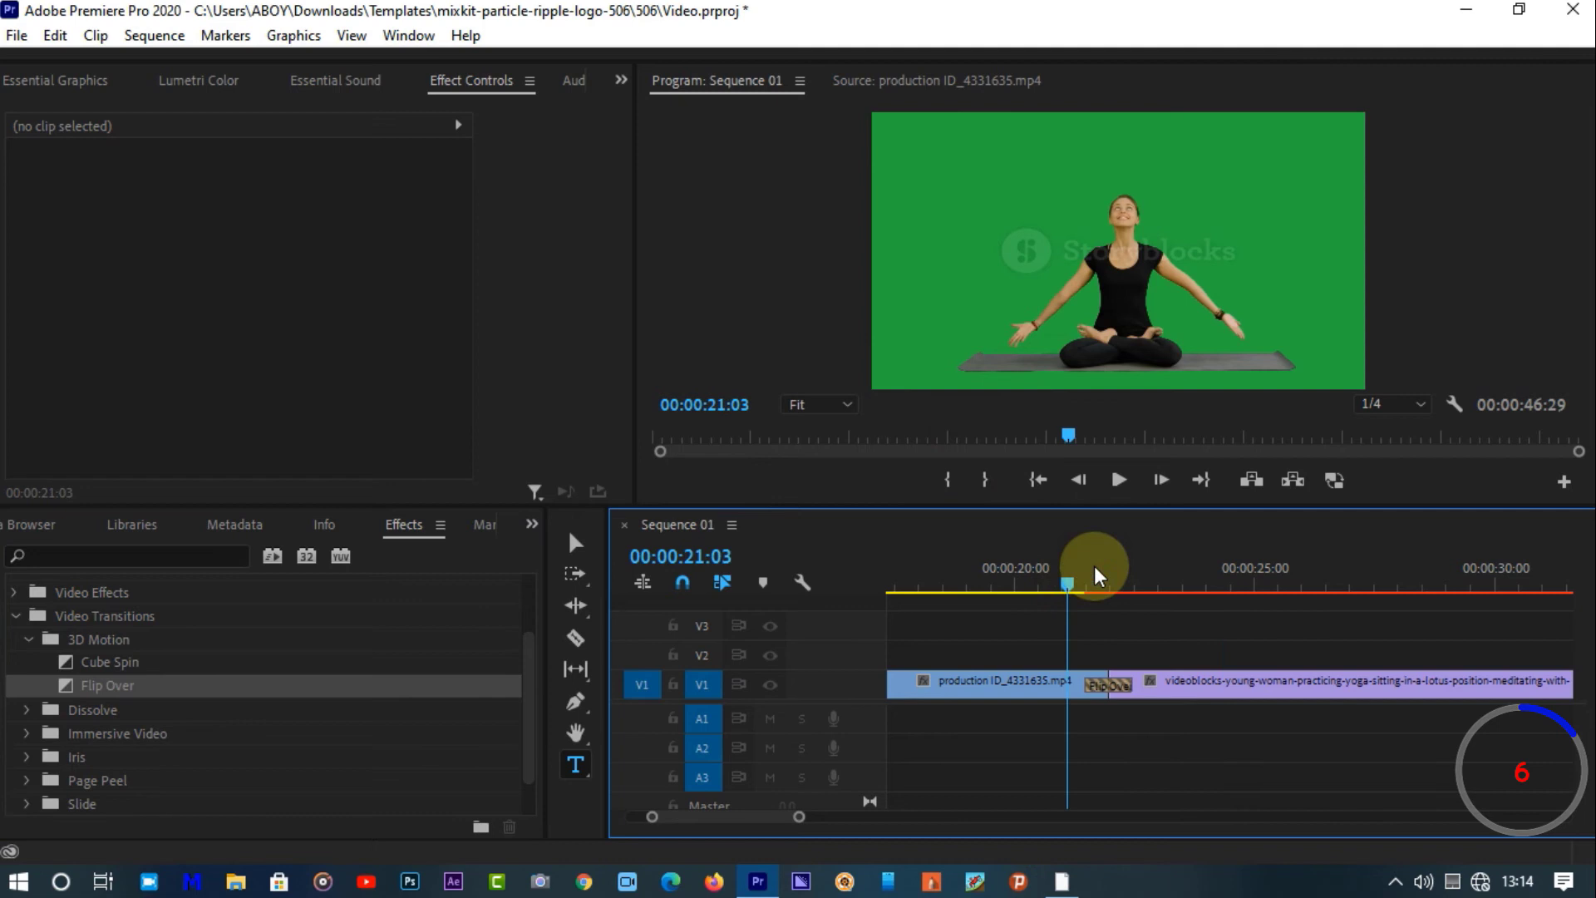
{"action": "left_click", "coordinate": [1114, 491]}
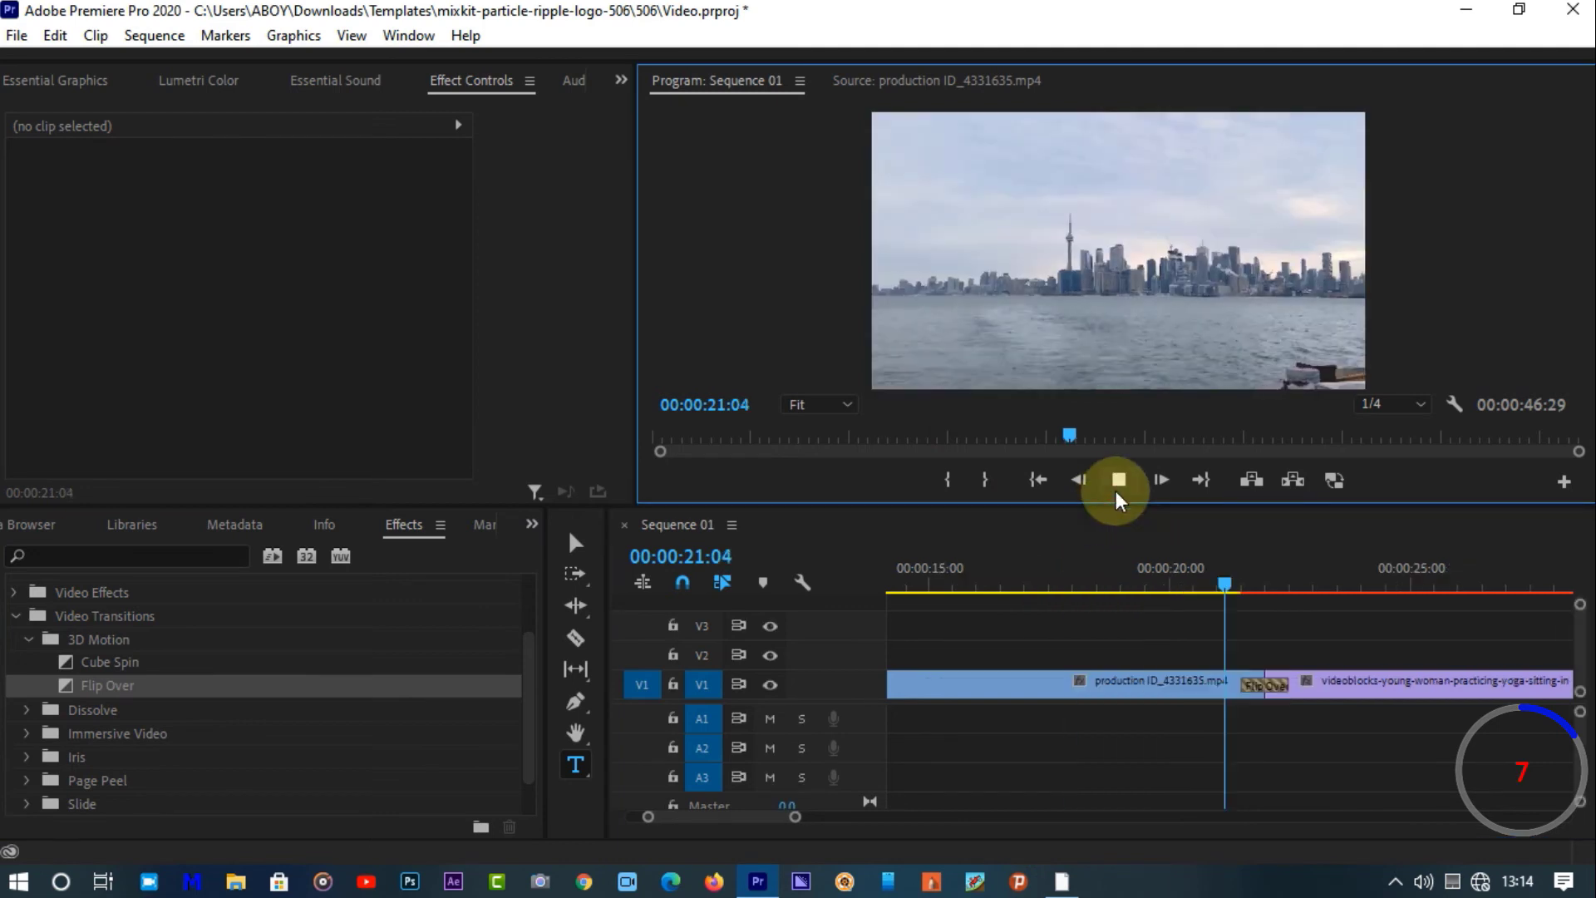
{"action": "left_click", "coordinate": [1145, 596]}
{"action": "left_click", "coordinate": [1150, 580]}
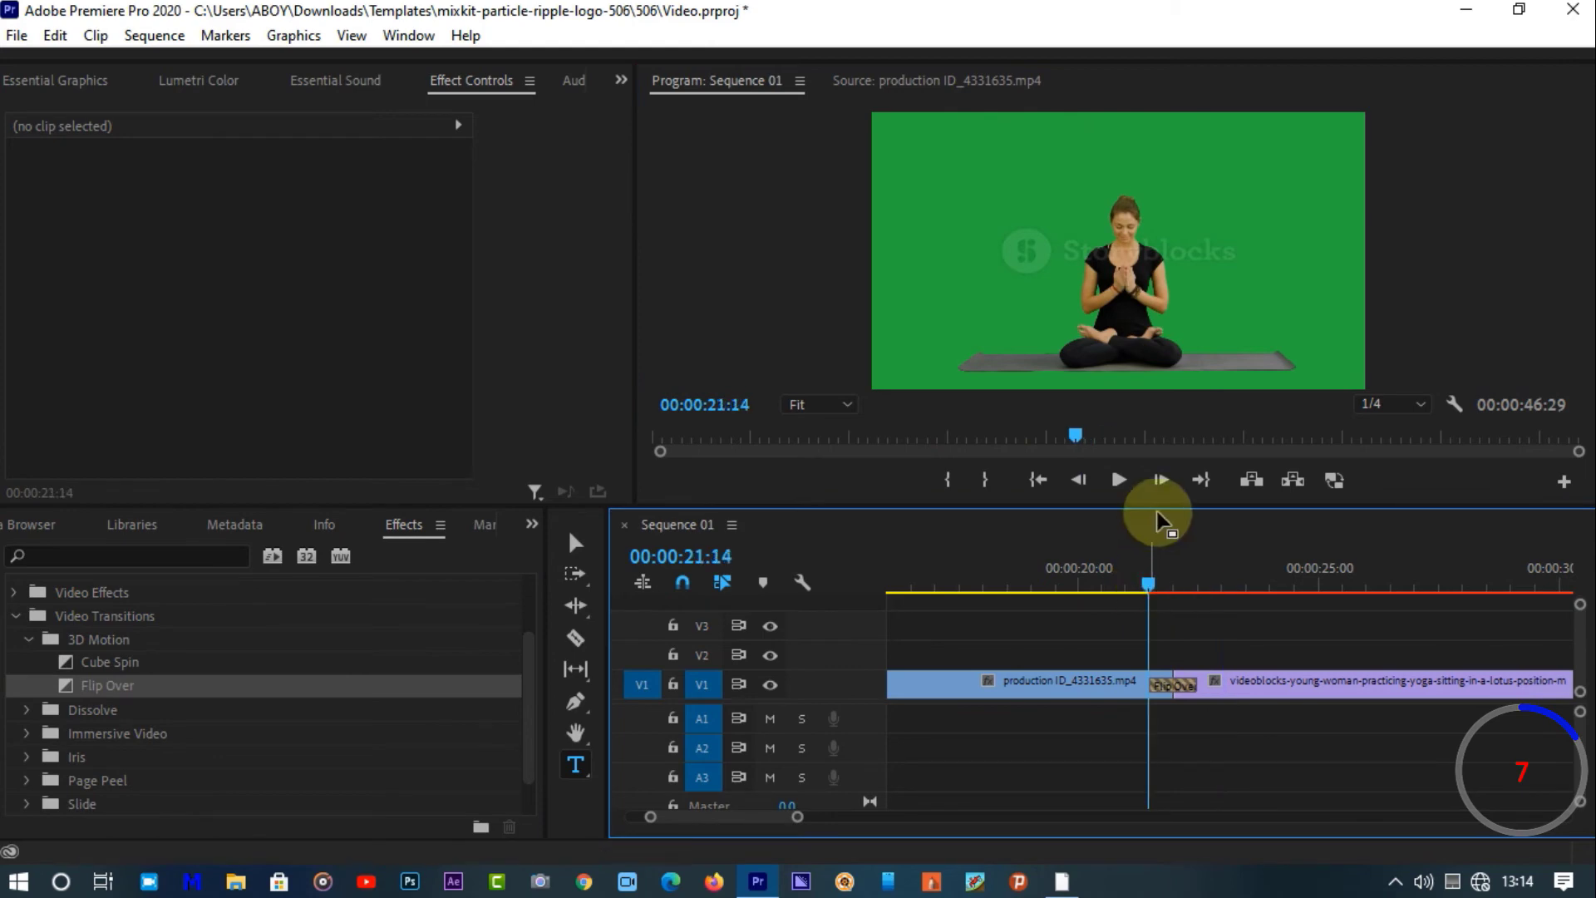
{"action": "left_click", "coordinate": [1119, 478]}
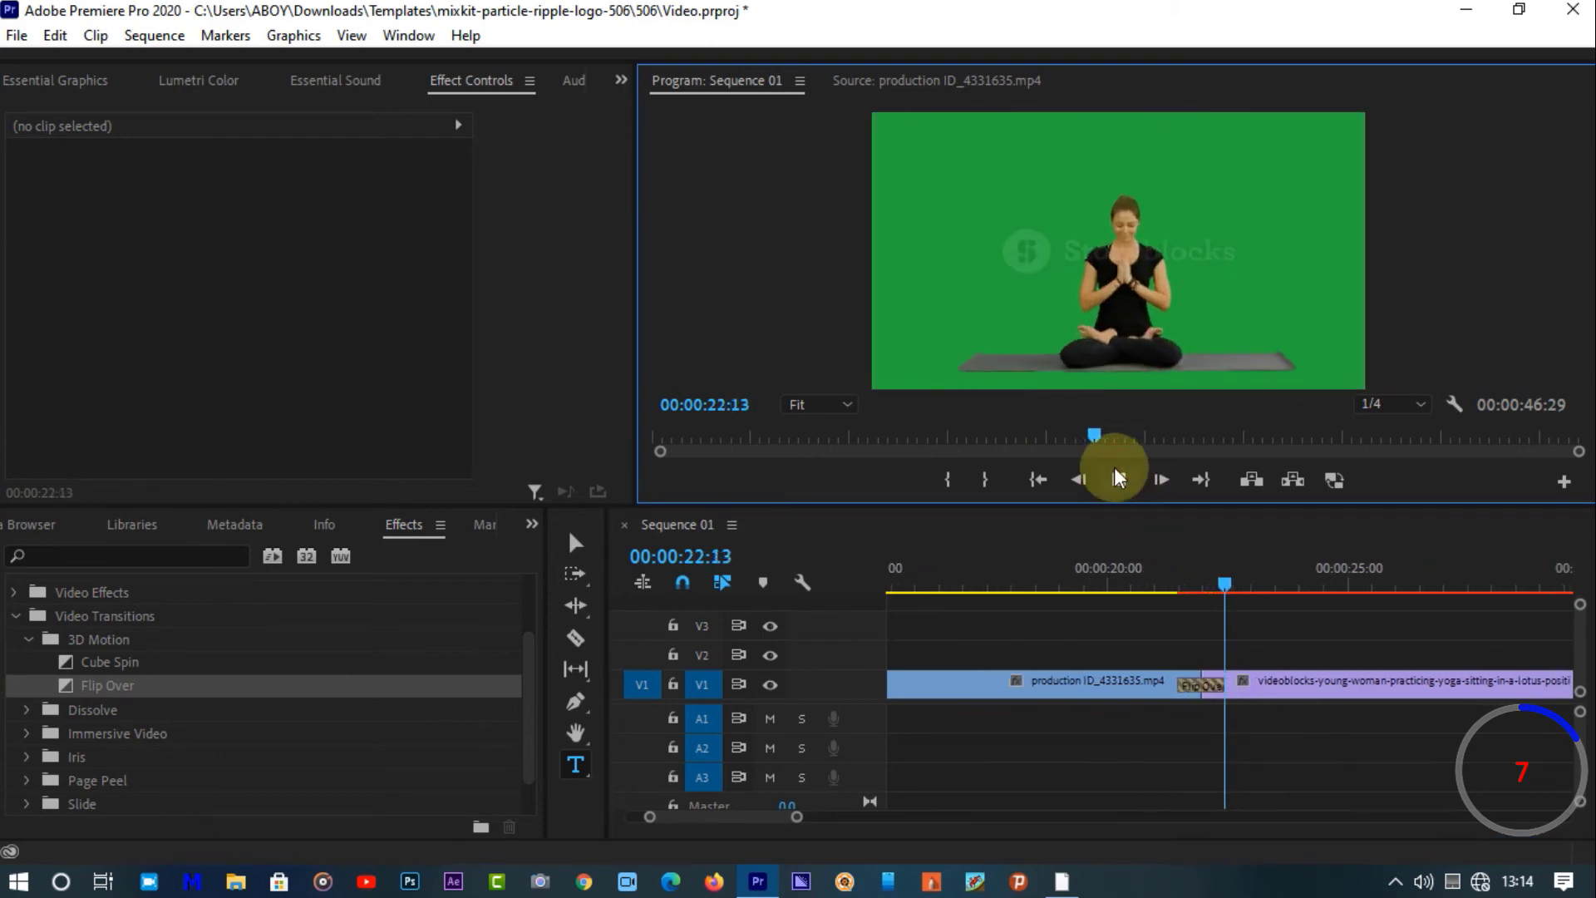
{"action": "left_click", "coordinate": [1117, 479]}
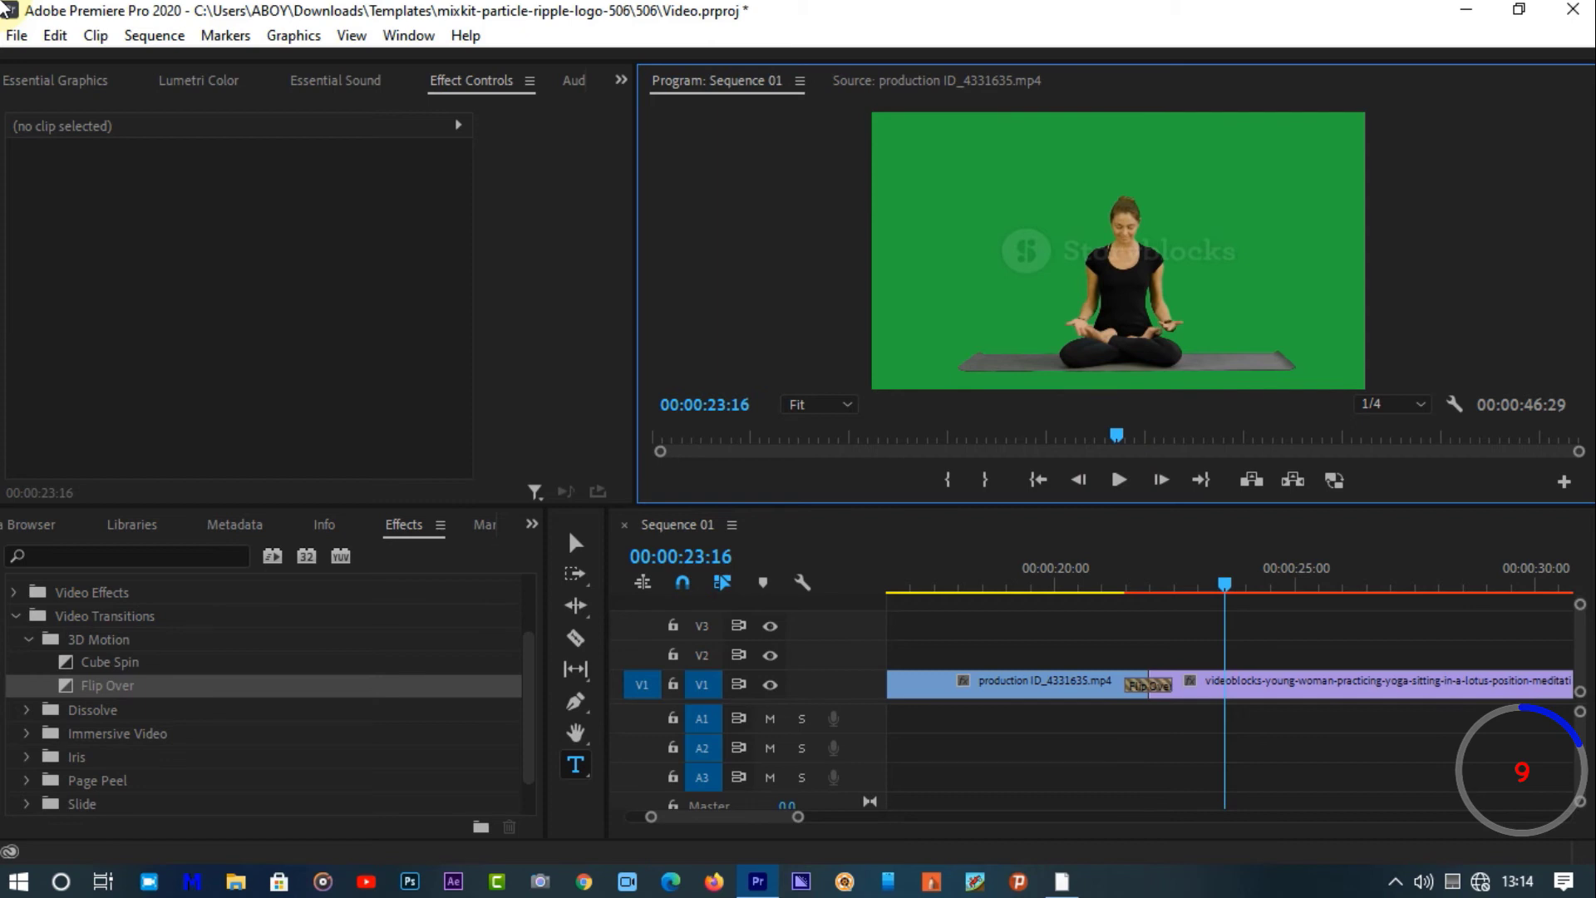
Delete the Flip Over transition between the skyline and yoga clips
{"action": "left_click", "coordinate": [1135, 688]}
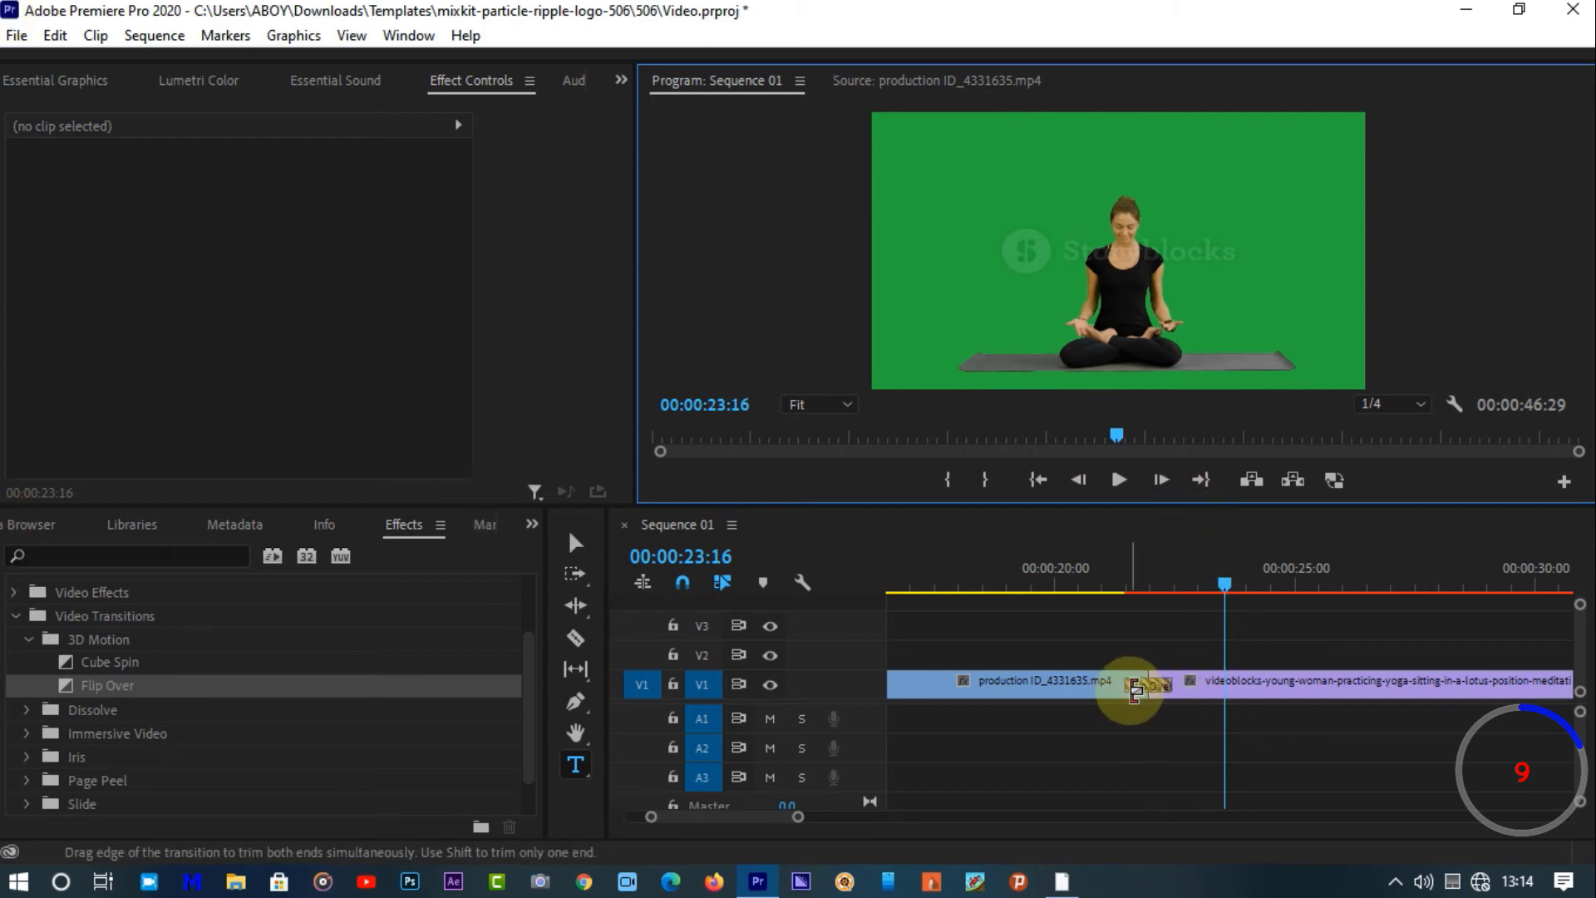
{"action": "left_click", "coordinate": [1154, 684]}
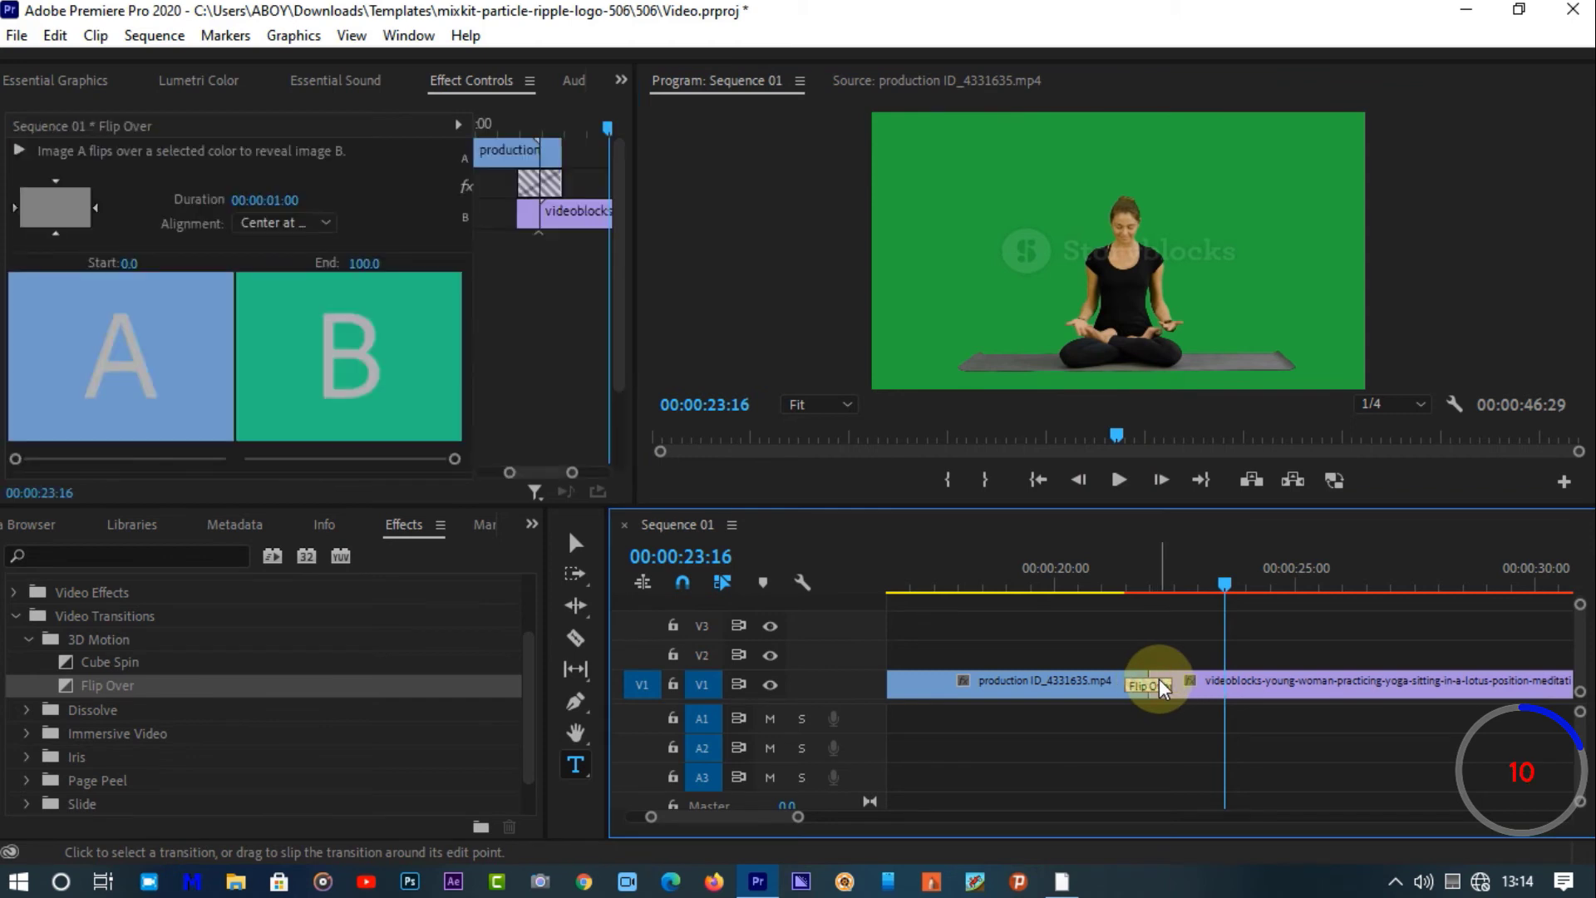
{"action": "left_click", "coordinate": [1162, 678]}
{"action": "key", "text": "Delete"}
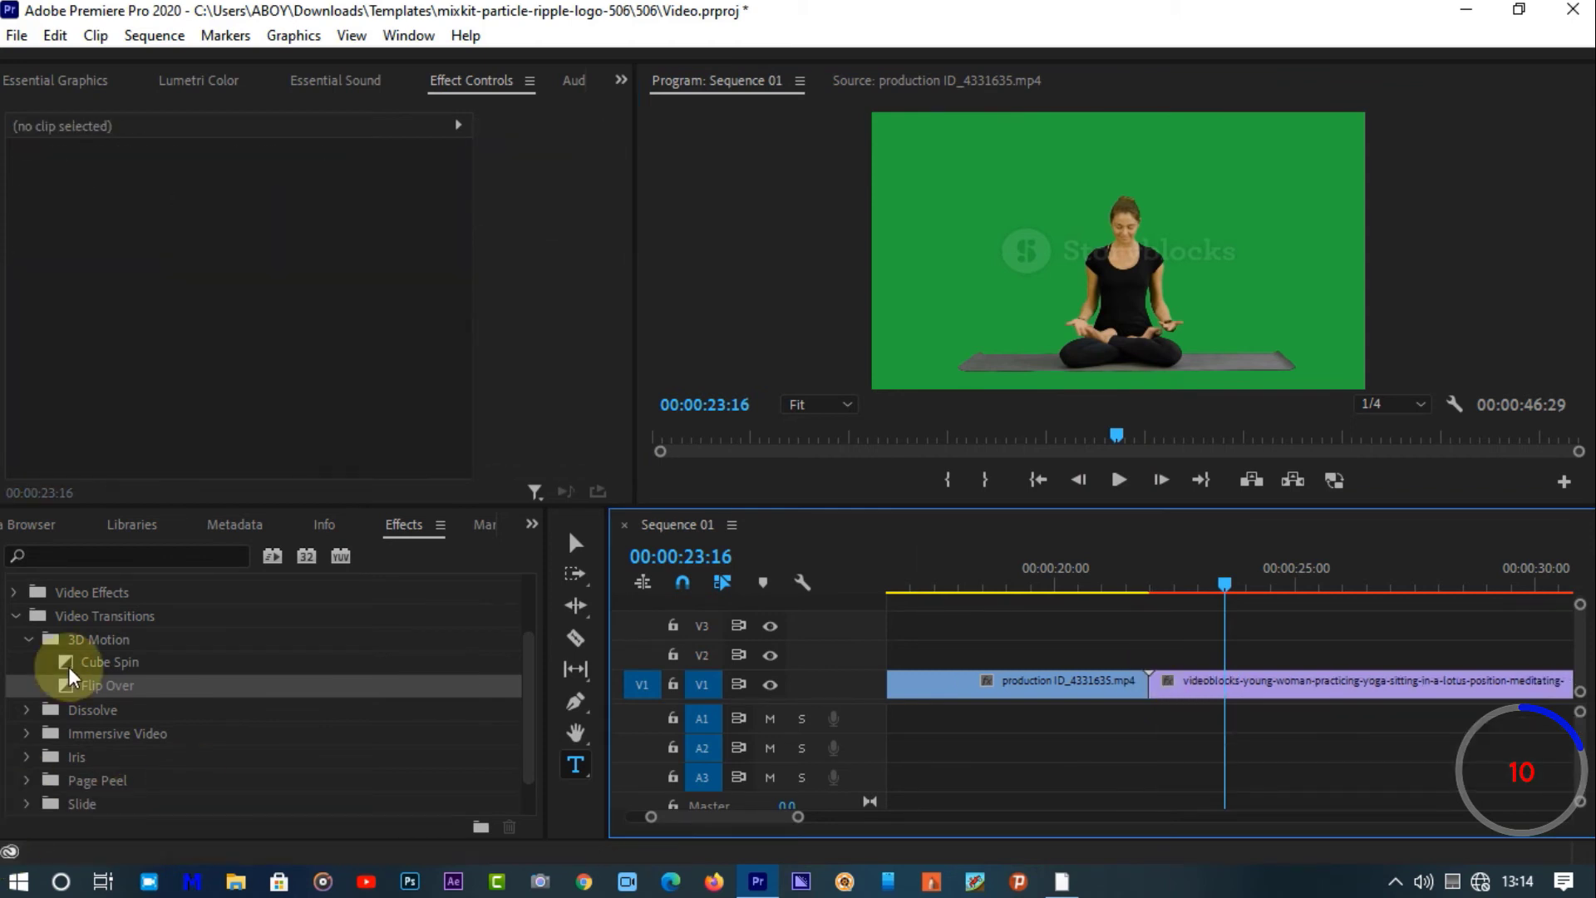
Apply the Additive Dissolve transition from the Dissolve category at the cut between the two V1 clips, accepting repeated frames
{"action": "left_click", "coordinate": [27, 638]}
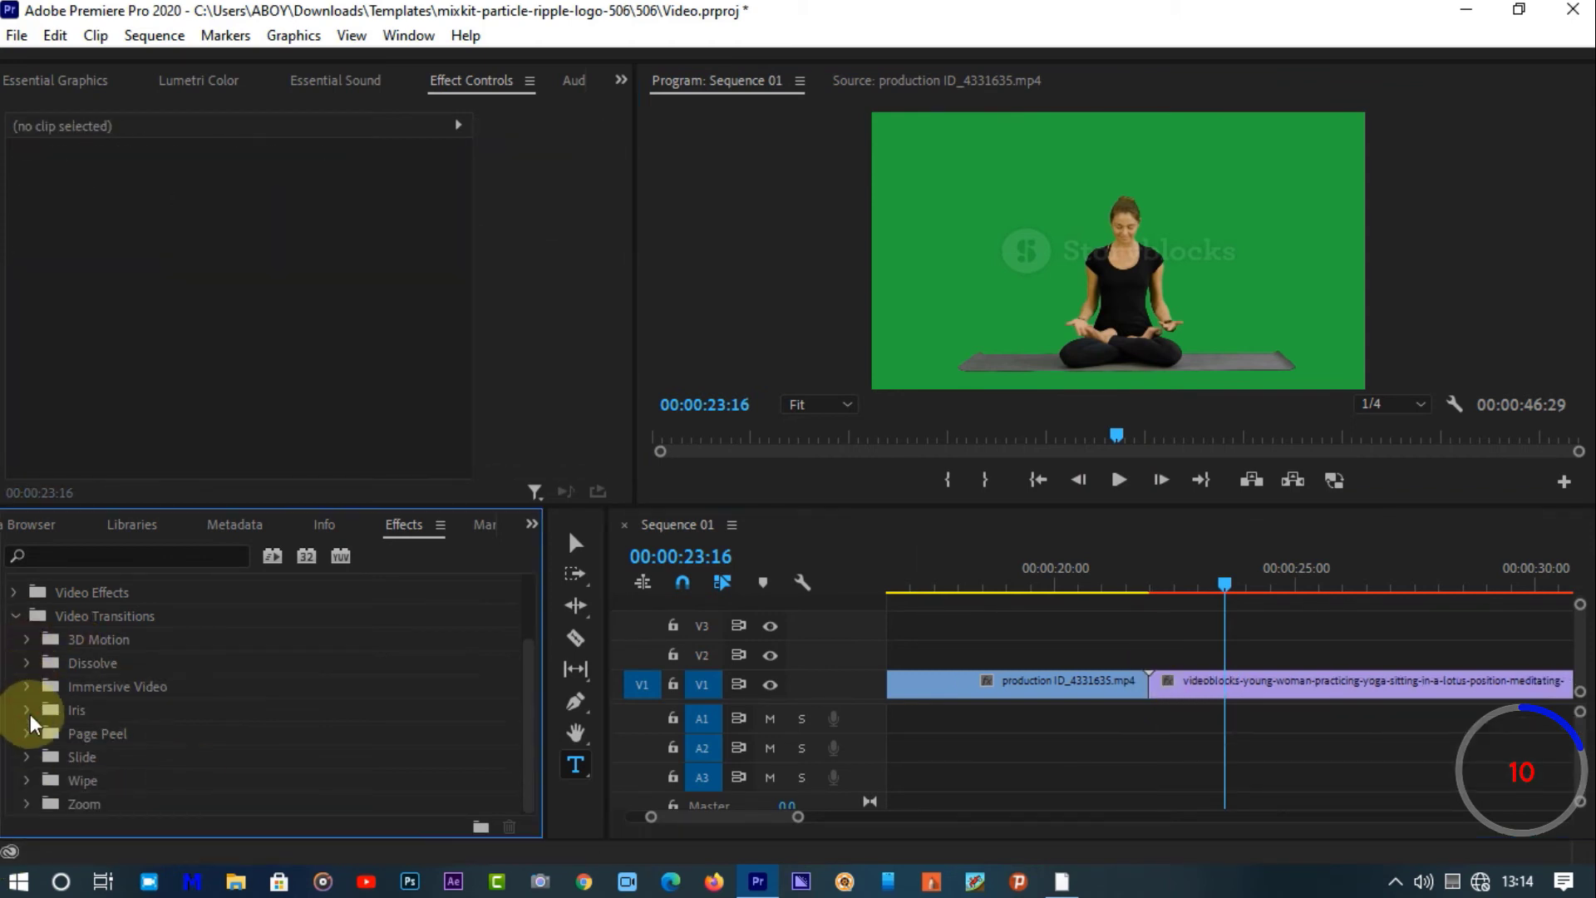
{"action": "left_click", "coordinate": [27, 664]}
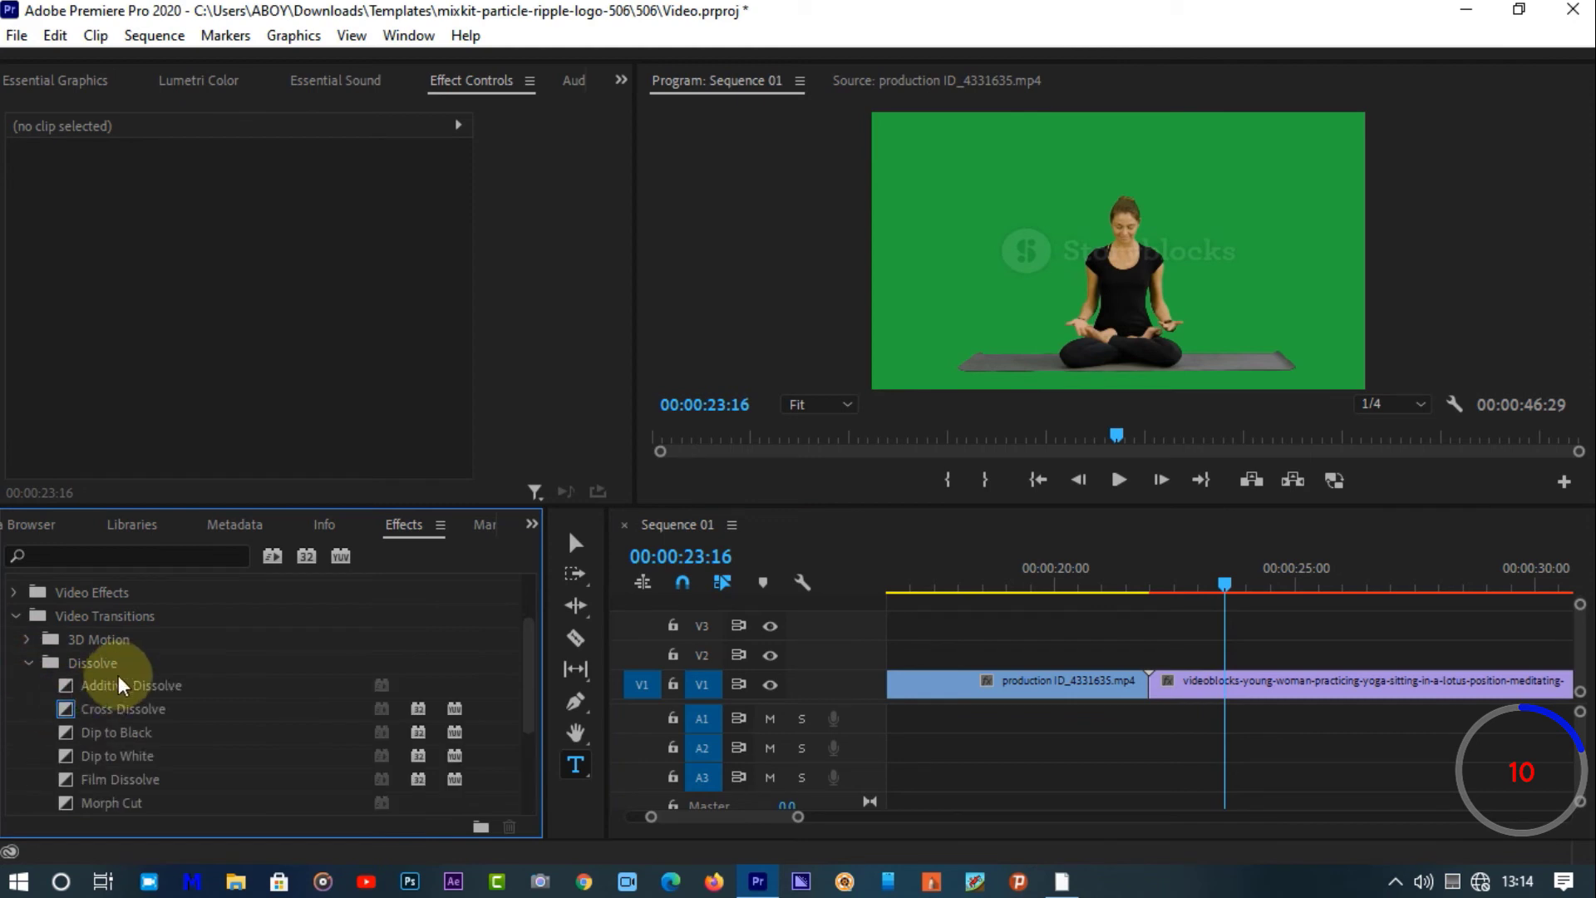
{"action": "scroll", "coordinate": [121, 690], "scroll_direction": "down", "scroll_amount": 1}
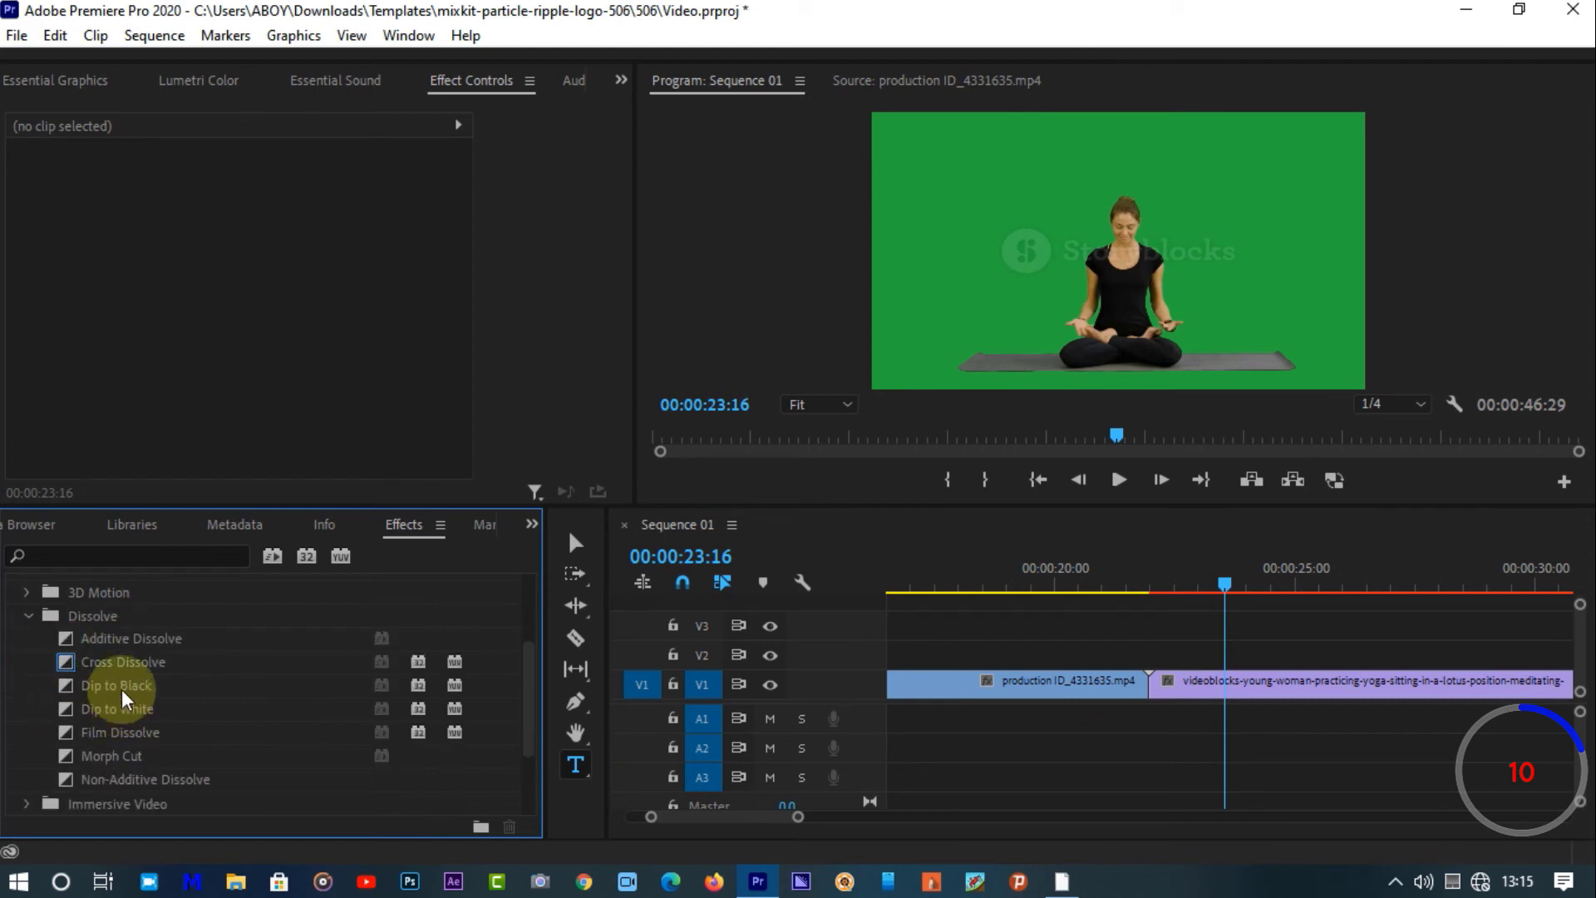
{"action": "left_click_drag", "start_coordinate": [128, 631], "coordinate": [1137, 687]}
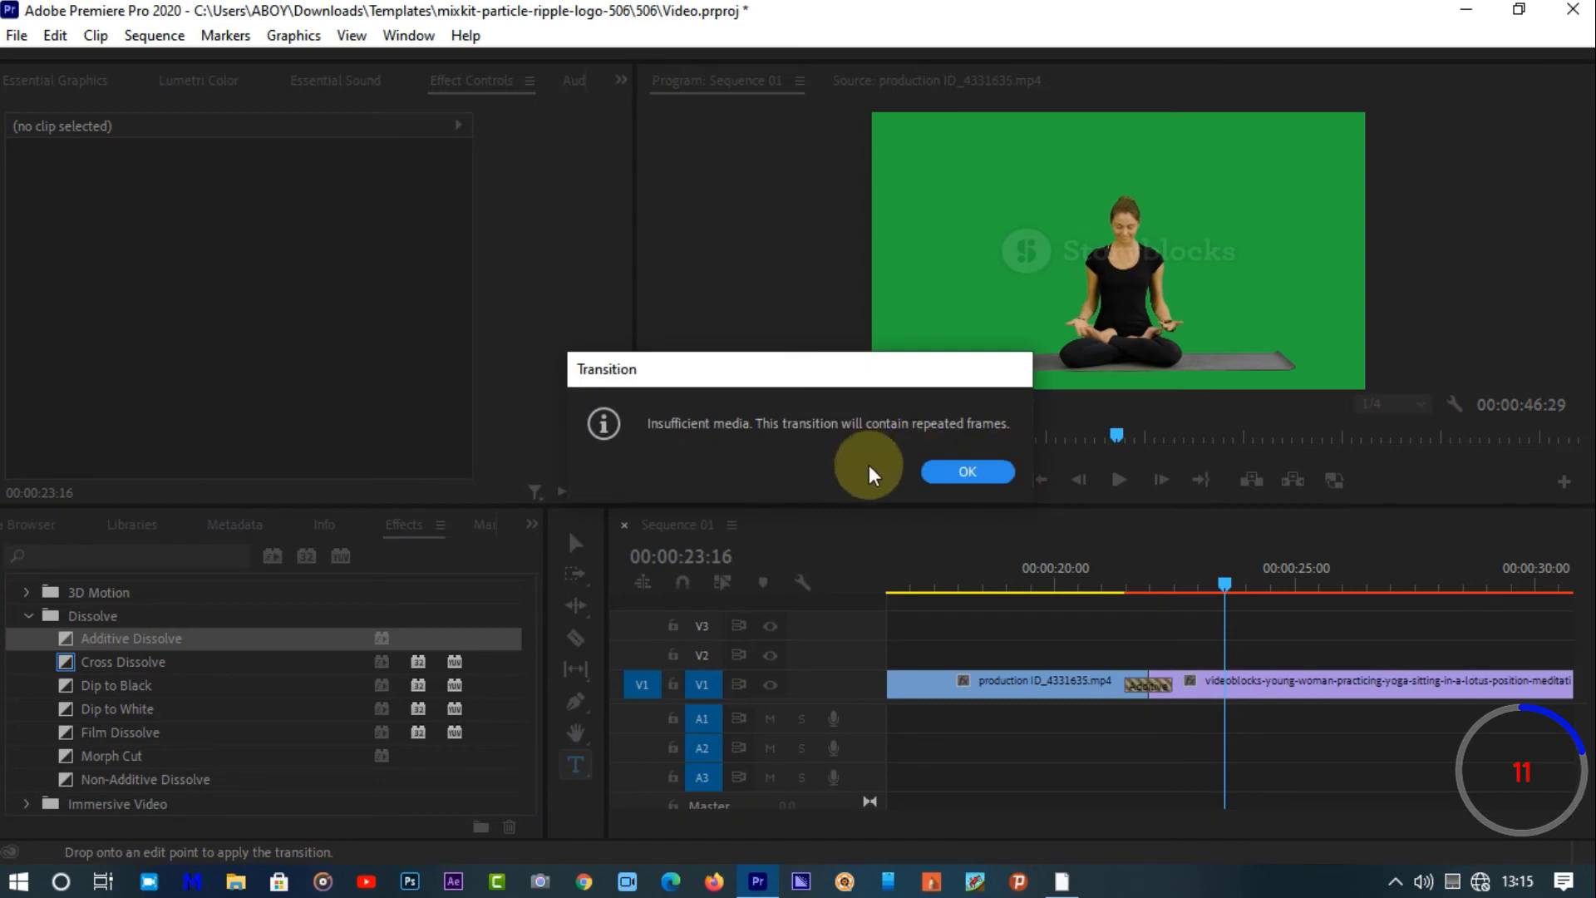
{"action": "left_click", "coordinate": [968, 472]}
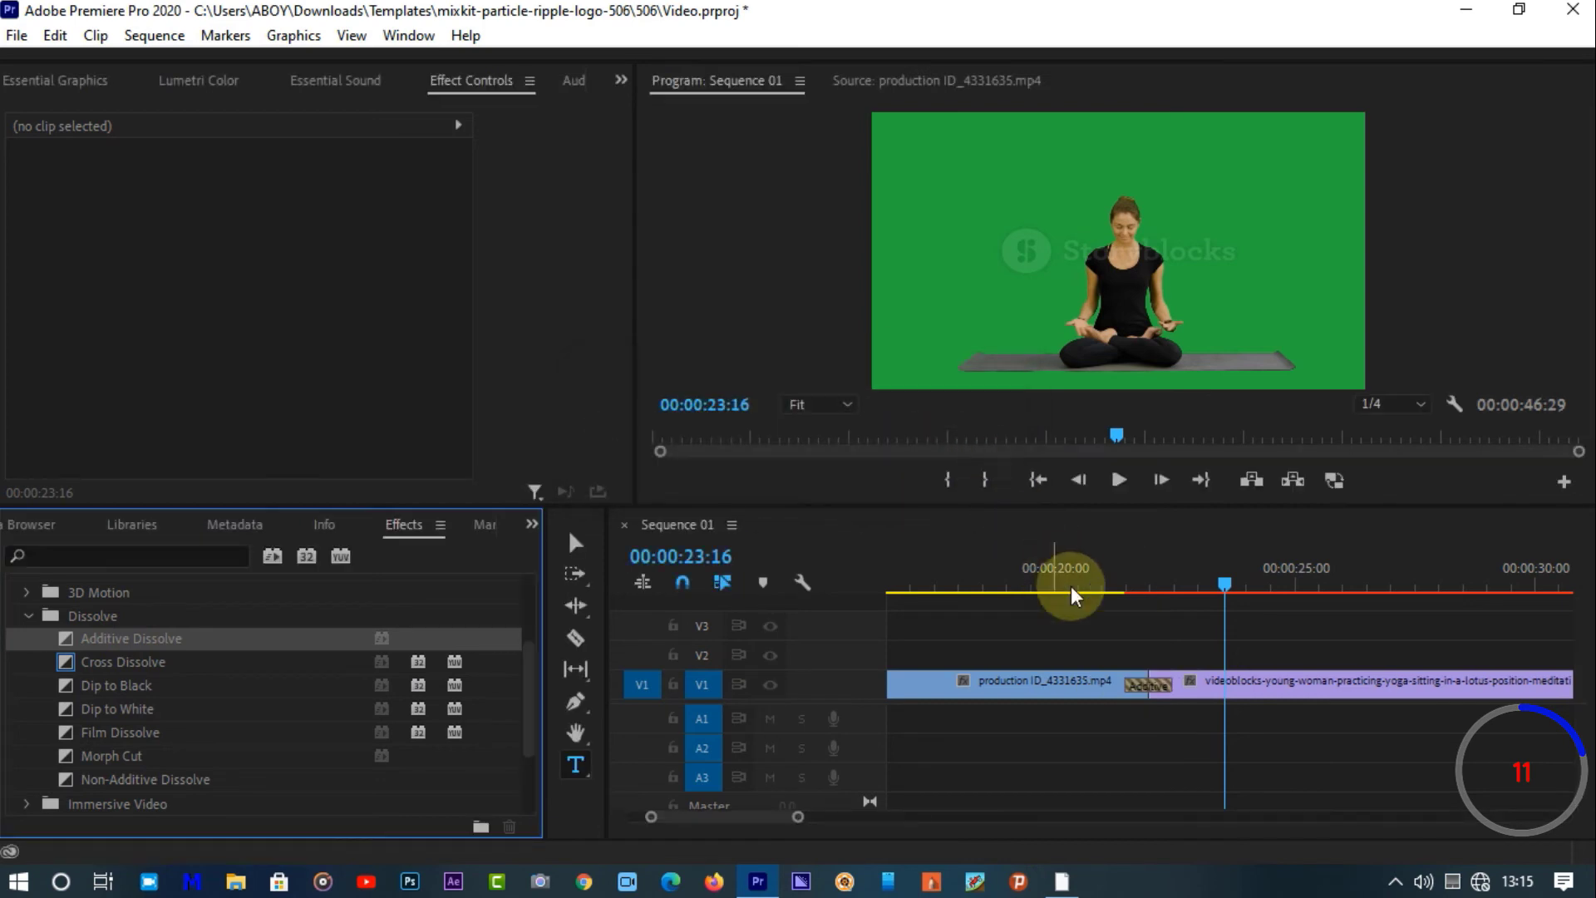
Play the sequence twice from just before the cut to preview the Additive Dissolve transition
{"action": "left_click", "coordinate": [1107, 587]}
{"action": "left_click", "coordinate": [1112, 482]}
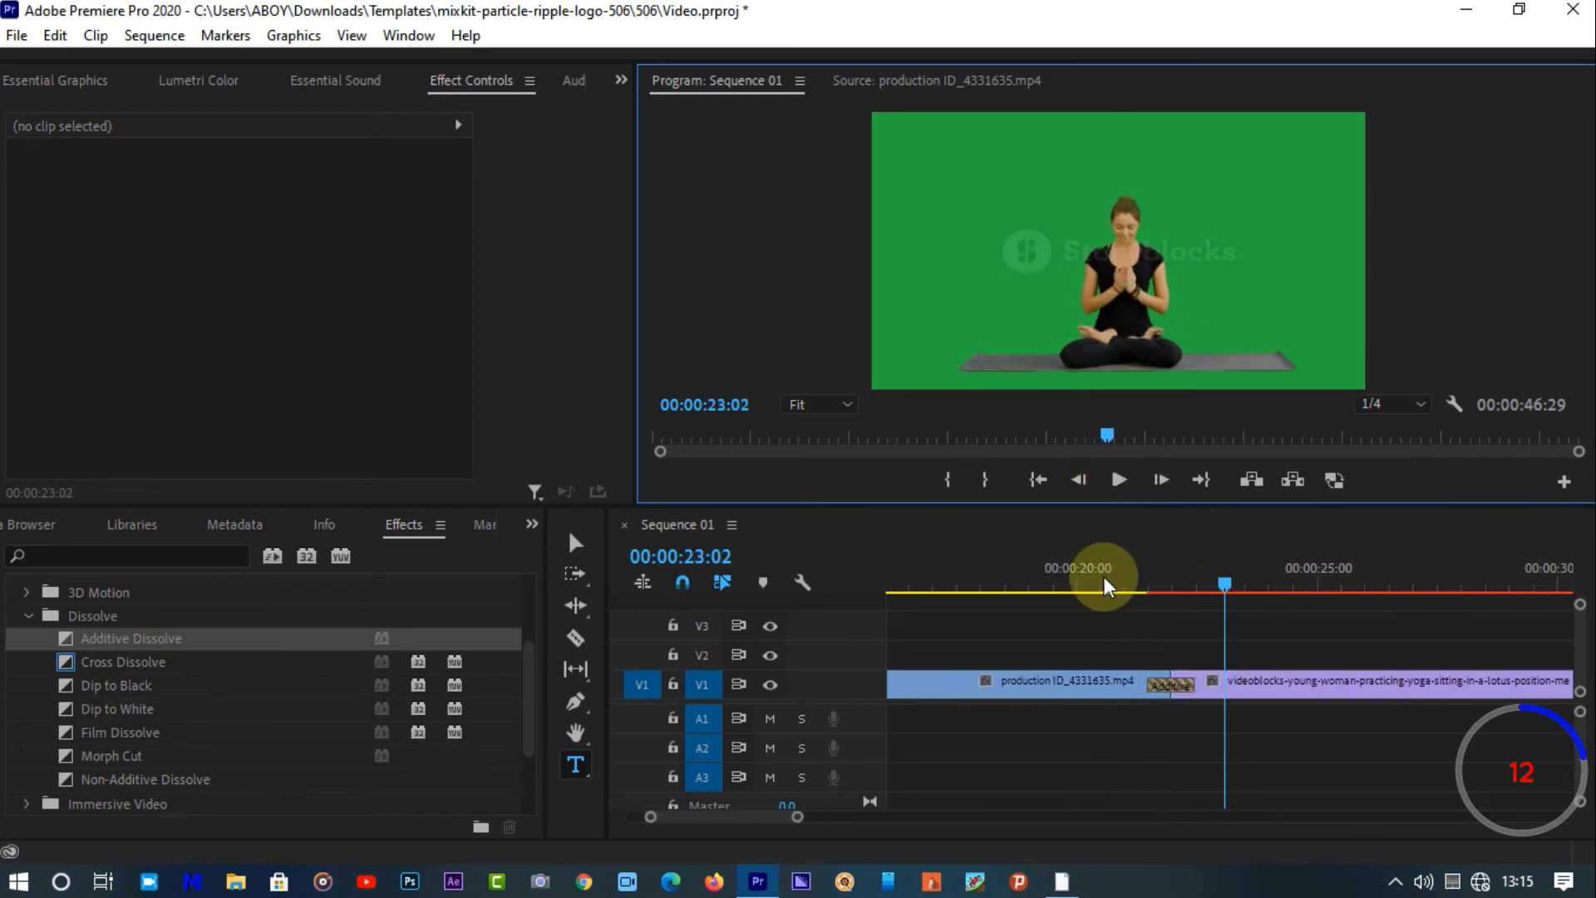
{"action": "left_click", "coordinate": [1135, 567]}
{"action": "left_click", "coordinate": [1119, 479]}
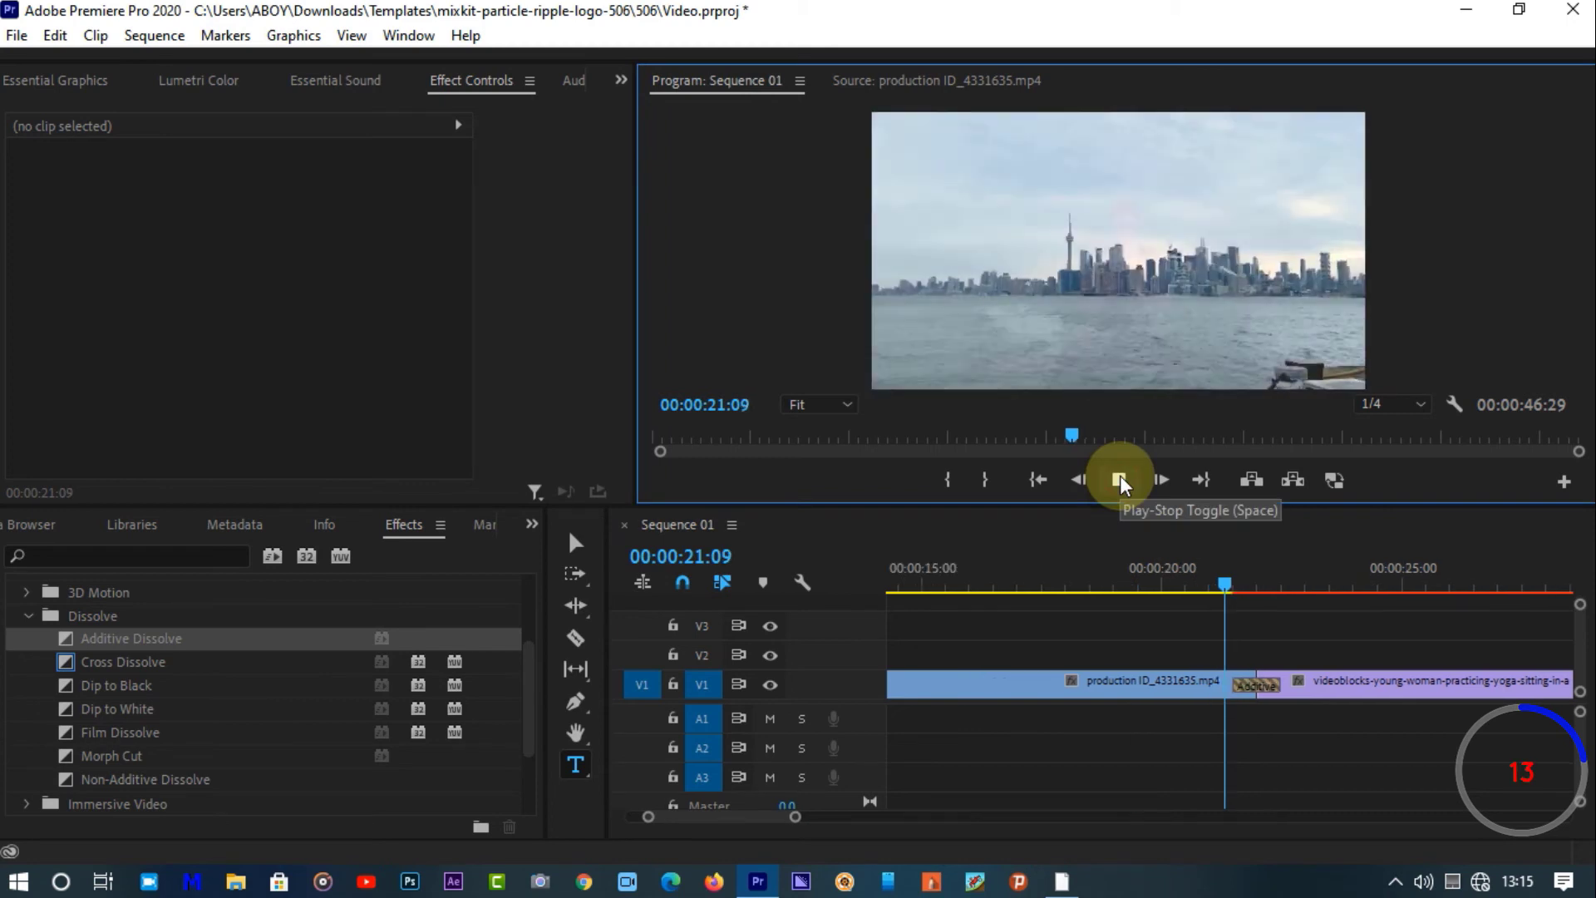
{"action": "left_click", "coordinate": [1120, 479]}
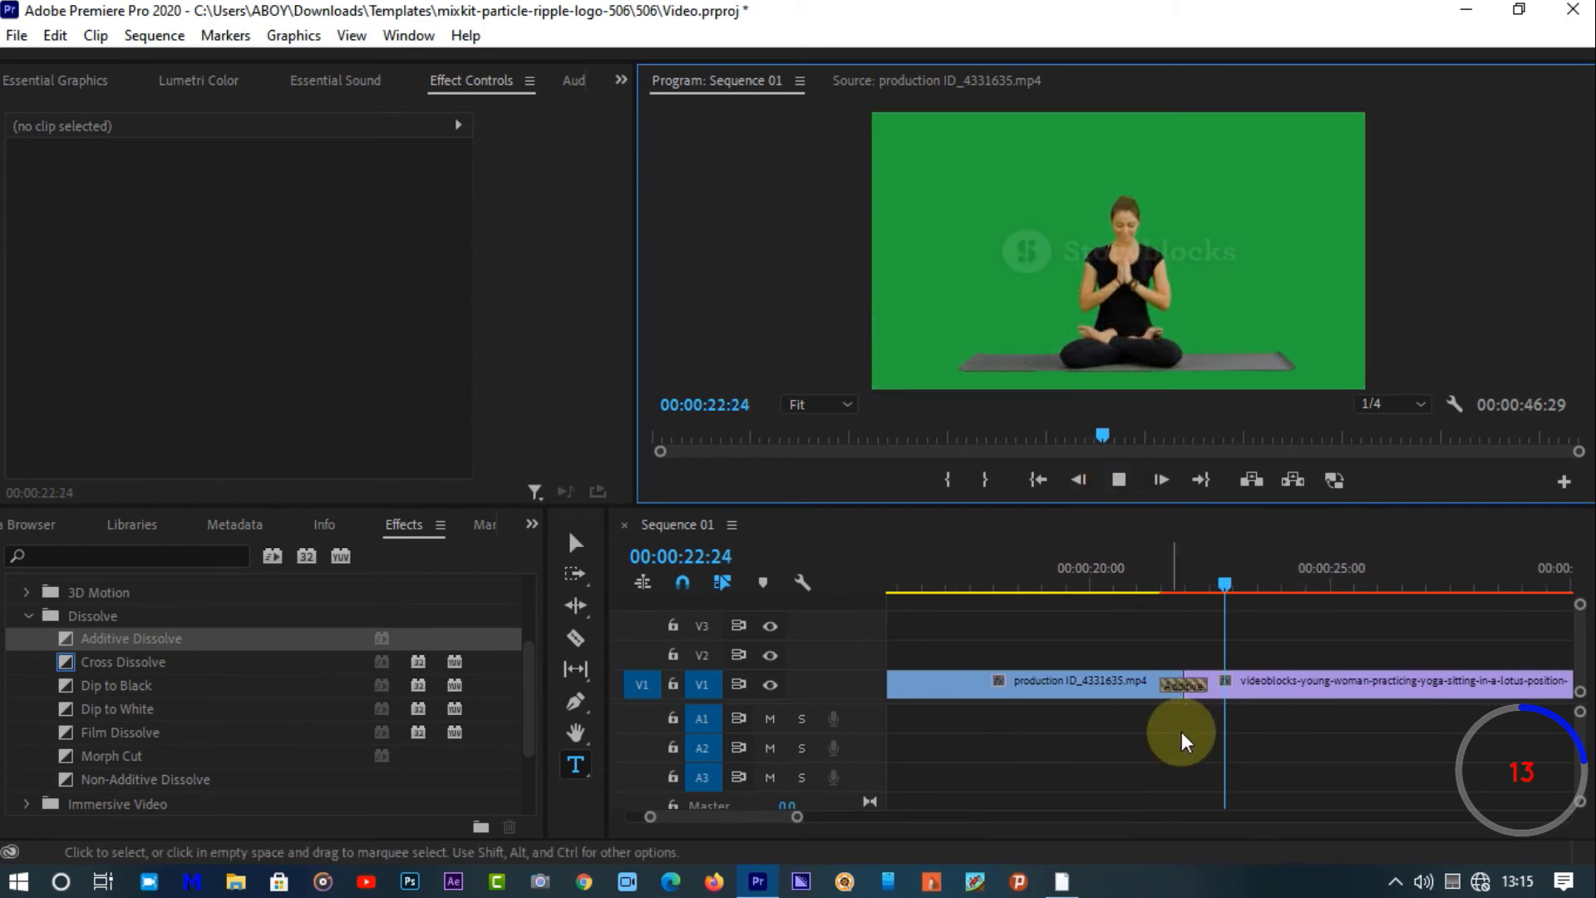
Replace the Additive Dissolve at the cut between the two V1 clips with the Cross Dissolve transition, accepting repeated frames
{"action": "left_click", "coordinate": [1145, 688]}
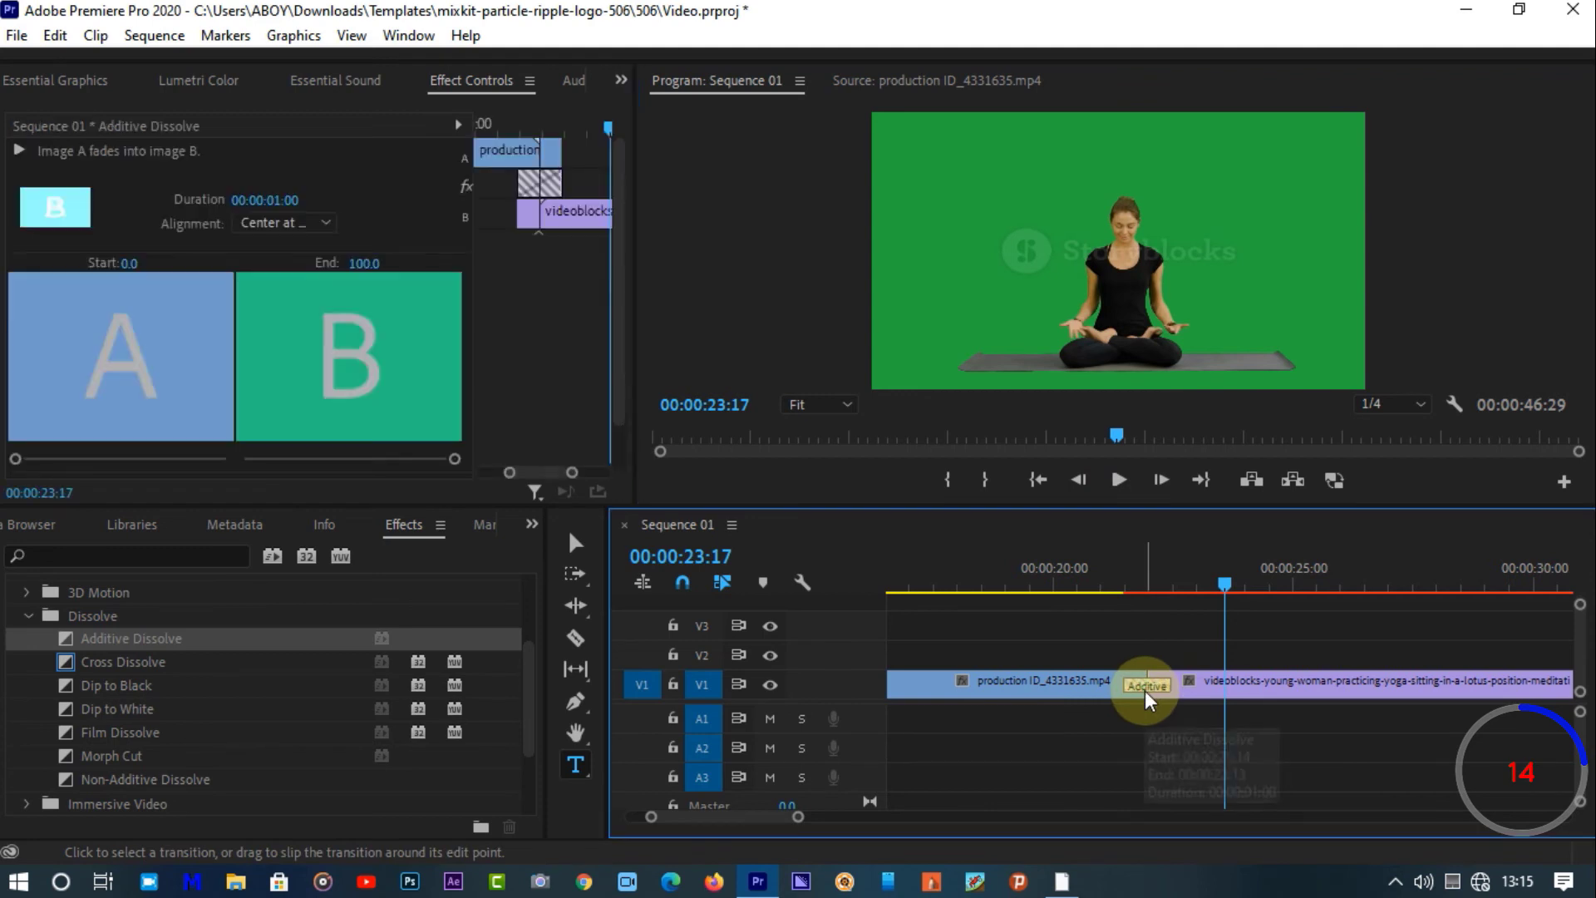
{"action": "key", "text": "Delete"}
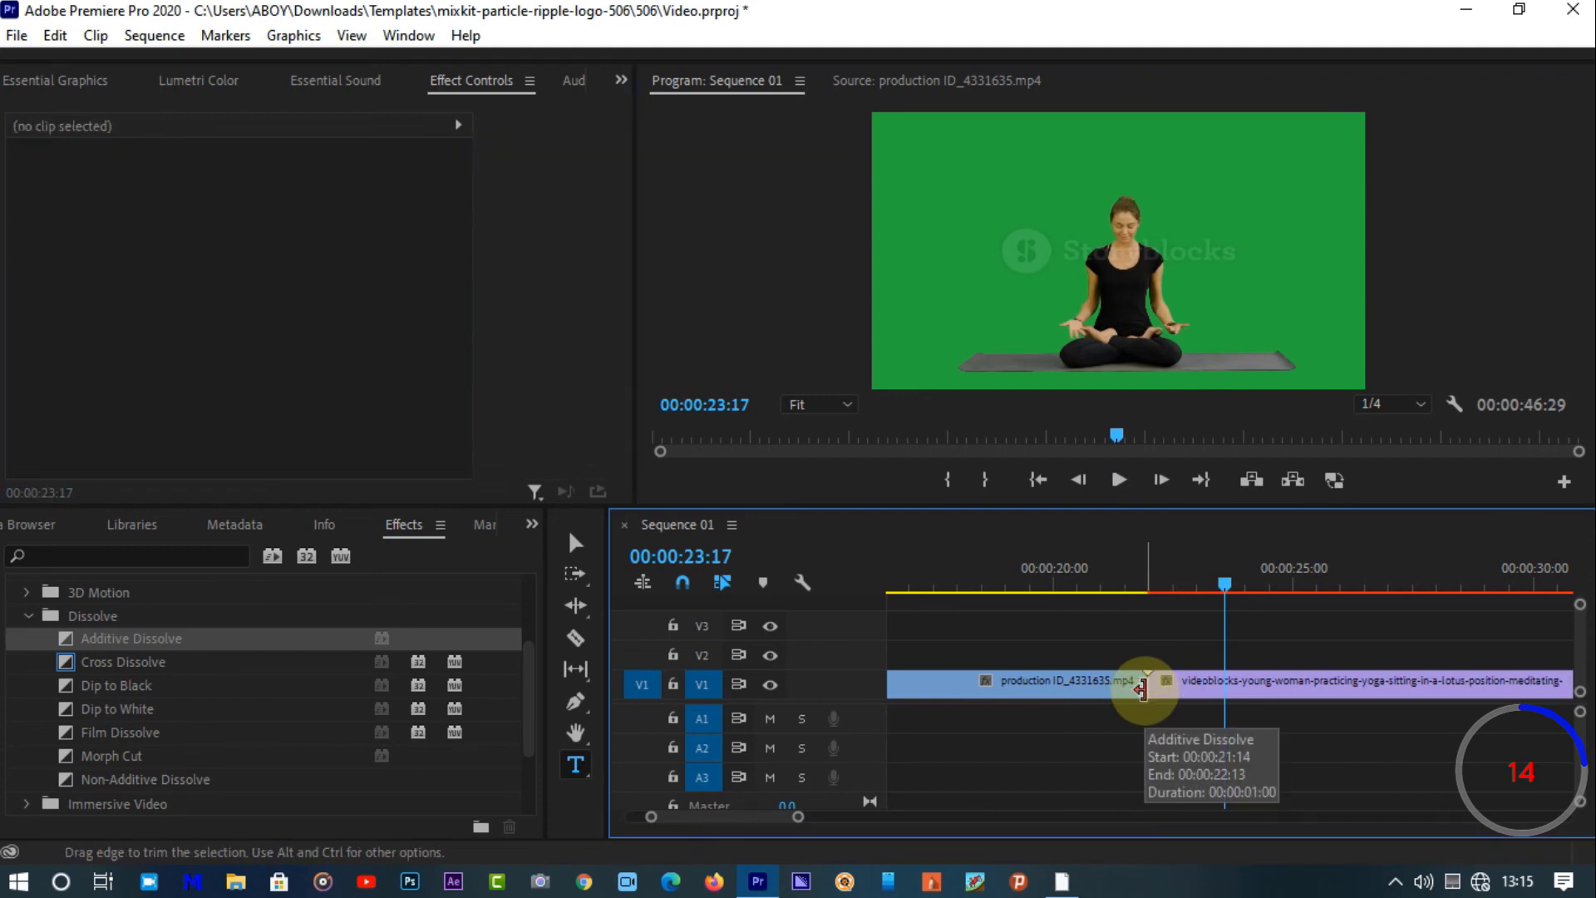
{"action": "left_click_drag", "start_coordinate": [141, 664], "coordinate": [1147, 698]}
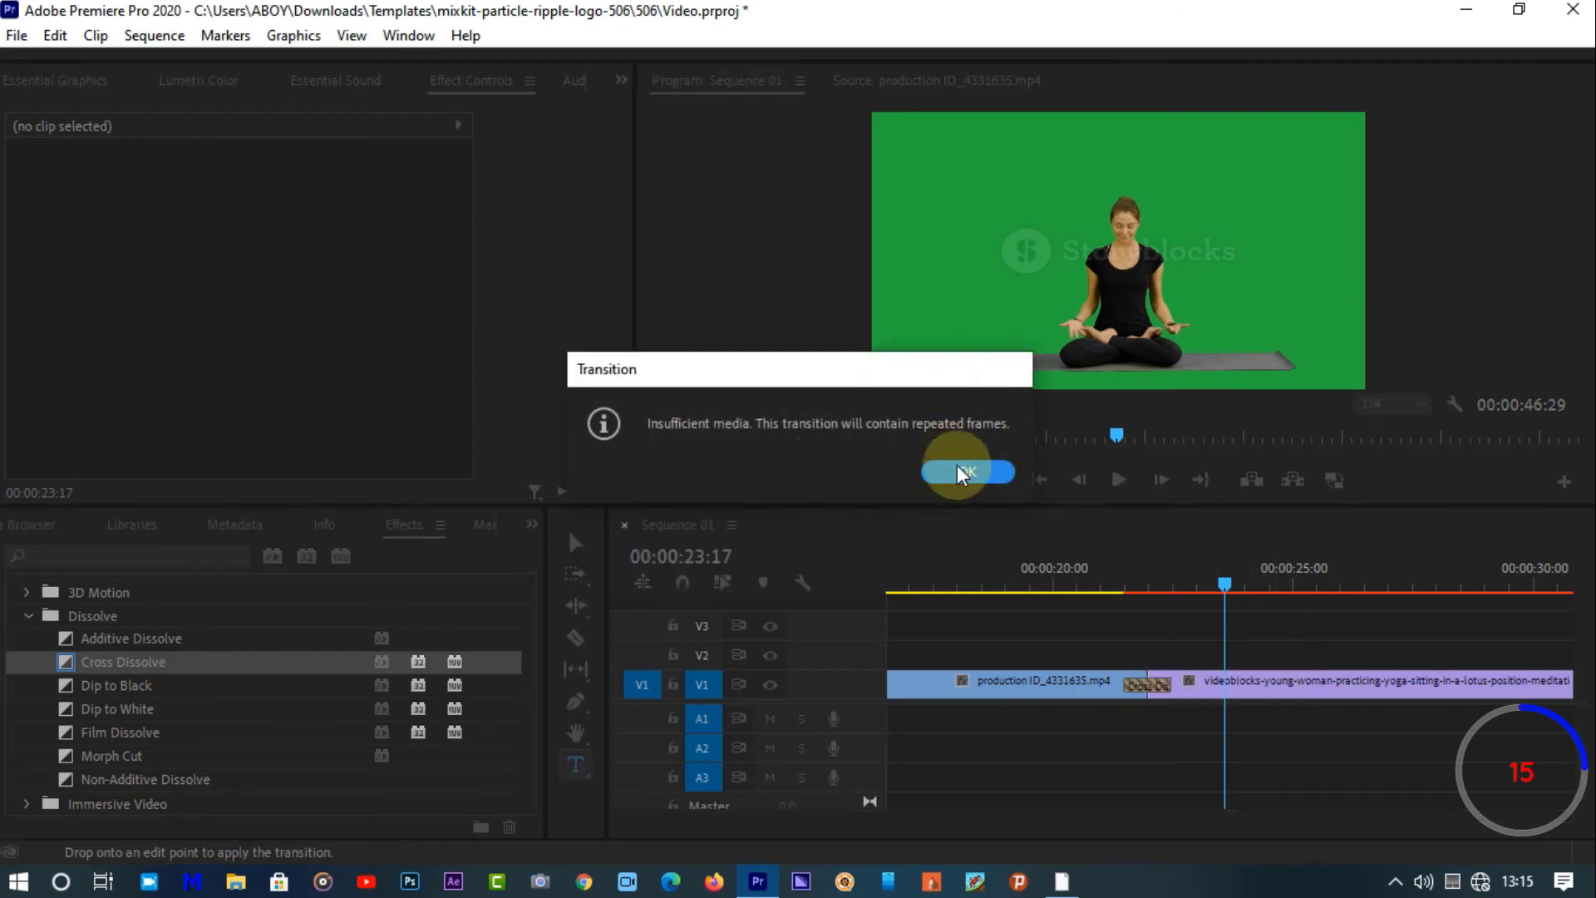
{"action": "left_click", "coordinate": [957, 470]}
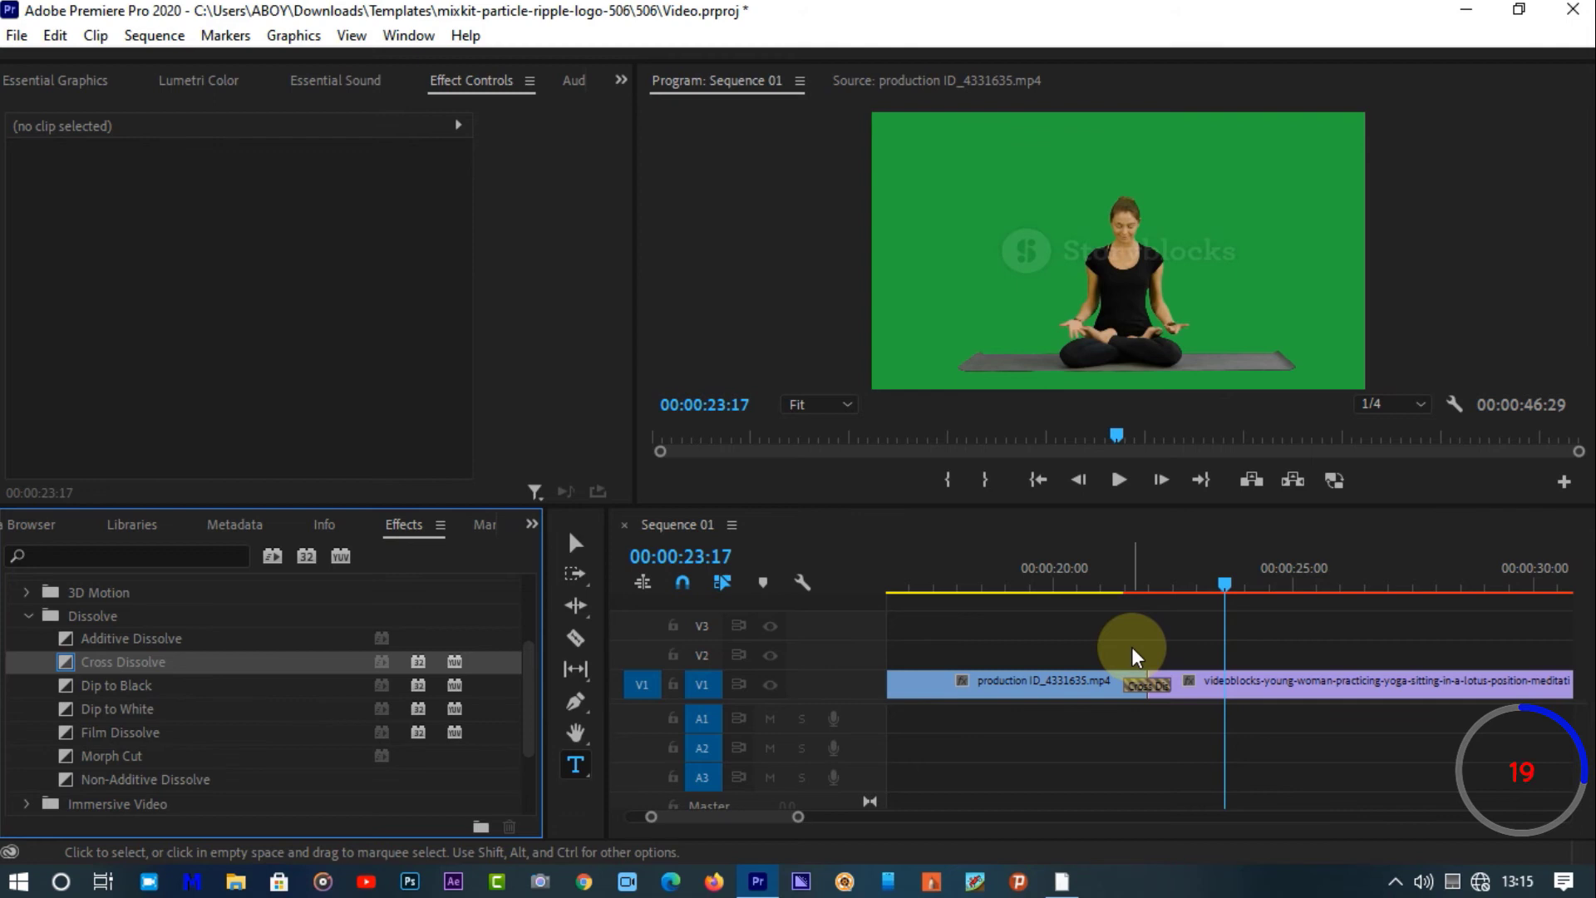
Play the sequence twice from just before the cut to preview the Cross Dissolve transition
{"action": "left_click", "coordinate": [1093, 569]}
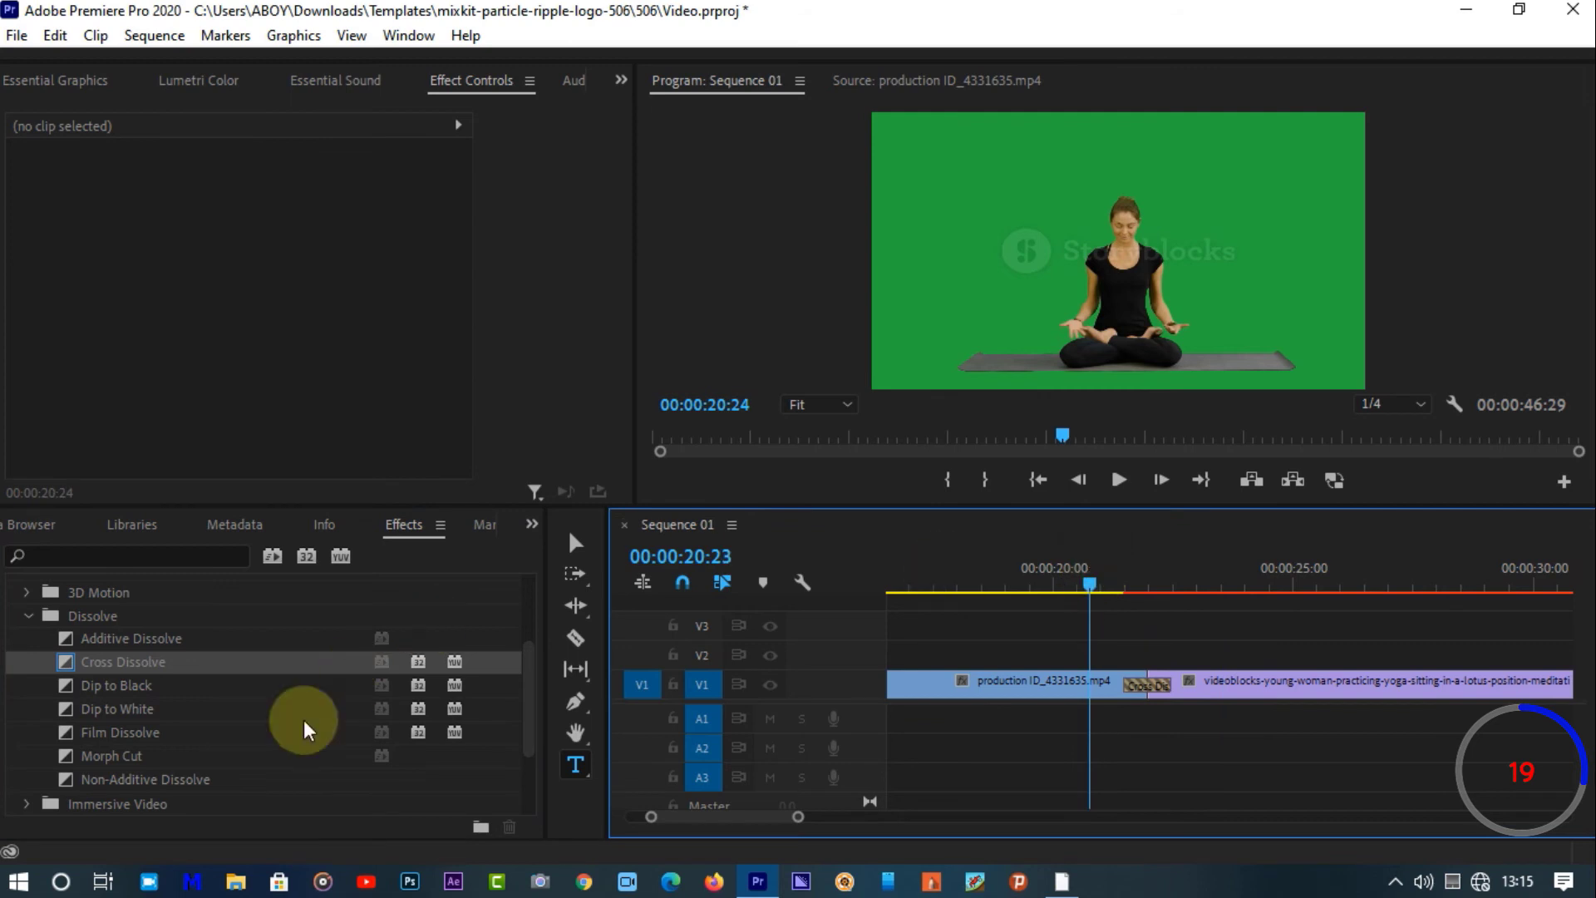
{"action": "left_click", "coordinate": [1119, 481]}
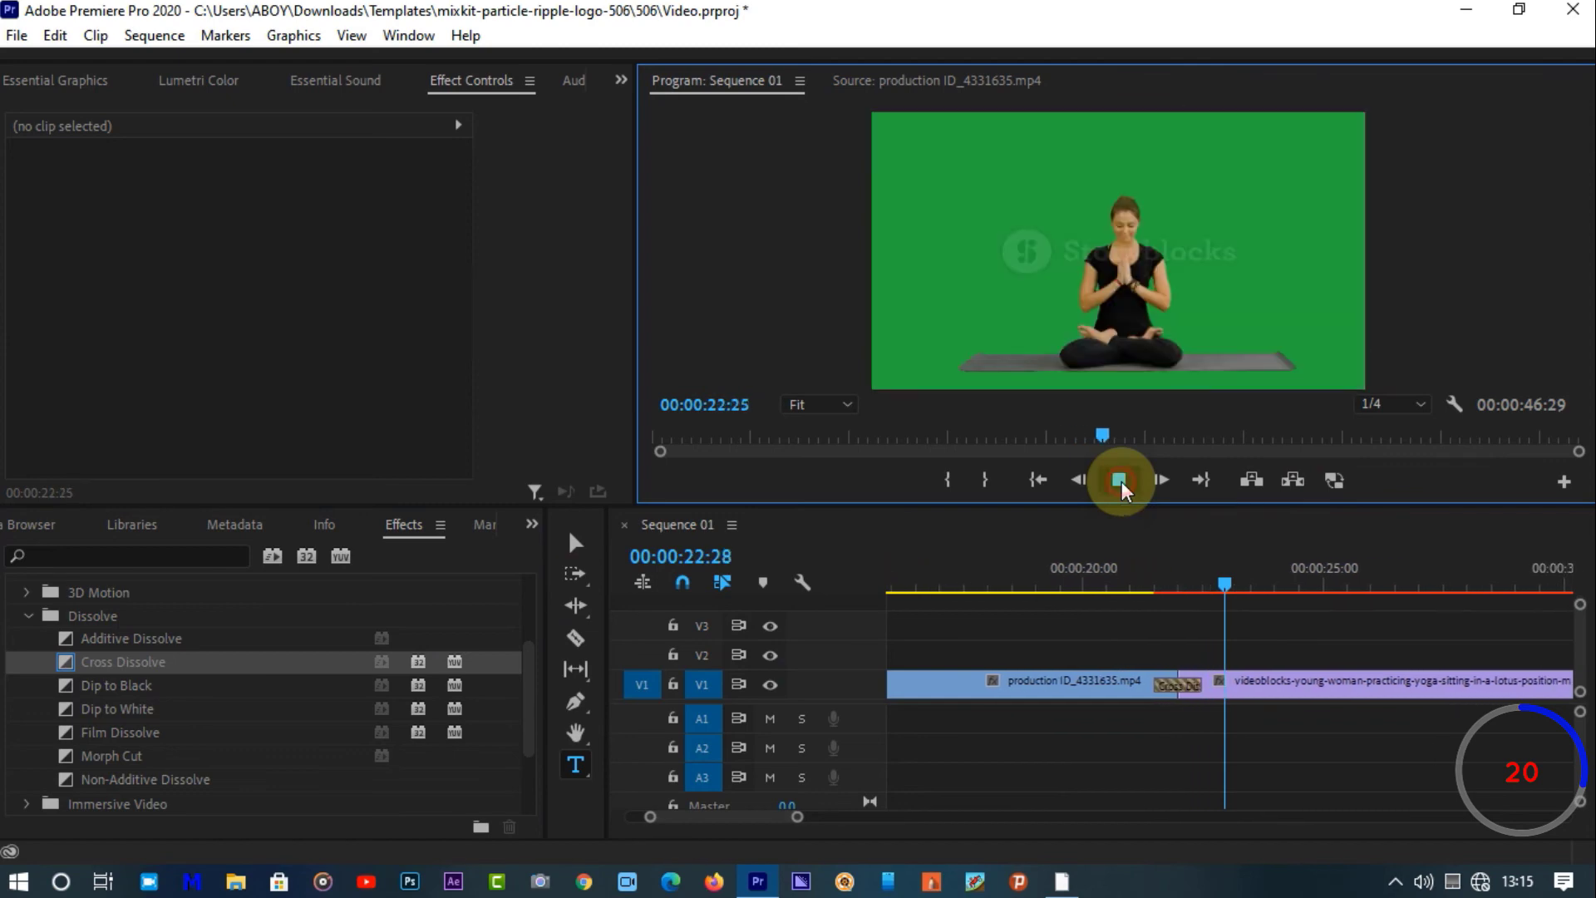
{"action": "left_click", "coordinate": [1069, 576]}
{"action": "left_click", "coordinate": [1122, 474]}
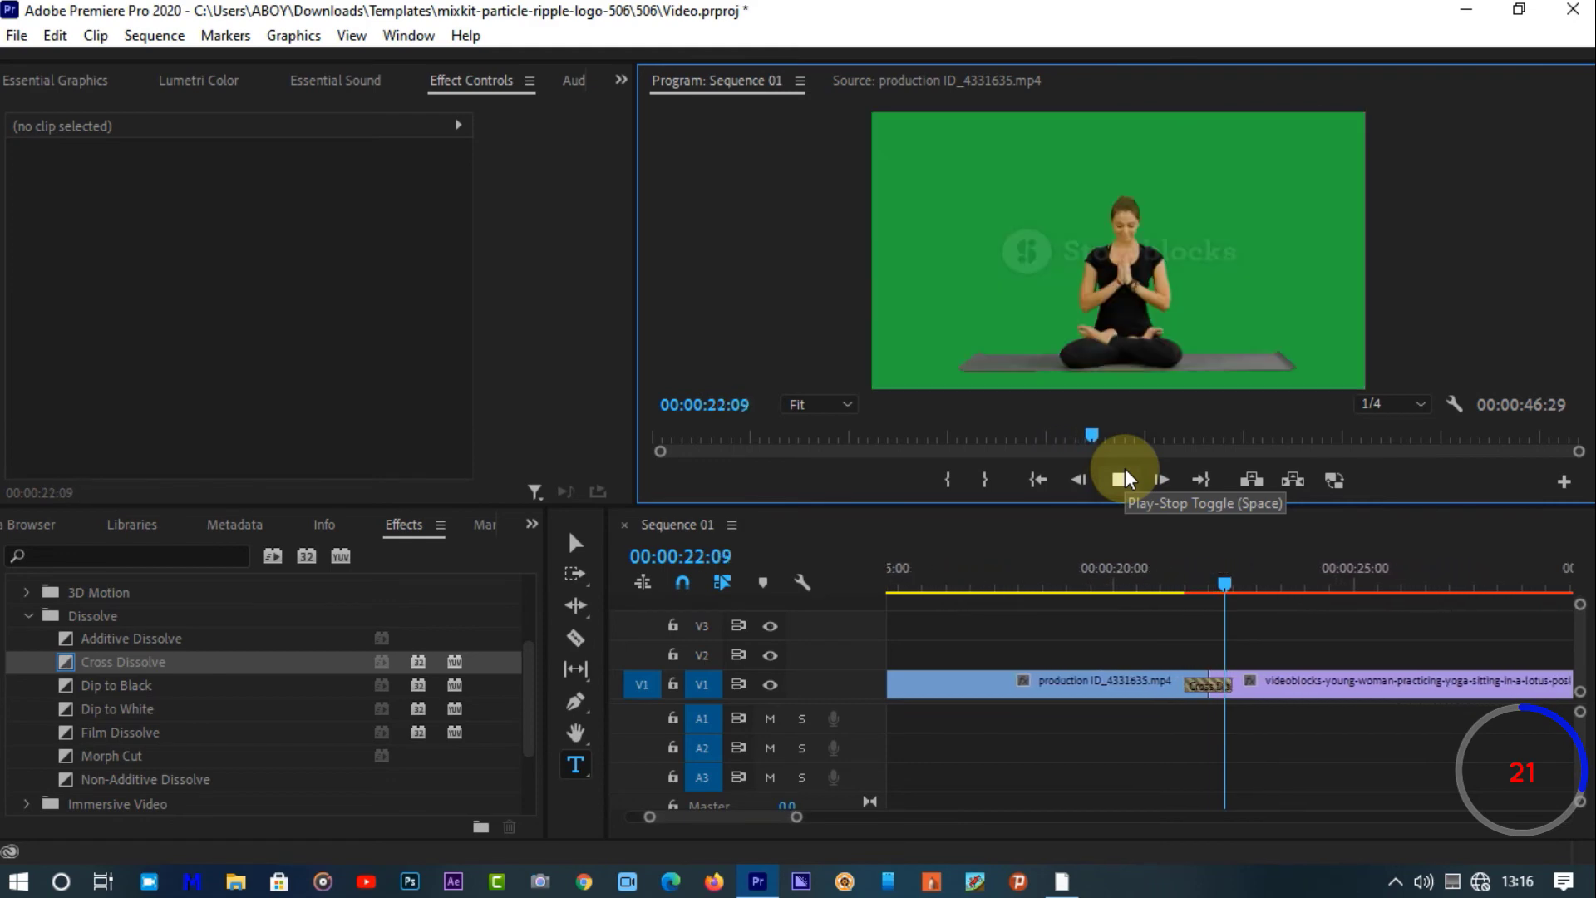
{"action": "left_click", "coordinate": [1119, 479]}
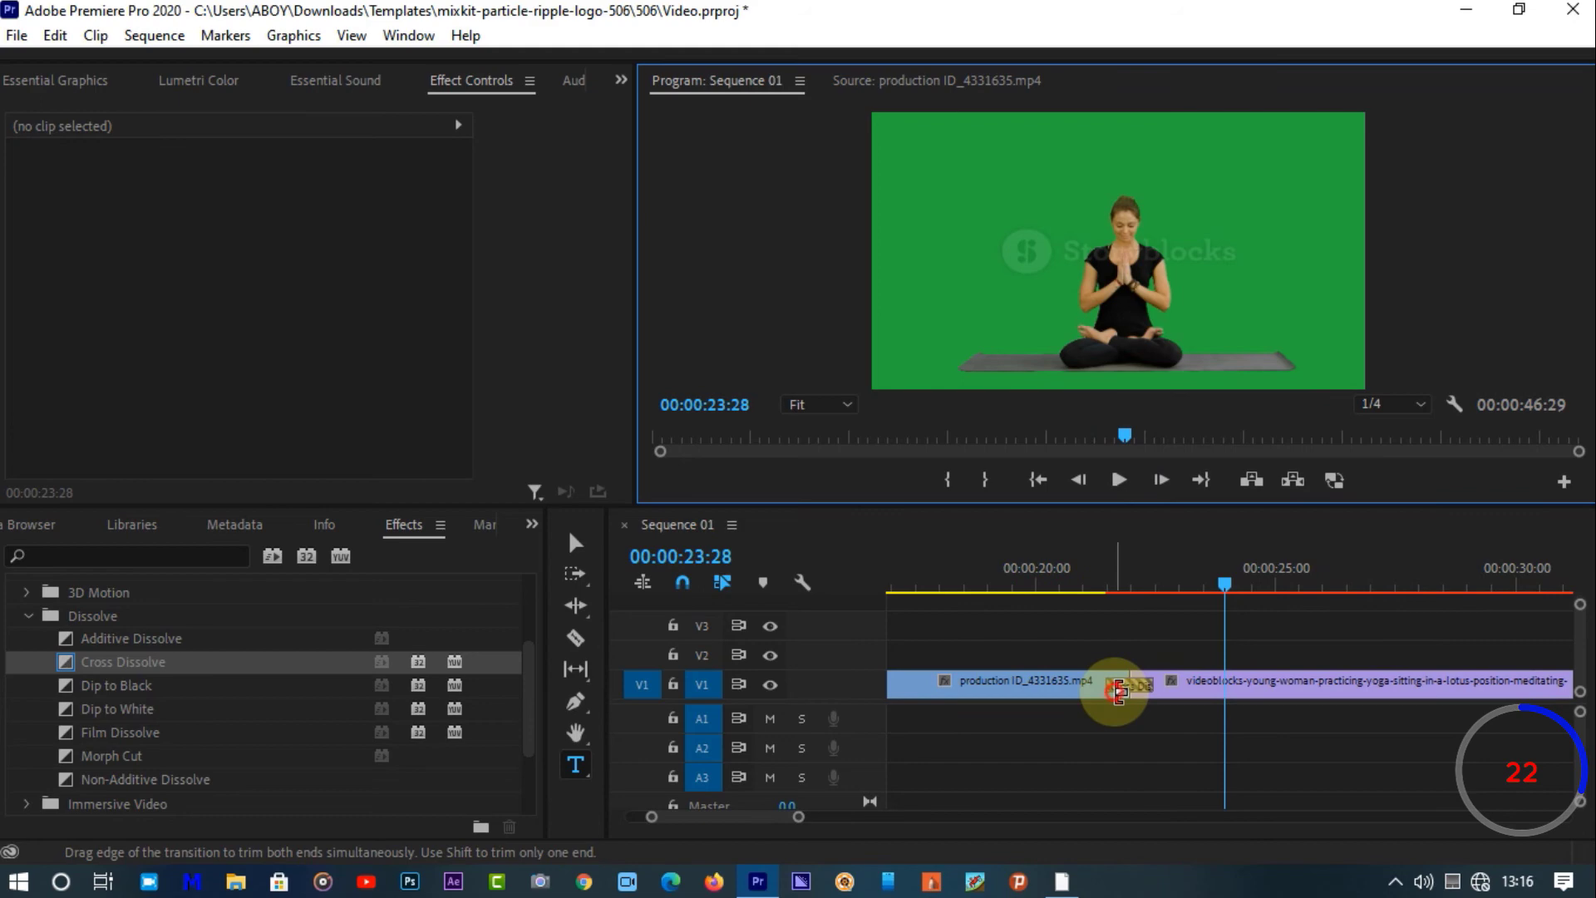
Replace the Cross Dissolve between the skyline and yoga clips with the Film Dissolve transition, accepting repeated frames
{"action": "left_click", "coordinate": [1119, 690]}
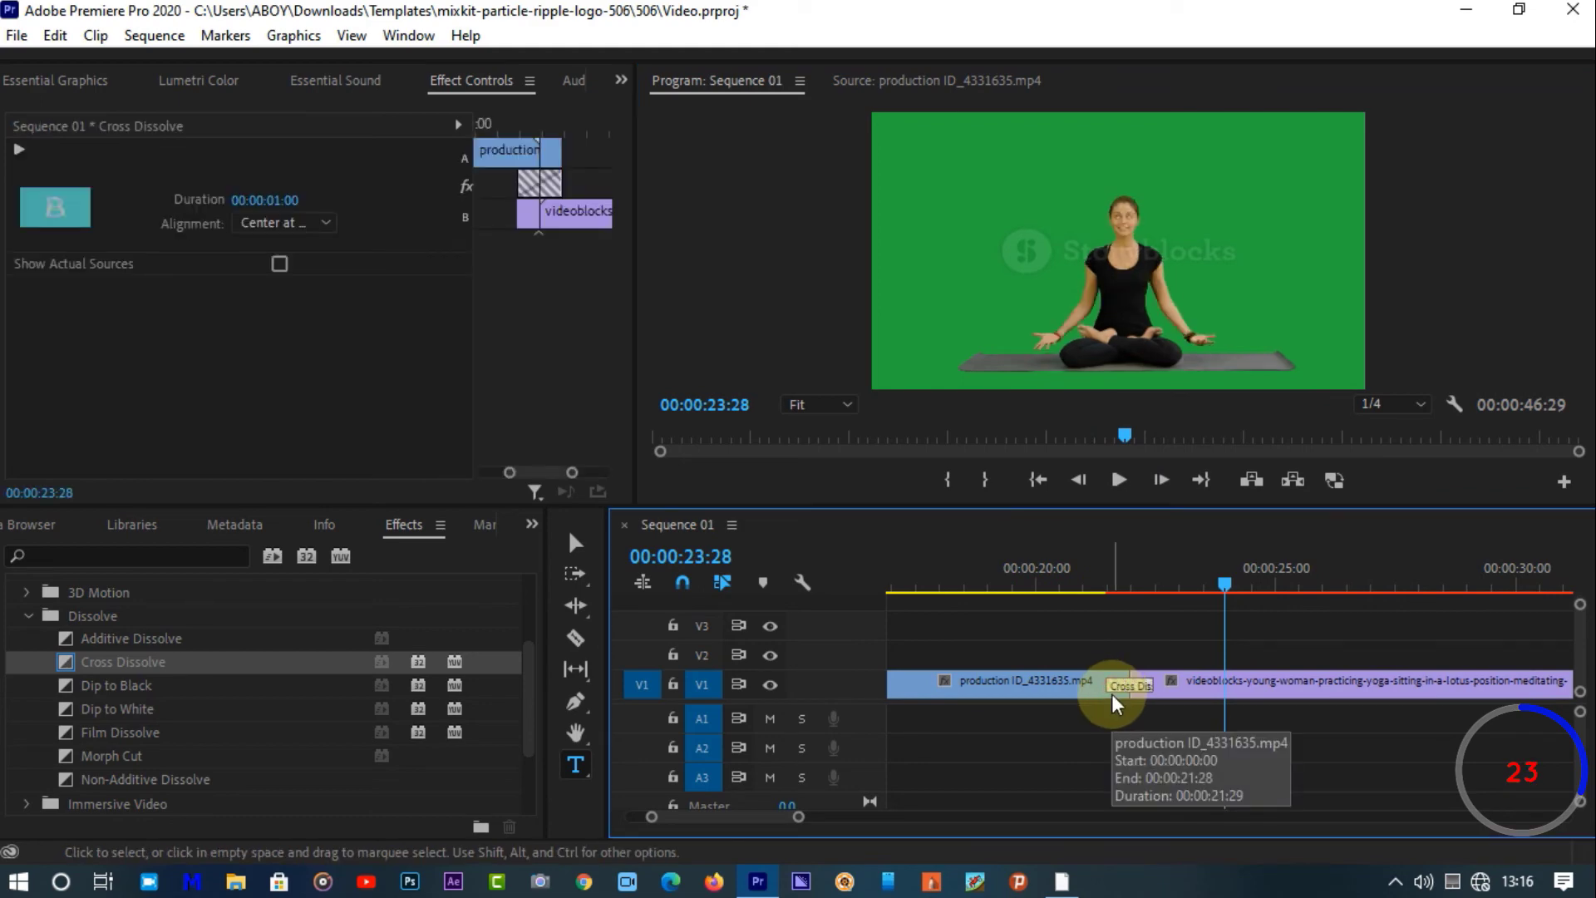
{"action": "key", "text": "Delete"}
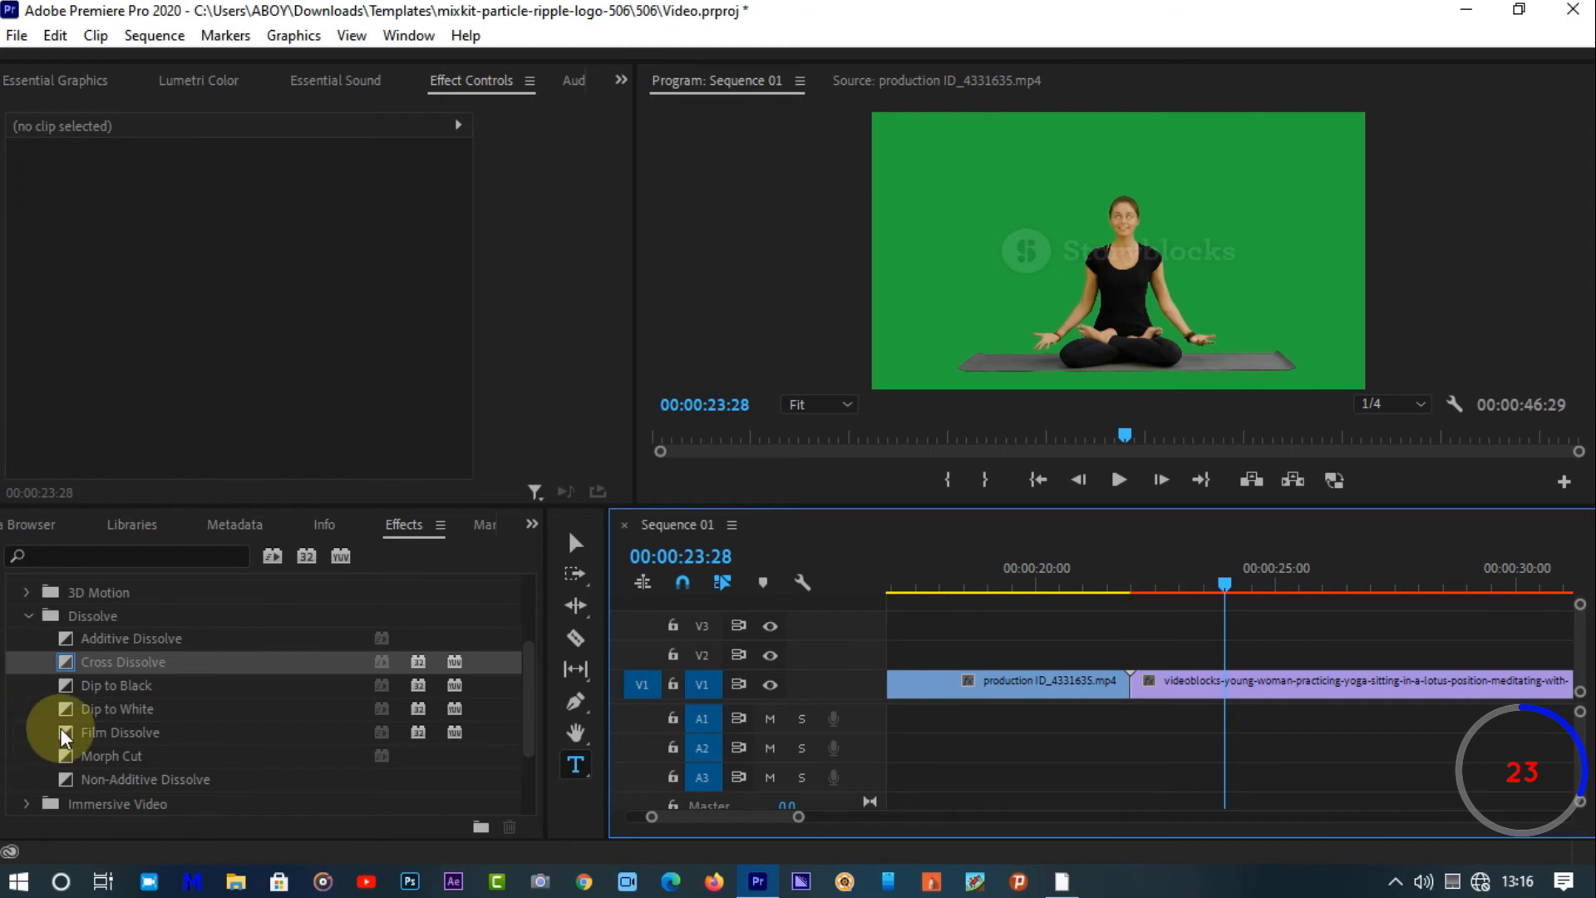
{"action": "left_click_drag", "start_coordinate": [85, 728], "coordinate": [1110, 680]}
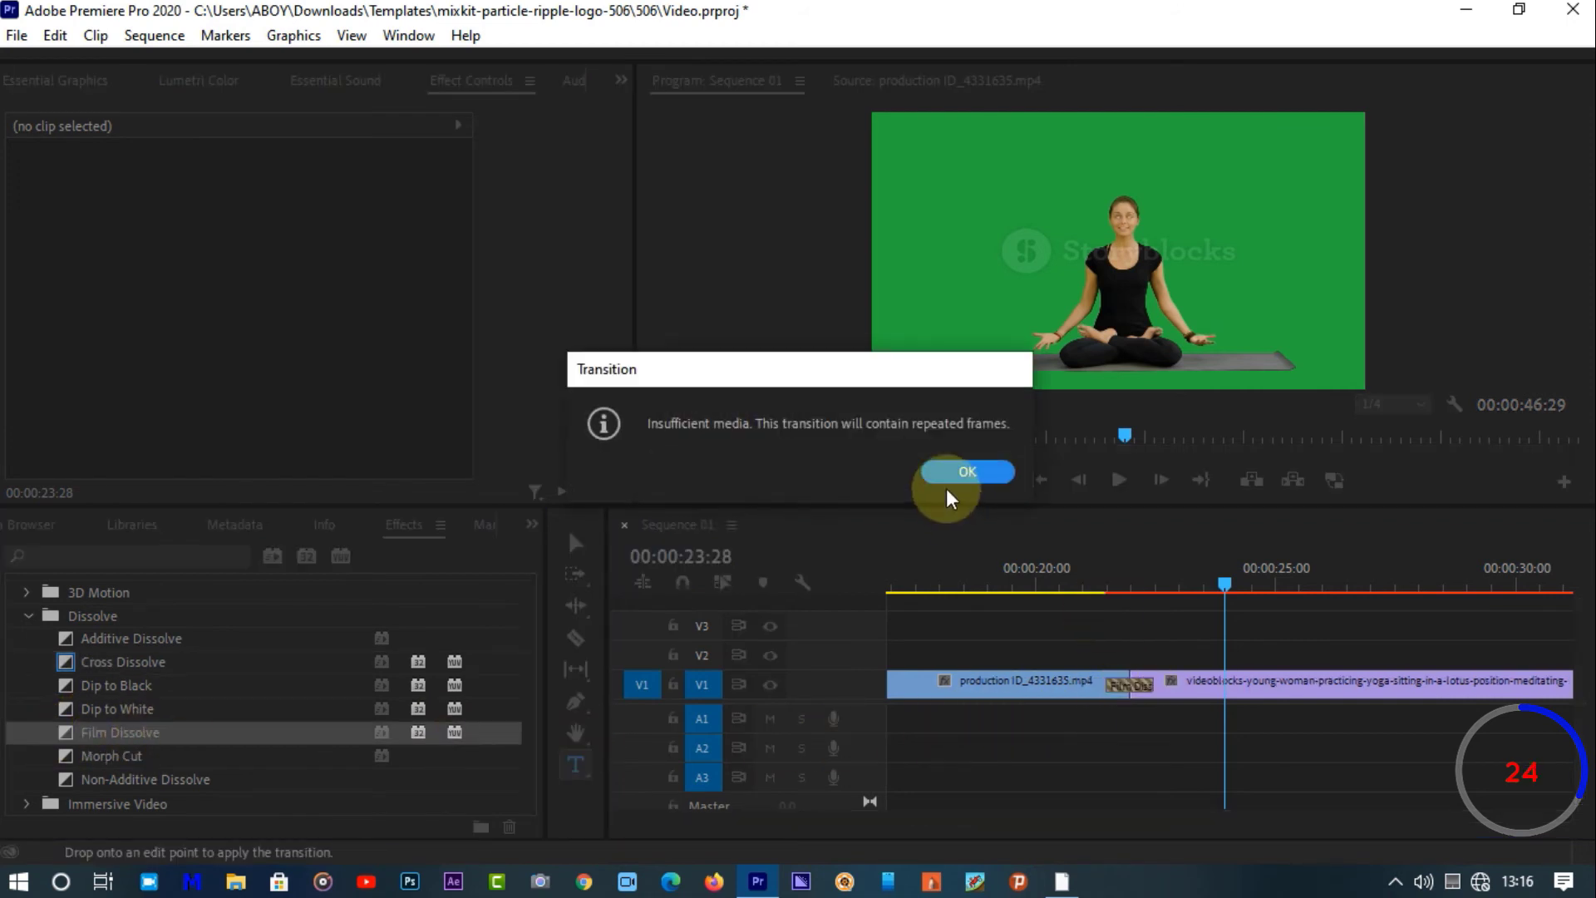
{"action": "left_click", "coordinate": [985, 475]}
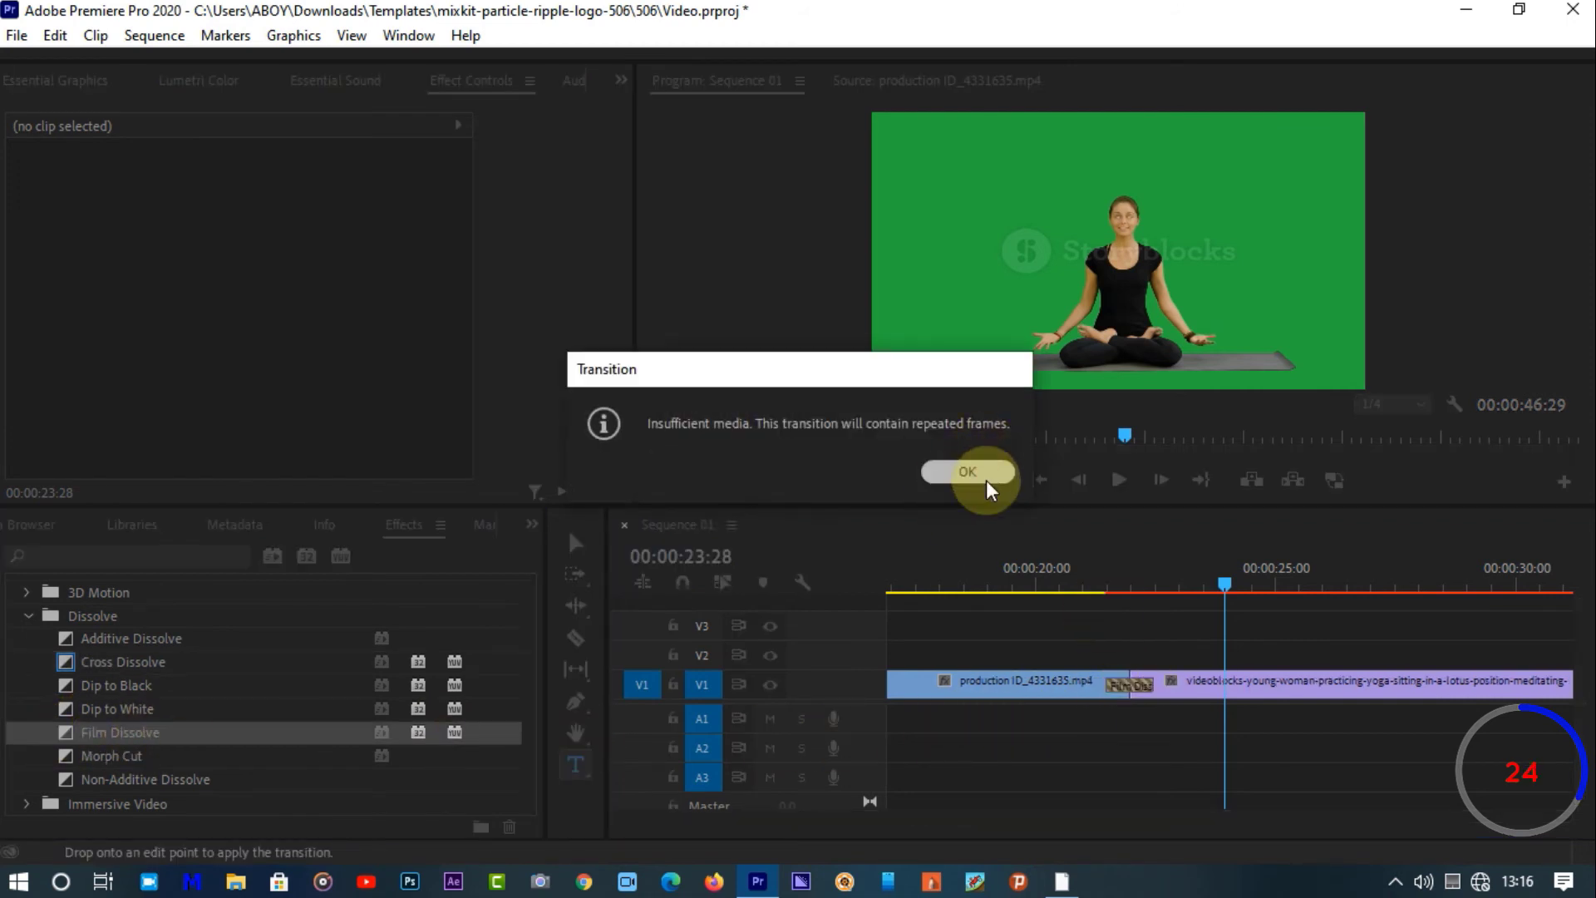
Mark an In point at 00:00:20:29 and an Out point at 00:00:22:14 around the Film Dissolve and render that range
{"action": "left_click", "coordinate": [1085, 586]}
{"action": "key", "text": "i"}
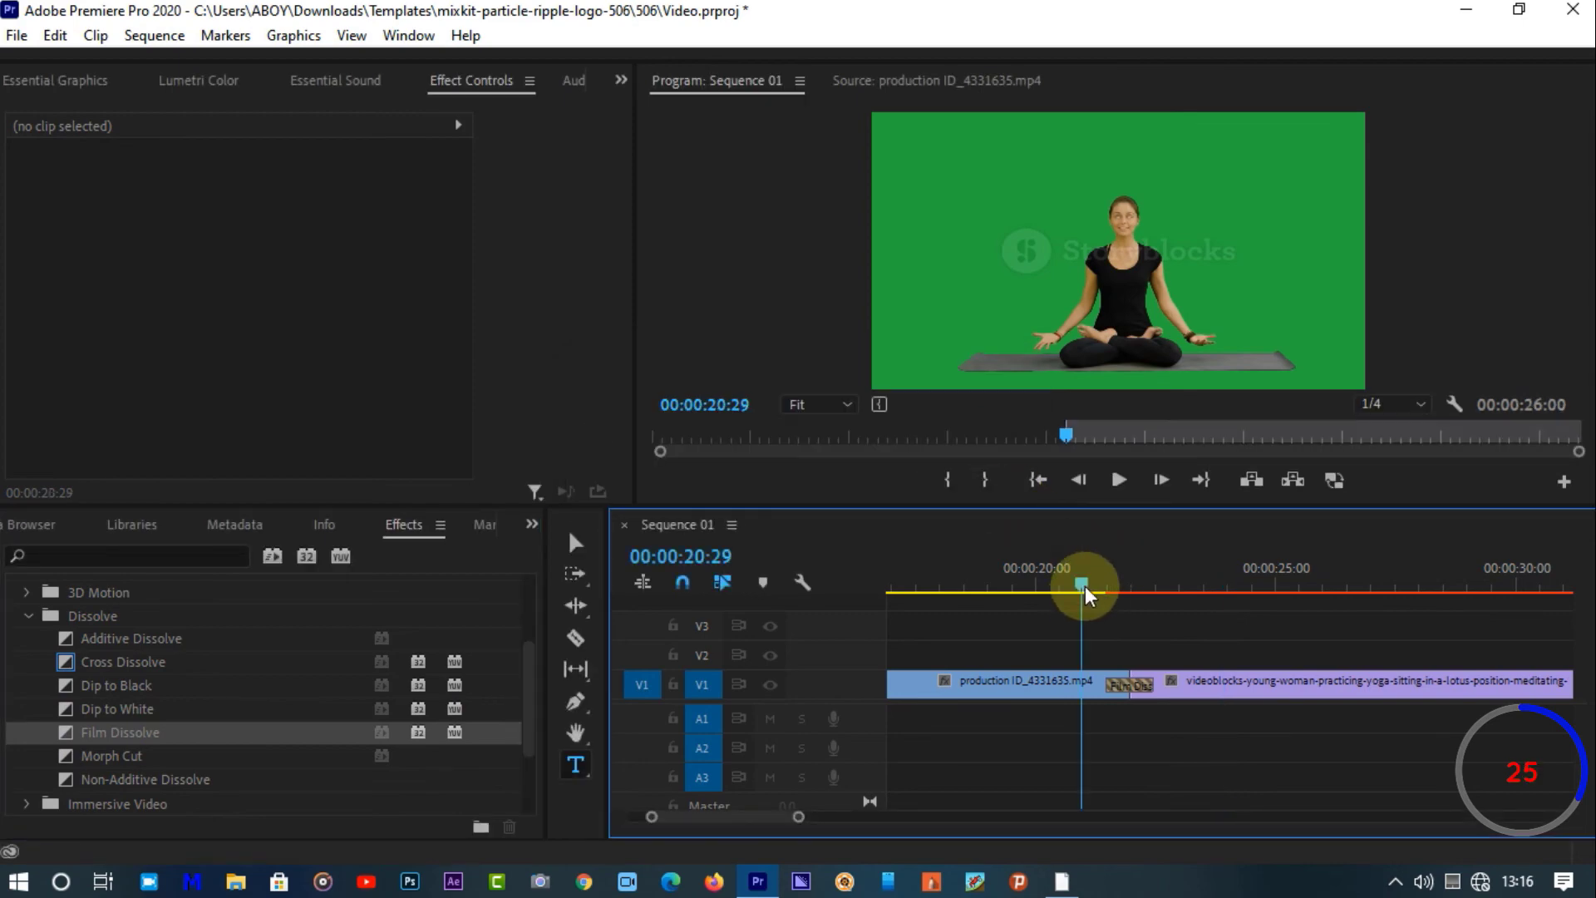
{"action": "left_click", "coordinate": [1167, 586]}
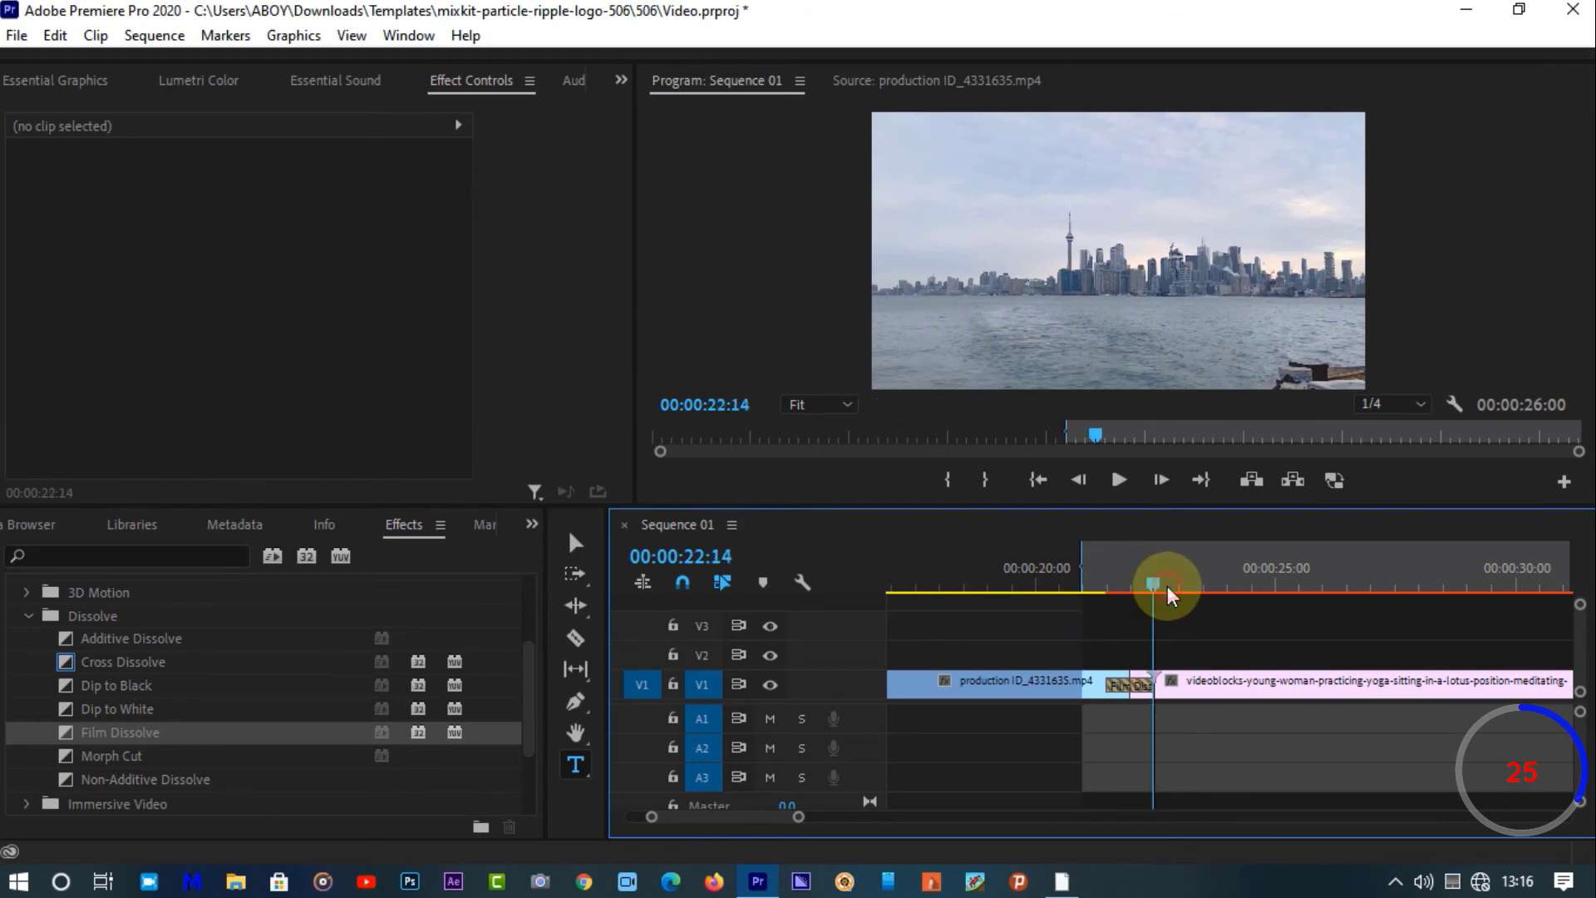
{"action": "key", "text": "o"}
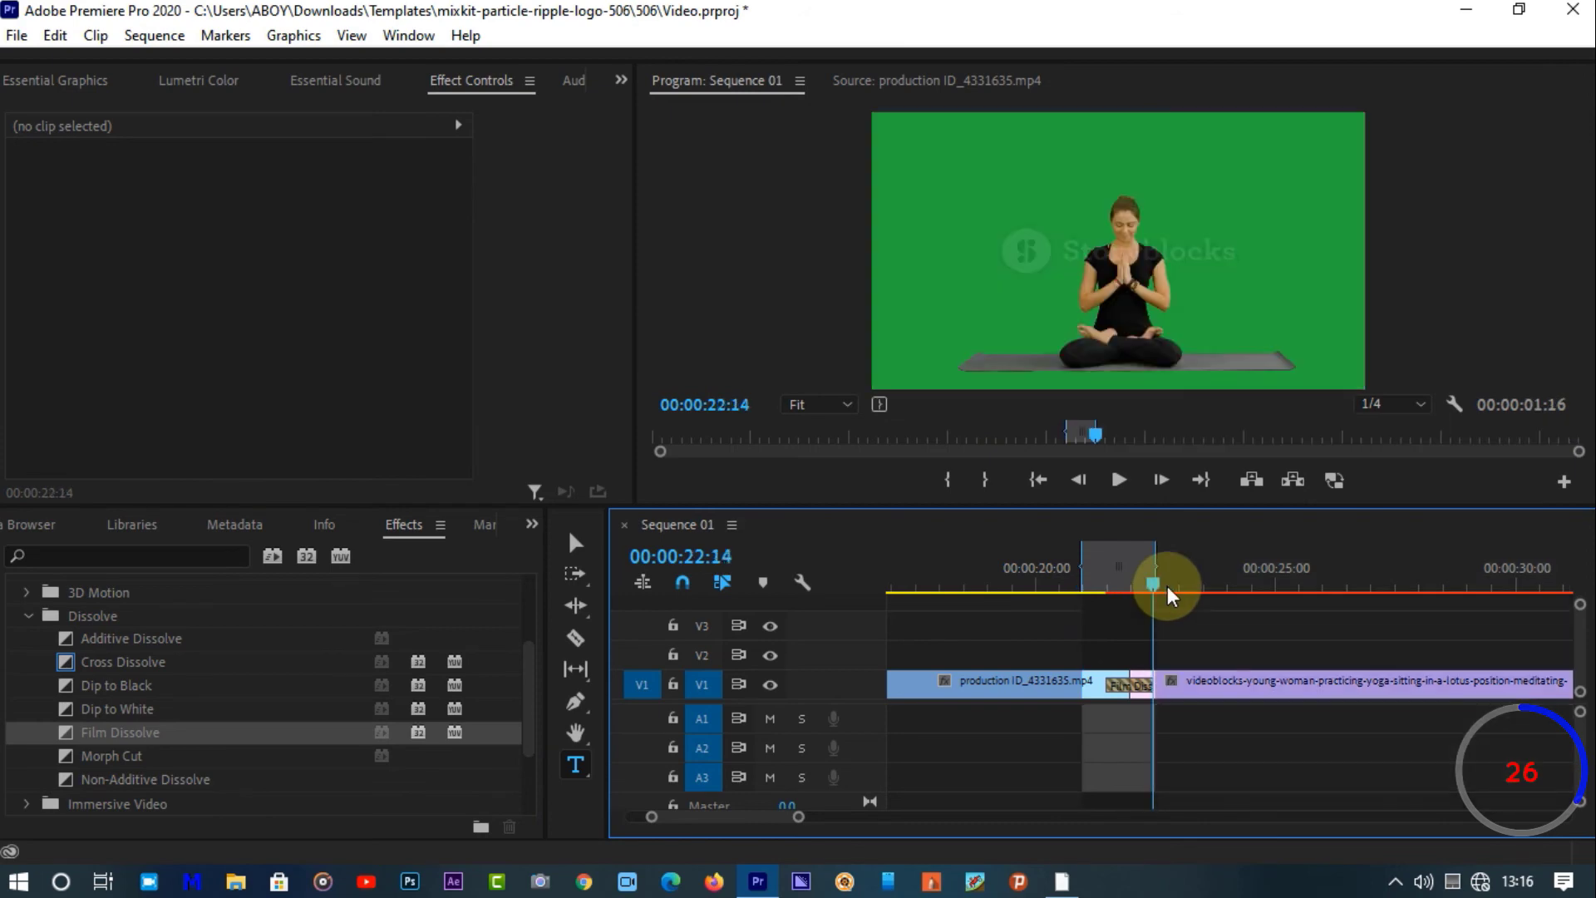
{"action": "key", "text": "Return"}
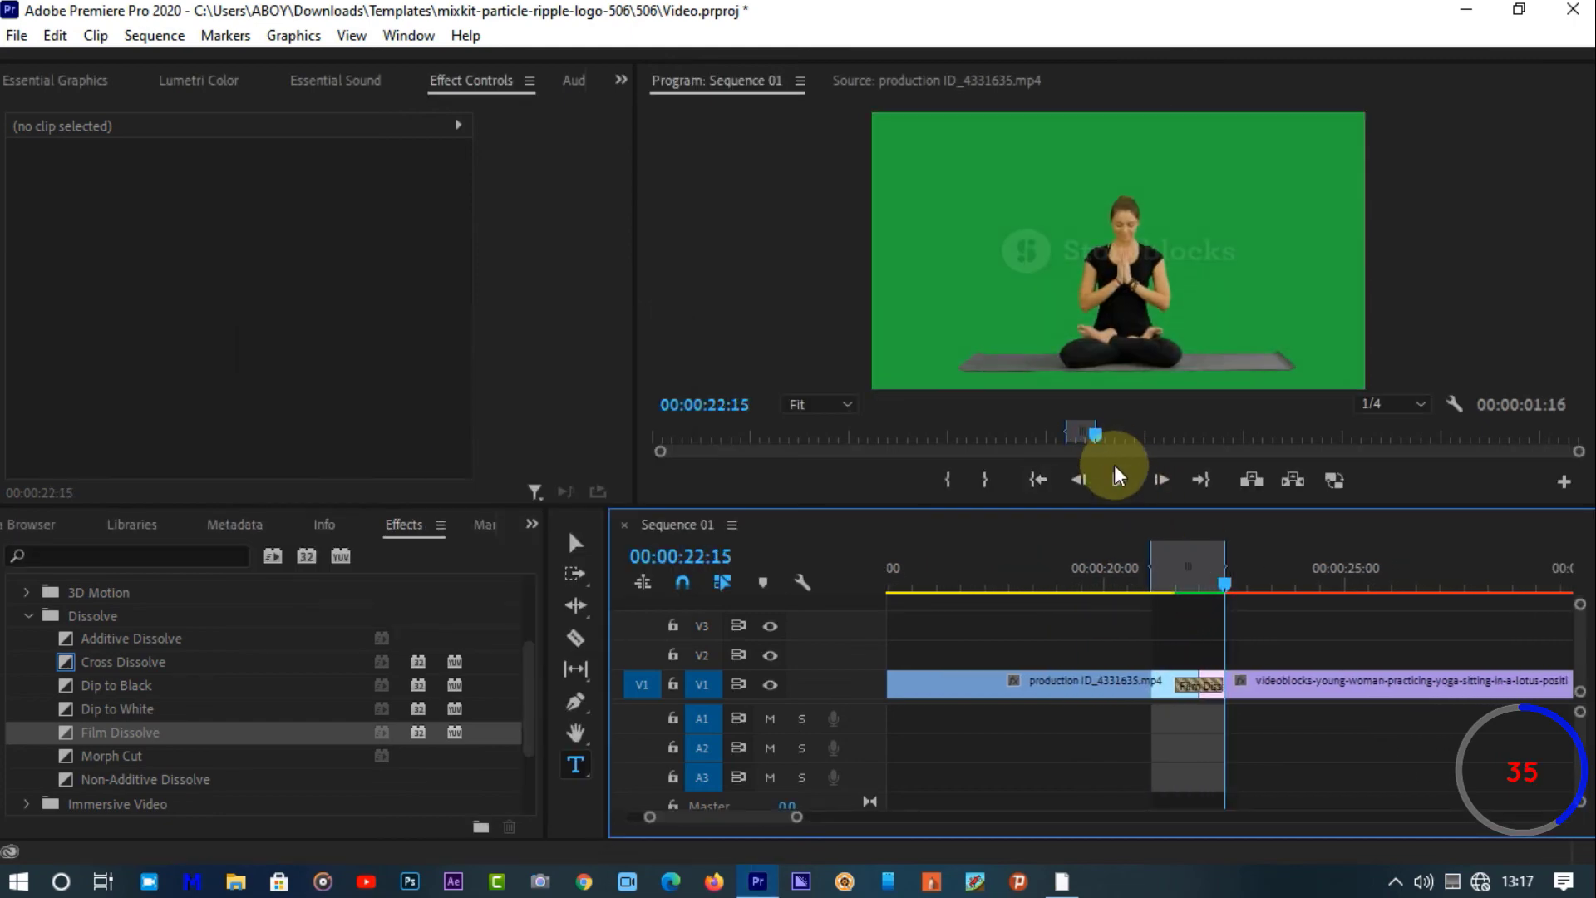
Clear the In and Out points and play the sequence from 00:00:20:16 to preview the rendered Film Dissolve
{"action": "left_click", "coordinate": [1130, 586]}
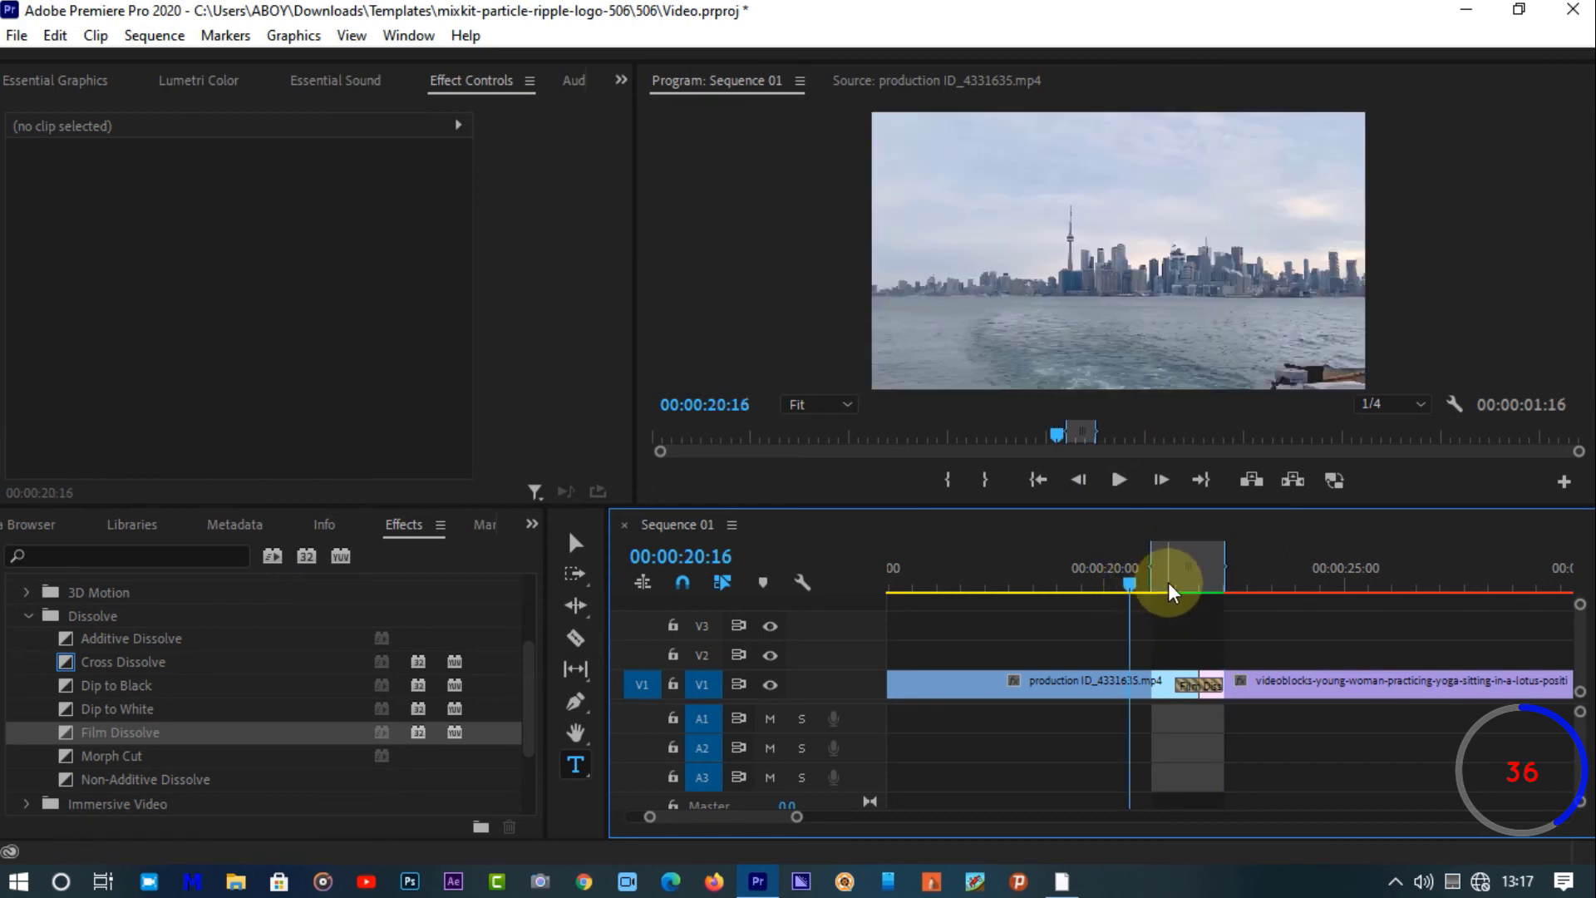
{"action": "right_click", "coordinate": [1169, 582]}
{"action": "left_click", "coordinate": [1293, 267]}
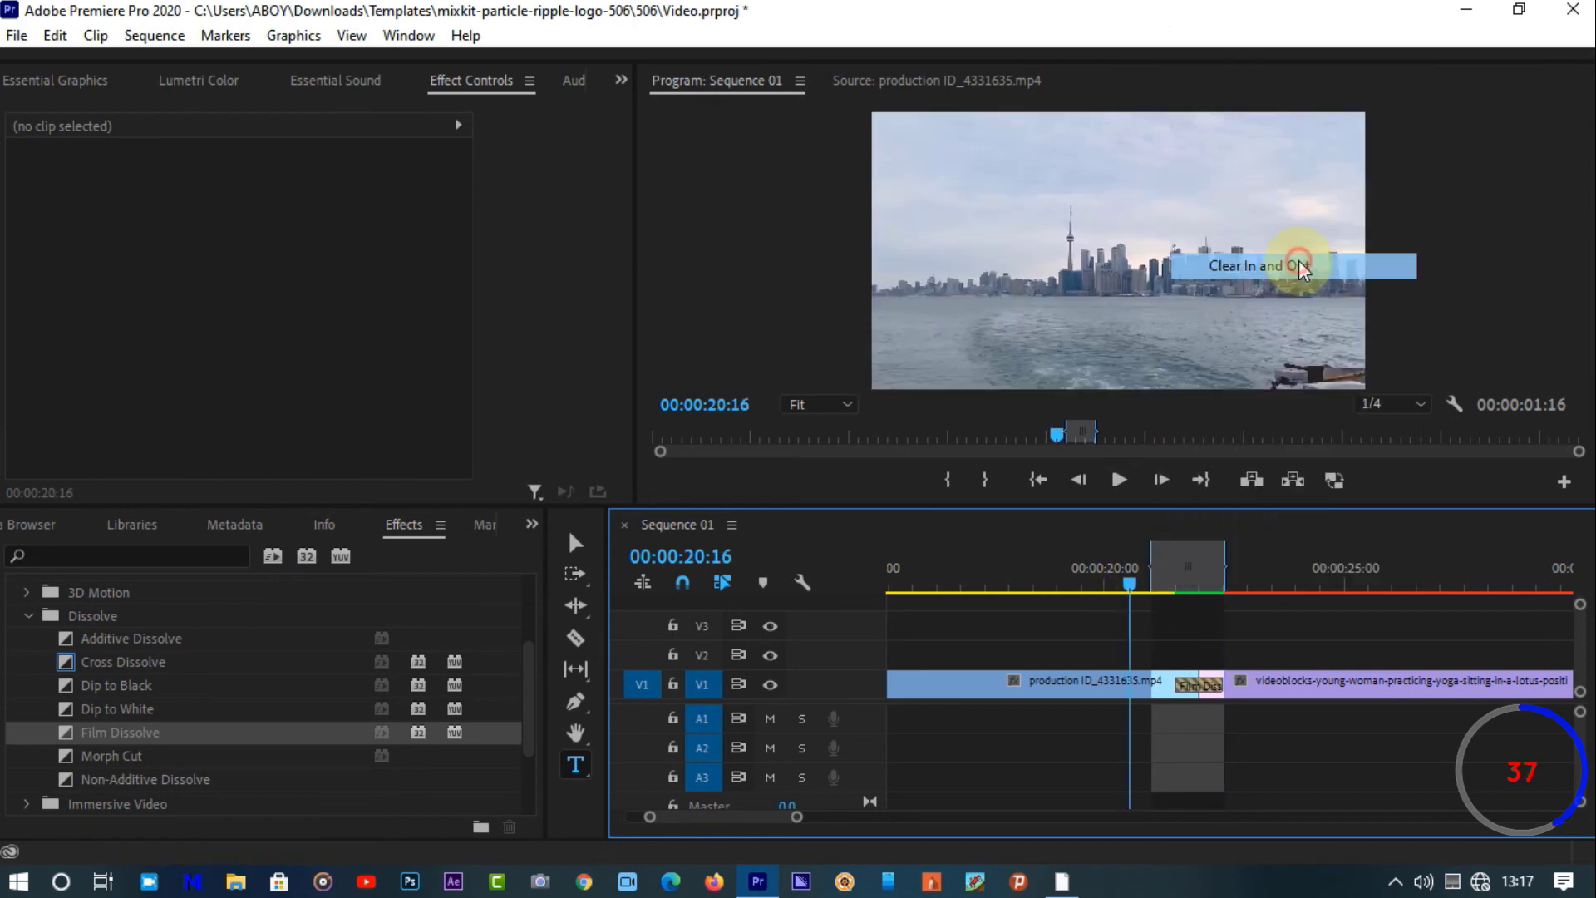
{"action": "left_click", "coordinate": [1119, 485]}
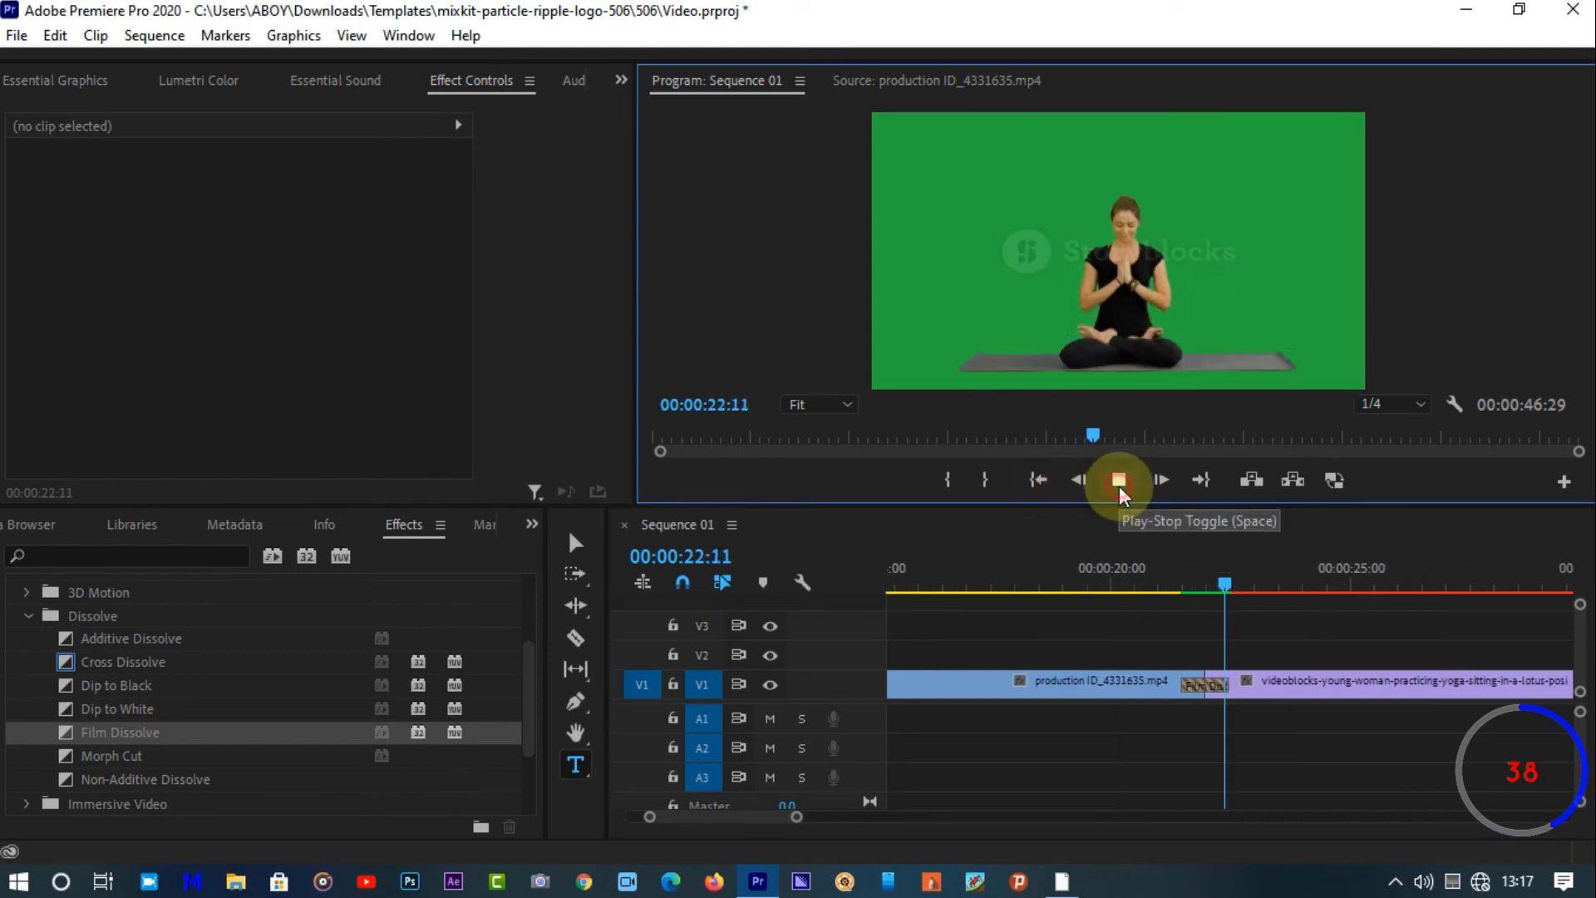
{"action": "key", "text": "space"}
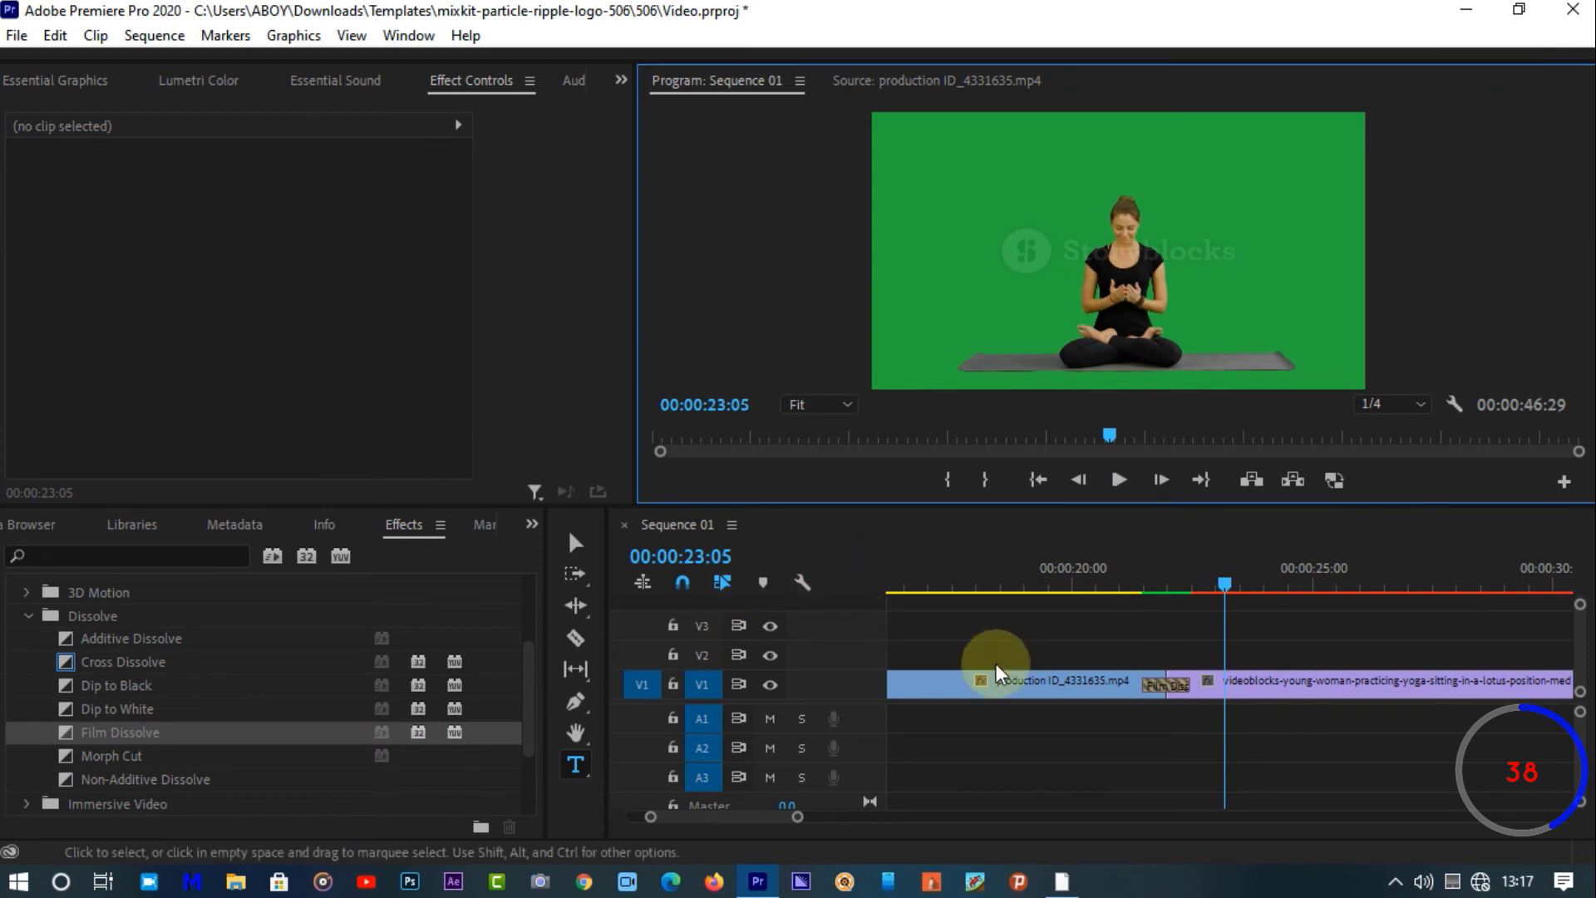
Delete the Film Dissolve transition from the cut and collapse the Dissolve and Video Transitions folders
{"action": "left_click", "coordinate": [1155, 685]}
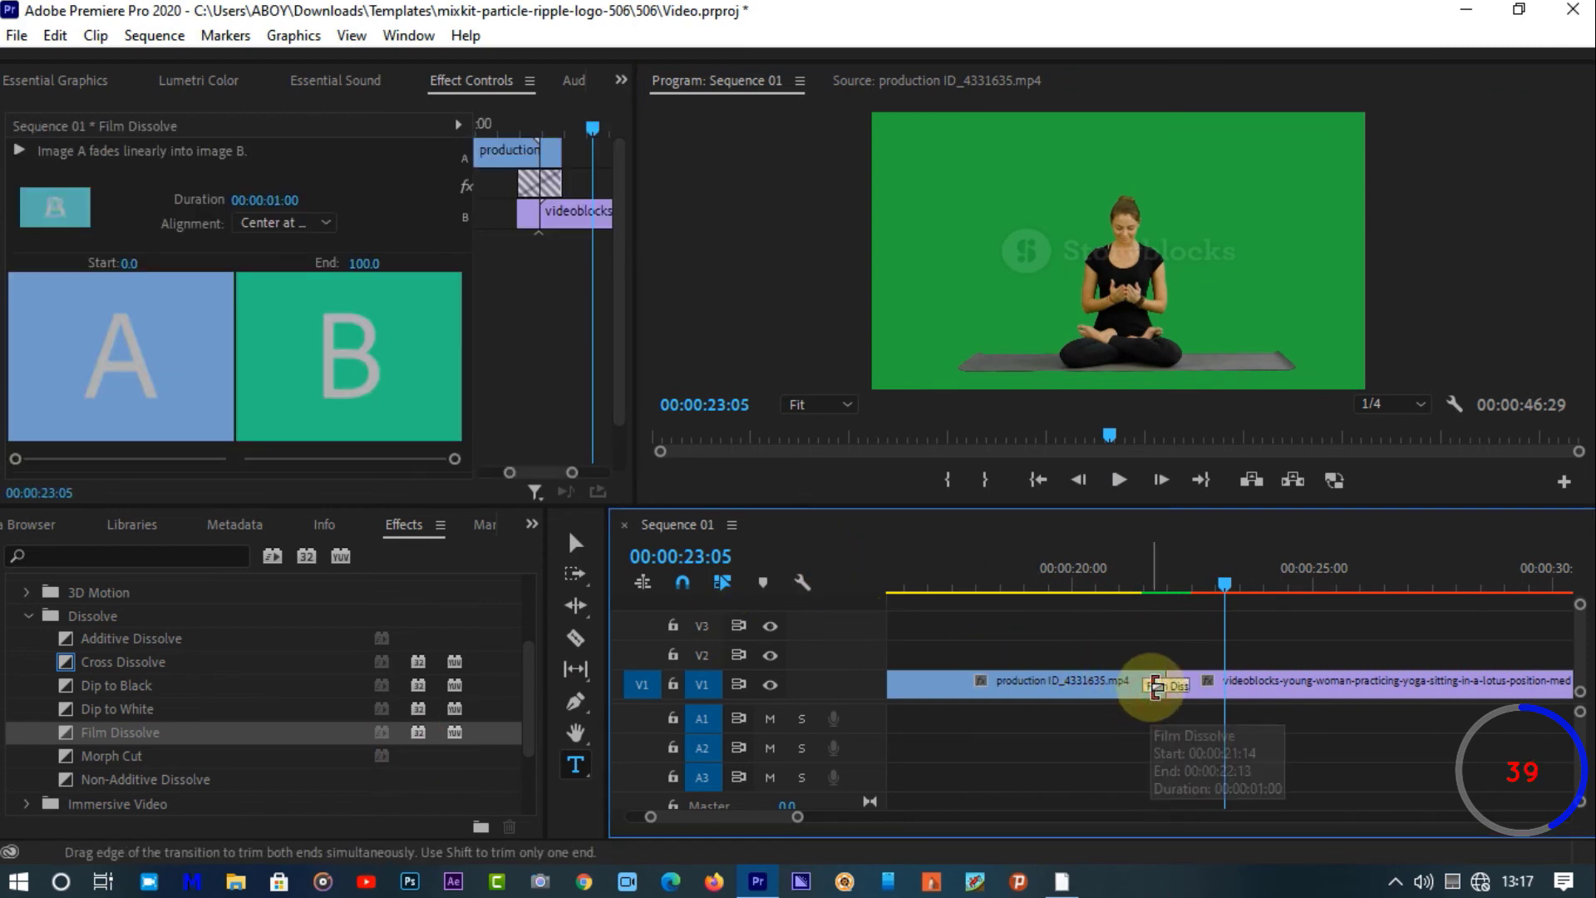
{"action": "key", "text": "Delete"}
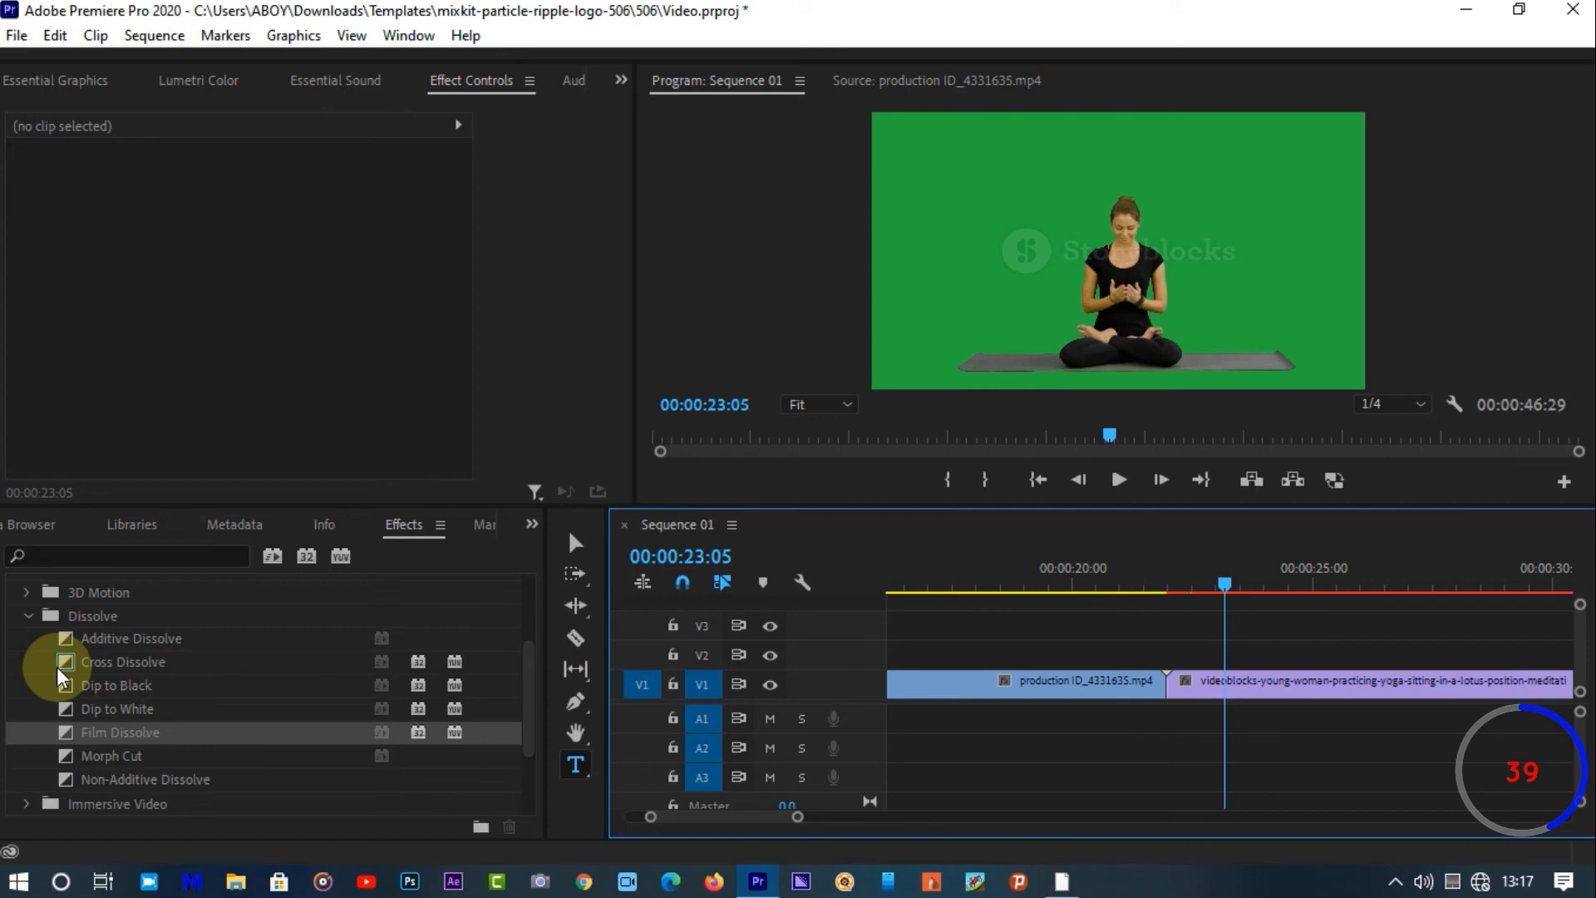
{"action": "left_click", "coordinate": [29, 616]}
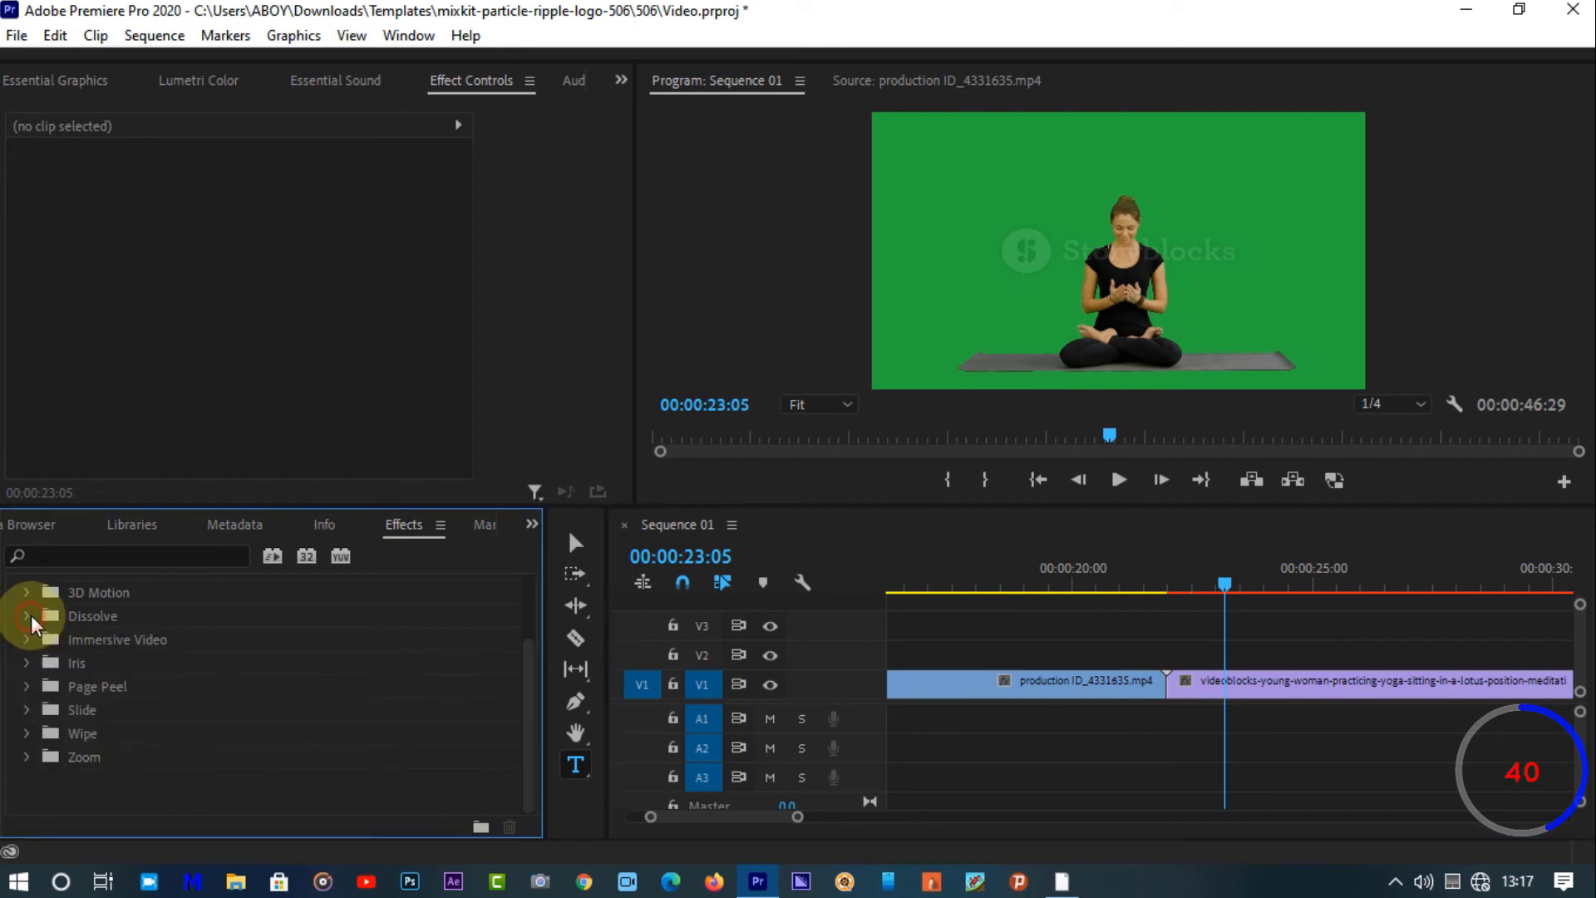
{"action": "left_click", "coordinate": [26, 689]}
{"action": "left_click", "coordinate": [24, 692]}
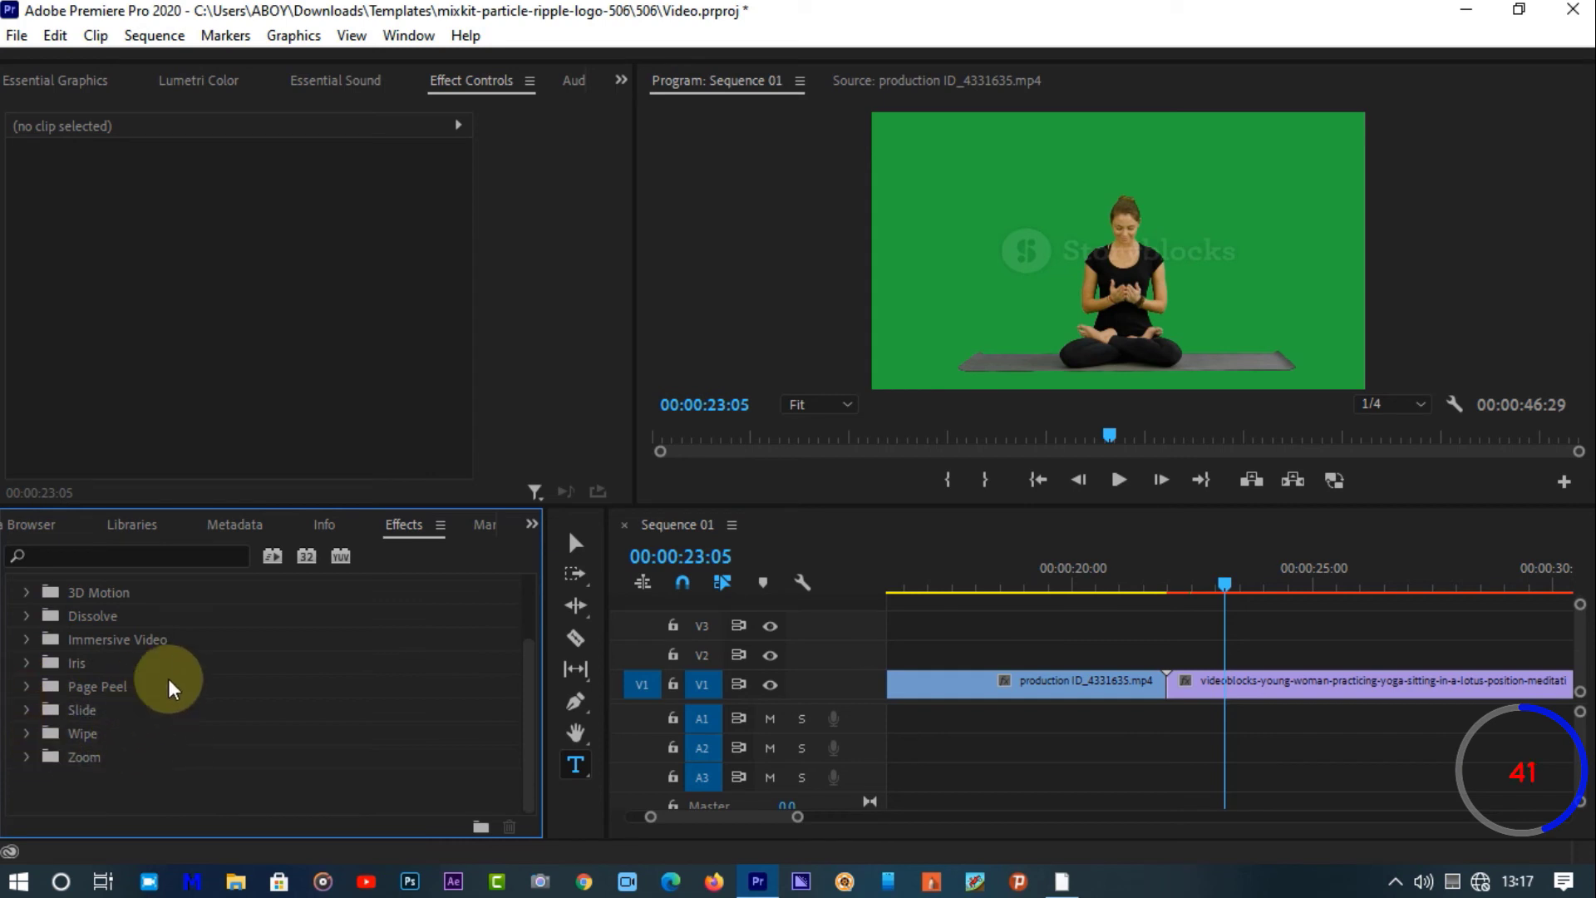
{"action": "scroll", "coordinate": [227, 605], "scroll_direction": "up", "scroll_amount": 3}
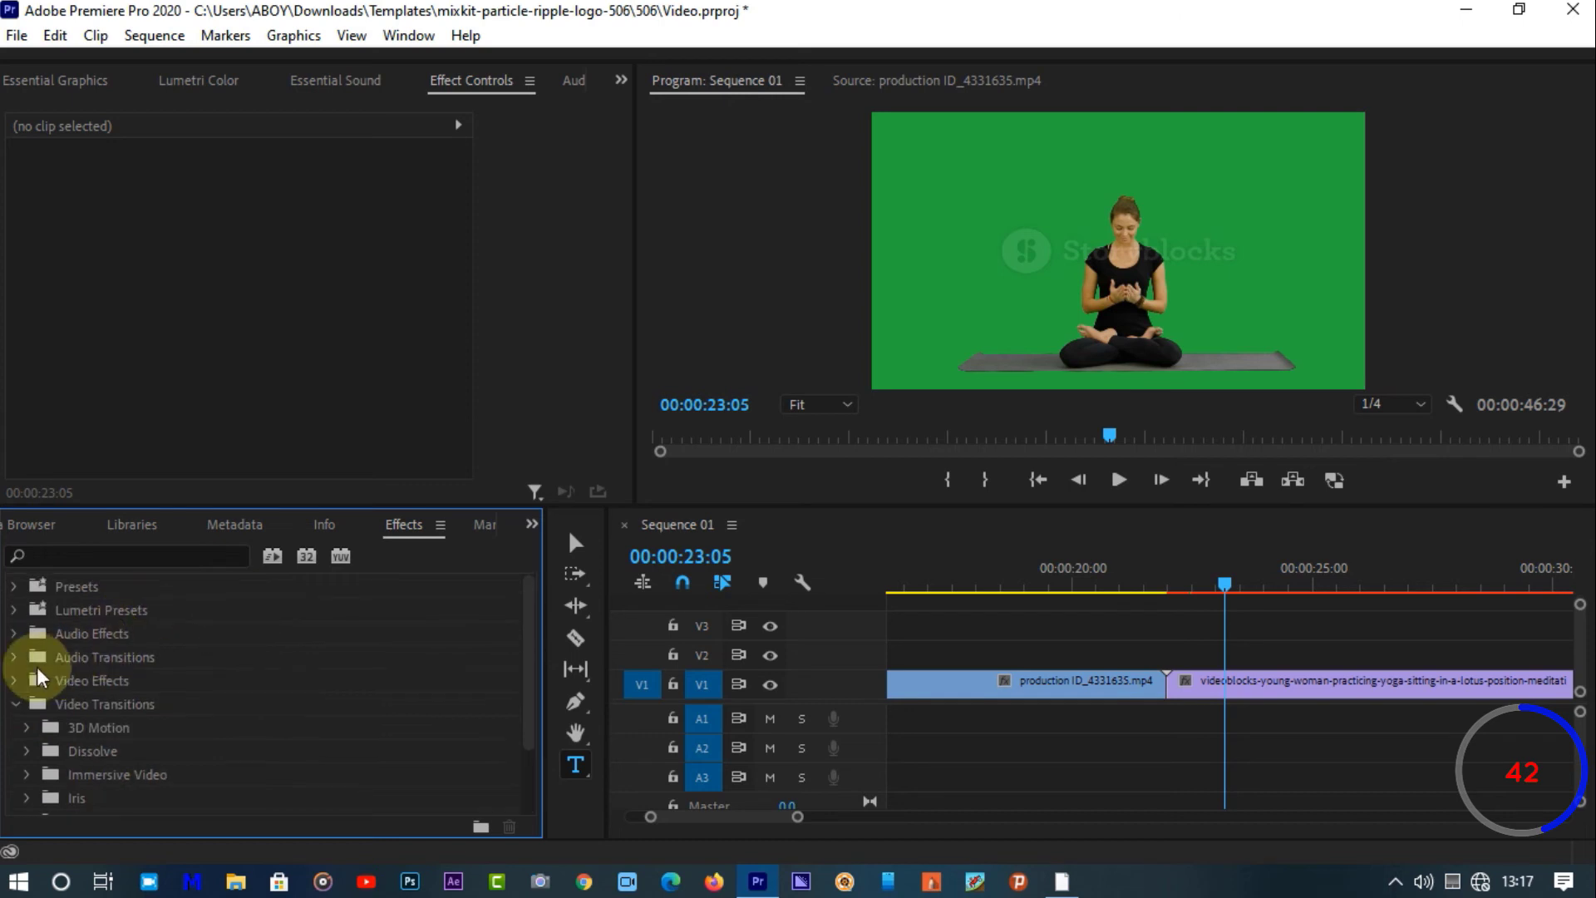
{"action": "left_click", "coordinate": [12, 706]}
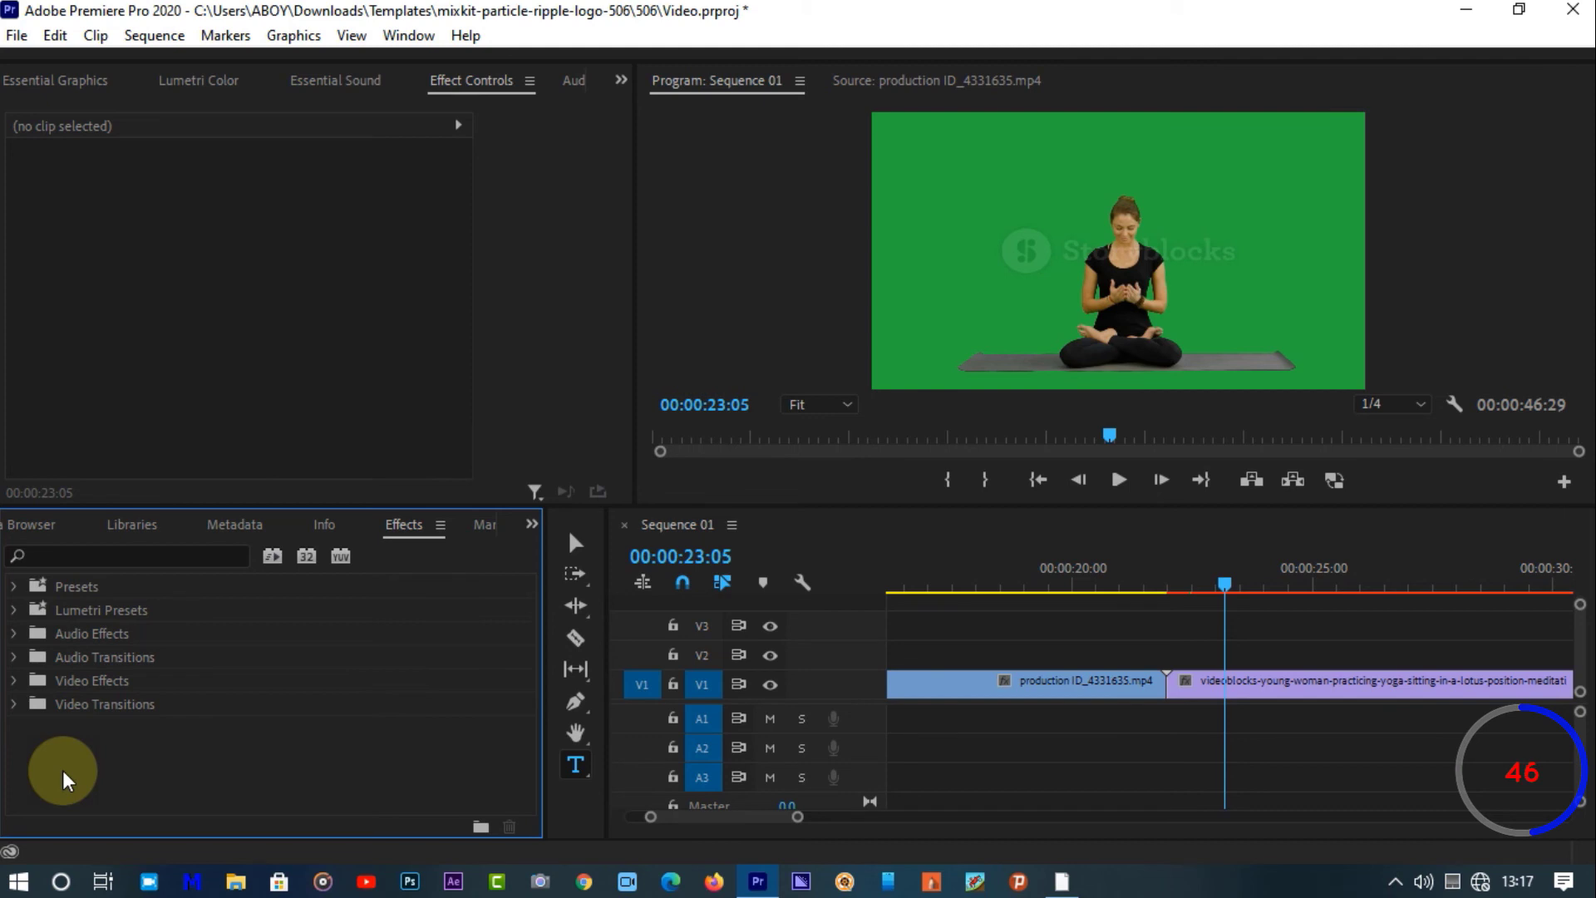
Return the playhead to the sequence start, select the skyline clip, and switch its Motion effect off and on again
{"action": "left_click_drag", "start_coordinate": [749, 816], "coordinate": [711, 819]}
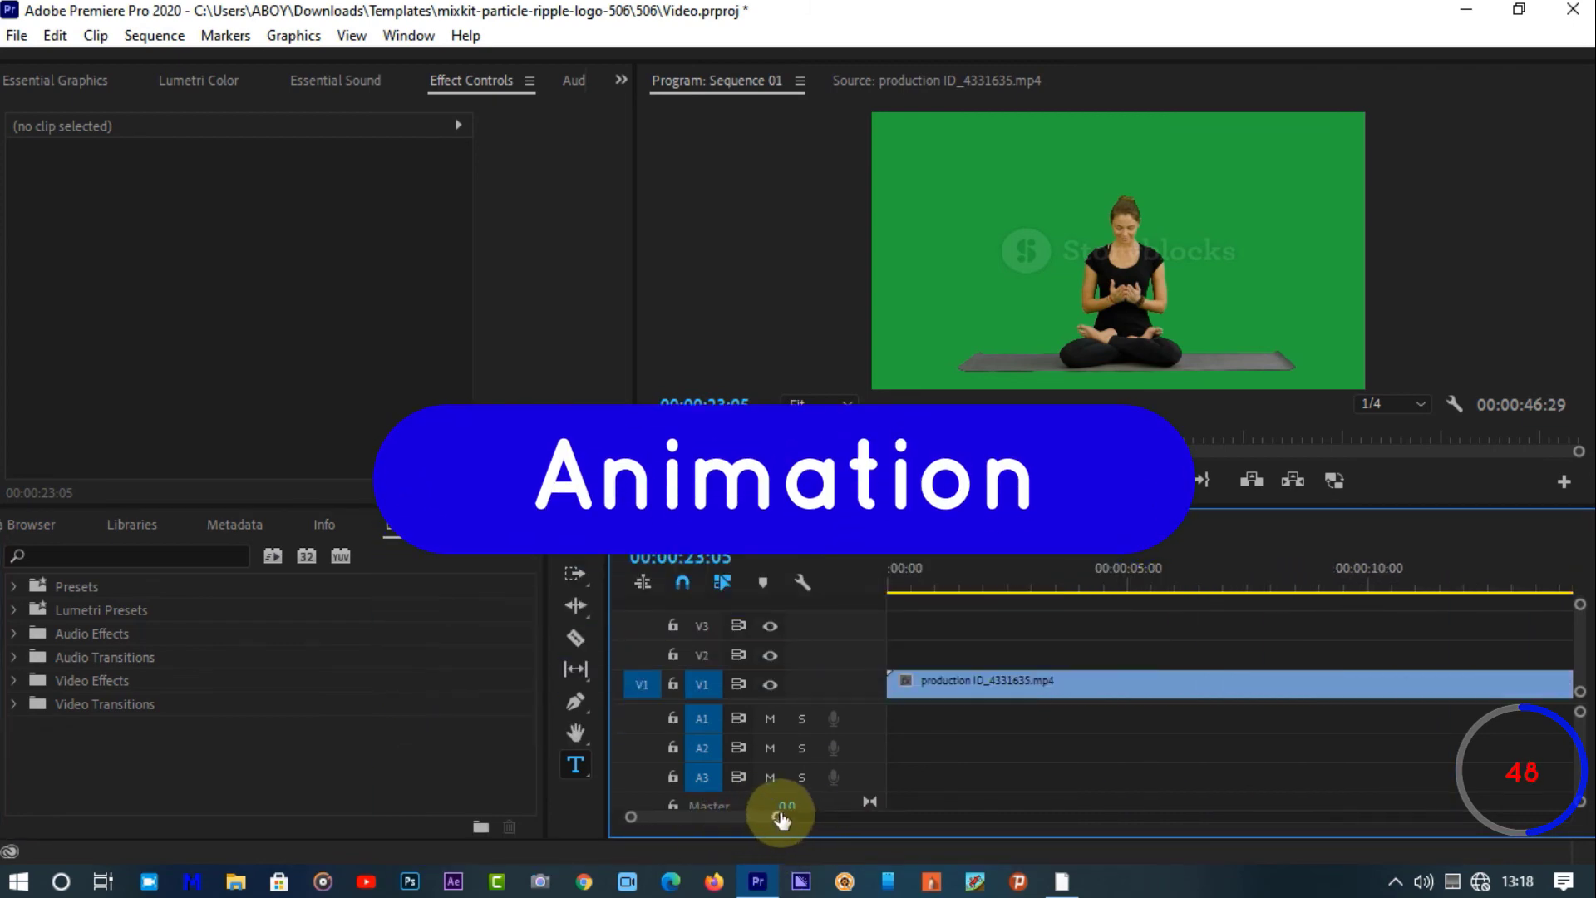
{"action": "left_click_drag", "start_coordinate": [781, 818], "coordinate": [1112, 838]}
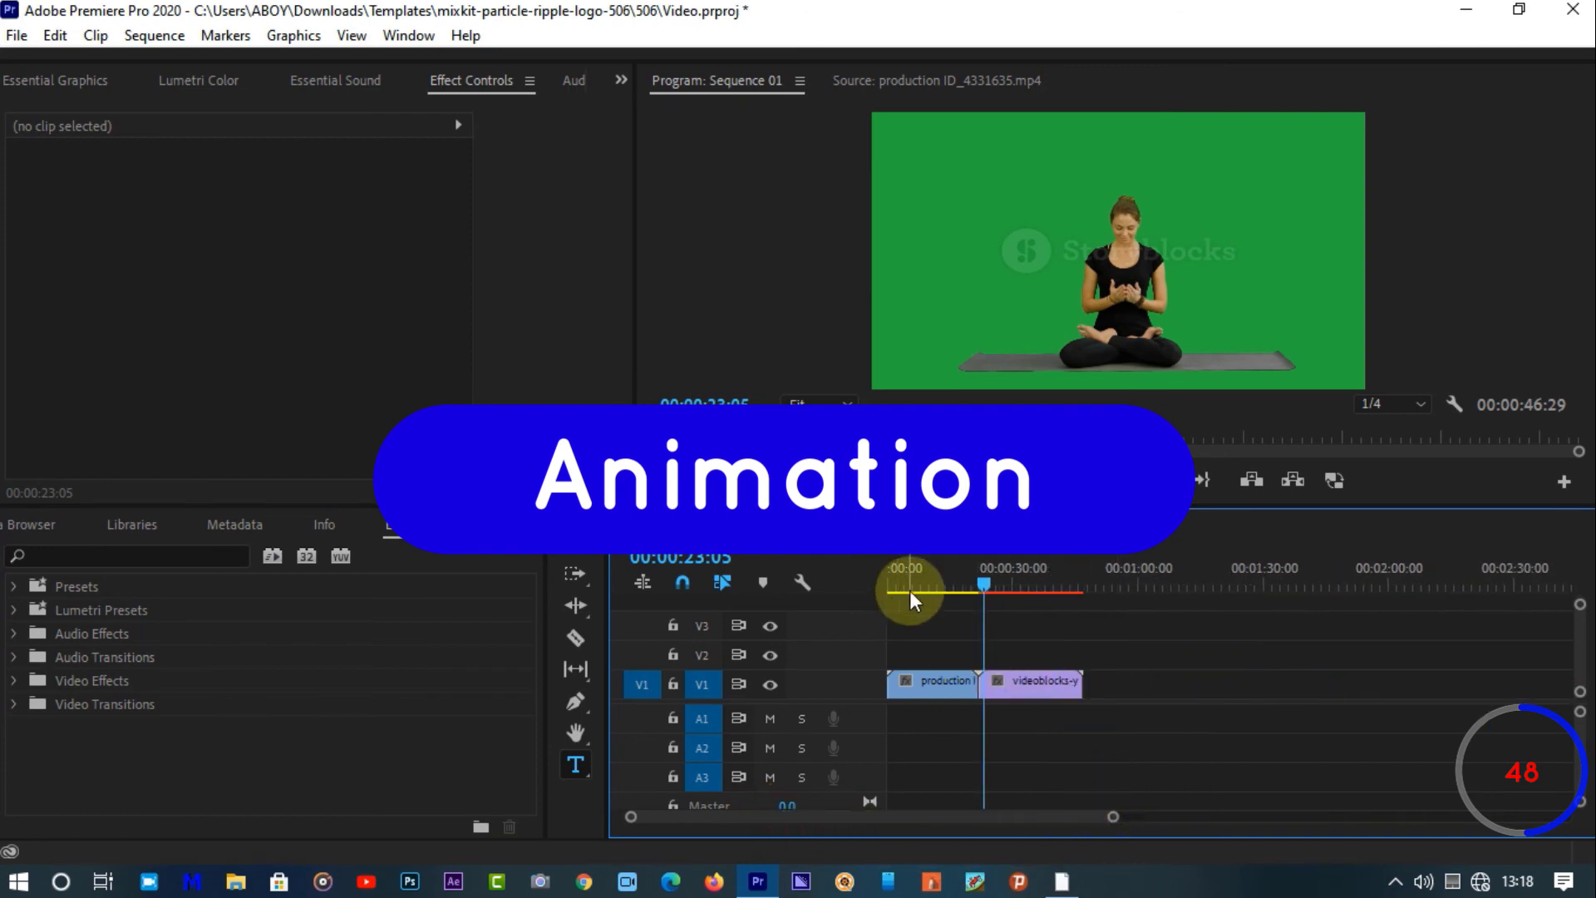
{"action": "left_click_drag", "start_coordinate": [910, 590], "coordinate": [850, 595]}
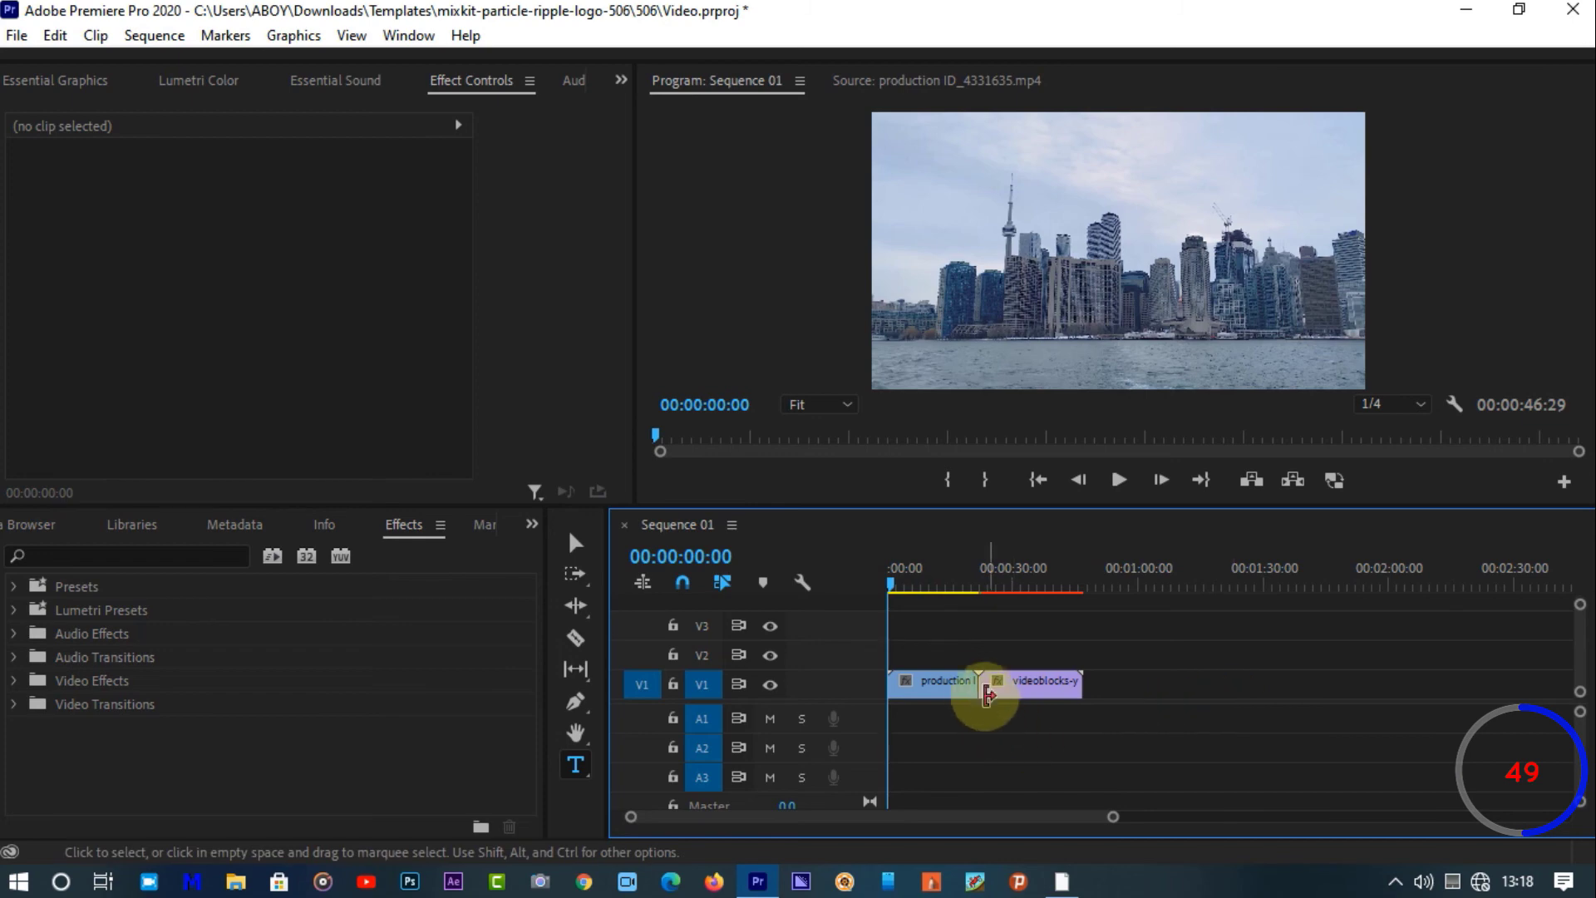
{"action": "left_click", "coordinate": [947, 690]}
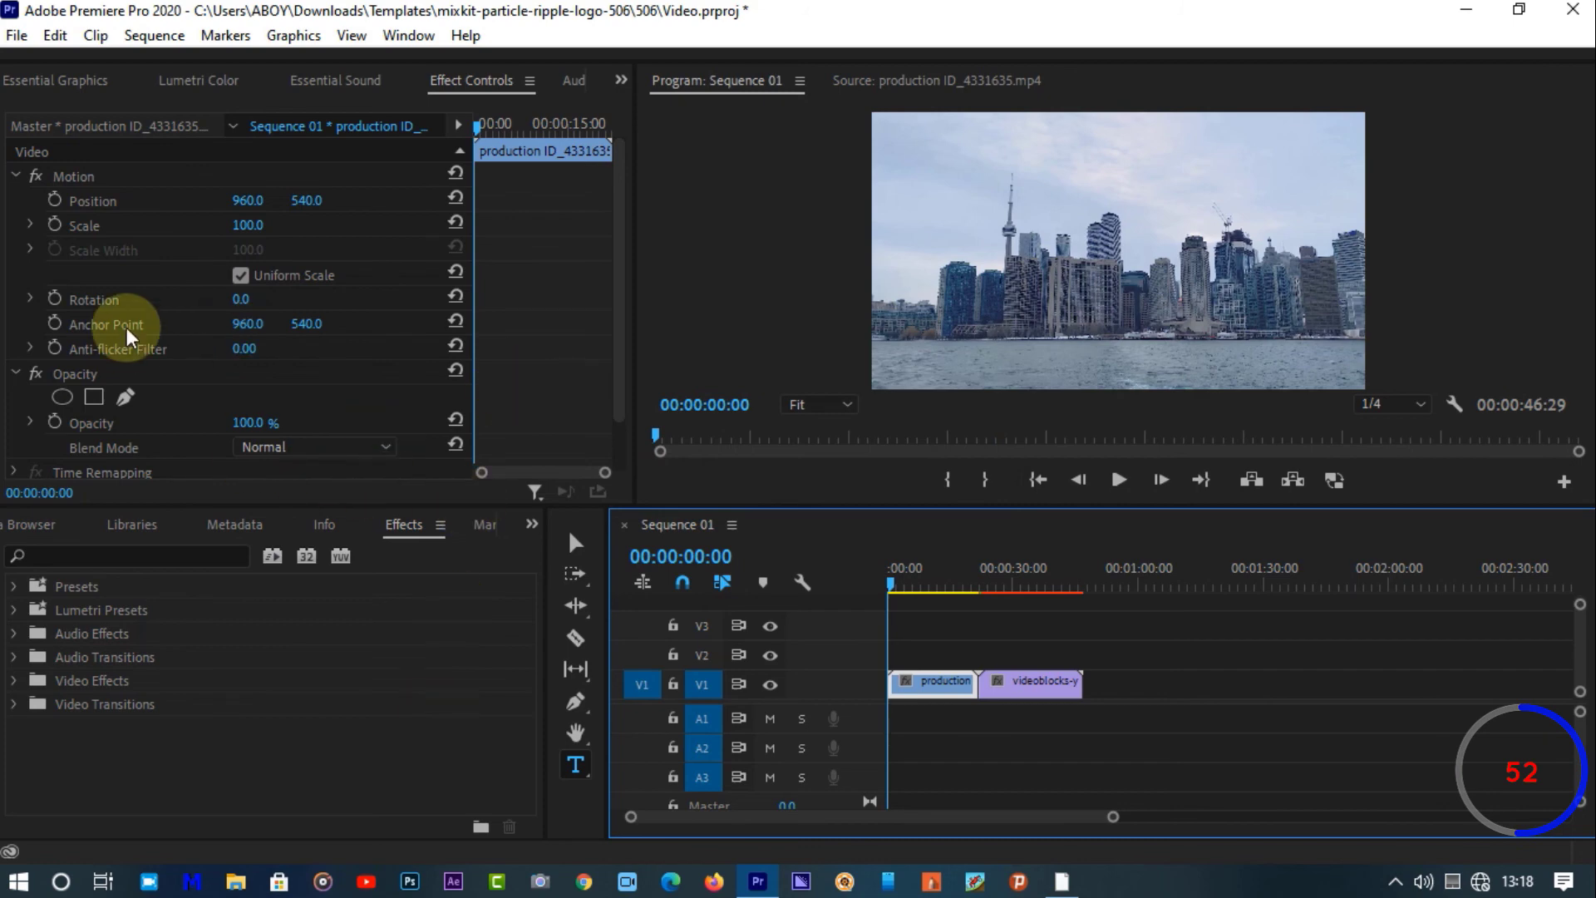
{"action": "left_click", "coordinate": [25, 176]}
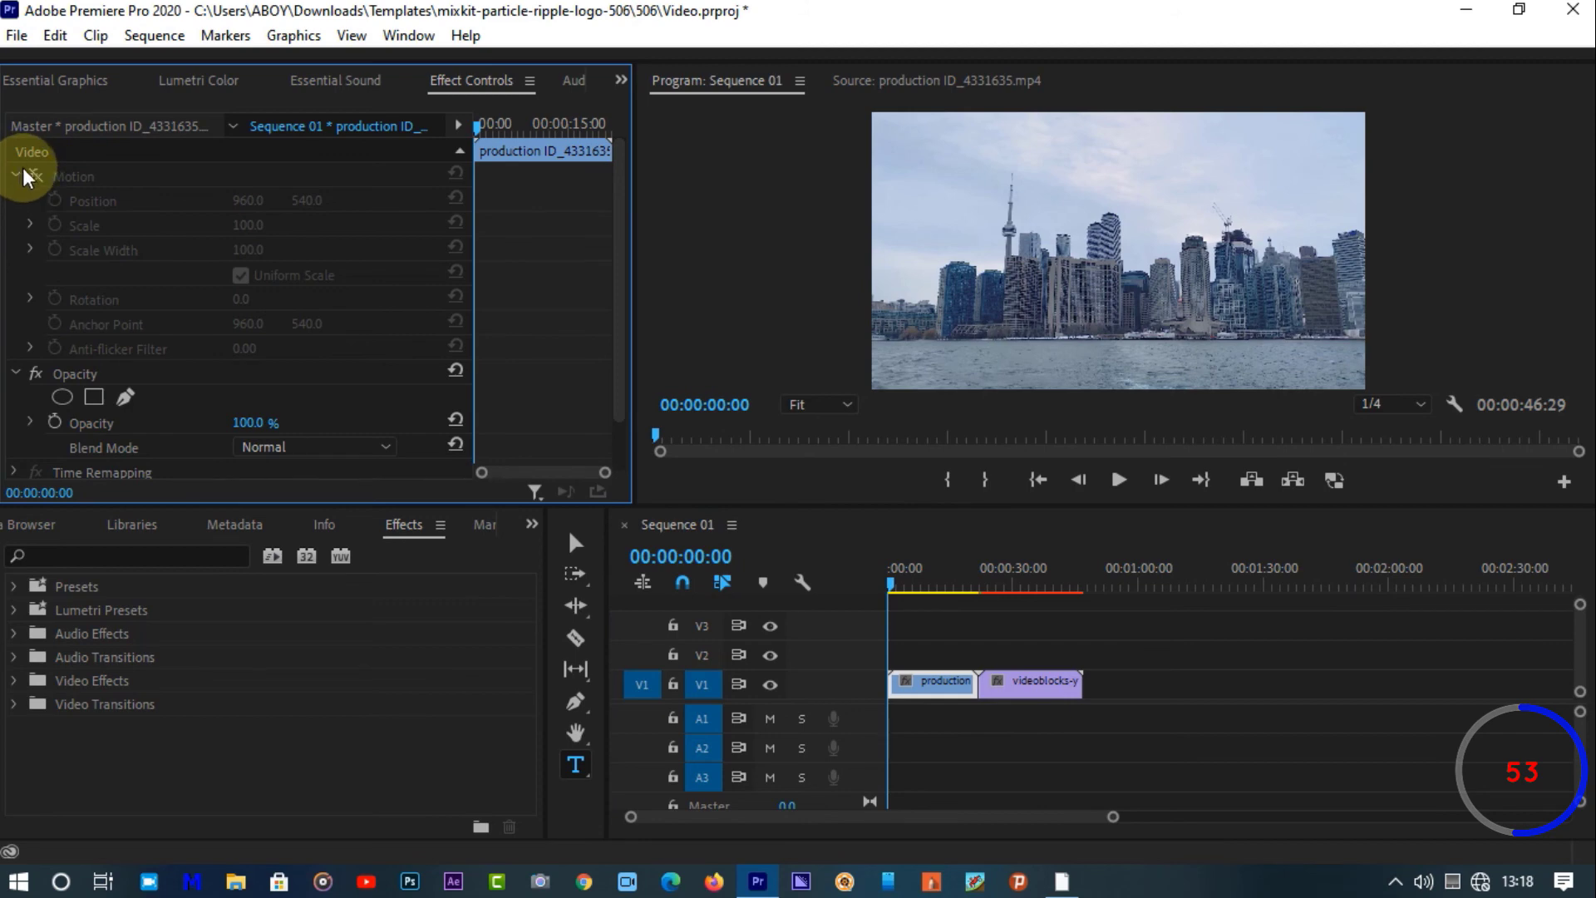
{"action": "left_click", "coordinate": [33, 177]}
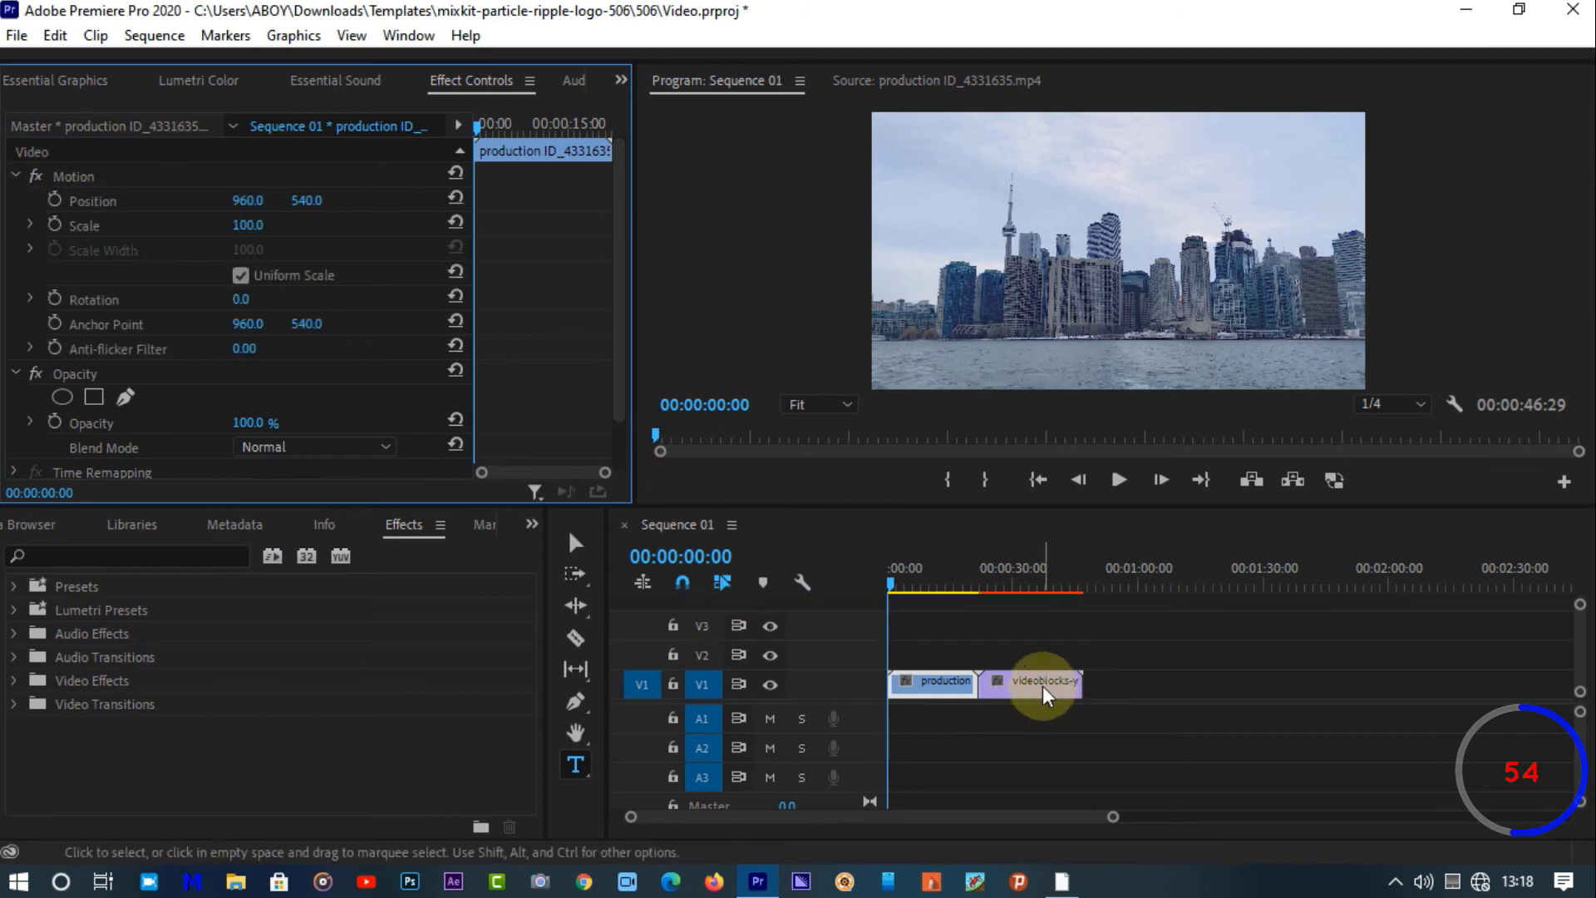
Move the yoga clip along V1 to start at 00:00:45:01 and reselect the skyline clip with the playhead at the sequence start
{"action": "left_click_drag", "start_coordinate": [1042, 686], "coordinate": [1138, 695]}
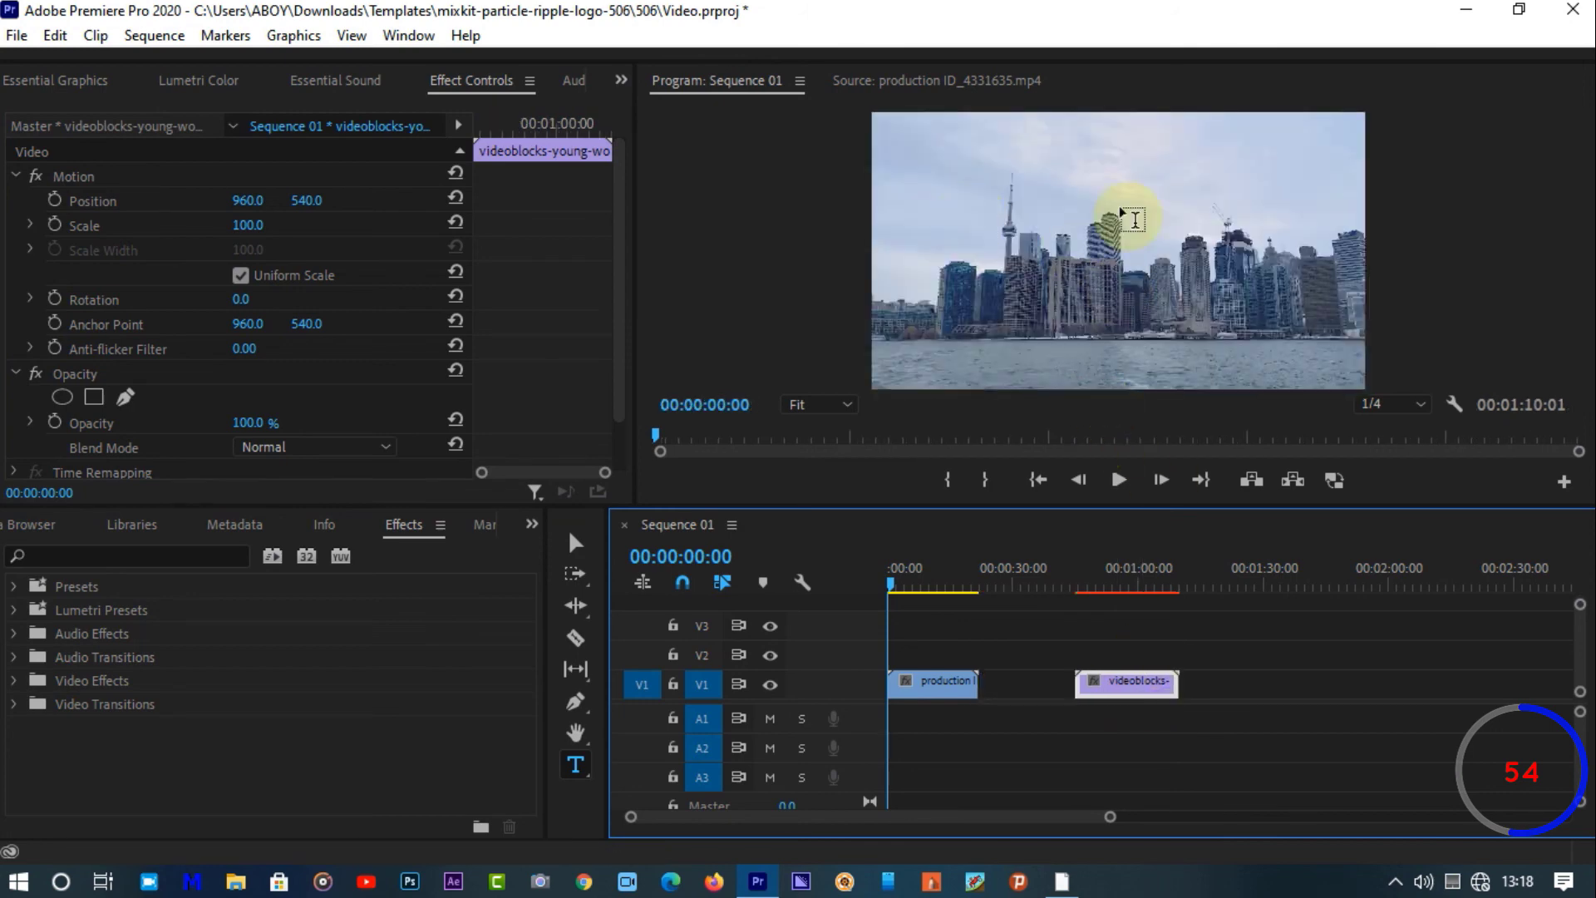
{"action": "left_click_drag", "start_coordinate": [507, 127], "coordinate": [441, 156]}
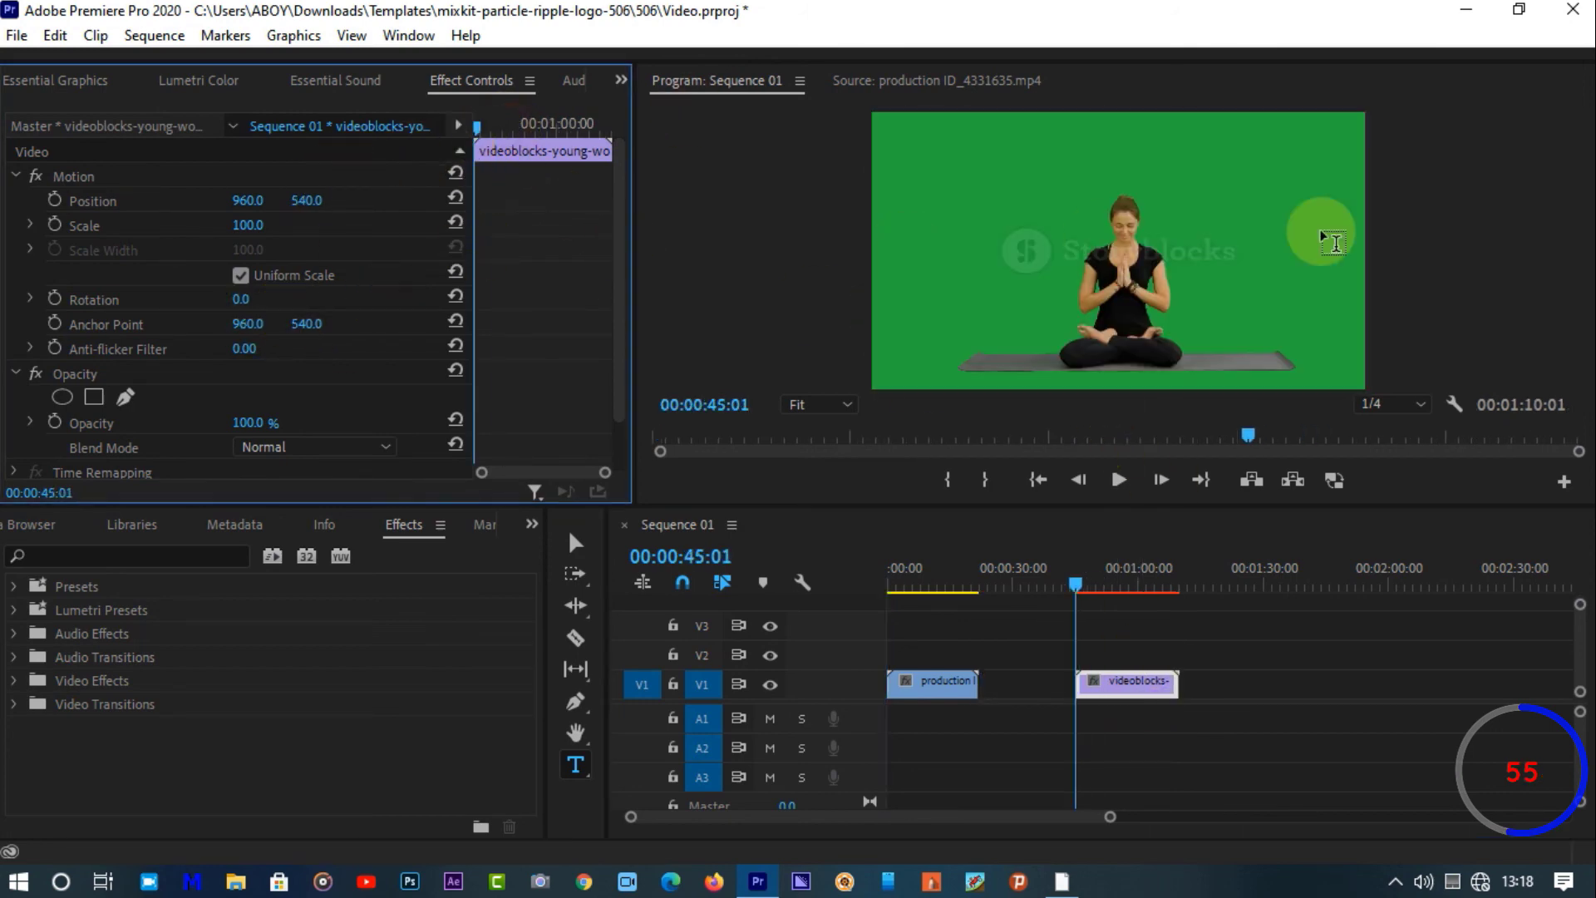
{"action": "left_click", "coordinate": [898, 580]}
{"action": "left_click", "coordinate": [942, 684]}
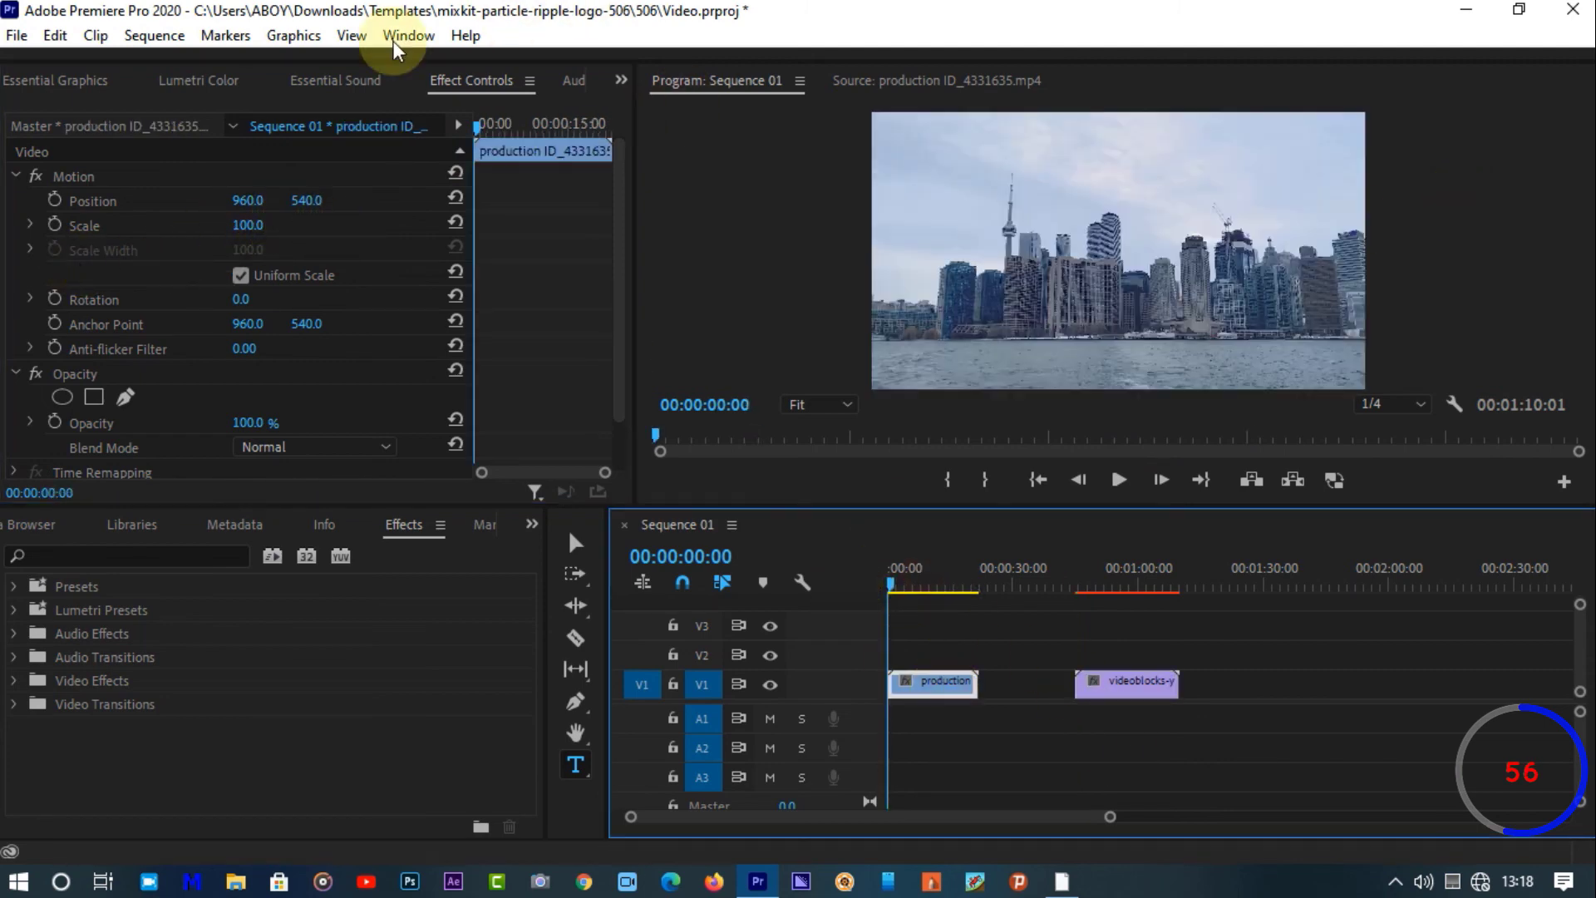
Keyframe the skyline clip's Position from -975, 540 at the sequence start to its default 960, 540 at 00:00:09:09
{"action": "left_click", "coordinate": [153, 203]}
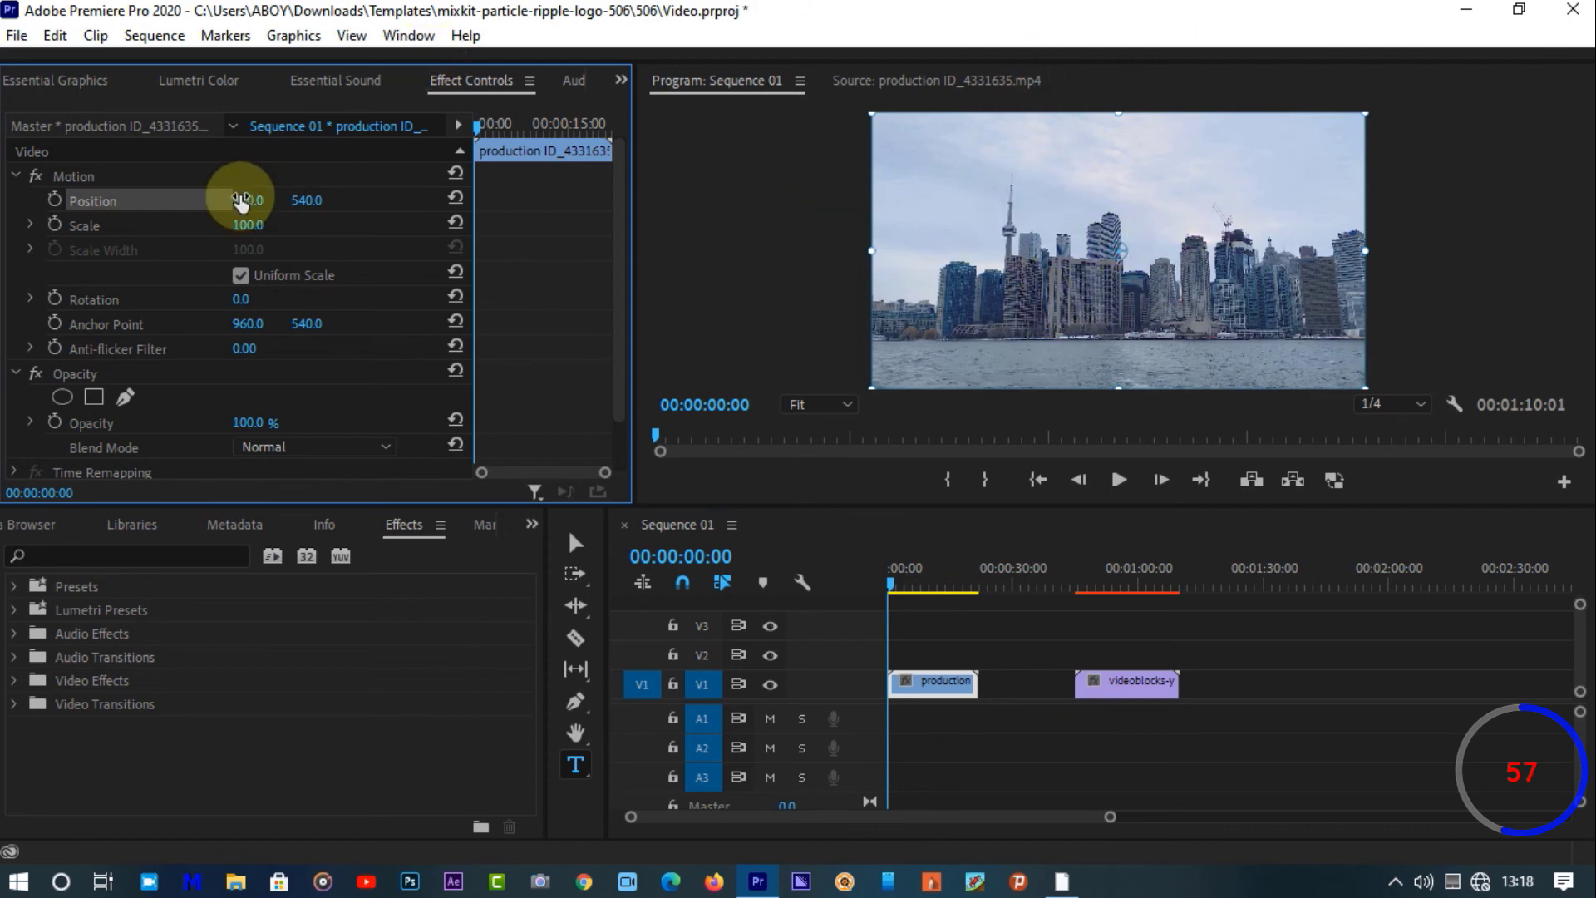
{"action": "left_click_drag", "start_coordinate": [241, 199], "coordinate": [66, 200]}
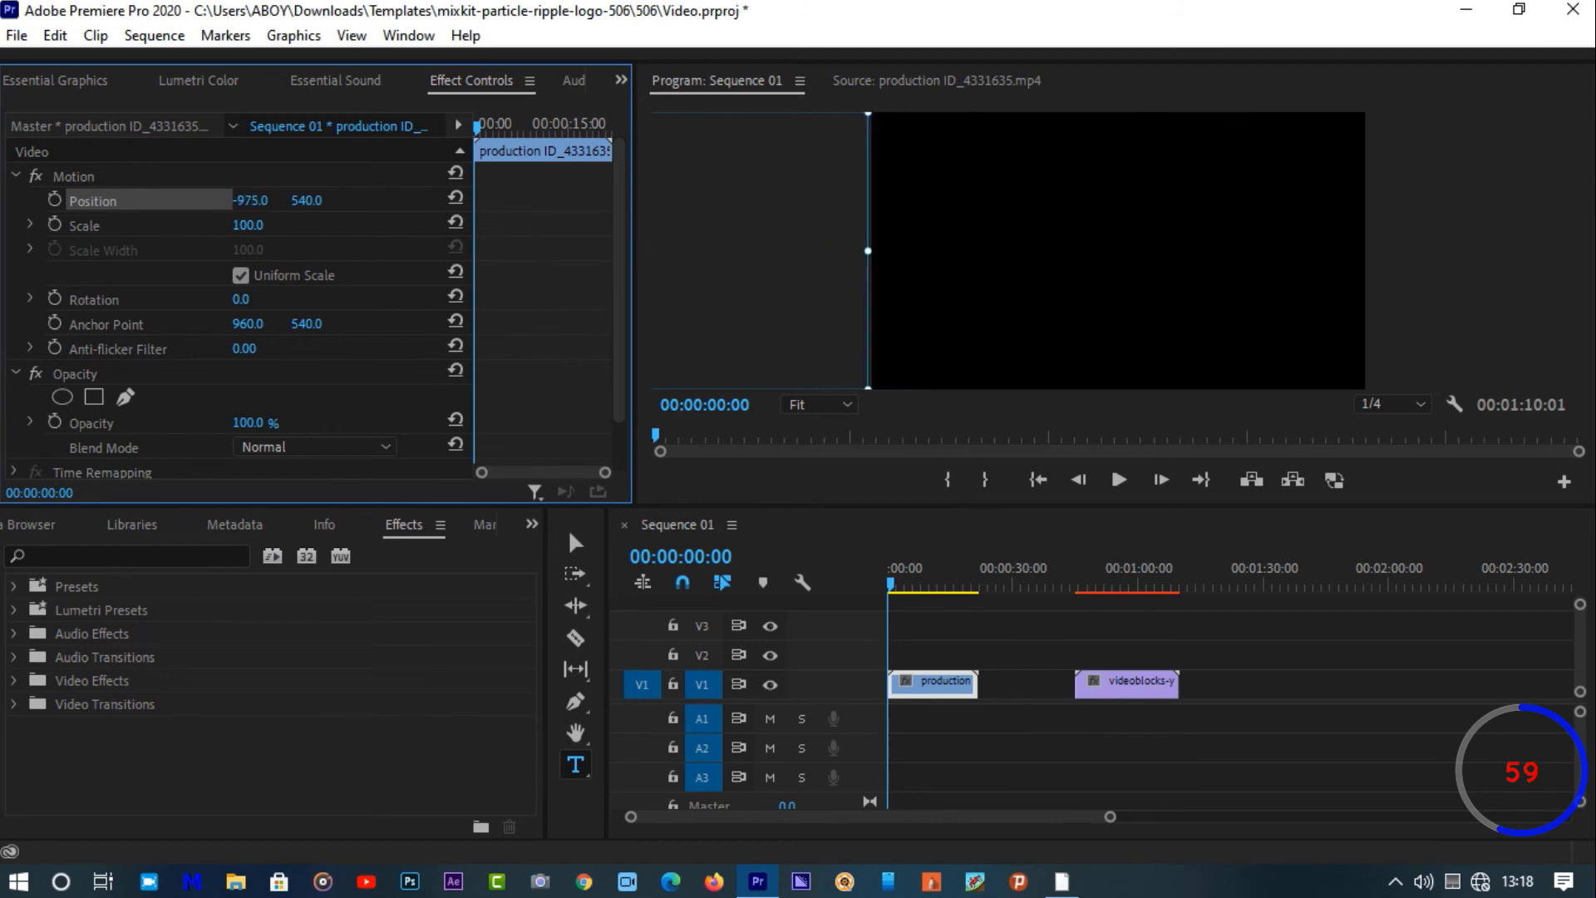
{"action": "left_click", "coordinate": [51, 199]}
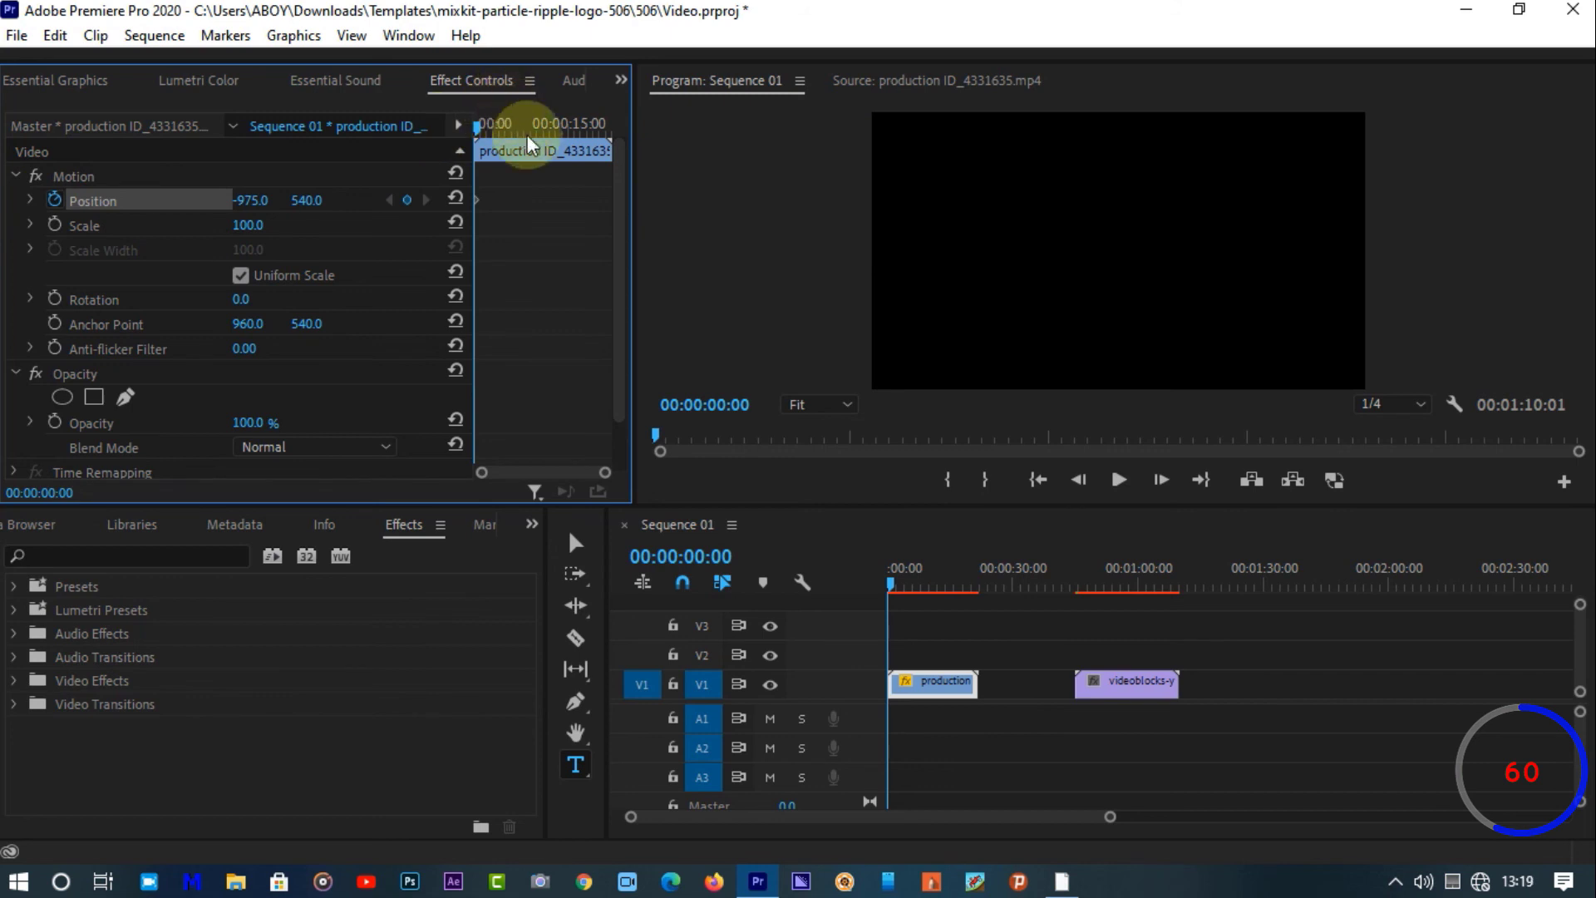
{"action": "mouse_move", "coordinate": [527, 134]}
{"action": "left_mouse_down"}
{"action": "mouse_move", "coordinate": [542, 124]}
{"action": "mouse_move", "coordinate": [519, 126]}
{"action": "left_mouse_up"}
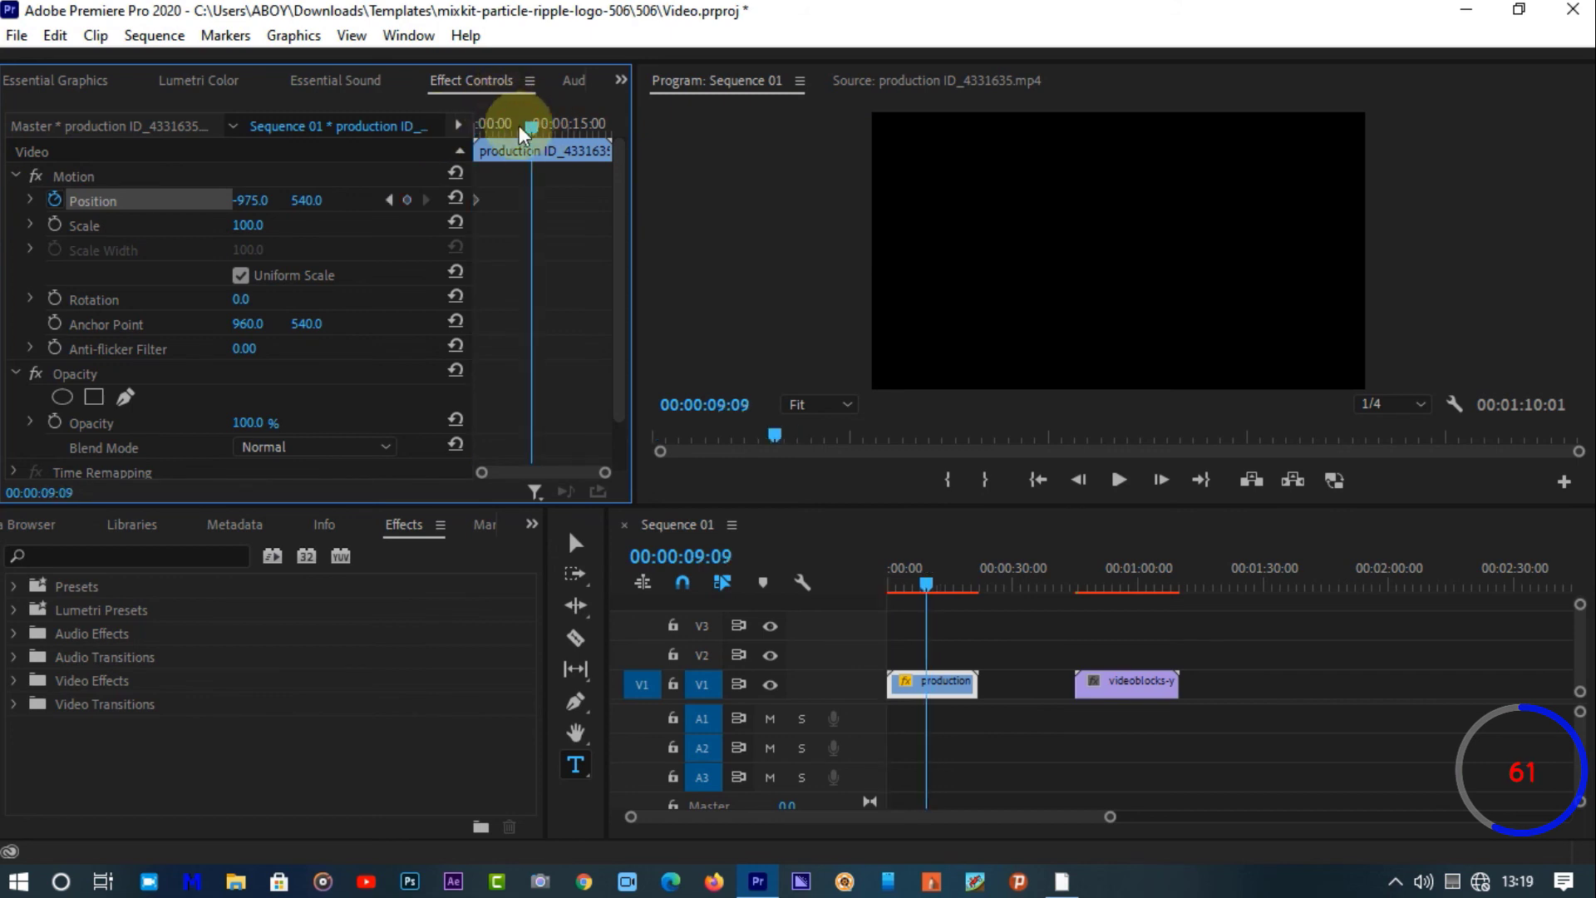
{"action": "left_click", "coordinate": [455, 198]}
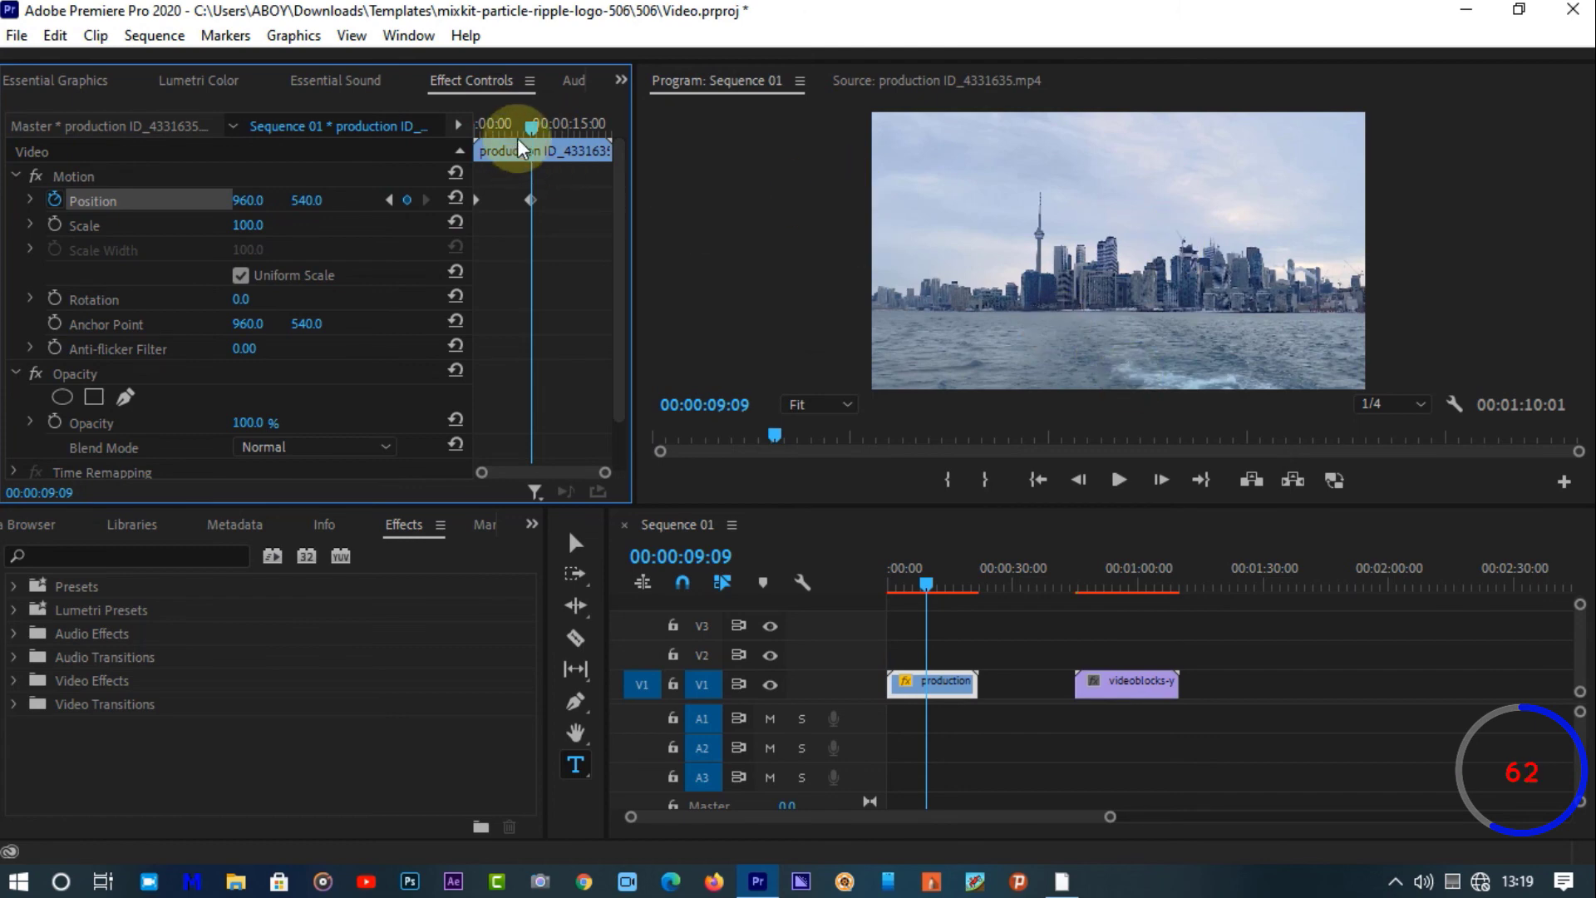
Return the playhead to the sequence start and play to 00:00:09:11 to preview the skyline clip's slide-in
{"action": "left_click_drag", "start_coordinate": [517, 131], "coordinate": [361, 103]}
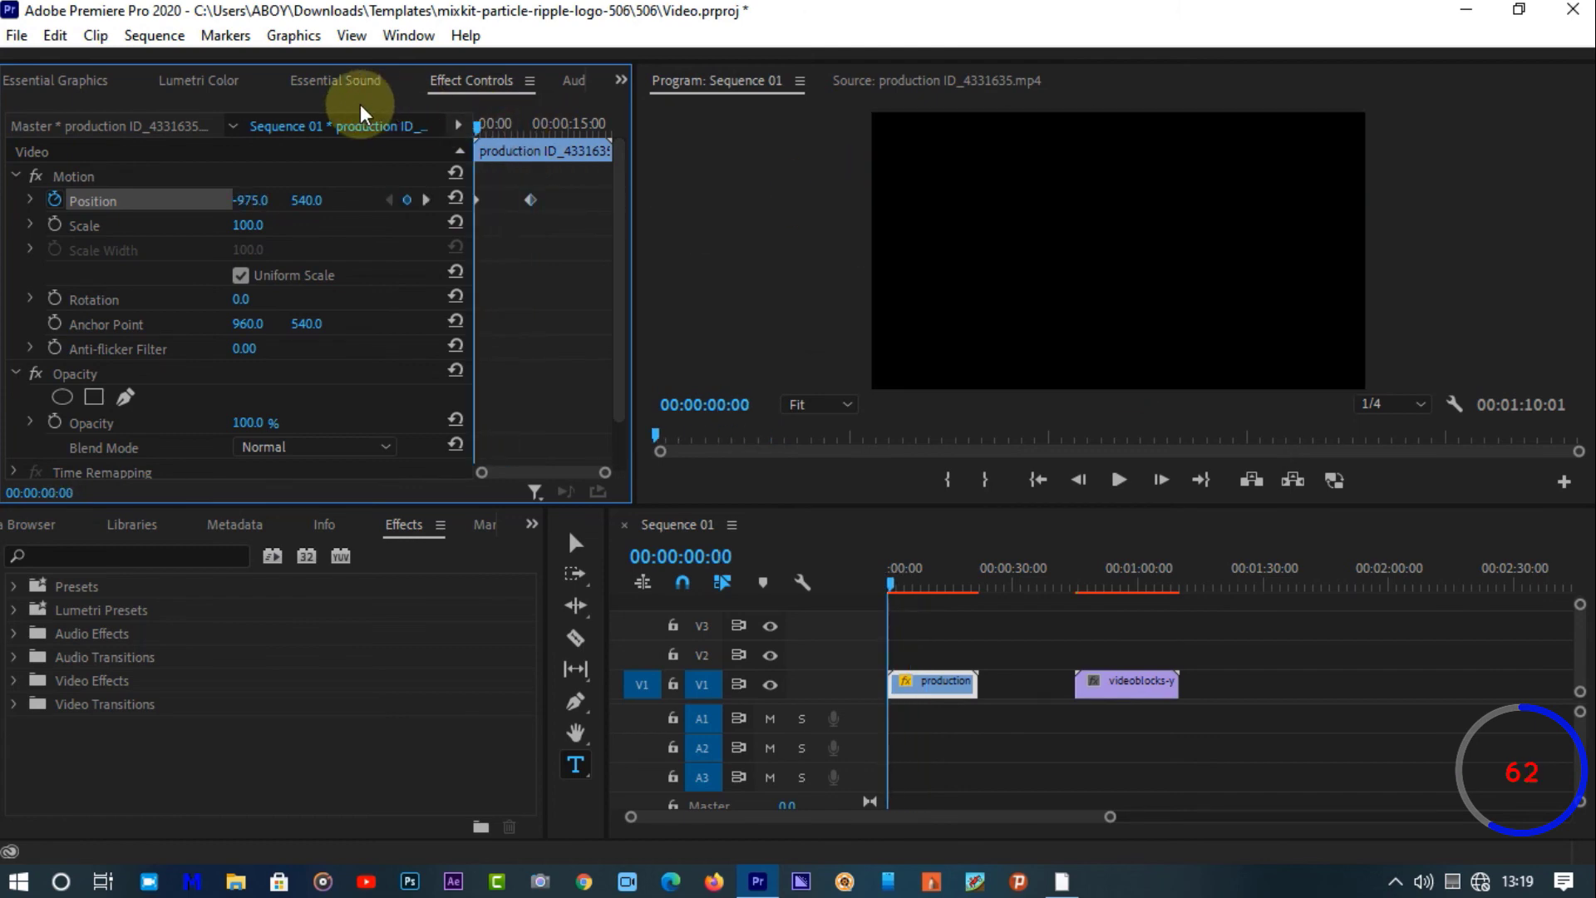
{"action": "key", "text": "space"}
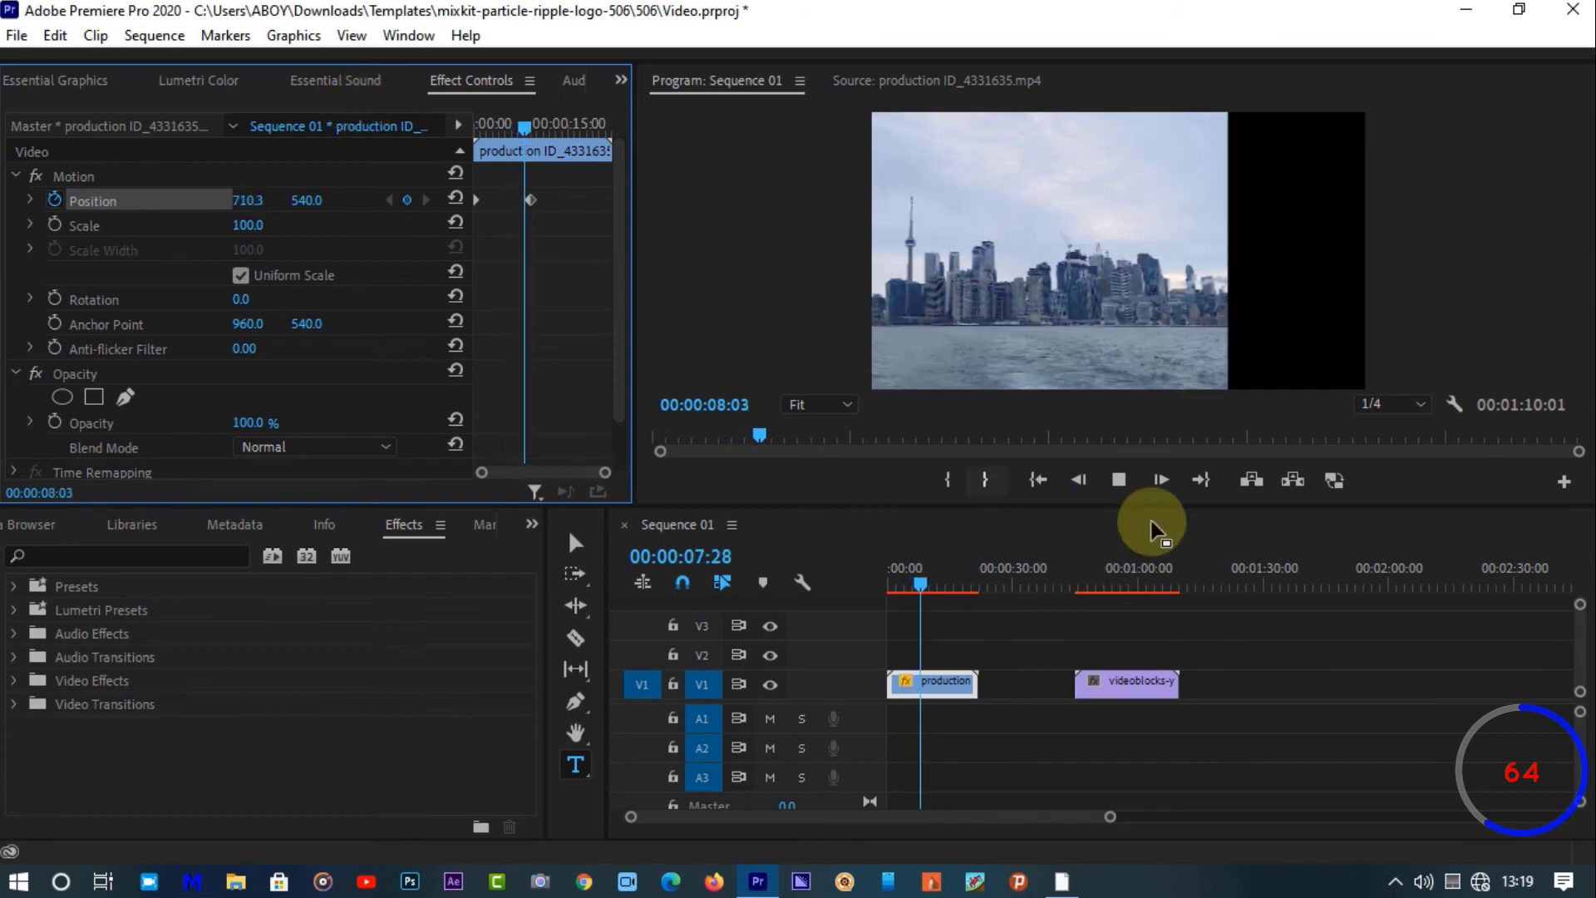
{"action": "left_click", "coordinate": [1120, 479]}
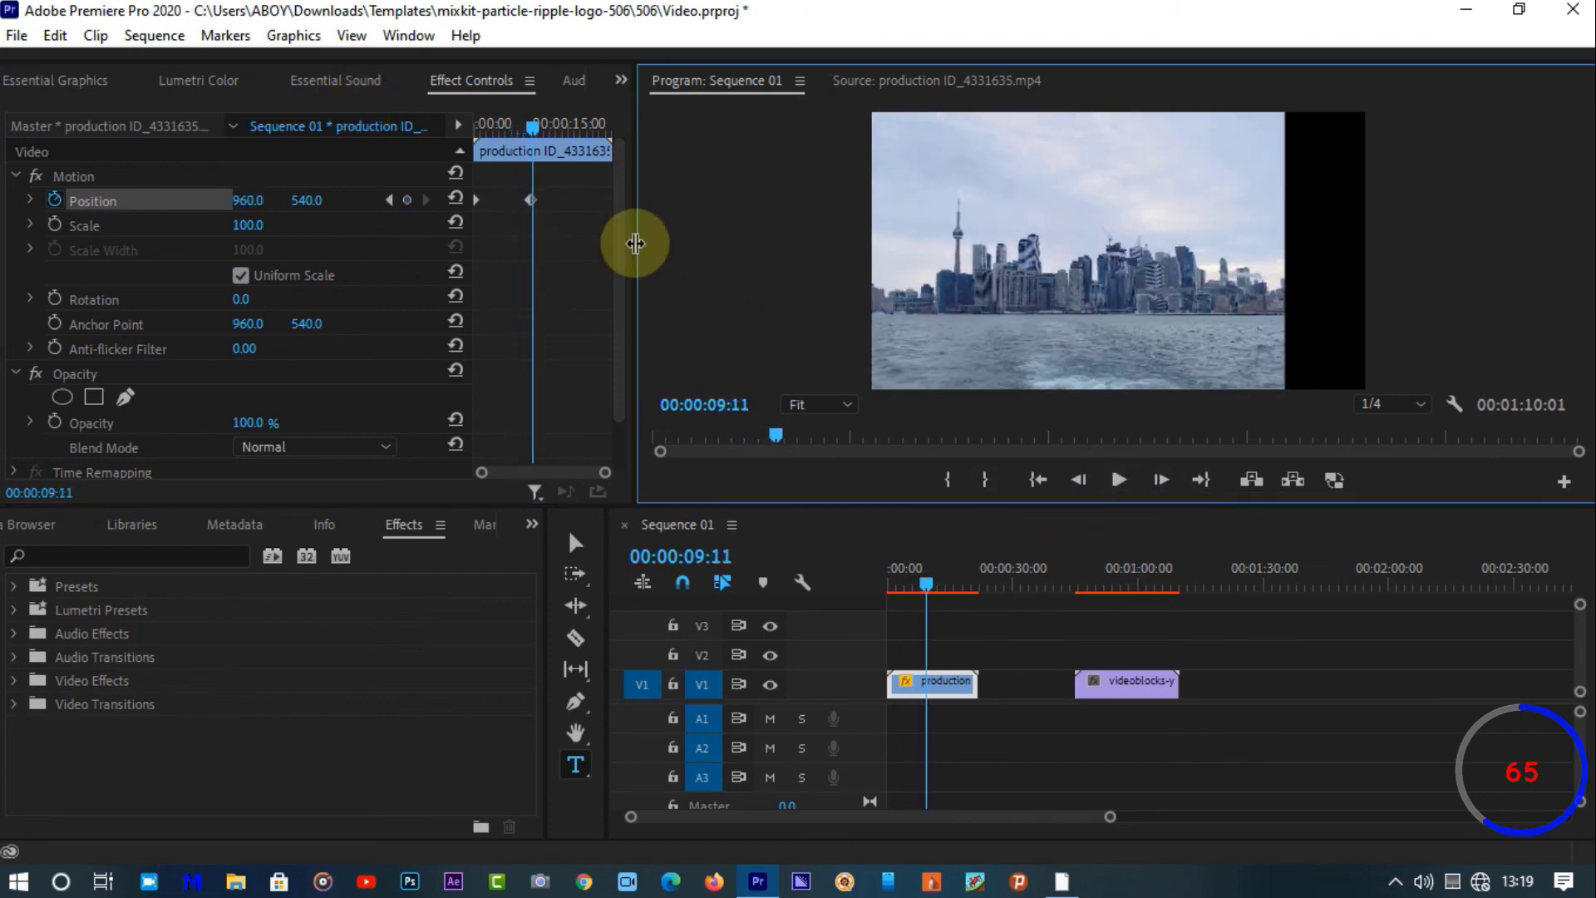
Move the second Position keyframe toward the skyline clip's end and play the slower slide-in from the sequence start
{"action": "left_click", "coordinate": [525, 200]}
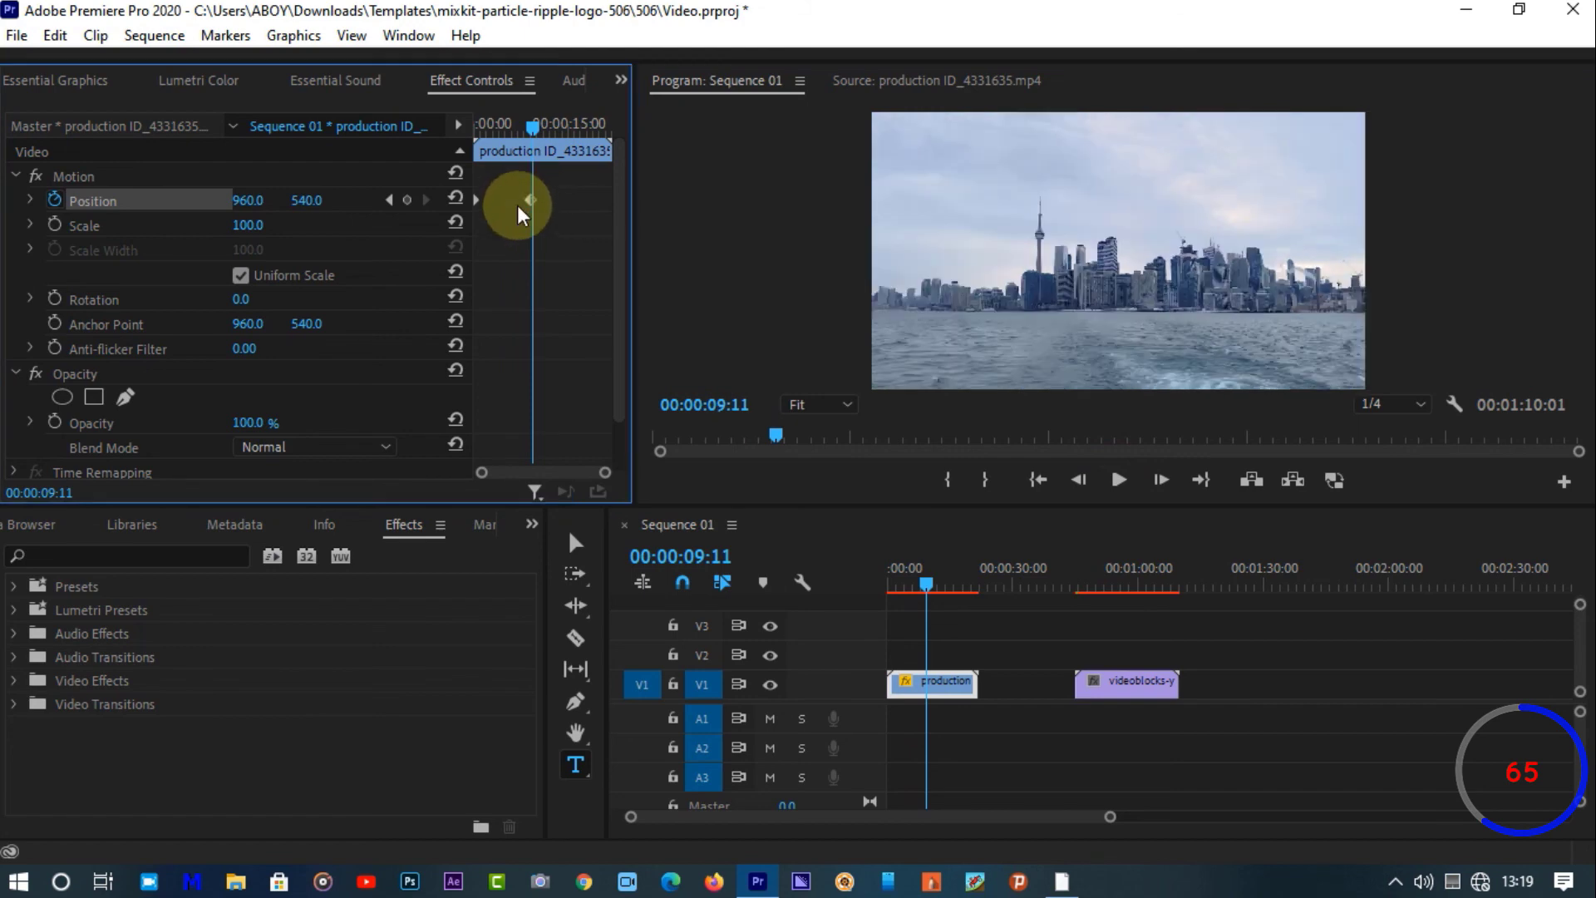
{"action": "left_click_drag", "start_coordinate": [553, 199], "coordinate": [572, 201]}
{"action": "left_click_drag", "start_coordinate": [523, 116], "coordinate": [414, 128]}
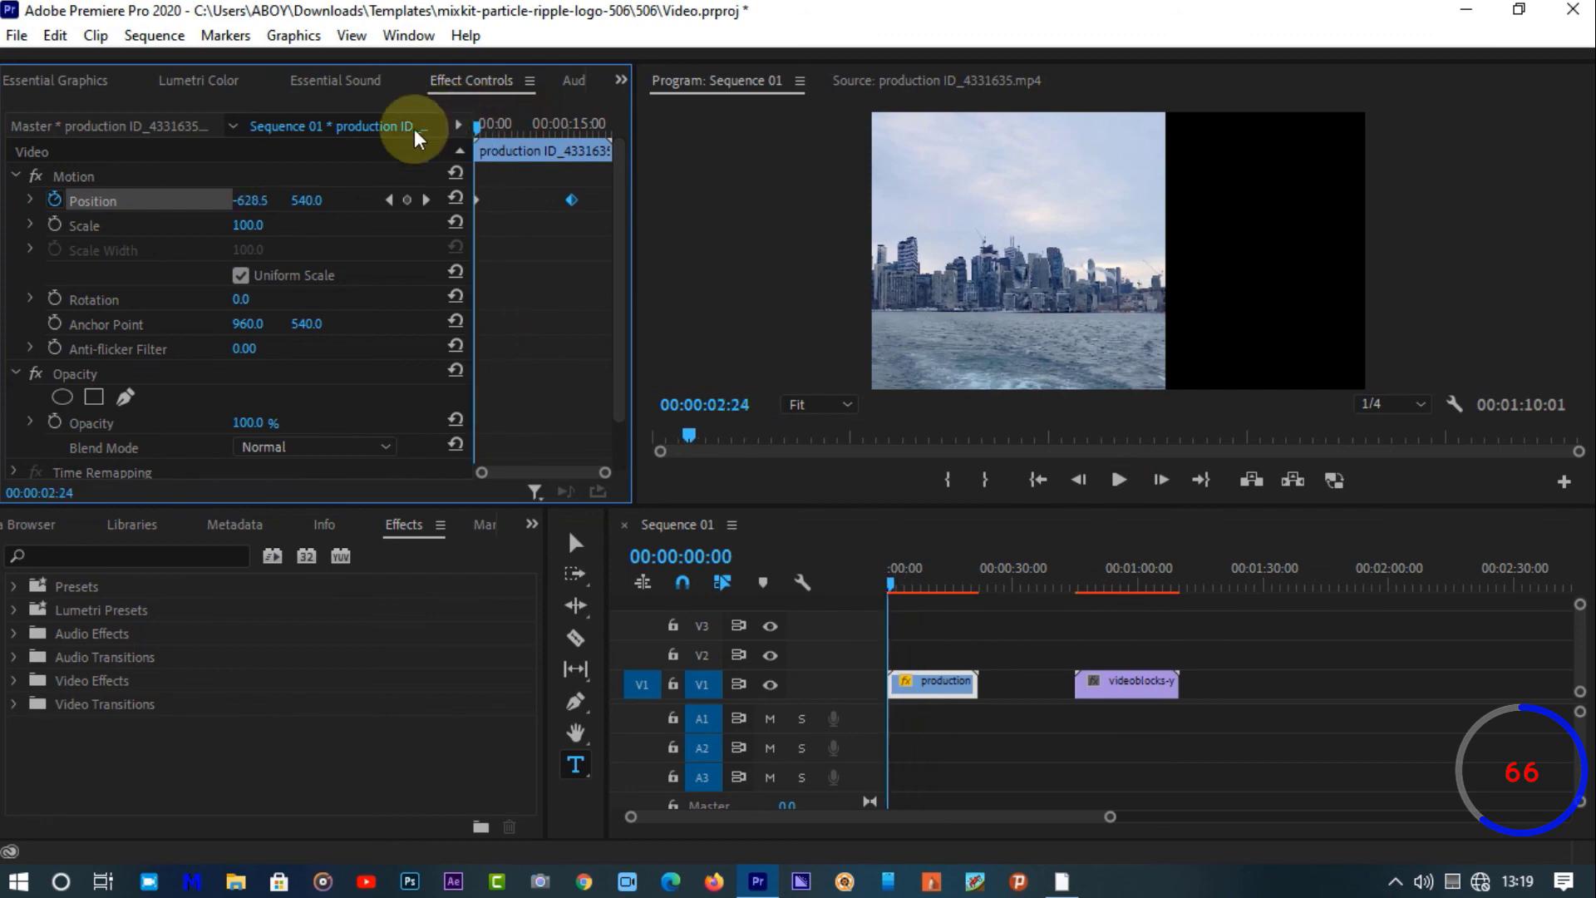
{"action": "left_click", "coordinate": [1119, 481]}
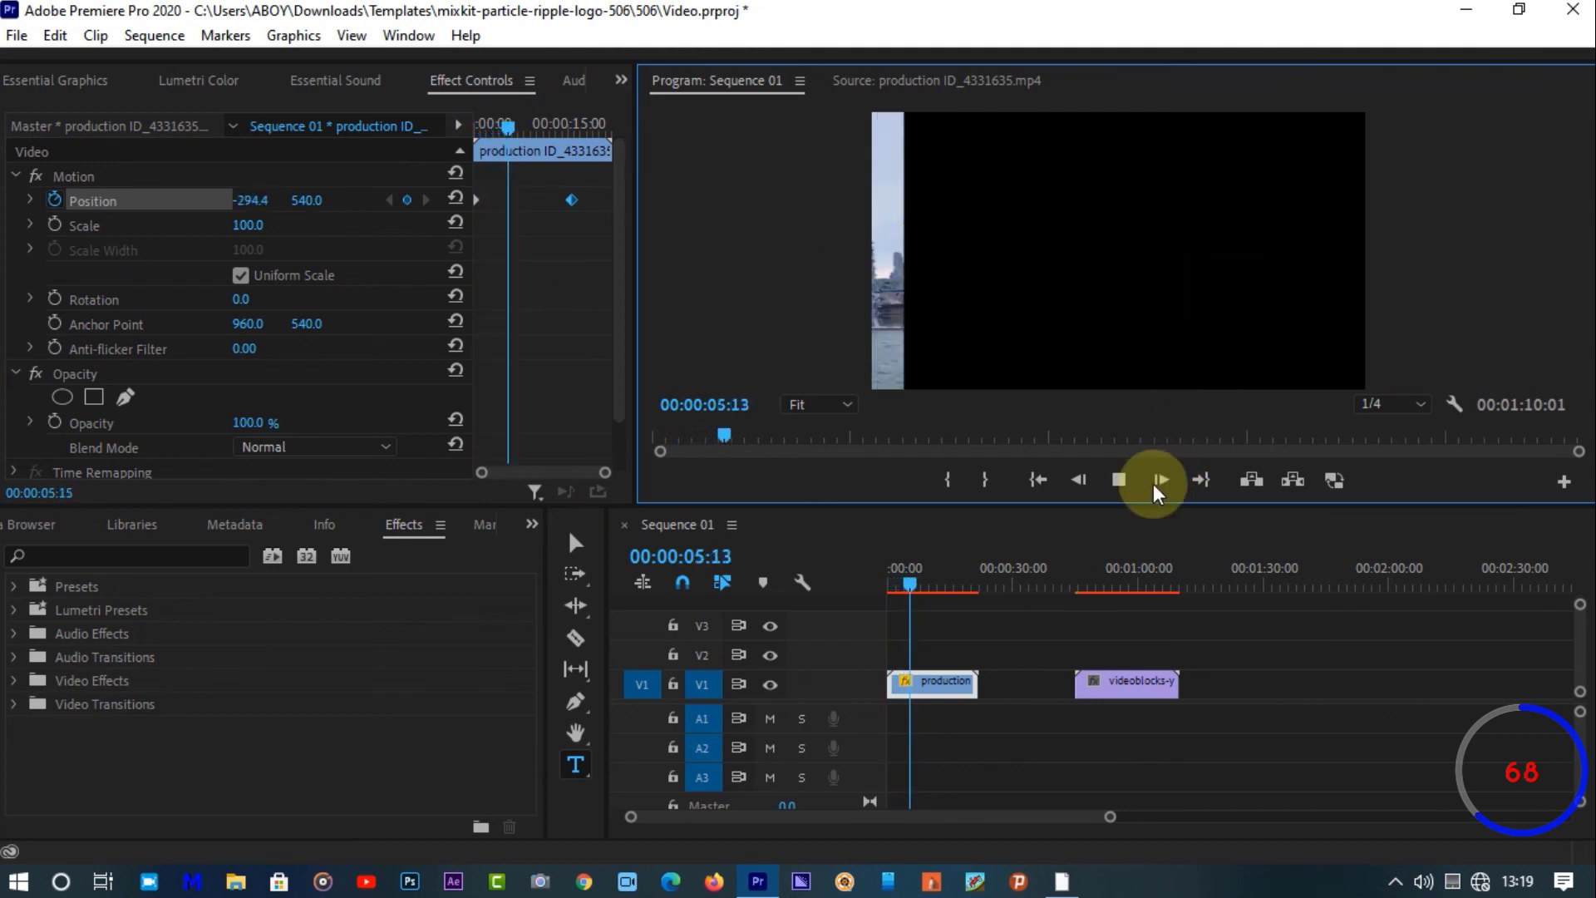
{"action": "left_click", "coordinate": [1115, 477]}
Move the second Position keyframe close to the first one and play the faster slide-in briefly from the sequence start
{"action": "left_click", "coordinate": [570, 201]}
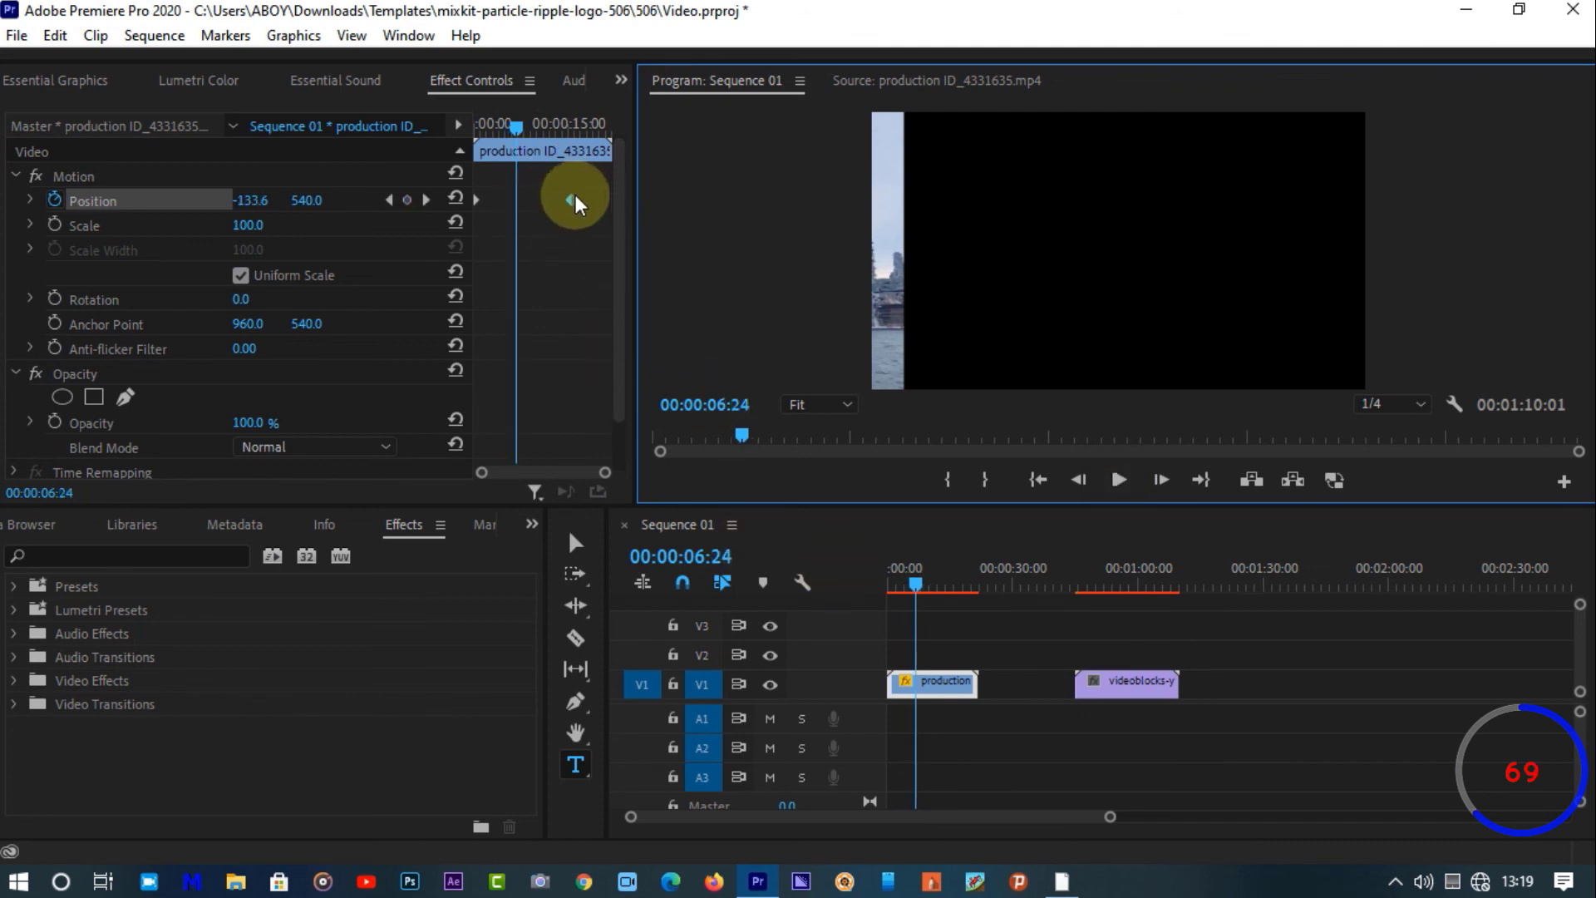
{"action": "left_click_drag", "start_coordinate": [574, 198], "coordinate": [500, 203]}
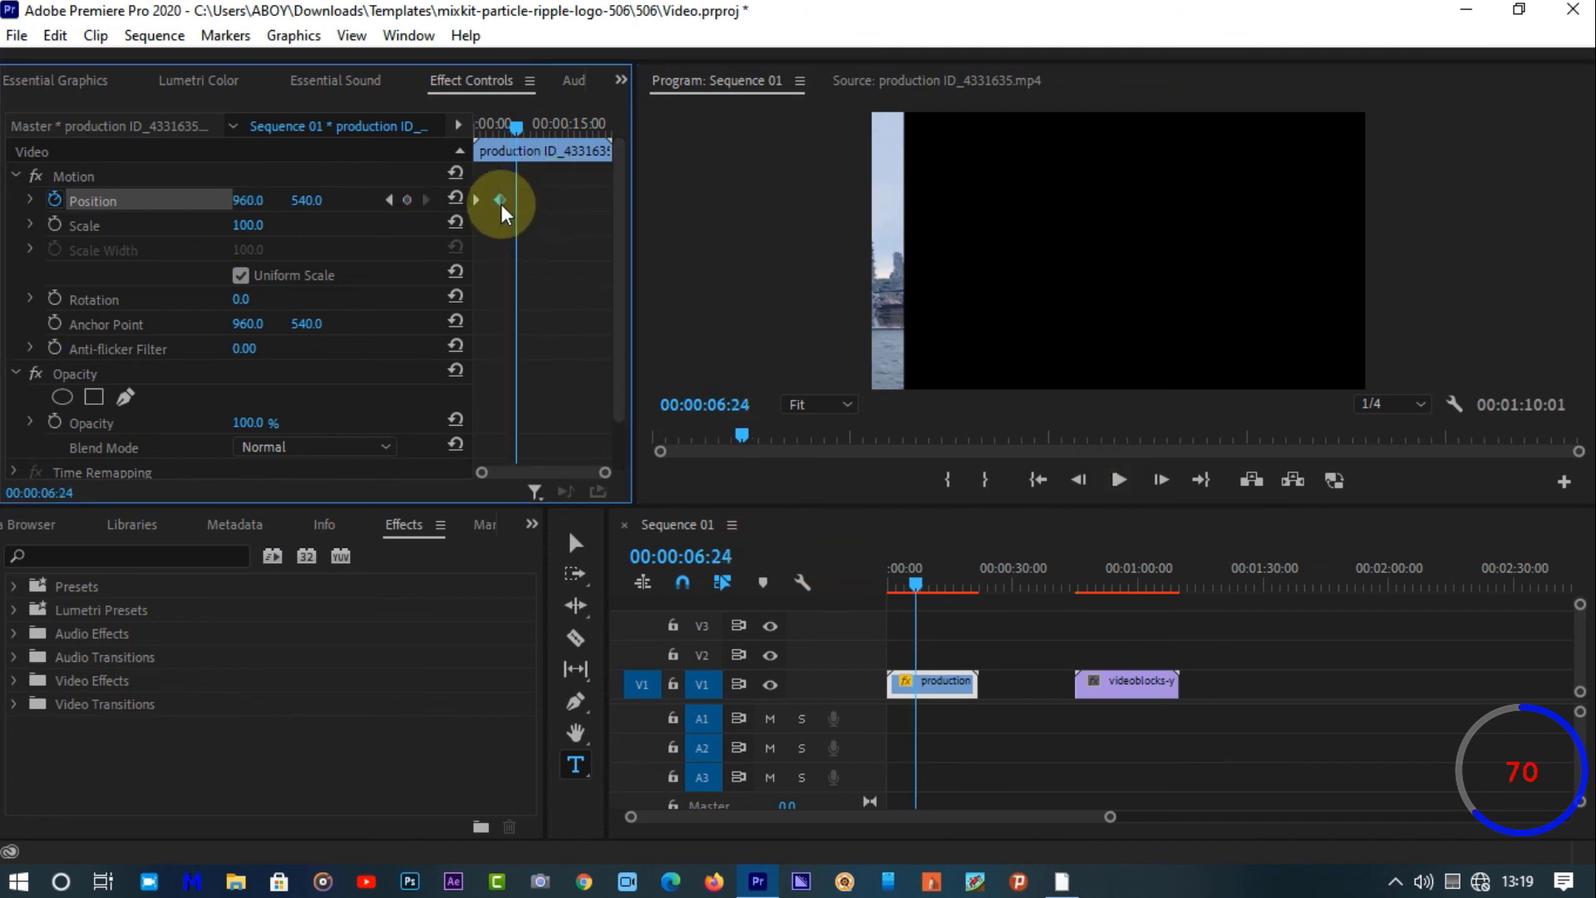
{"action": "left_click_drag", "start_coordinate": [521, 130], "coordinate": [423, 87]}
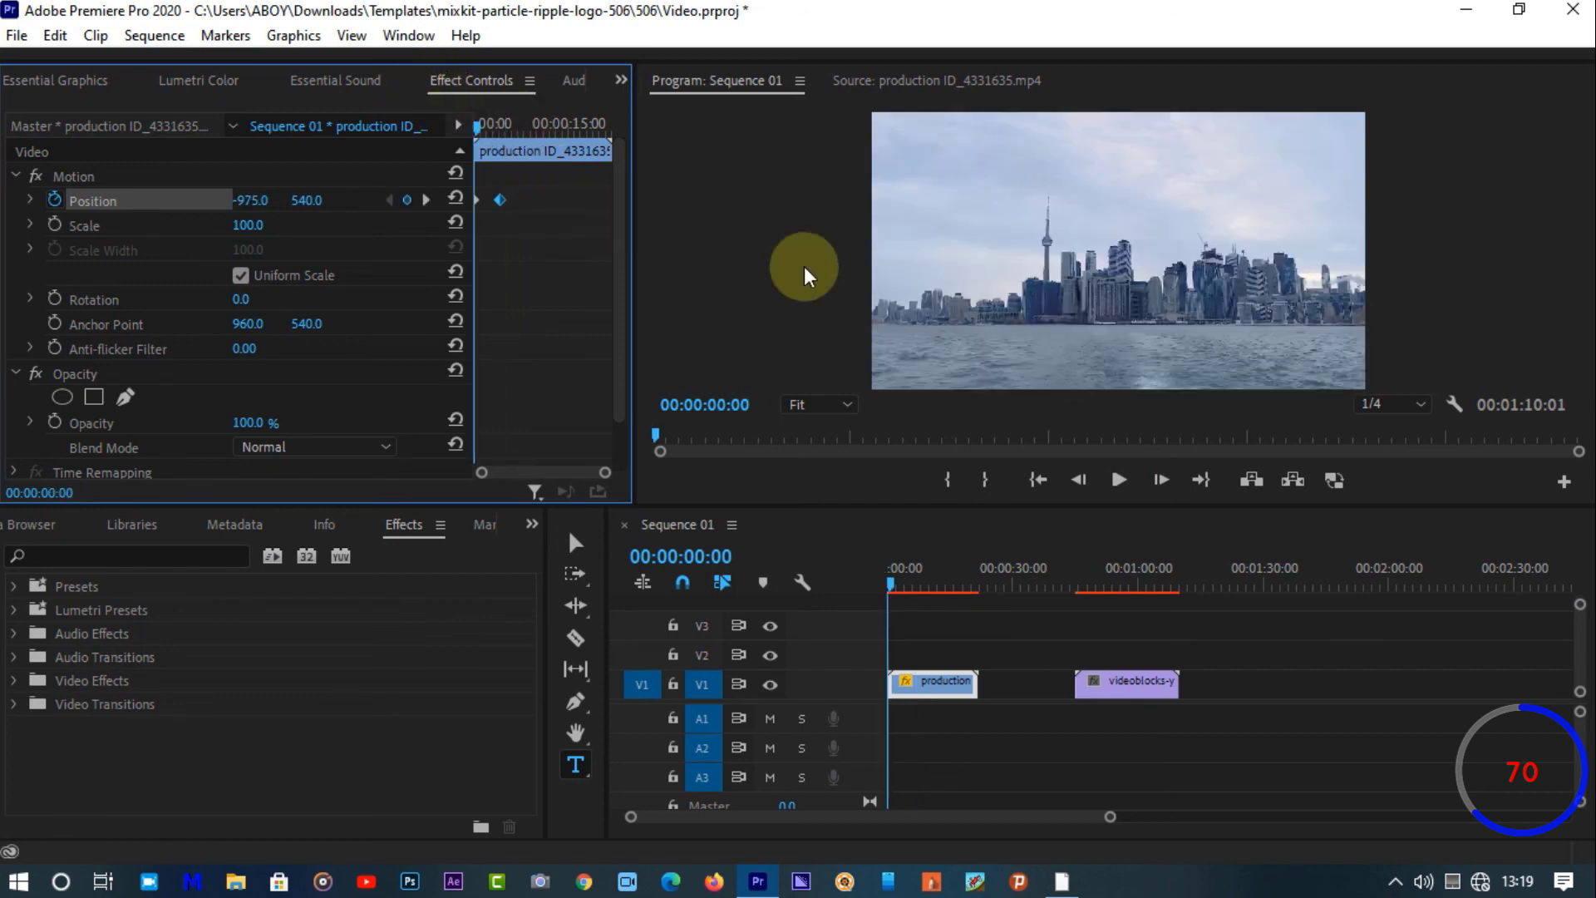
{"action": "left_click", "coordinate": [1117, 470]}
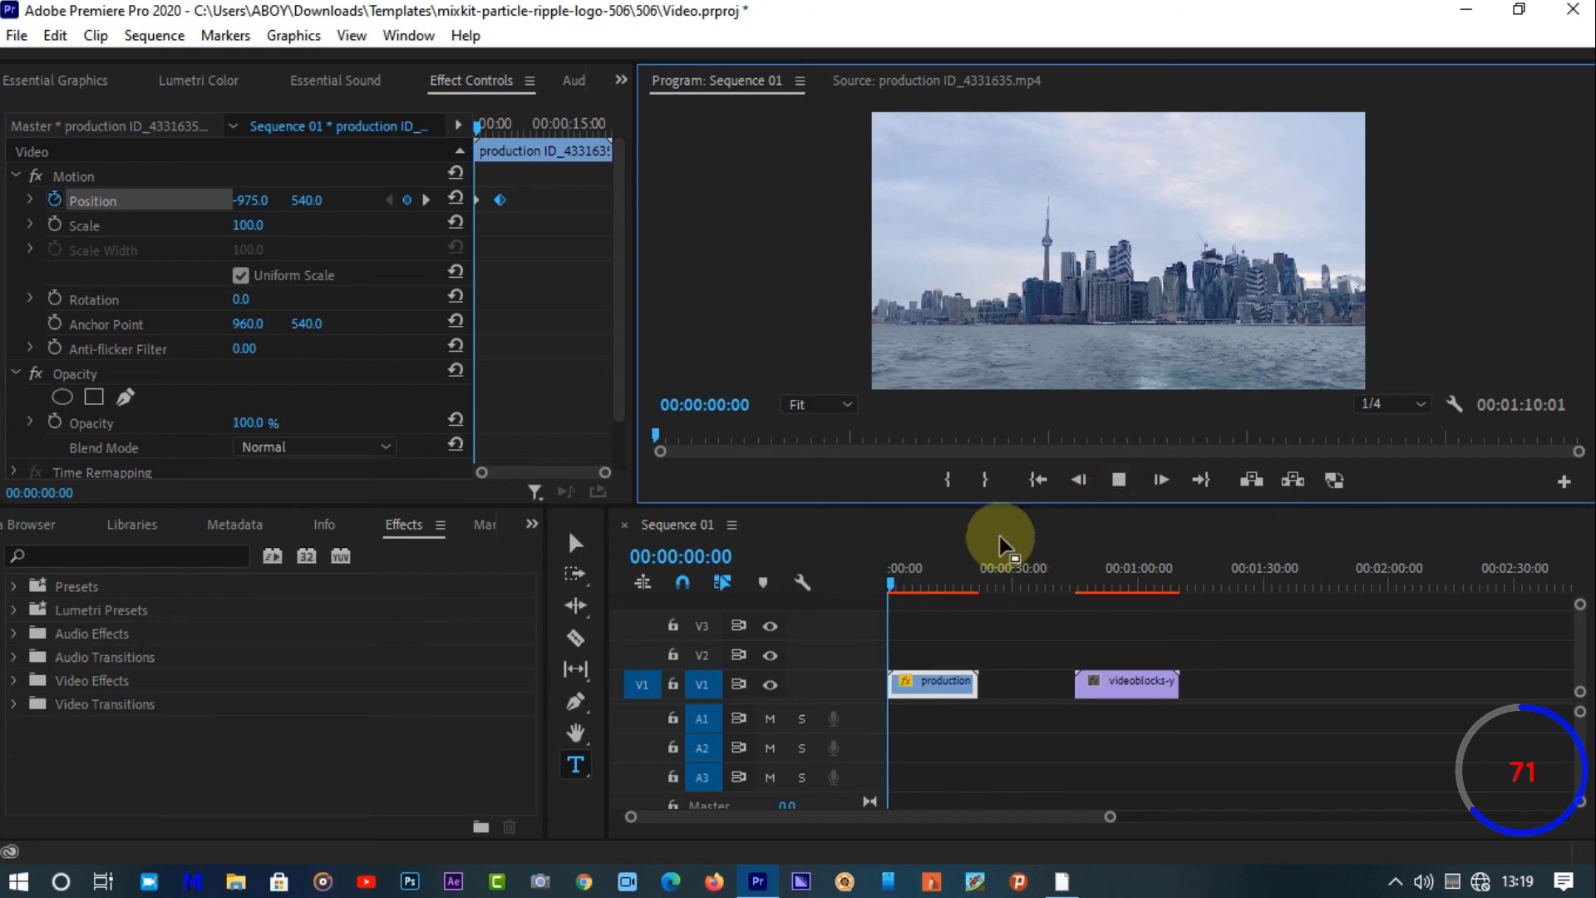
{"action": "left_click", "coordinate": [1176, 467]}
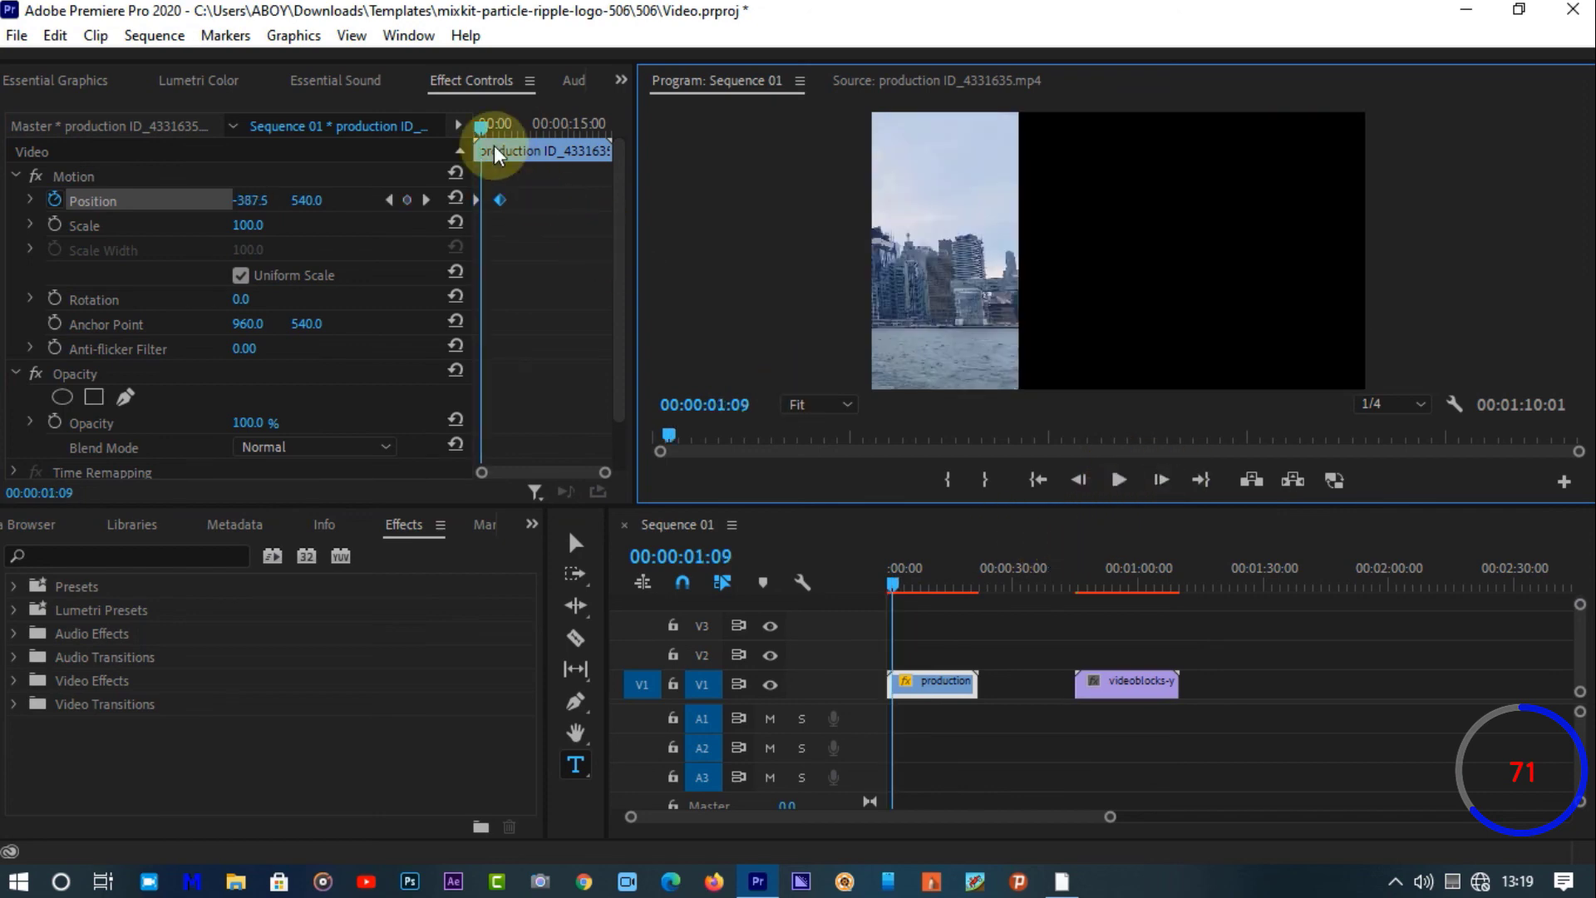
Replay the slide-in from the sequence start and move the second Position keyframe onto the playhead at 00:00:04:27
{"action": "left_click_drag", "start_coordinate": [465, 116], "coordinate": [457, 107]}
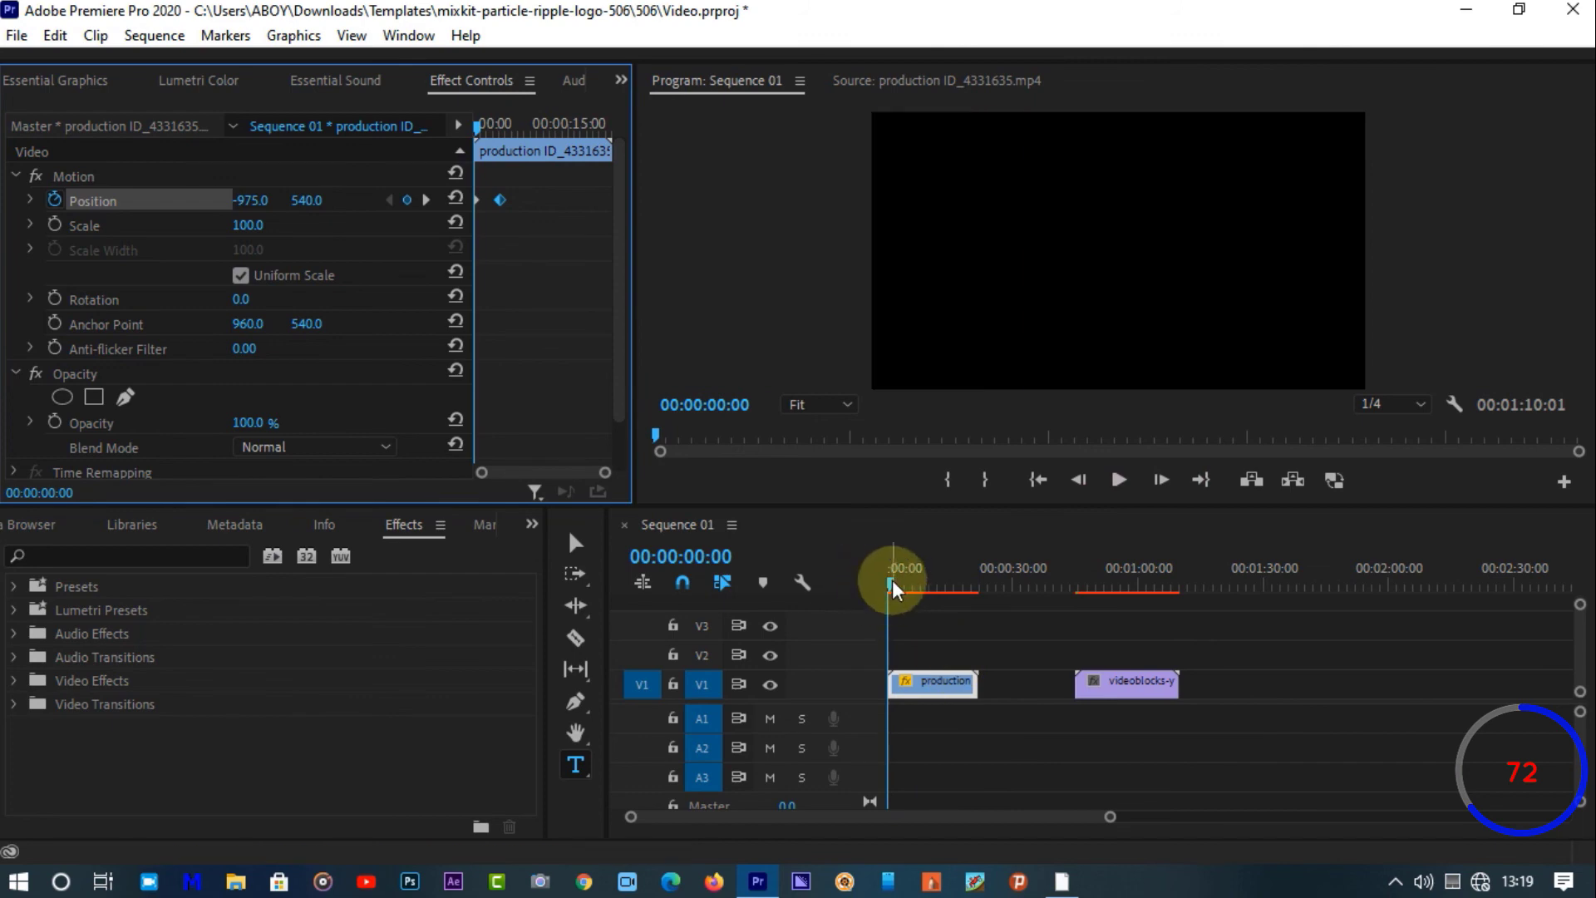
{"action": "left_click_drag", "start_coordinate": [891, 580], "coordinate": [813, 582]}
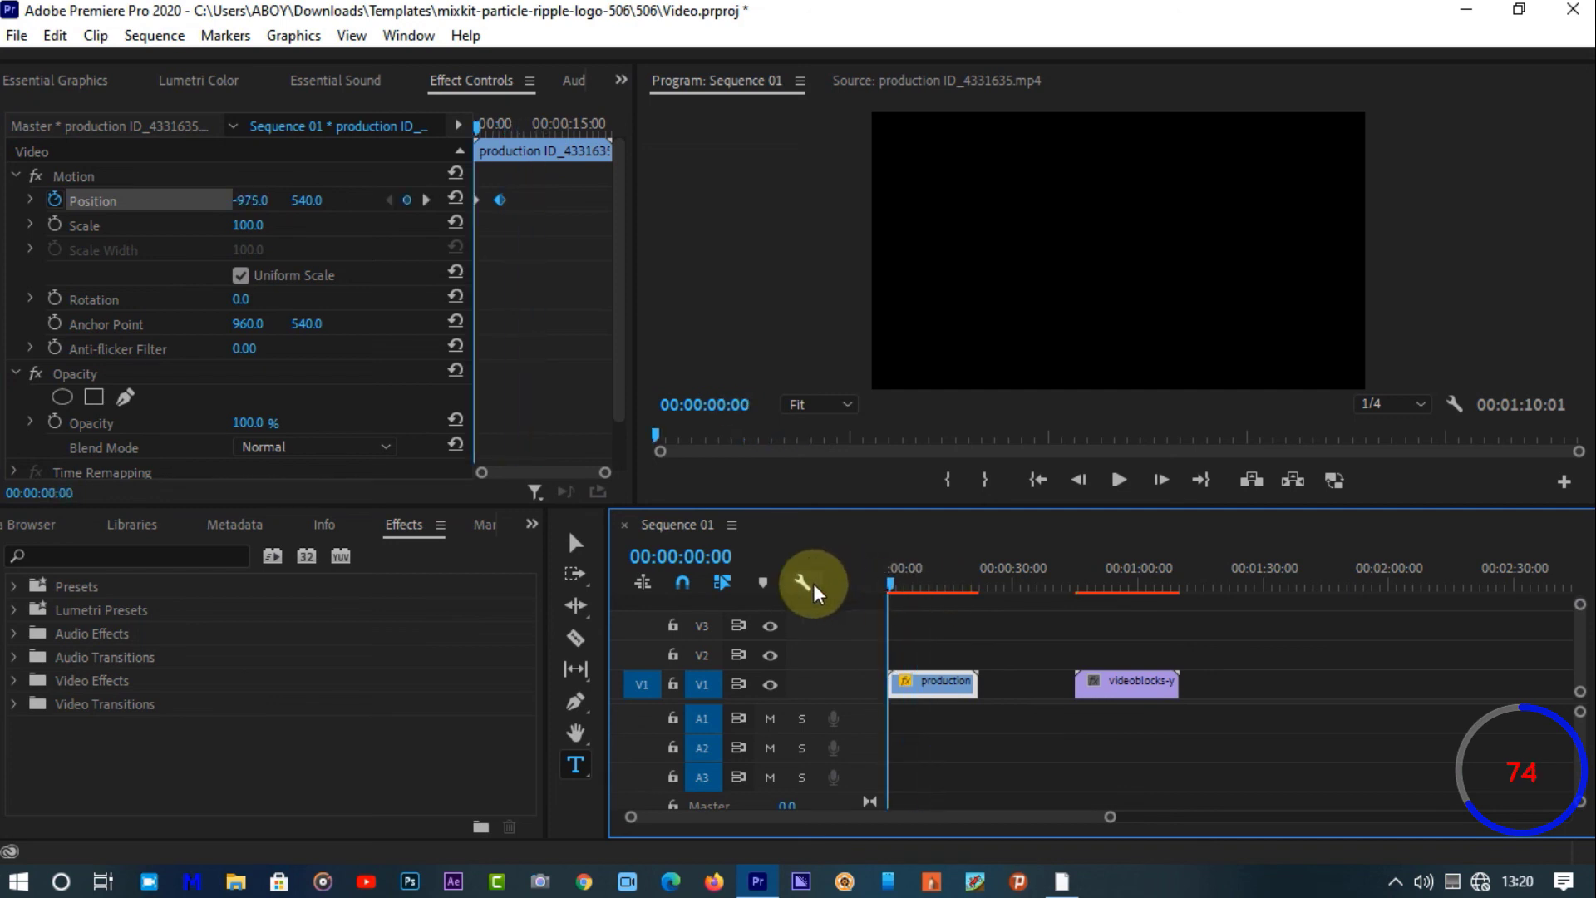
{"action": "left_click", "coordinate": [1414, 415]}
{"action": "left_click", "coordinate": [1305, 411]}
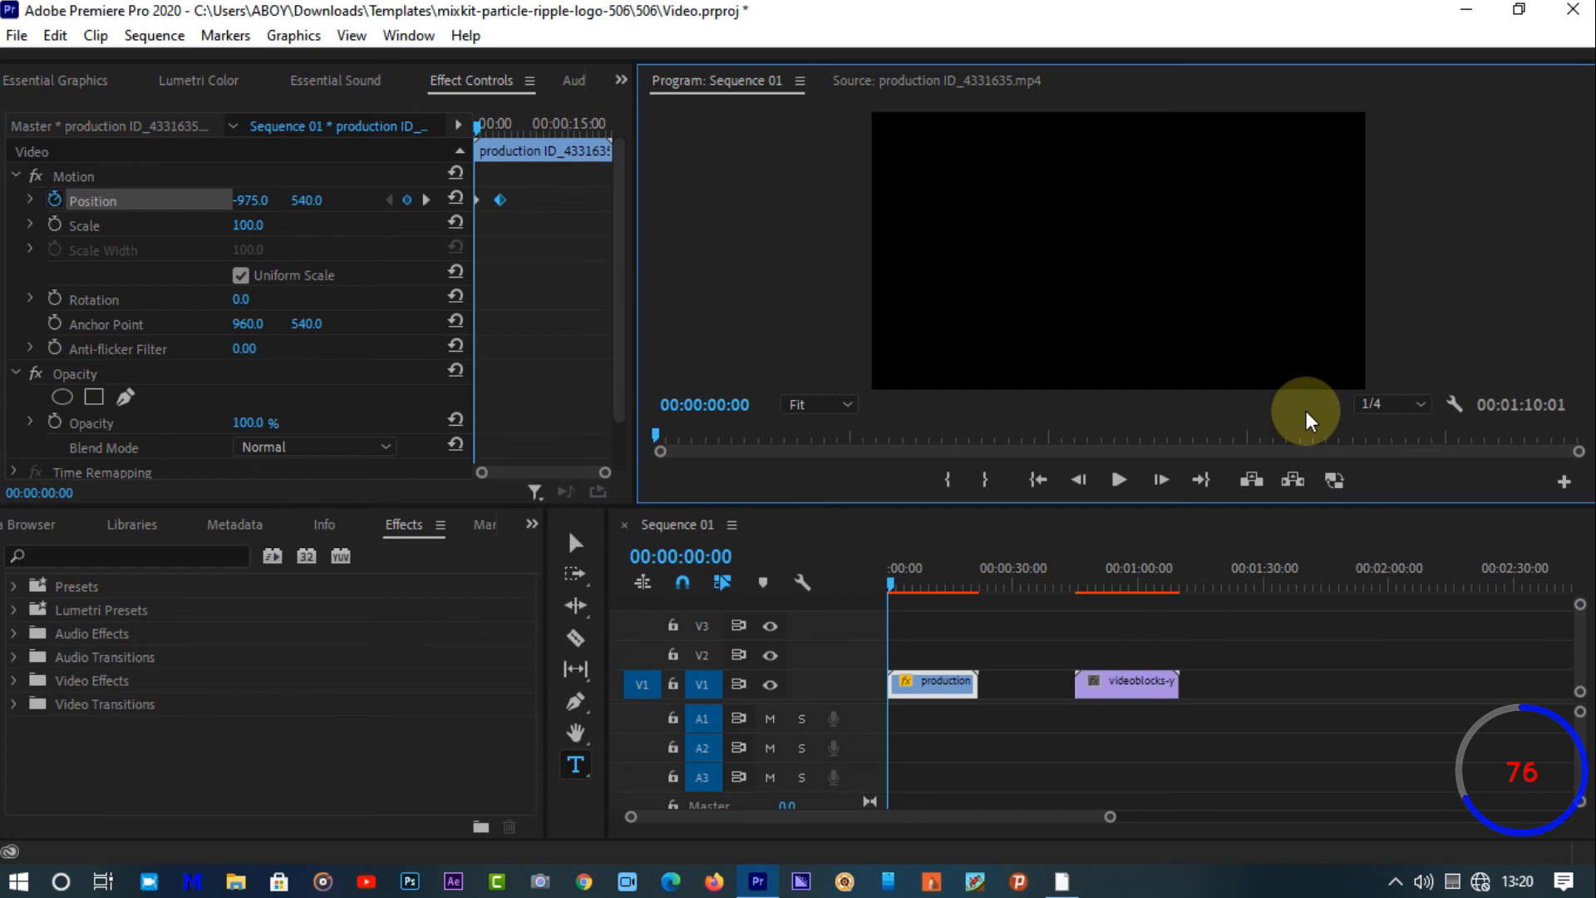
{"action": "left_click", "coordinate": [1110, 480]}
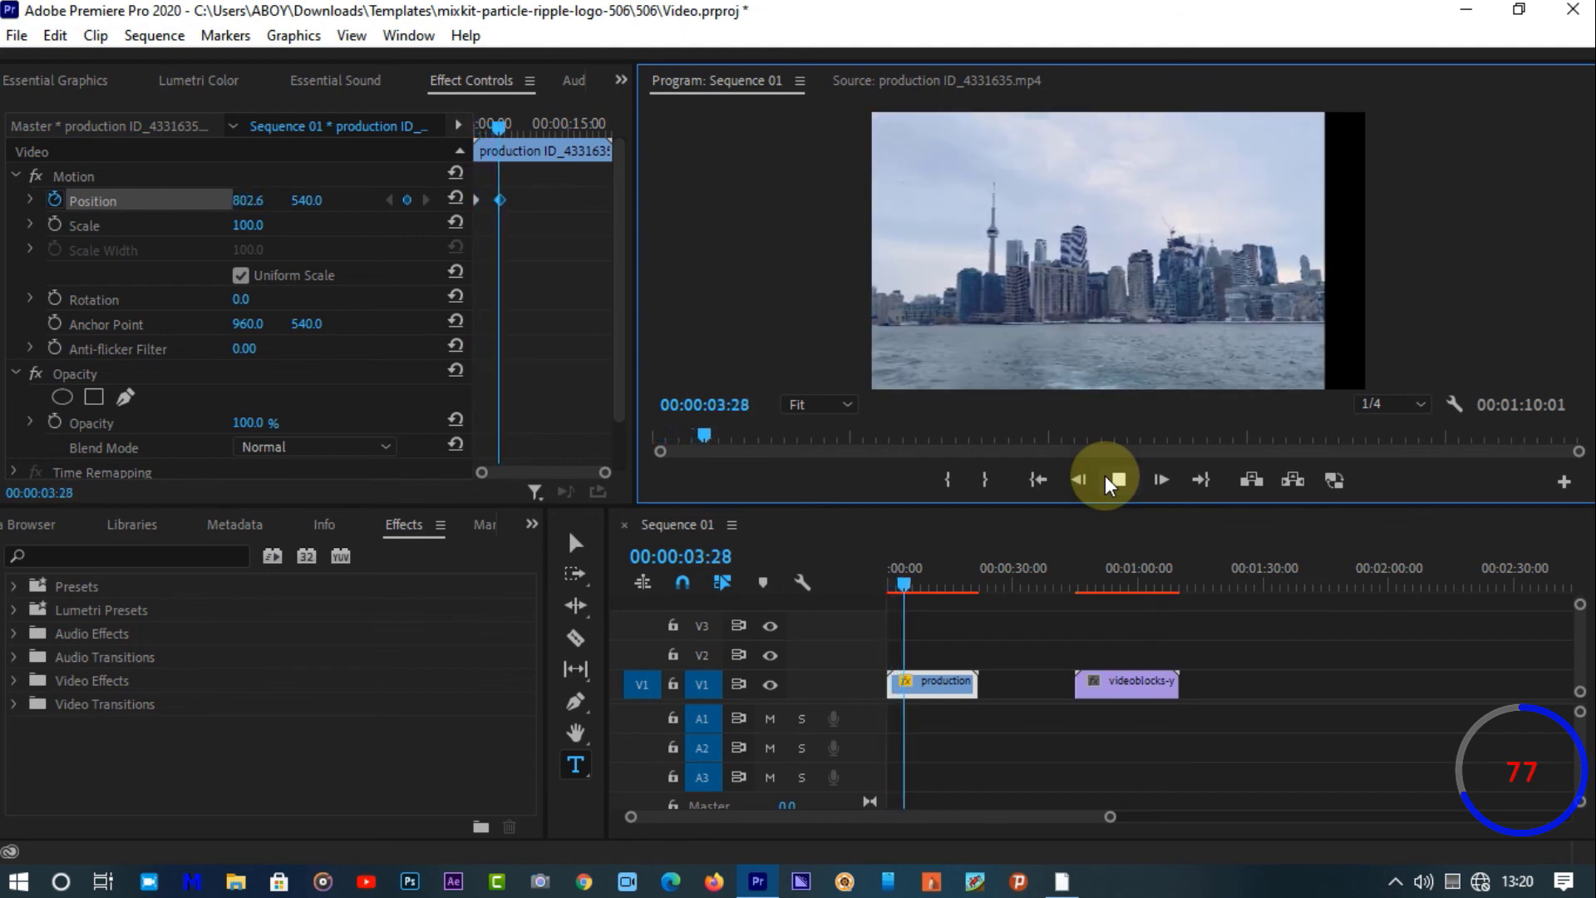
{"action": "key", "text": "space"}
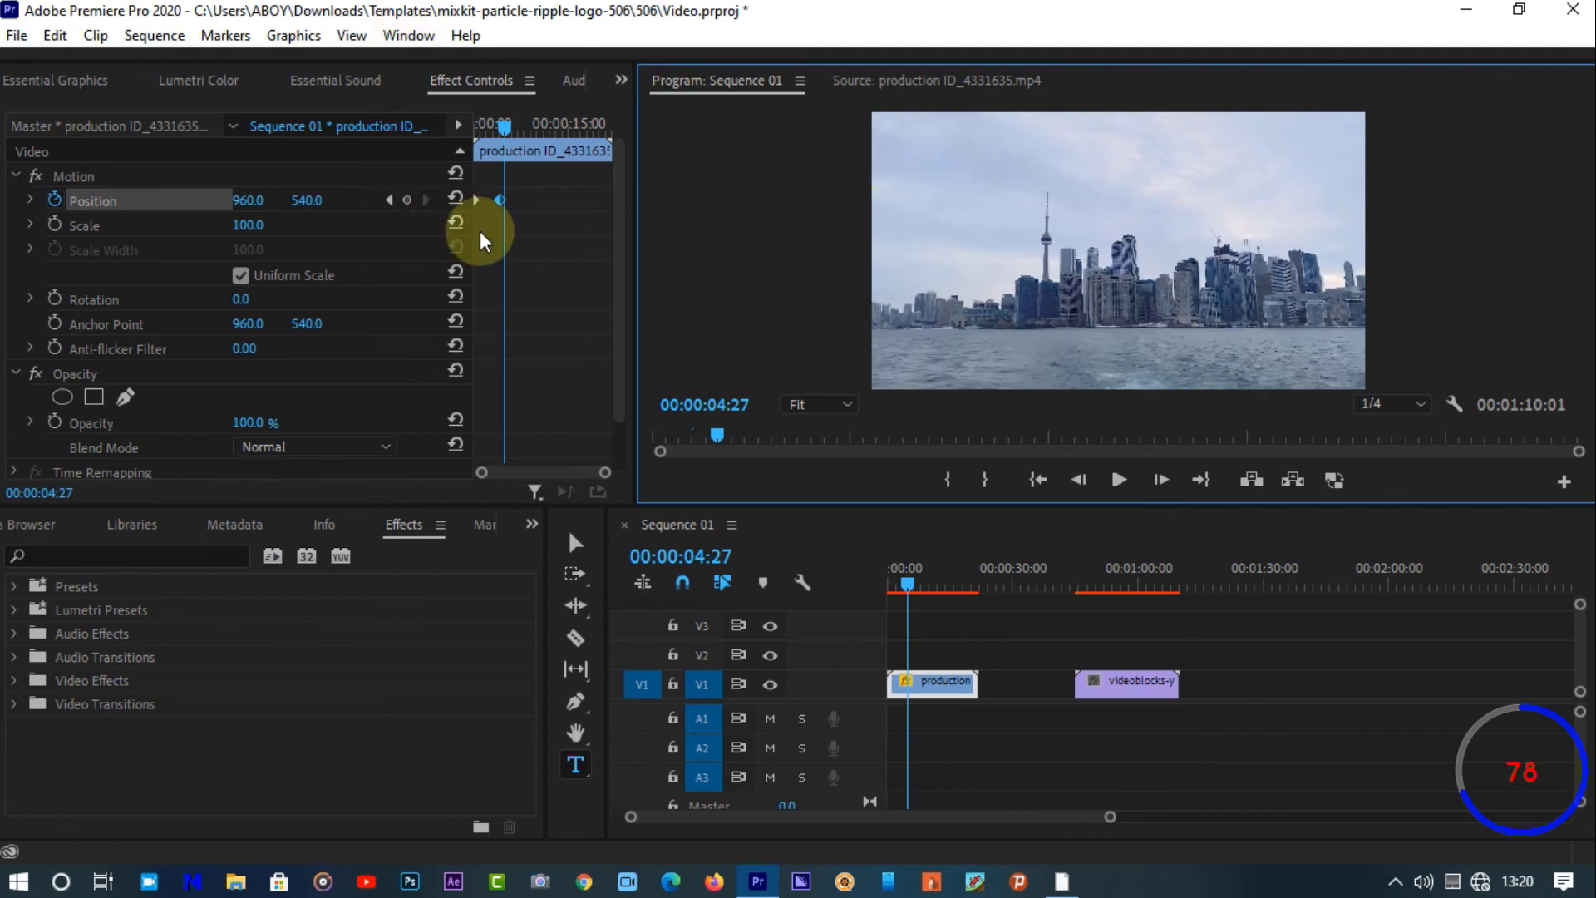
{"action": "mouse_move", "coordinate": [500, 198]}
{"action": "left_mouse_down"}
{"action": "mouse_move", "coordinate": [611, 203]}
{"action": "mouse_move", "coordinate": [454, 238]}
{"action": "mouse_move", "coordinate": [494, 212]}
{"action": "left_mouse_up"}
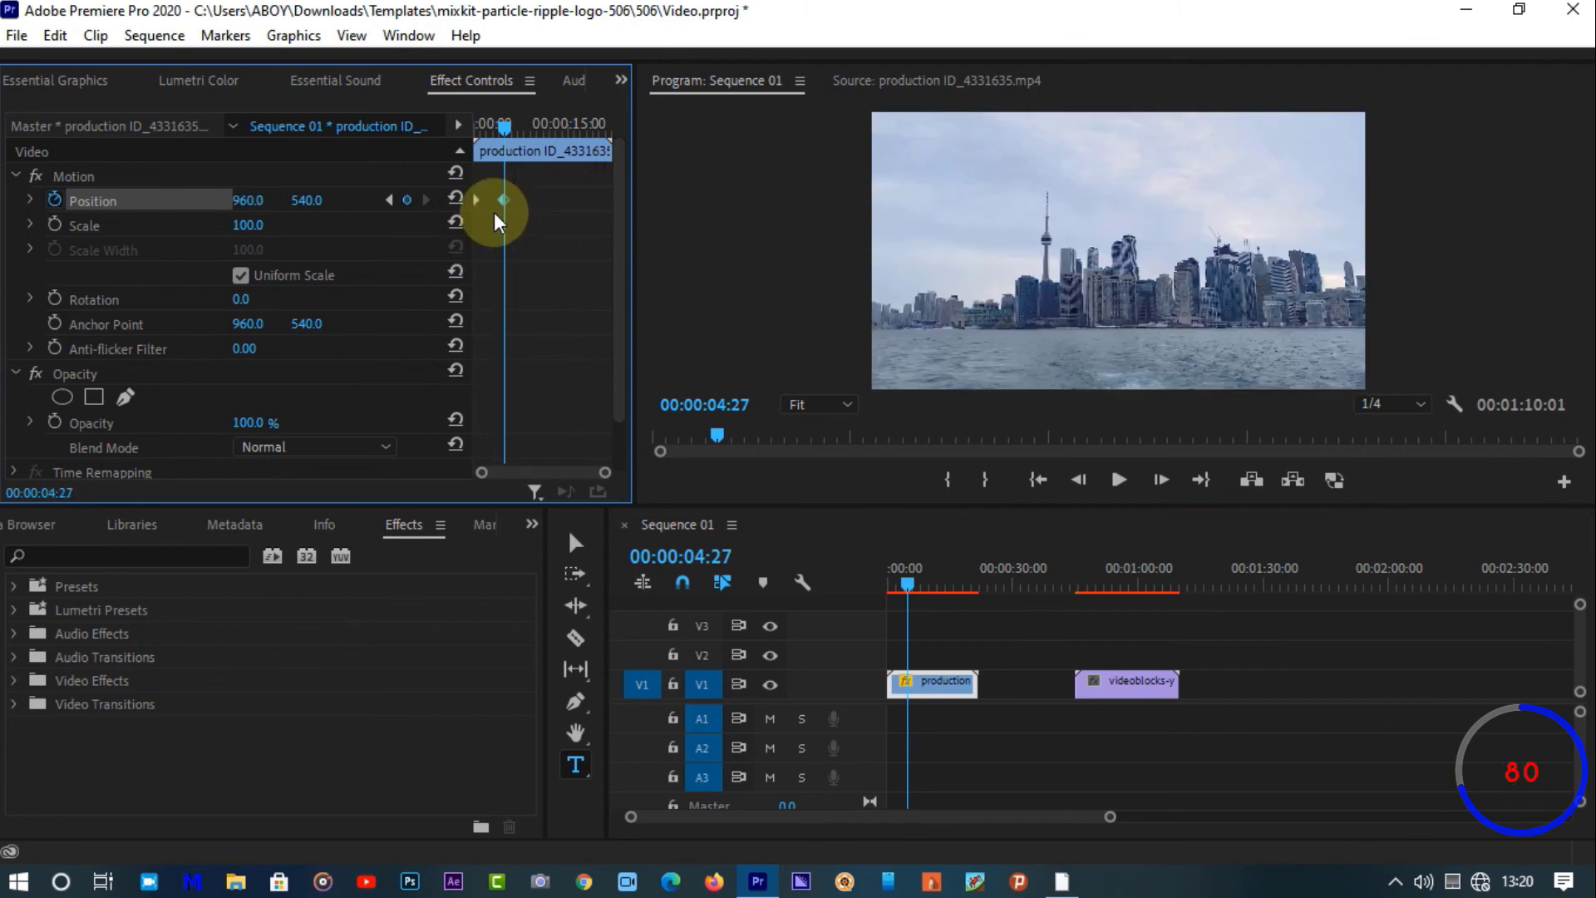
Keyframe the clip's Scale at 161 at 00:00:05:12 and at its default at the sequence start, and preview the combined animation
{"action": "left_click", "coordinate": [102, 229]}
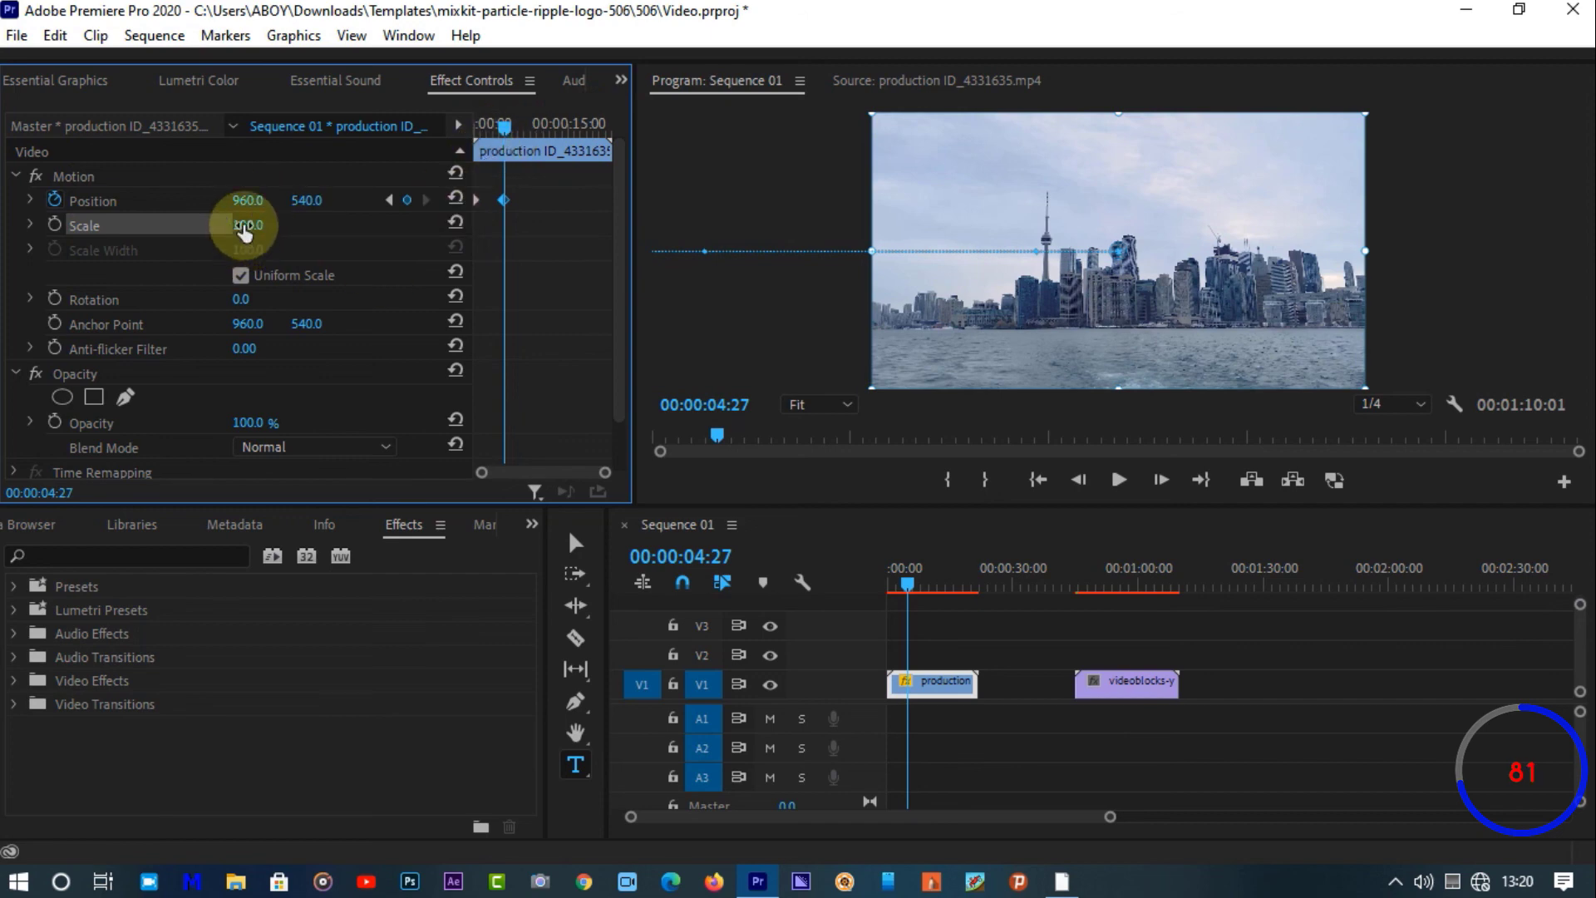
{"action": "left_click_drag", "start_coordinate": [245, 226], "coordinate": [292, 226]}
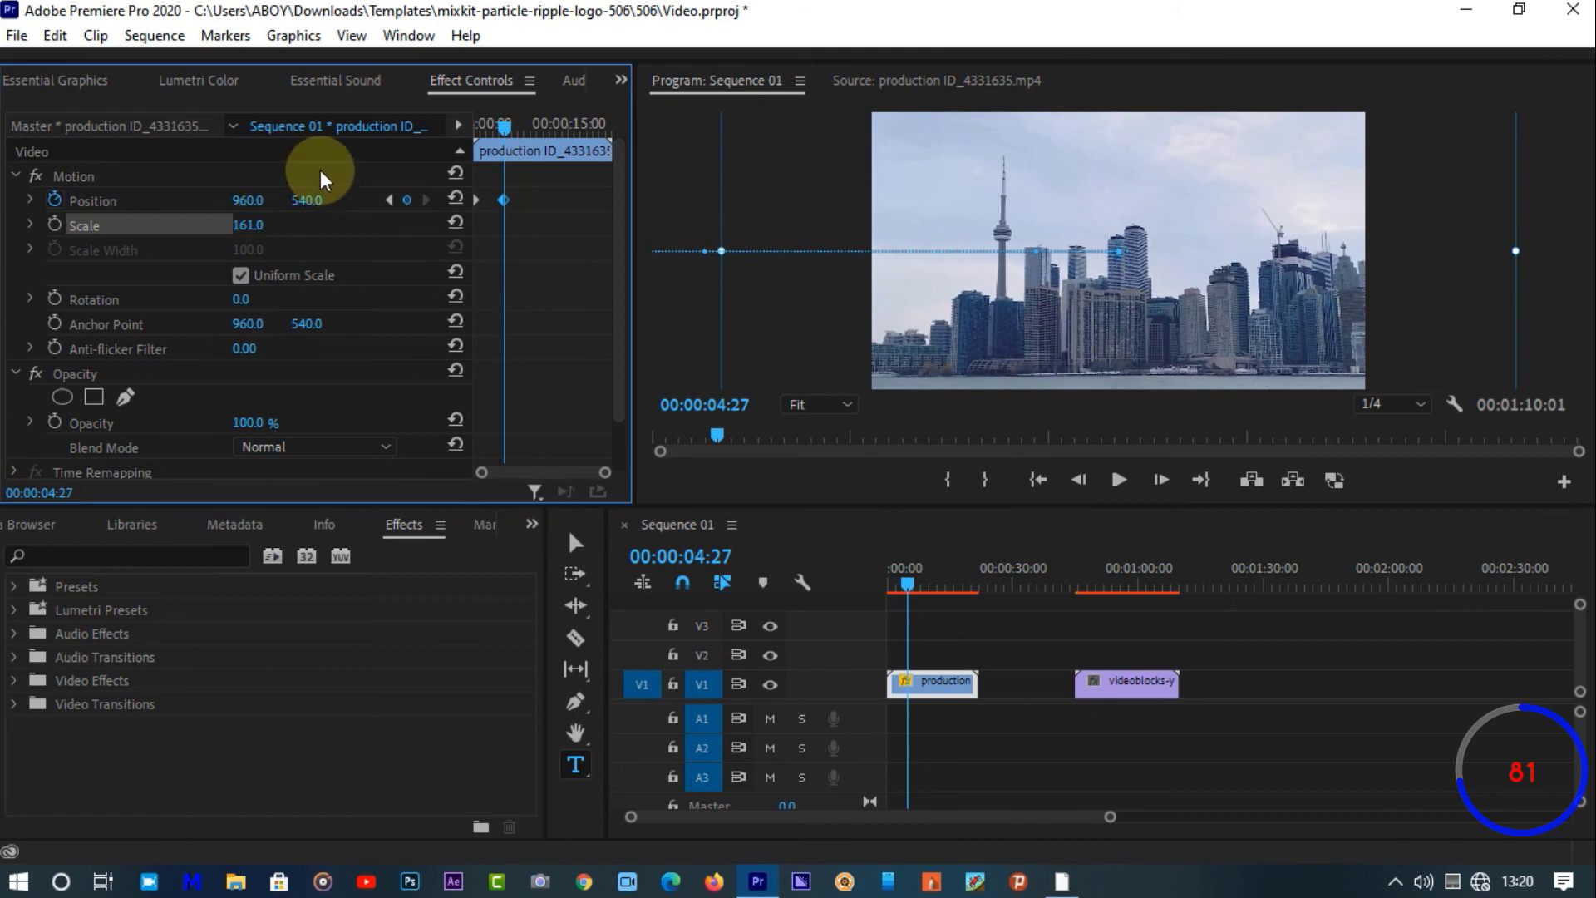
{"action": "left_click_drag", "start_coordinate": [494, 124], "coordinate": [511, 126]}
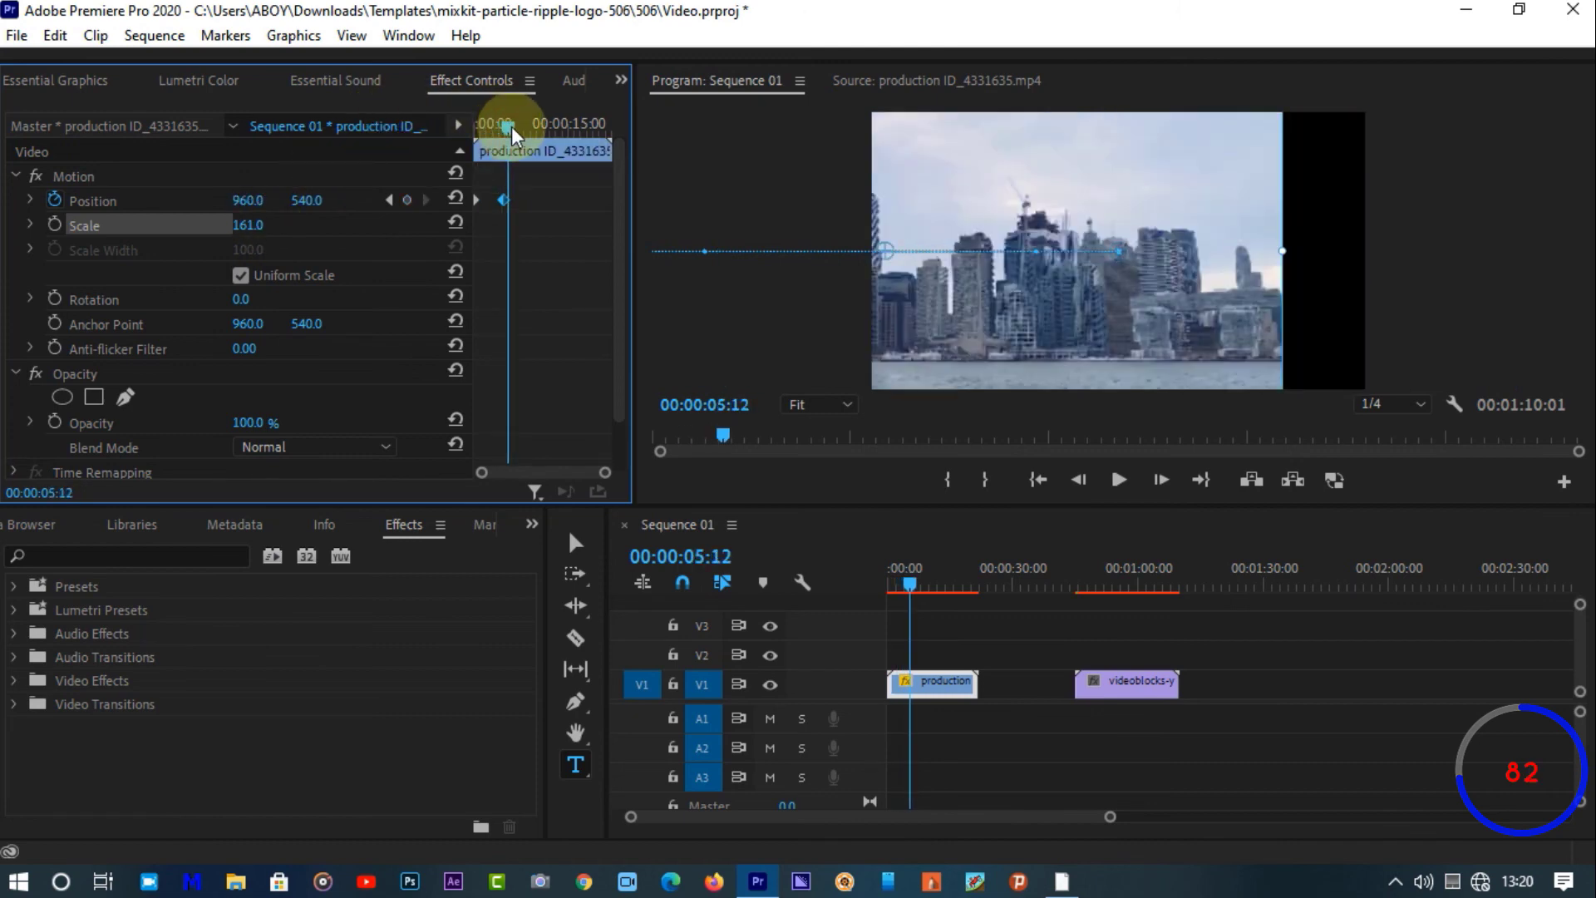
{"action": "left_click", "coordinate": [54, 225]}
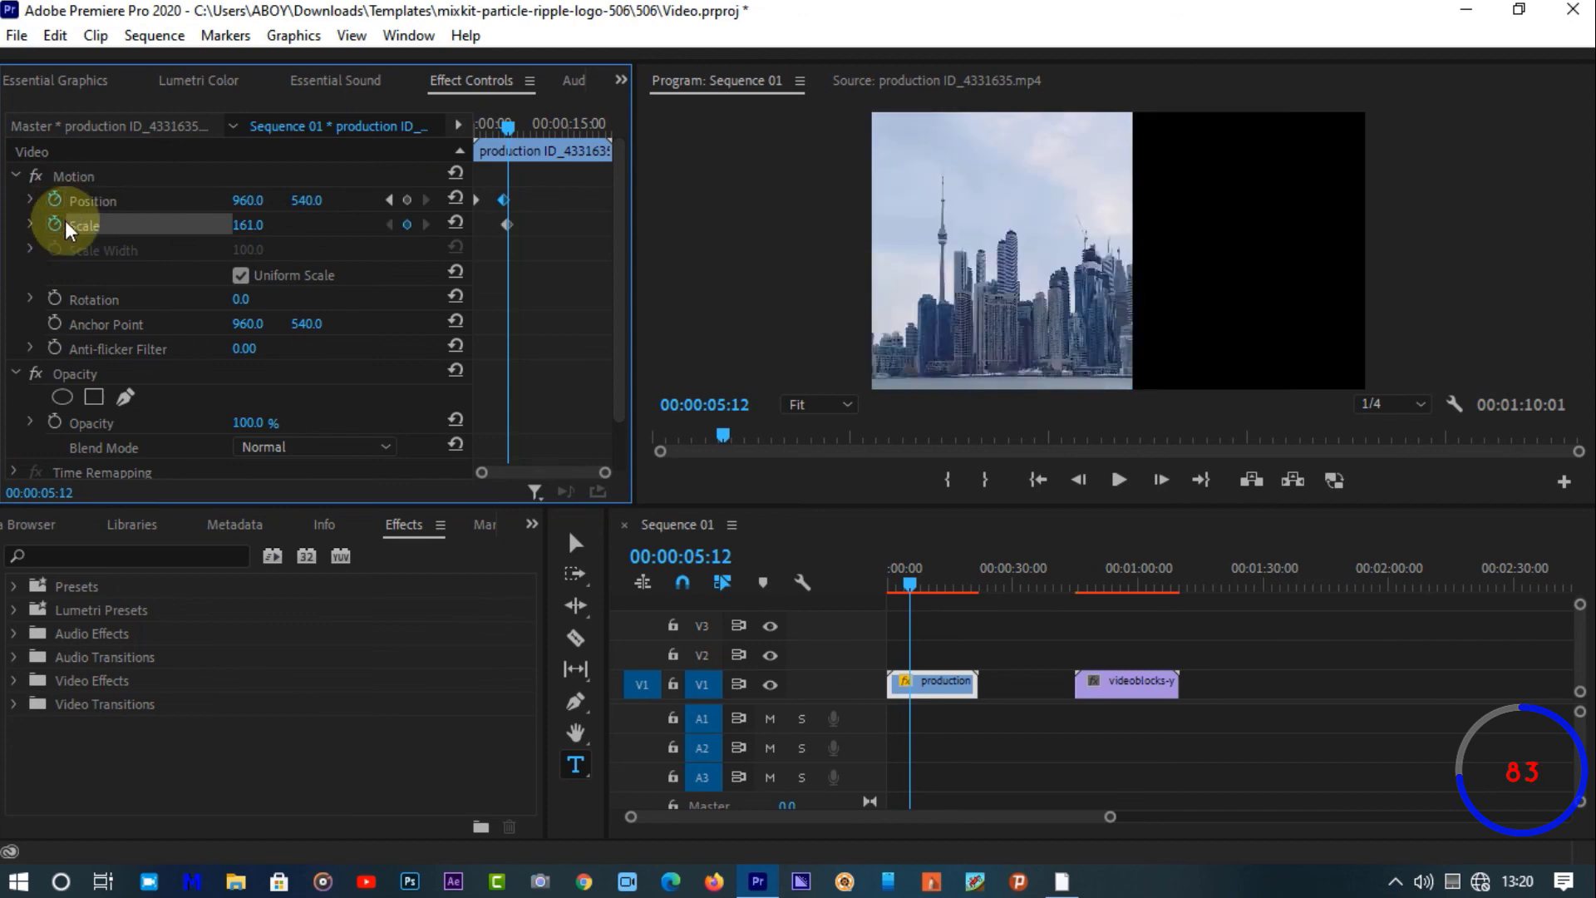
{"action": "left_click_drag", "start_coordinate": [483, 123], "coordinate": [422, 129]}
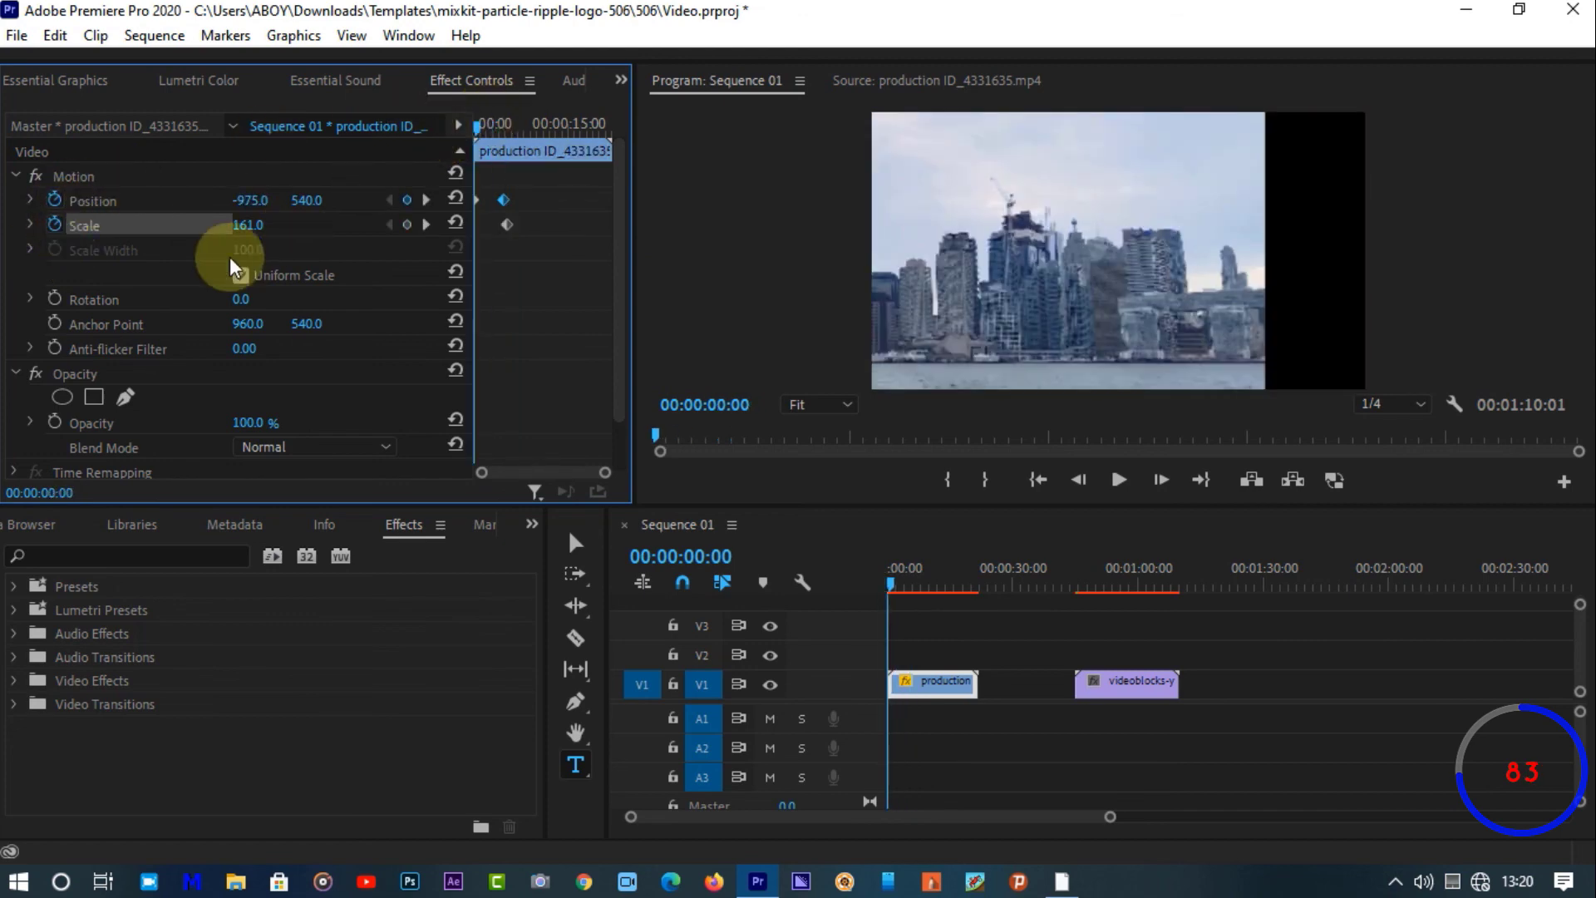
{"action": "left_click", "coordinate": [456, 222]}
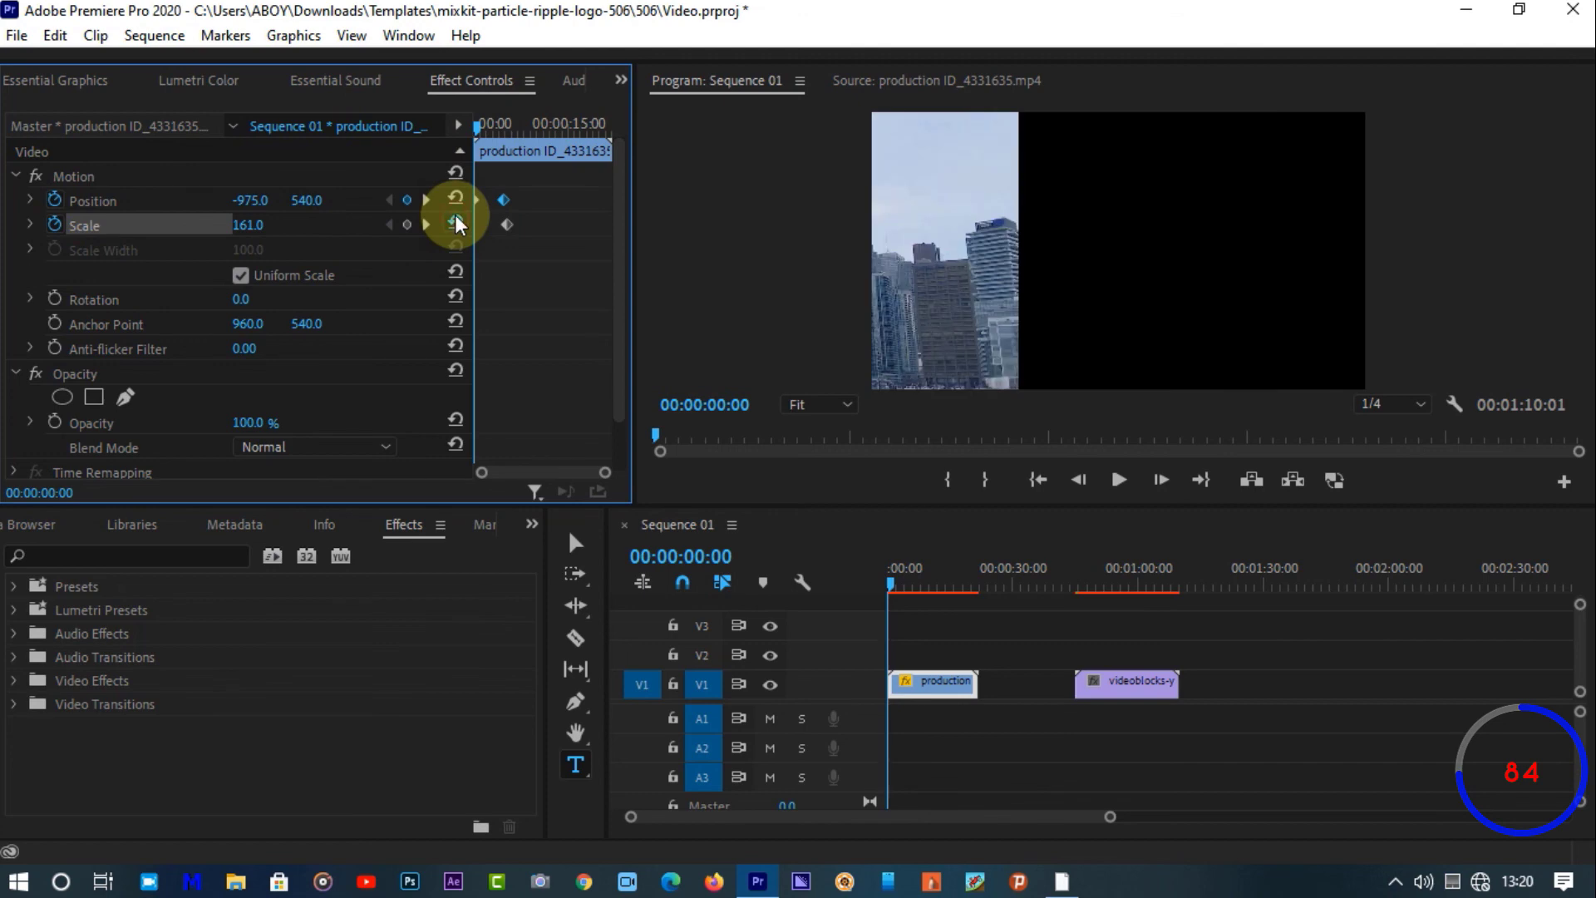
{"action": "left_click", "coordinate": [1118, 480]}
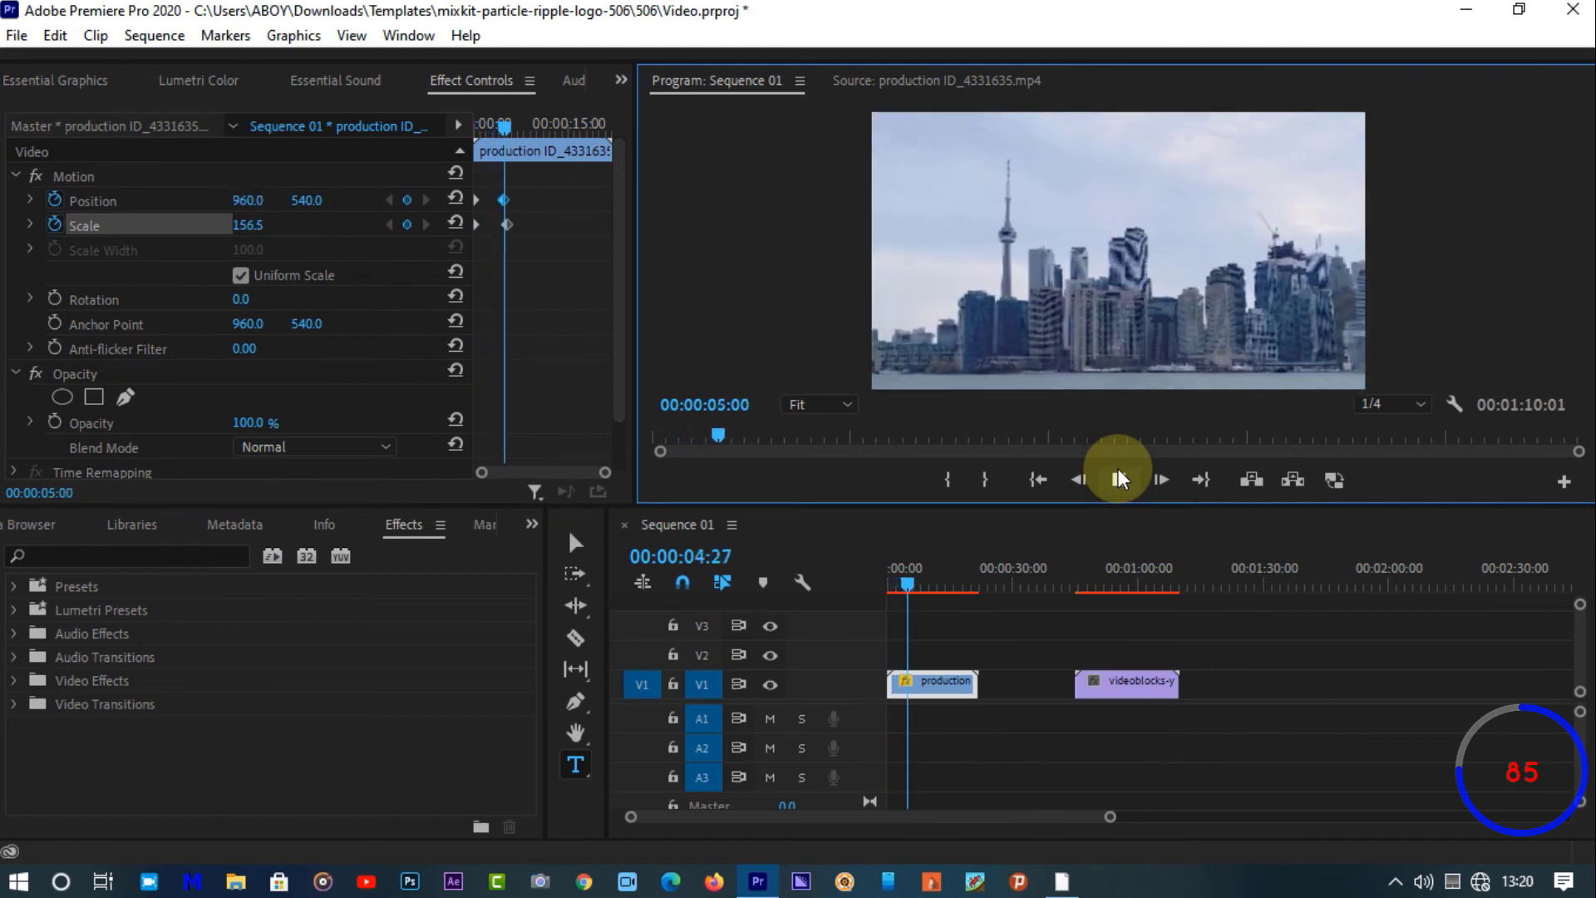
{"action": "left_click", "coordinate": [1118, 480]}
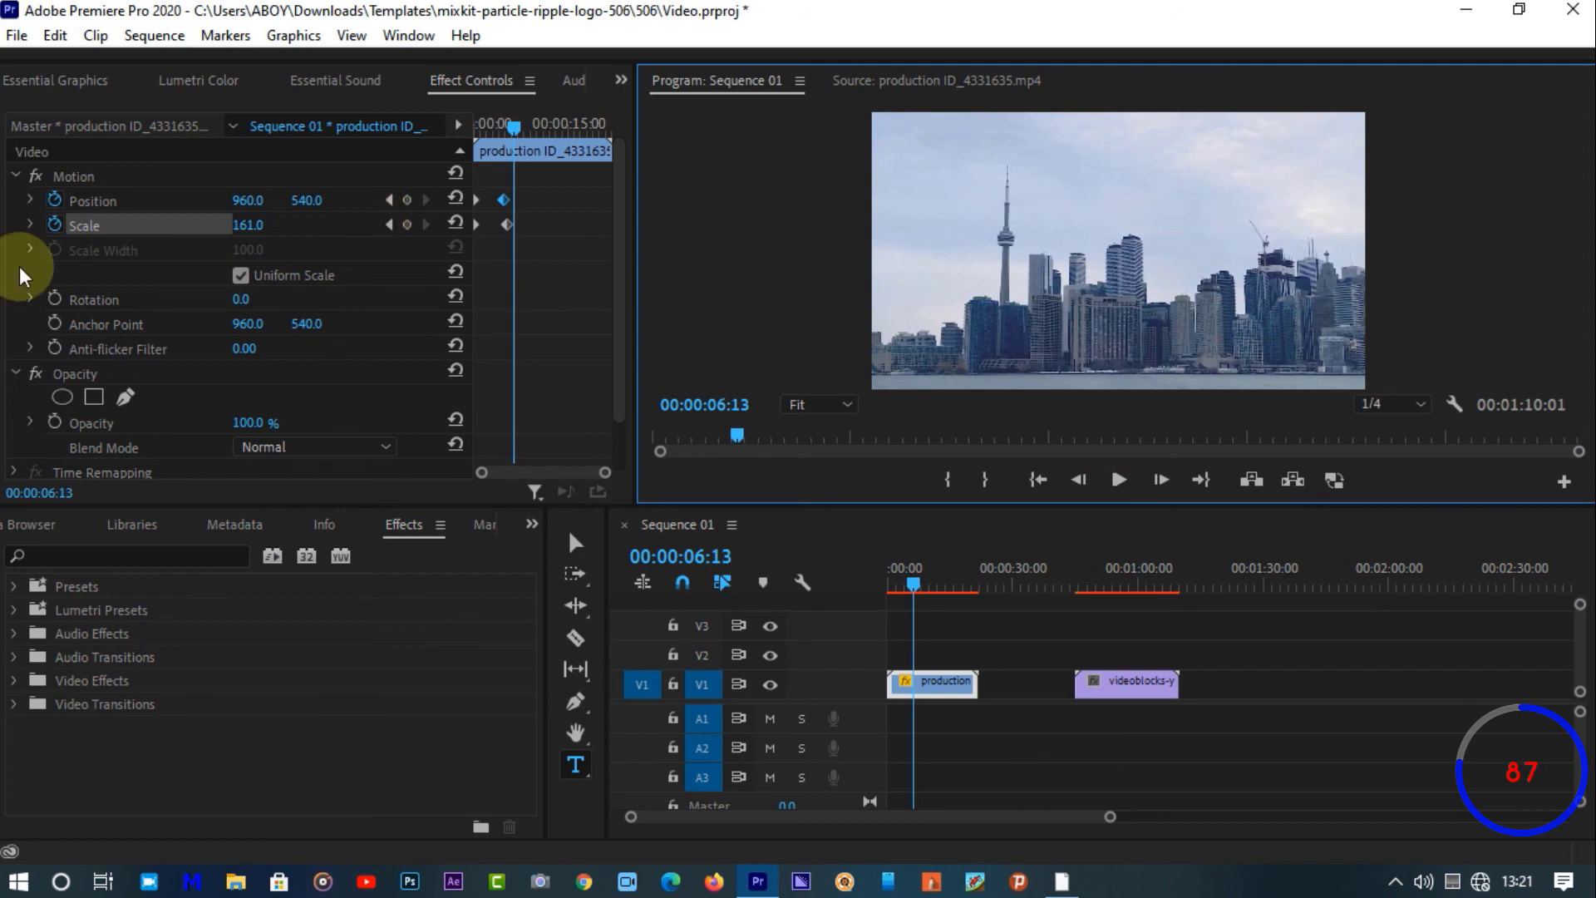
Expand the Position velocity graph, zoom in on its keyframes, and scrub between them to examine the motion
{"action": "left_click", "coordinate": [30, 201]}
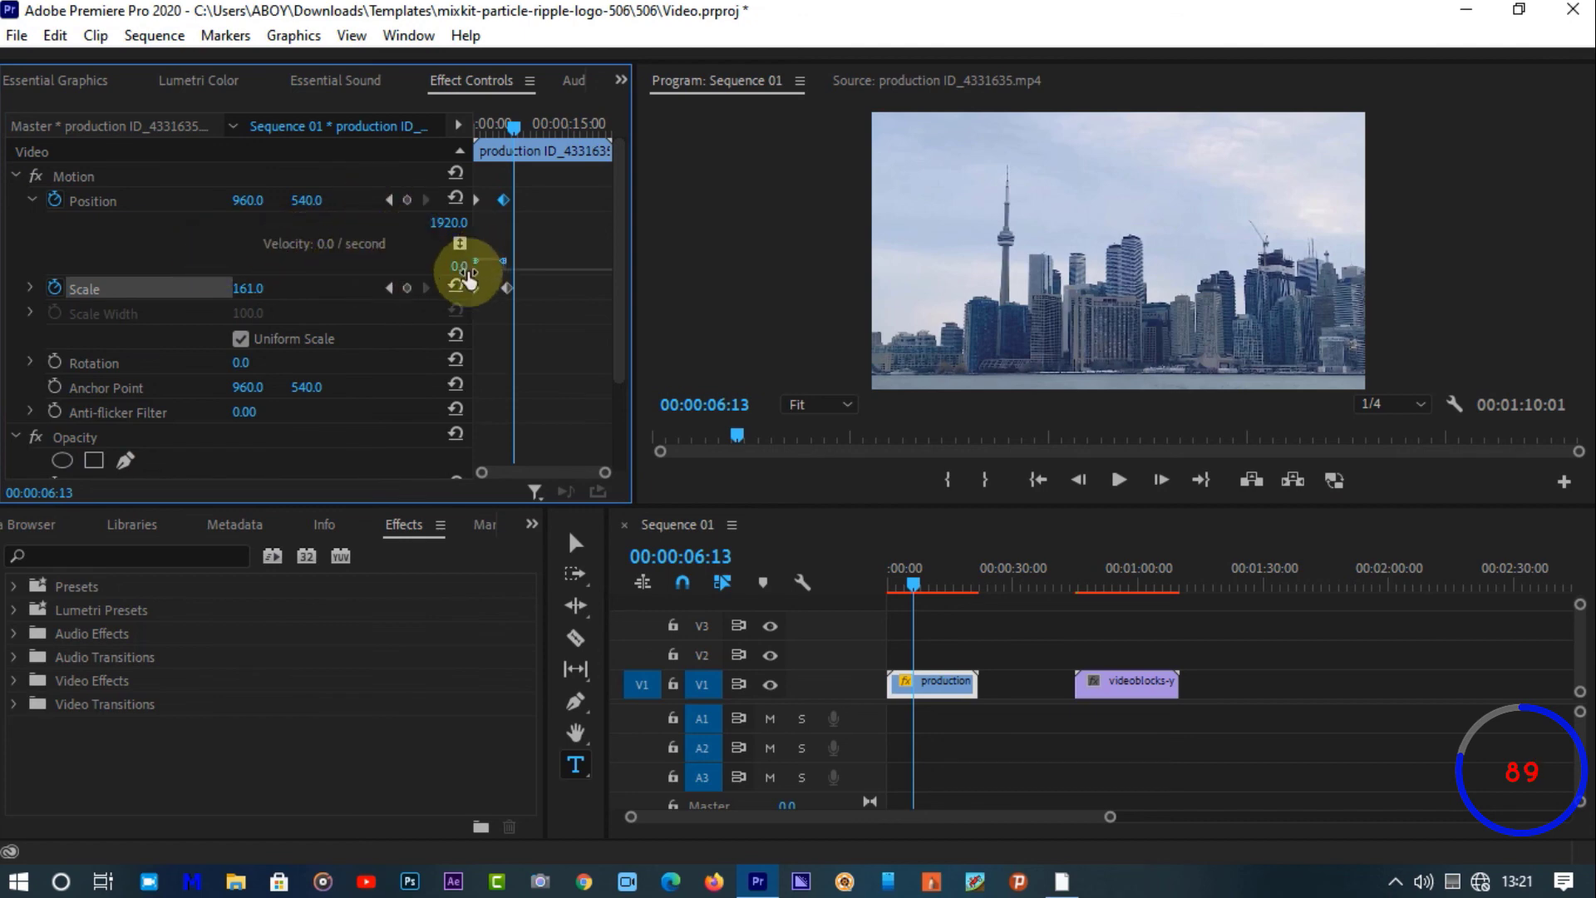
{"action": "left_click", "coordinate": [488, 123]}
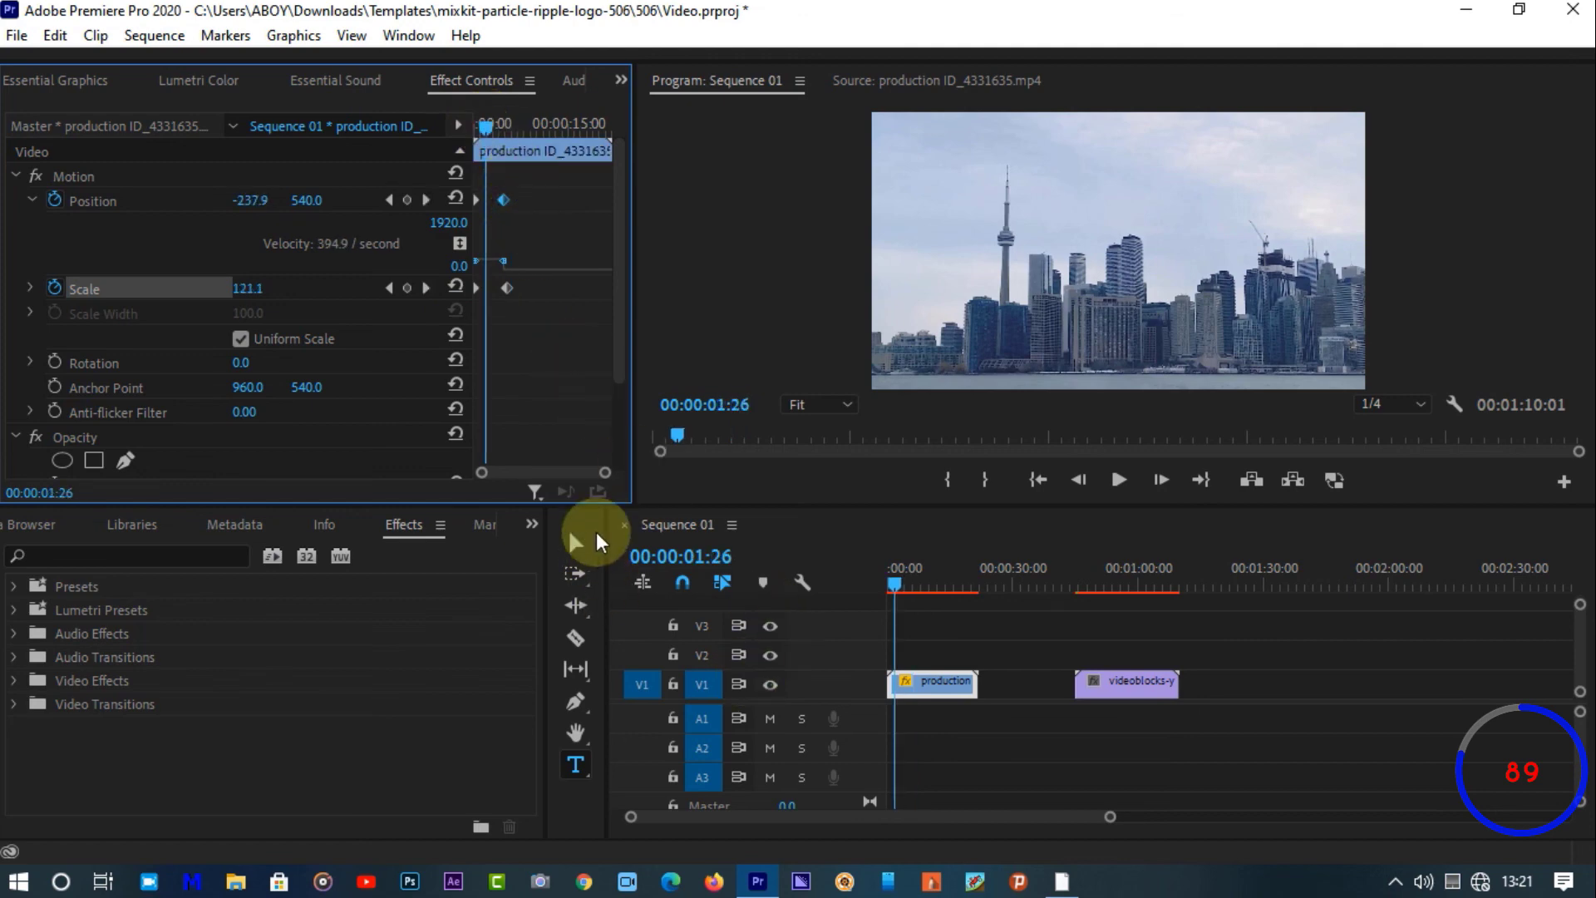
{"action": "left_click_drag", "start_coordinate": [605, 472], "coordinate": [567, 472]}
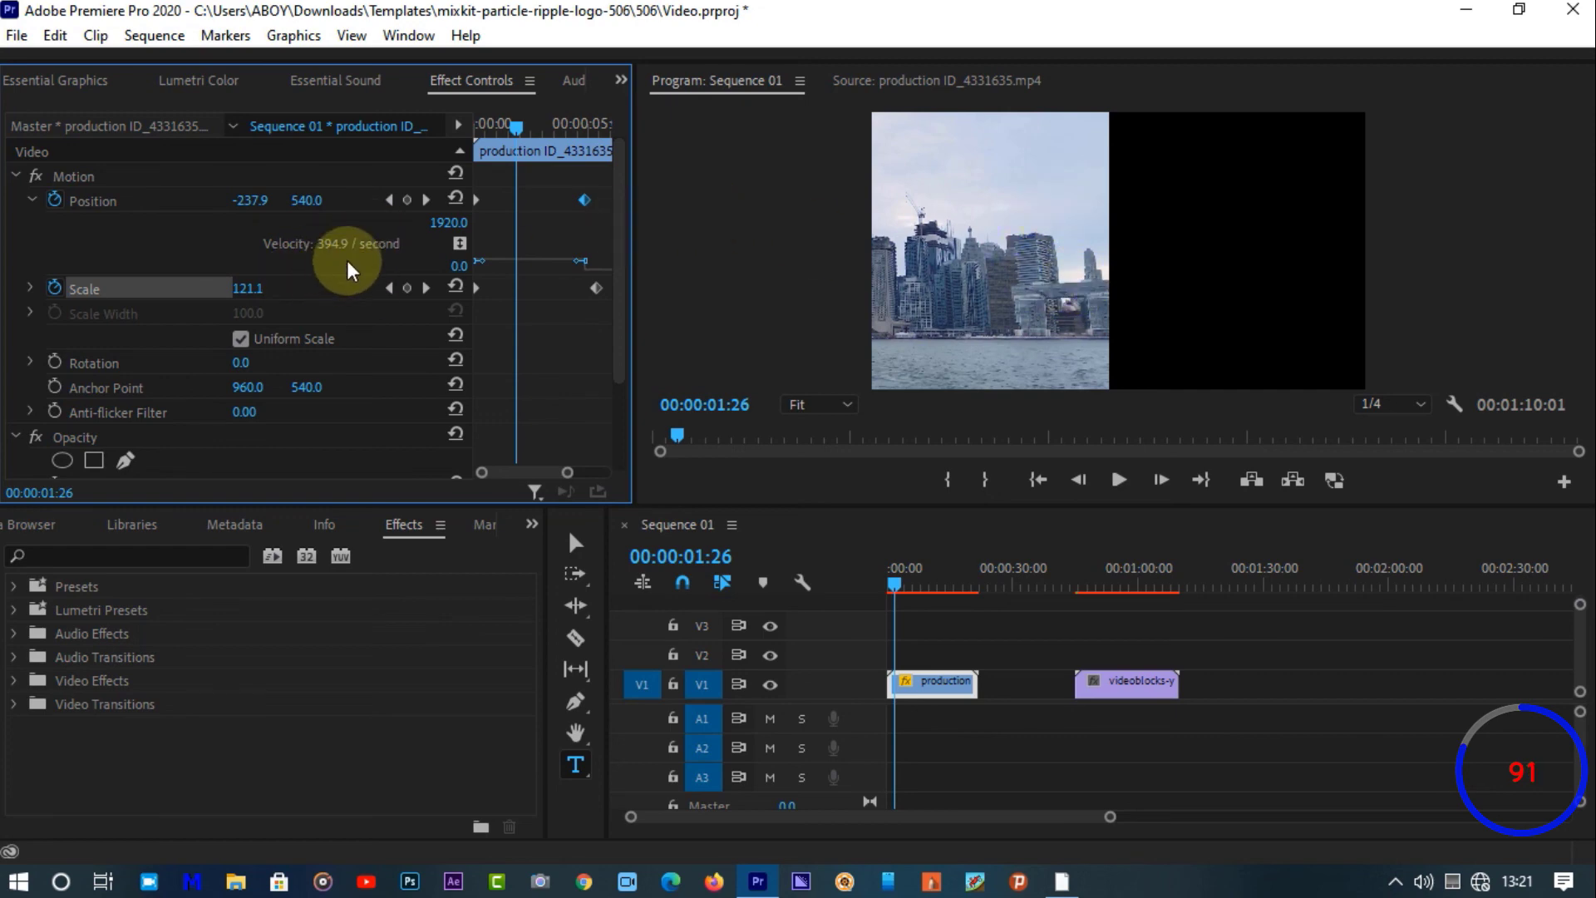
{"action": "left_click", "coordinate": [550, 126]}
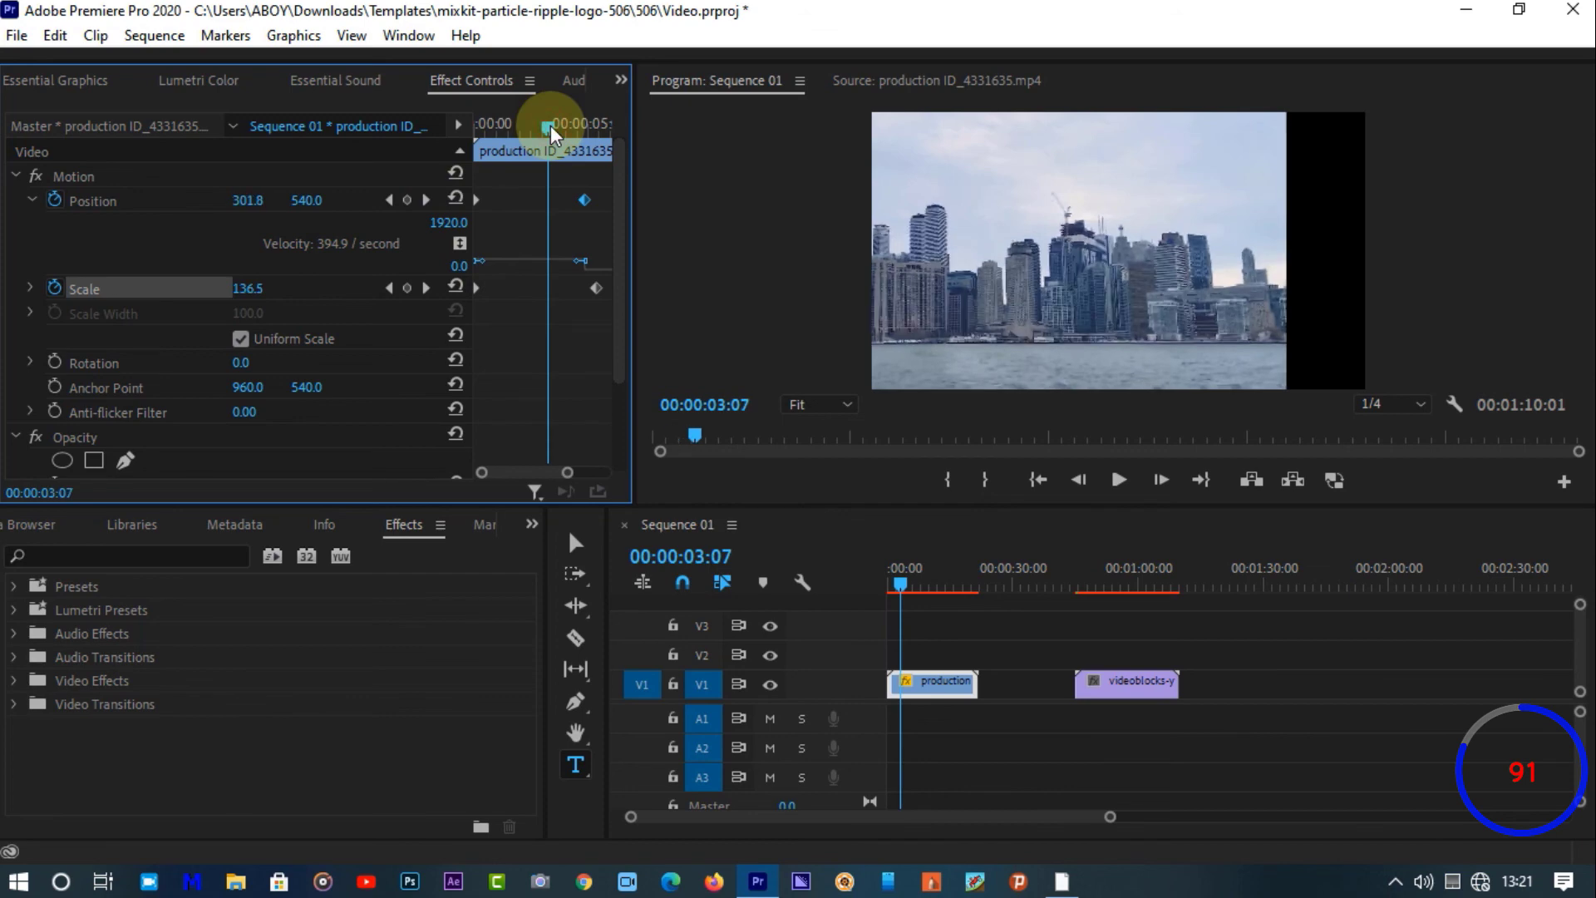
{"action": "left_click_drag", "start_coordinate": [562, 126], "coordinate": [525, 146]}
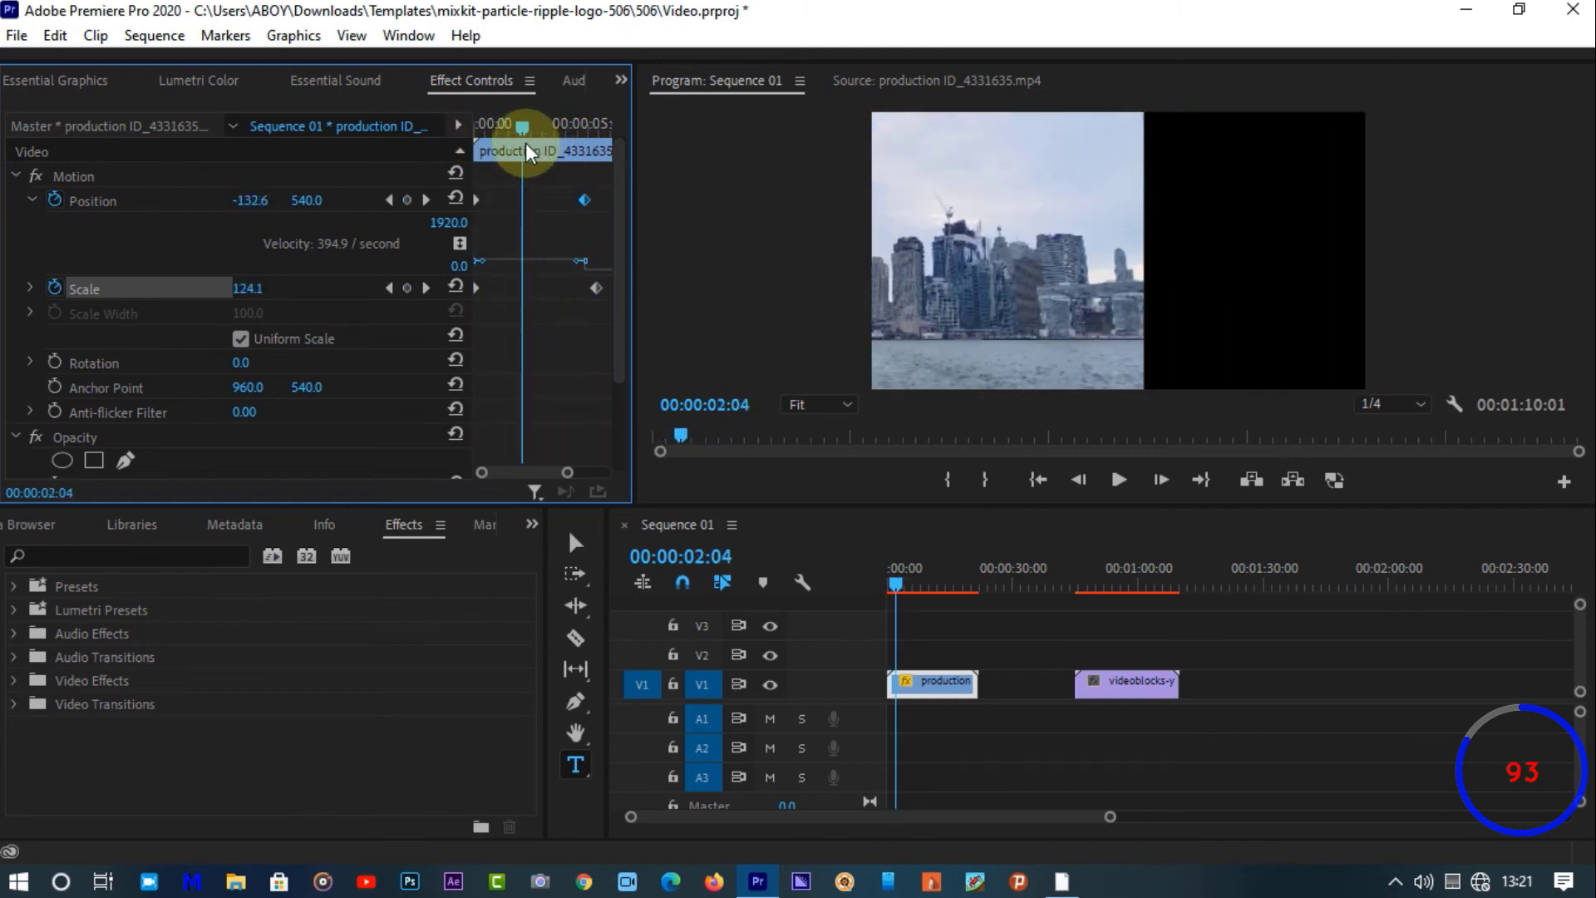
Set the temporal interpolation of the second Position keyframe to Ease In and of the first one to Ease Out
{"action": "right_click", "coordinate": [582, 201]}
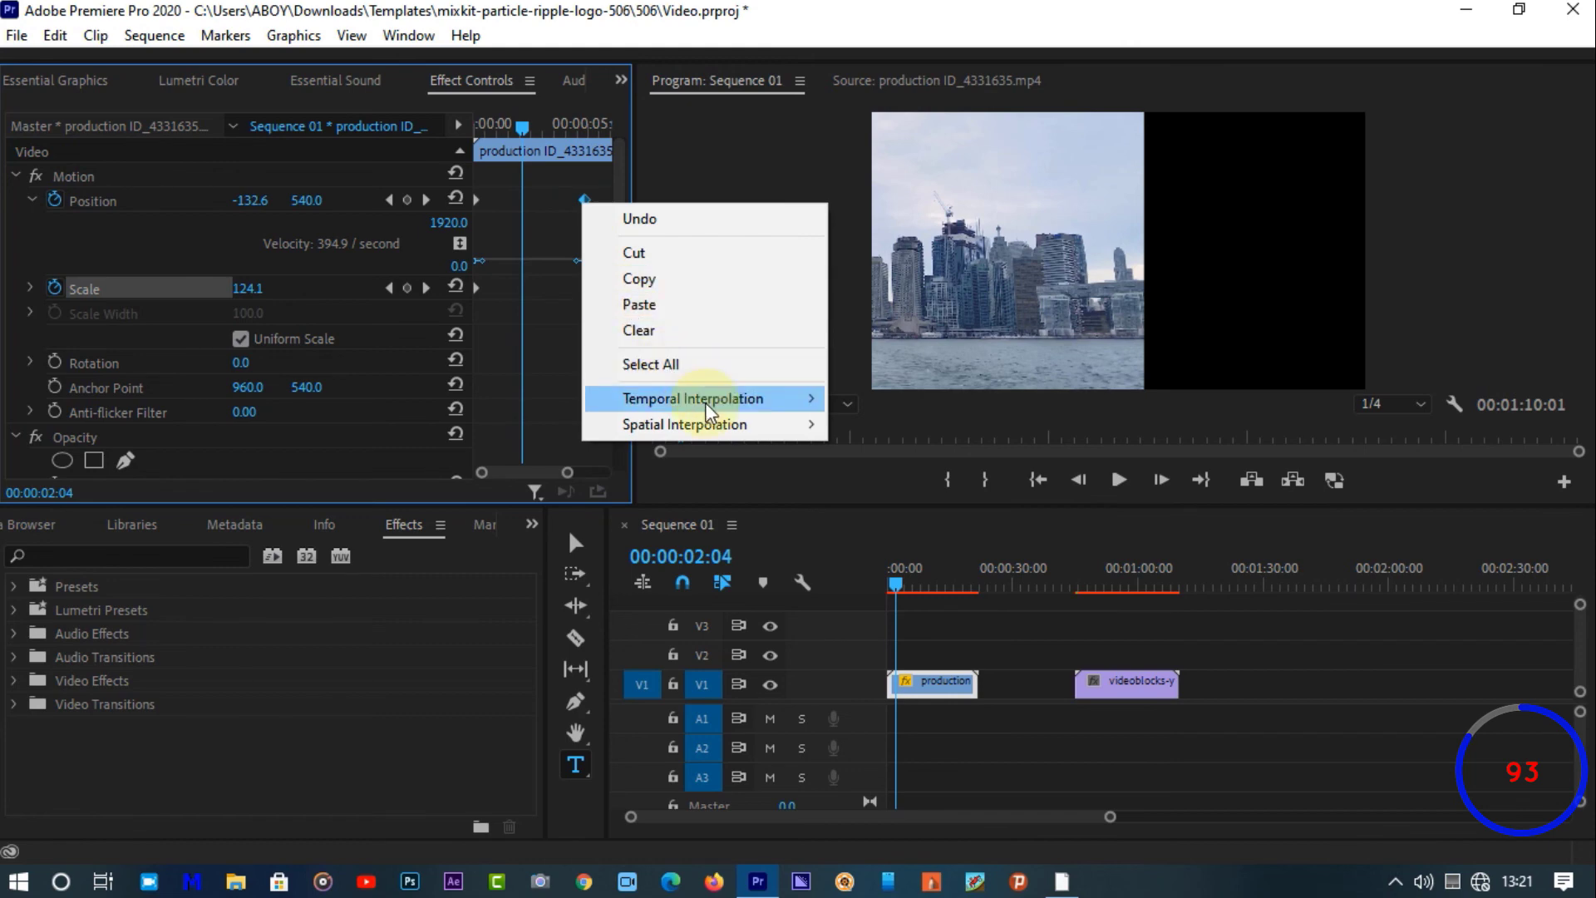
{"action": "mouse_move", "coordinate": [735, 422]}
{"action": "mouse_move", "coordinate": [772, 395]}
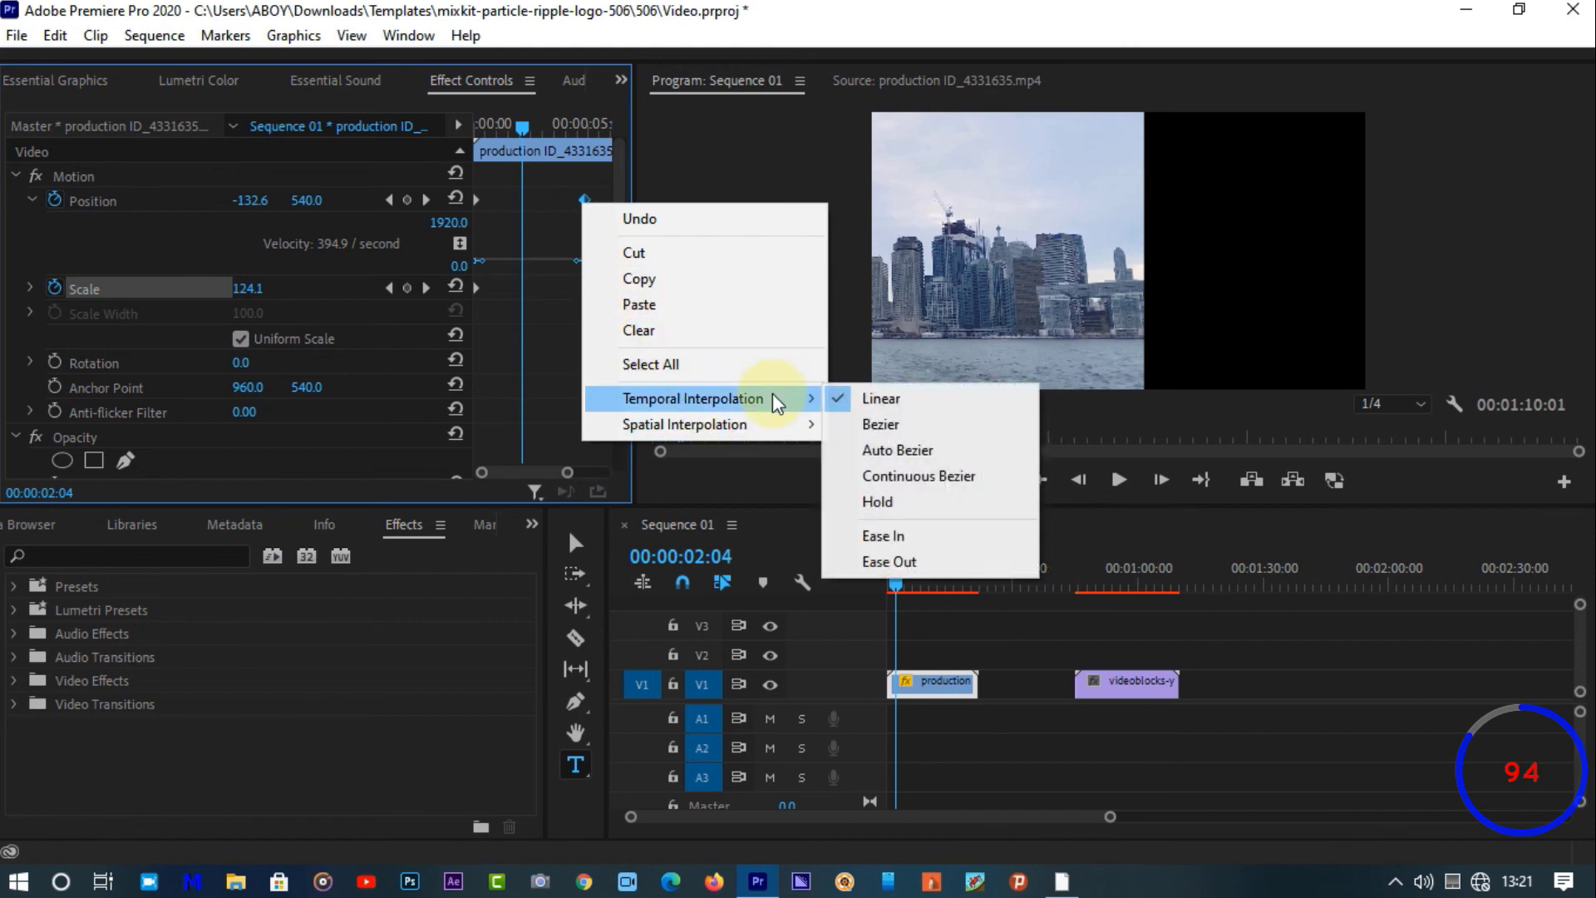
{"action": "left_click", "coordinate": [965, 535]}
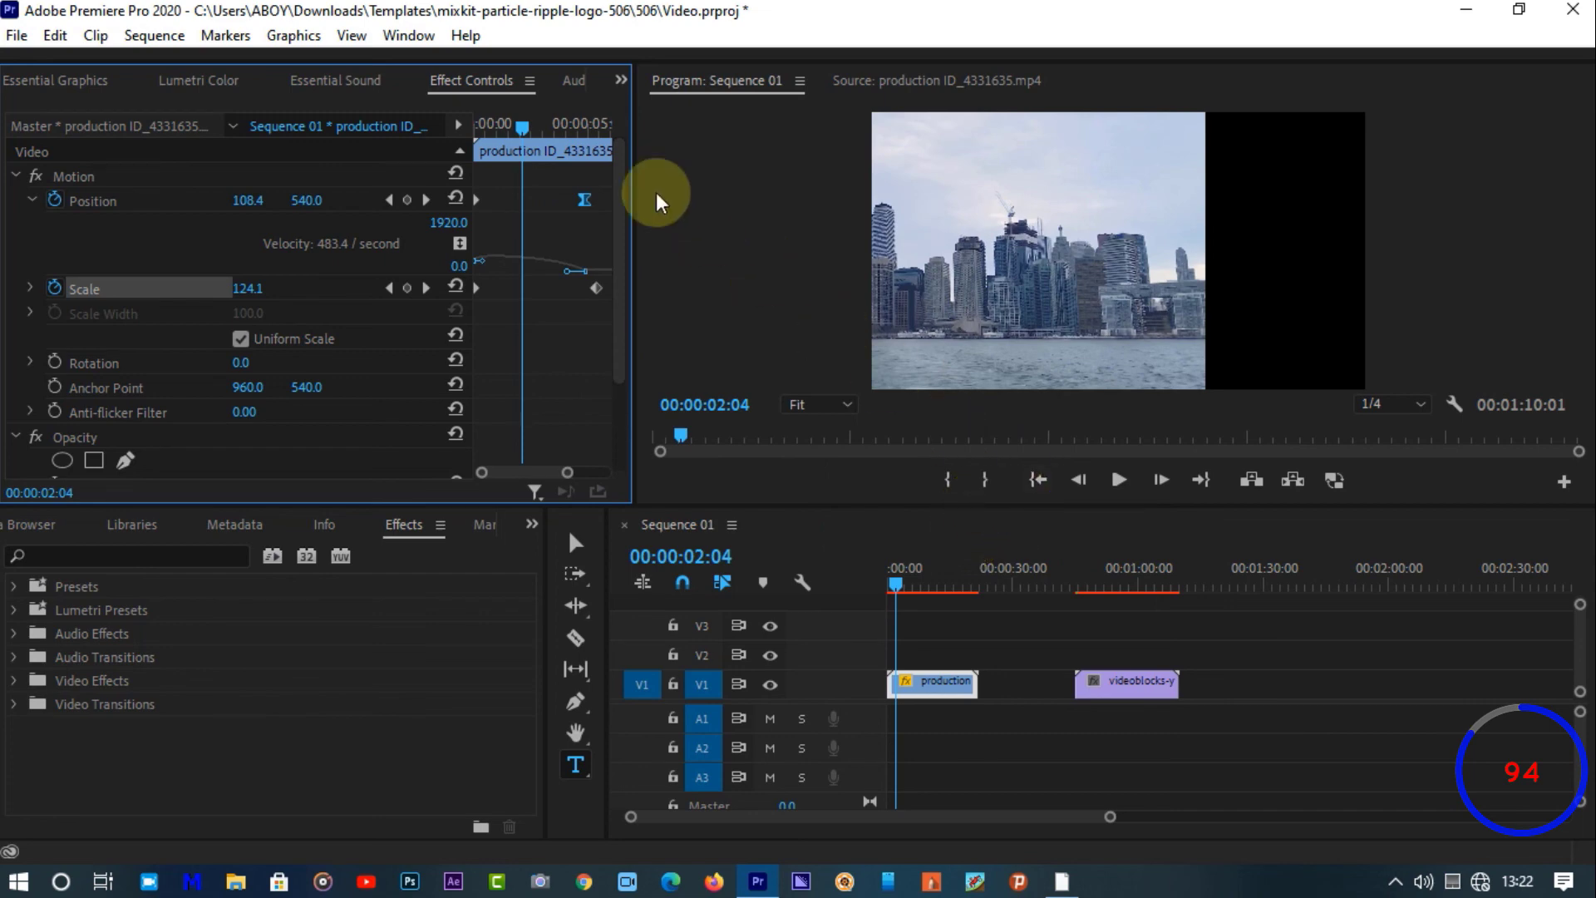
{"action": "right_click", "coordinate": [476, 203]}
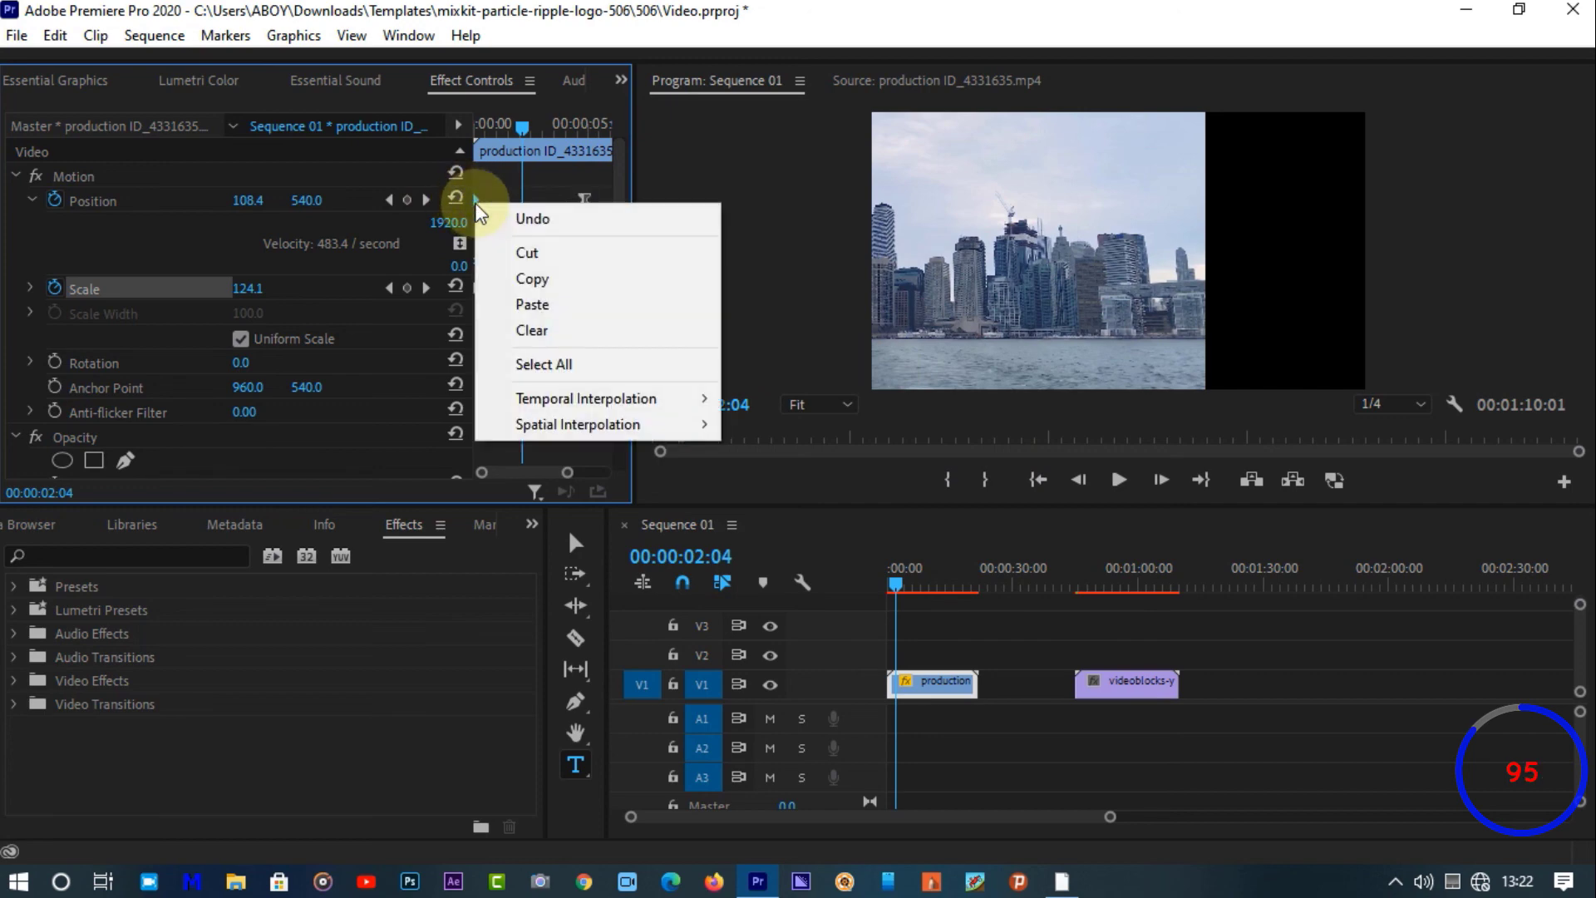
{"action": "mouse_move", "coordinate": [574, 401]}
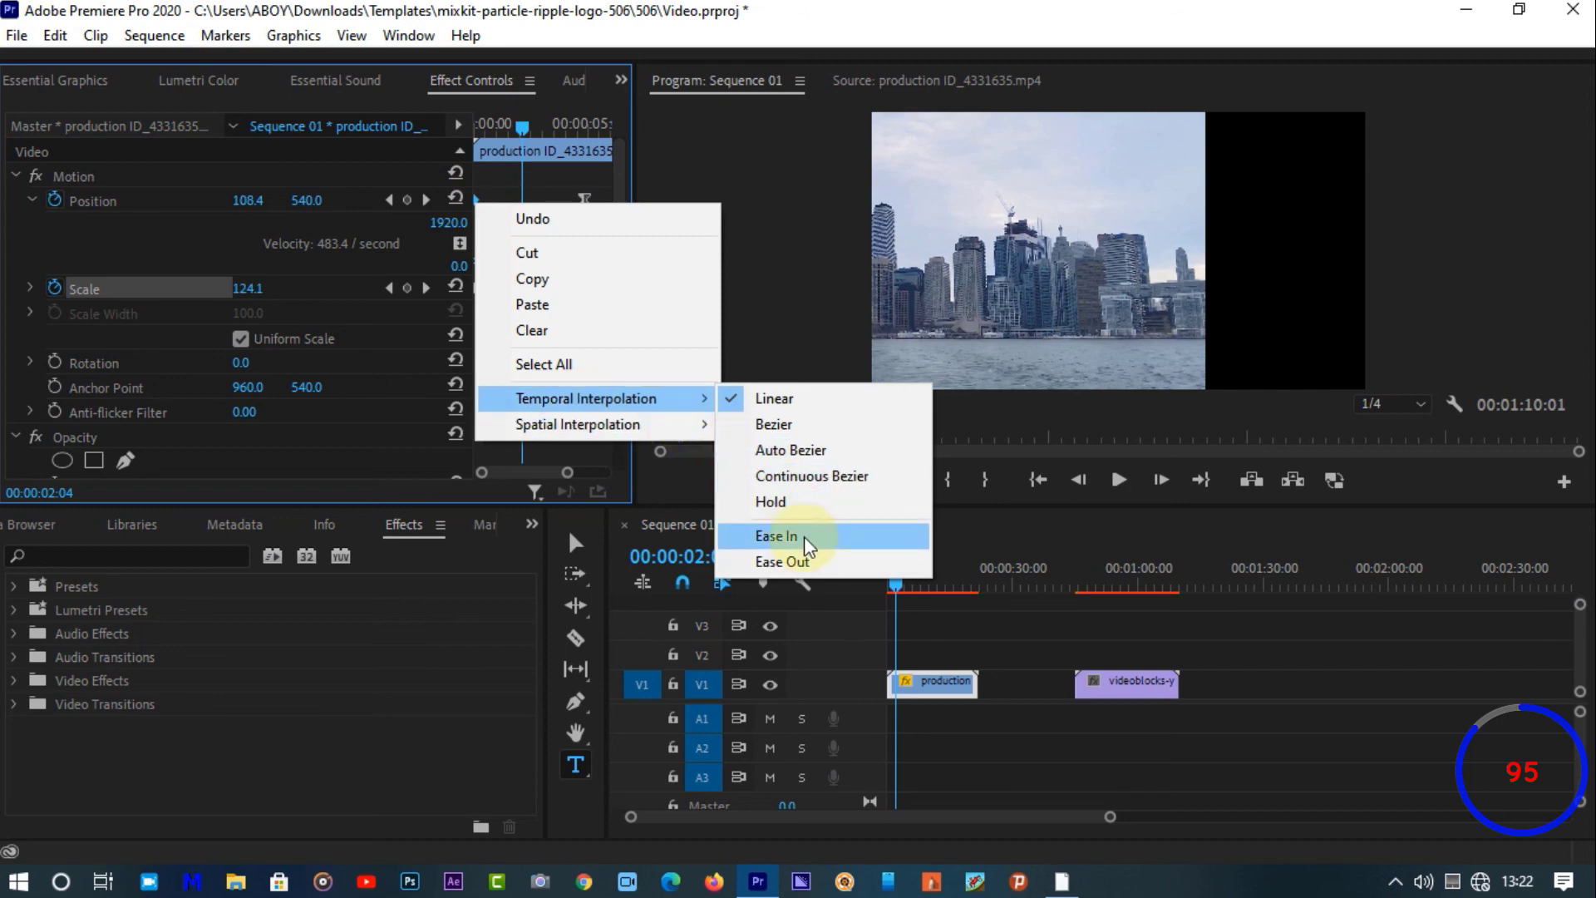
{"action": "left_click", "coordinate": [819, 561]}
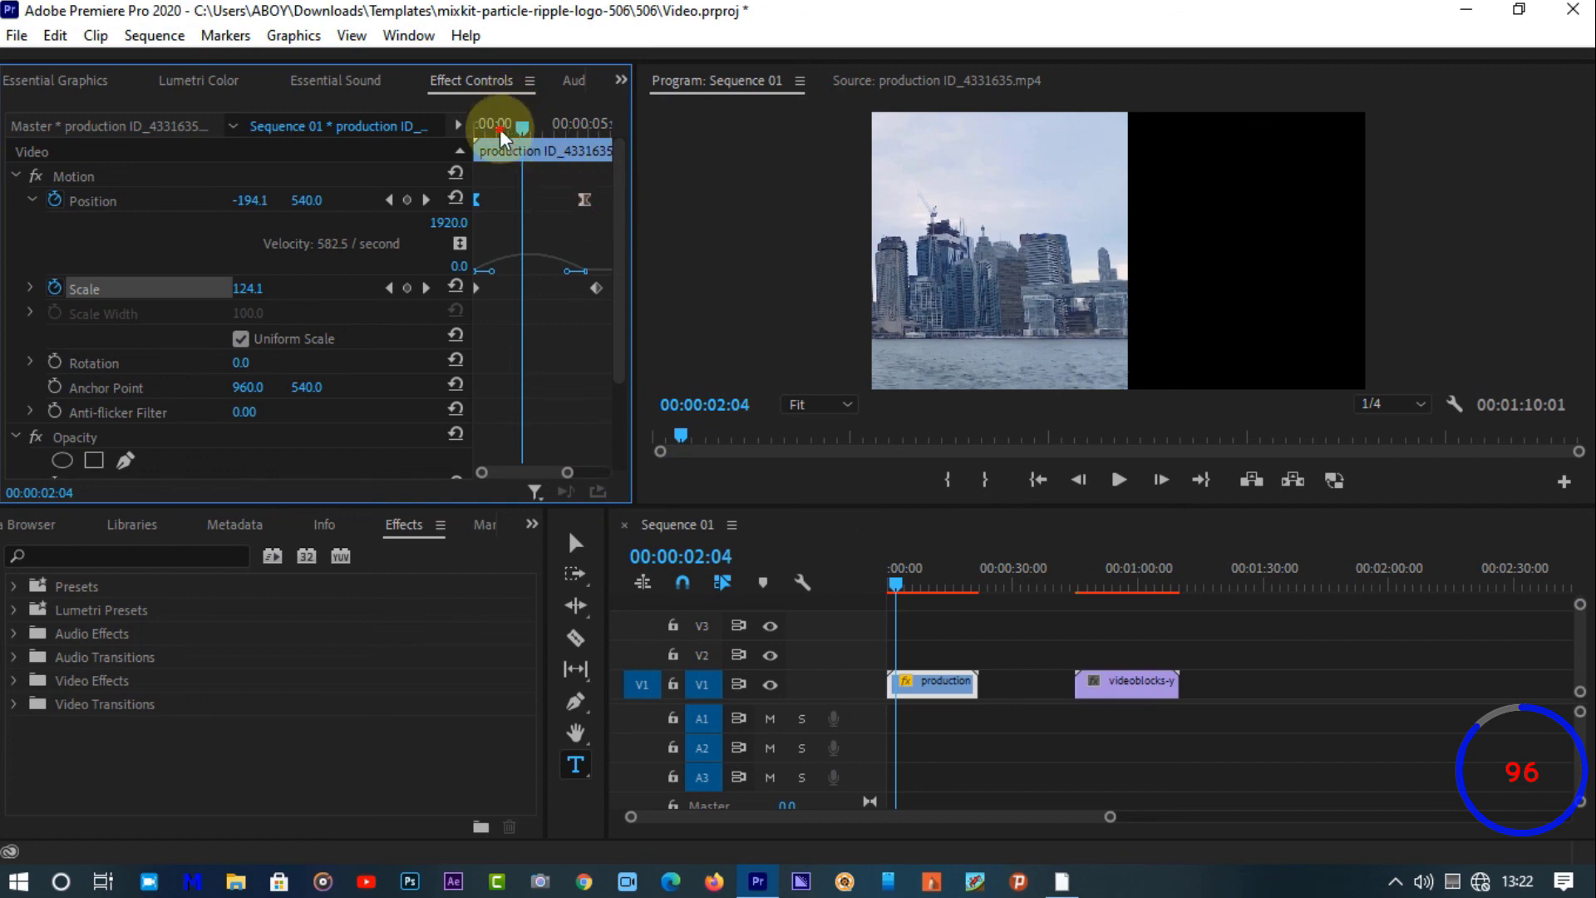
Play the eased animation from the sequence start and show the clip's full duration in the keyframe area
{"action": "left_click_drag", "start_coordinate": [501, 128], "coordinate": [442, 146]}
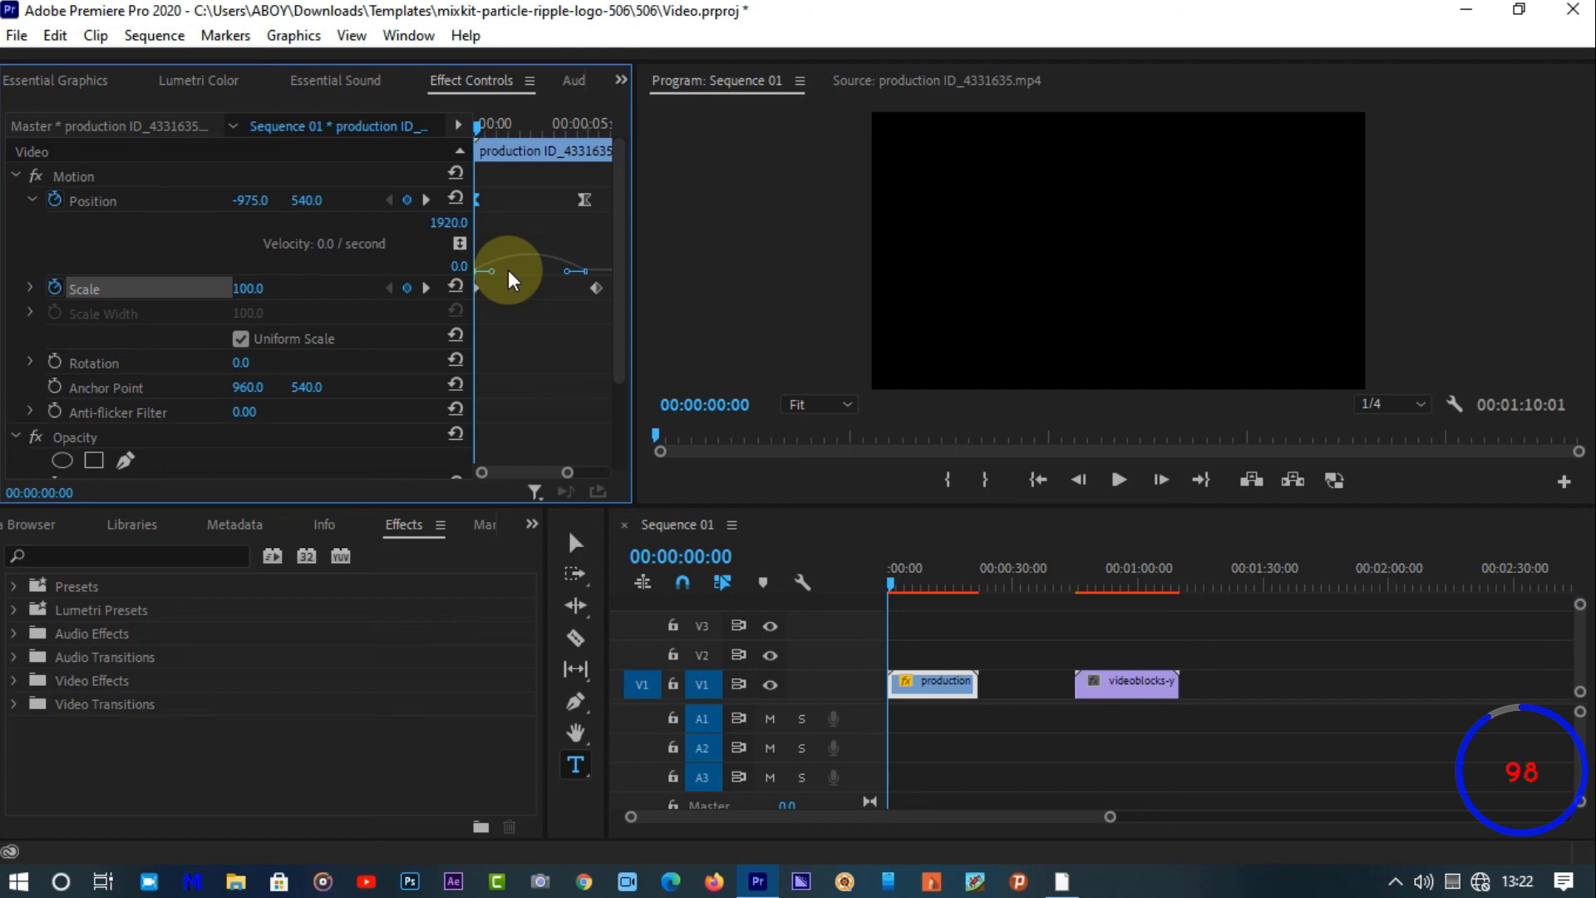
{"action": "key", "text": "space"}
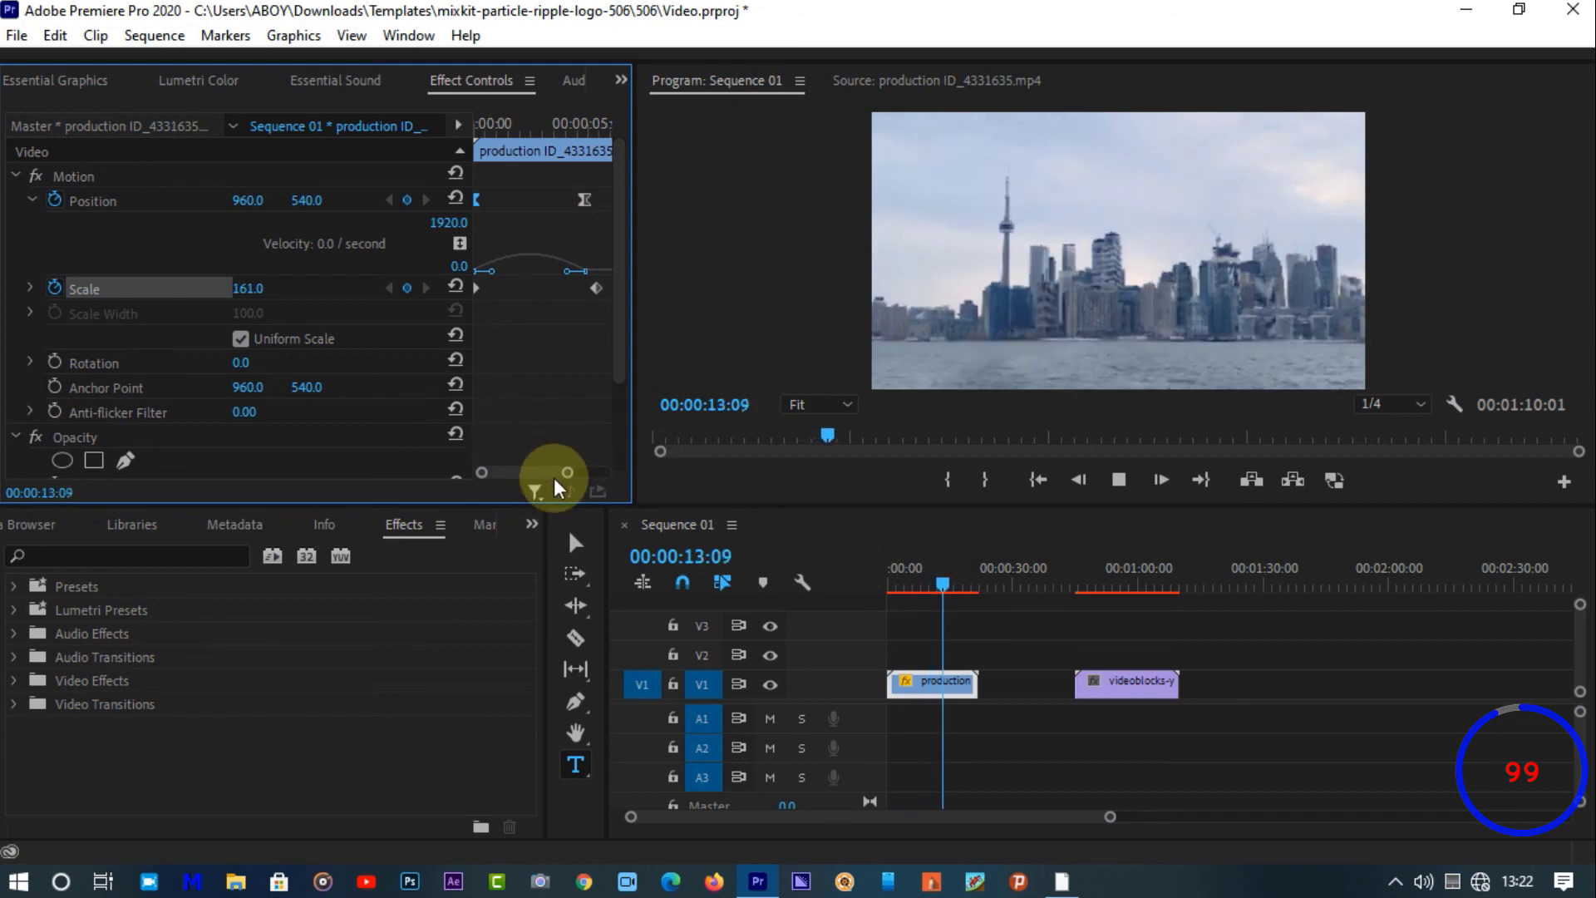
{"action": "left_click_drag", "start_coordinate": [568, 470], "coordinate": [627, 474]}
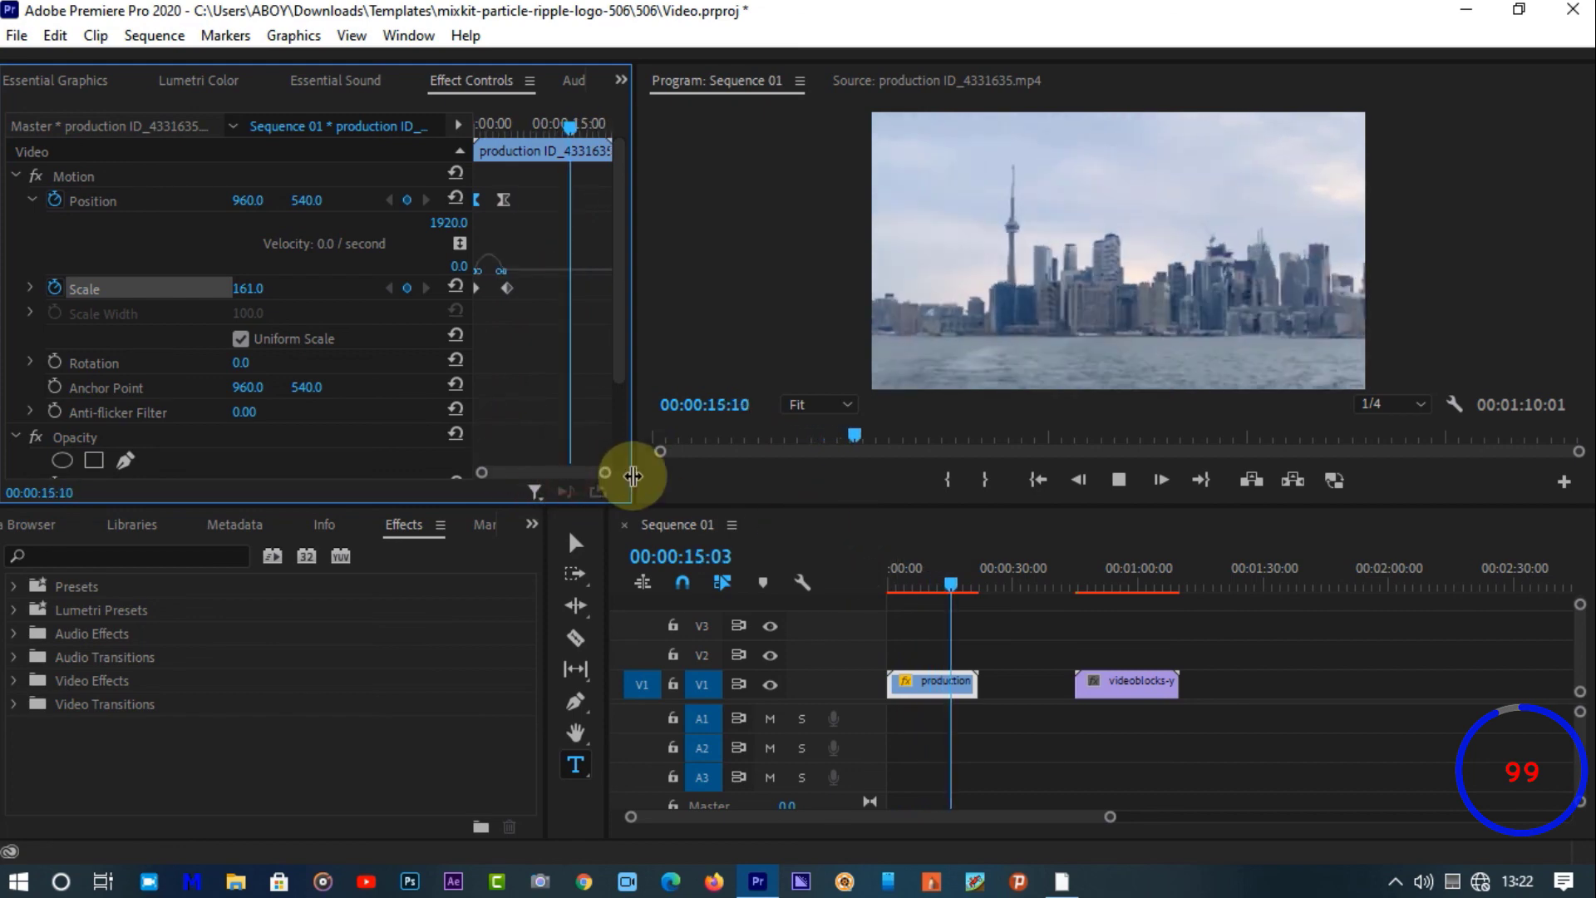